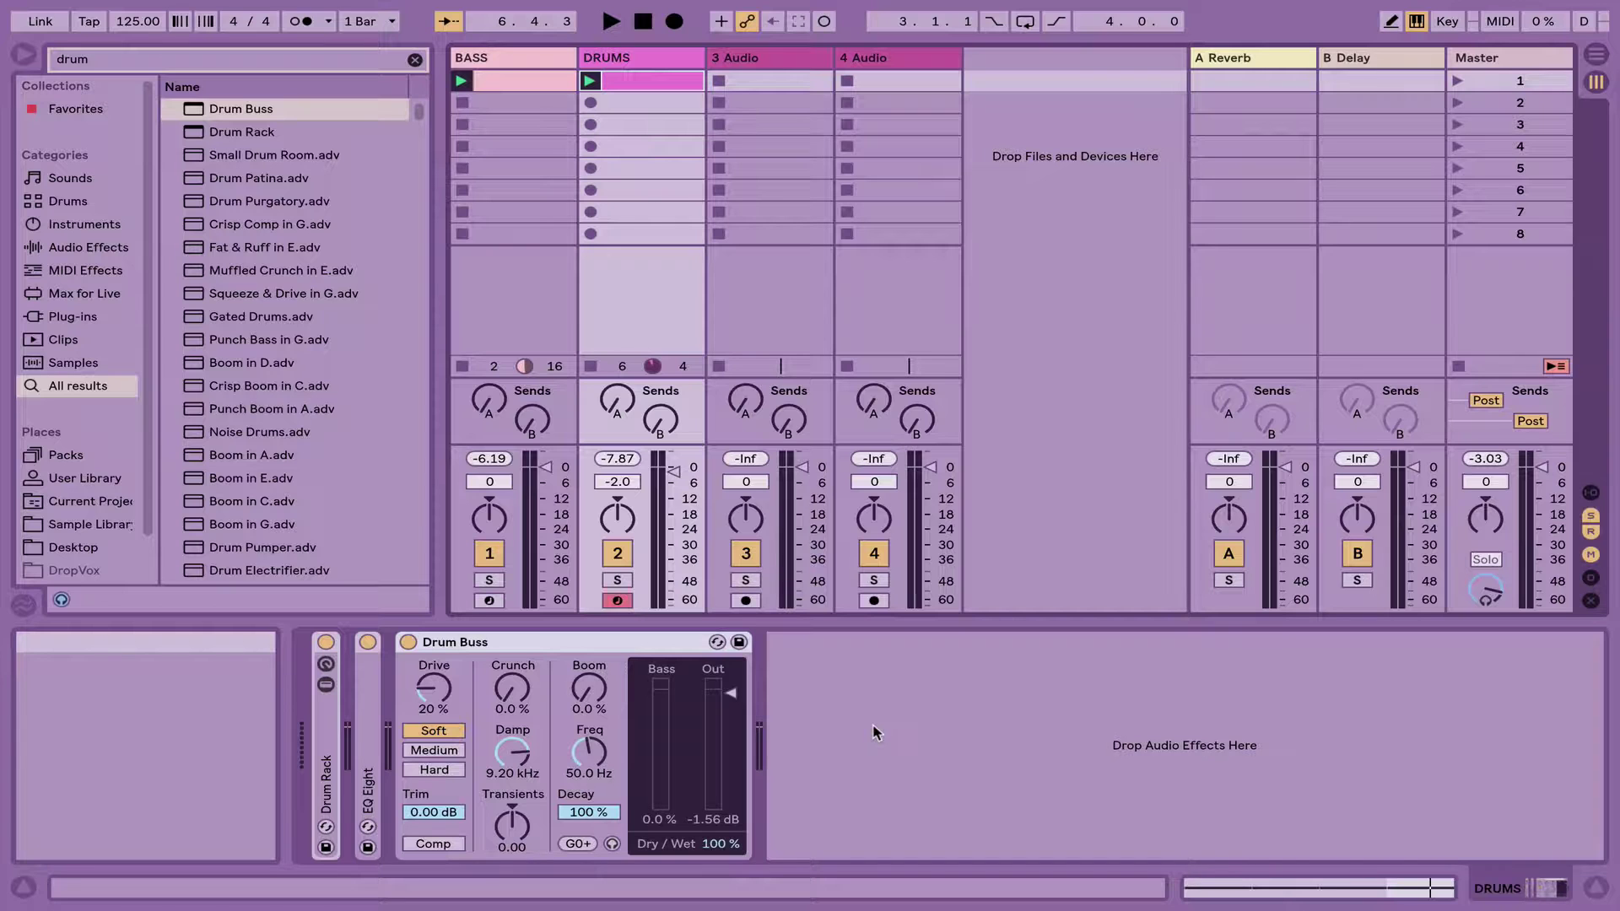
Review the device chains on the BASS and DRUMS tracks, folding the Compressor and Drum Buss and unfolding Wavetable
click(507, 57)
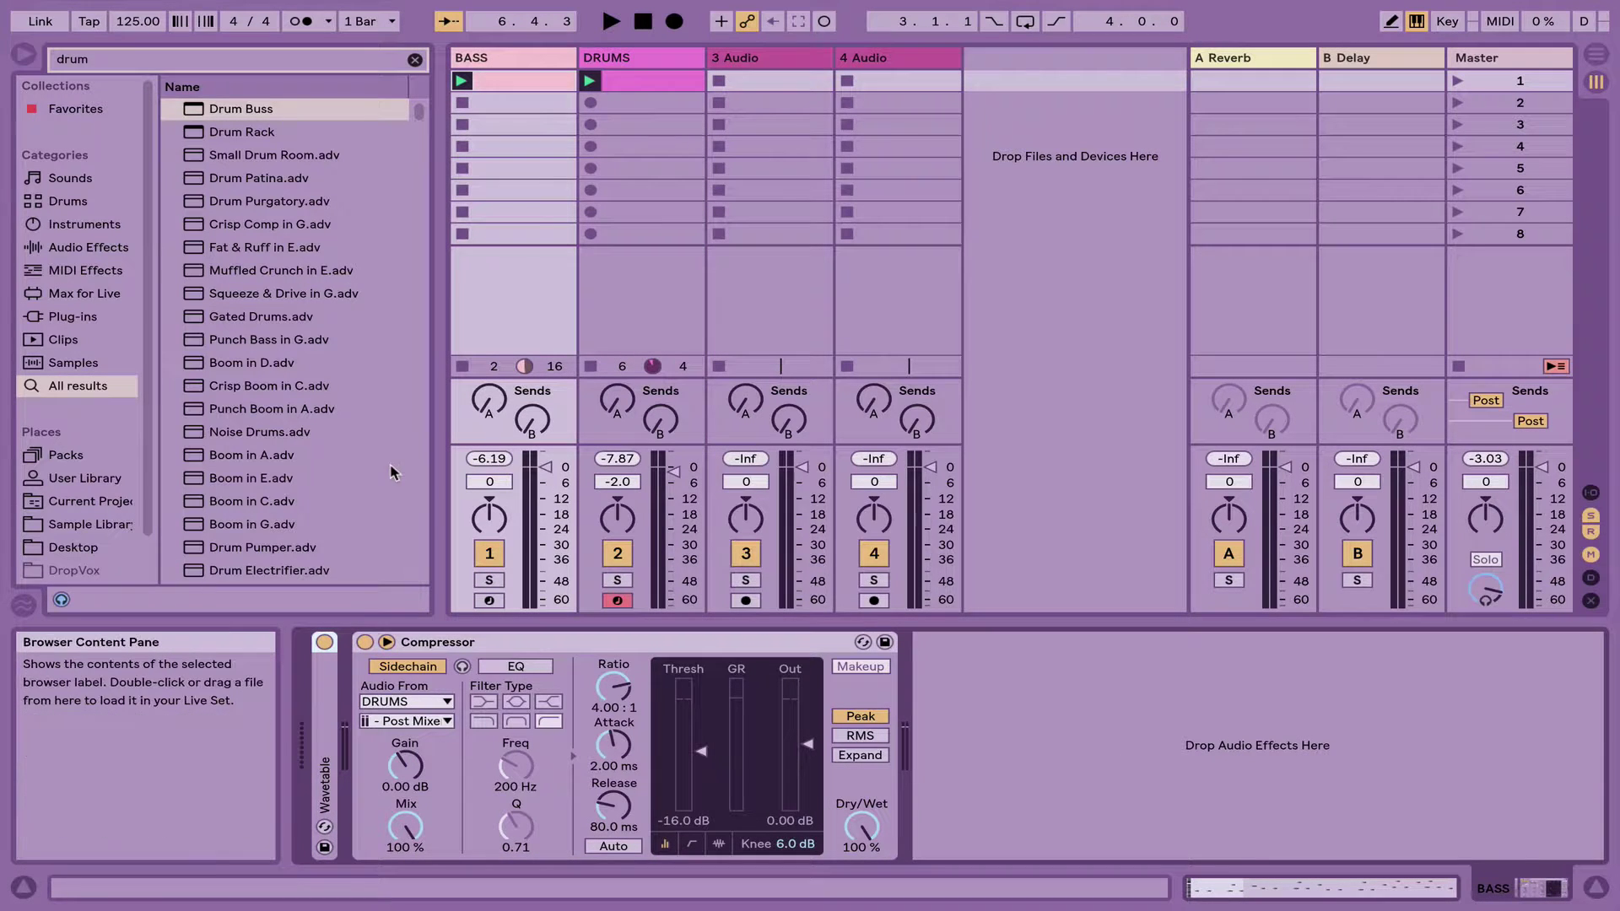
double_click(405, 645)
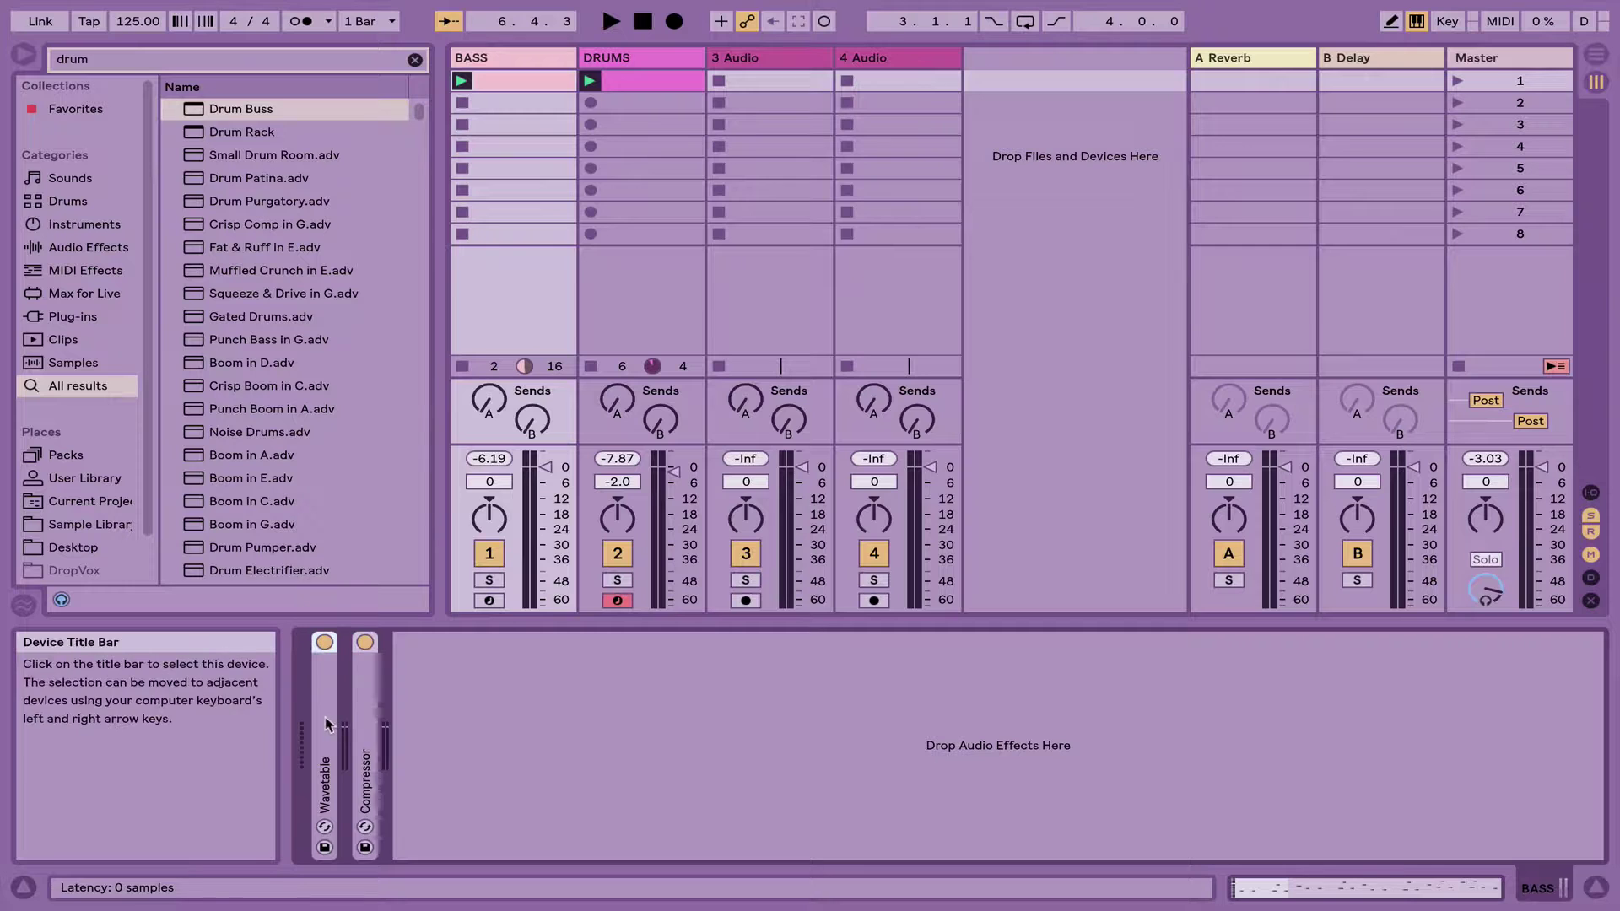
double_click(327, 722)
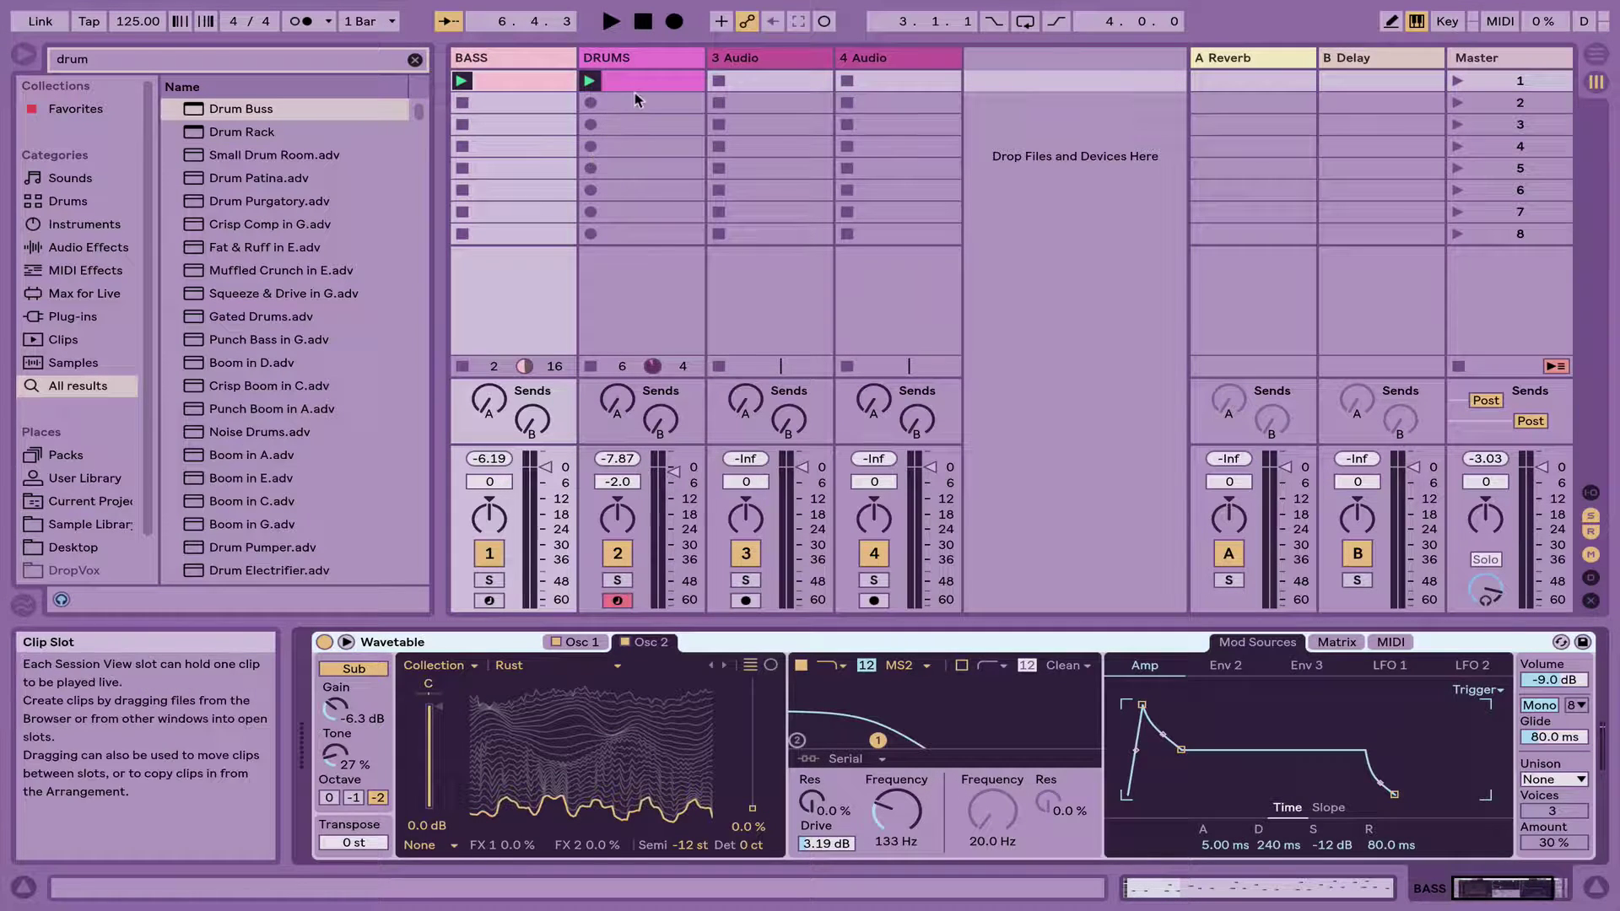
click(639, 59)
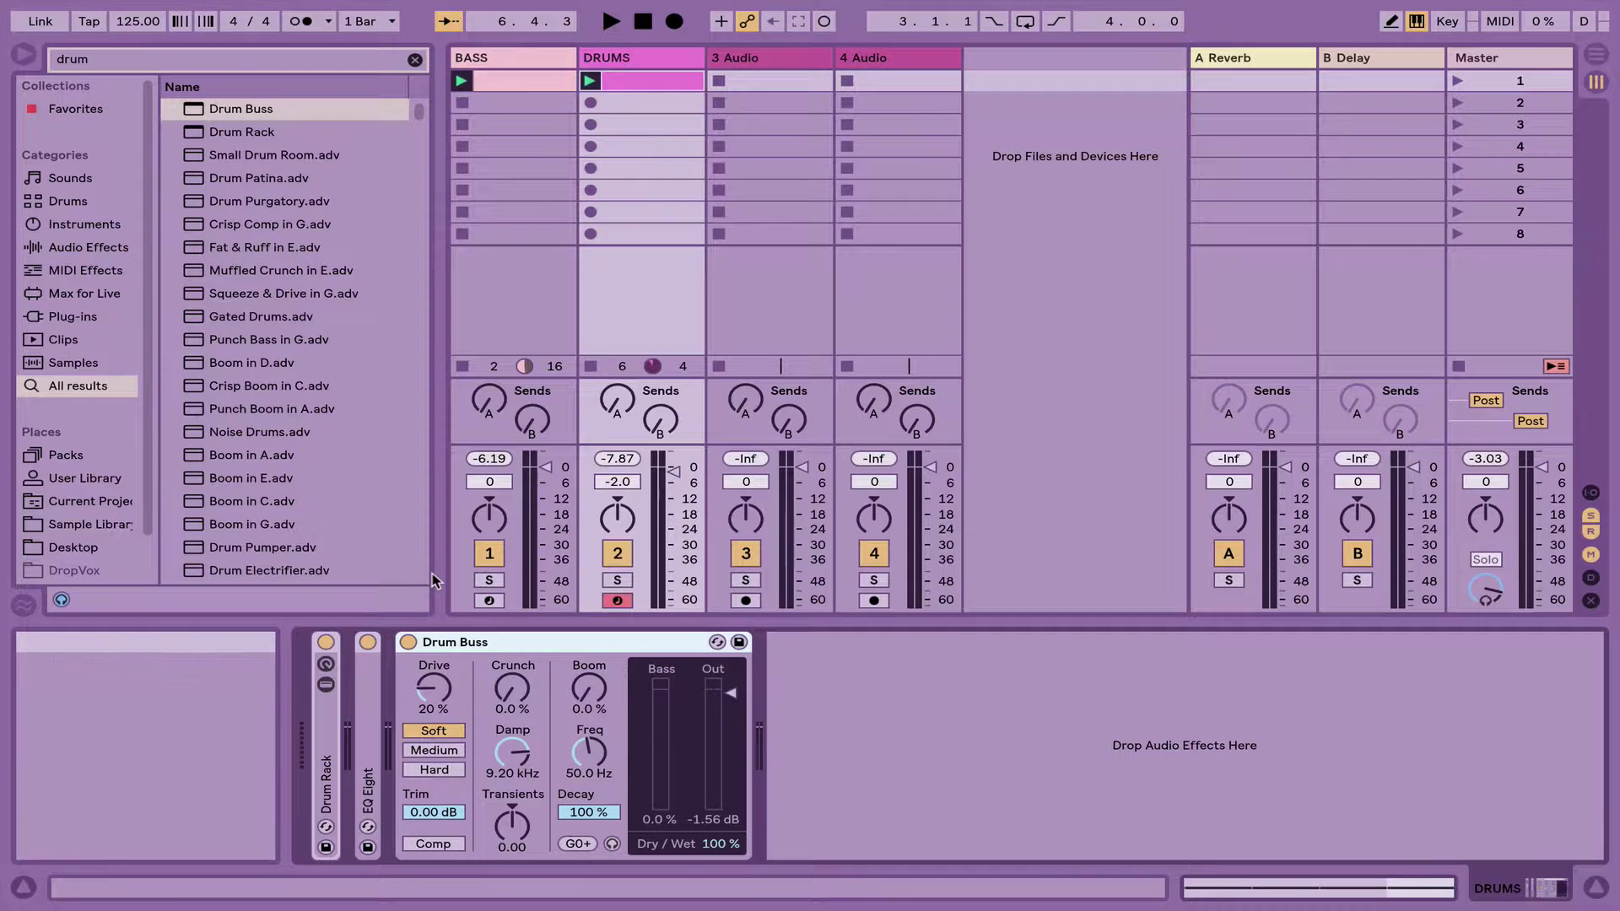
key(Delete)
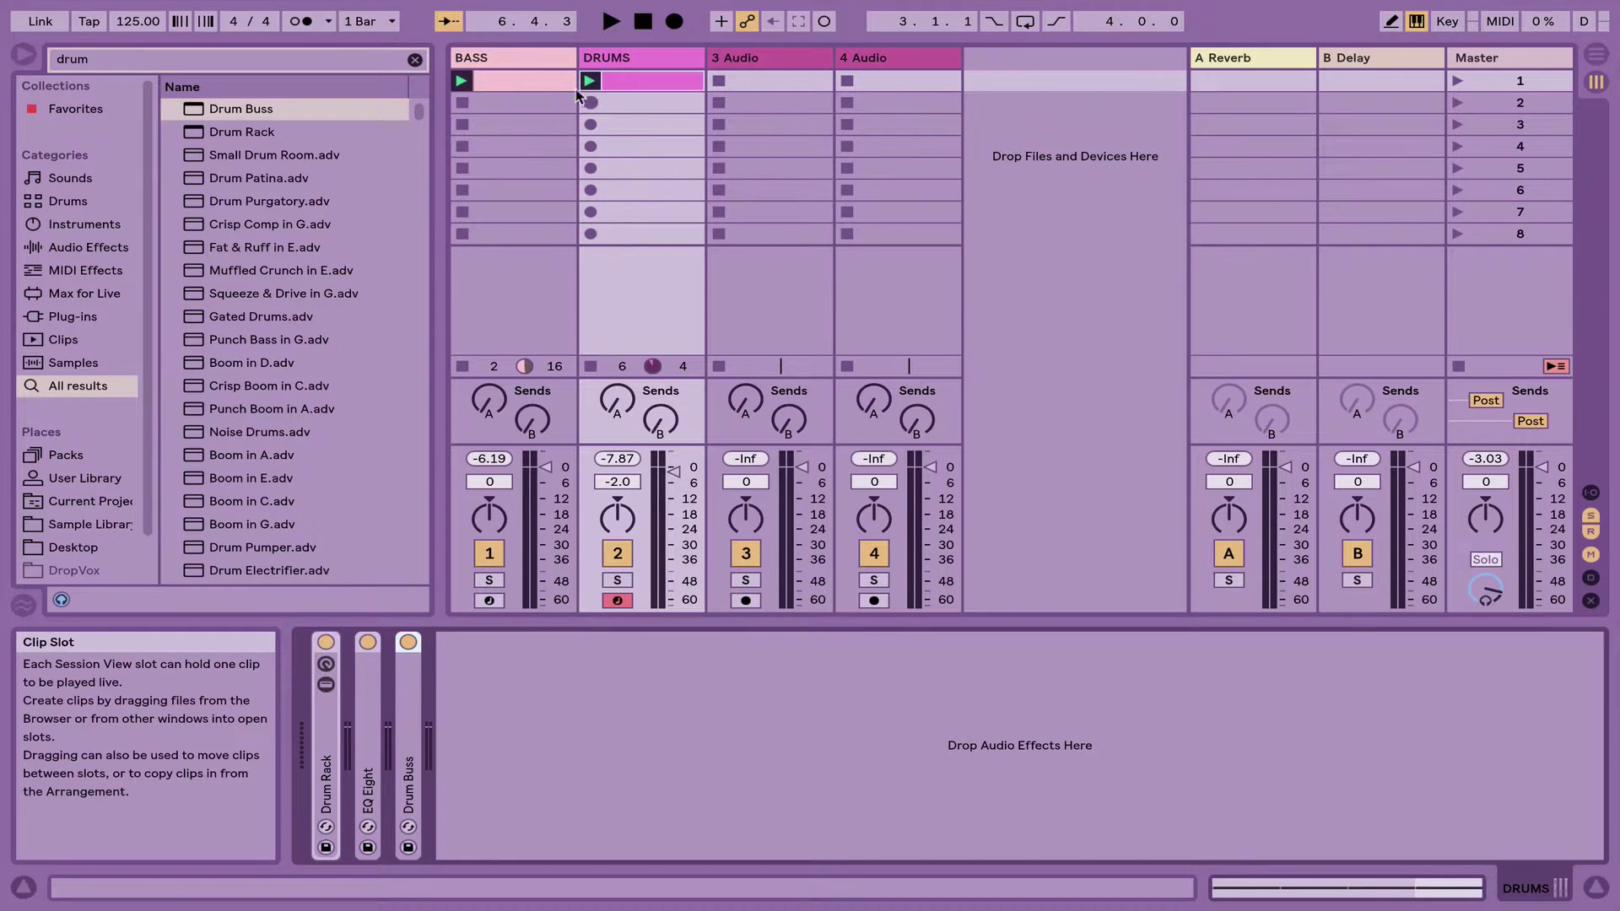
Show the BASS track's devices, then play the bass and drum clips together and stop playback
click(553, 59)
key(space)
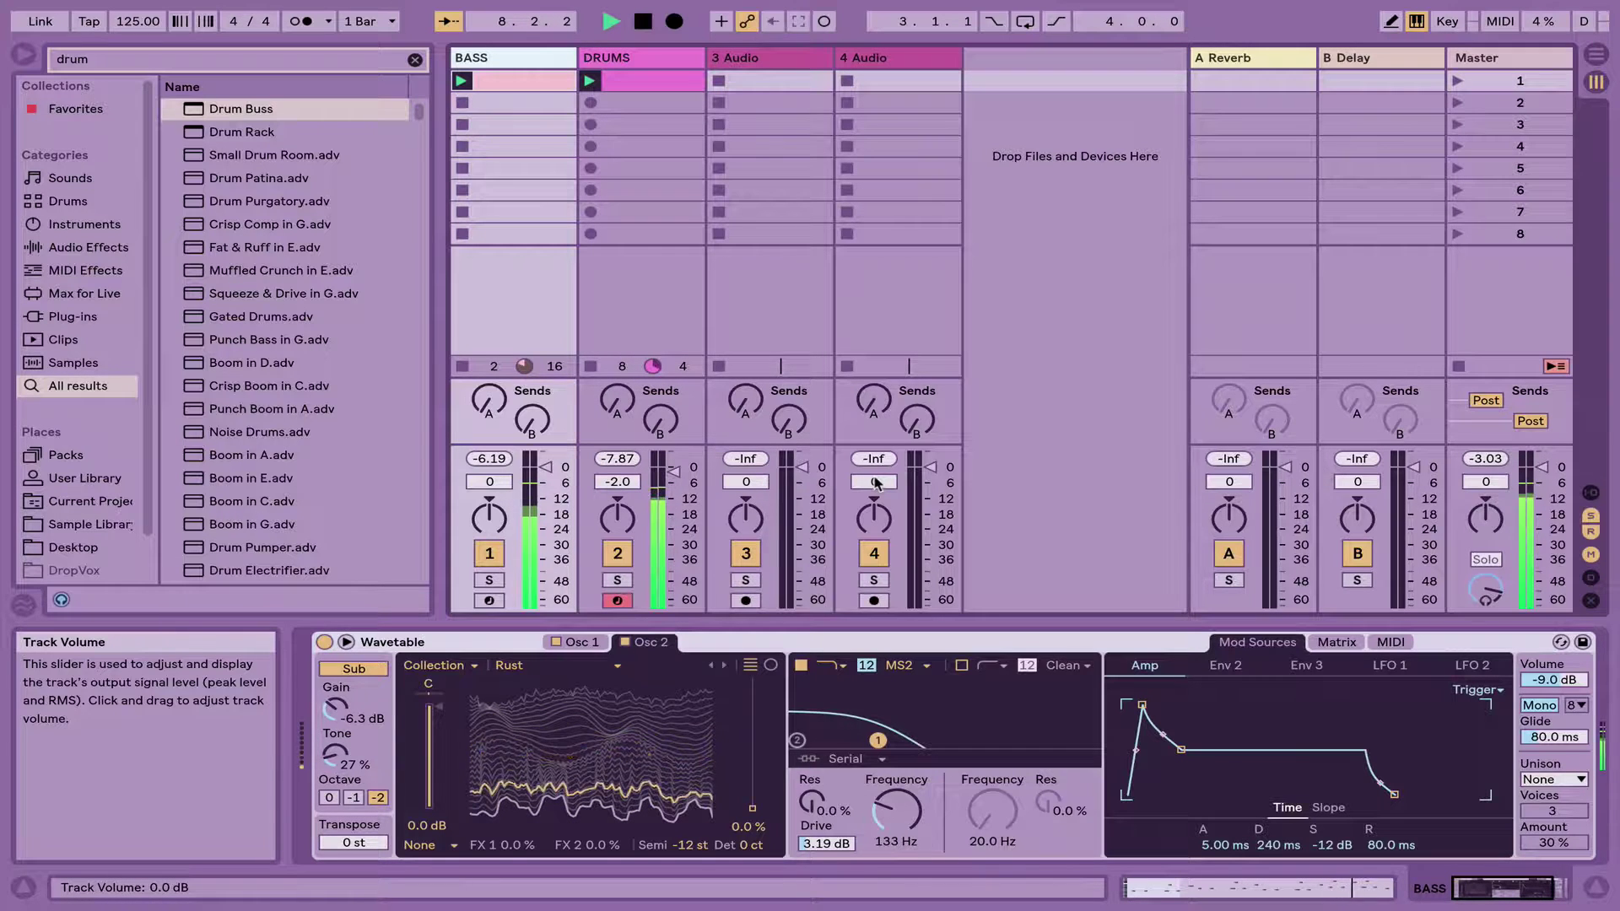
key(space)
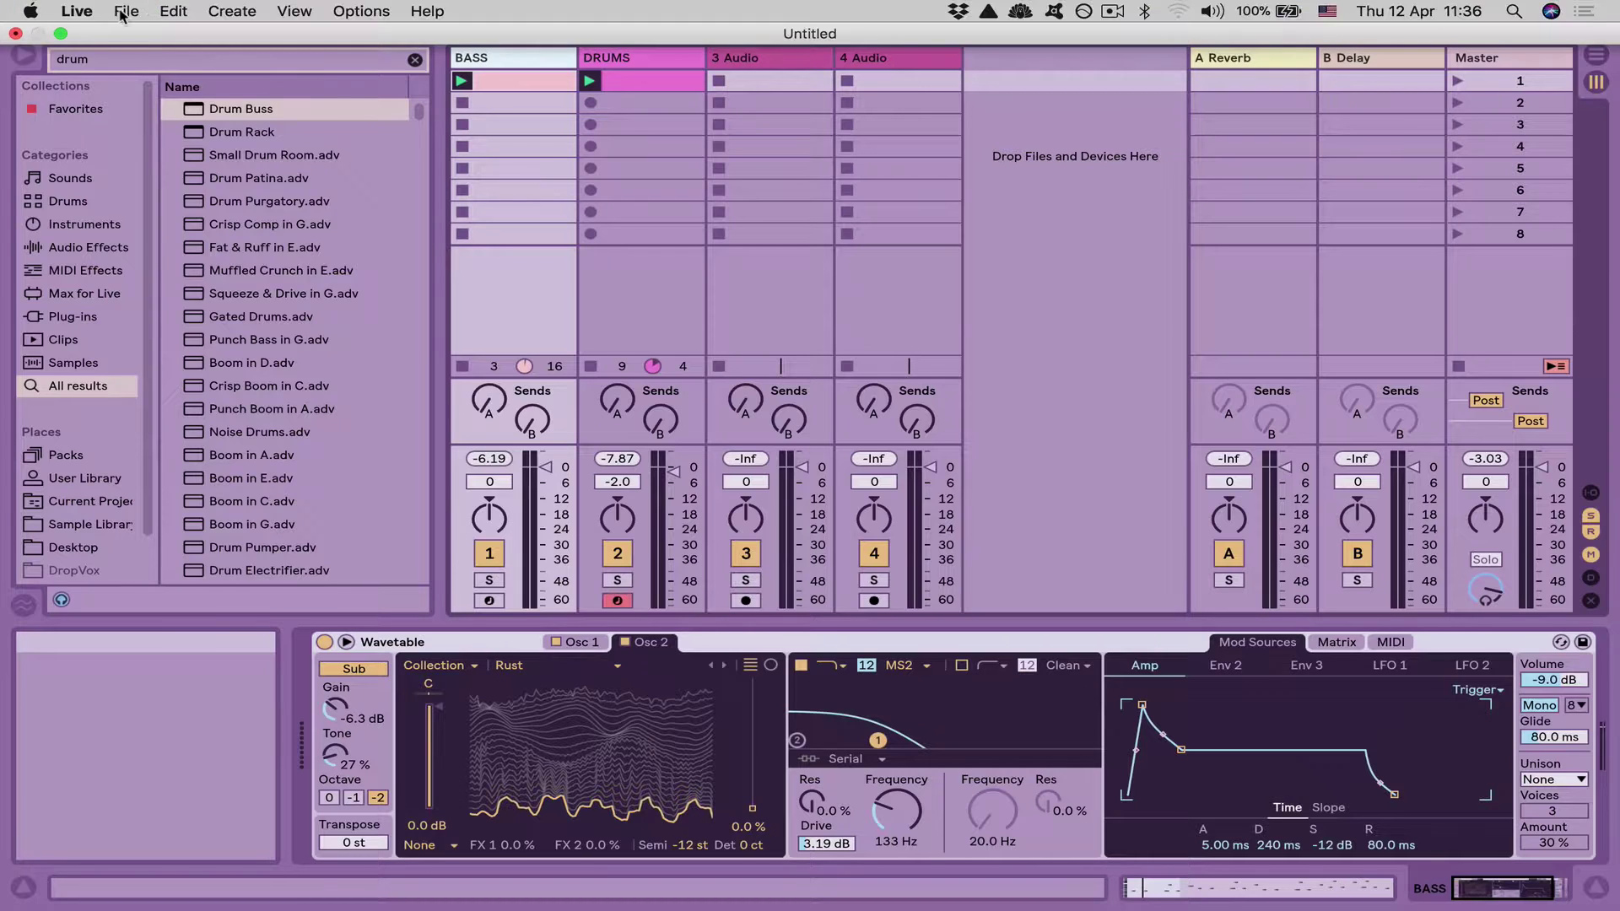
Create a new Live Set, saving the current one to the Desktop as Untitled
click(125, 11)
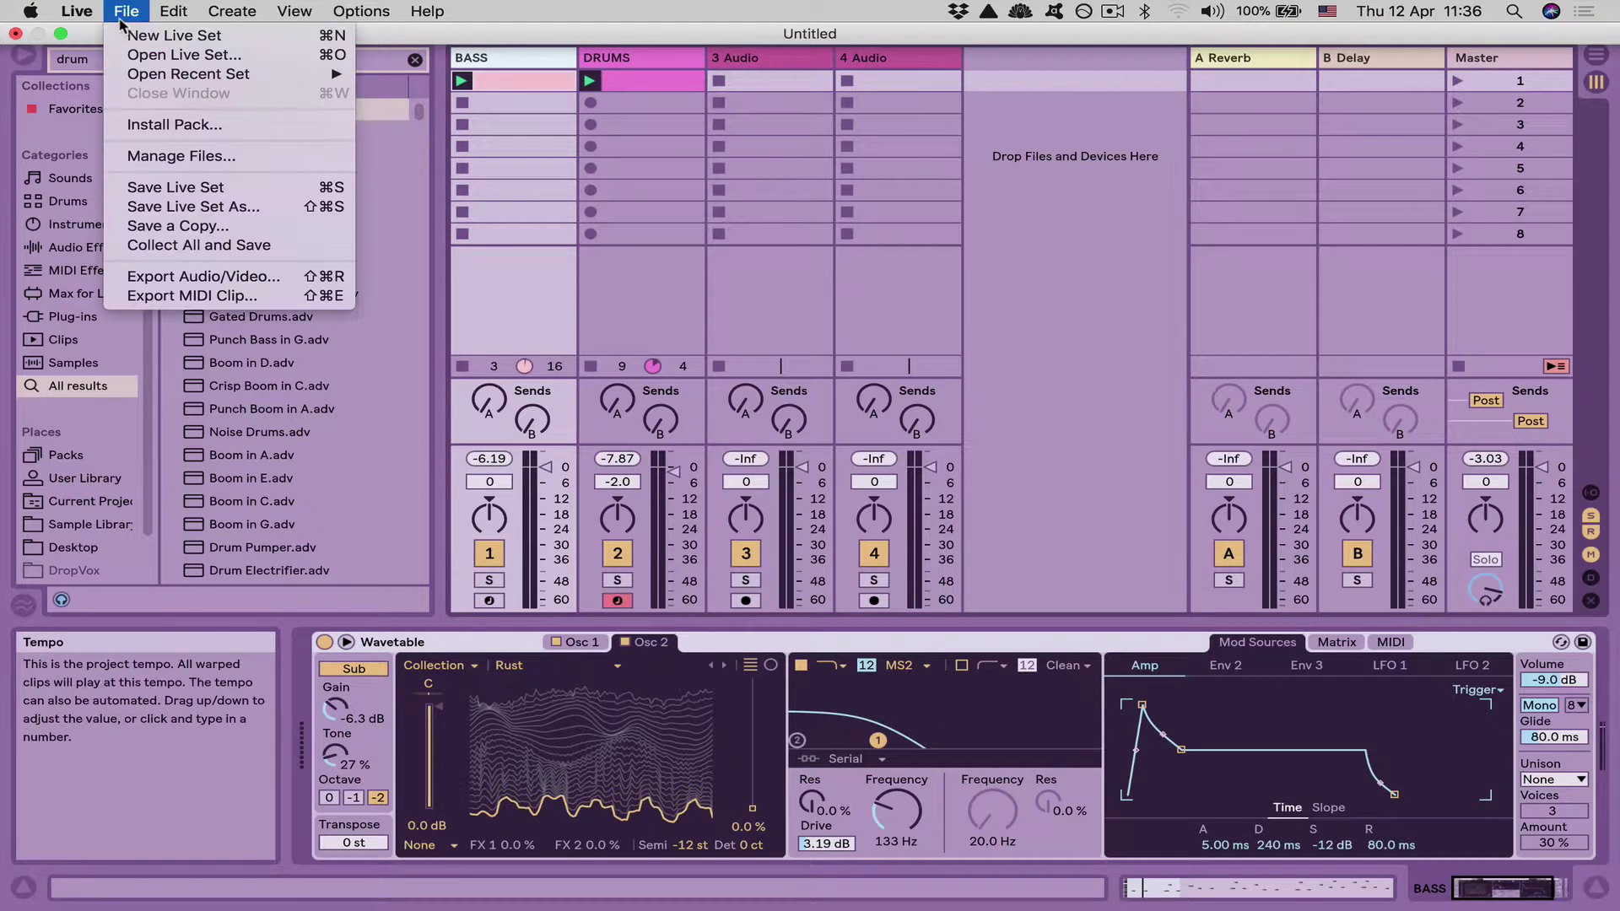
click(143, 38)
key(Return)
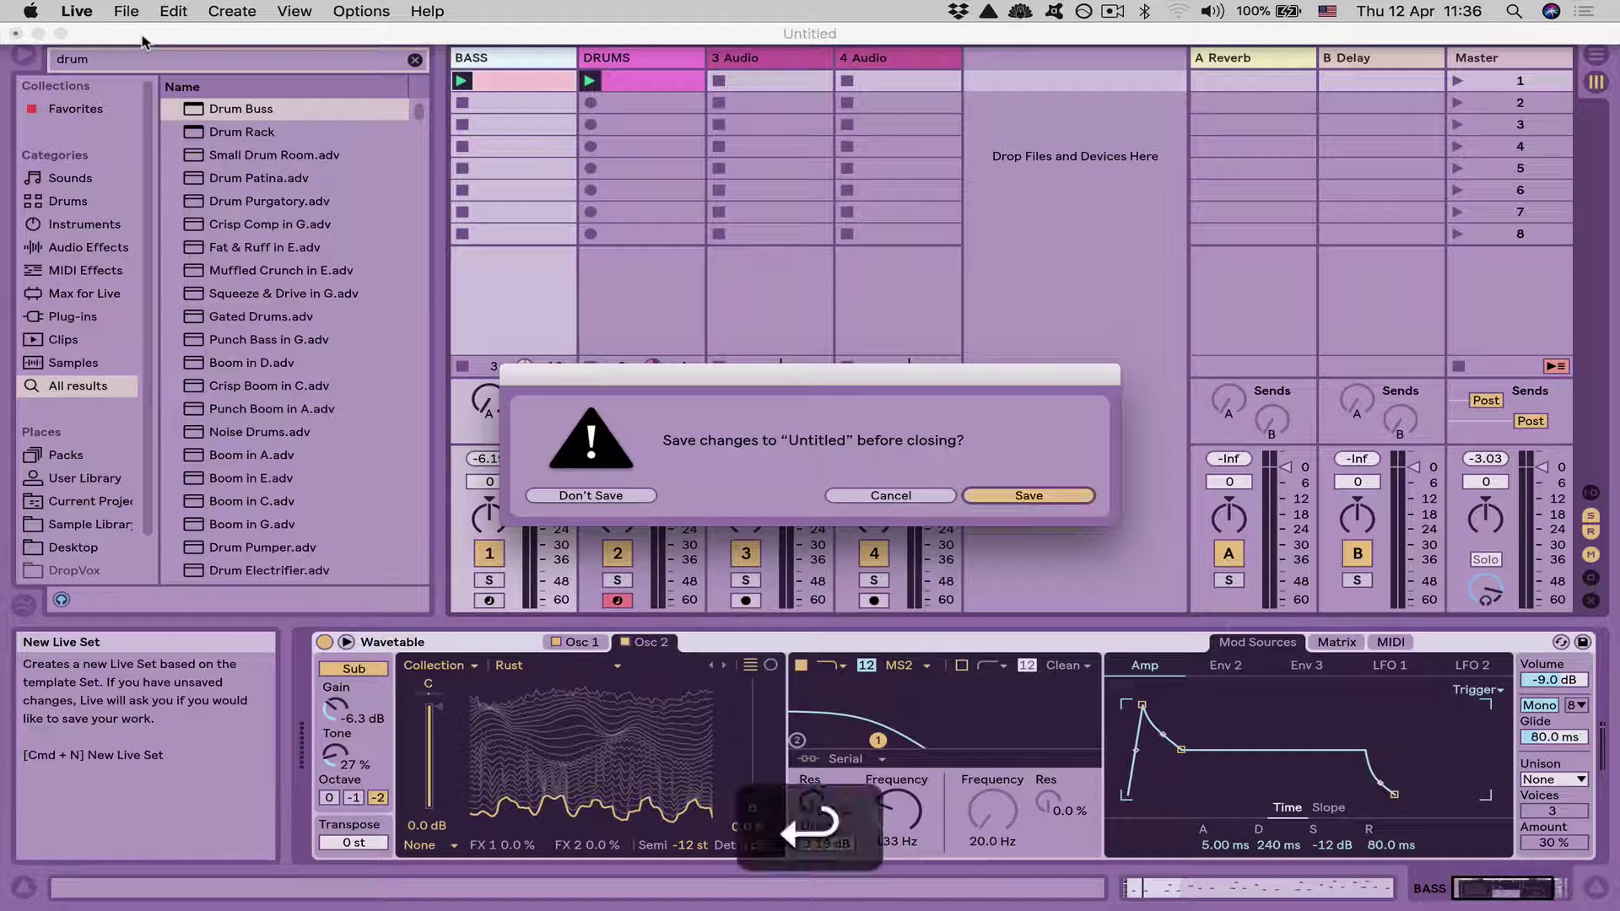
key(shift+super+d)
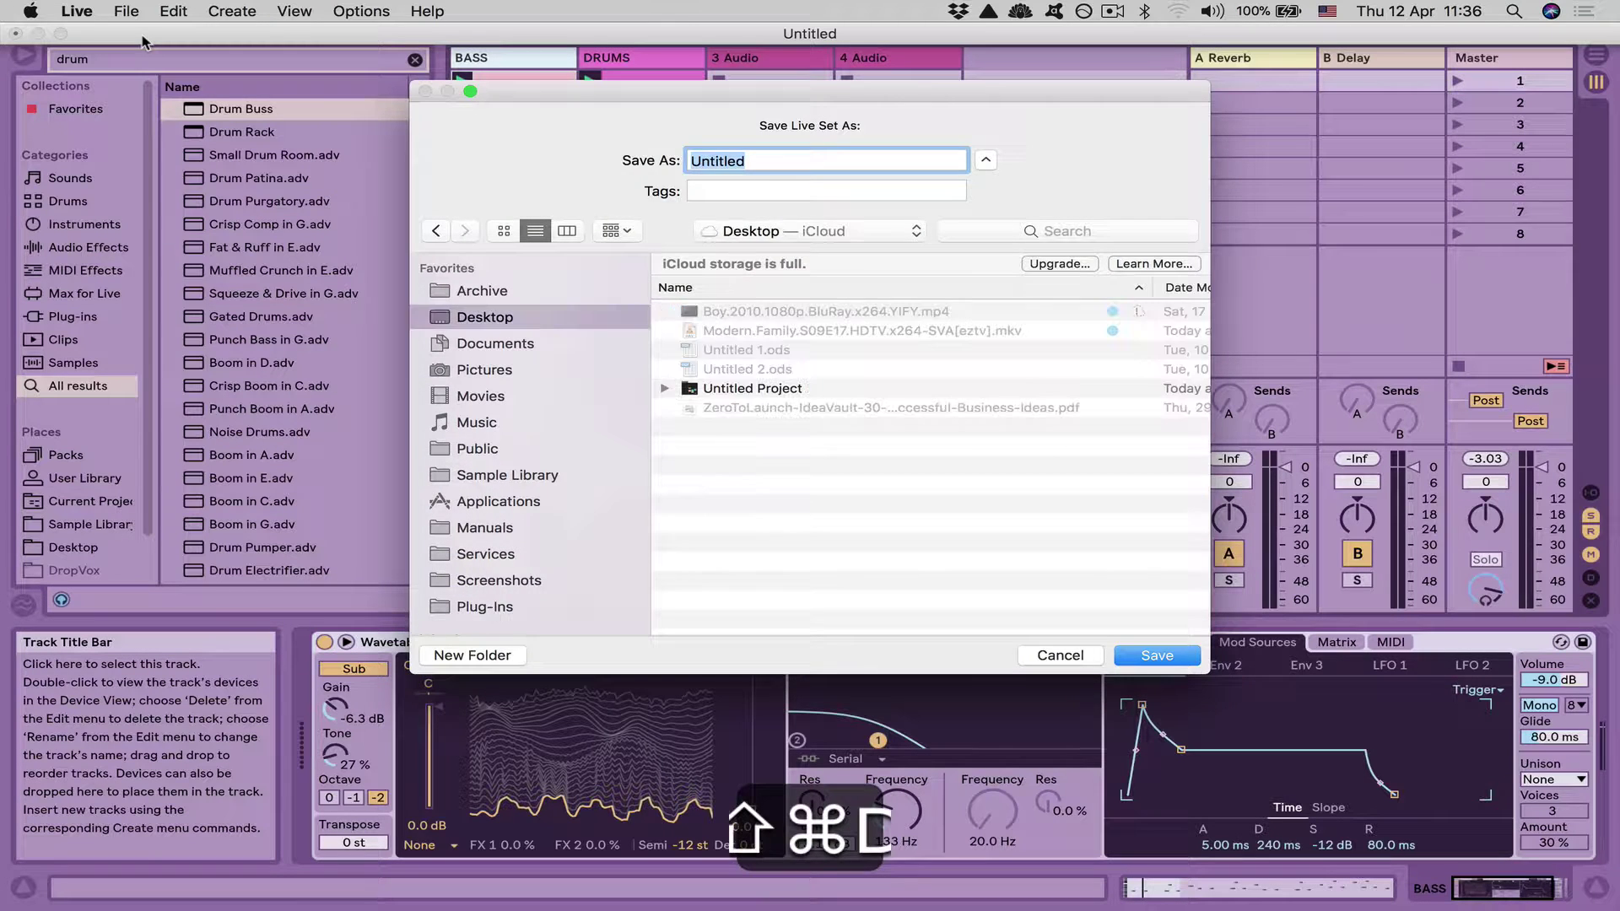
key(Return)
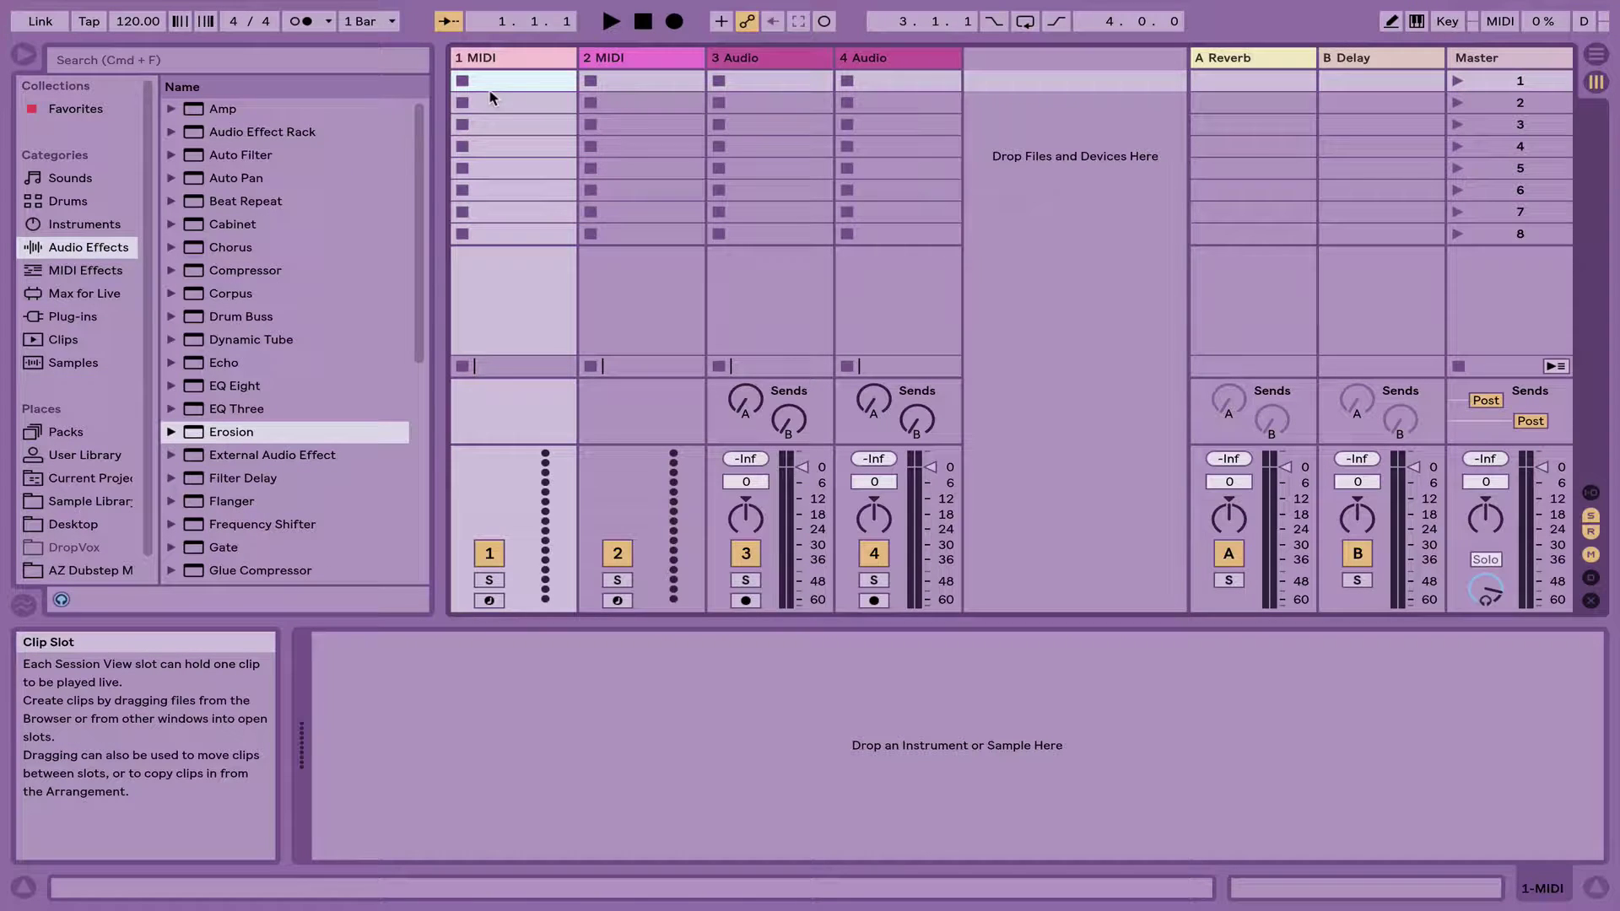
Load the Wavetable instrument onto the first MIDI track
click(83, 232)
drag(202, 364, 516, 92)
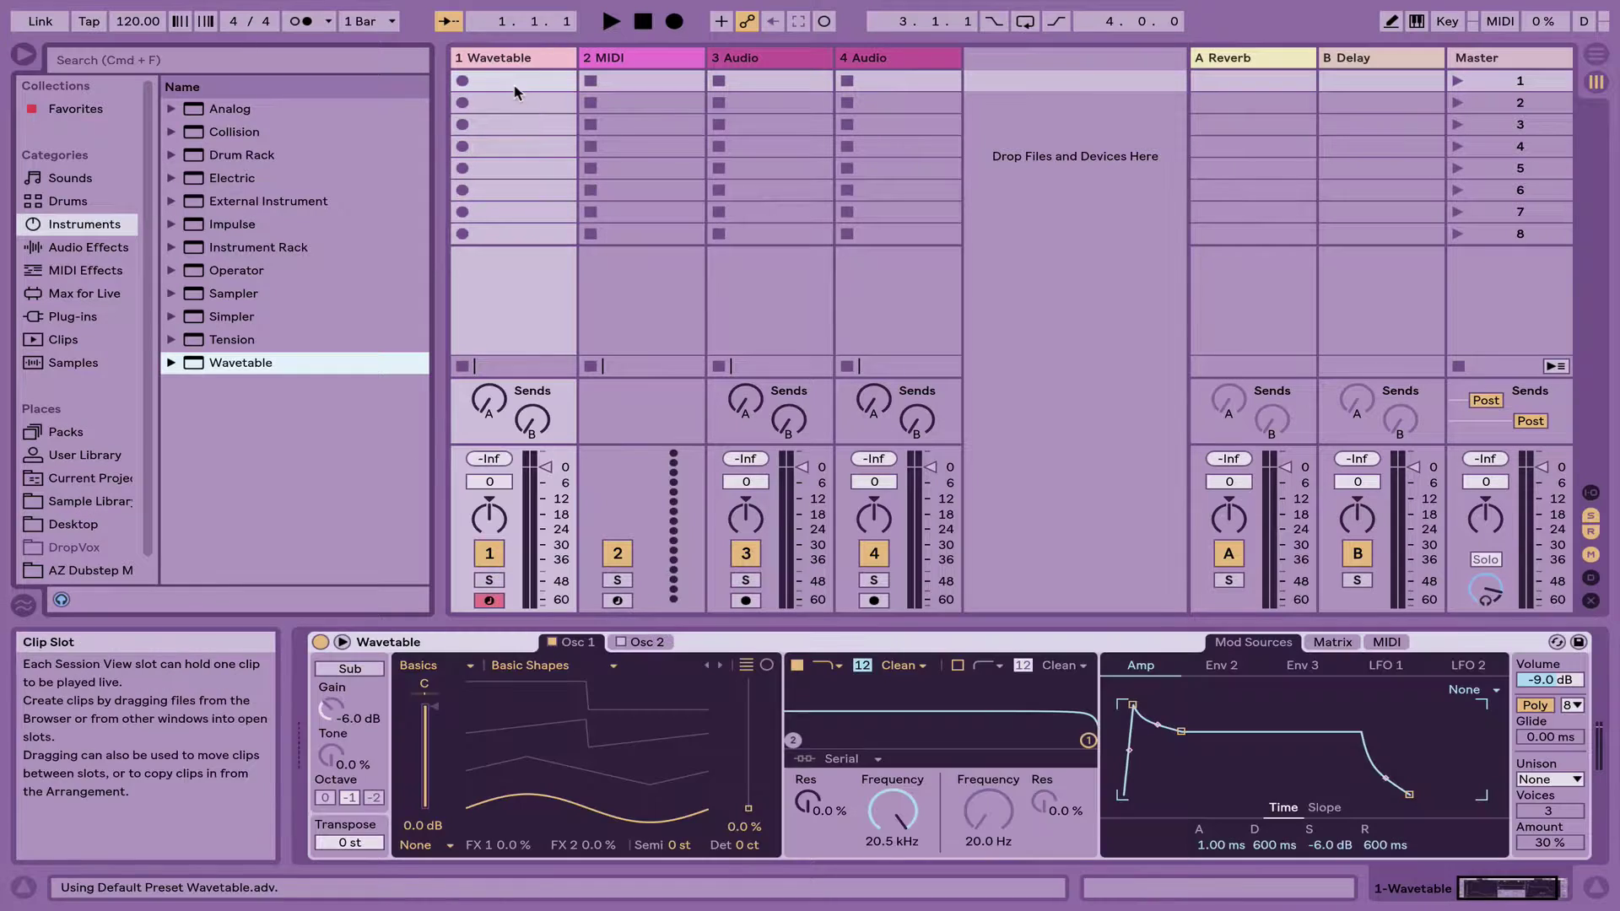
Examine Wavetable's two oscillators and its filter routing options, leaving the routing on Serial
click(425, 643)
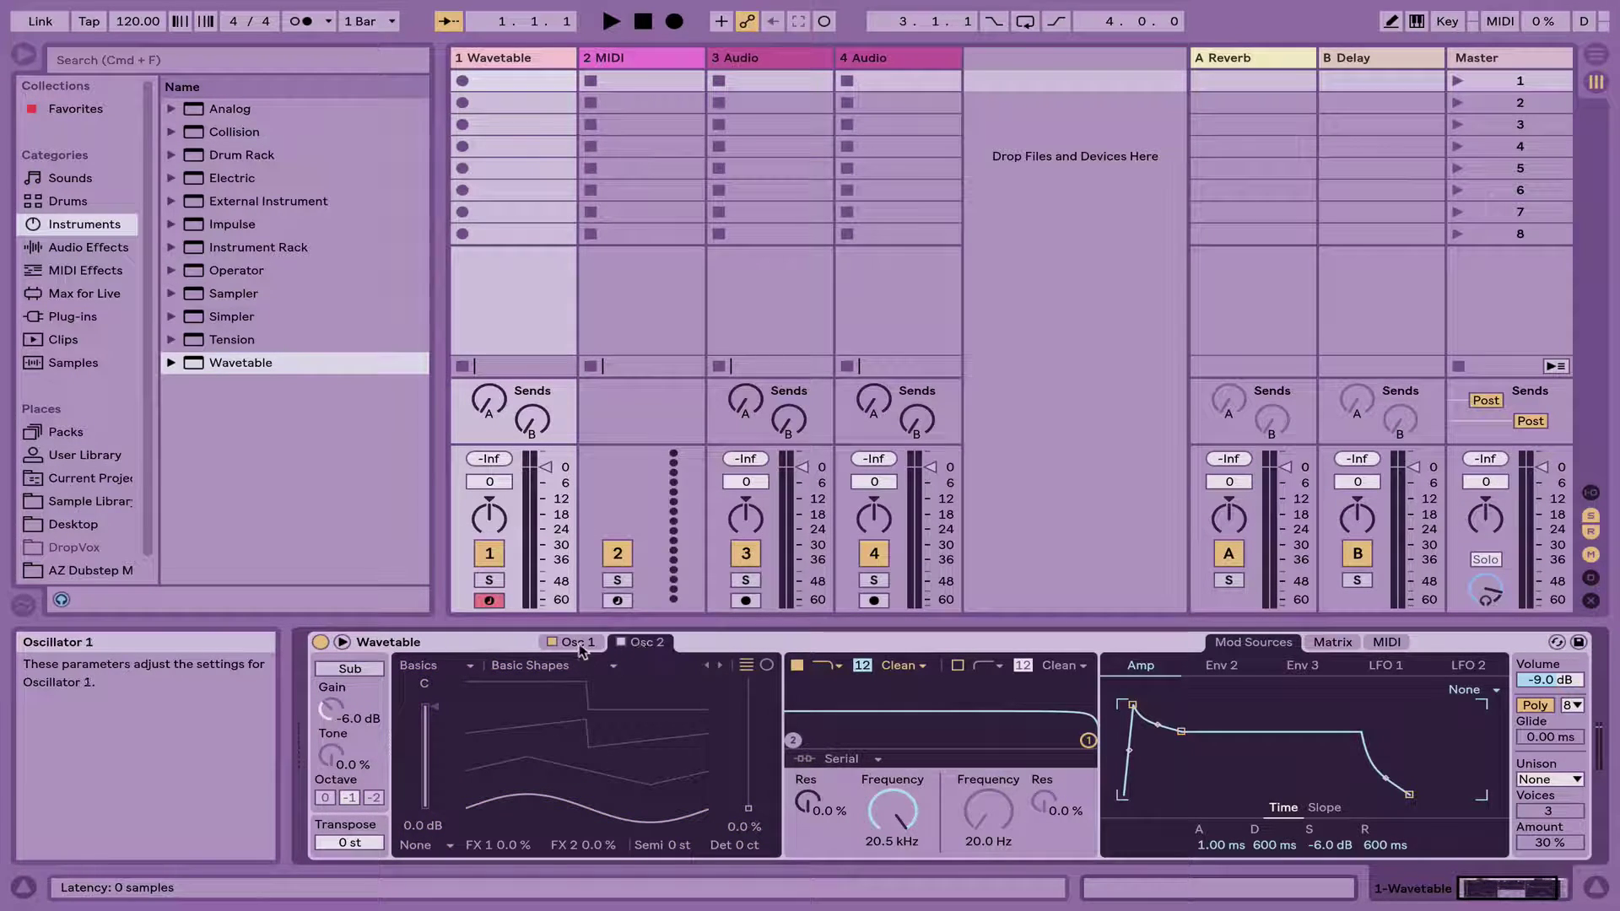
click(646, 642)
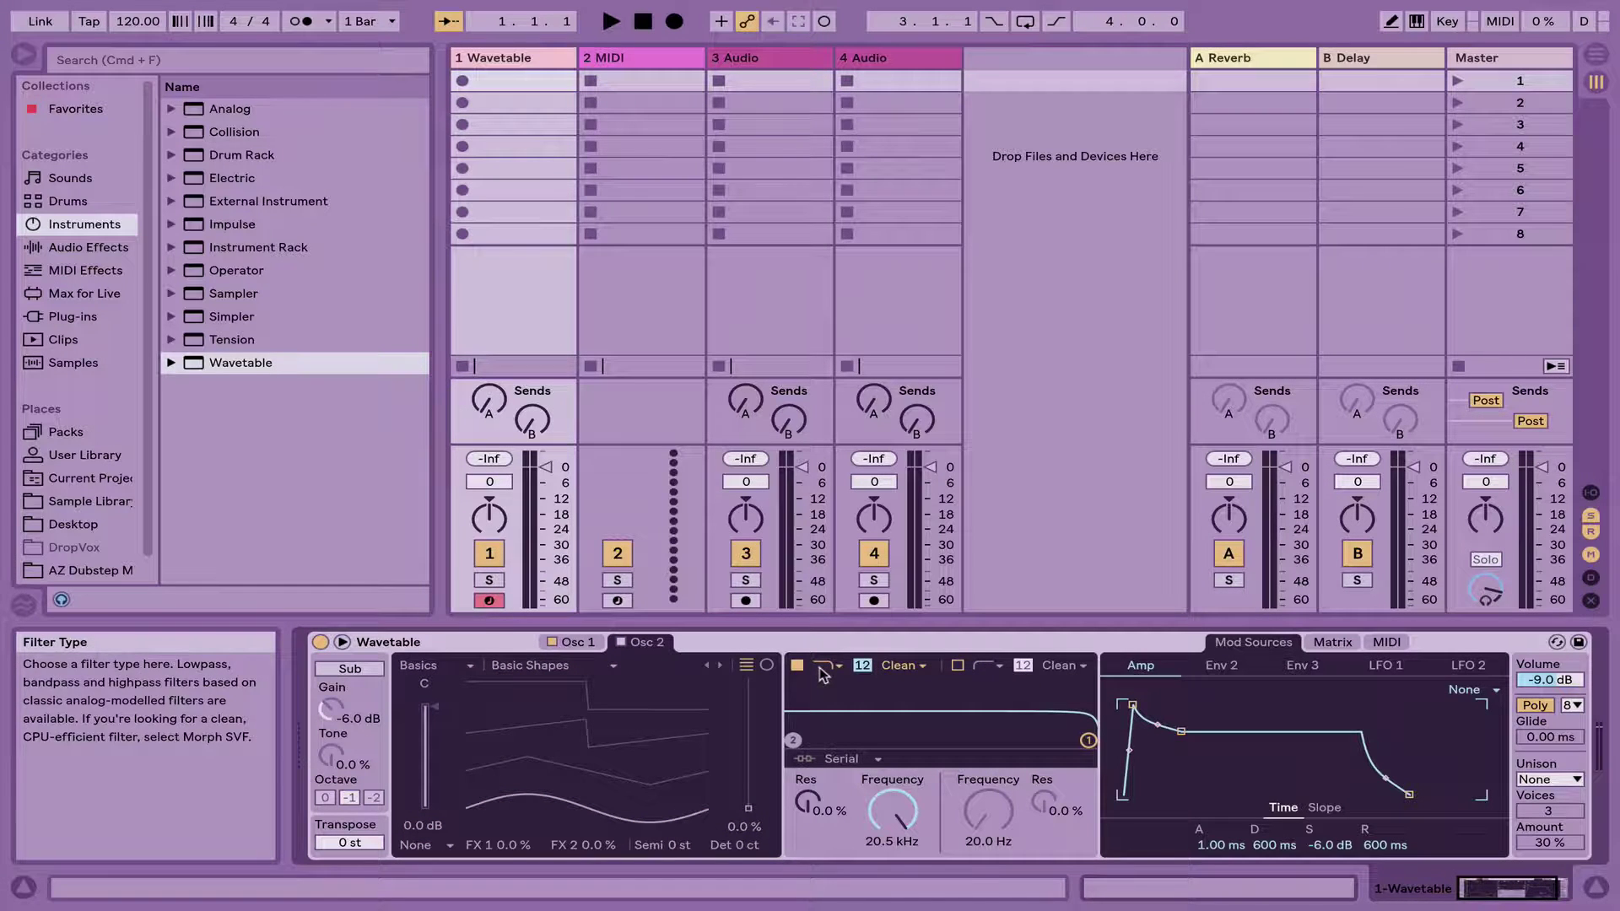
click(841, 761)
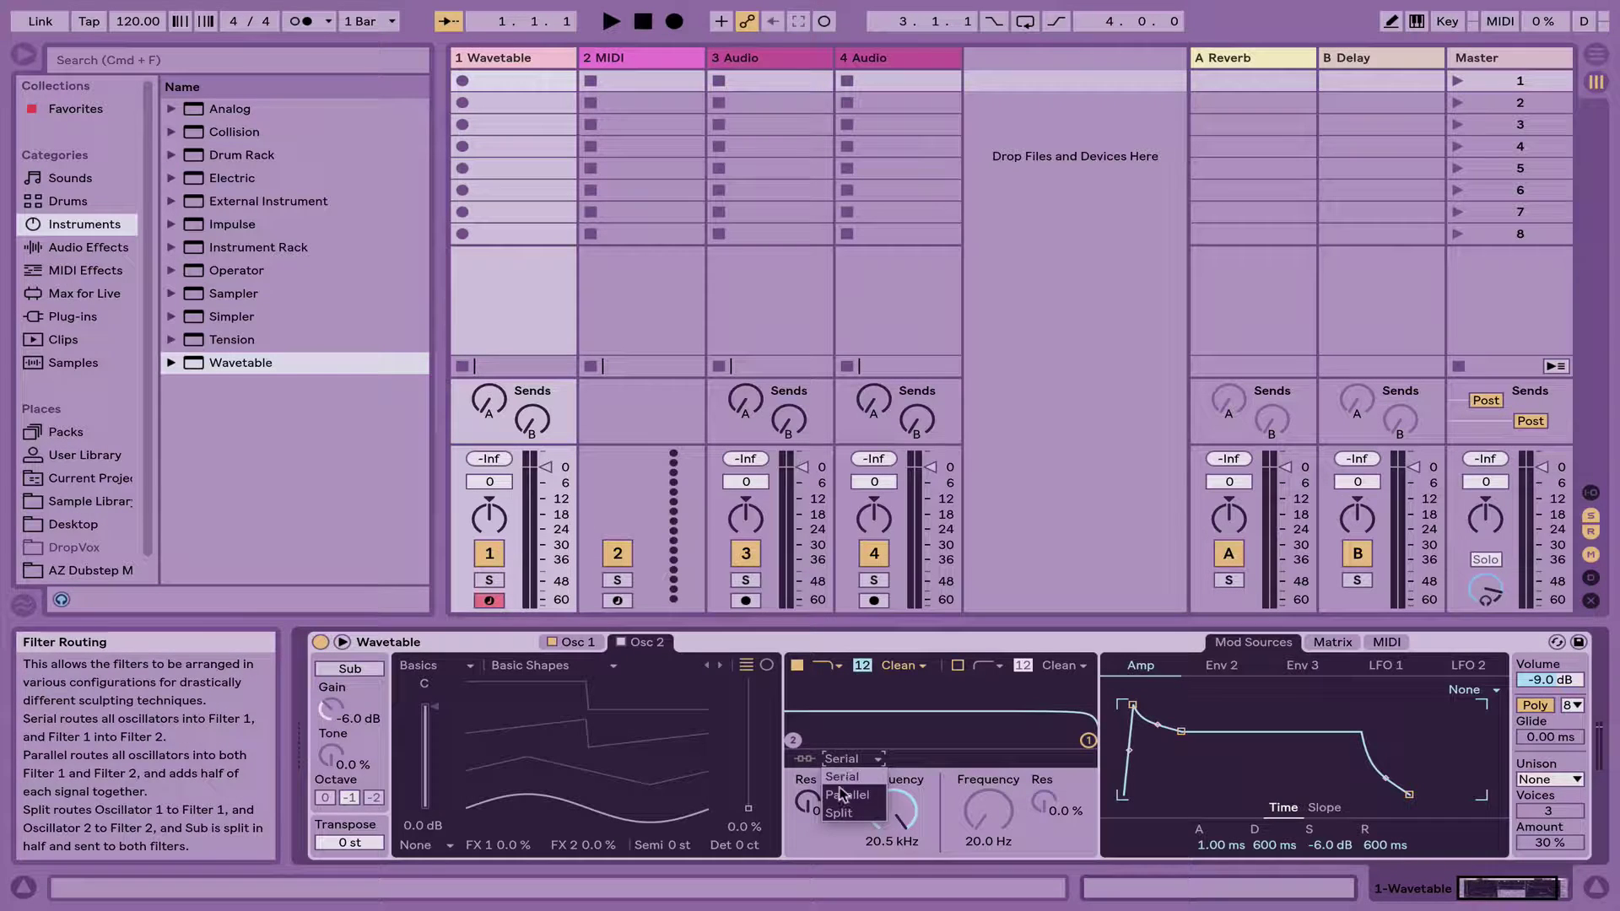
click(842, 776)
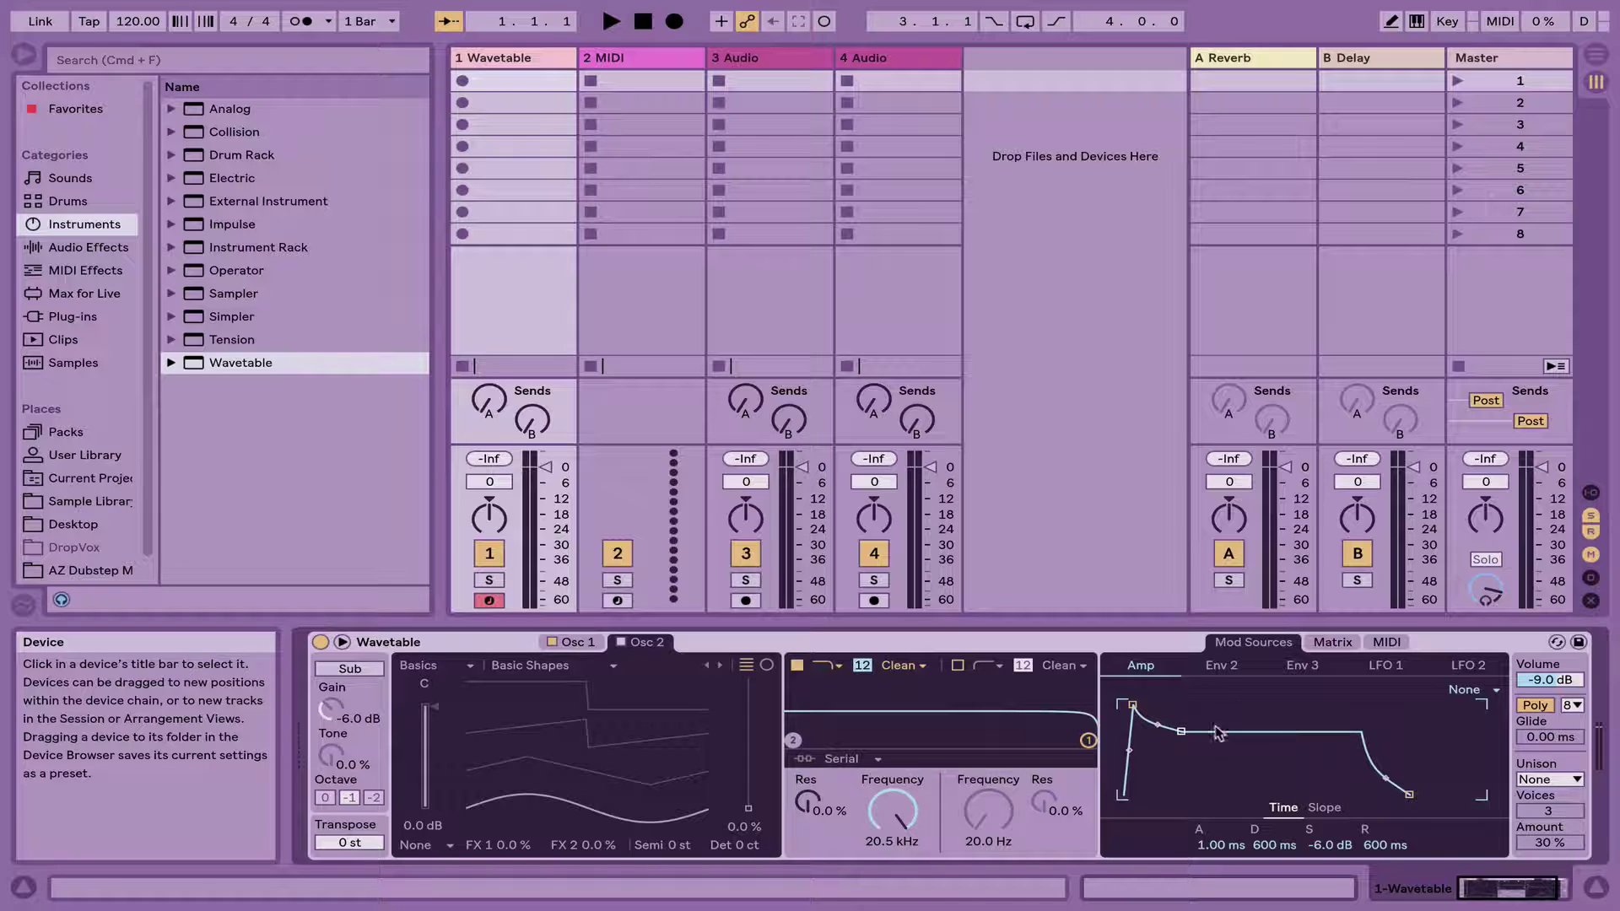
Examine Wavetable's envelopes, LFOs, modulation matrix, MIDI modulation and unison modes without changing them
click(1223, 666)
click(1295, 668)
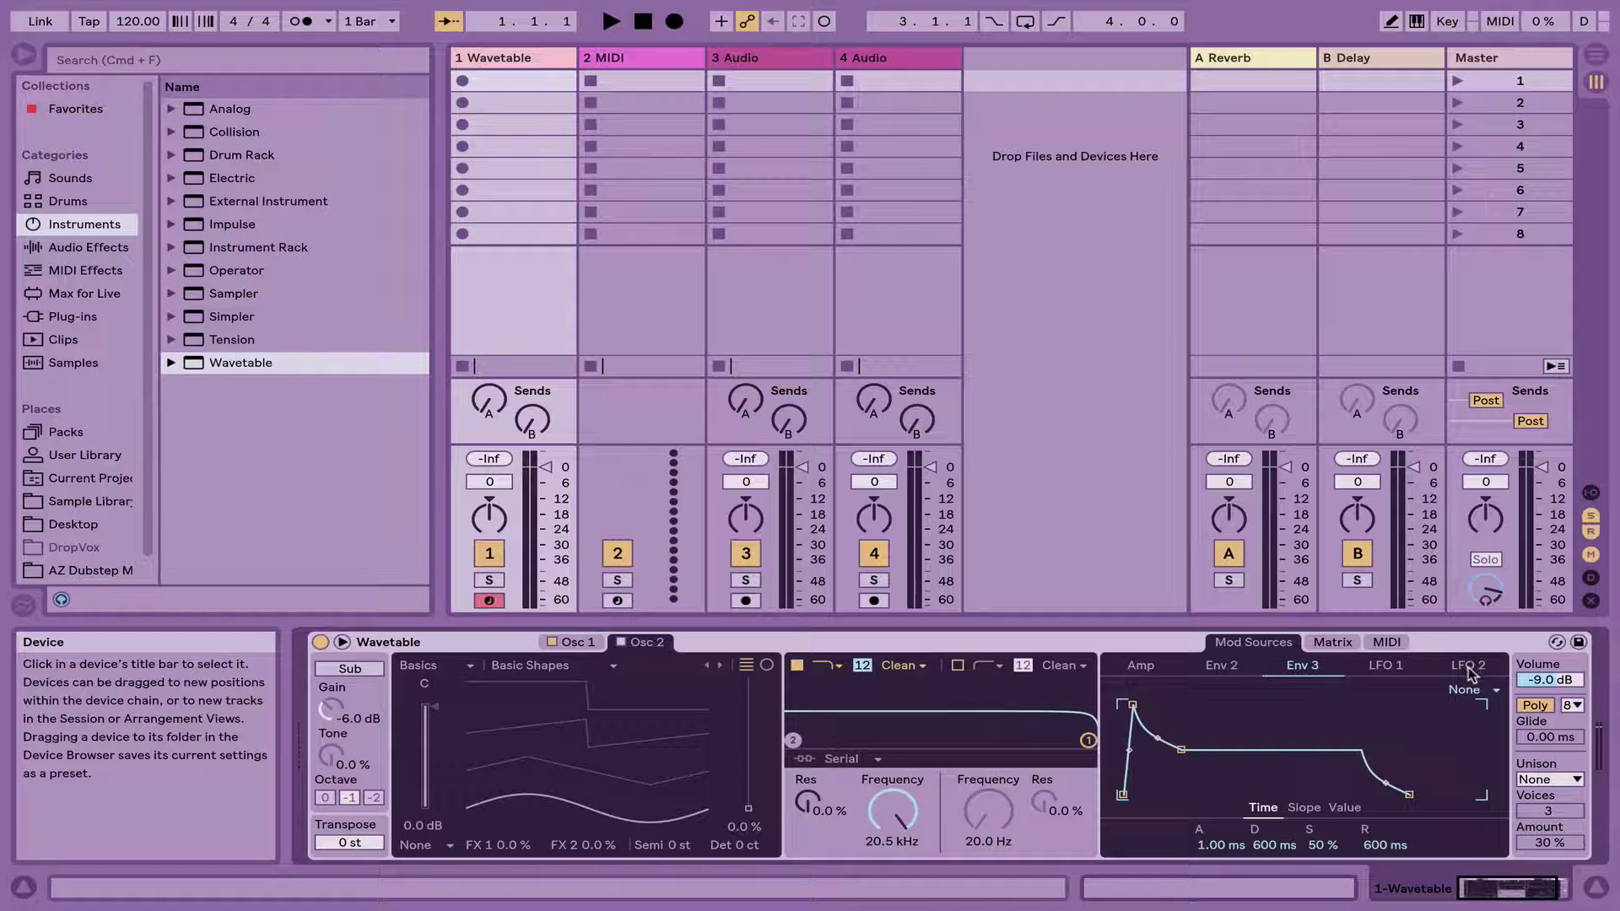
click(1388, 668)
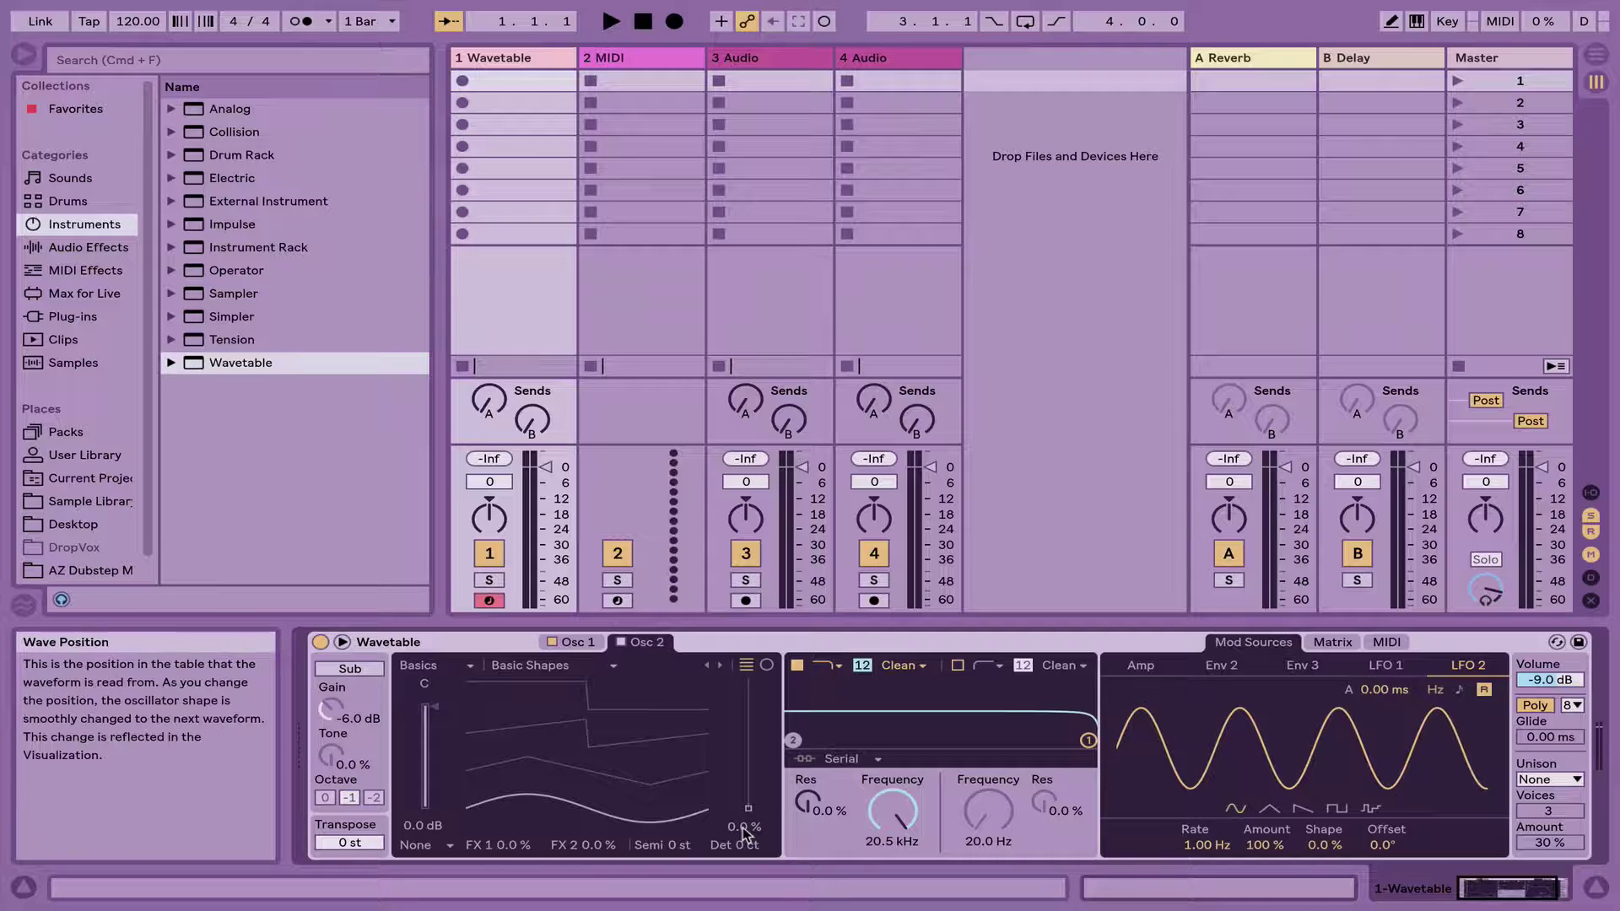
click(1332, 642)
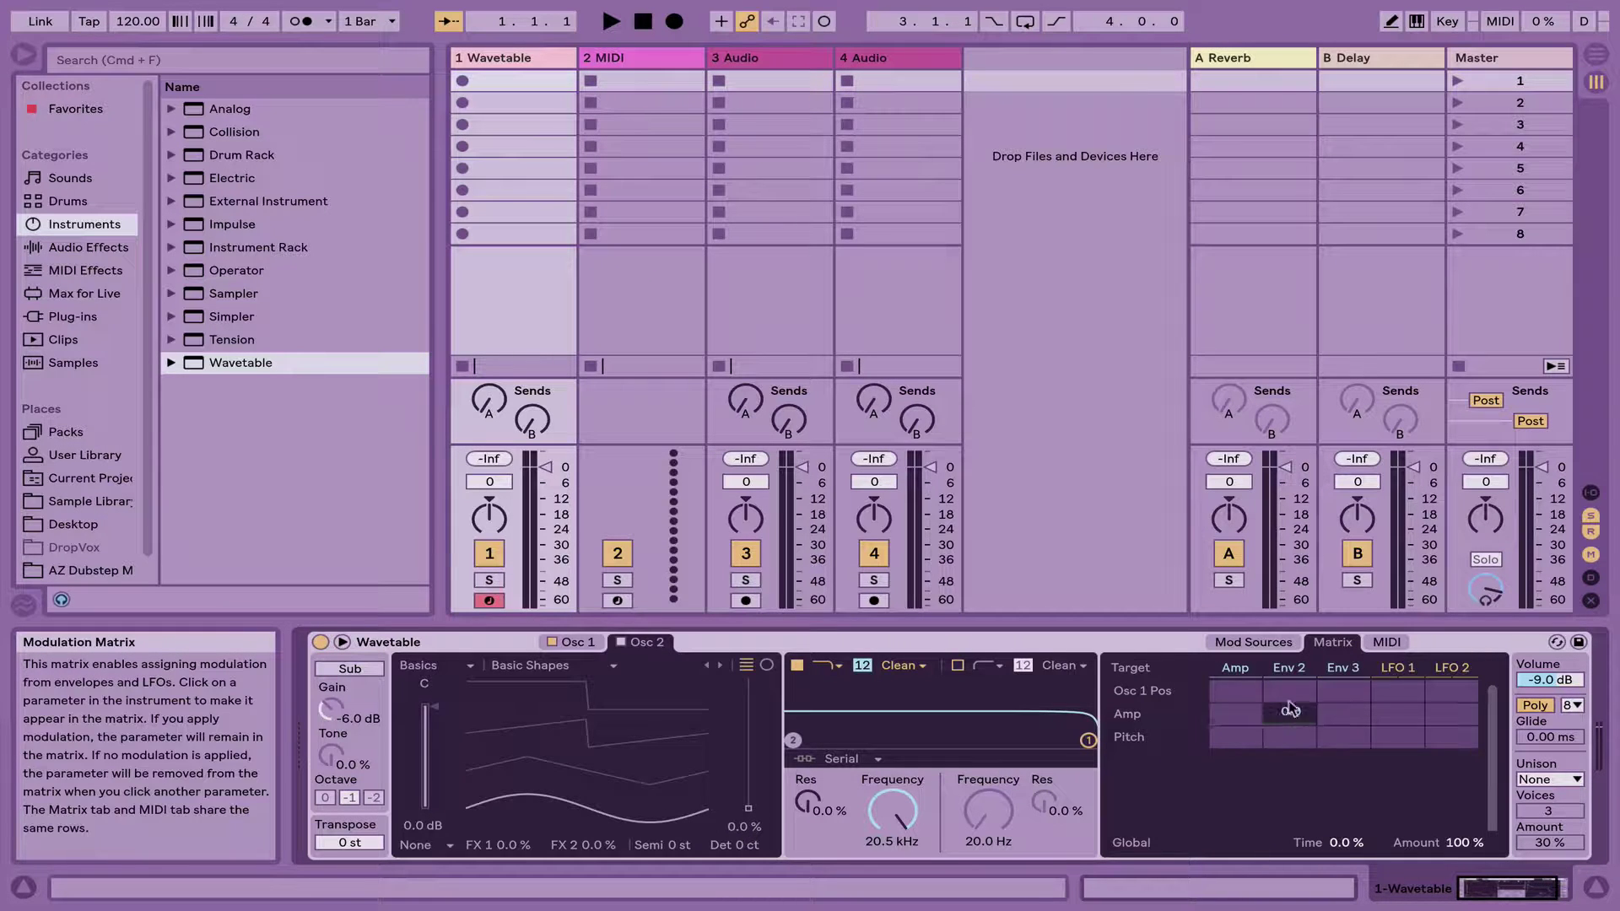
click(1276, 645)
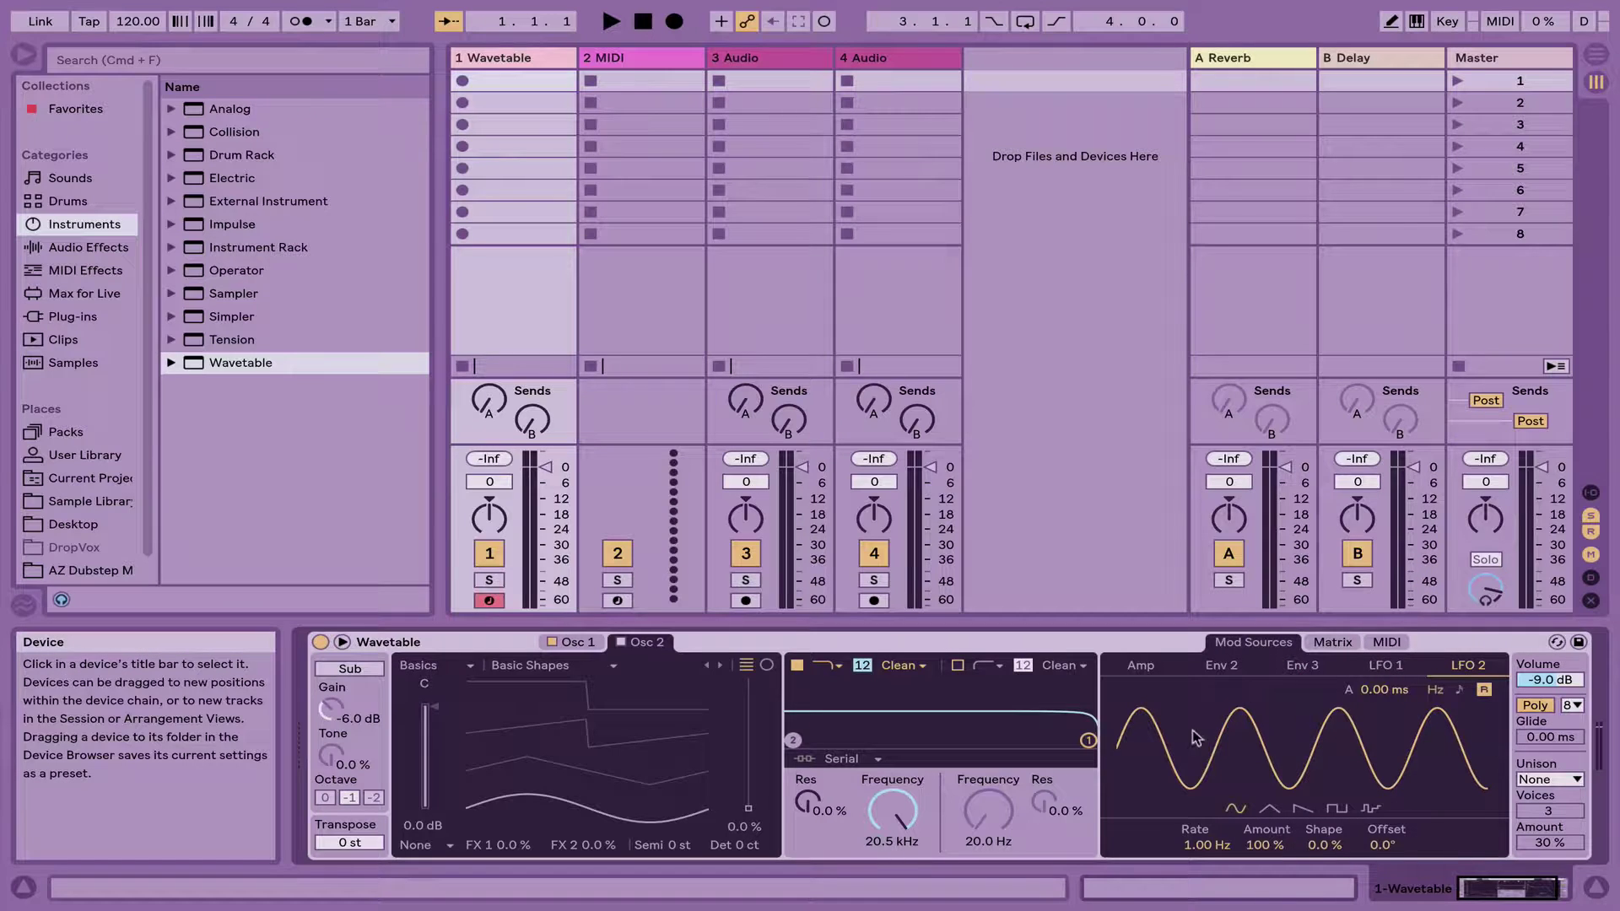
click(1333, 643)
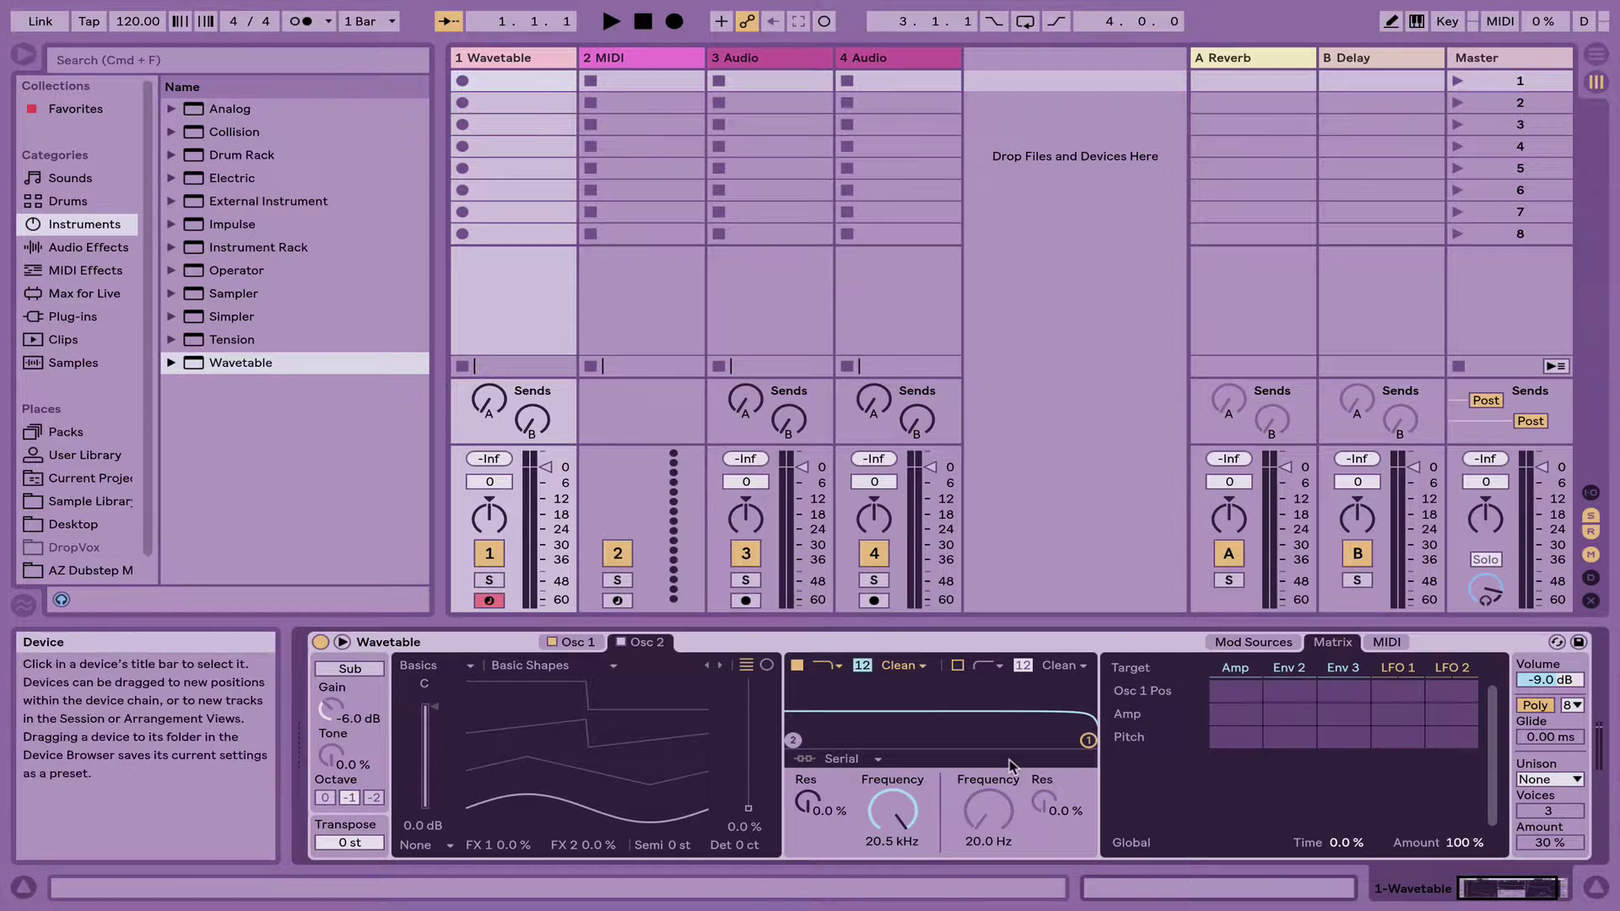
click(1387, 643)
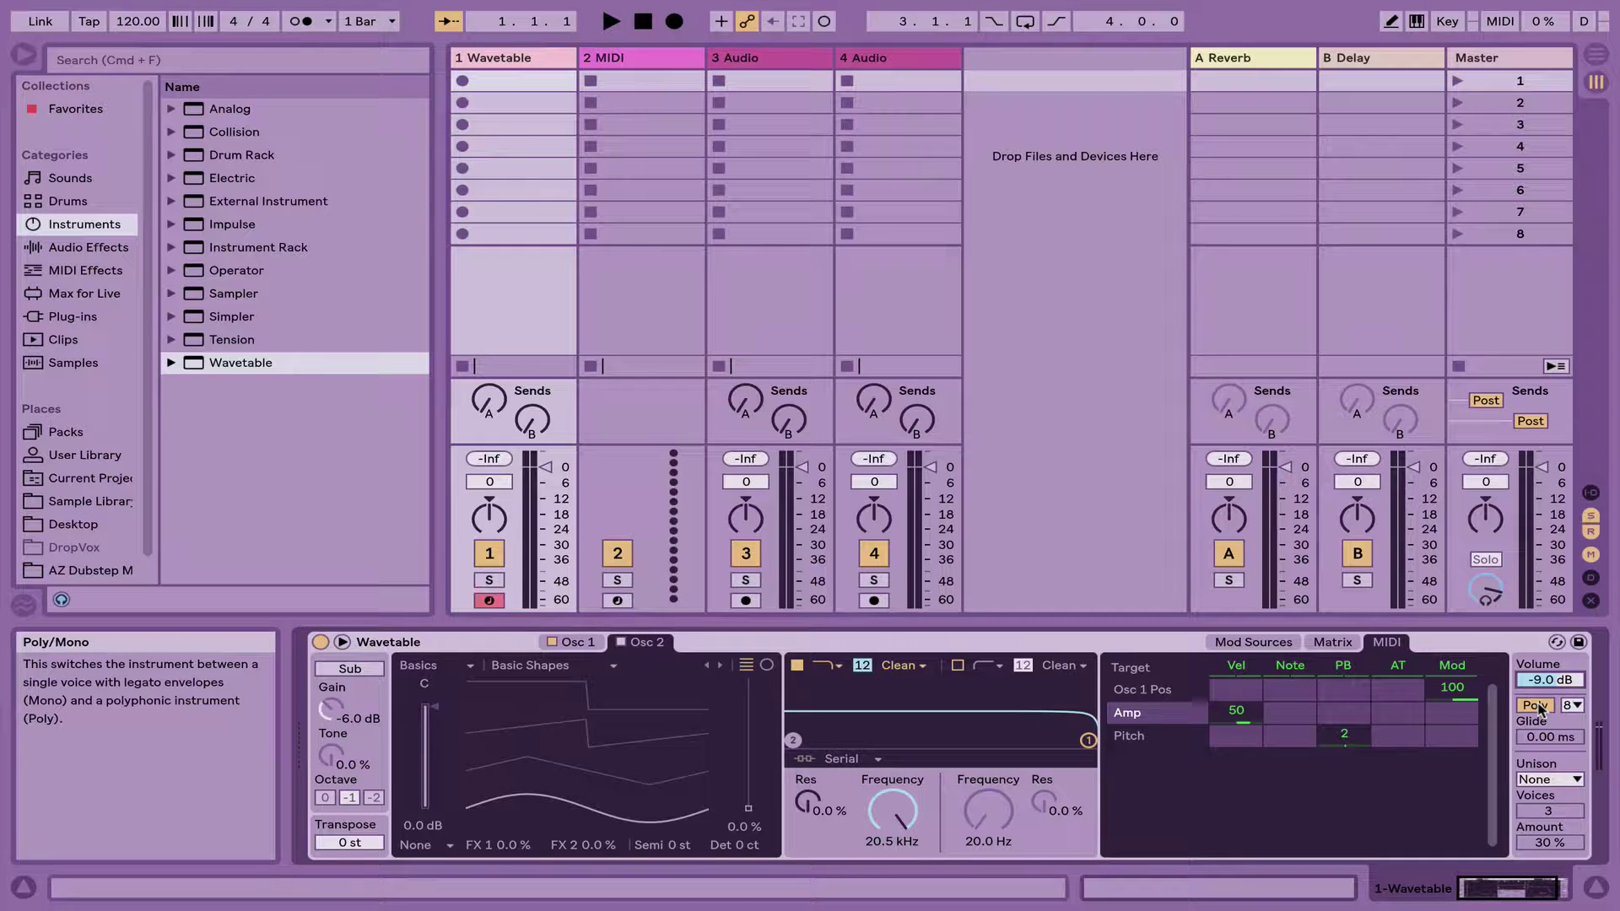
click(1538, 783)
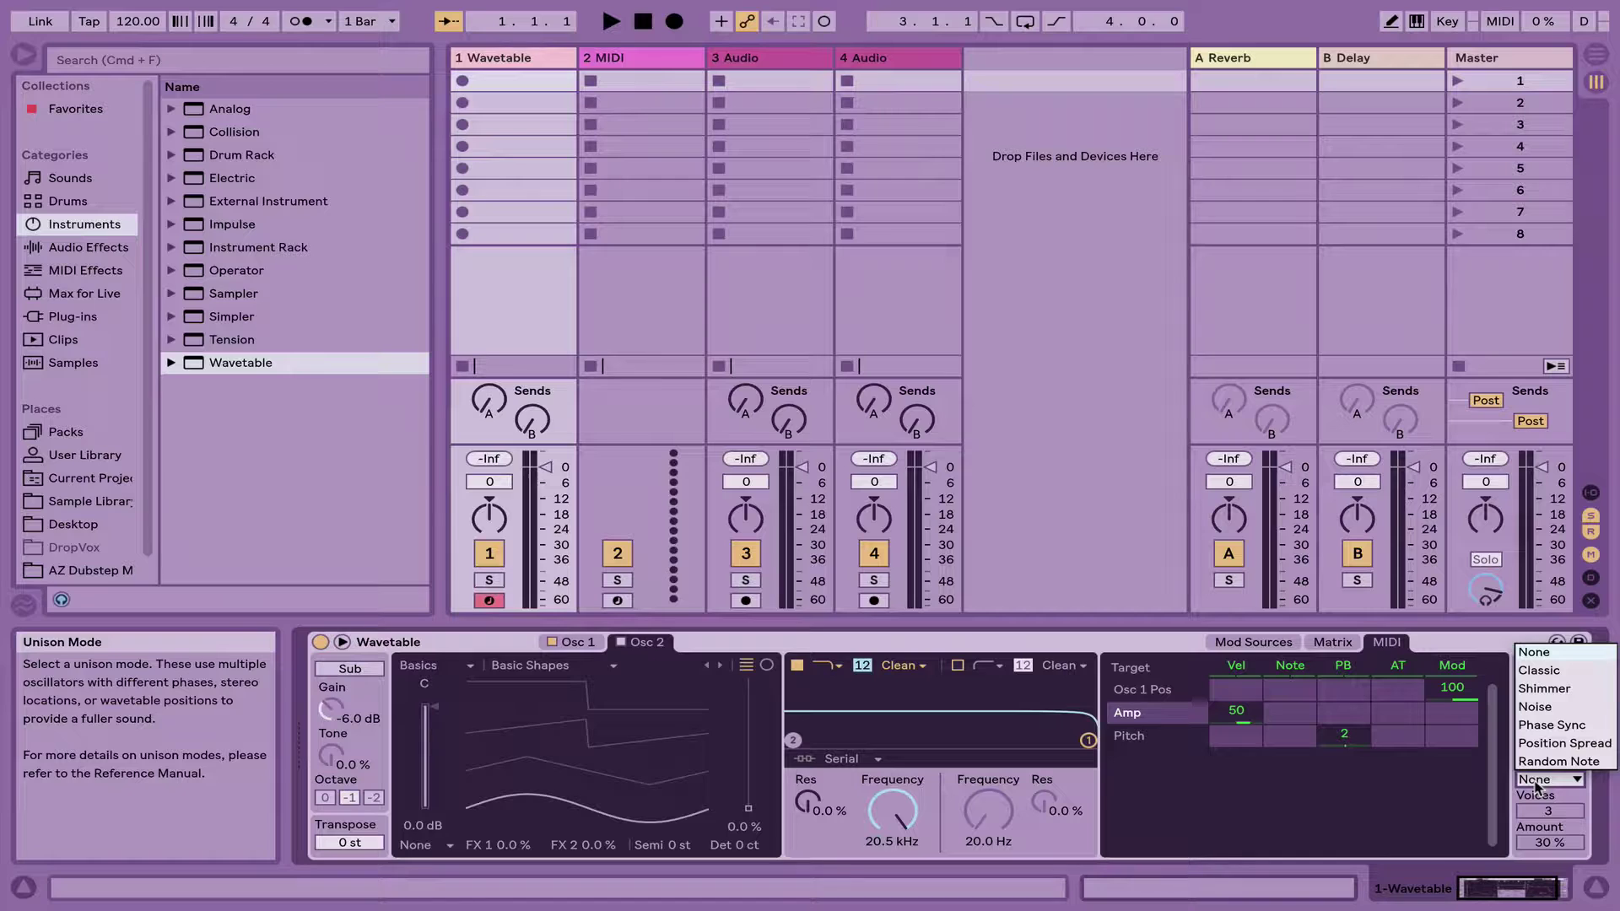
click(1538, 784)
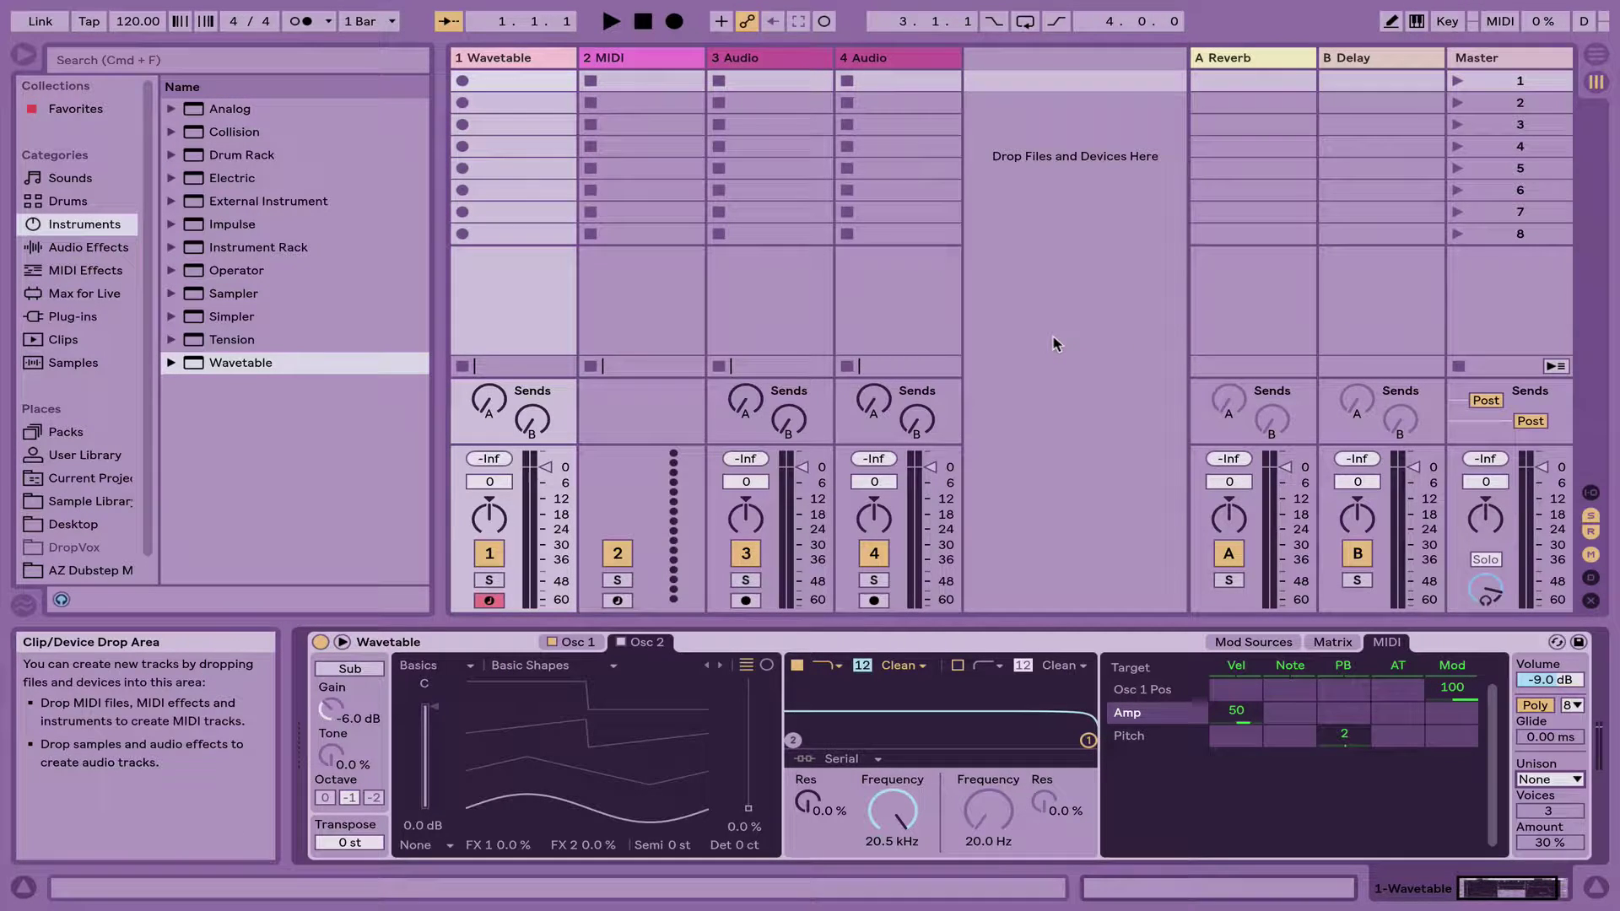
Play a run of notes with the computer keyboard to audition Wavetable's default sound
key(m)
key(a)
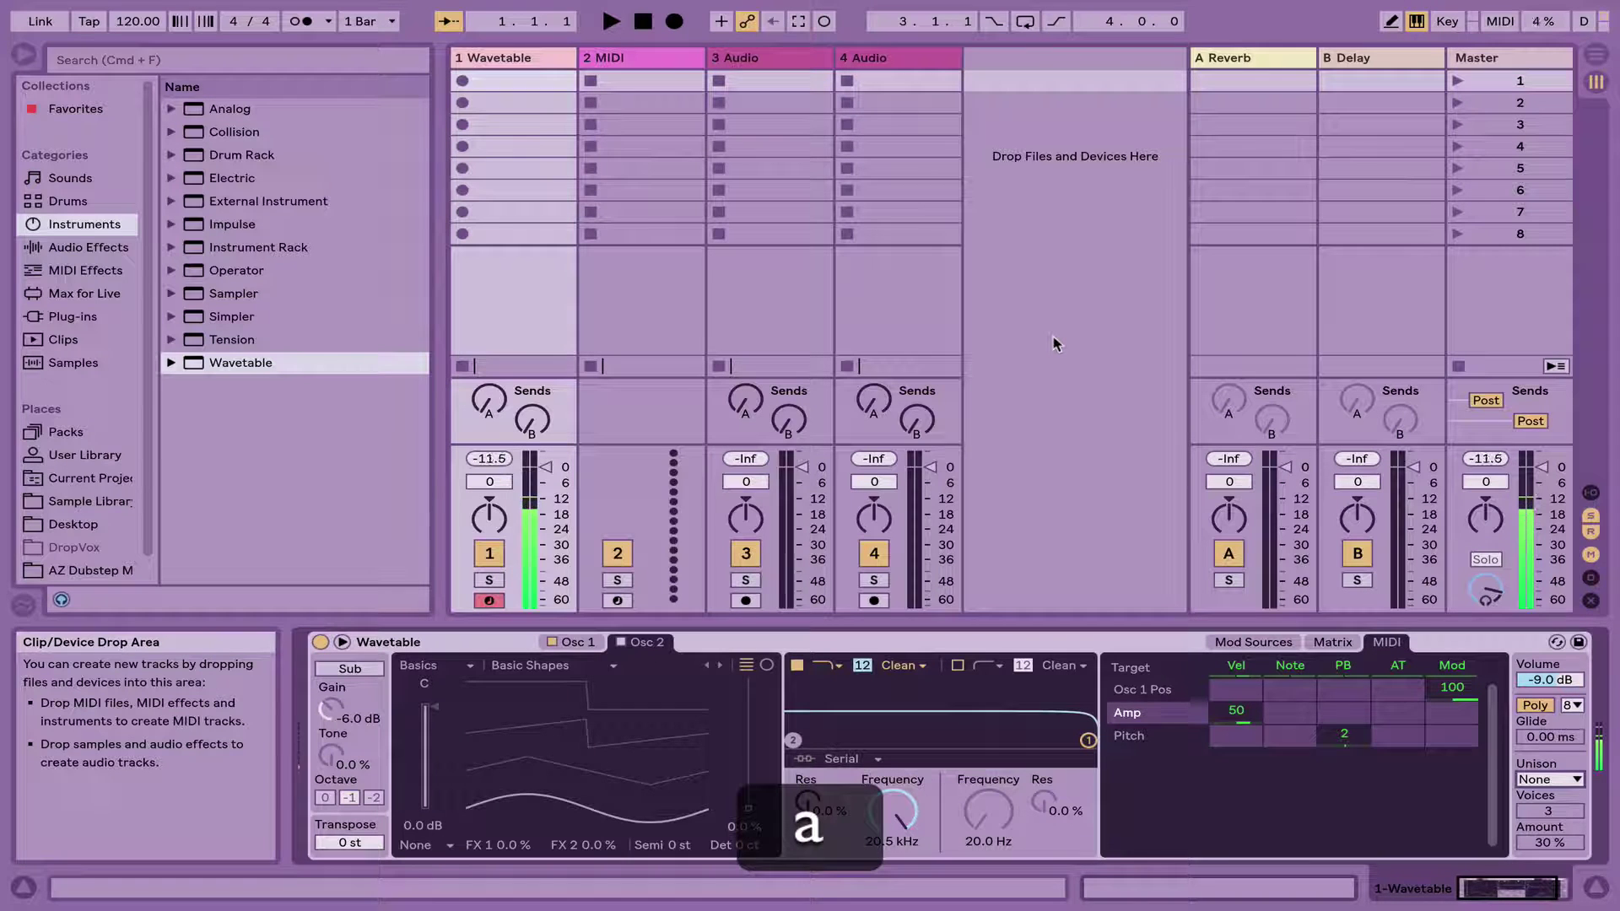
key(s)
key(f)
key(h)
key(f)
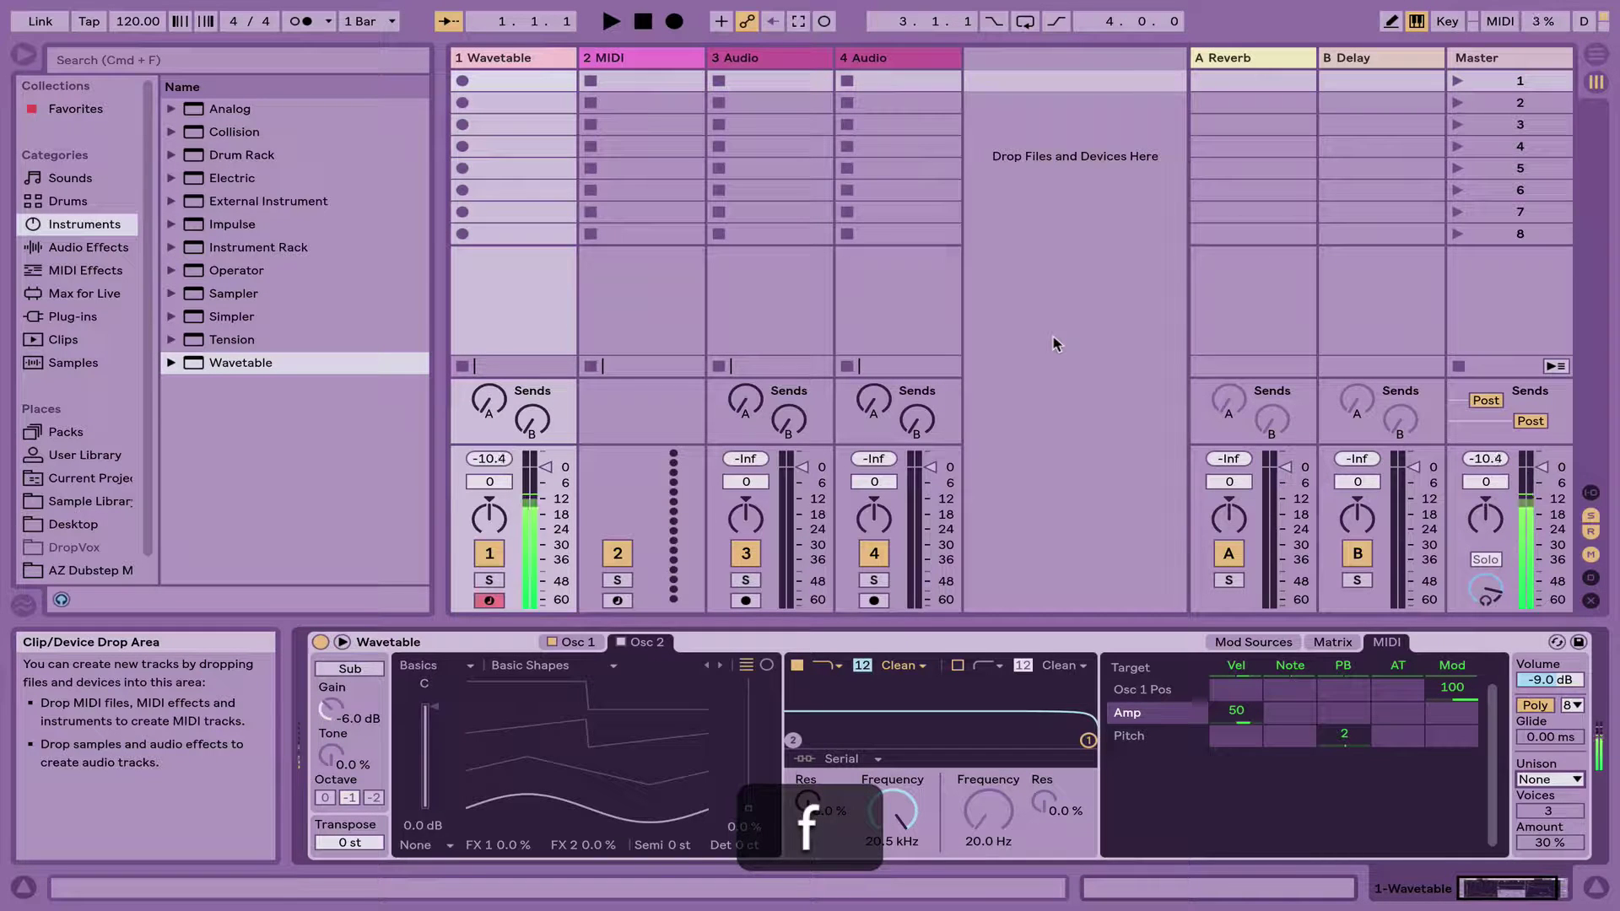
key(s)
key(a)
key(s)
key(f)
key(f)
key(s)
key(a)
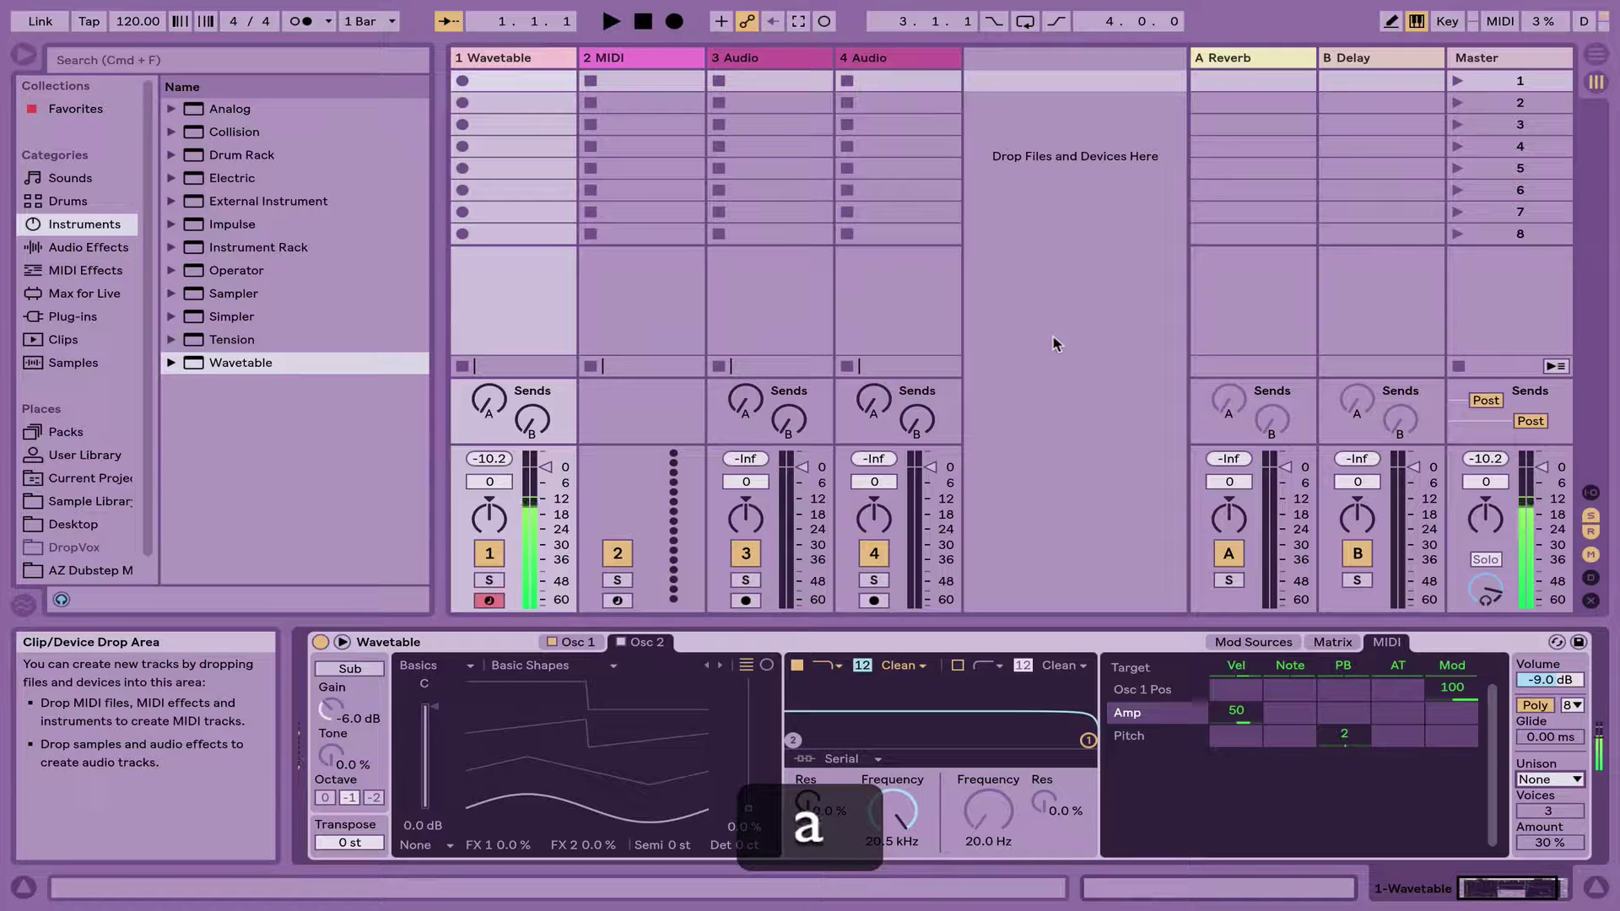
Enable Wavetable's sub oscillator and play several notes to hear it
click(357, 673)
key(a)
key(d)
key(g)
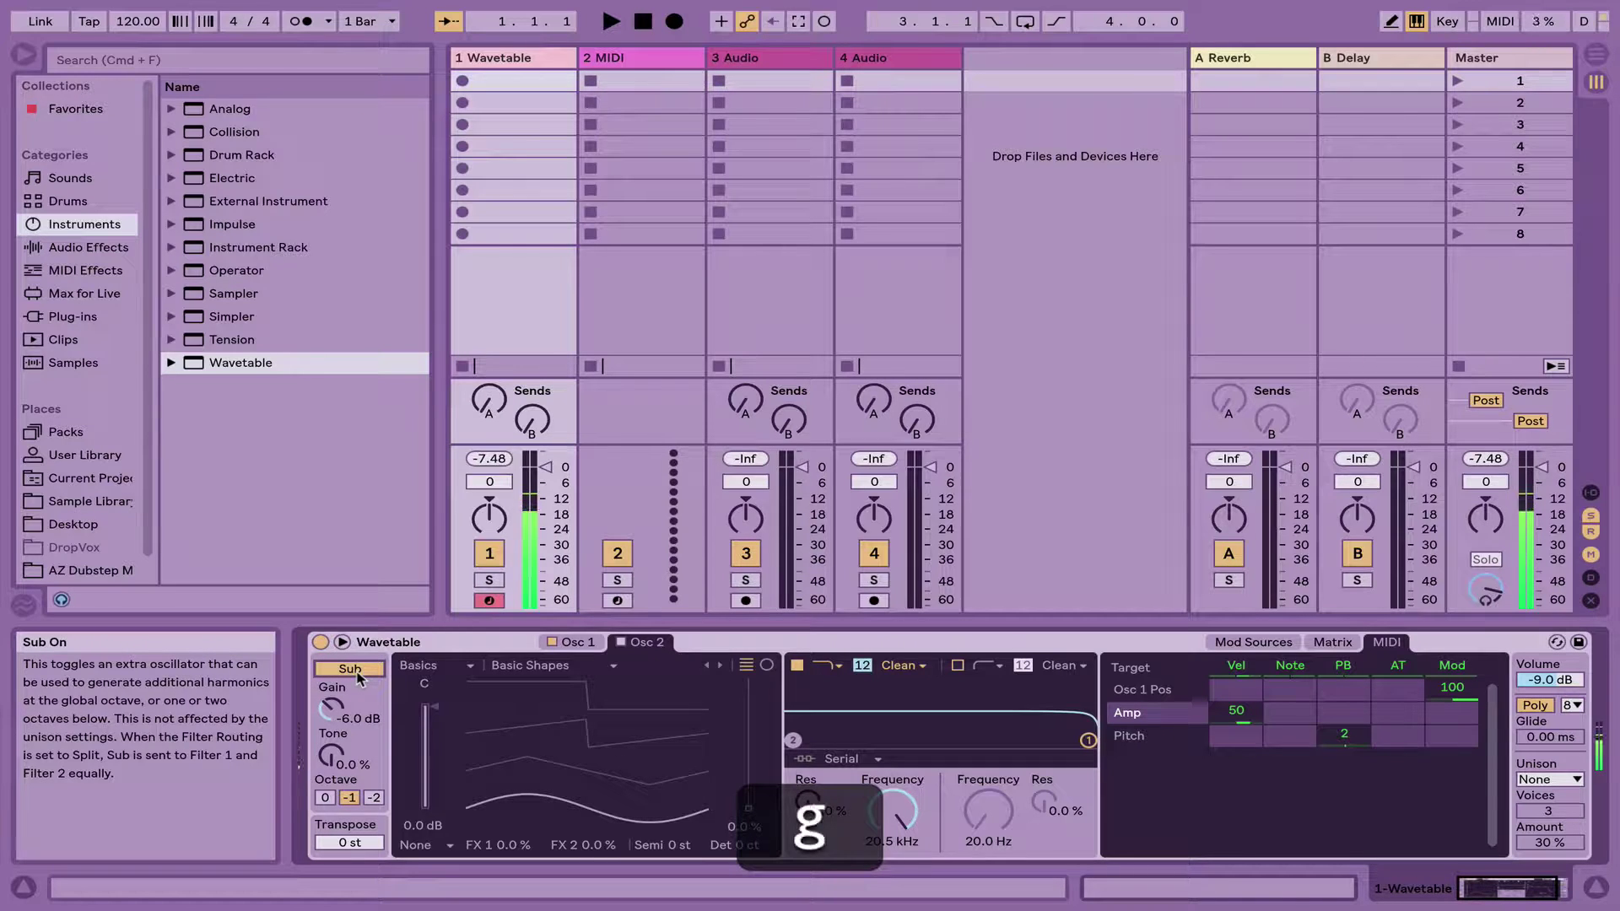
key(f)
key(s)
key(a)
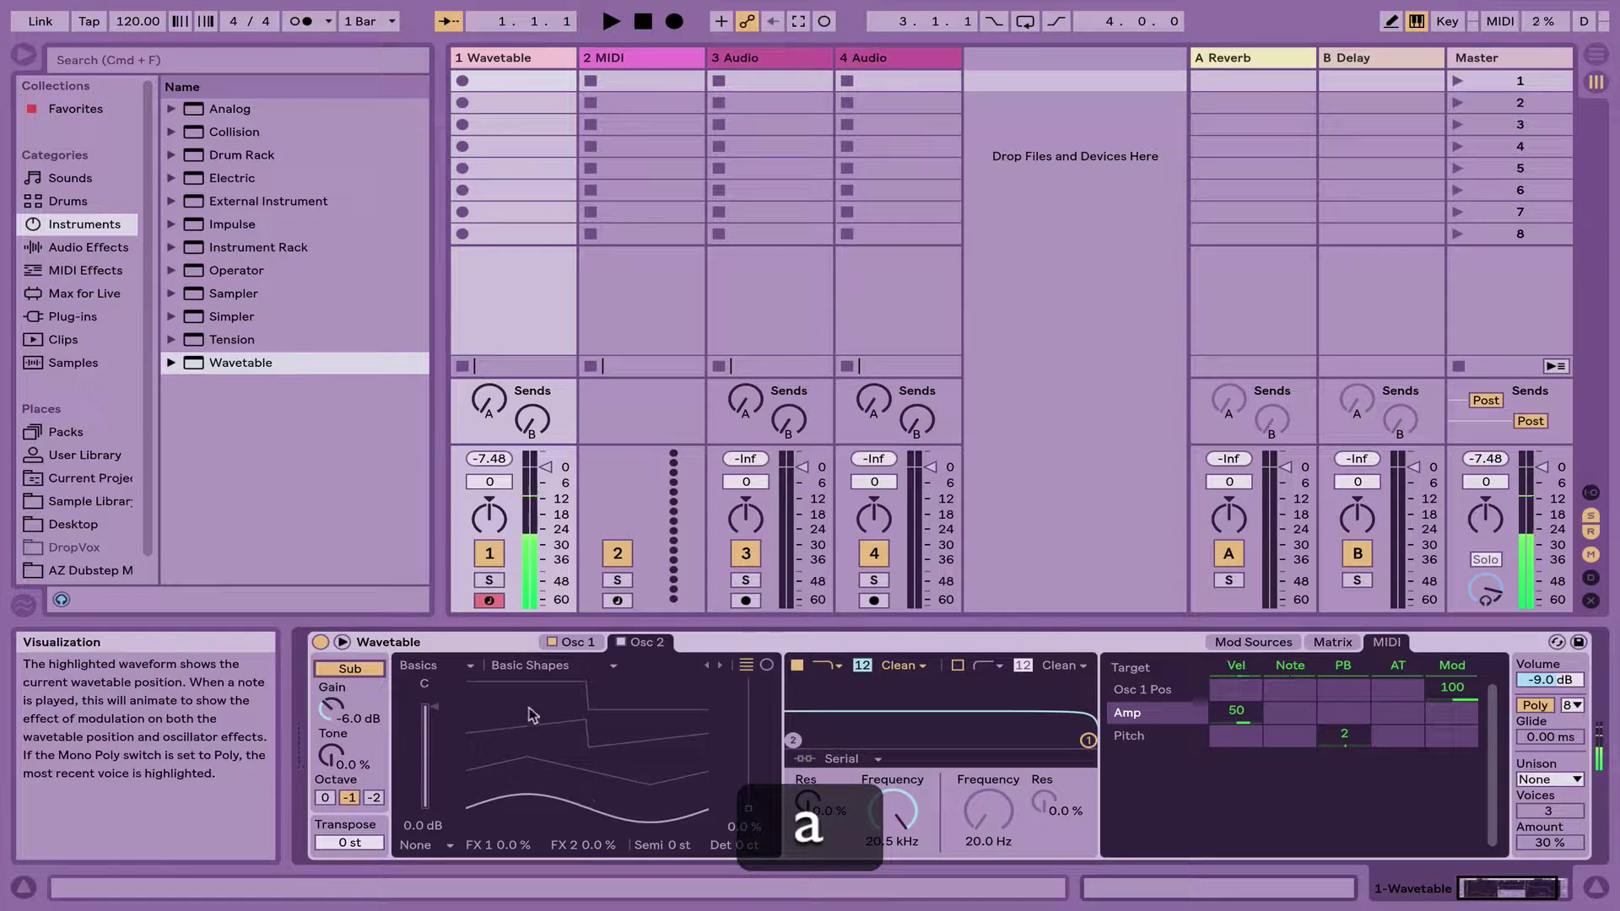
Try out Oscillator 1's wave position while playing a repeated note, leaving the position at 0%
click(571, 641)
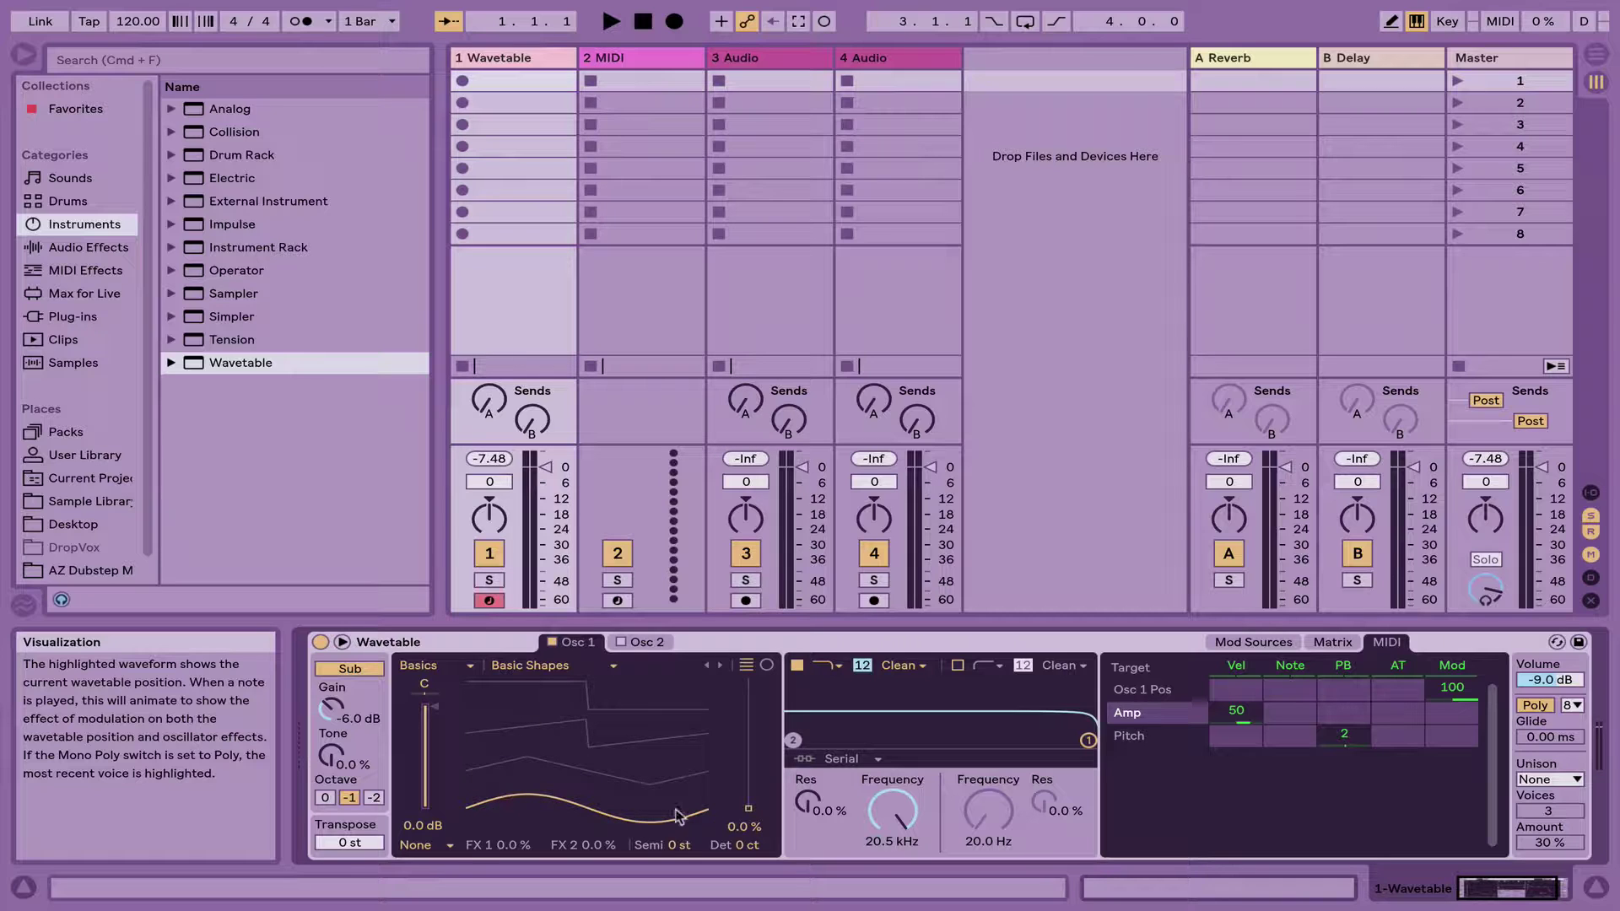
mouse_move(749, 824)
mouse_down()
mouse_move(748, 678)
mouse_move(748, 809)
mouse_up()
key(a)
key(a)
key(a)
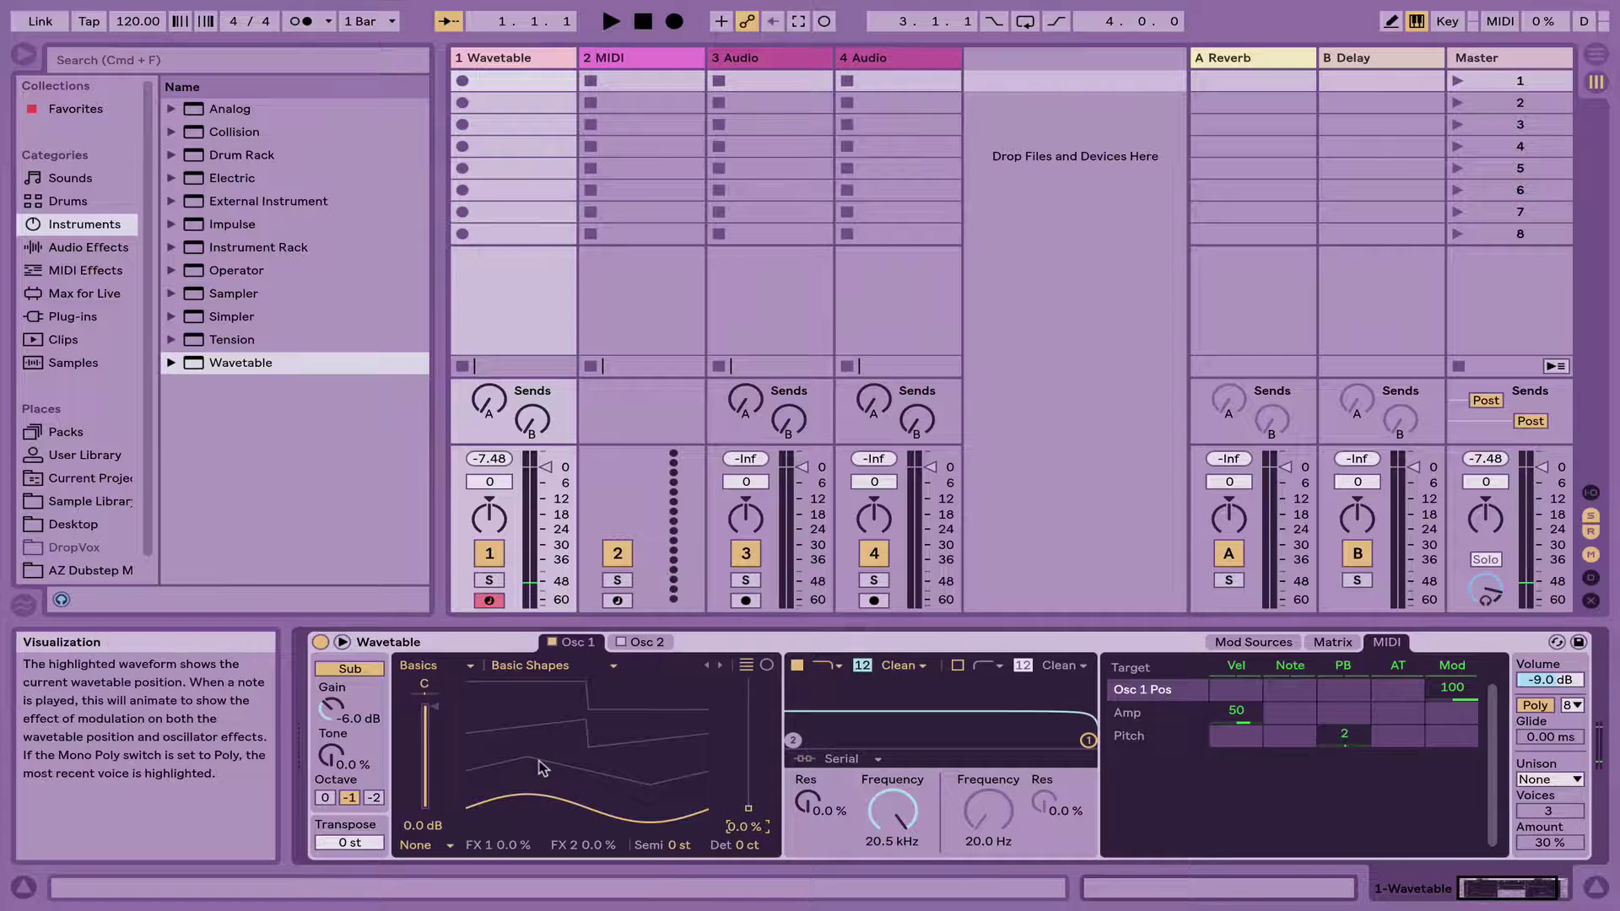
Set Oscillator 1 to the Echoes wavetable from the Retro category, audition it with a note and browse the table list
click(443, 665)
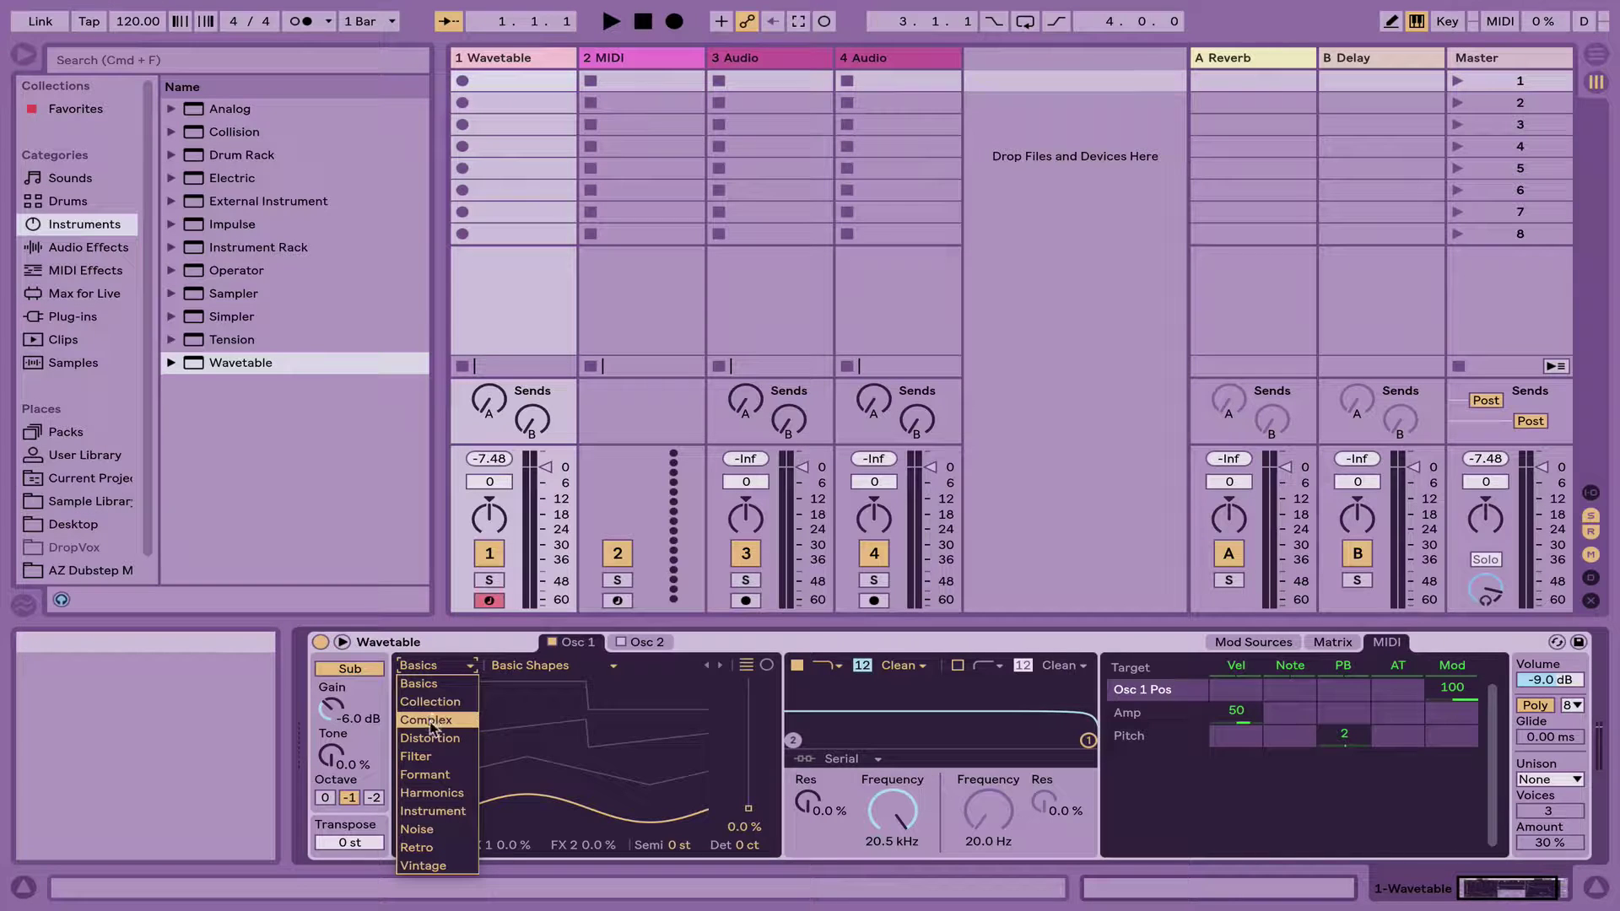
click(430, 854)
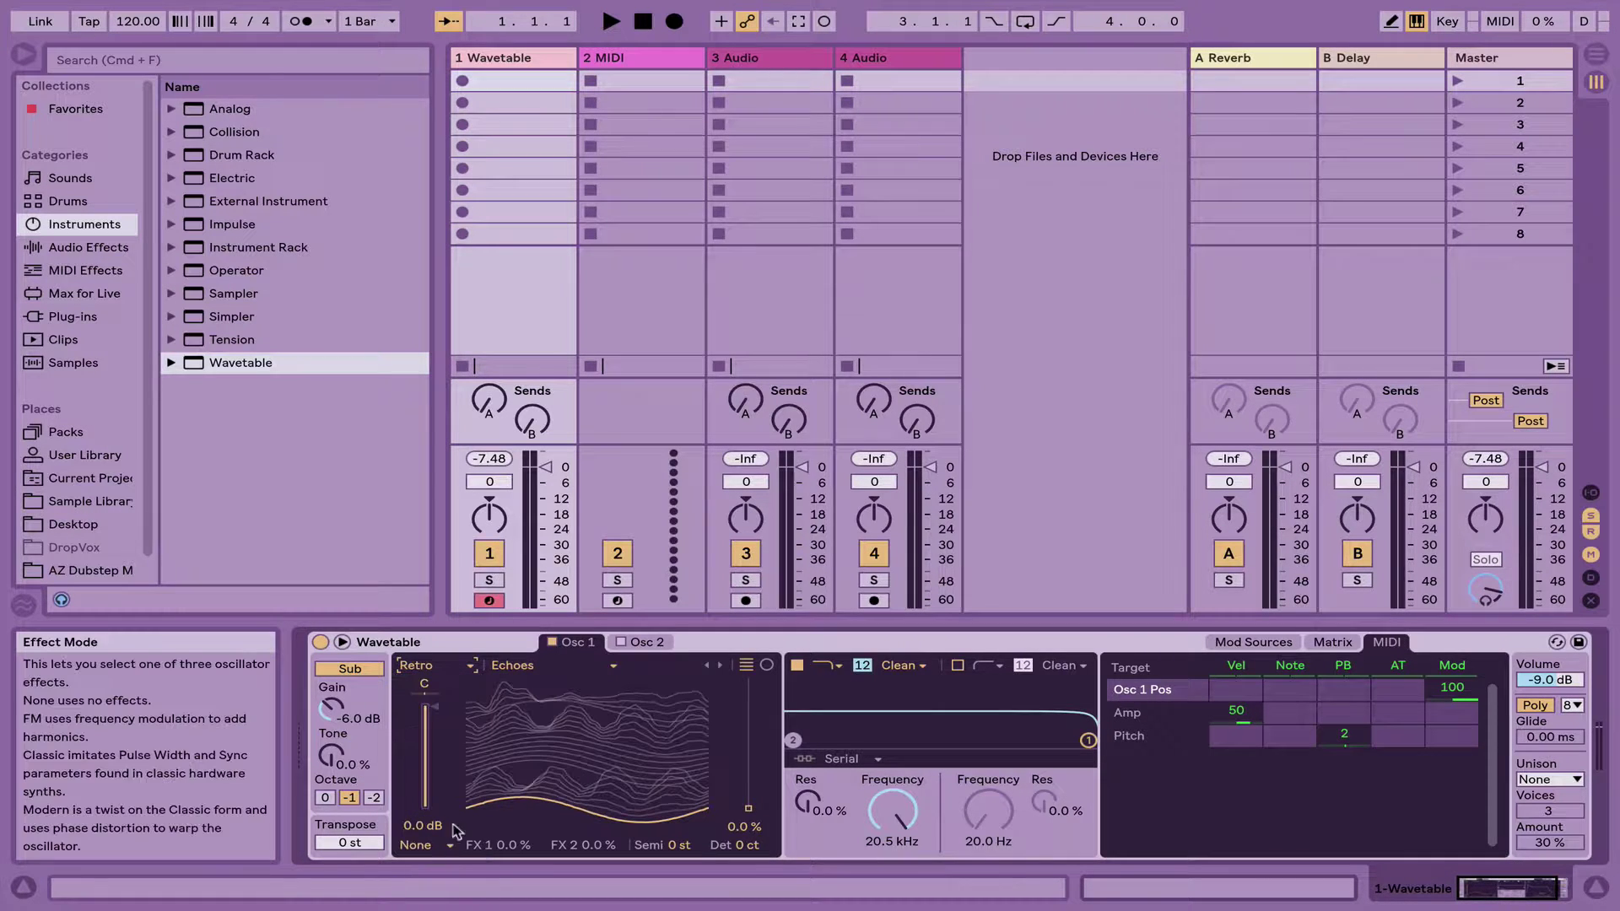
key(a)
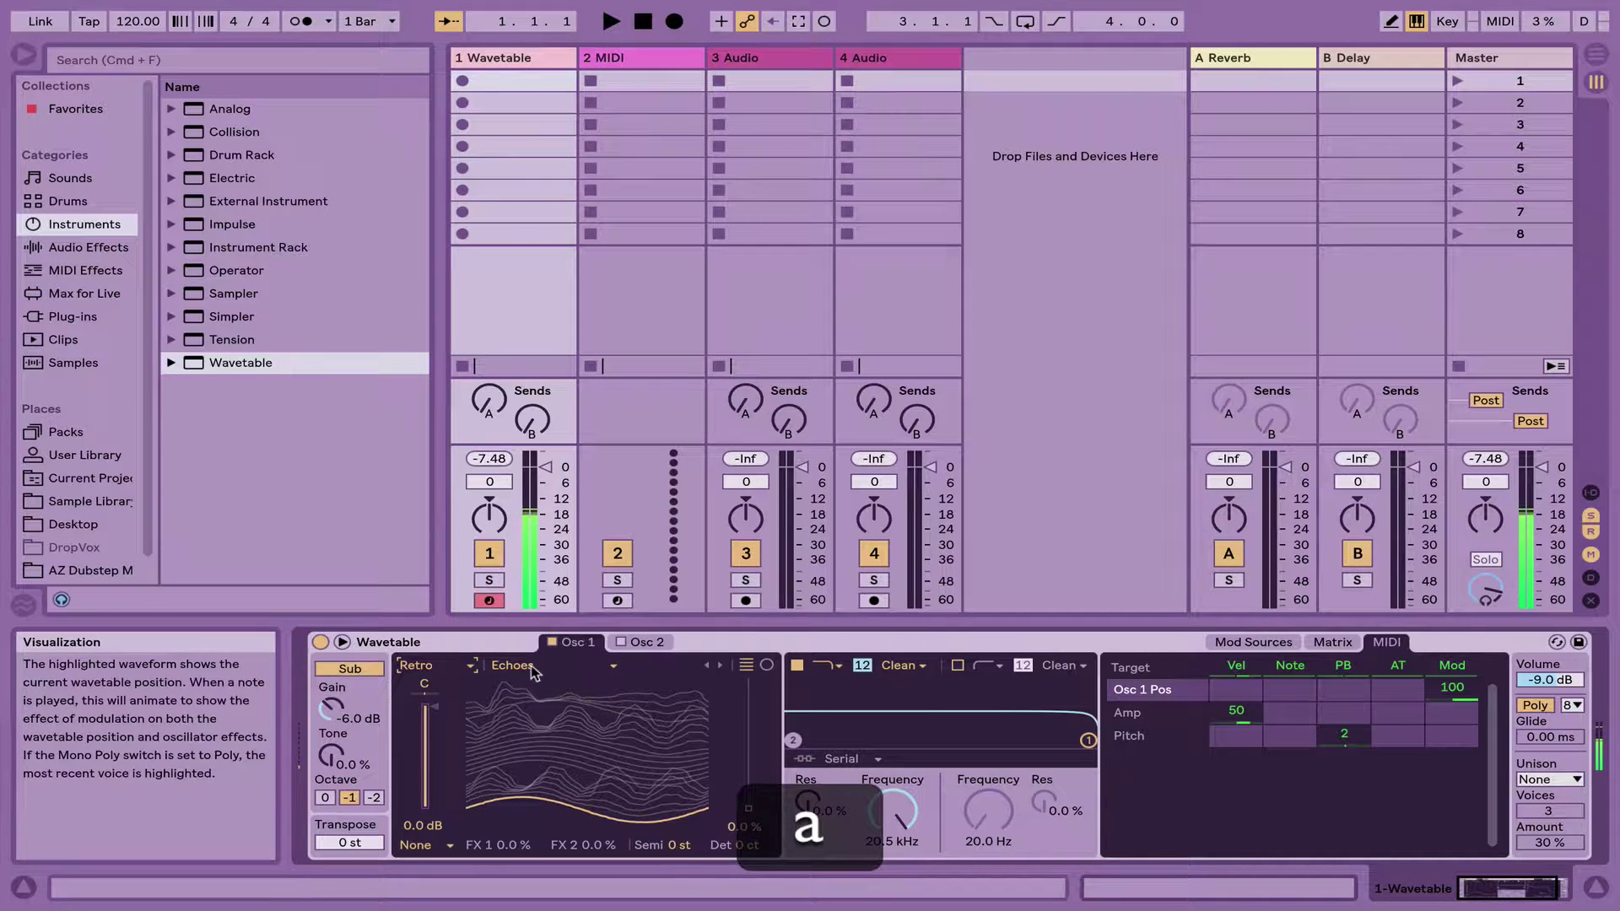
click(530, 665)
click(549, 408)
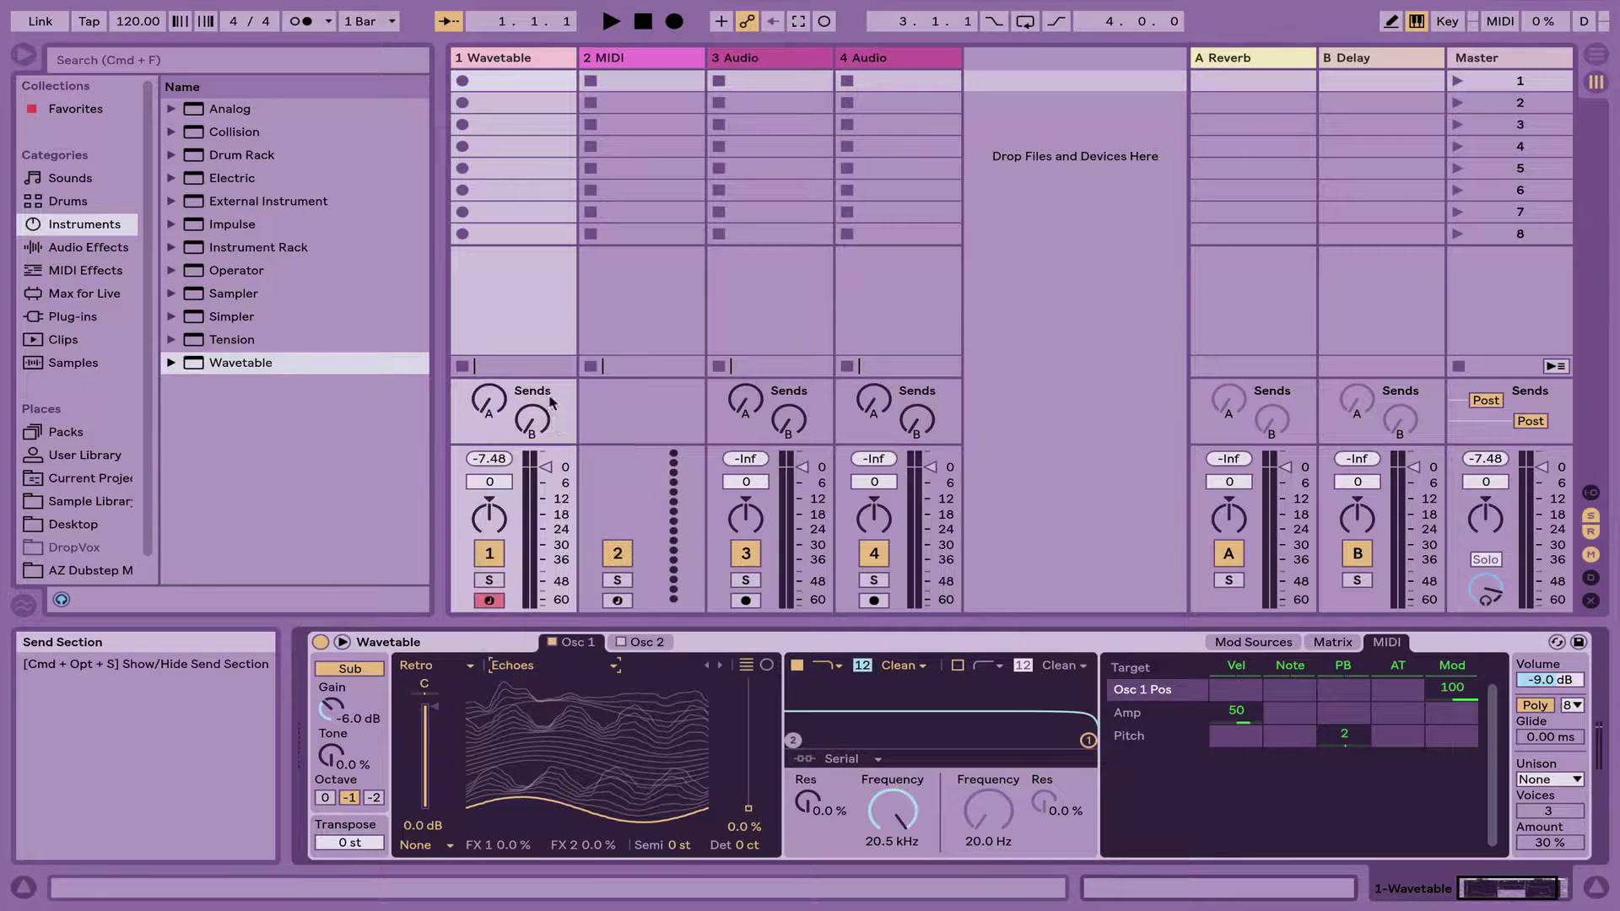
Audition further Retro wavetables for Oscillator 1, moving through Harmonics 4 and Sweep Pulse to Sweep Saw 2 and playing a note on each
key(Down)
key(a)
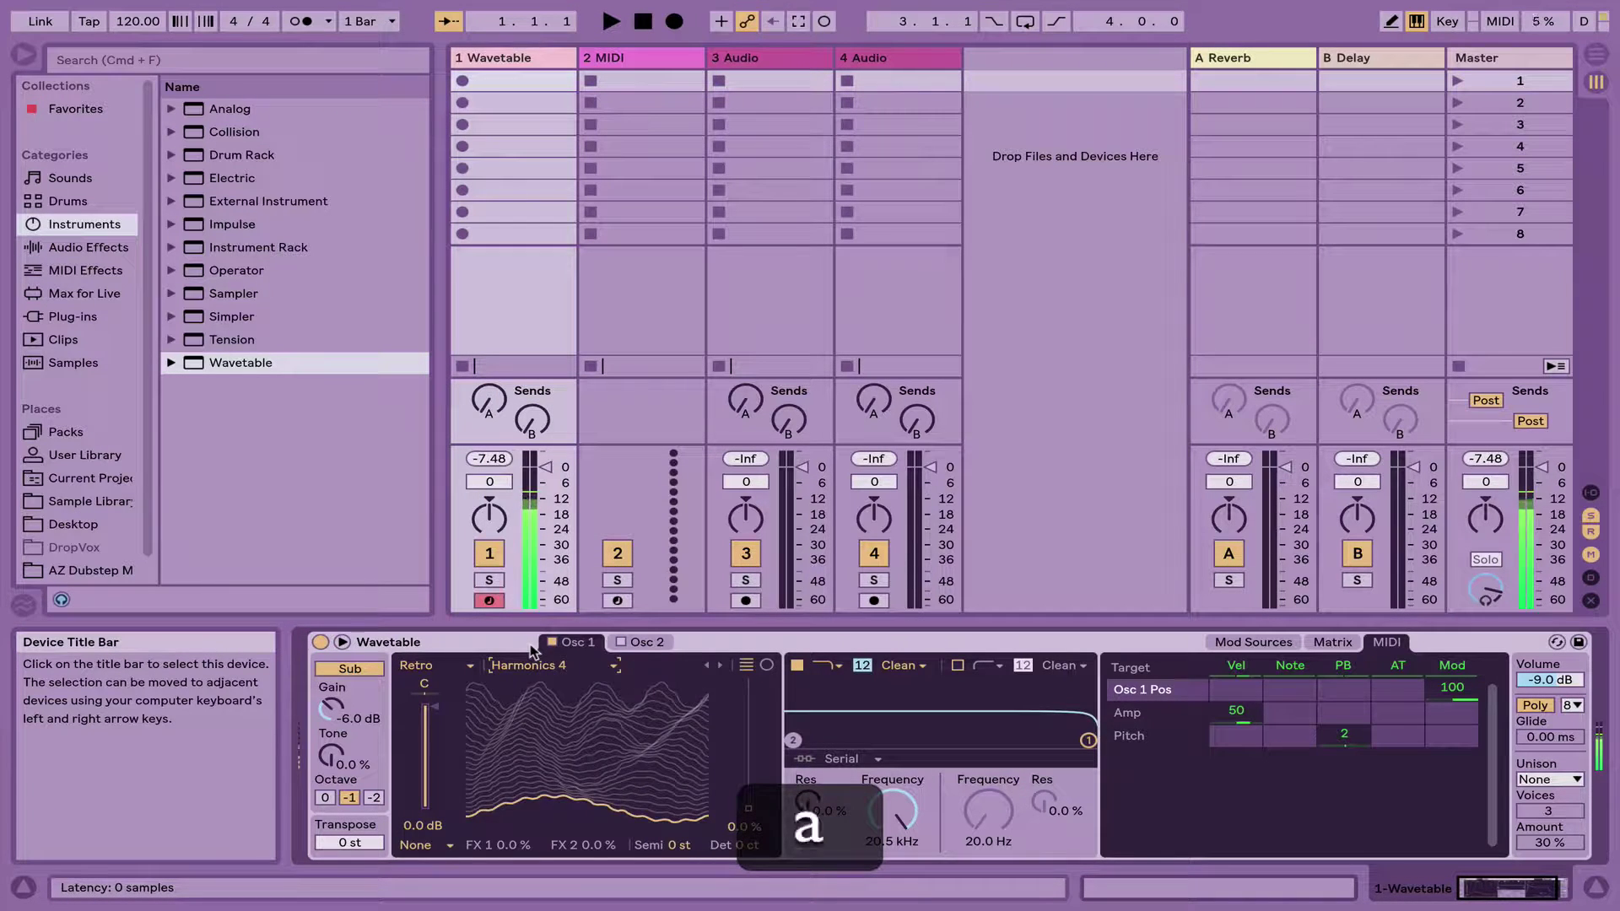
key(Down)
key(Down)
key(a)
key(Down)
key(a)
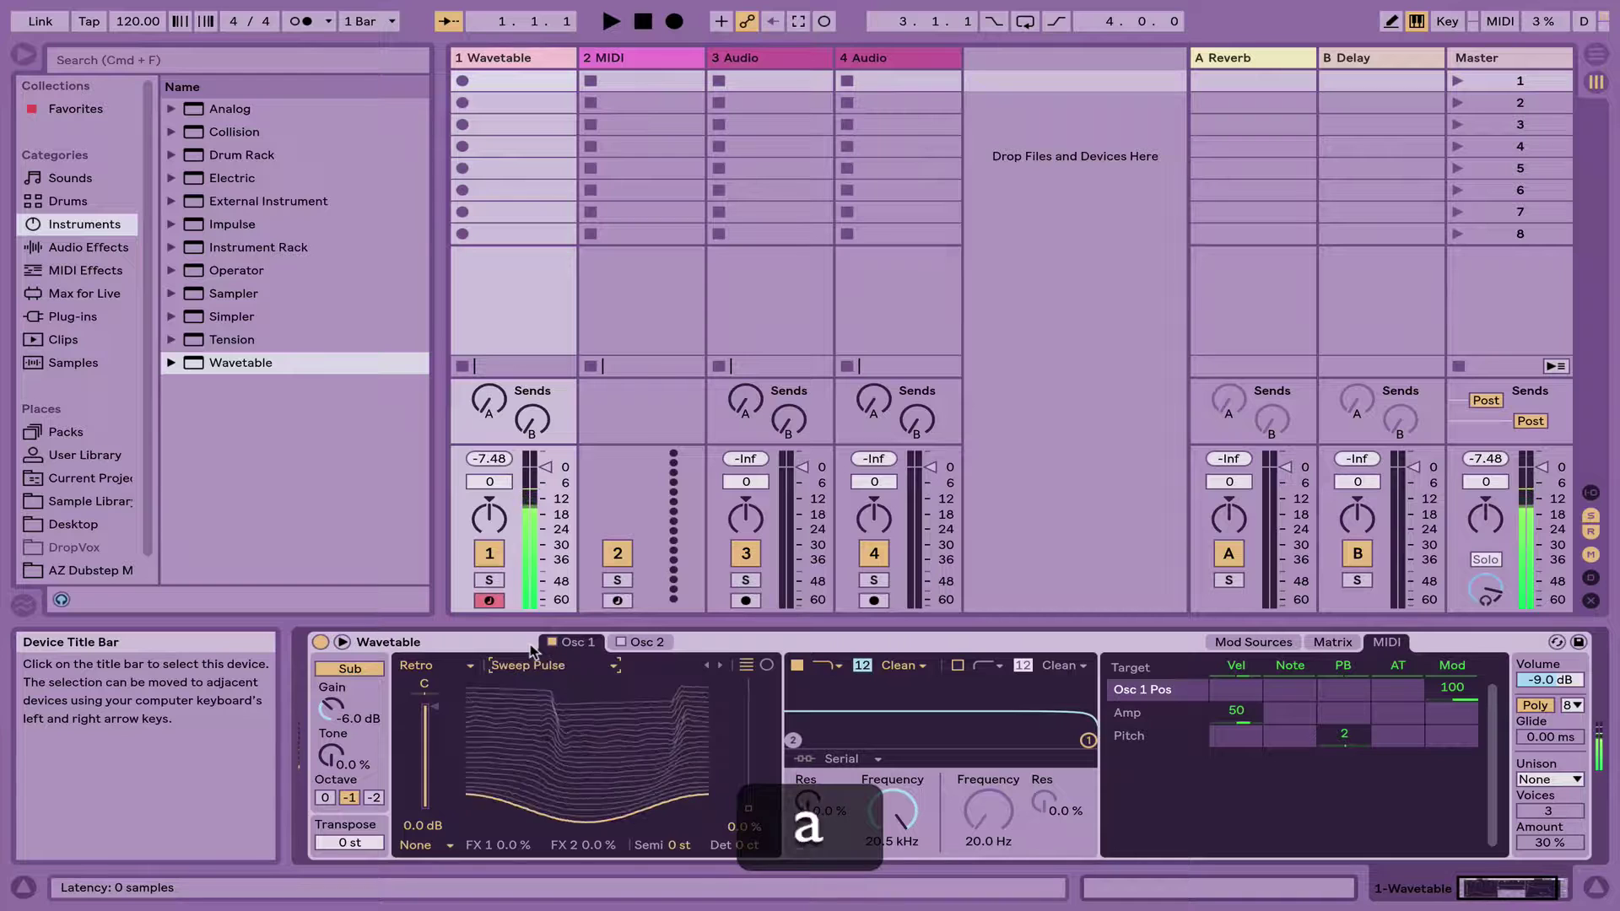
key(Down)
key(a)
key(Down)
key(a)
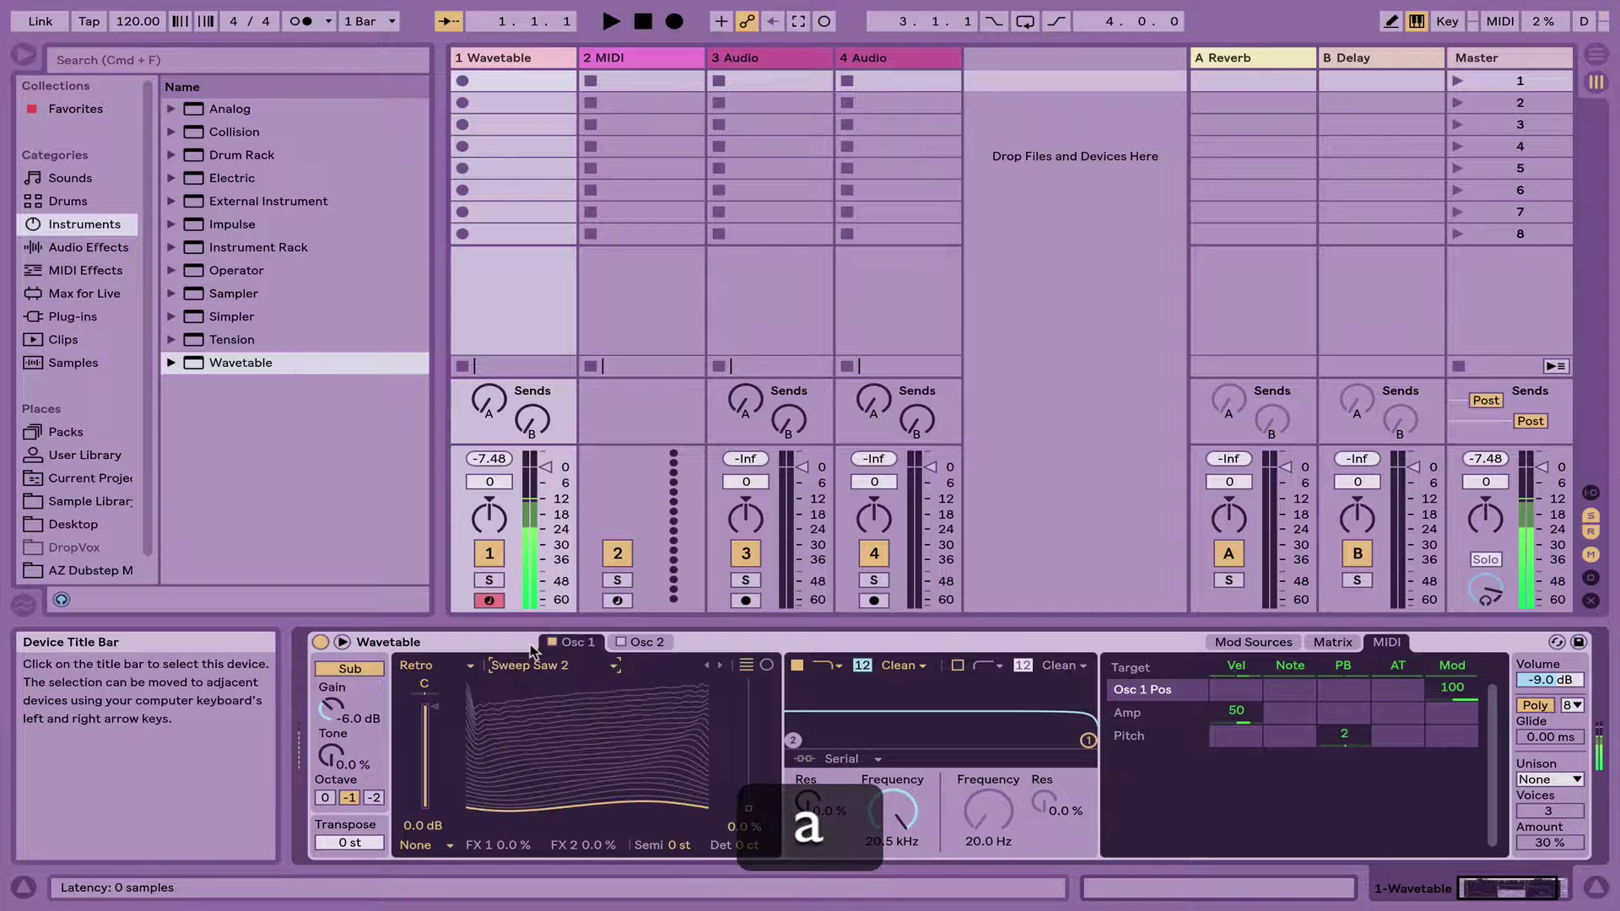
Set Oscillator 1 to the Sweep 3 wavetable from the Filter category, playing a note on the tables passed along the way
click(431, 666)
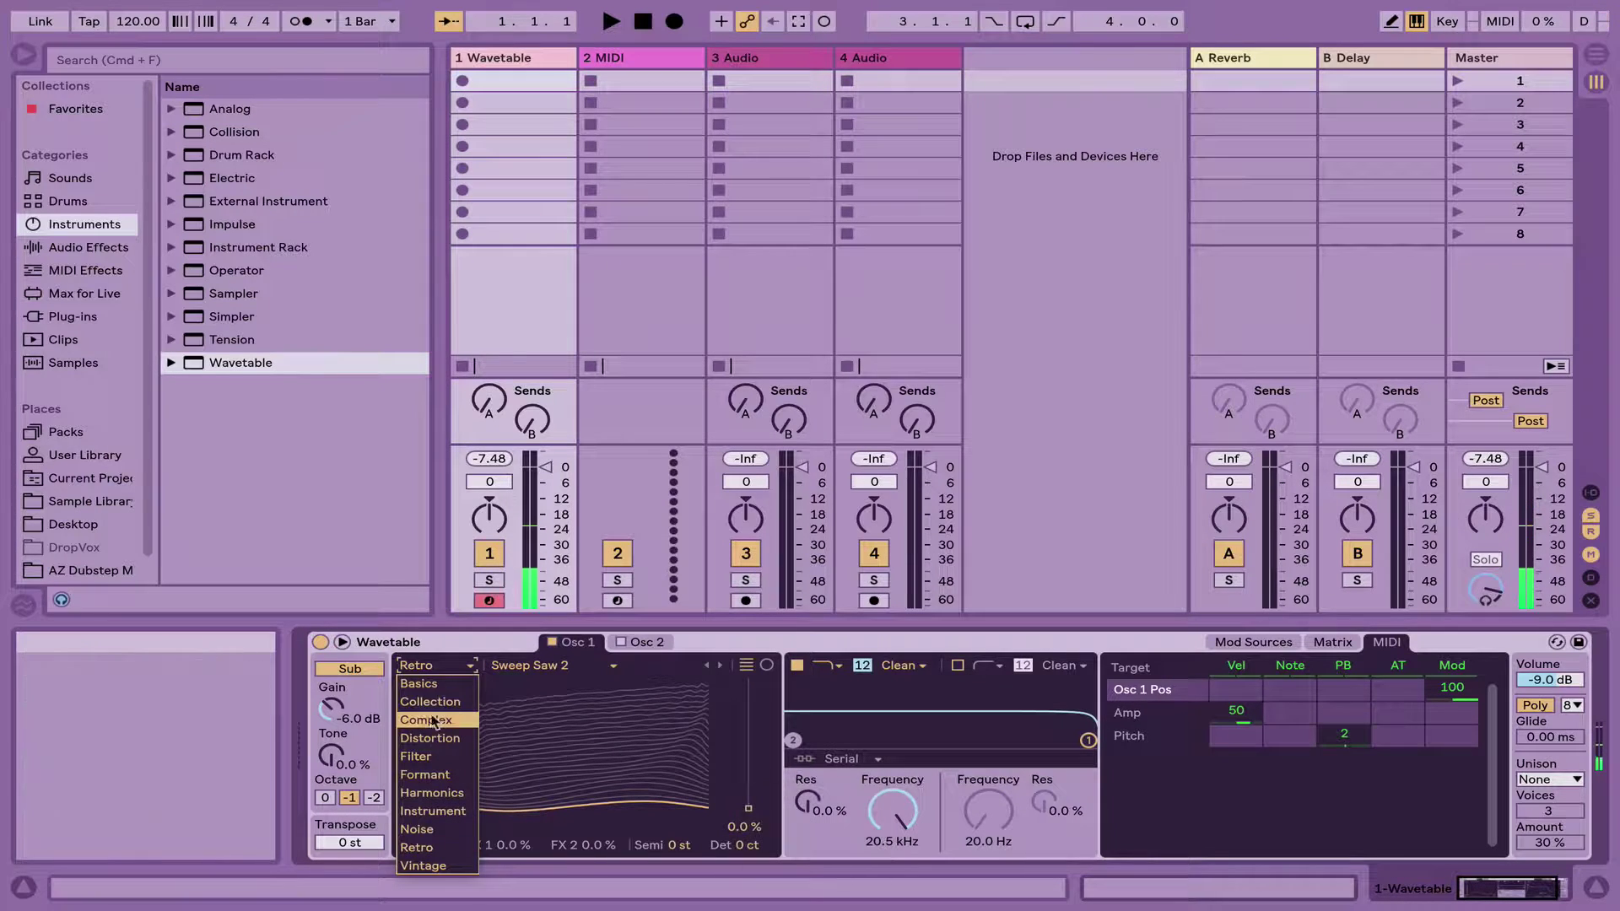
click(431, 757)
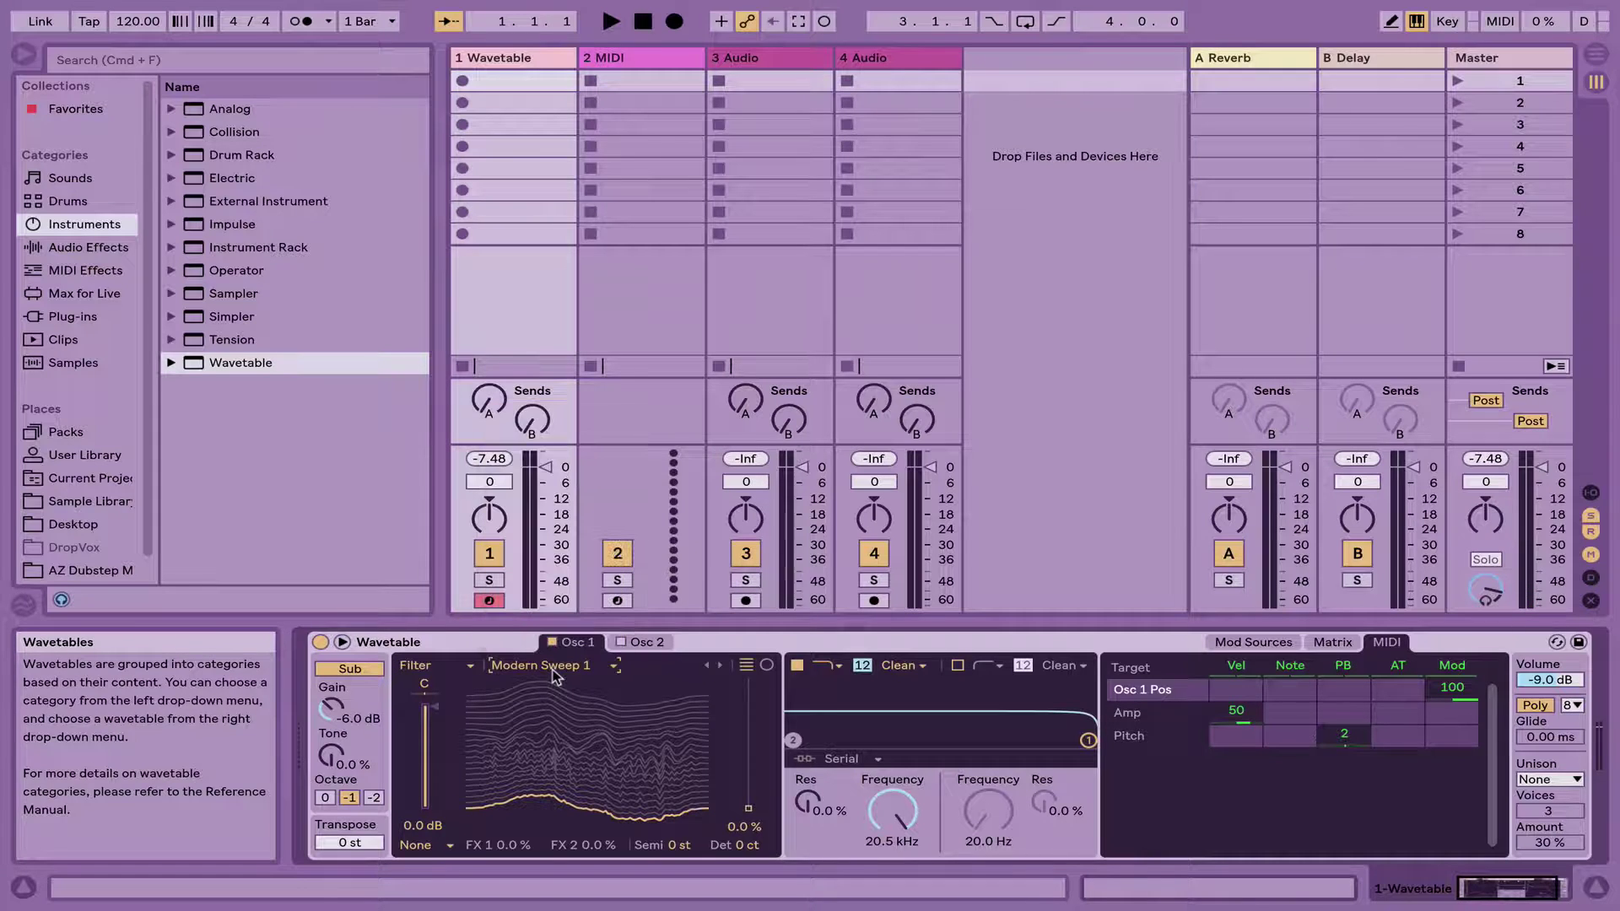
key(a)
key(Down)
key(a)
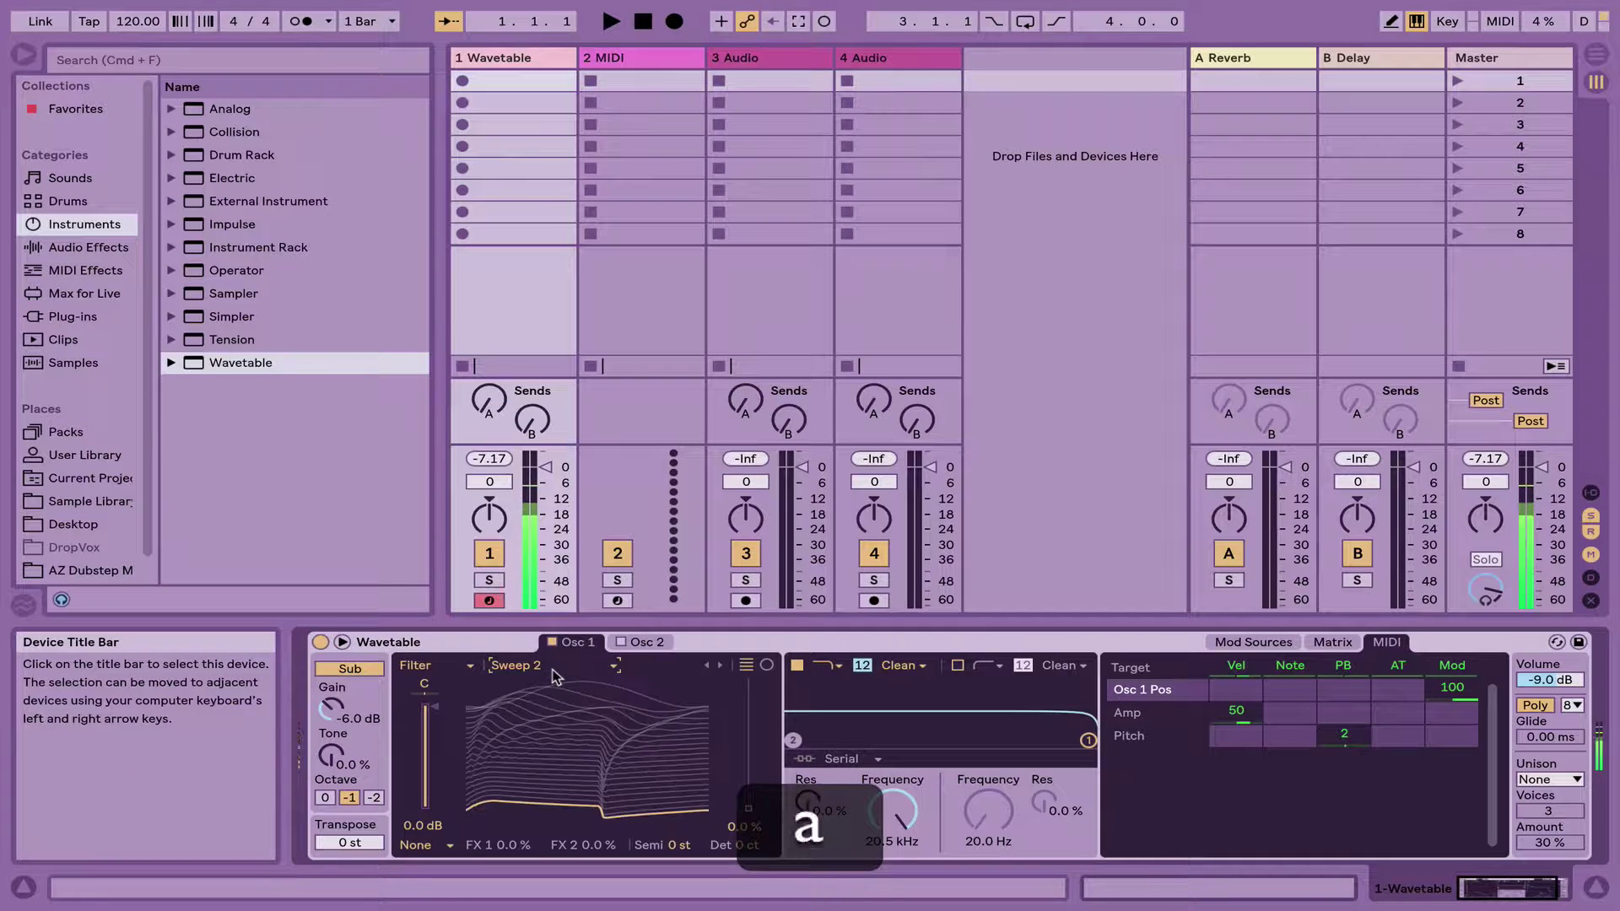
key(Down)
key(a)
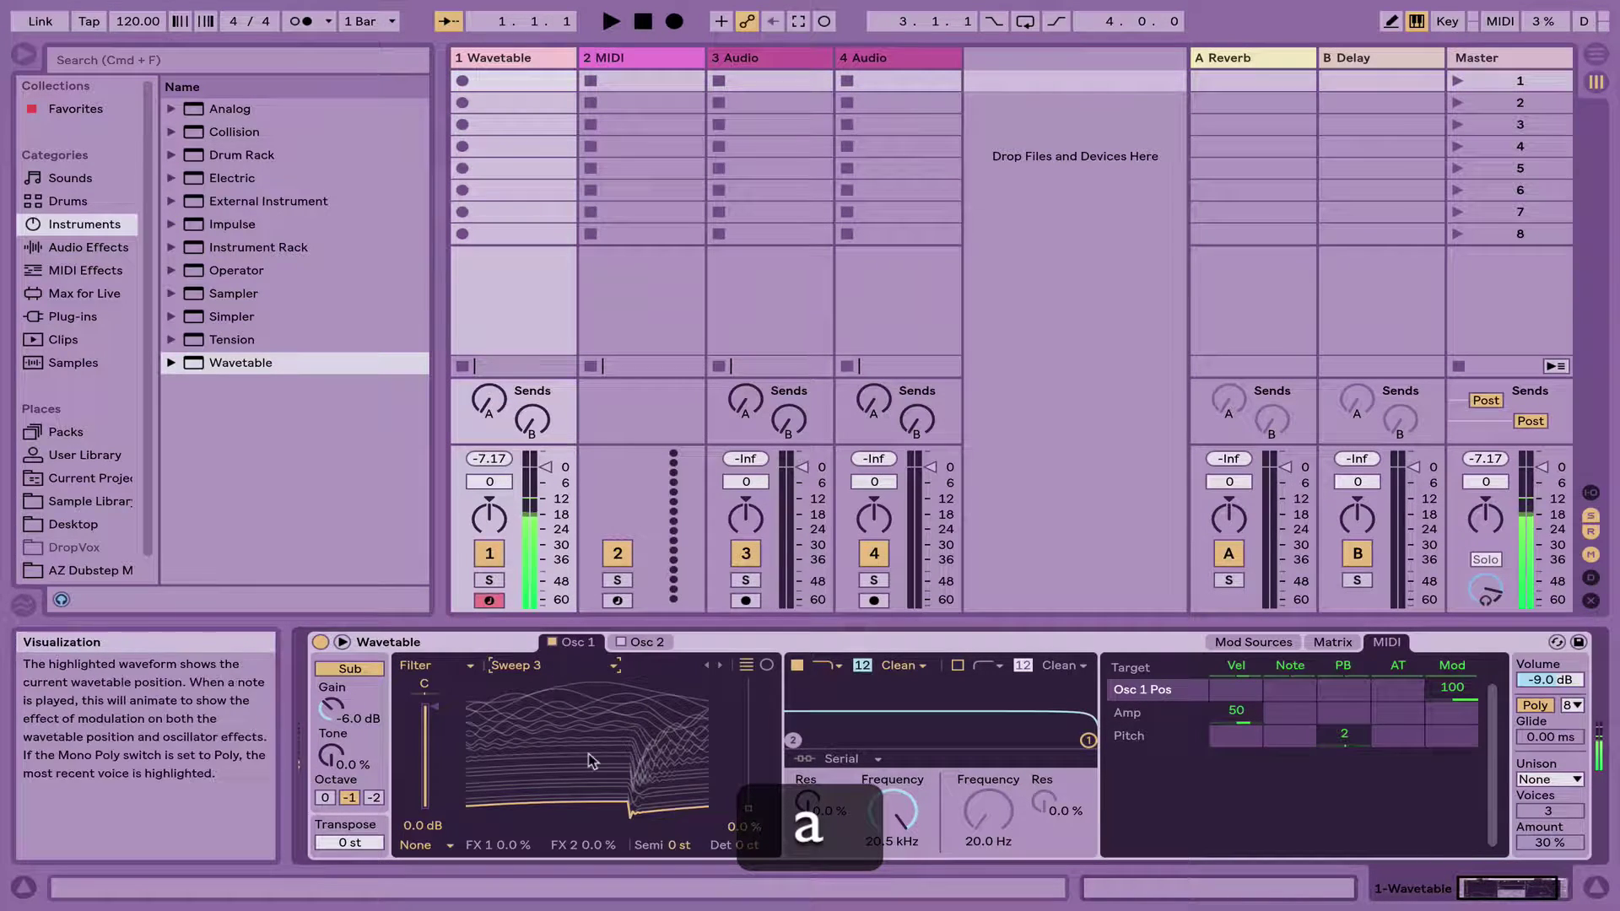
key(a)
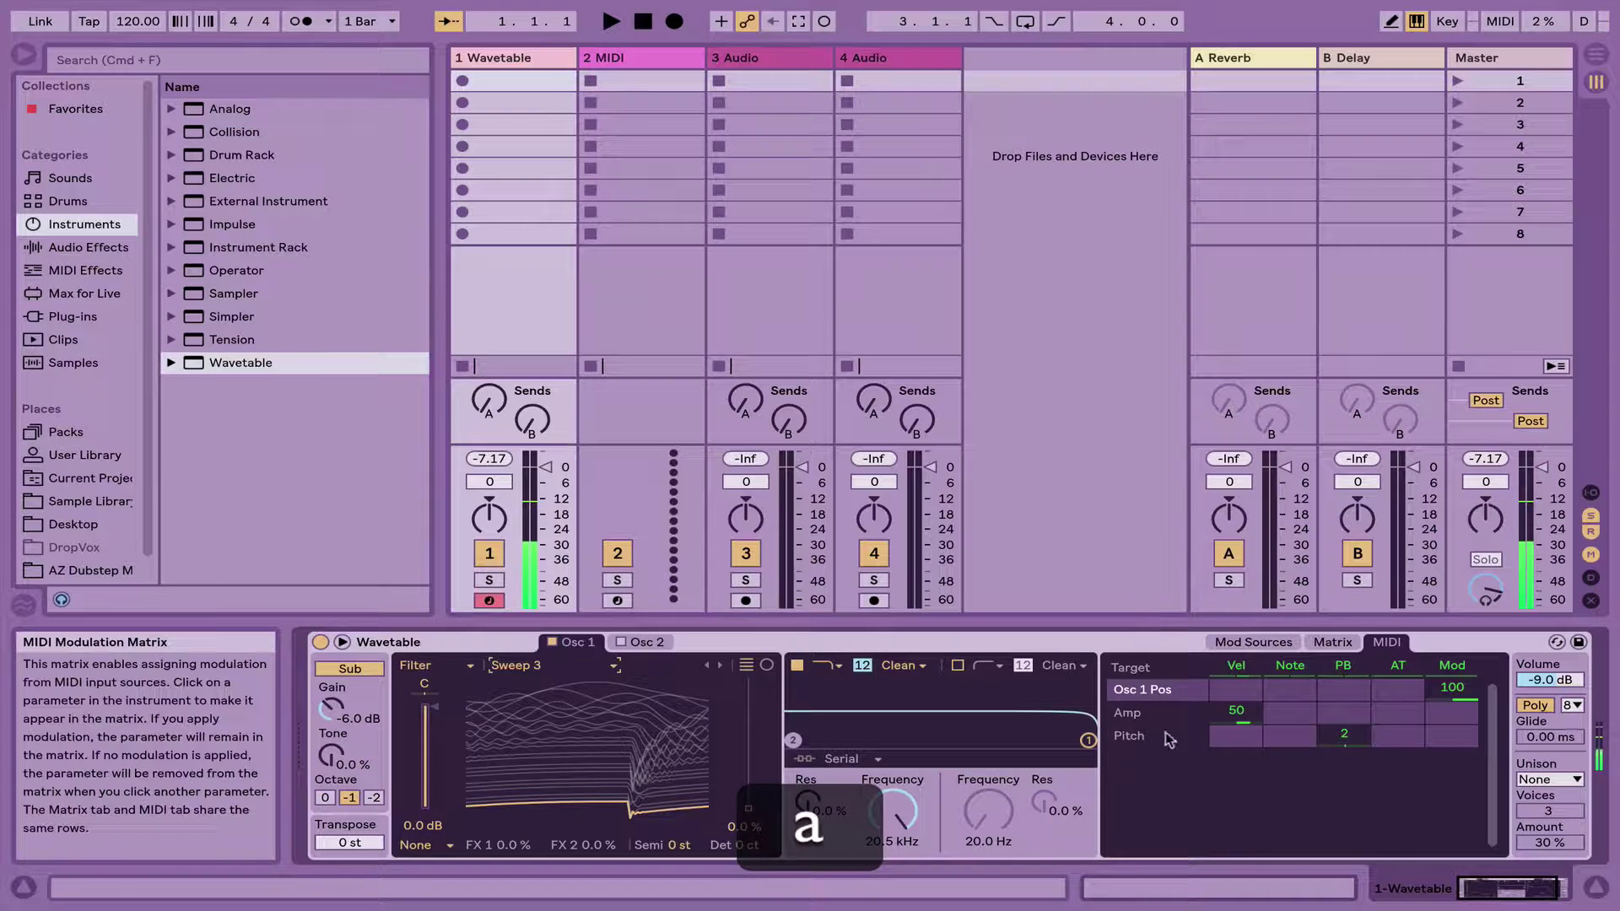
Show Wavetable's amp envelope and set both its attack and decay to 150 ms
click(1258, 640)
key(a)
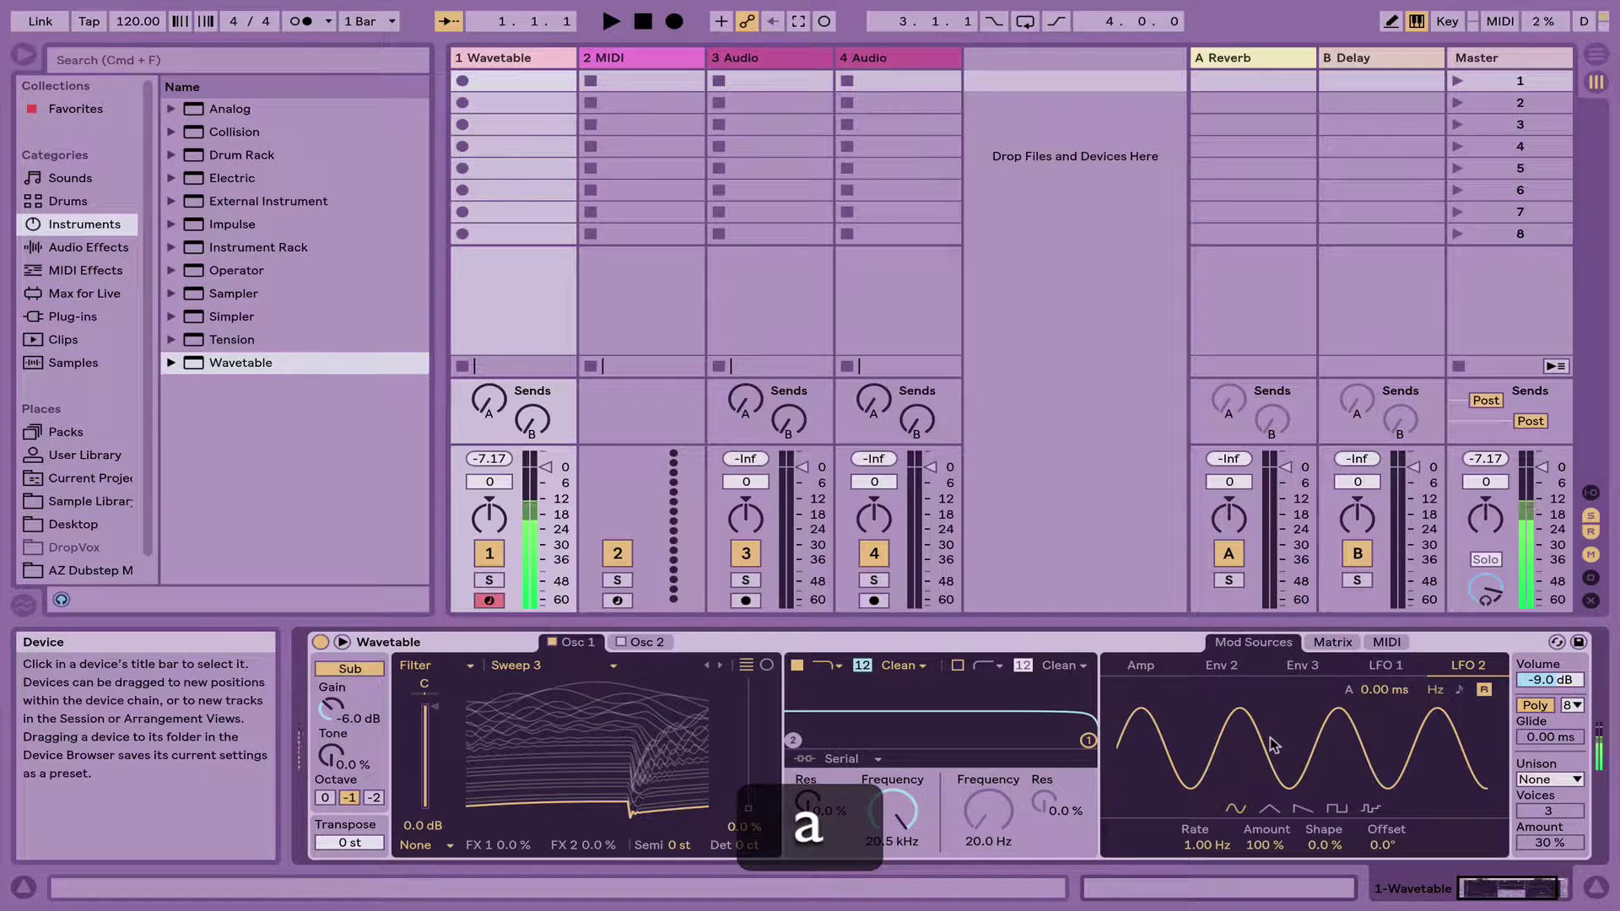
click(1148, 667)
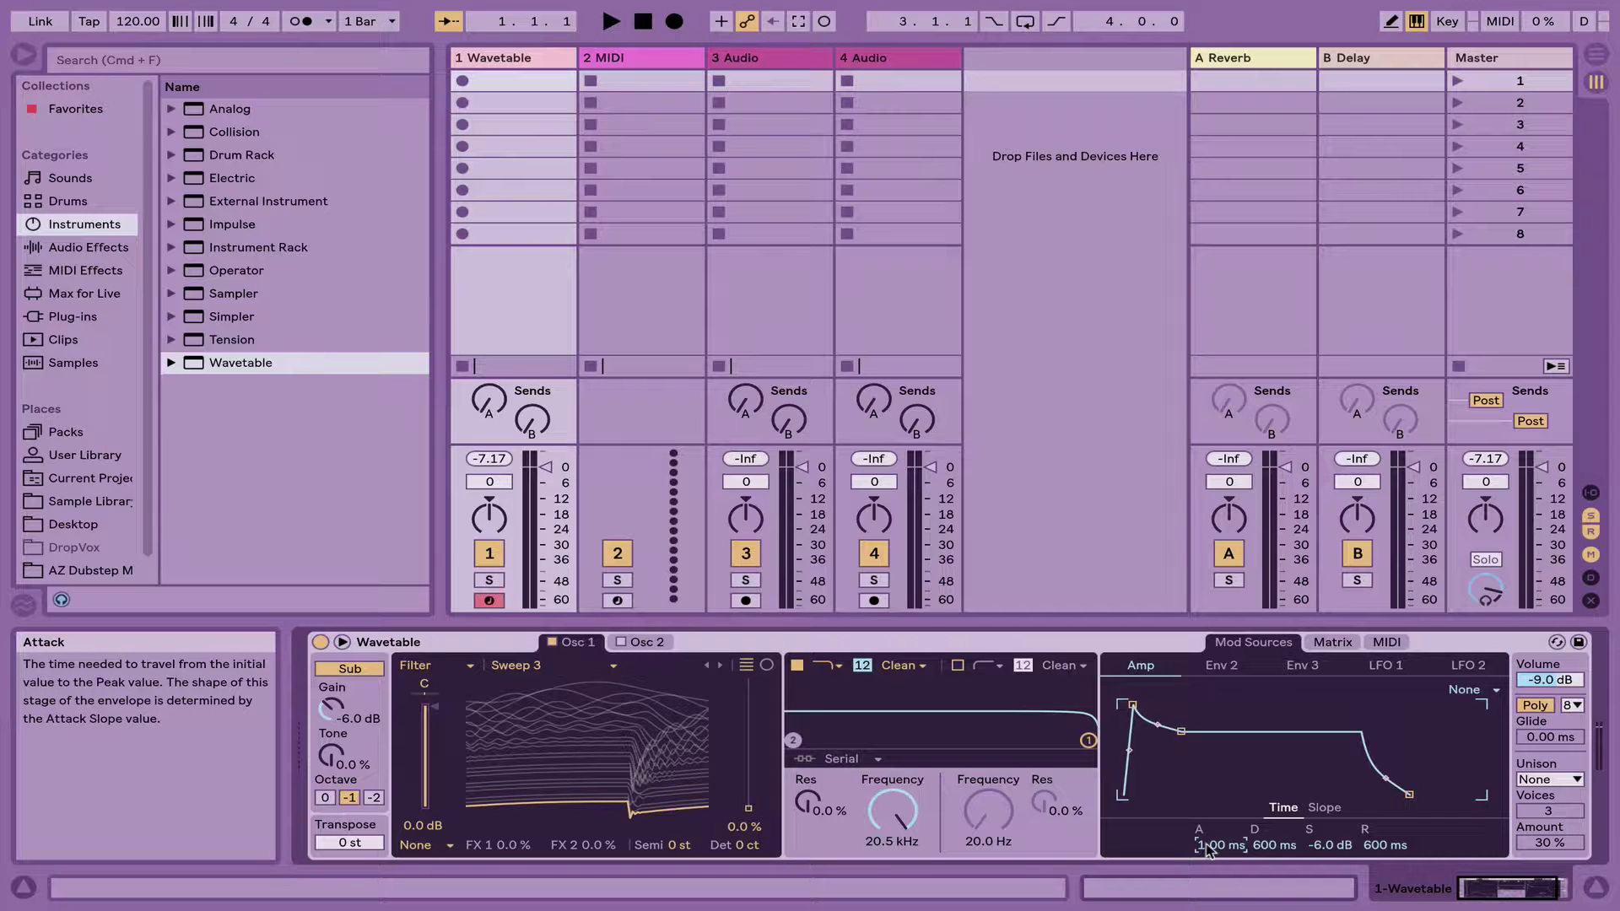
text(150)
key(Return)
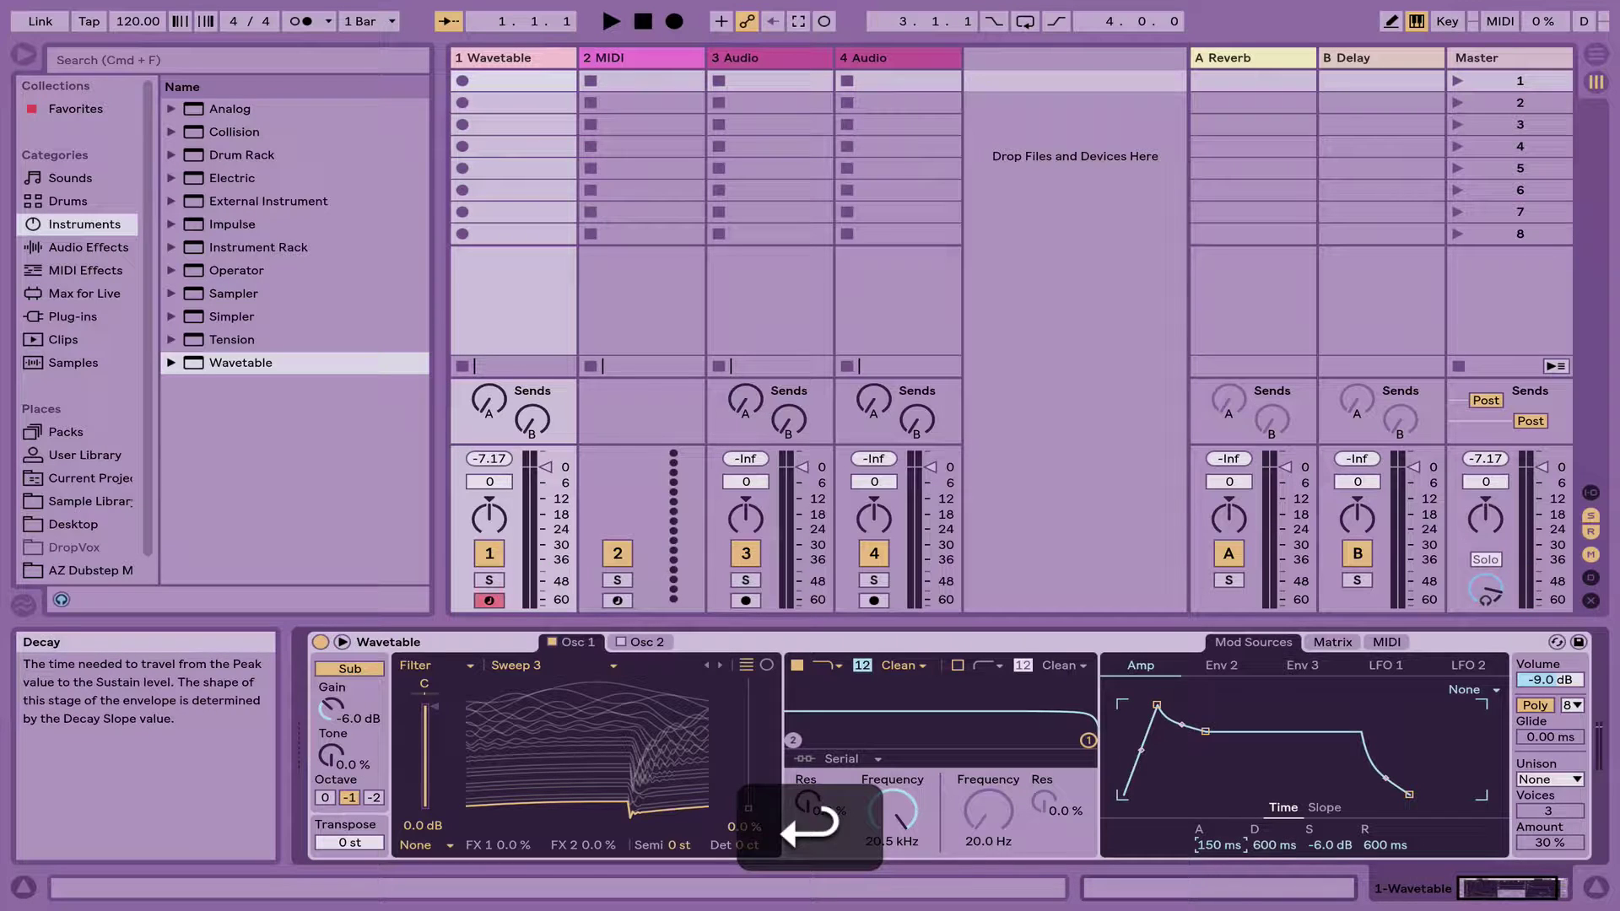
click(1270, 847)
text(150)
key(Return)
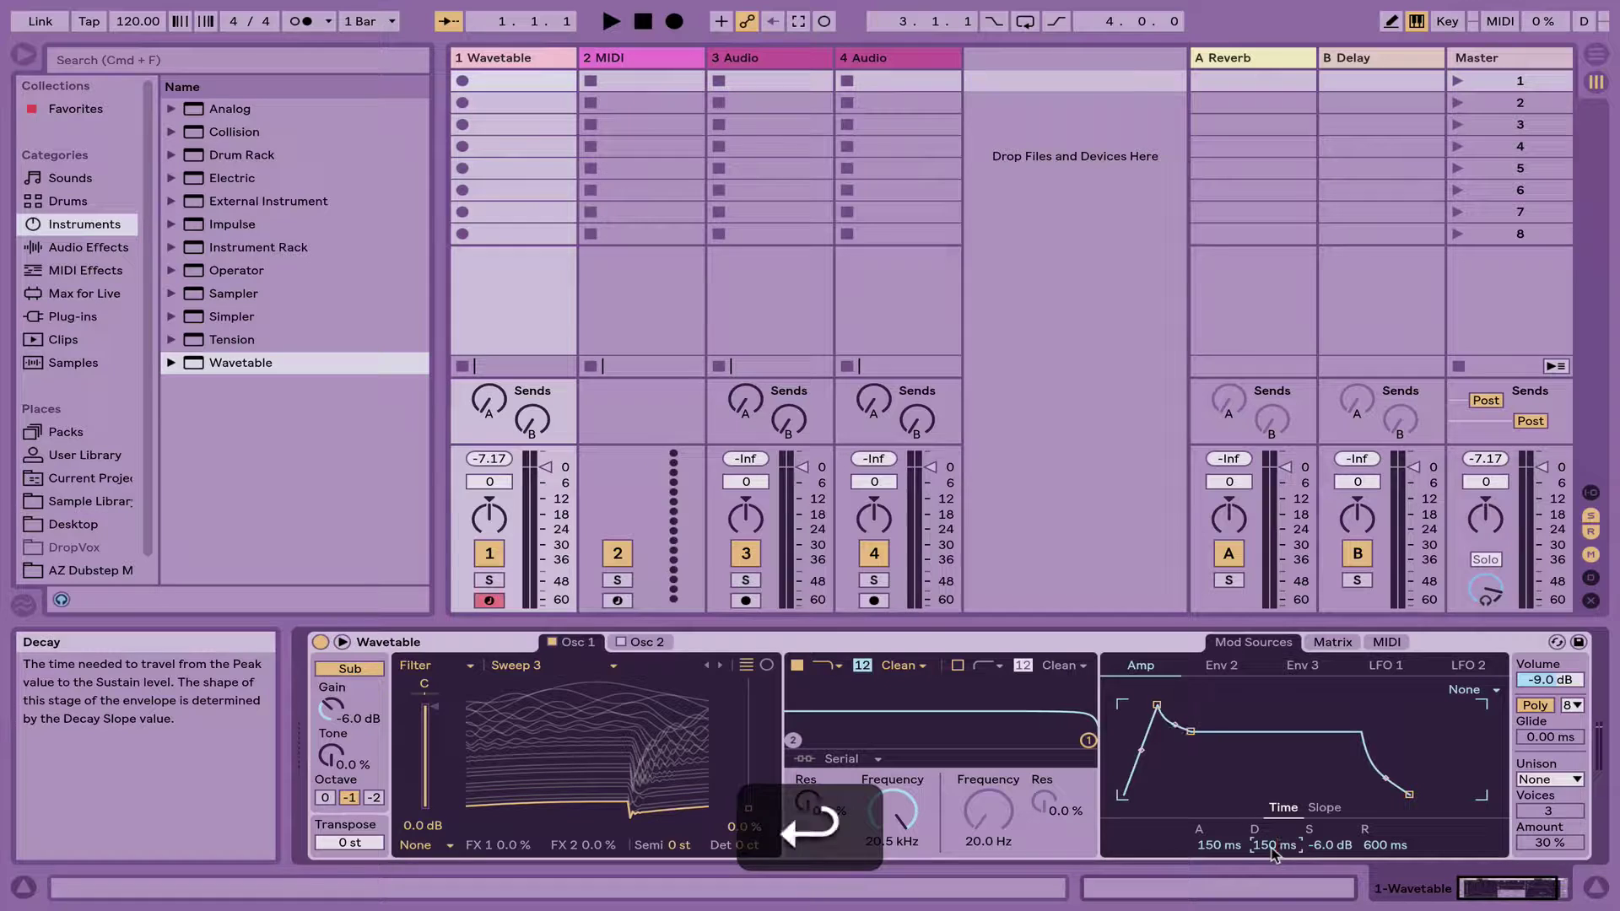
Set the amp envelope's release to 250 ms and play a note to hear it
click(1374, 846)
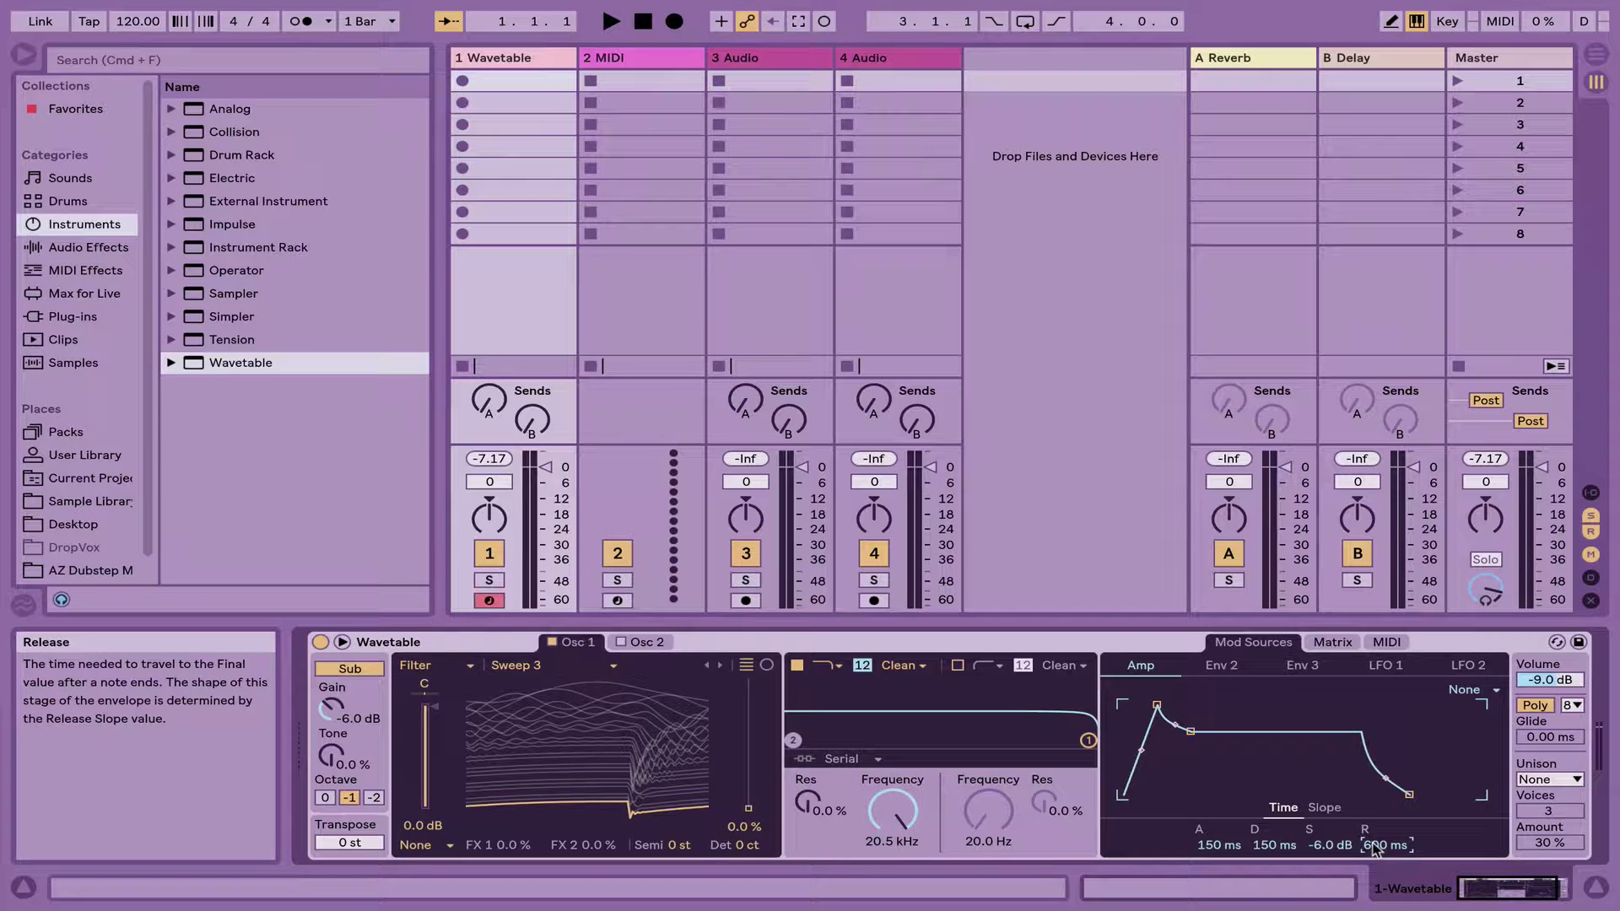
text(1)
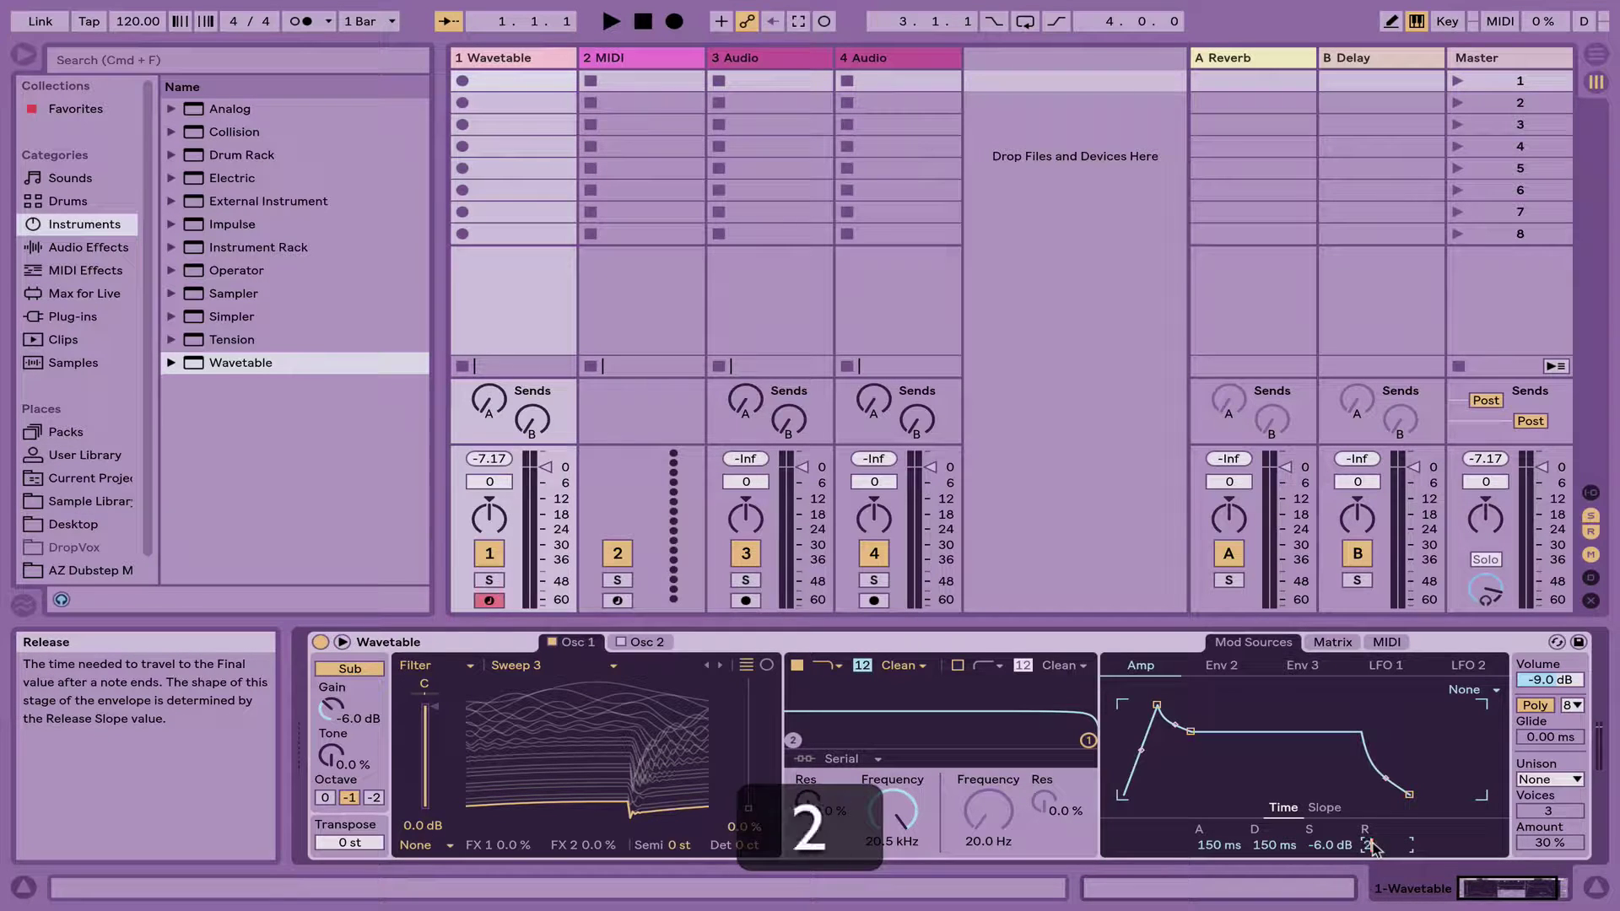
text(259)
key(BackSpace)
key(Return)
key(a)
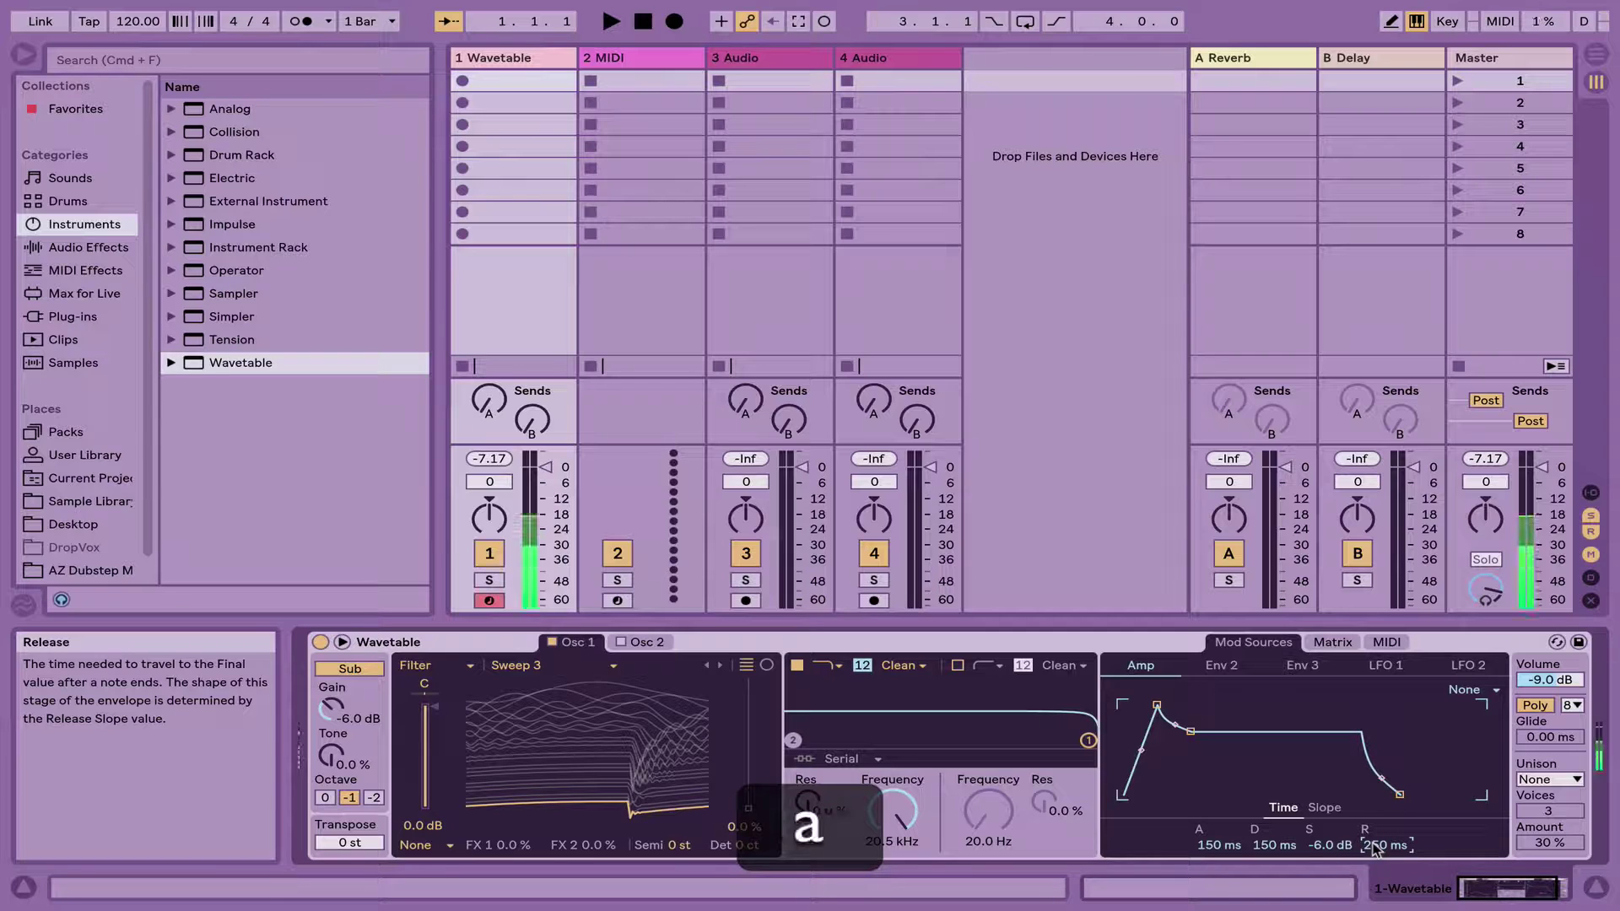
Compare the amp envelope's sustain at -inf dB and -6 dB by playing notes at each level
drag(1313, 848, 1313, 906)
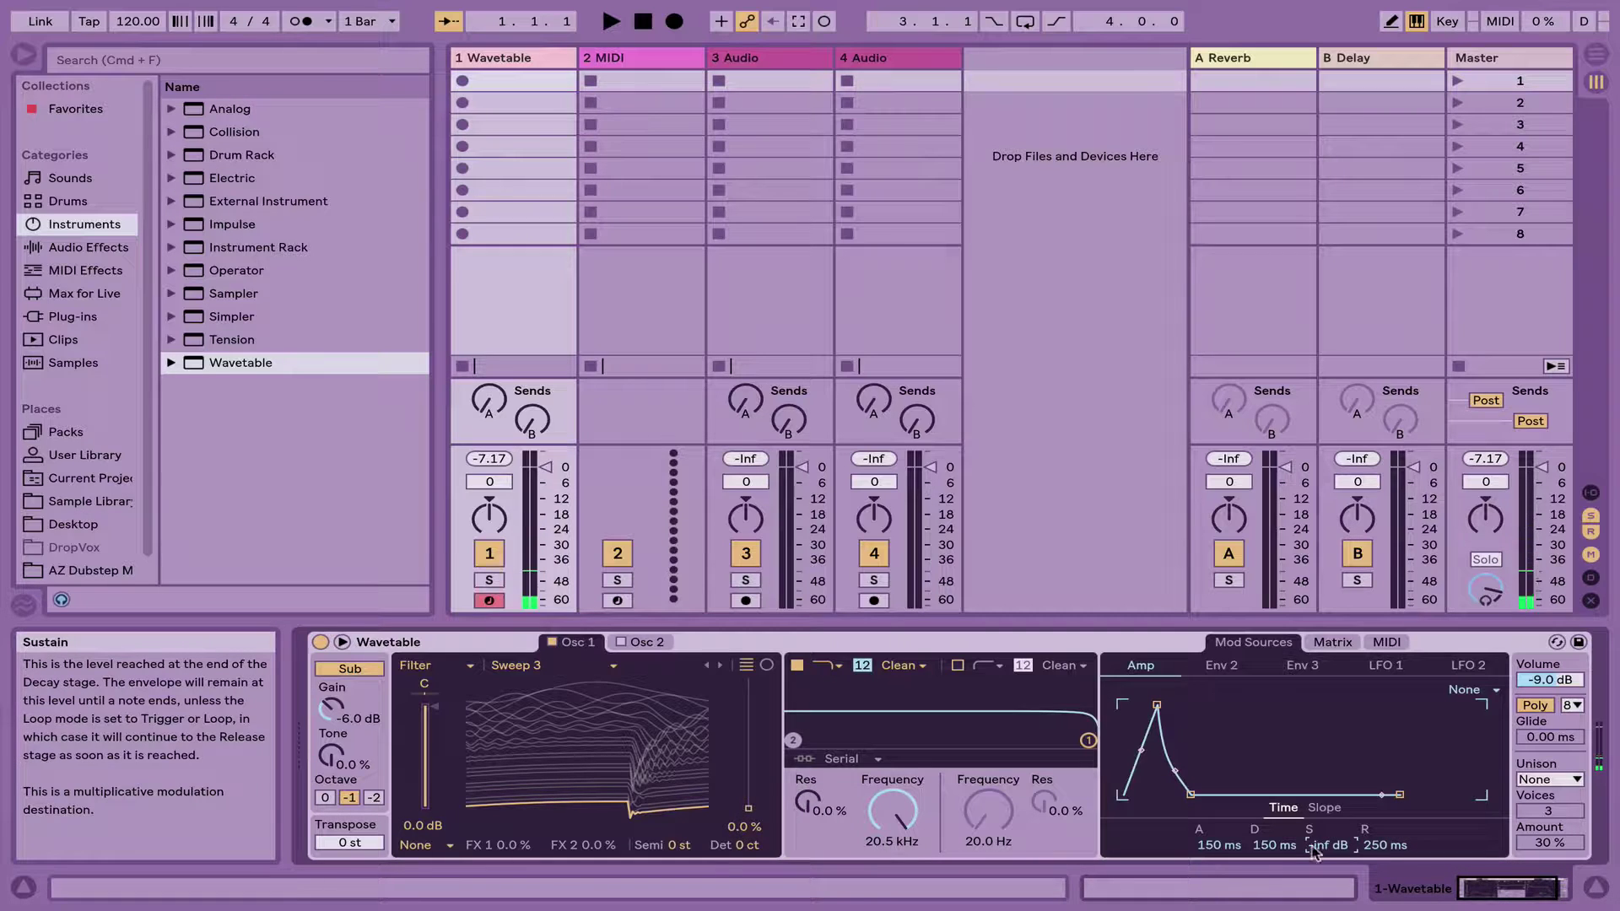
key(a)
text(-6)
key(Return)
key(a)
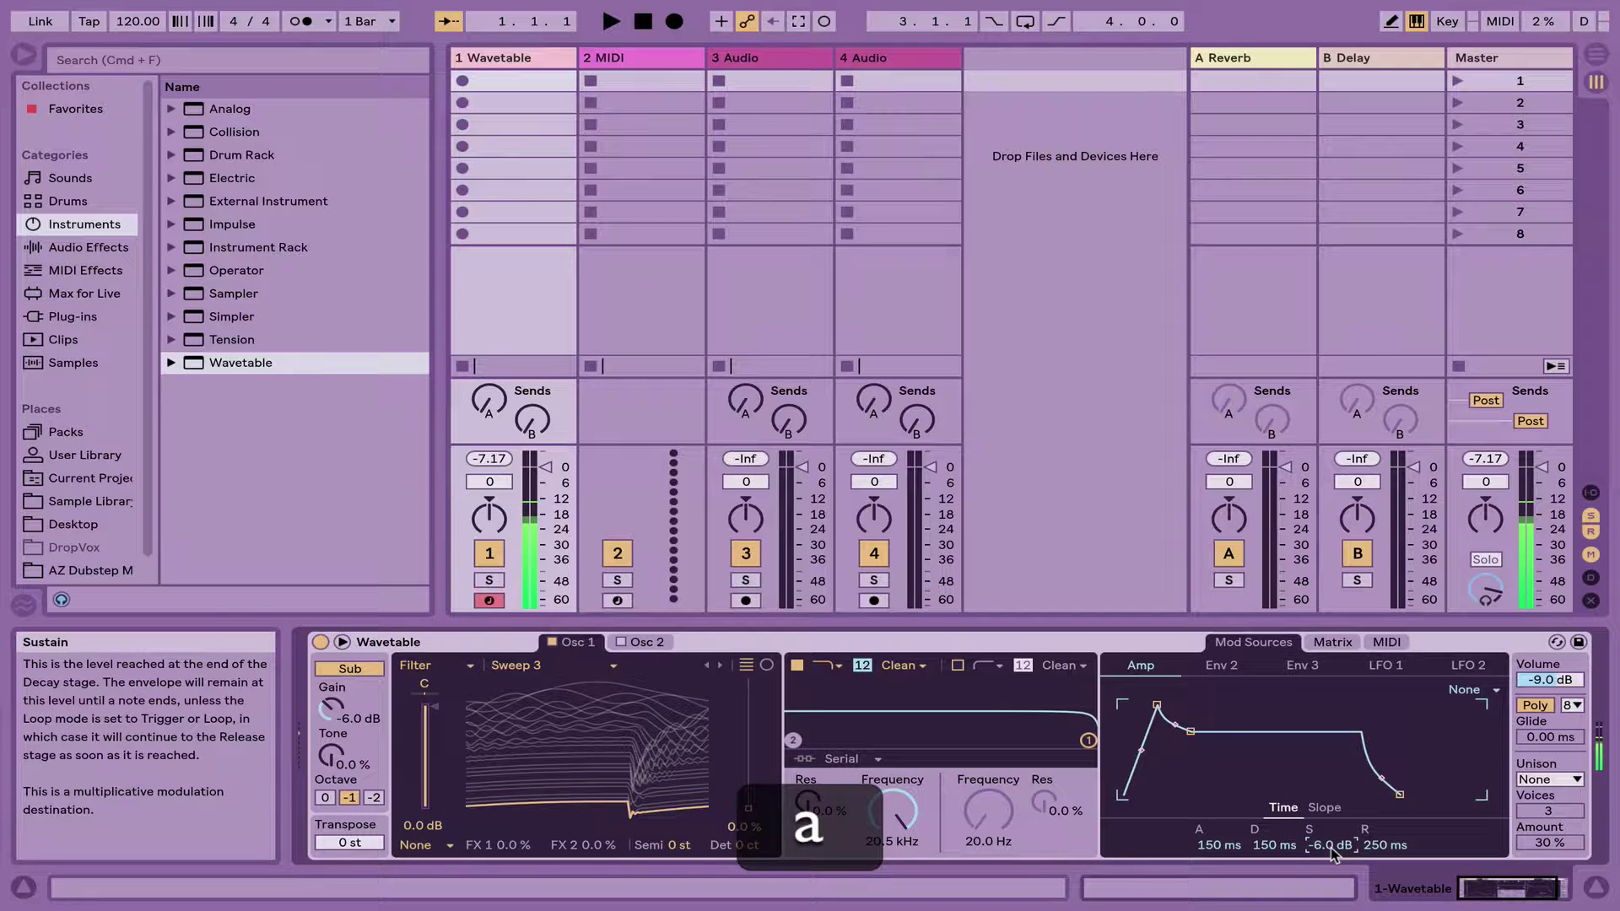
key(d)
key(s)
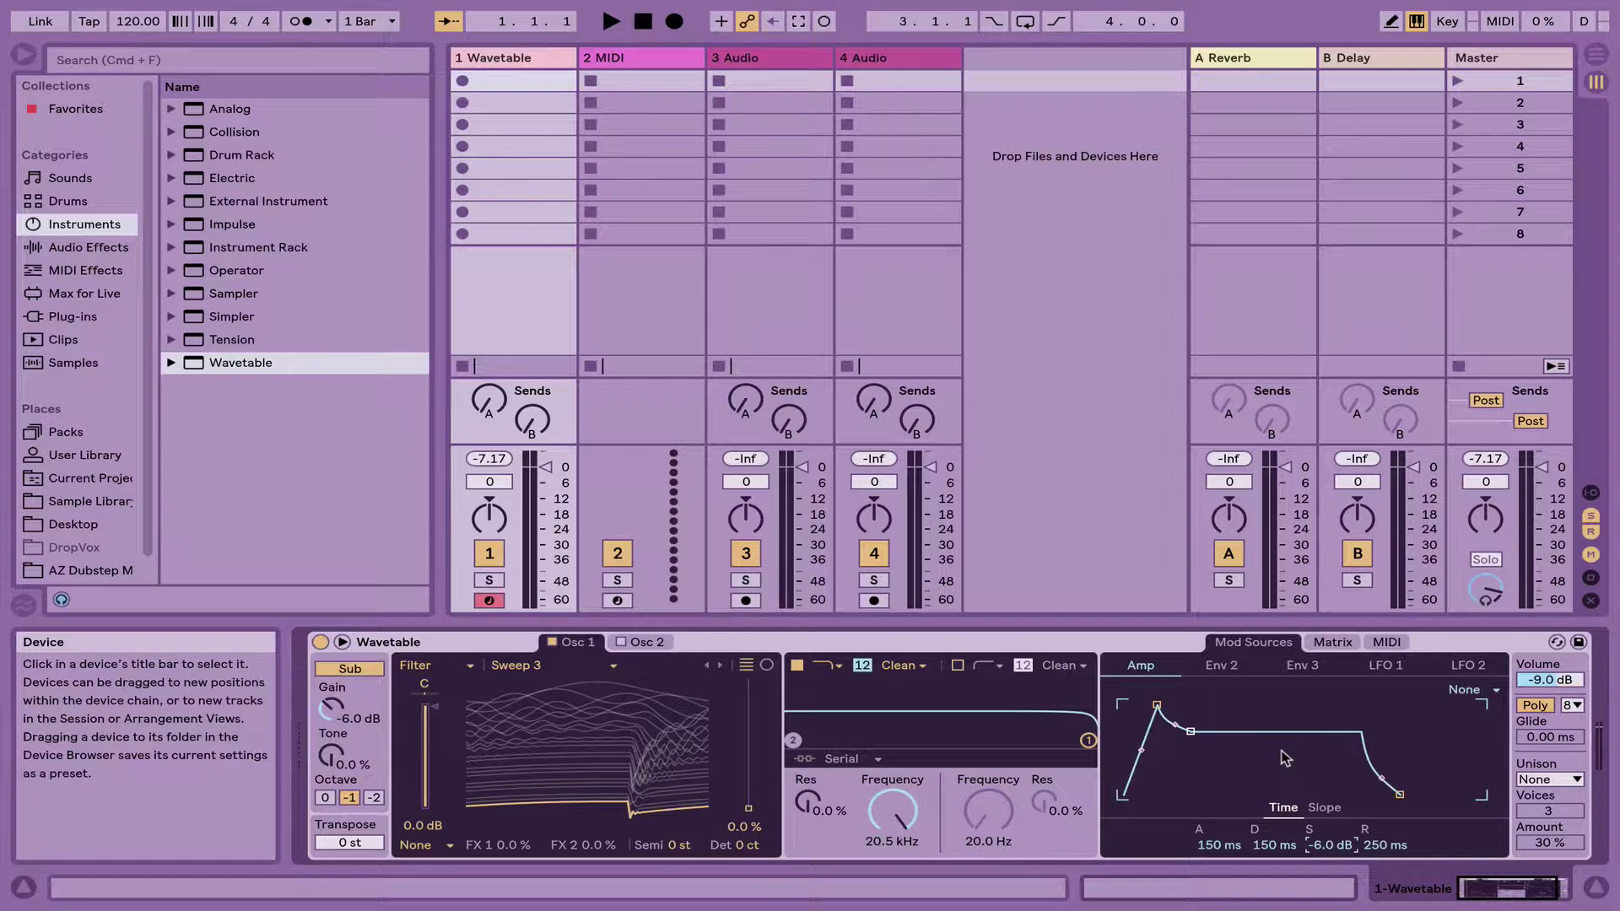
Set the amp envelope's loop mode to Trigger, lower its sustain to -inf dB and play a note
click(1464, 694)
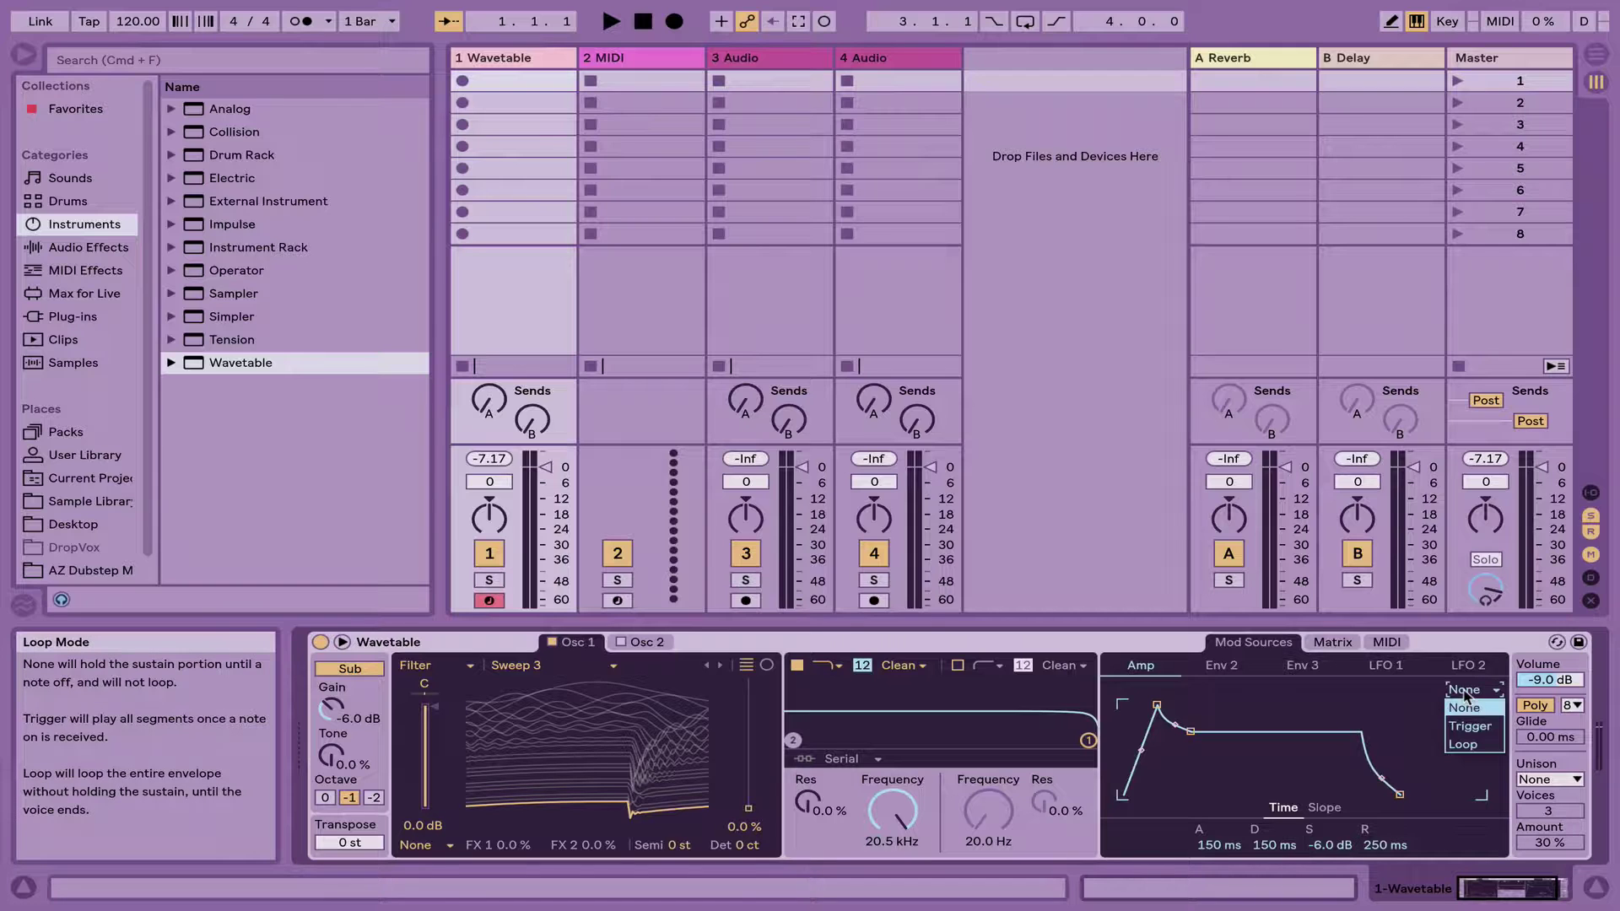
click(1477, 735)
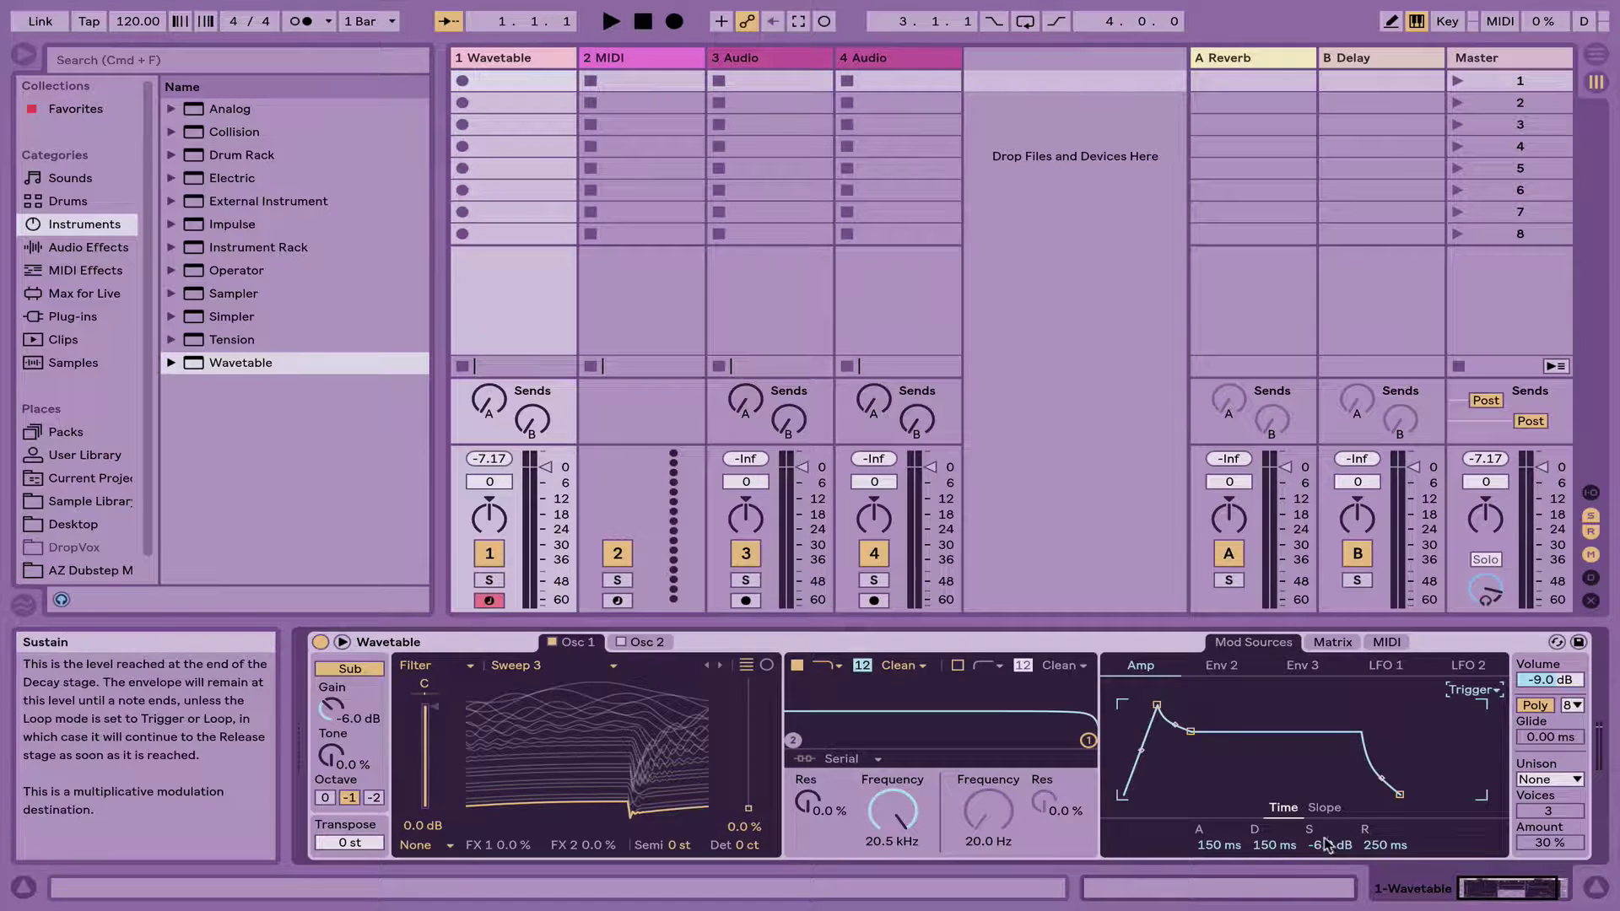
drag(1328, 844, 1327, 878)
key(a)
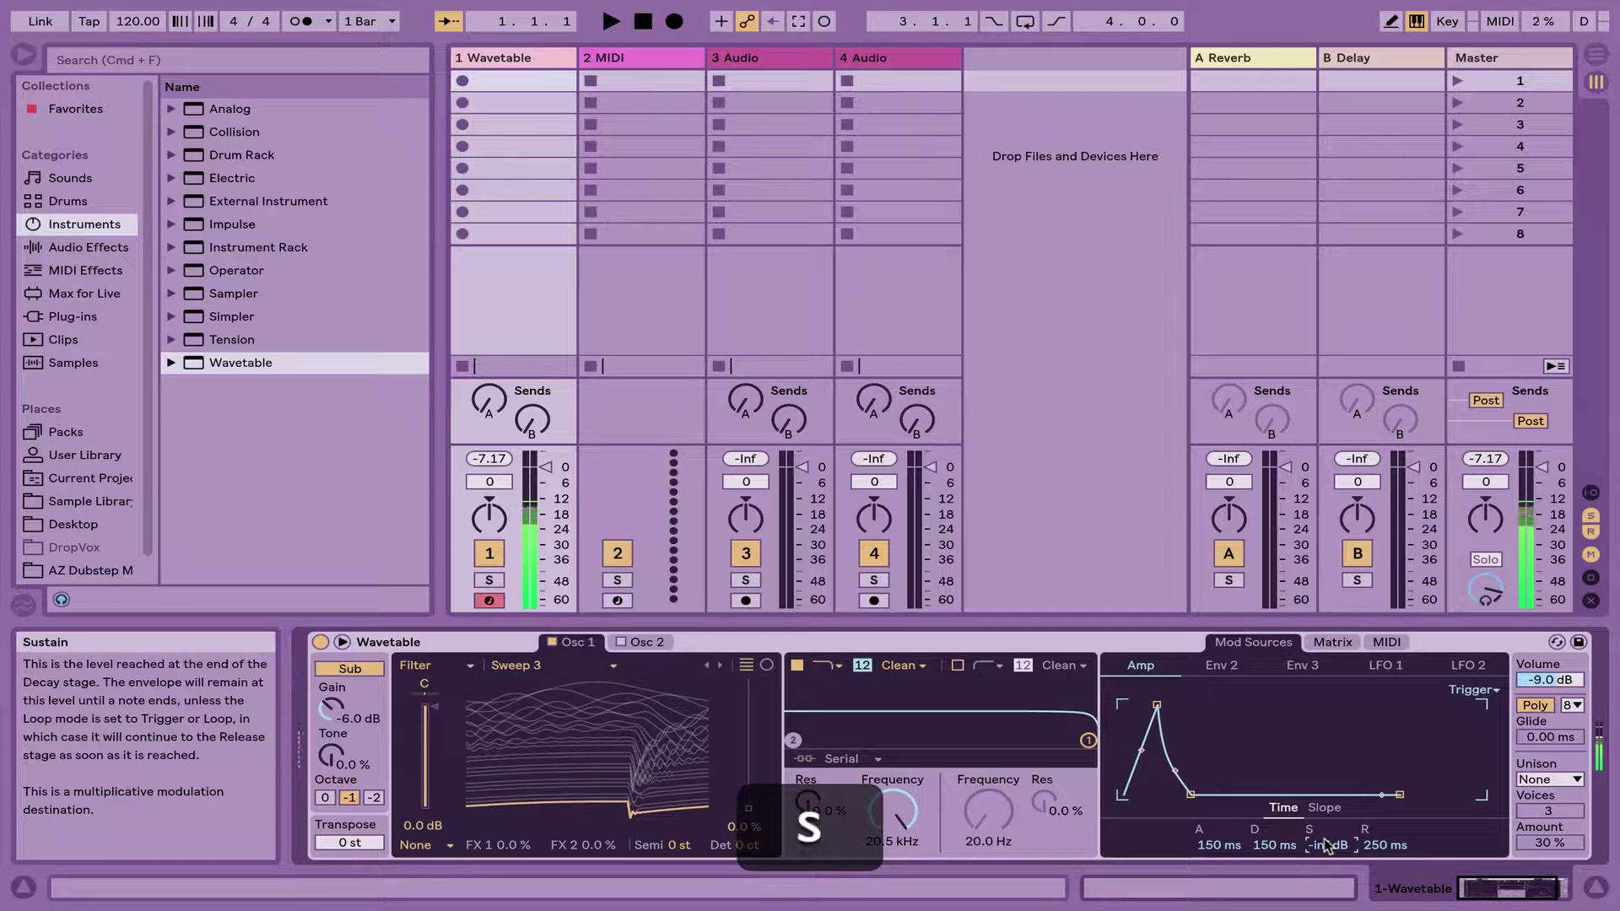
Switch Wavetable from polyphonic to Mono and play a run of notes to try out bassline ideas
click(1535, 704)
key(a)
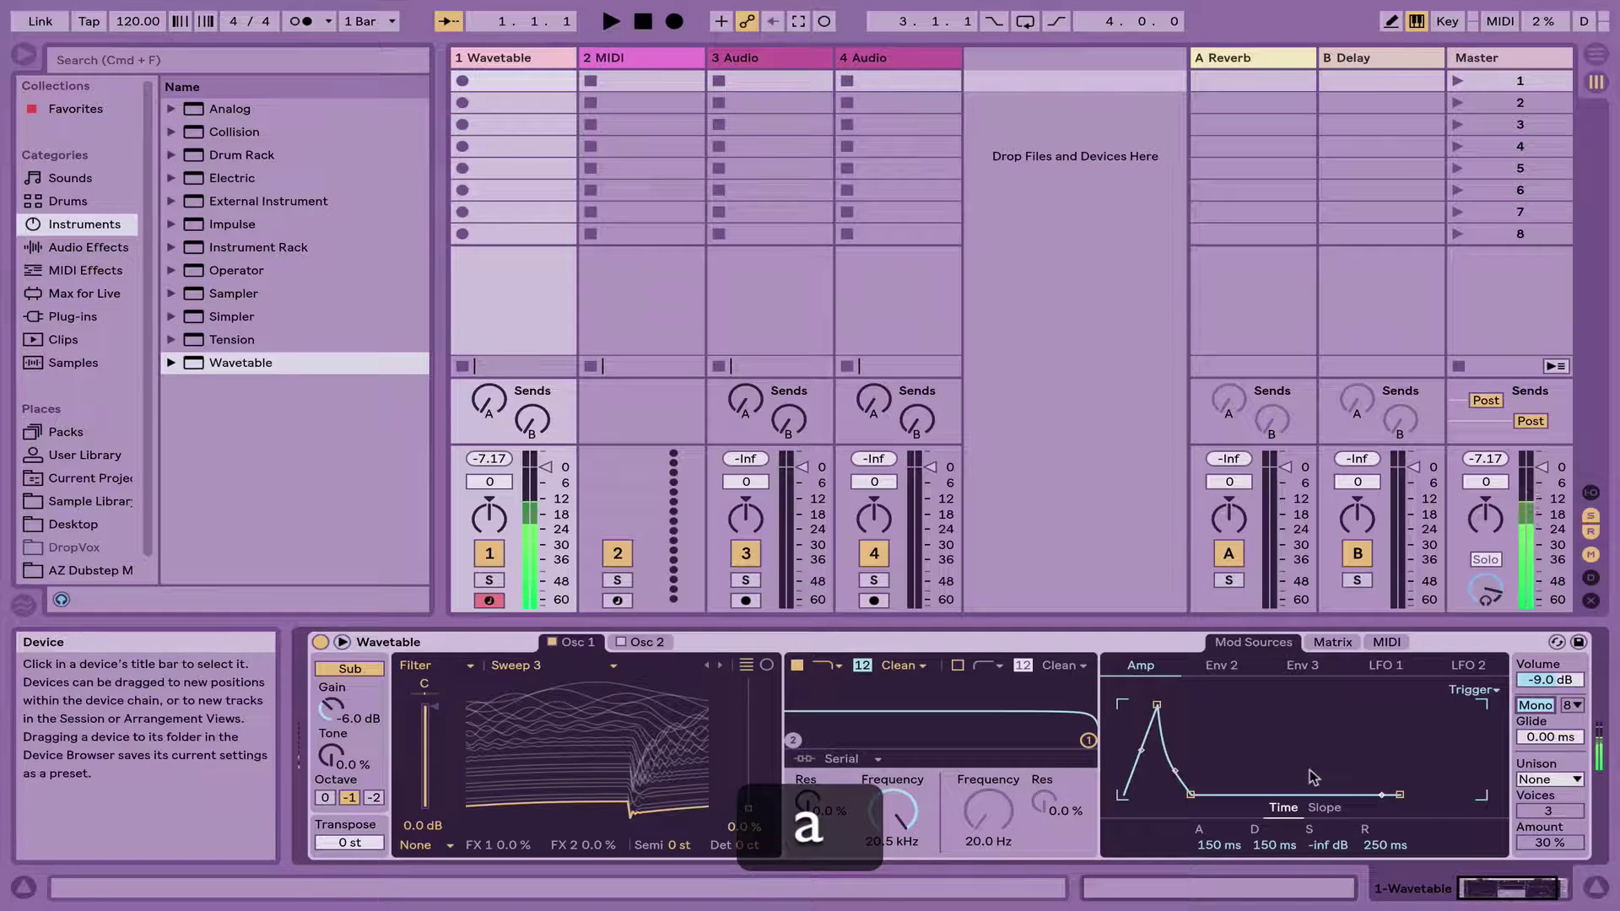
key(d)
key(s)
key(d)
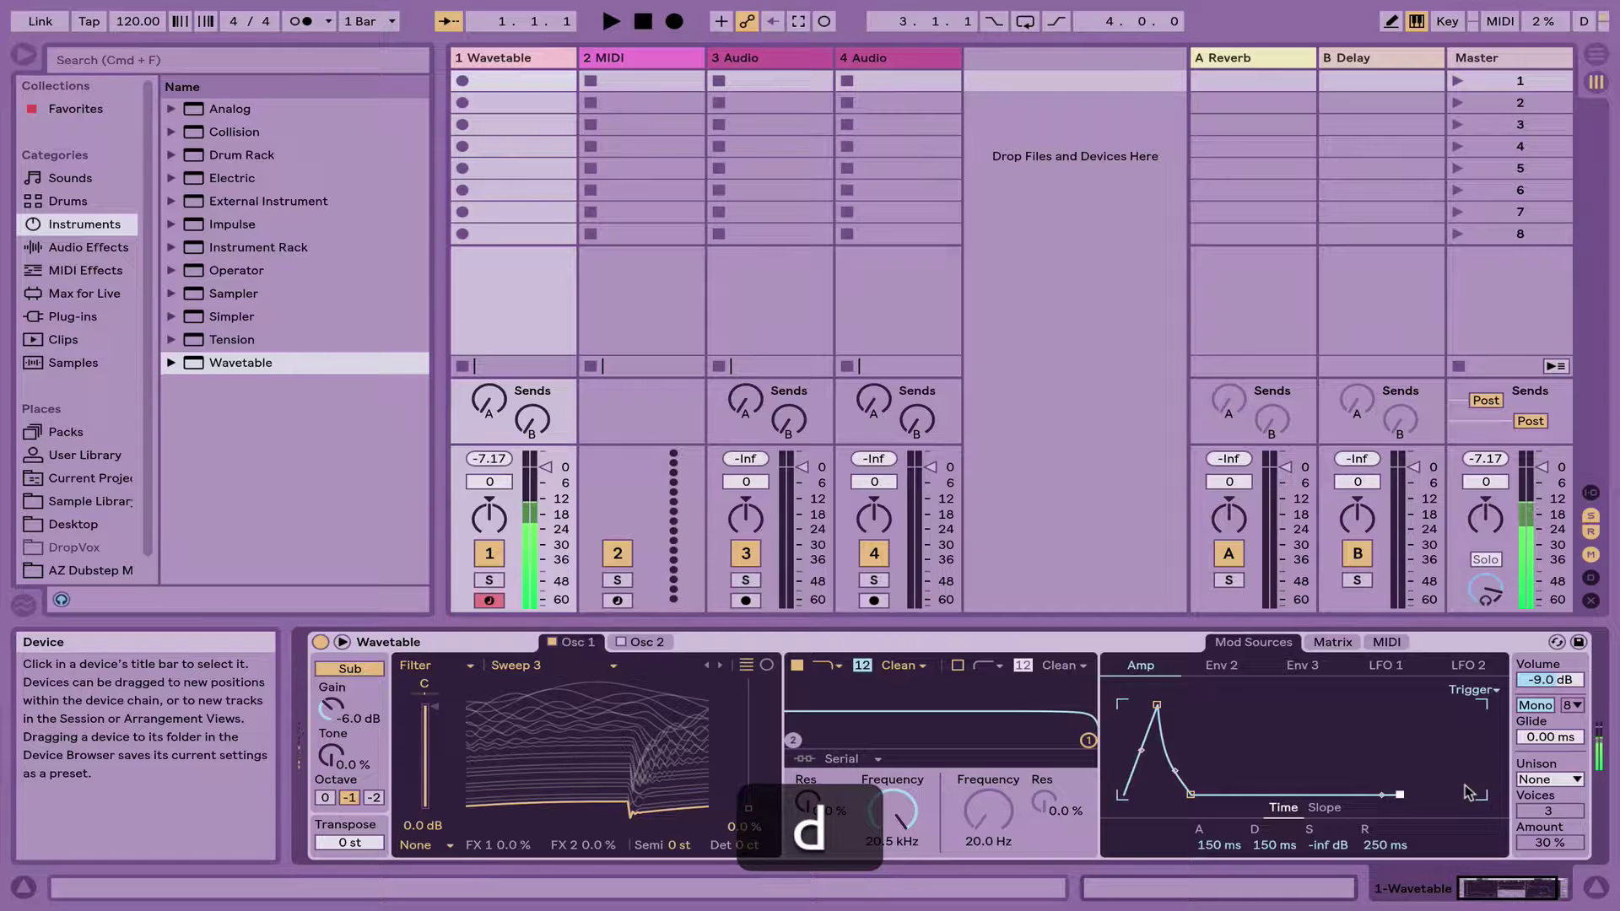
key(a)
key(d)
key(h)
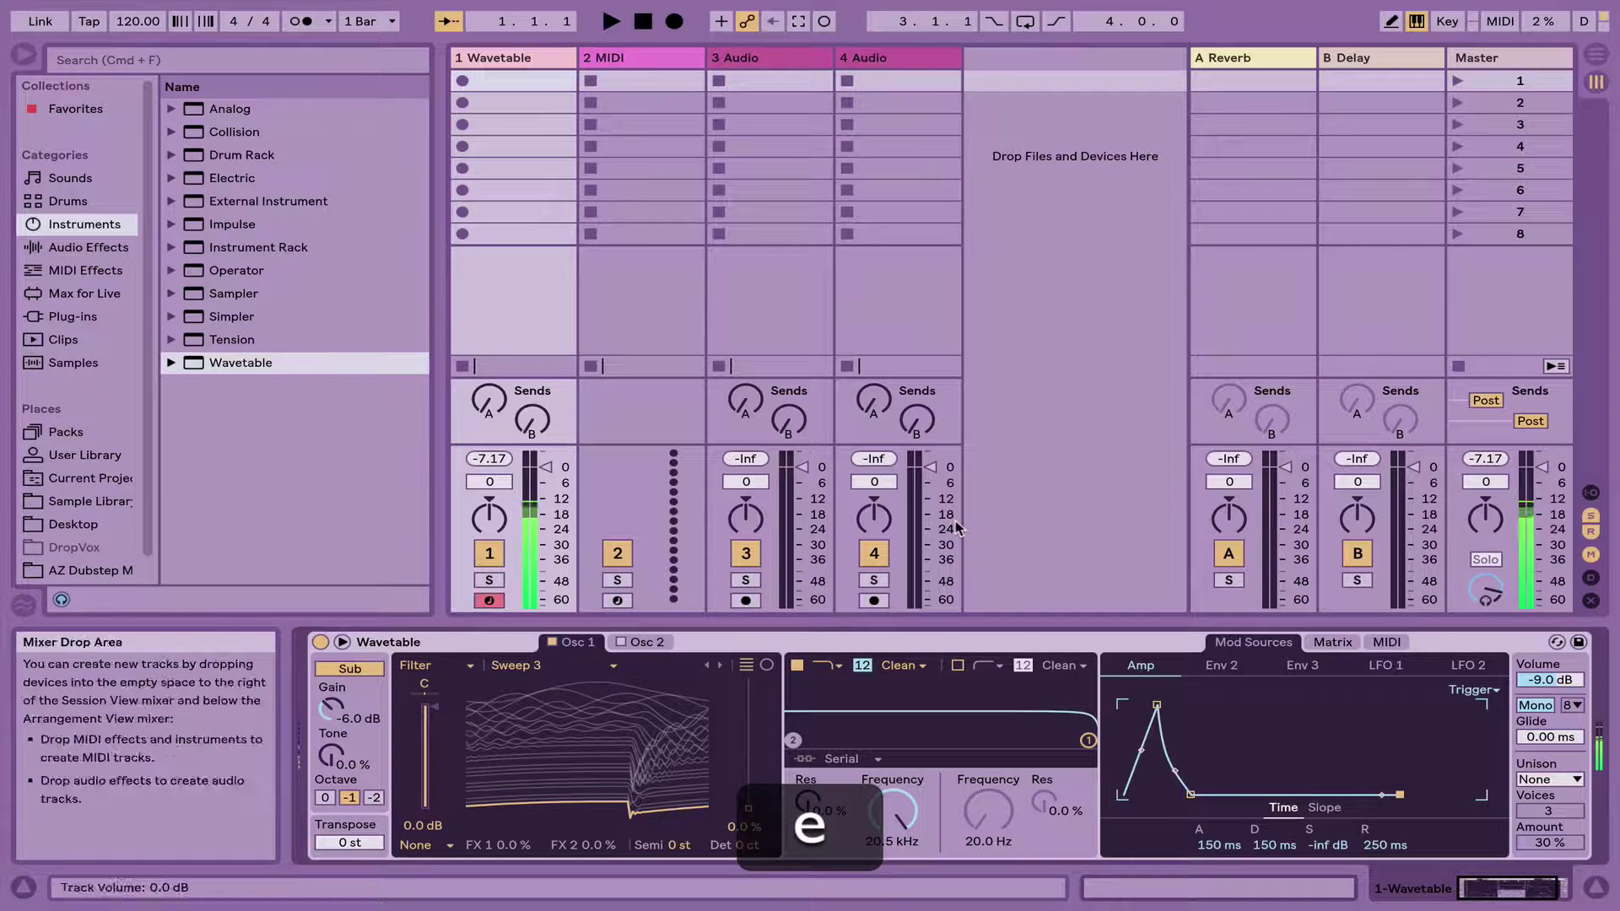
key(w)
key(e)
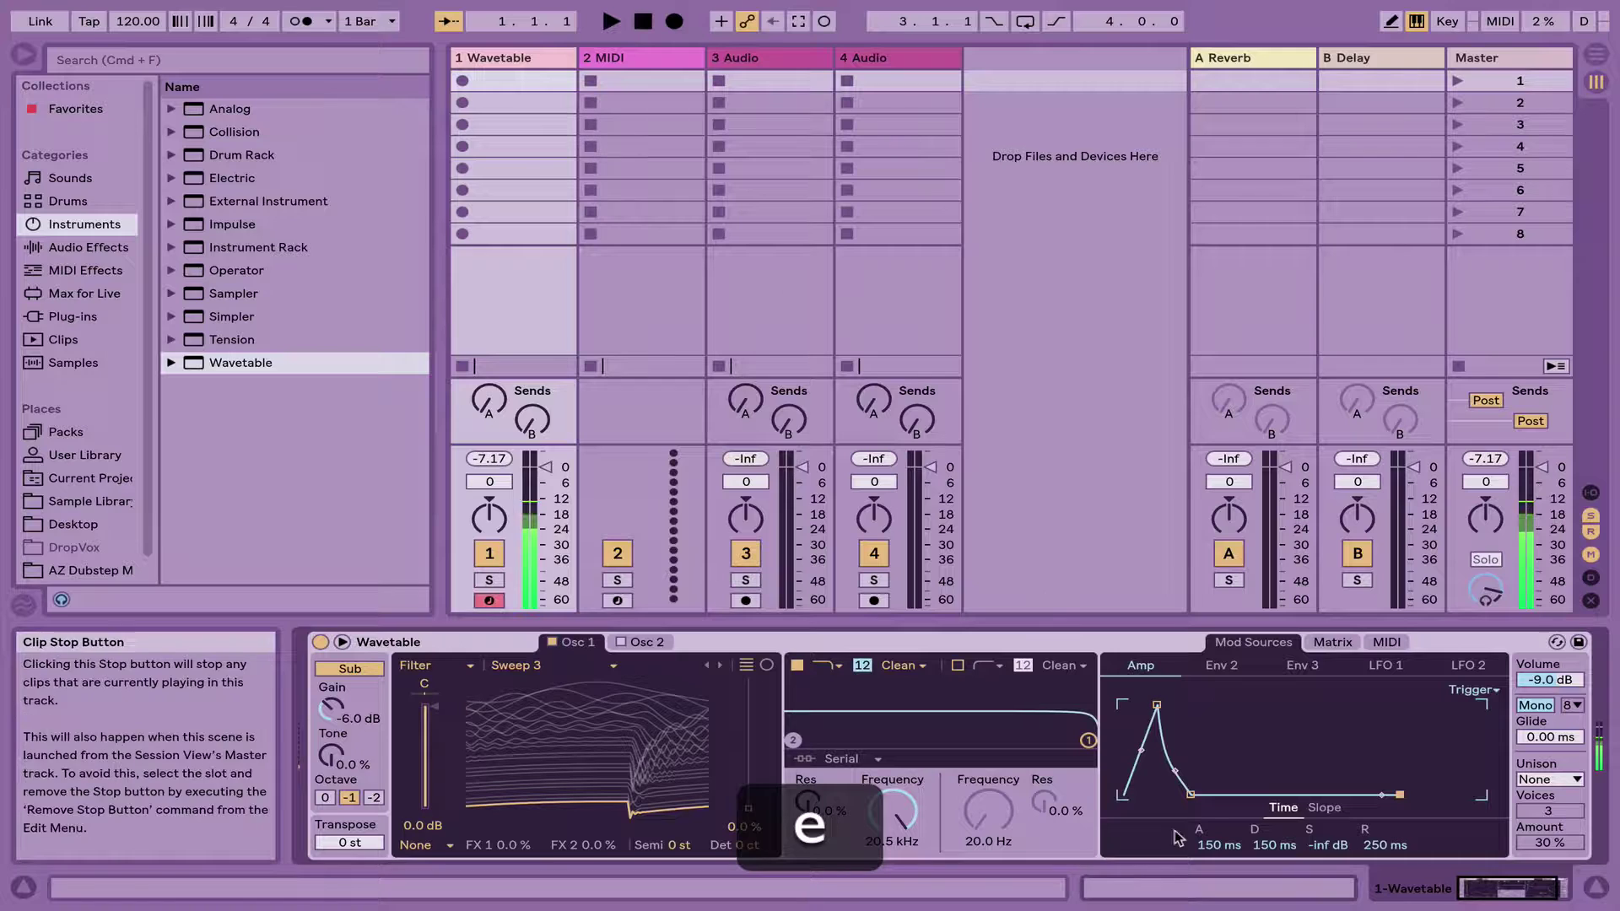
Create a MIDI clip in the Wavetable track's first slot, find the starting pitch by ear and add a sixteenth D#3 note at its start
double_click(517, 80)
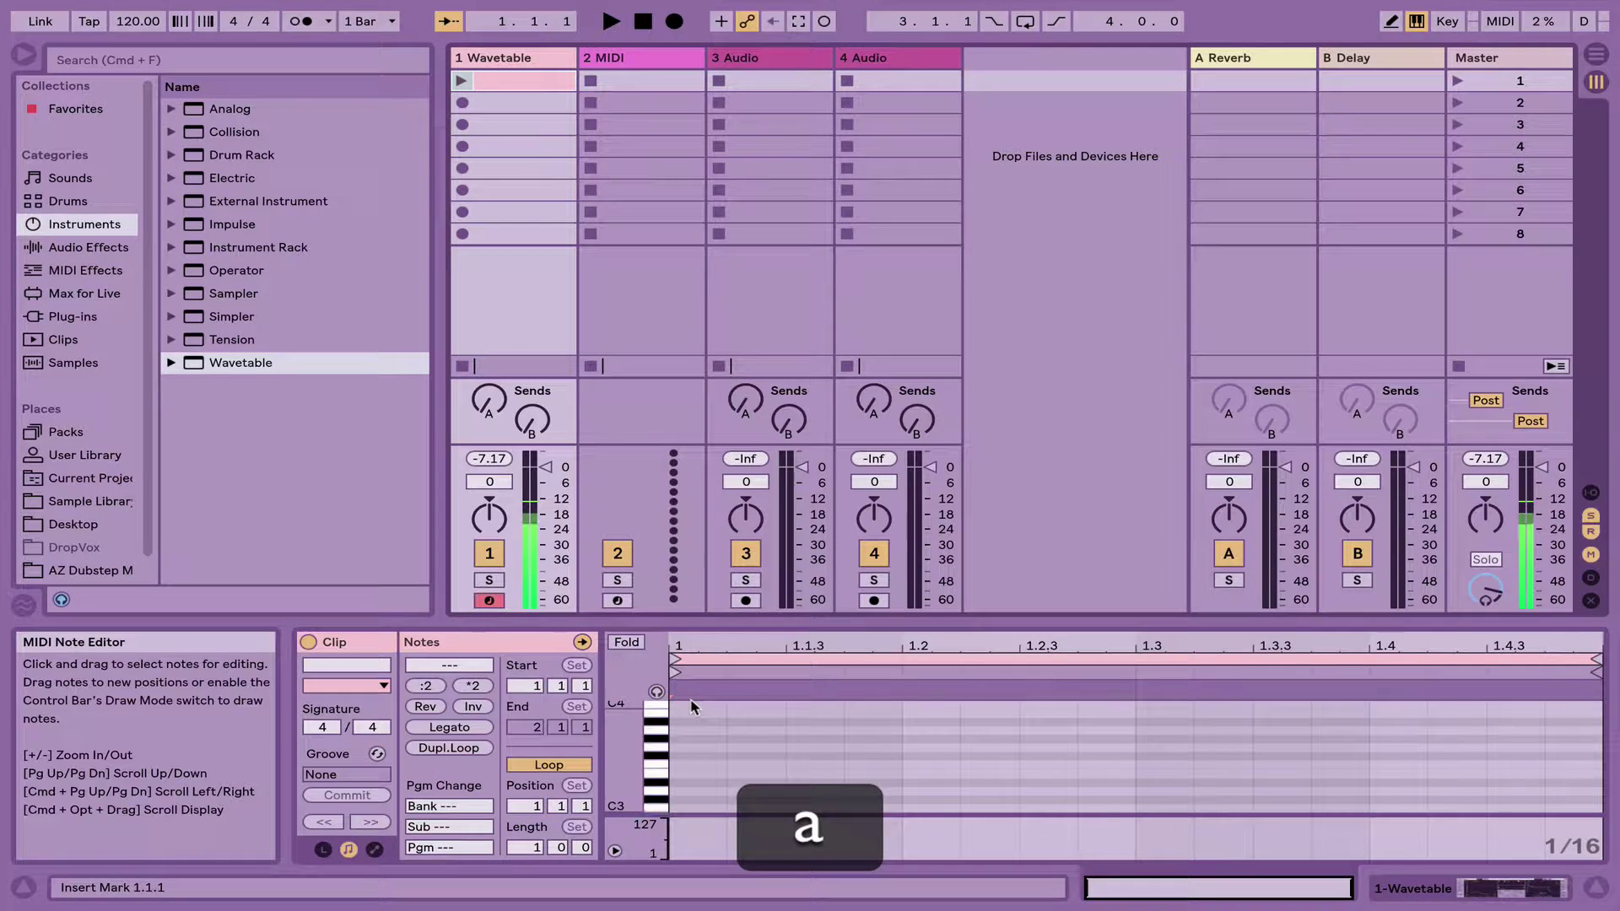
key(e)
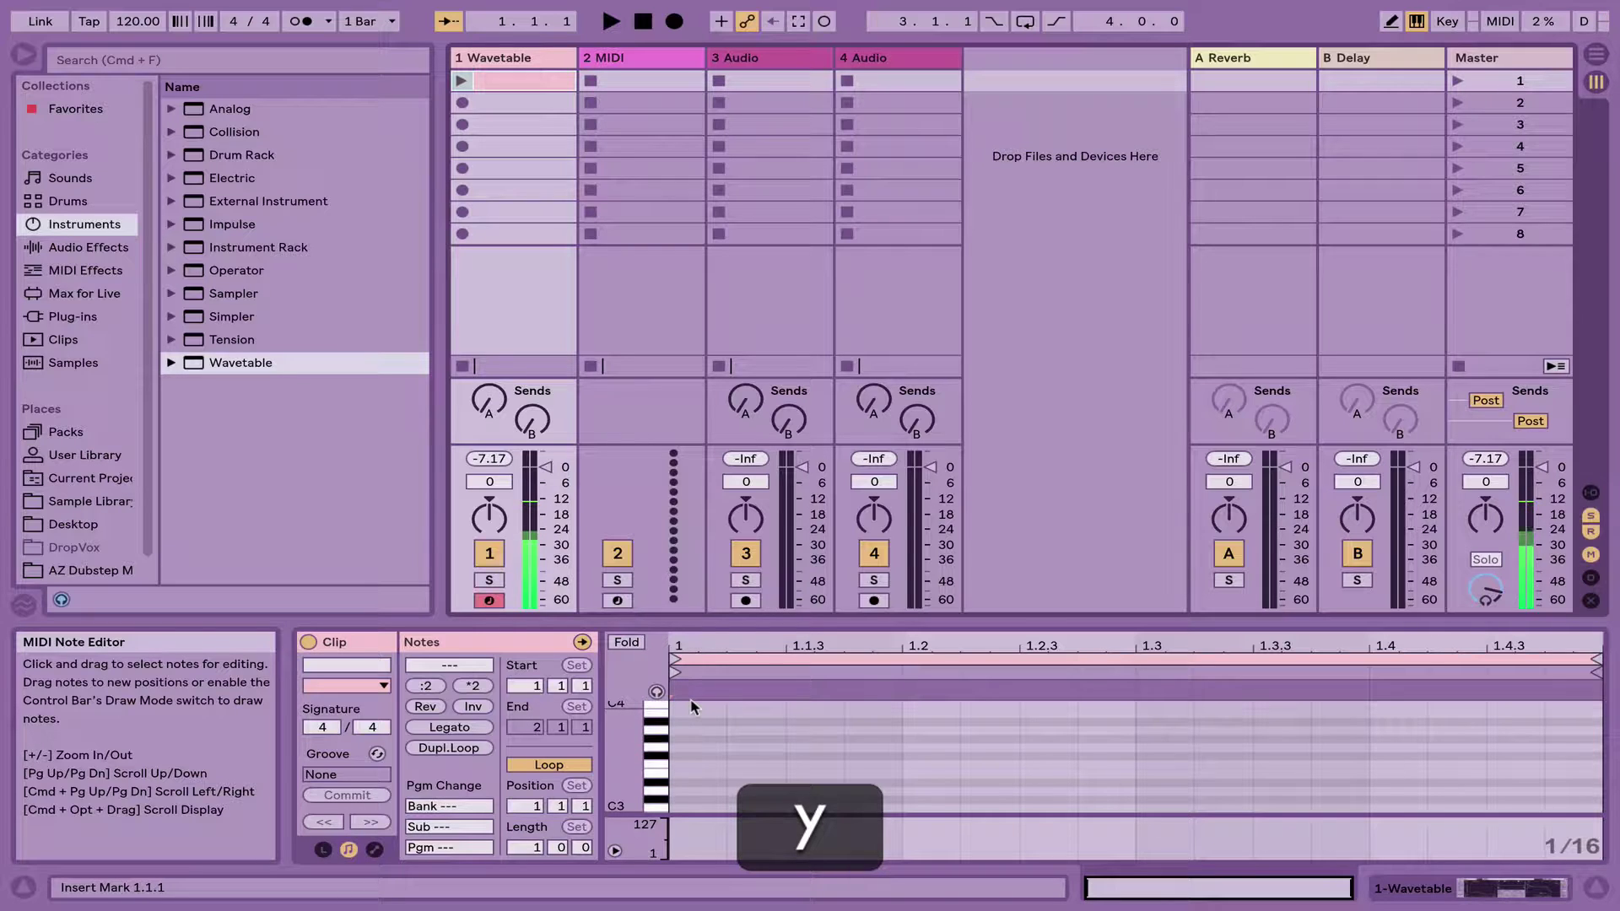
key(w)
key(e)
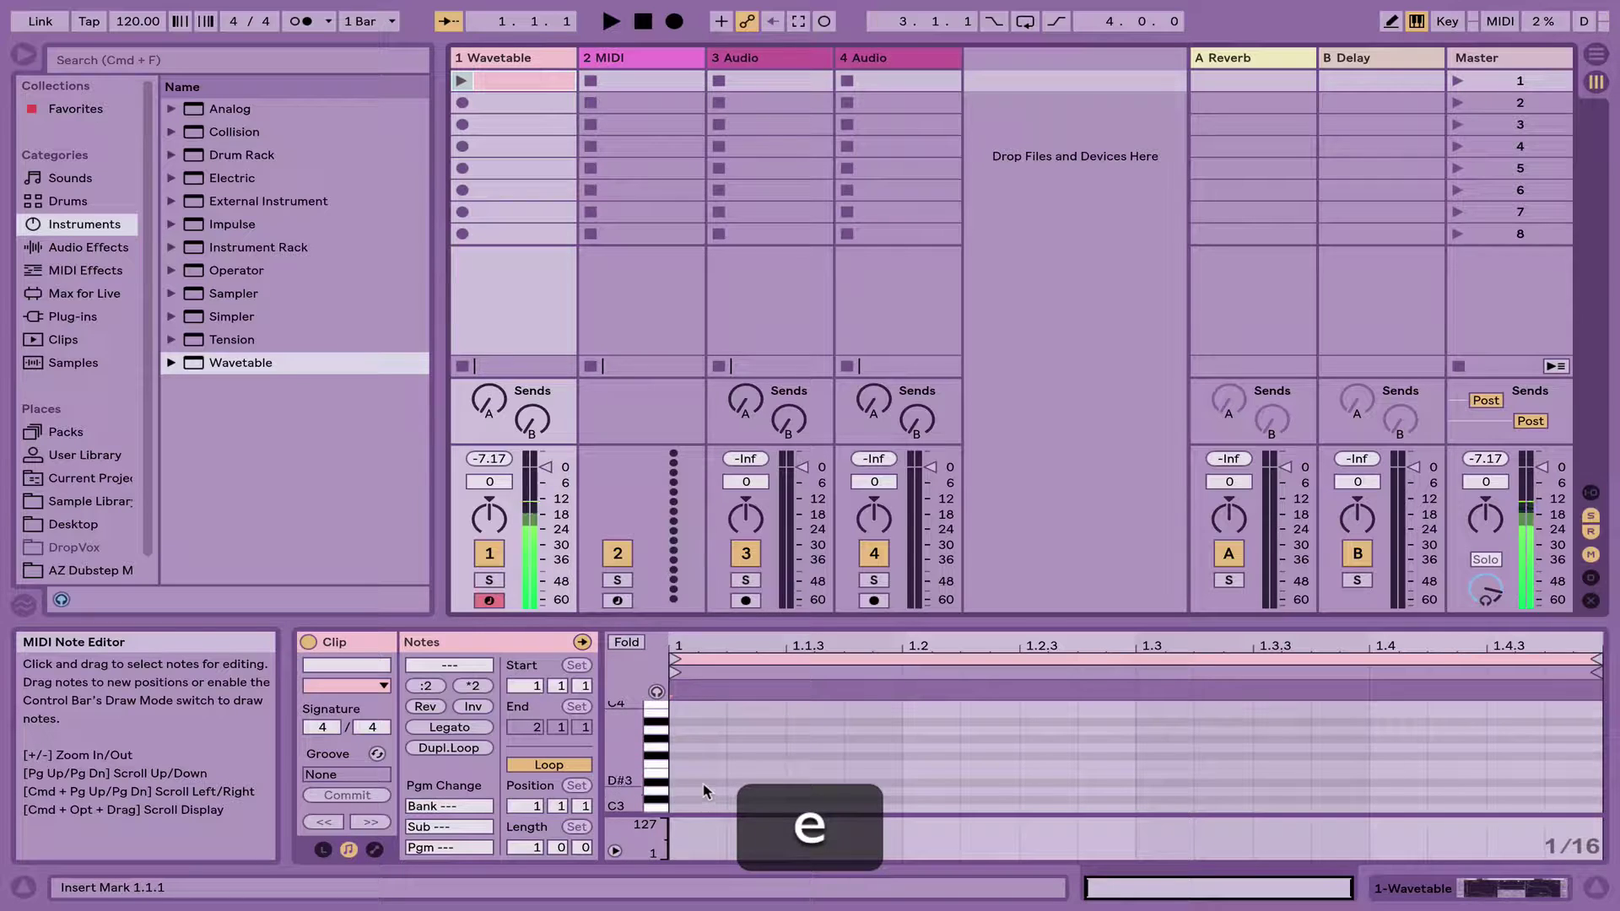
double_click(705, 786)
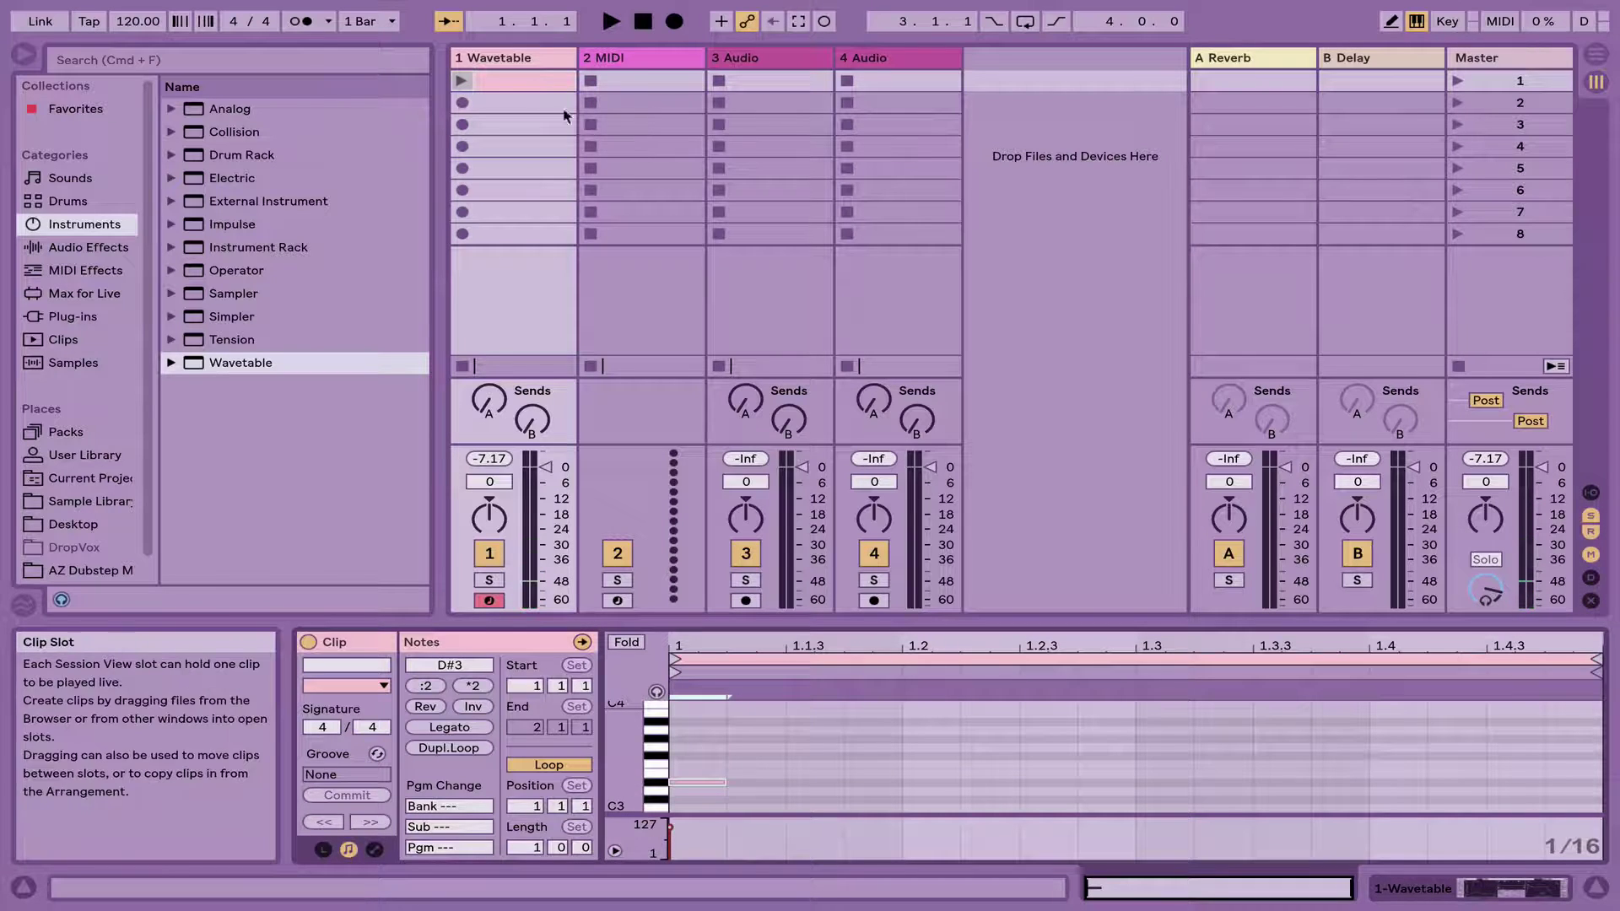
Launch the clip and, in Draw Mode, add a second sixteenth D#3 note at 1.1.4 while checking playback
click(520, 85)
key(Return)
key(space)
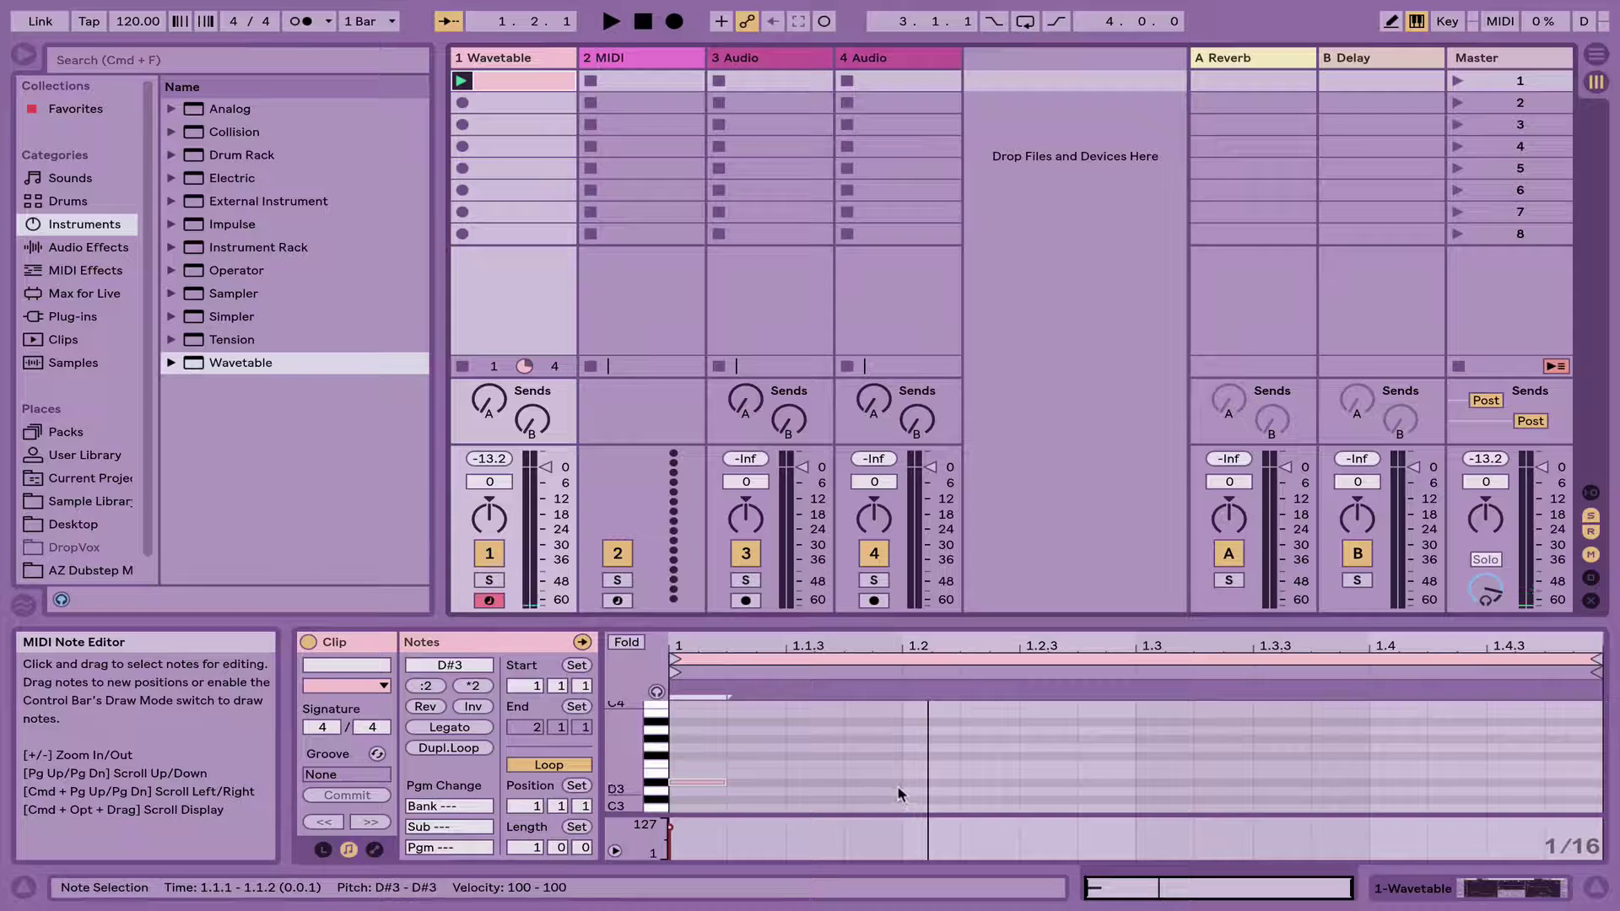
key(space)
key(b)
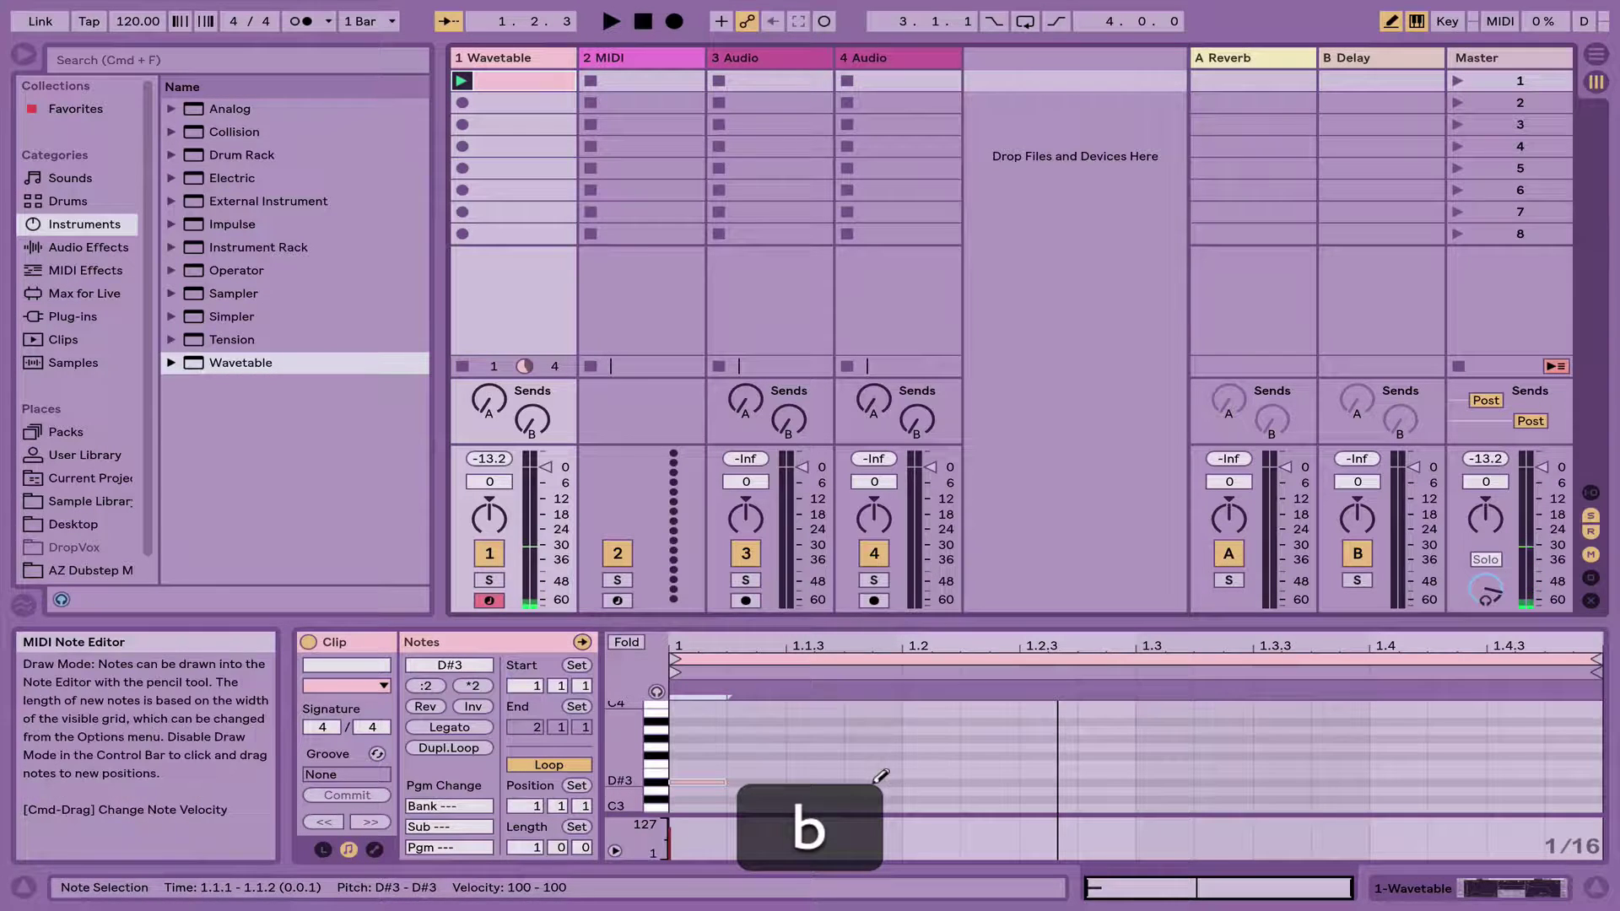
click(874, 782)
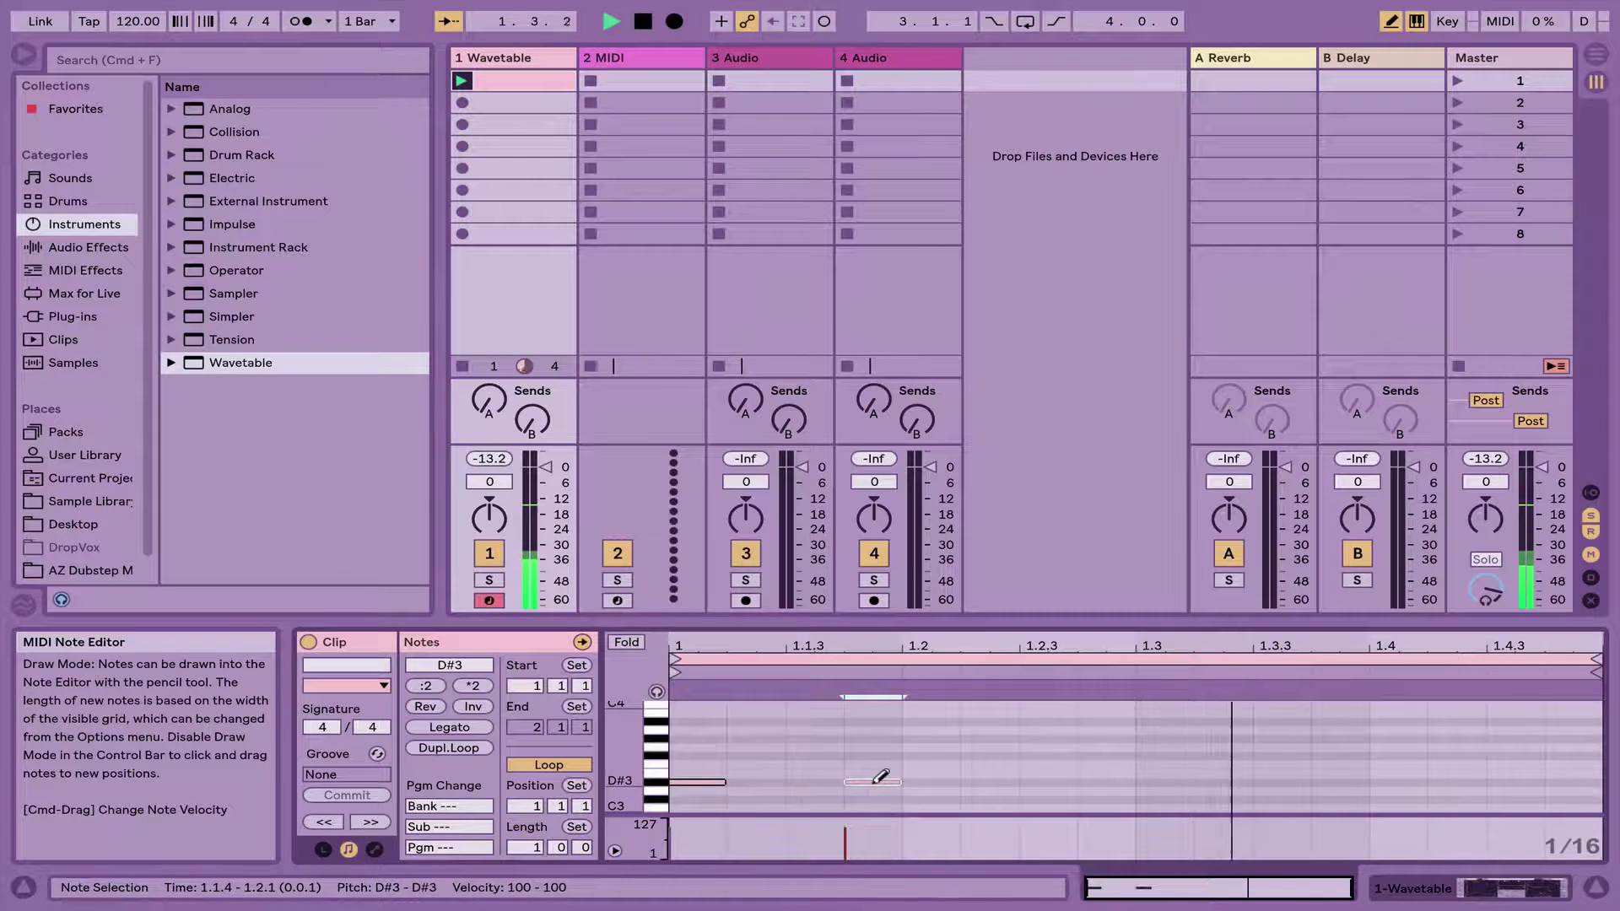
key(space)
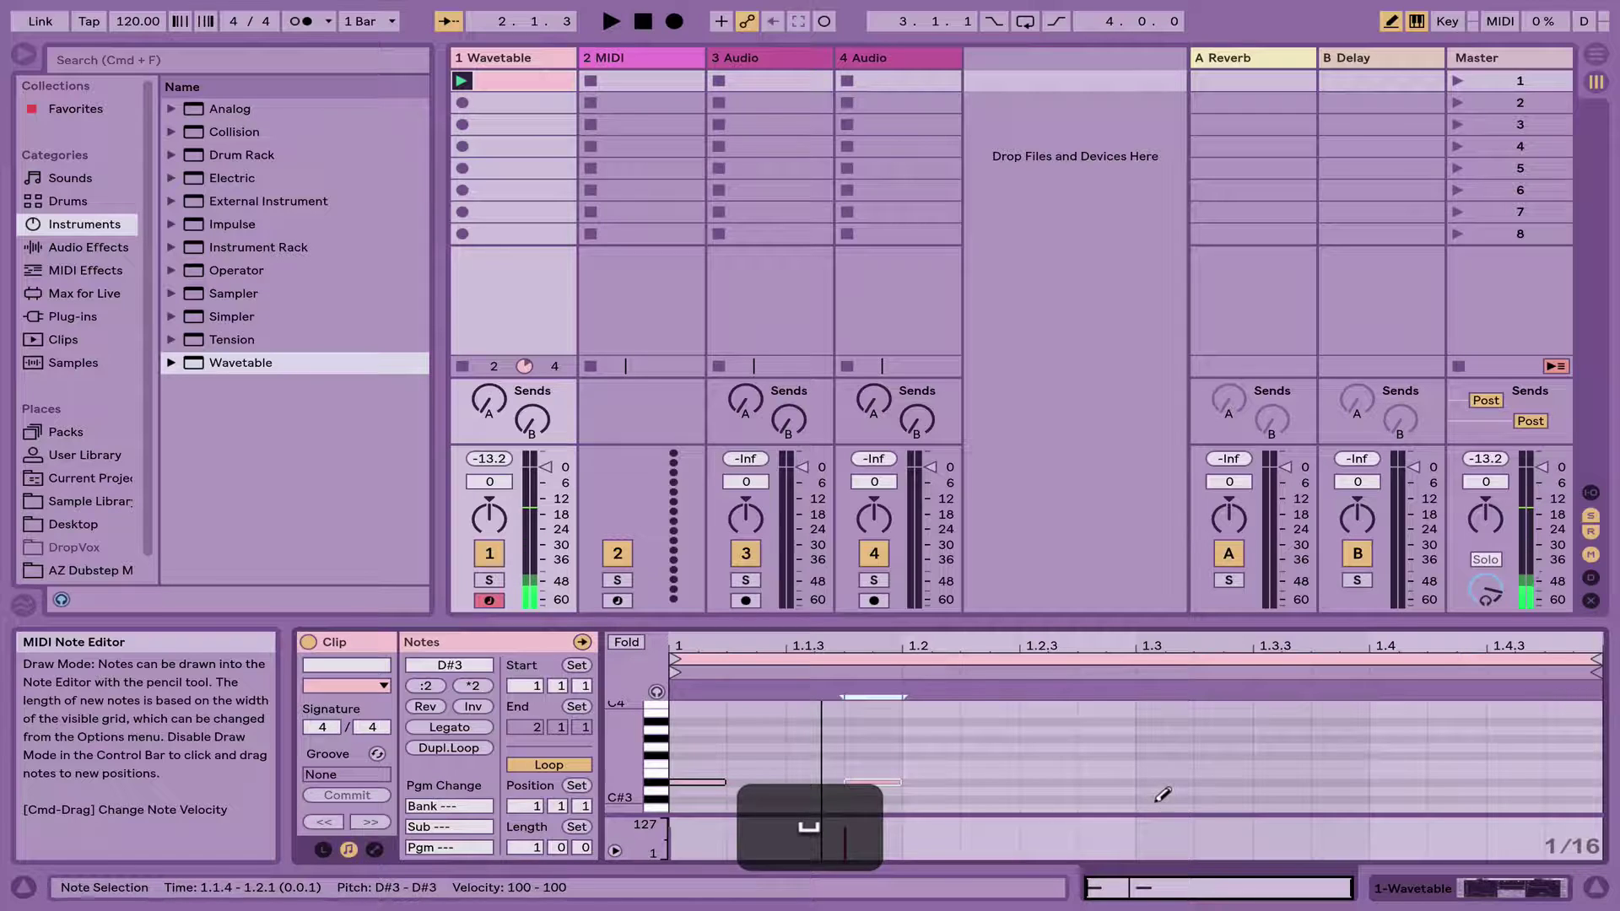
Draw a third D#3 note at 1.3, check it in playback and shift it three sixteenths later to 1.3.4
click(1181, 782)
key(space)
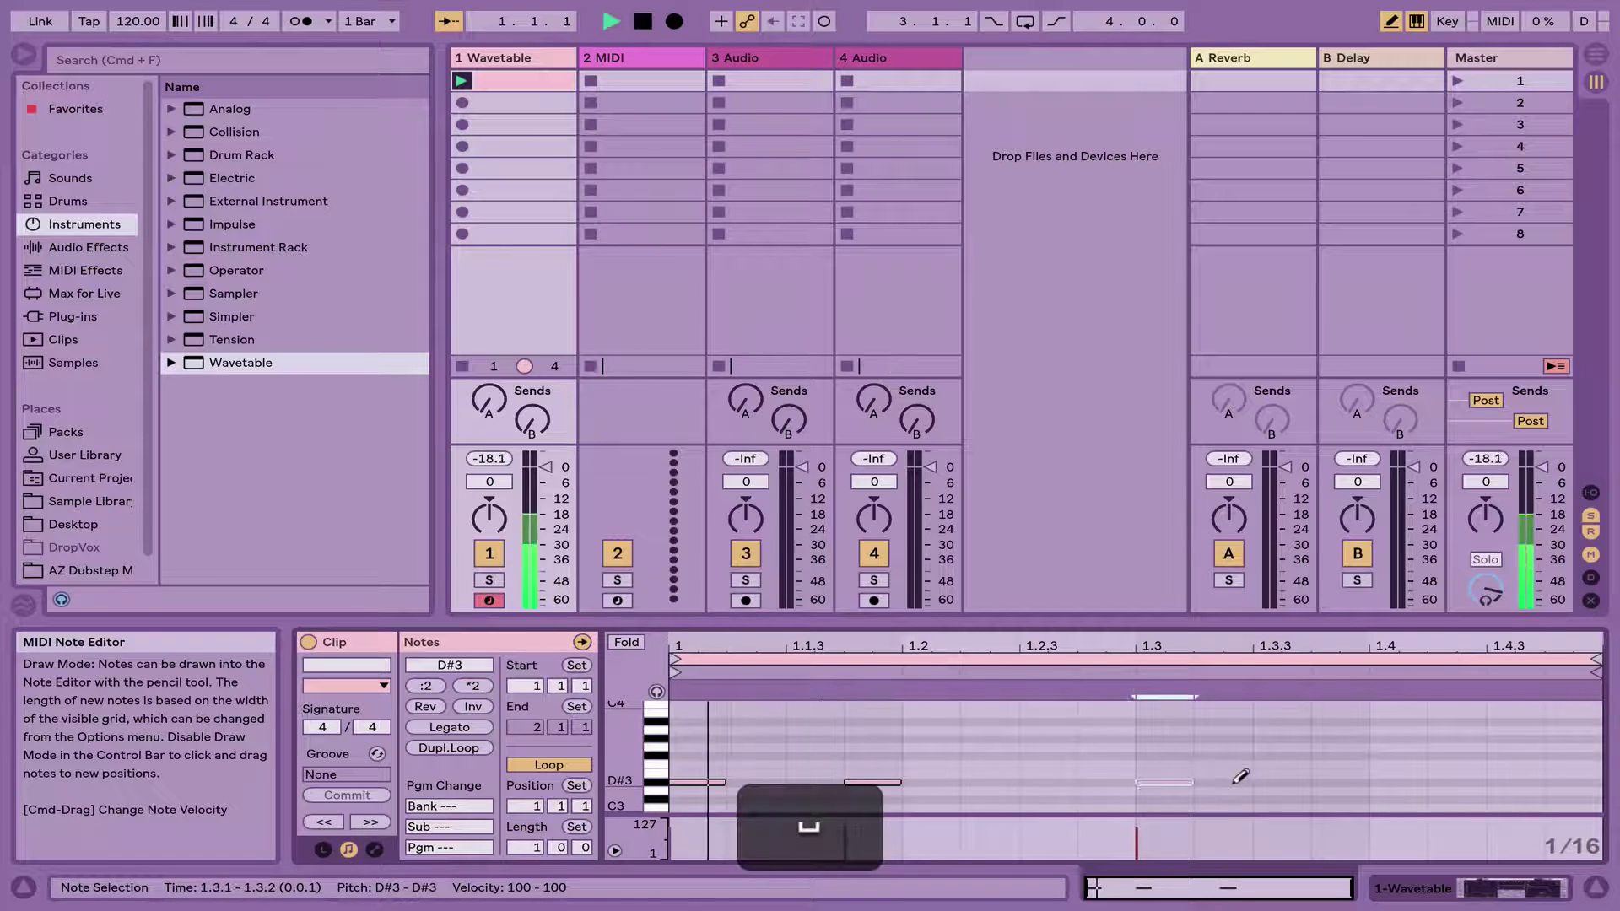
key(Right)
key(Right)
key(Right)
key(space)
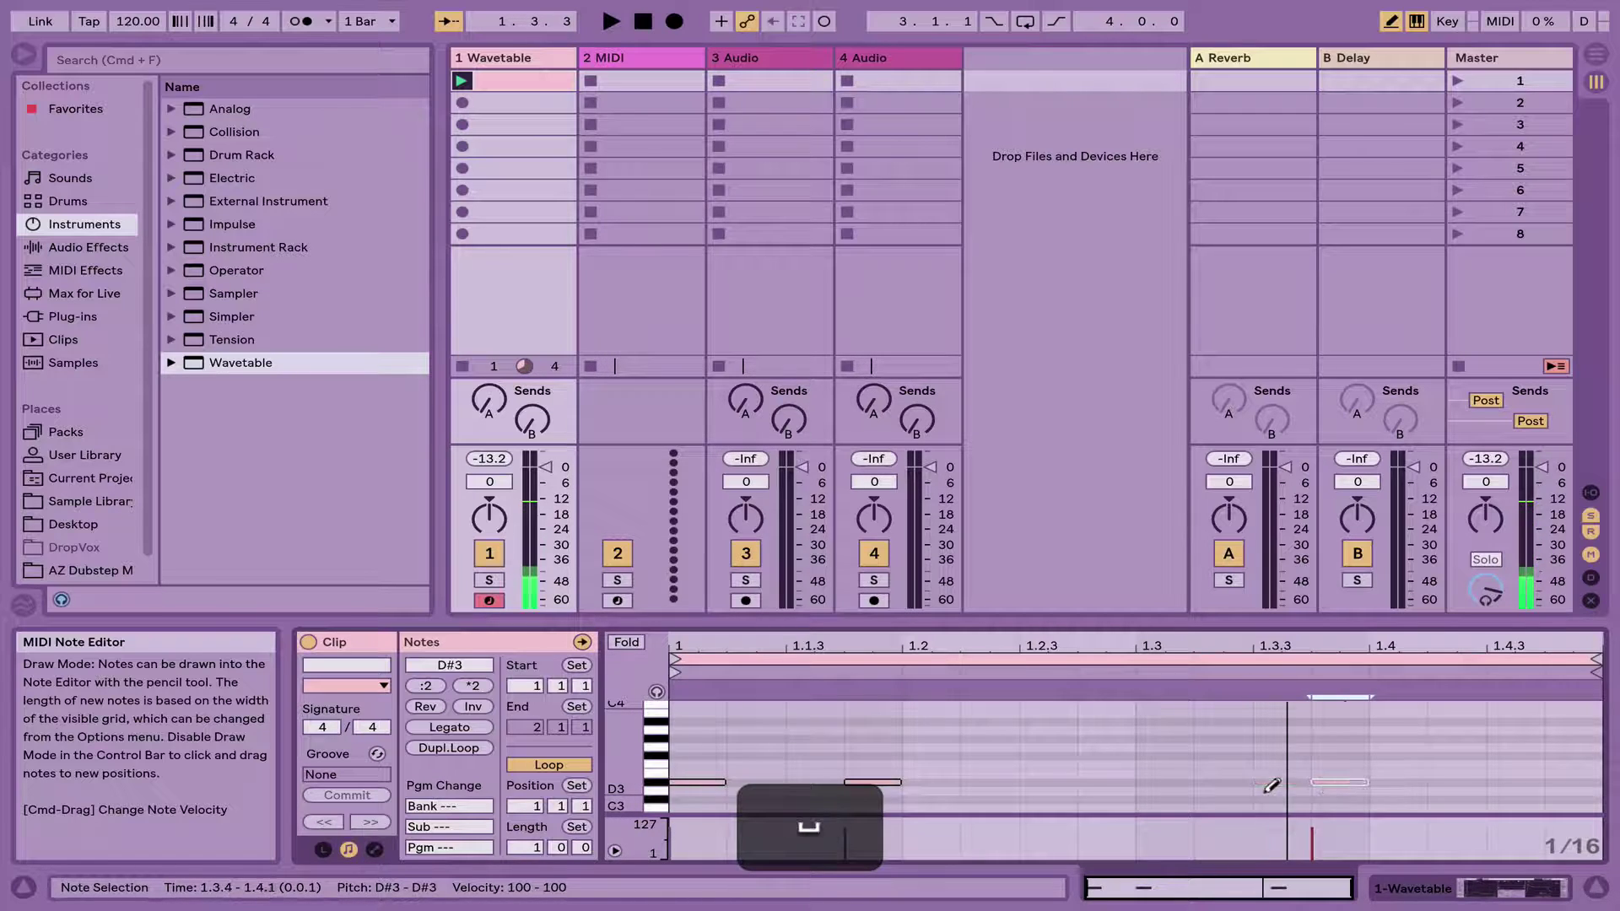
Move the third D#3 note back to 1.3.2 and duplicate it to 1.3.4 and 1.4.2
key(Left)
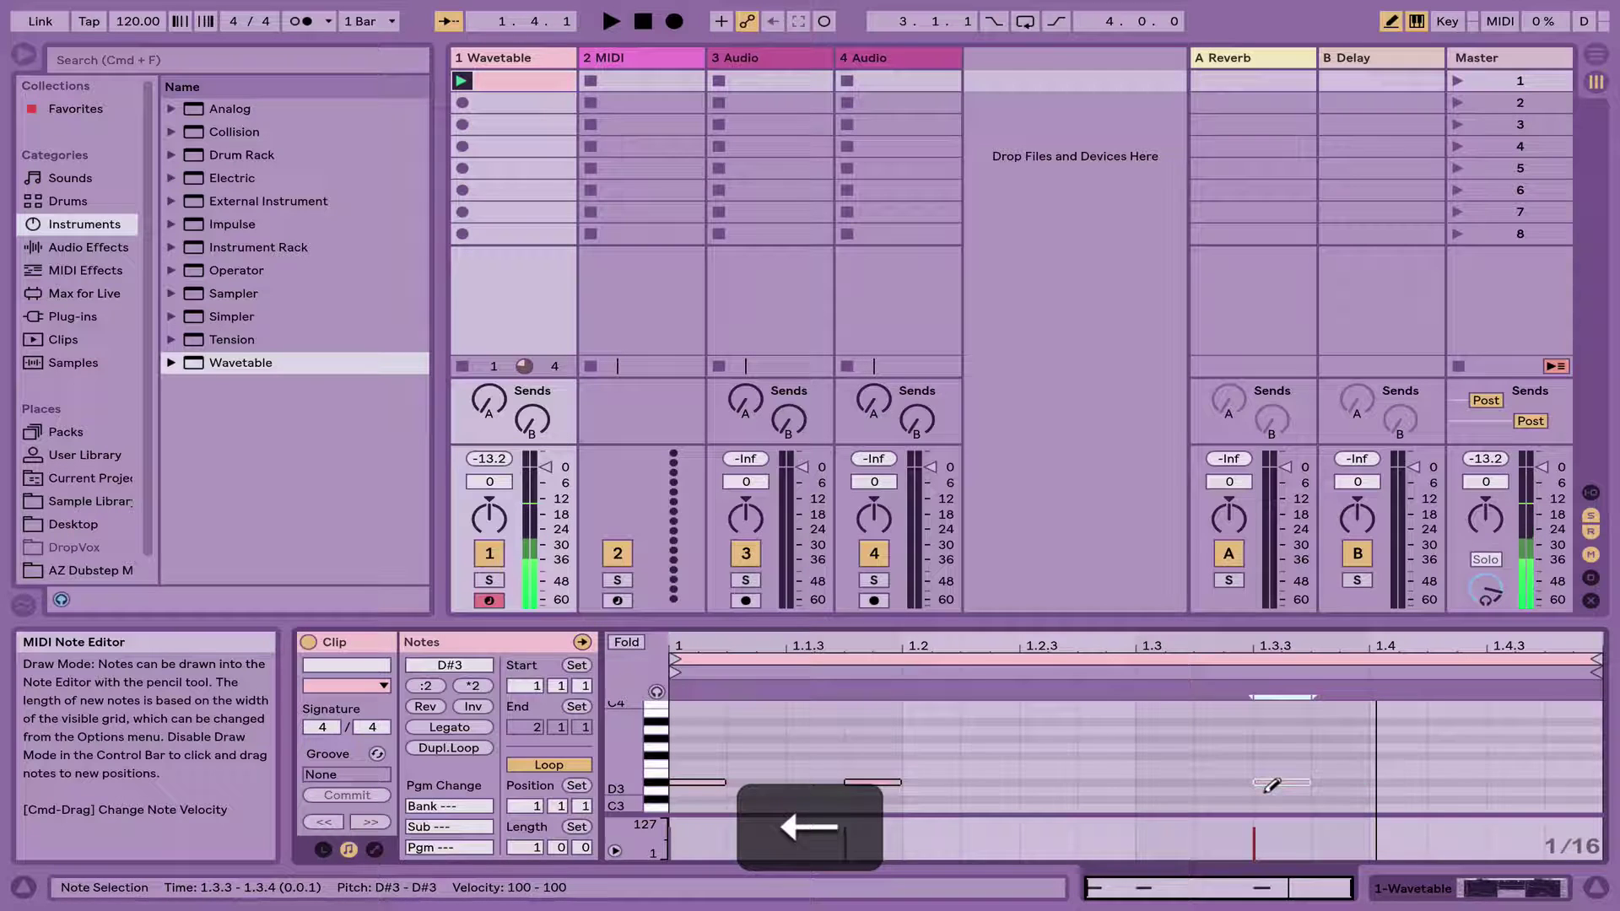
key(Left)
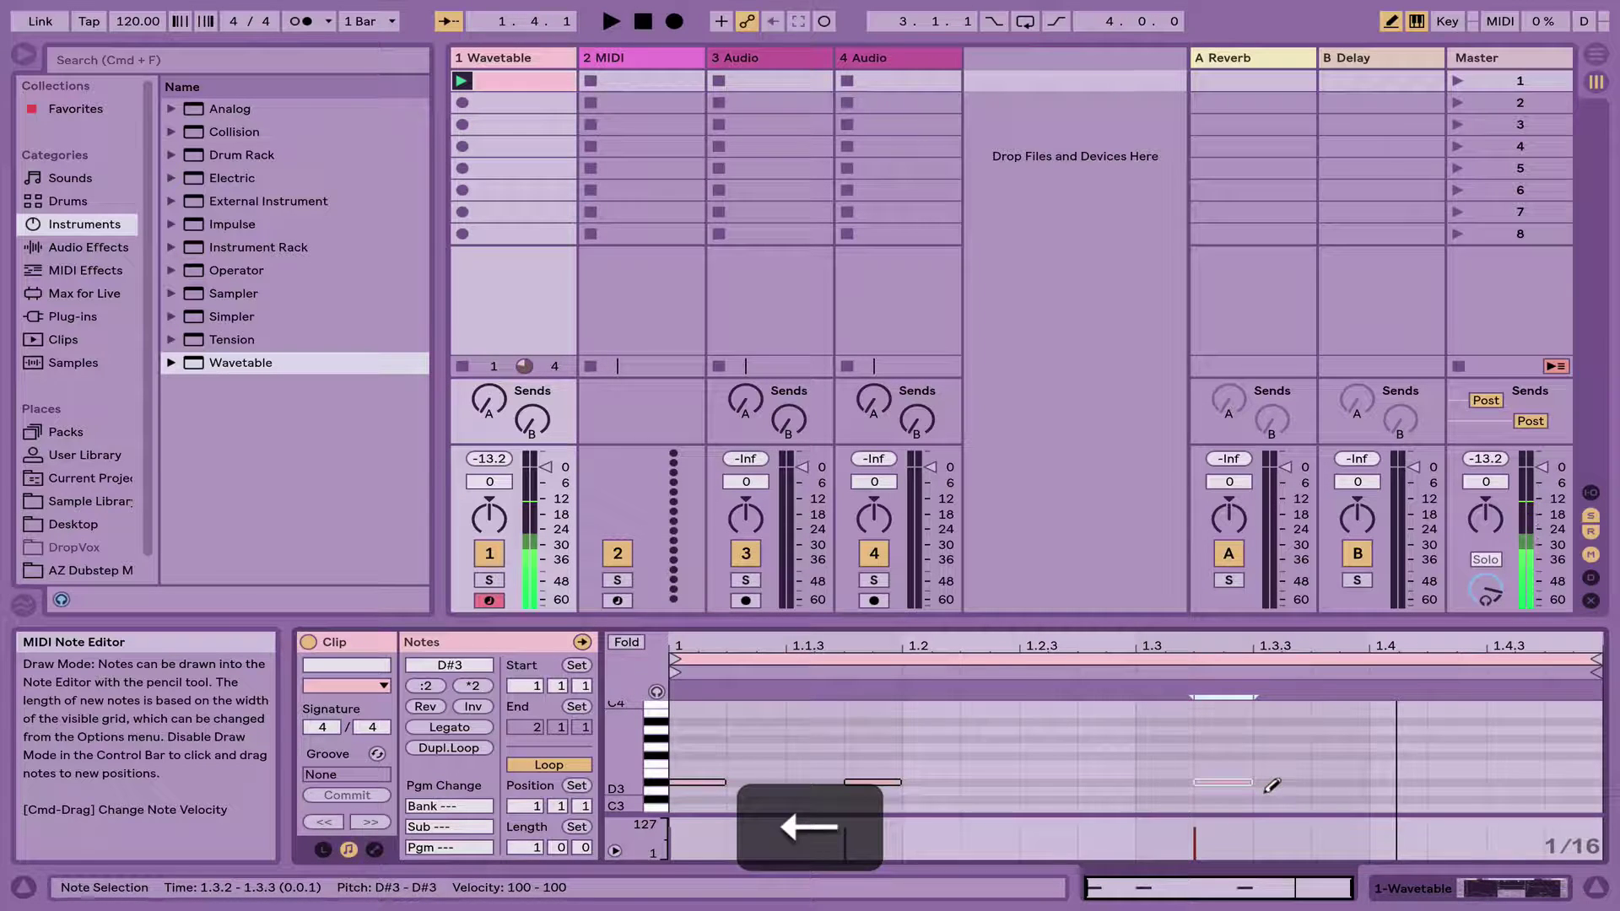
key(space)
key(x)
key(super+d)
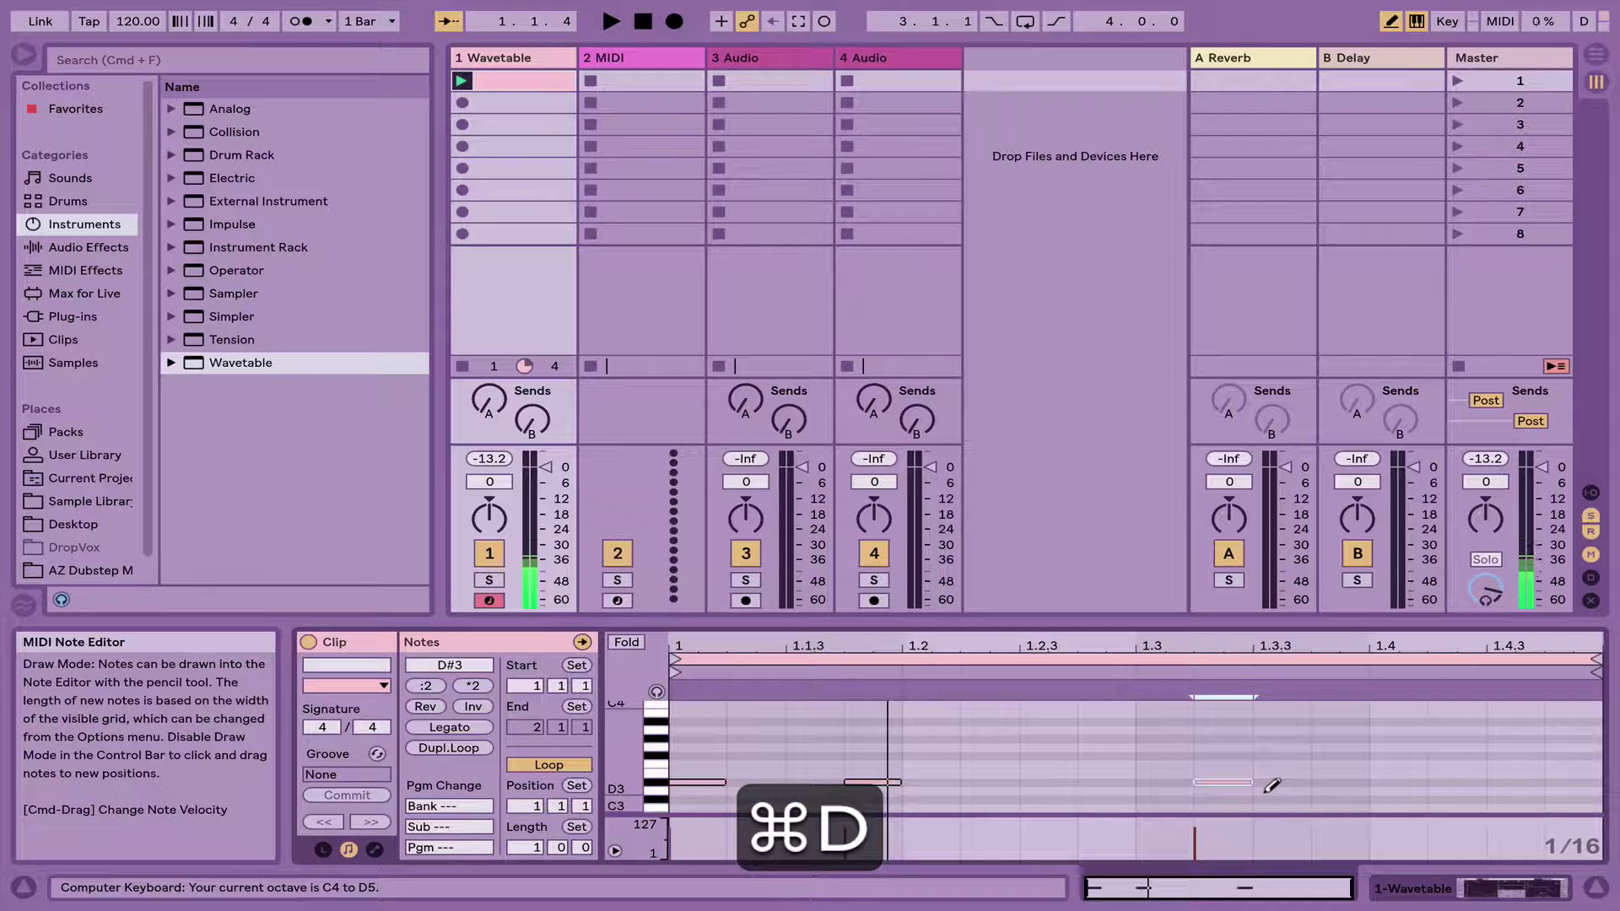
key(super+Right)
key(super+d)
key(super+Right)
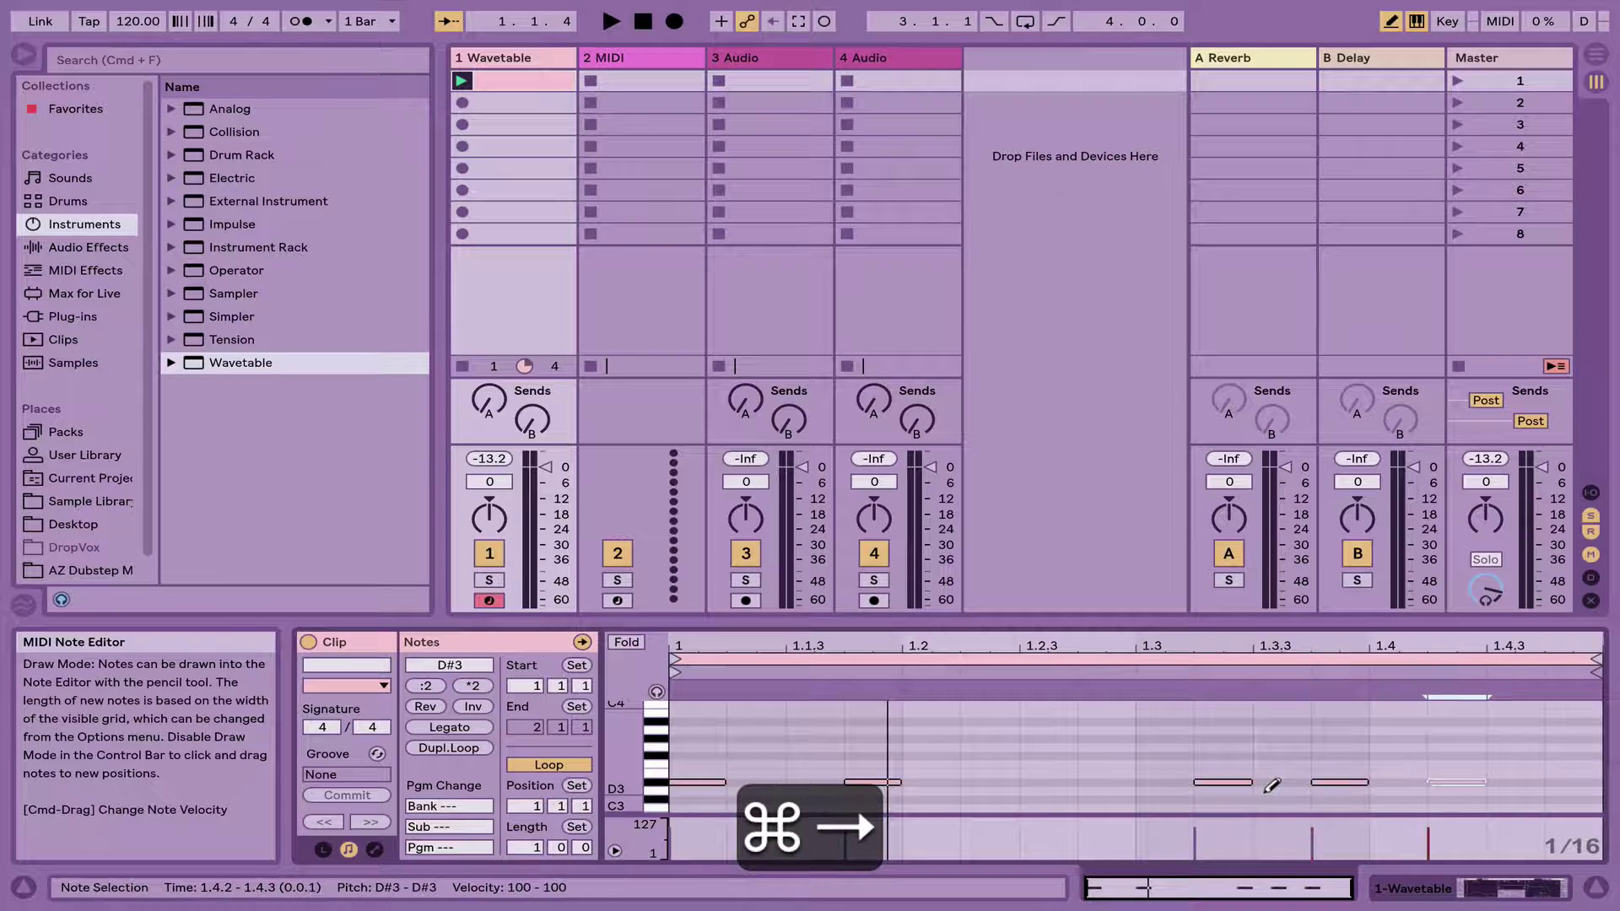
Check the pattern in playback and shift the last D#3 note one sixteenth later to 1.4.3
key(space)
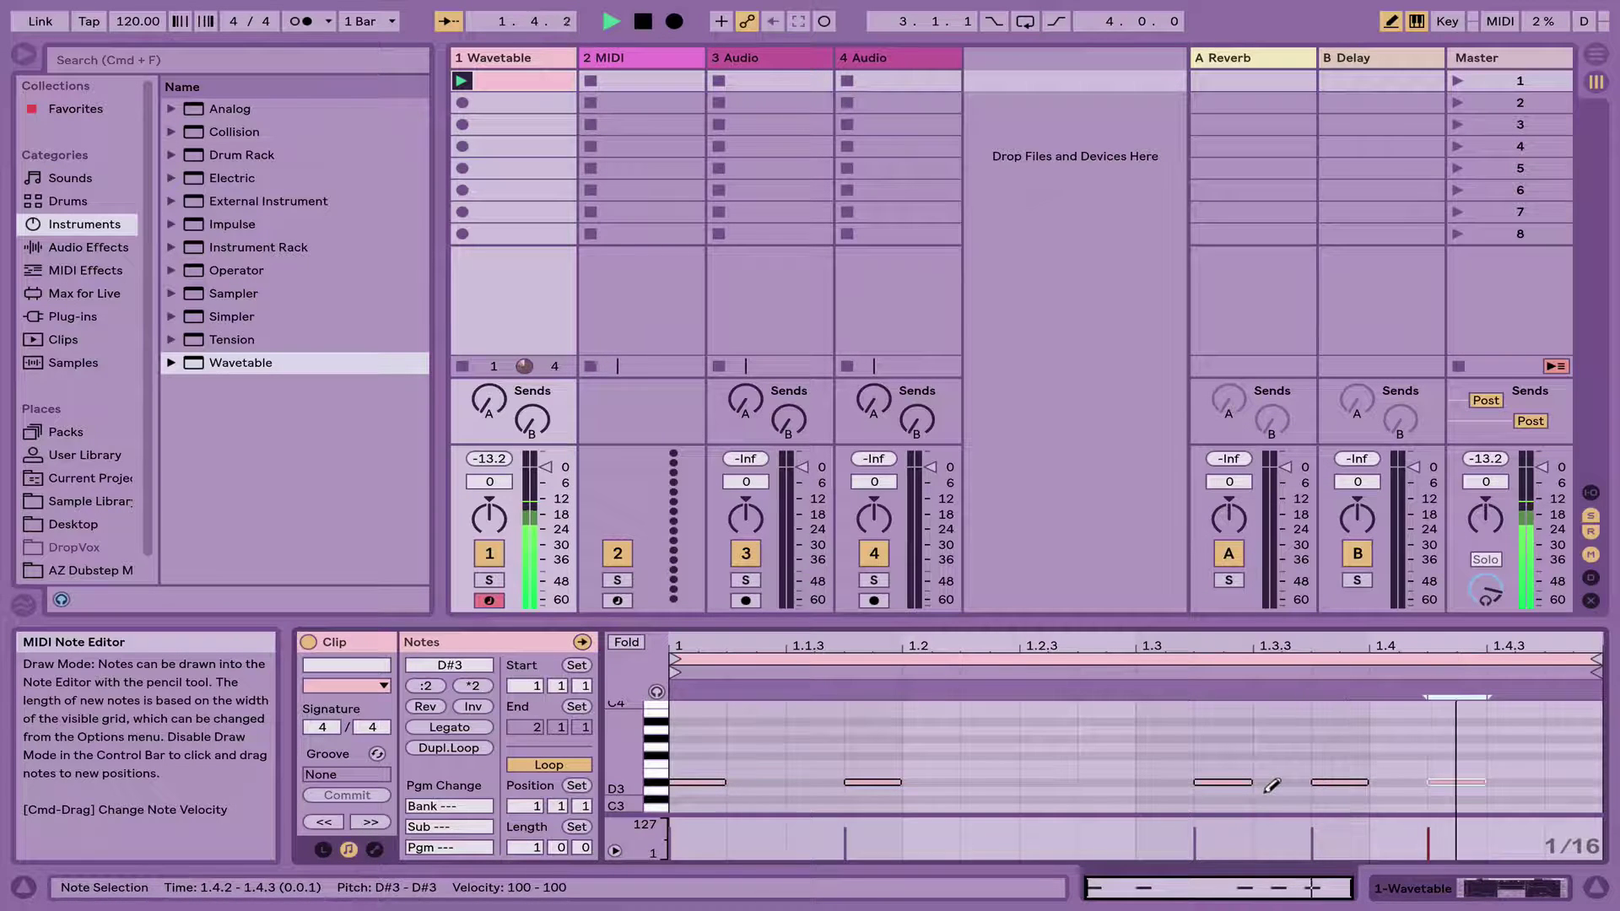
key(space)
key(Right)
key(space)
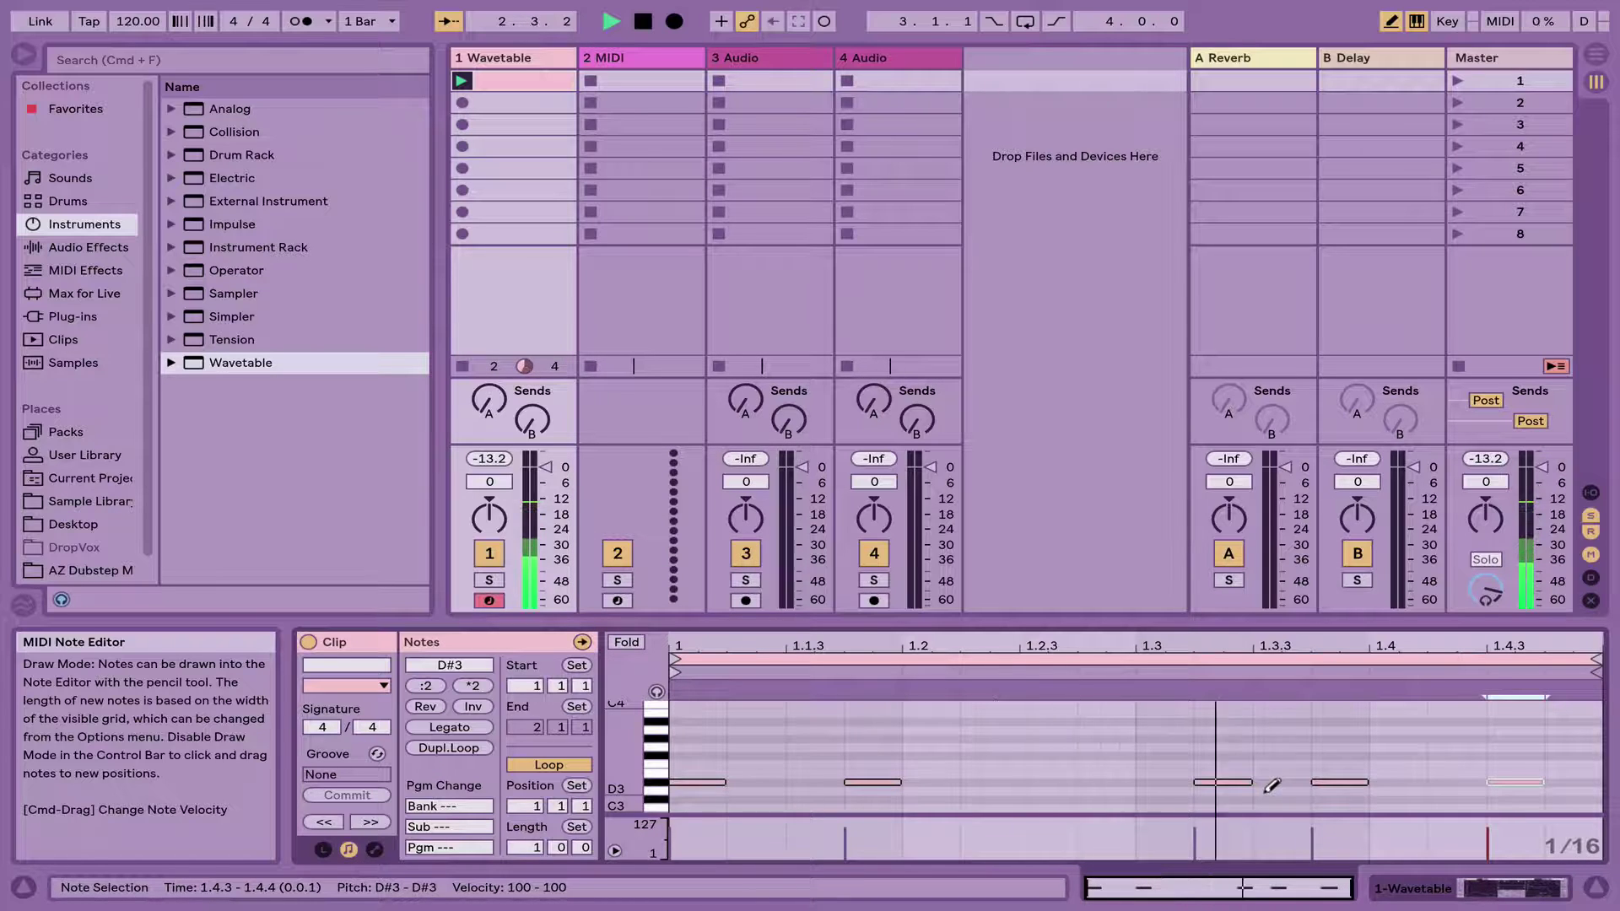
key(space)
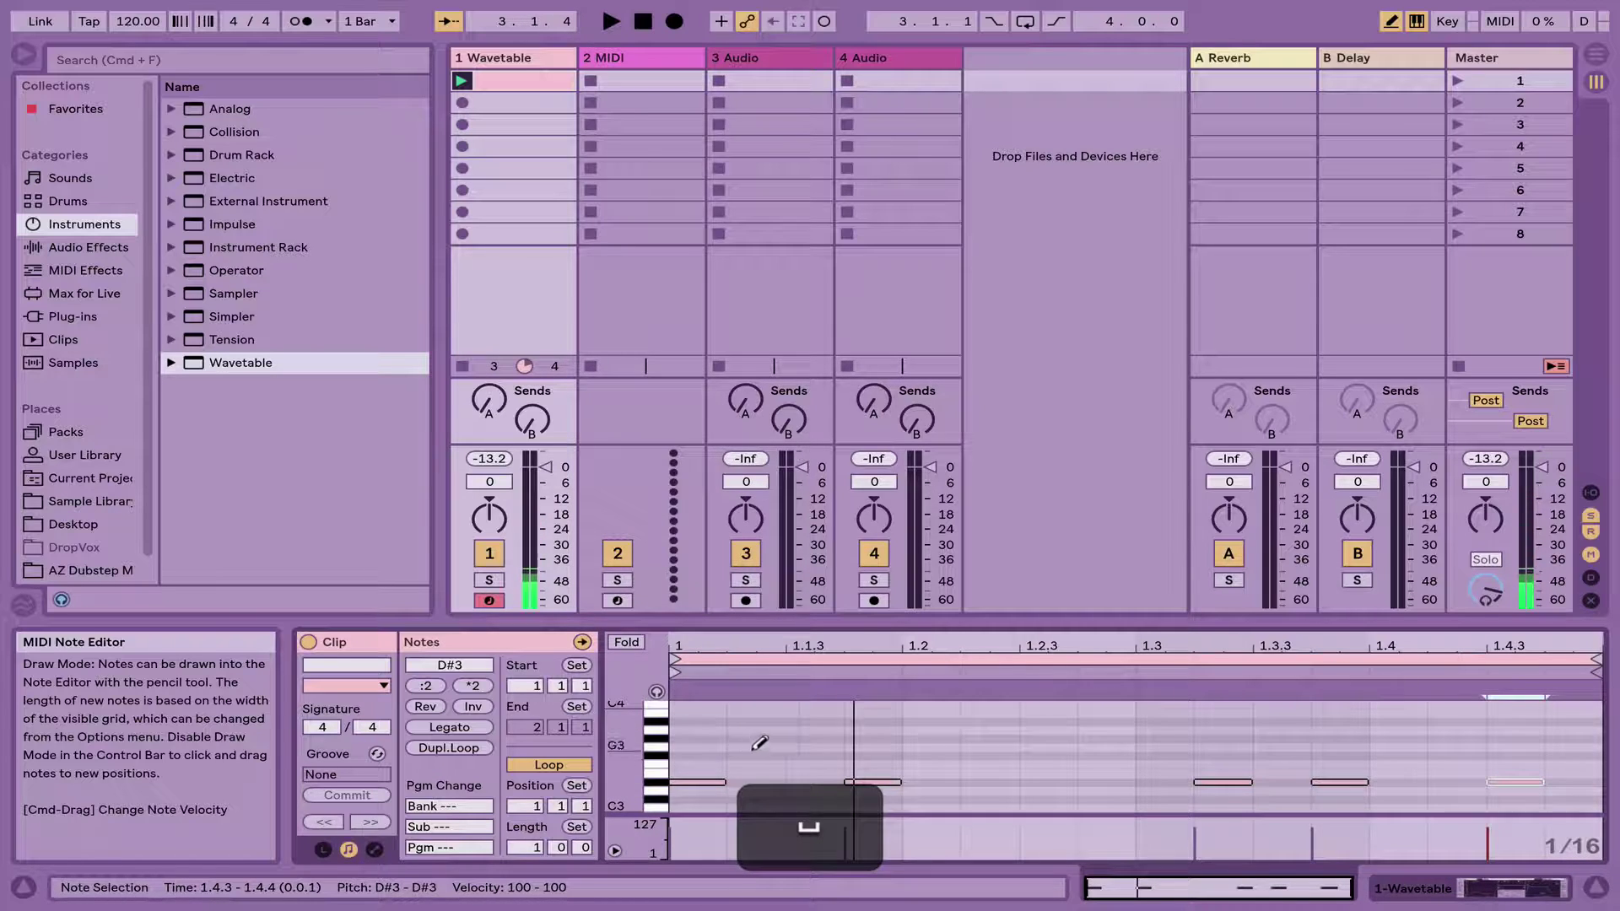
Leave Draw Mode and transpose all the clip's notes down one octave to D#2, checking them in playback
key(b)
key(super+a)
key(shift+super+Down)
key(shift+space)
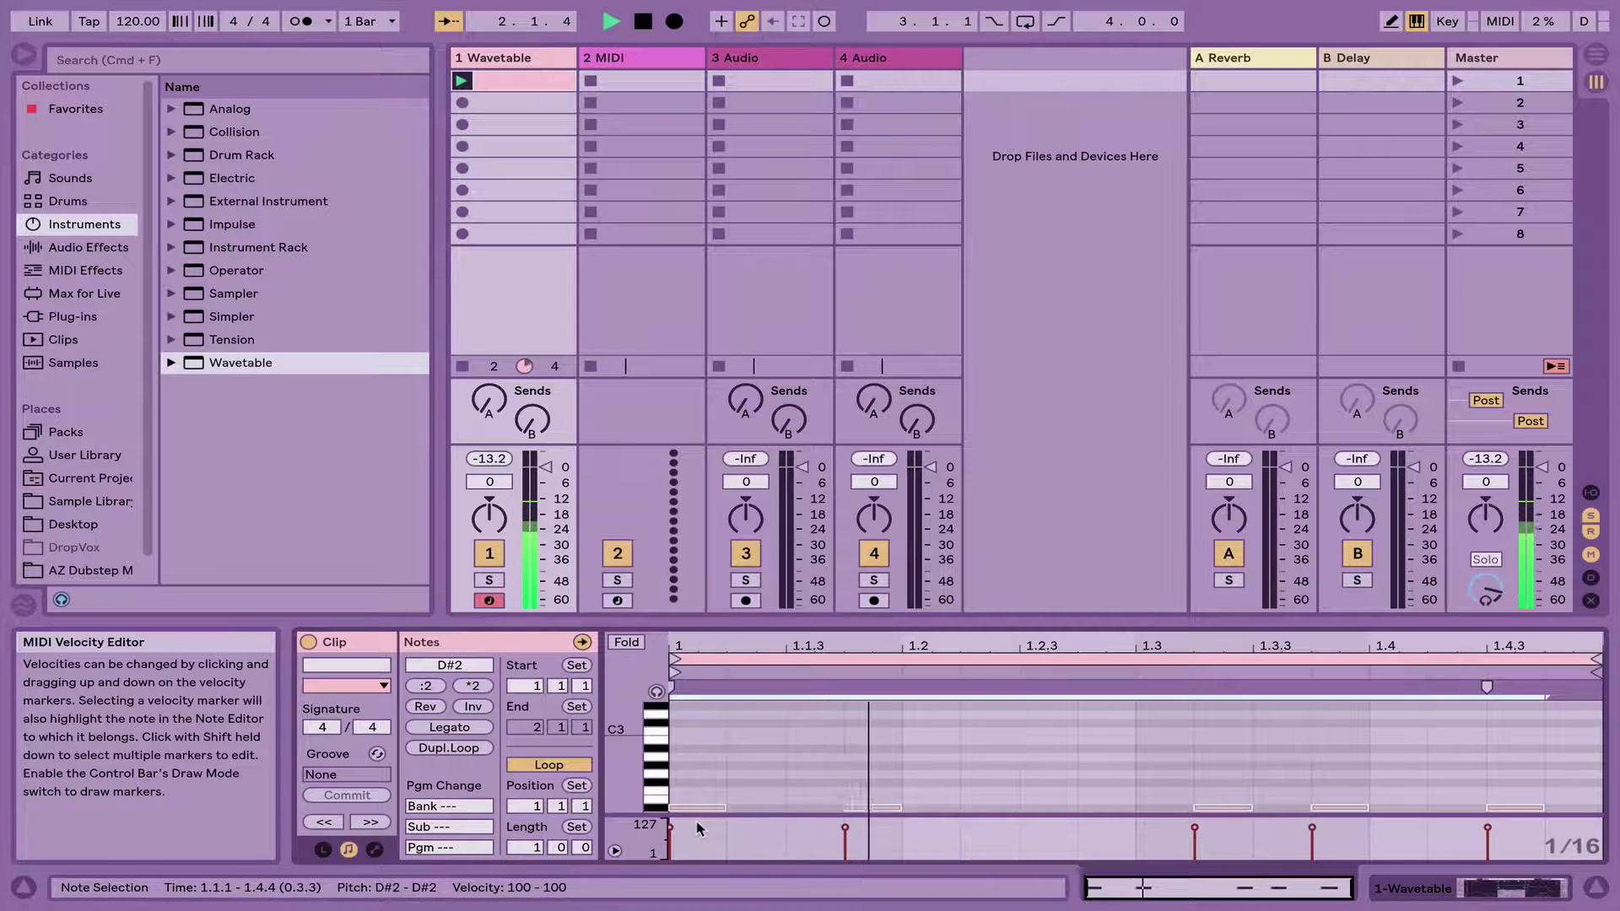
Return to the Wavetable device and change Osc 1's wavetable to JUP Sweep while the clip plays
key(shift+Tab)
key(space)
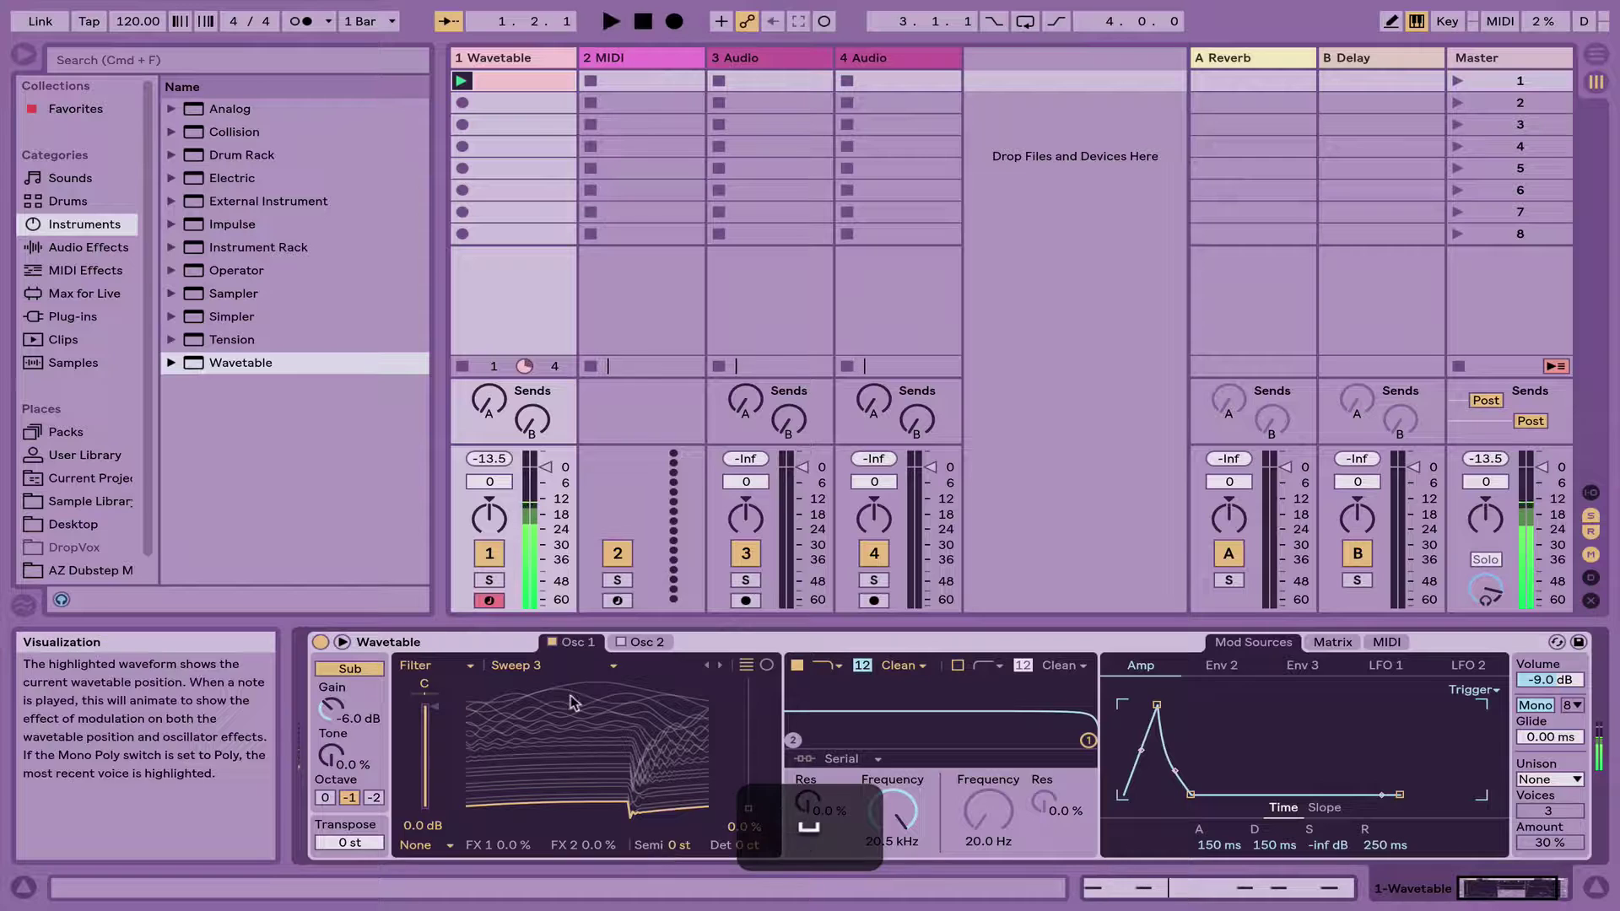
click(525, 667)
key(space)
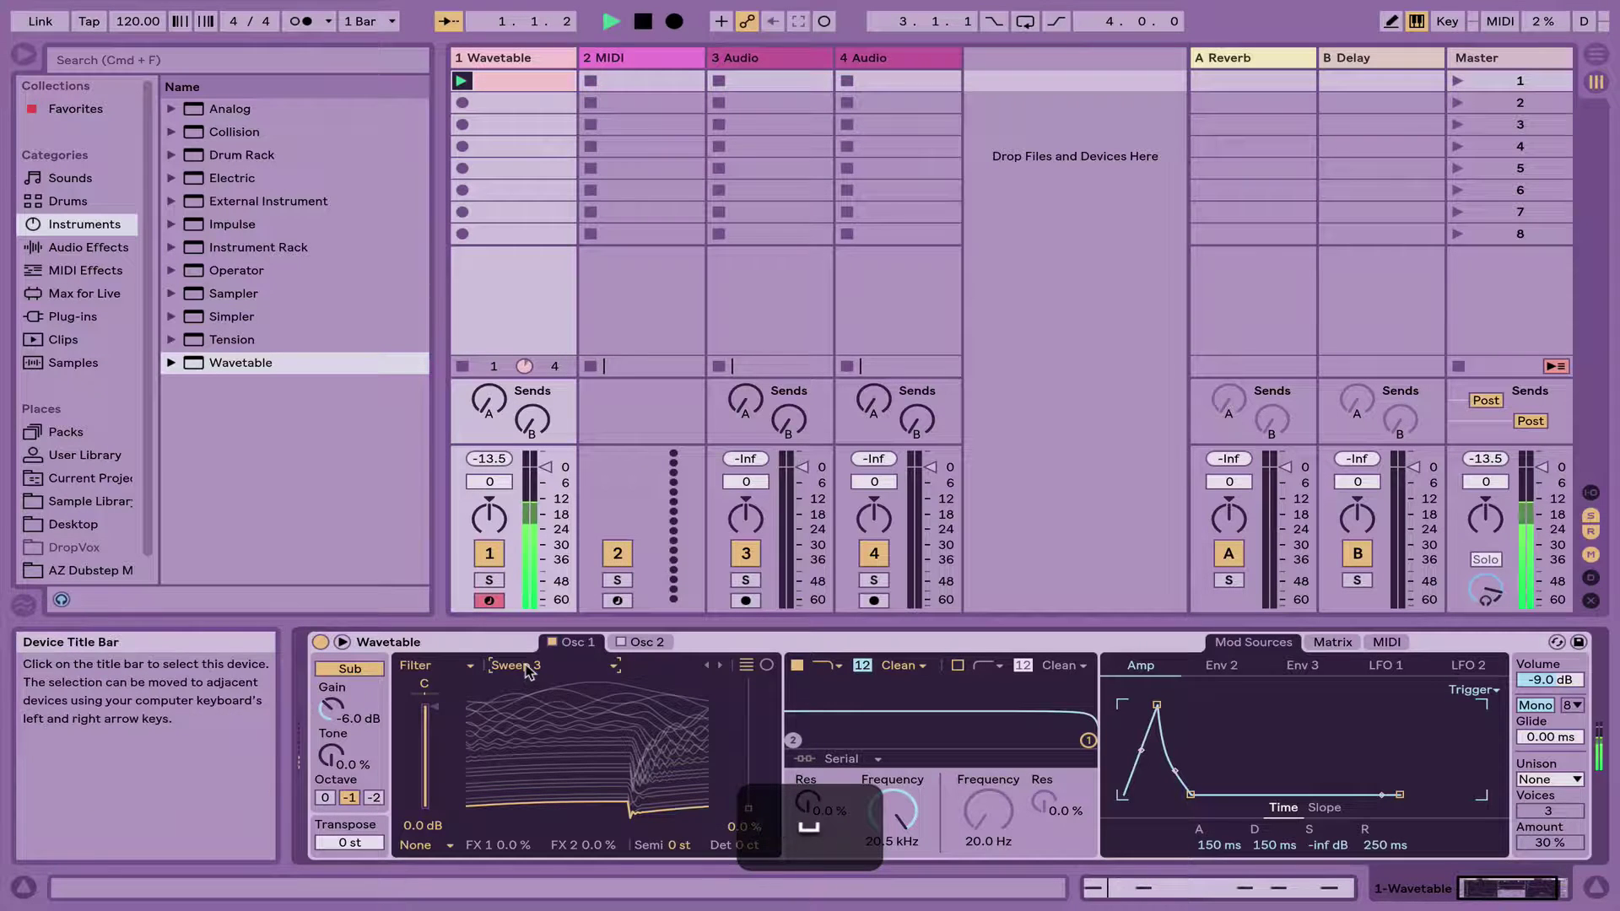
key(Down)
key(Down)
key(Down)
key(Up)
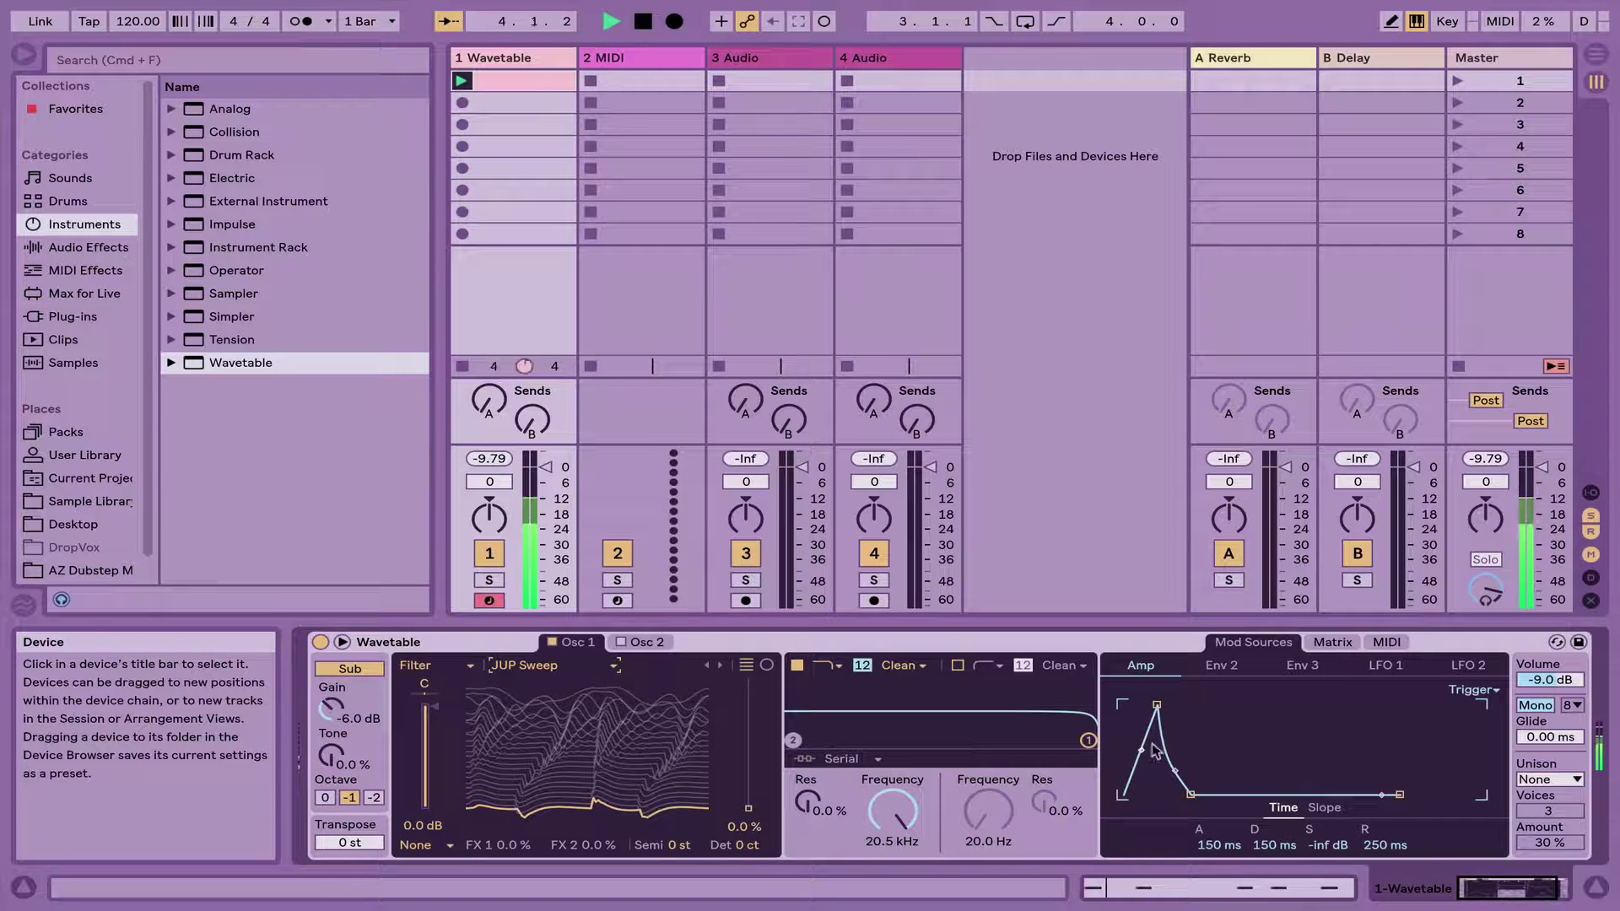
Try out Osc 1's wave position by hand and modulate it from Env 2 with an amount of 77
mouse_move(748, 806)
mouse_down()
mouse_move(748, 733)
mouse_move(749, 806)
mouse_up()
key(space)
click(1221, 665)
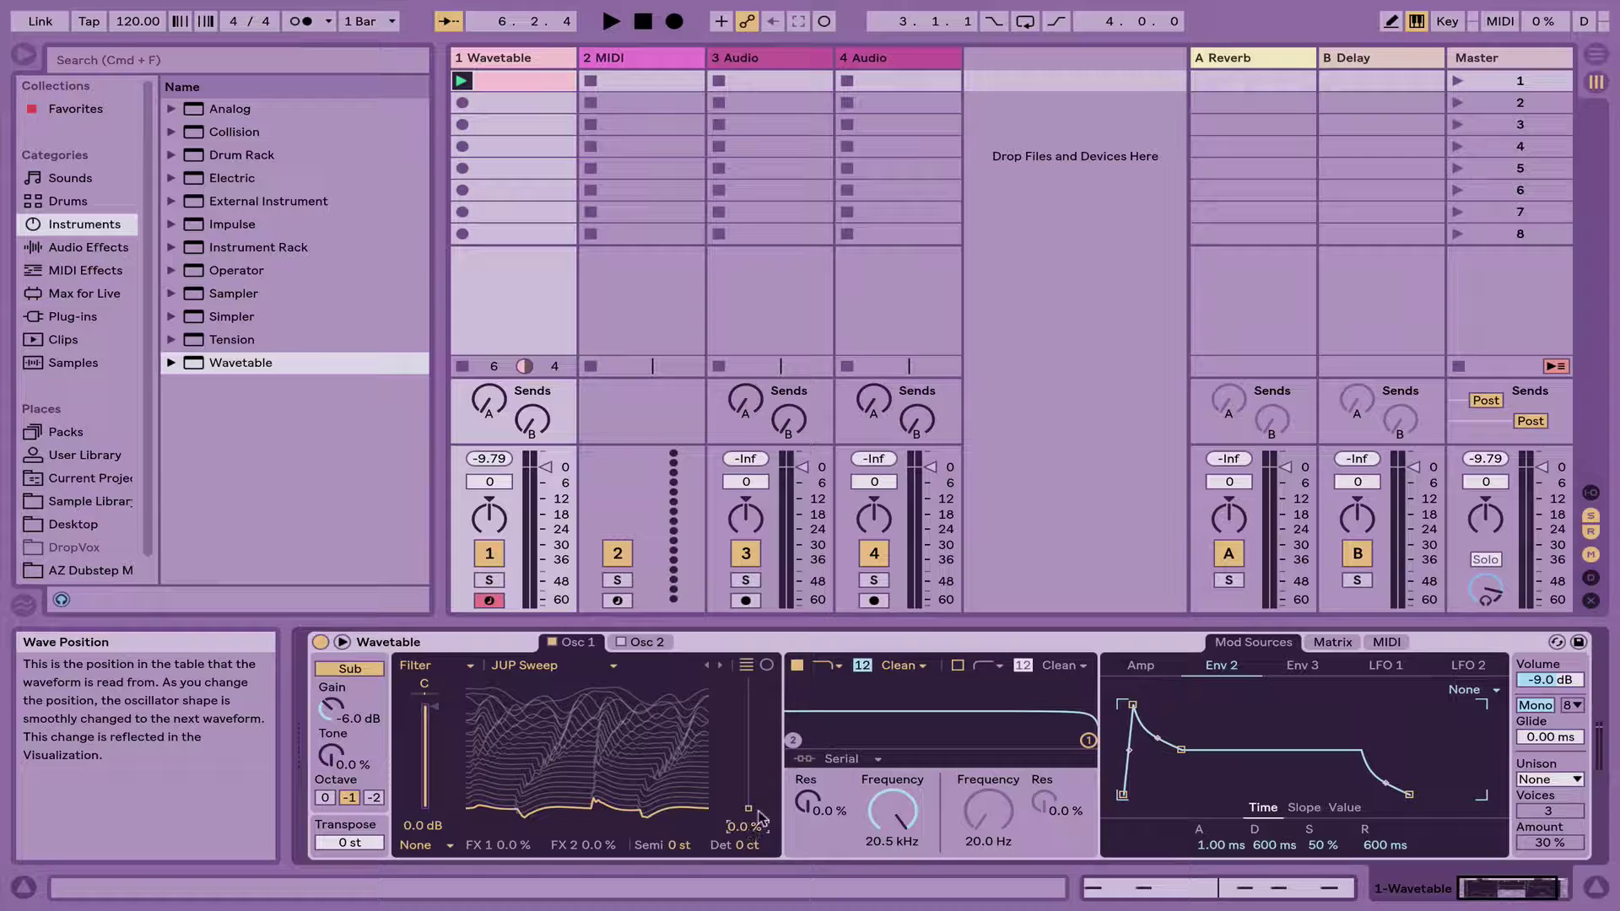
click(1332, 642)
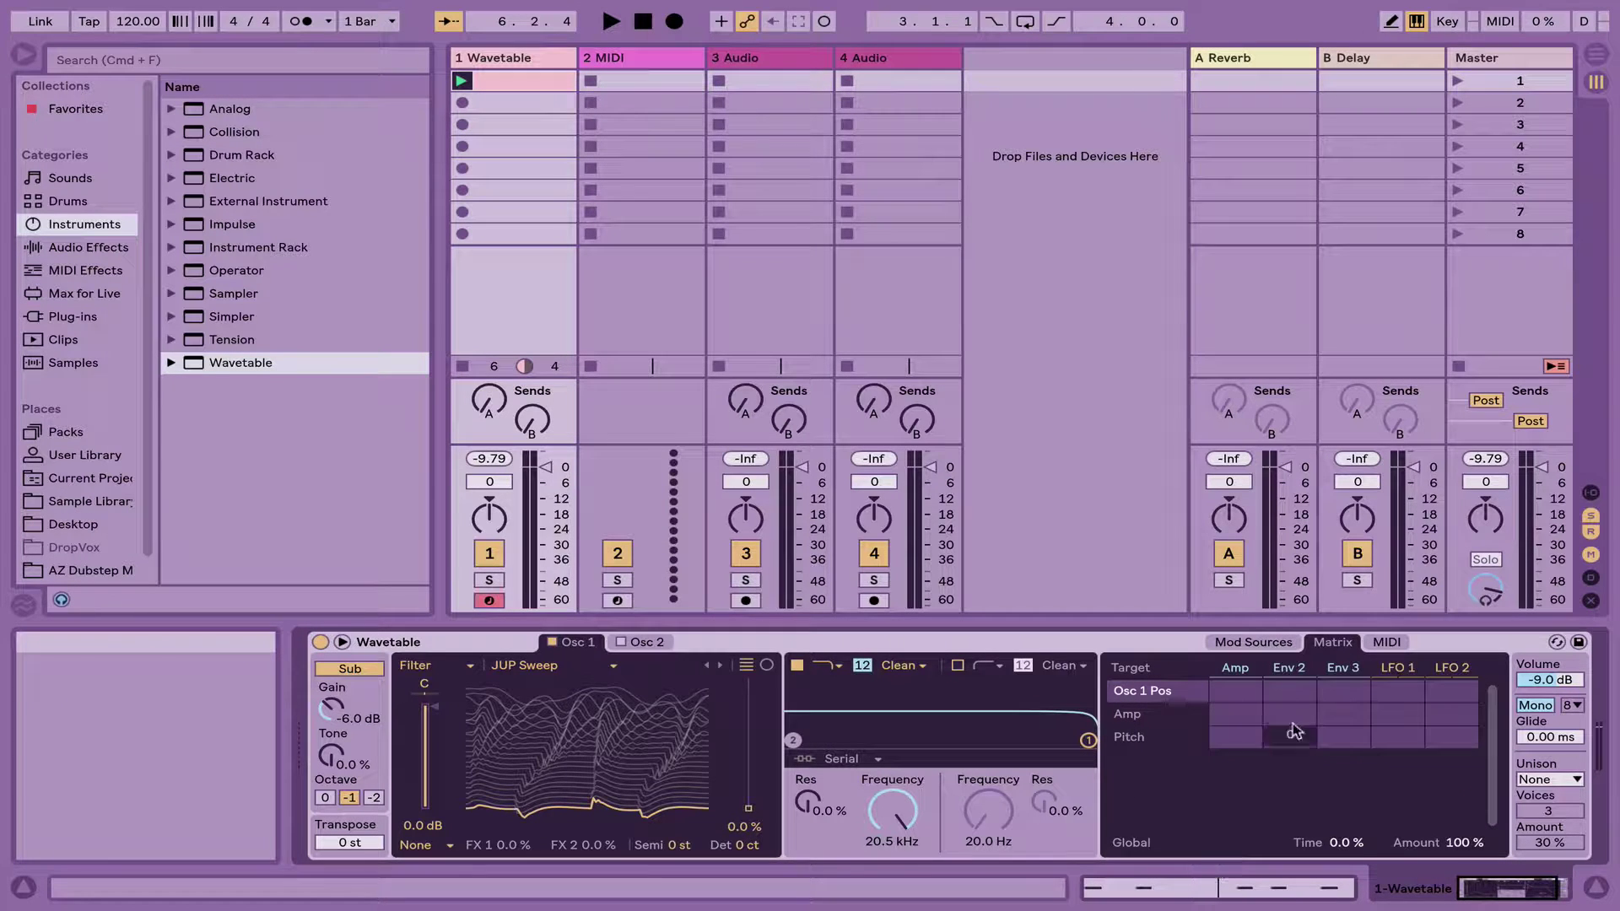
drag(1291, 691, 1291, 607)
key(space)
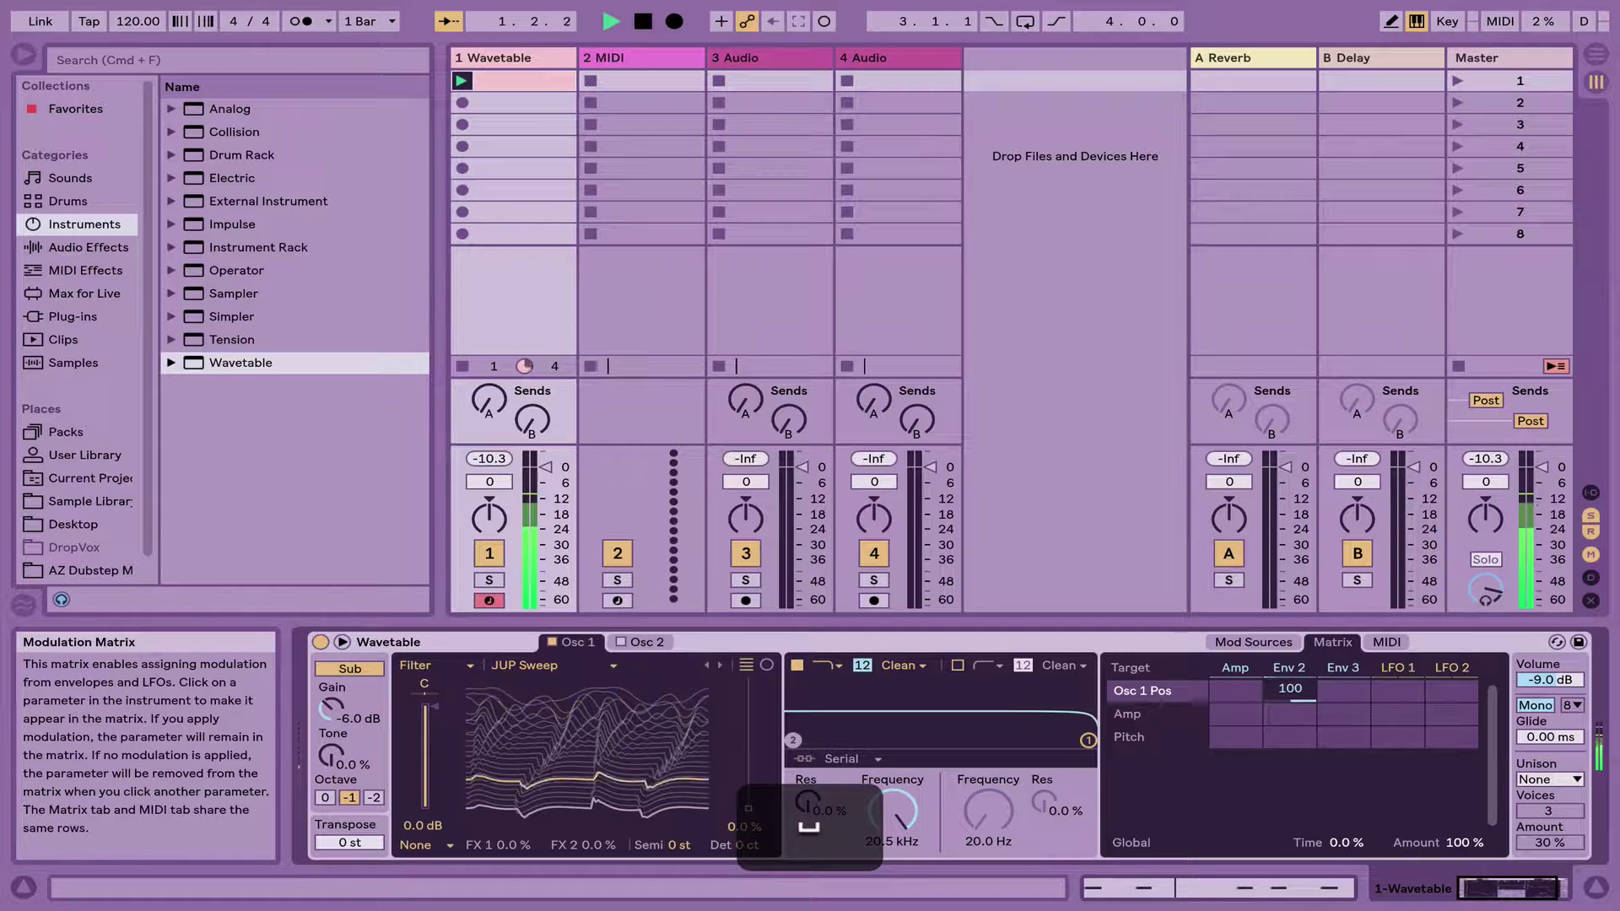
drag(1291, 690, 1291, 699)
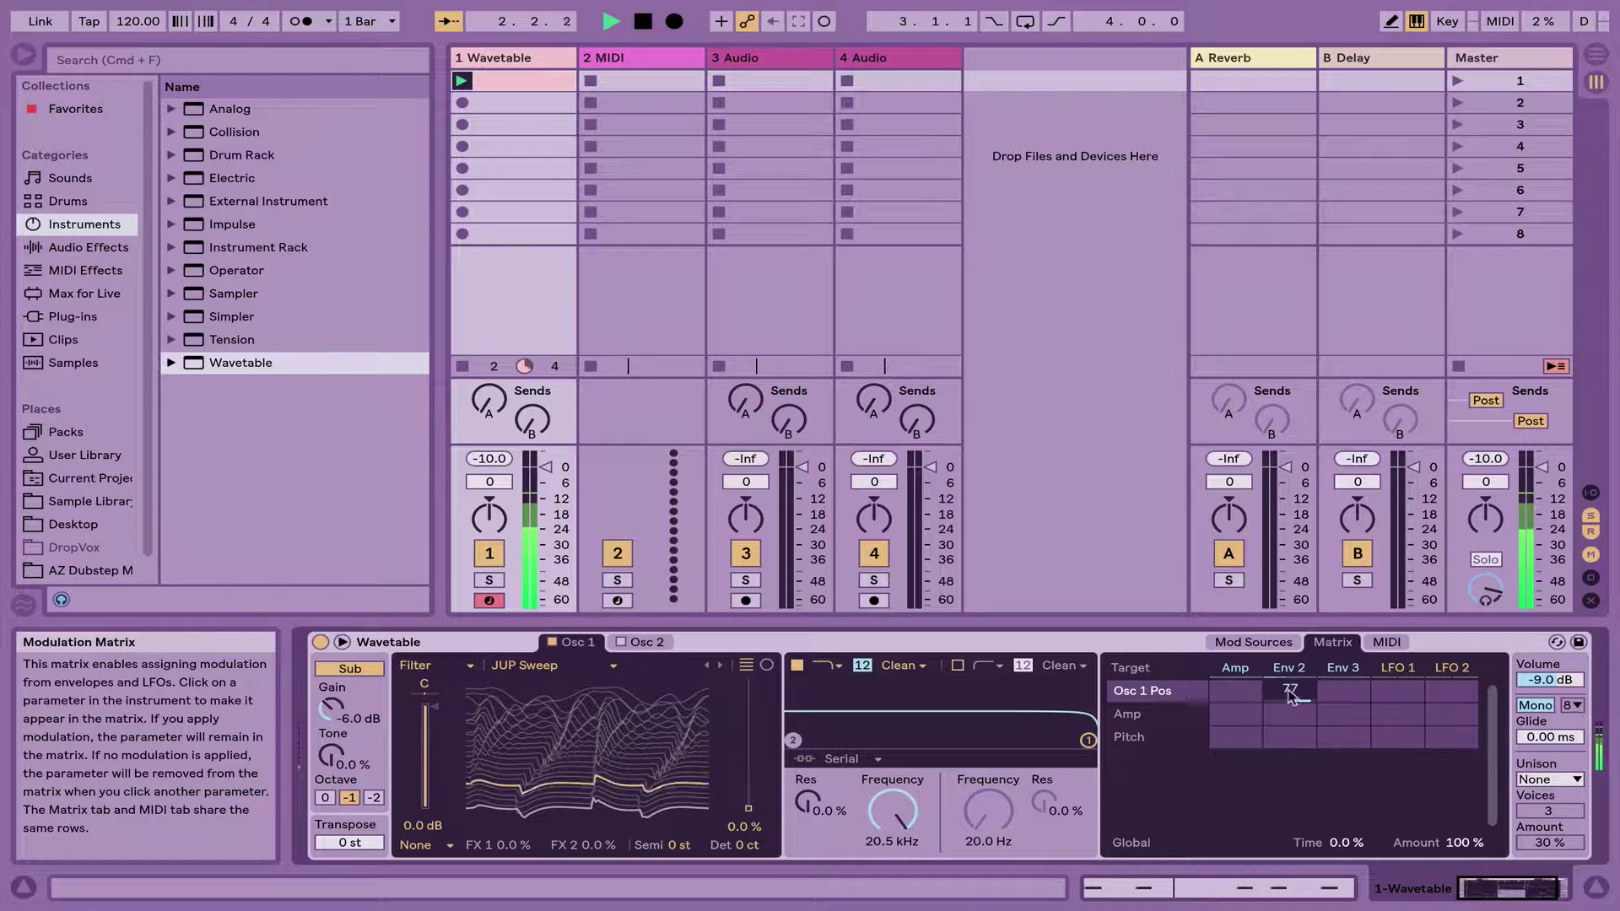
key(space)
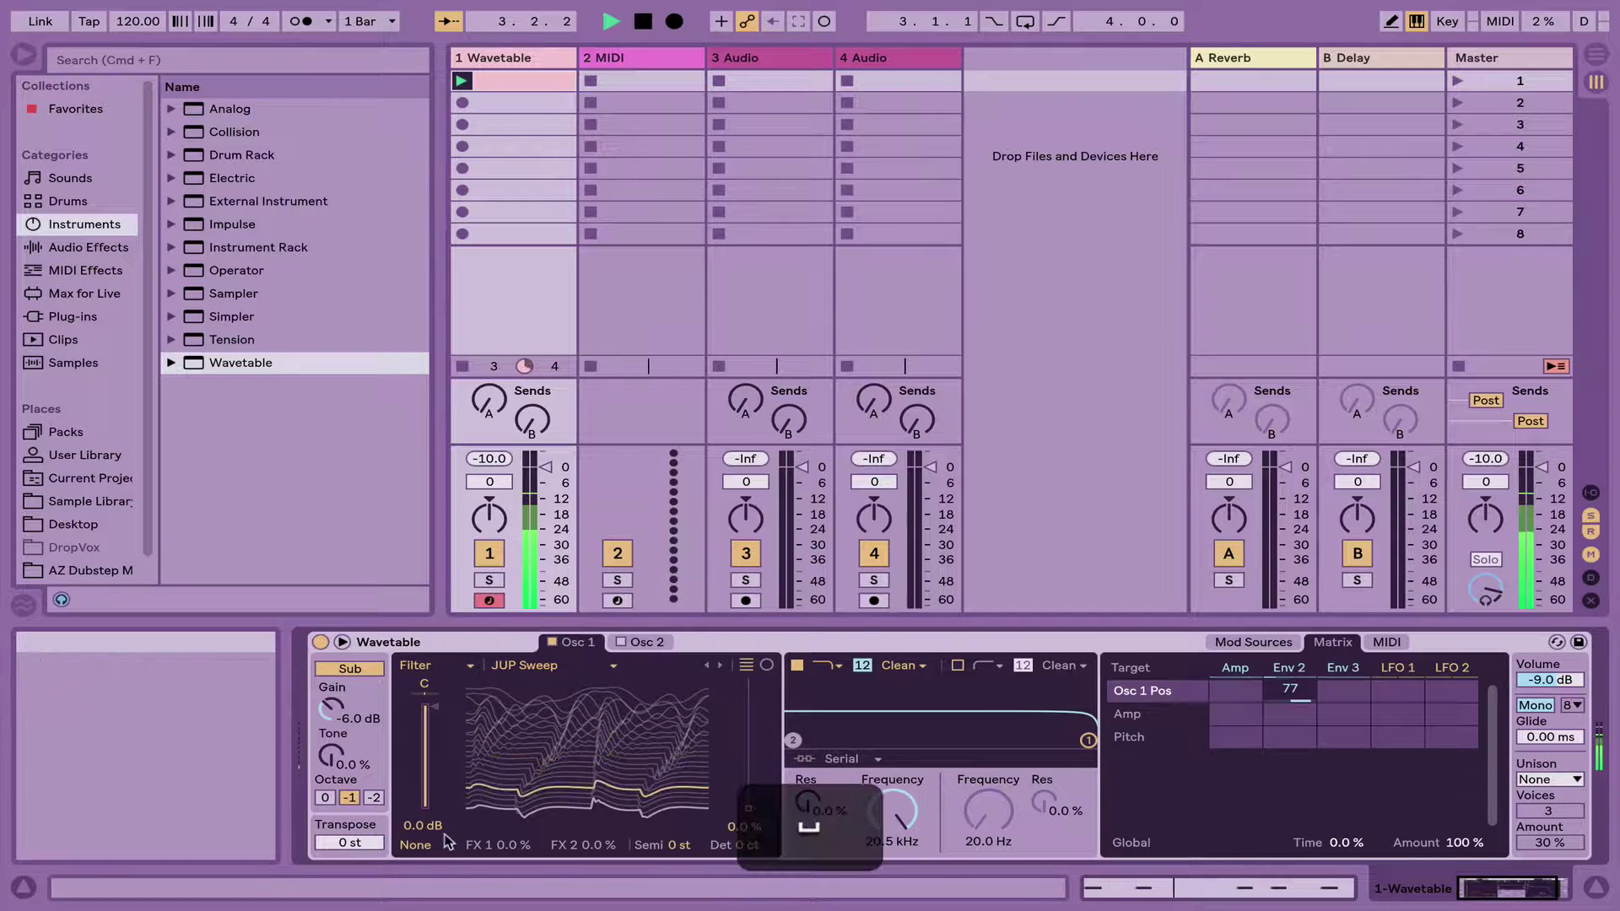
Try the sub oscillator at octave -2, put it back to -1 and lower Osc 1's gain to about -5.3 dB
click(374, 798)
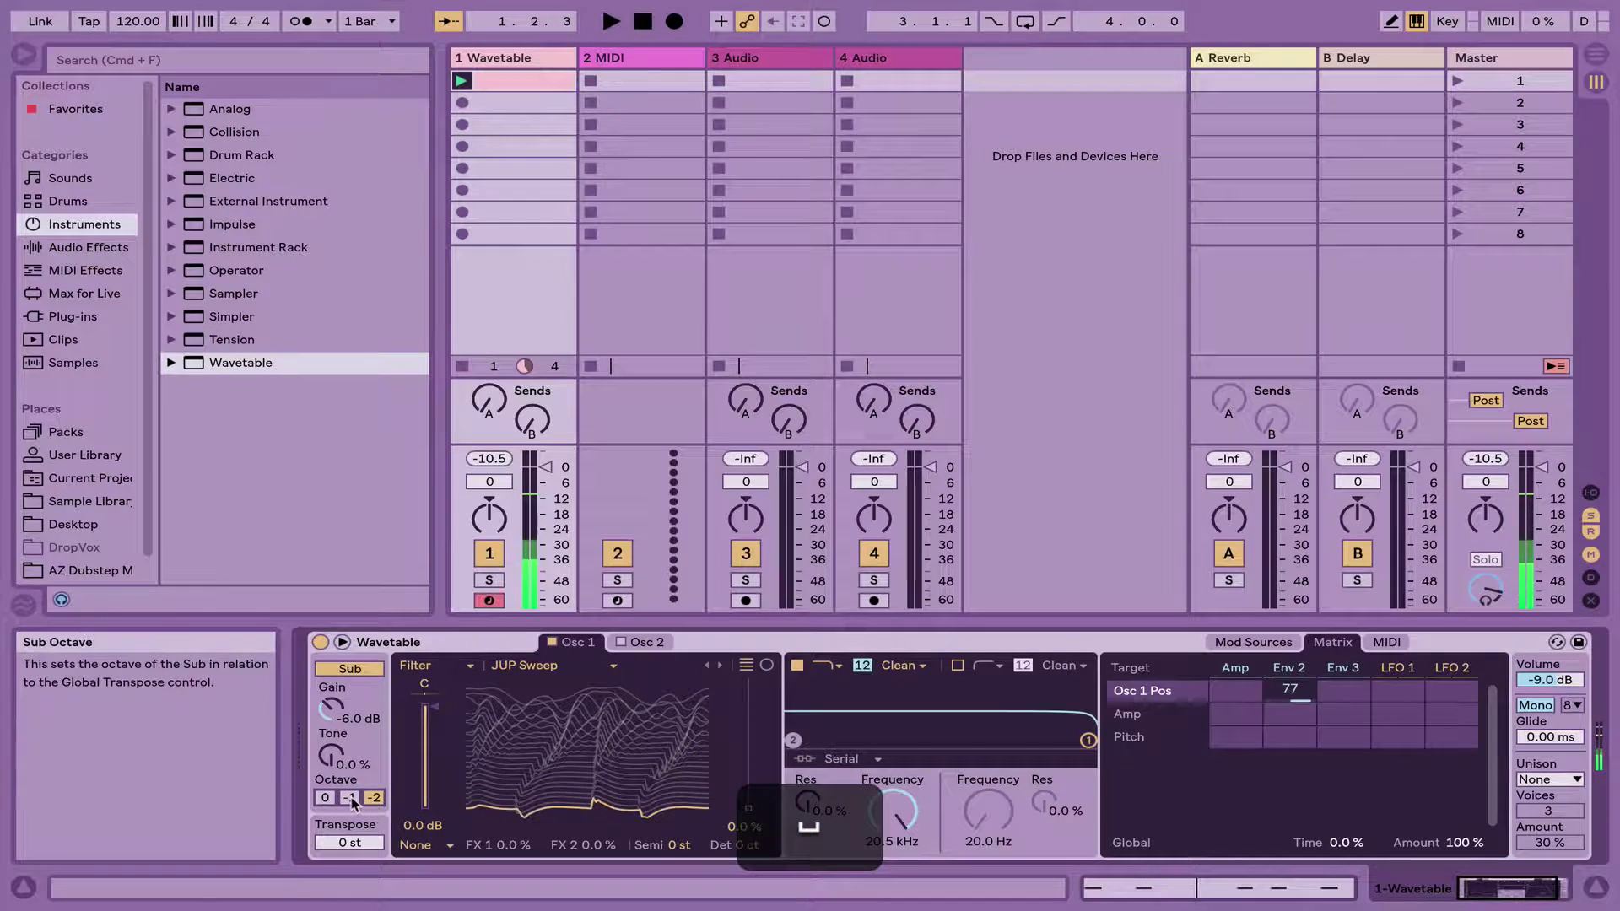
click(349, 798)
key(space)
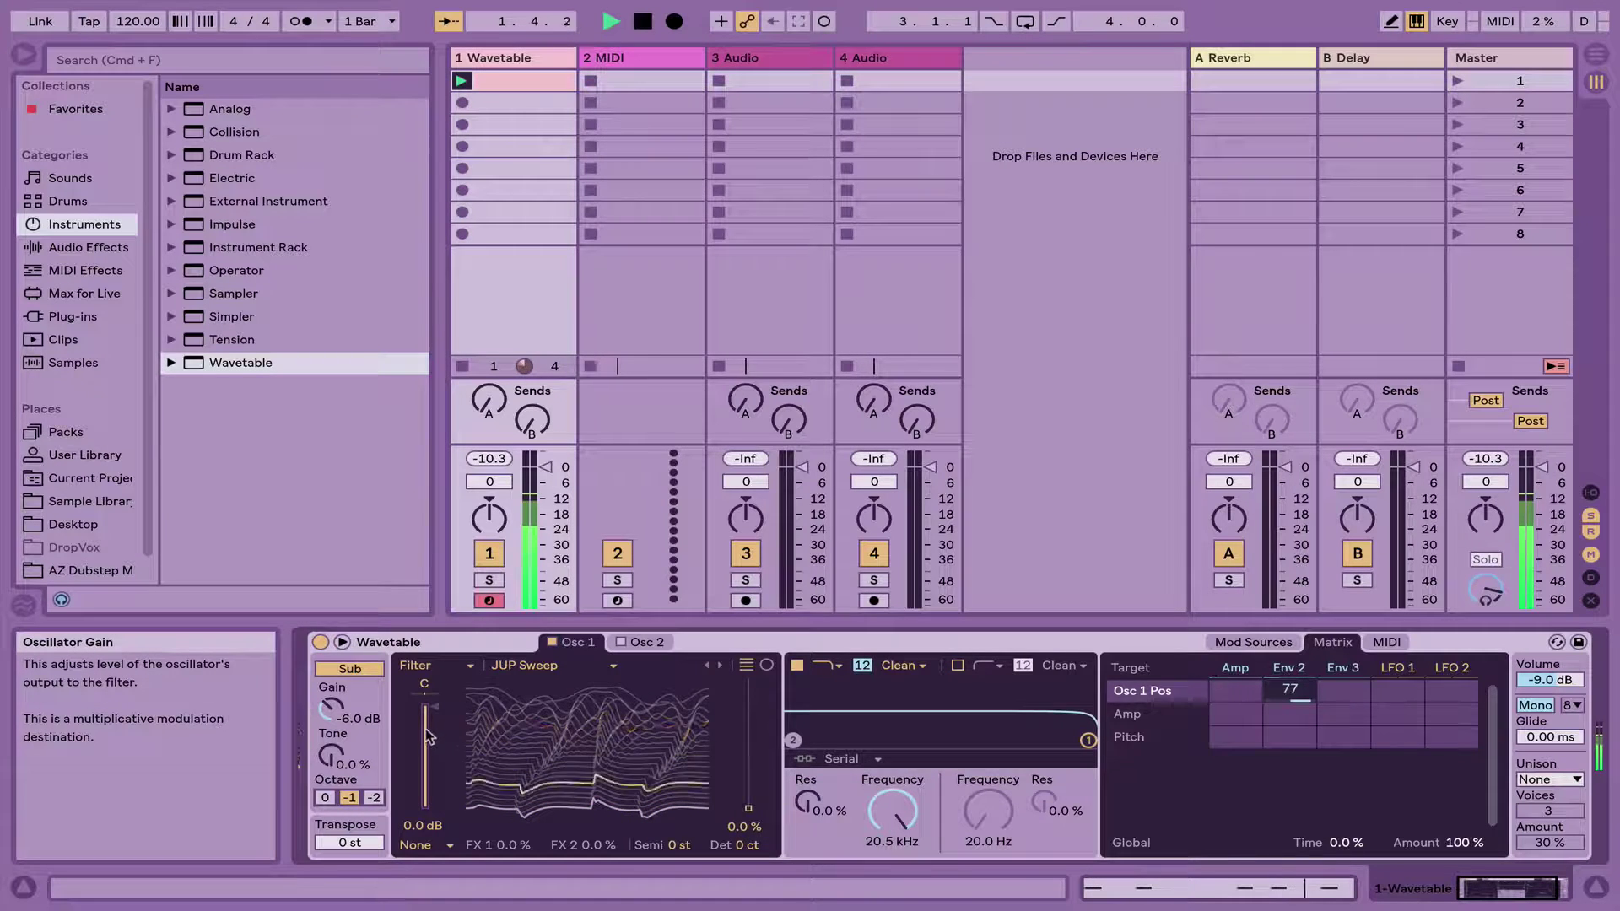
drag(424, 709, 425, 764)
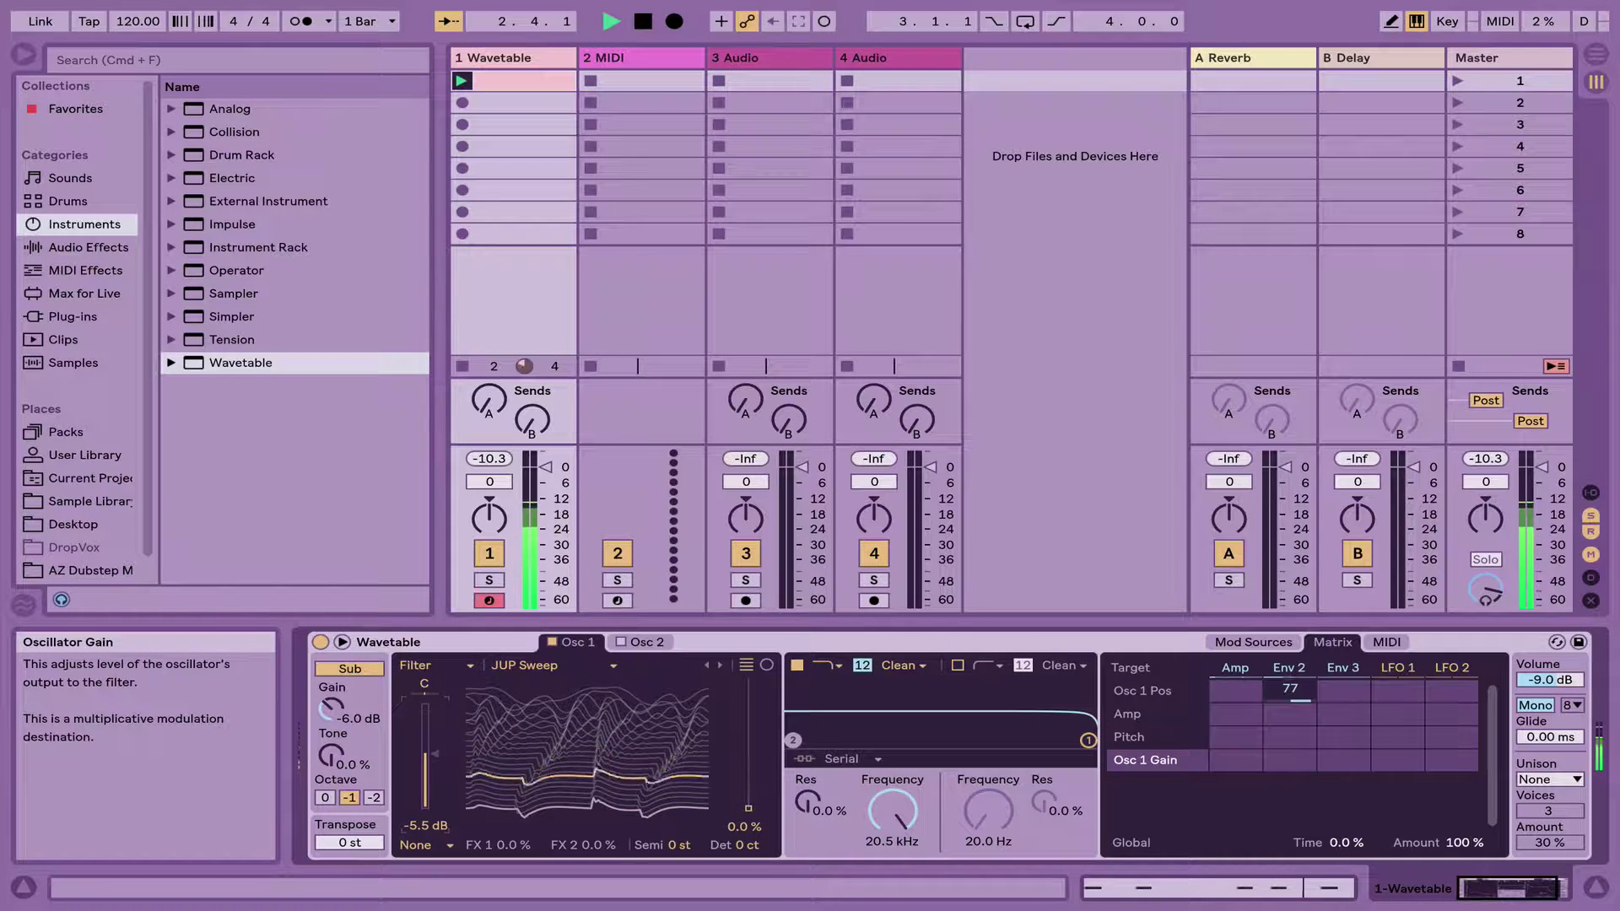
Raise the sub oscillator's tone to 27% and transpose Osc 1 by -12 semitones
drag(355, 752, 355, 730)
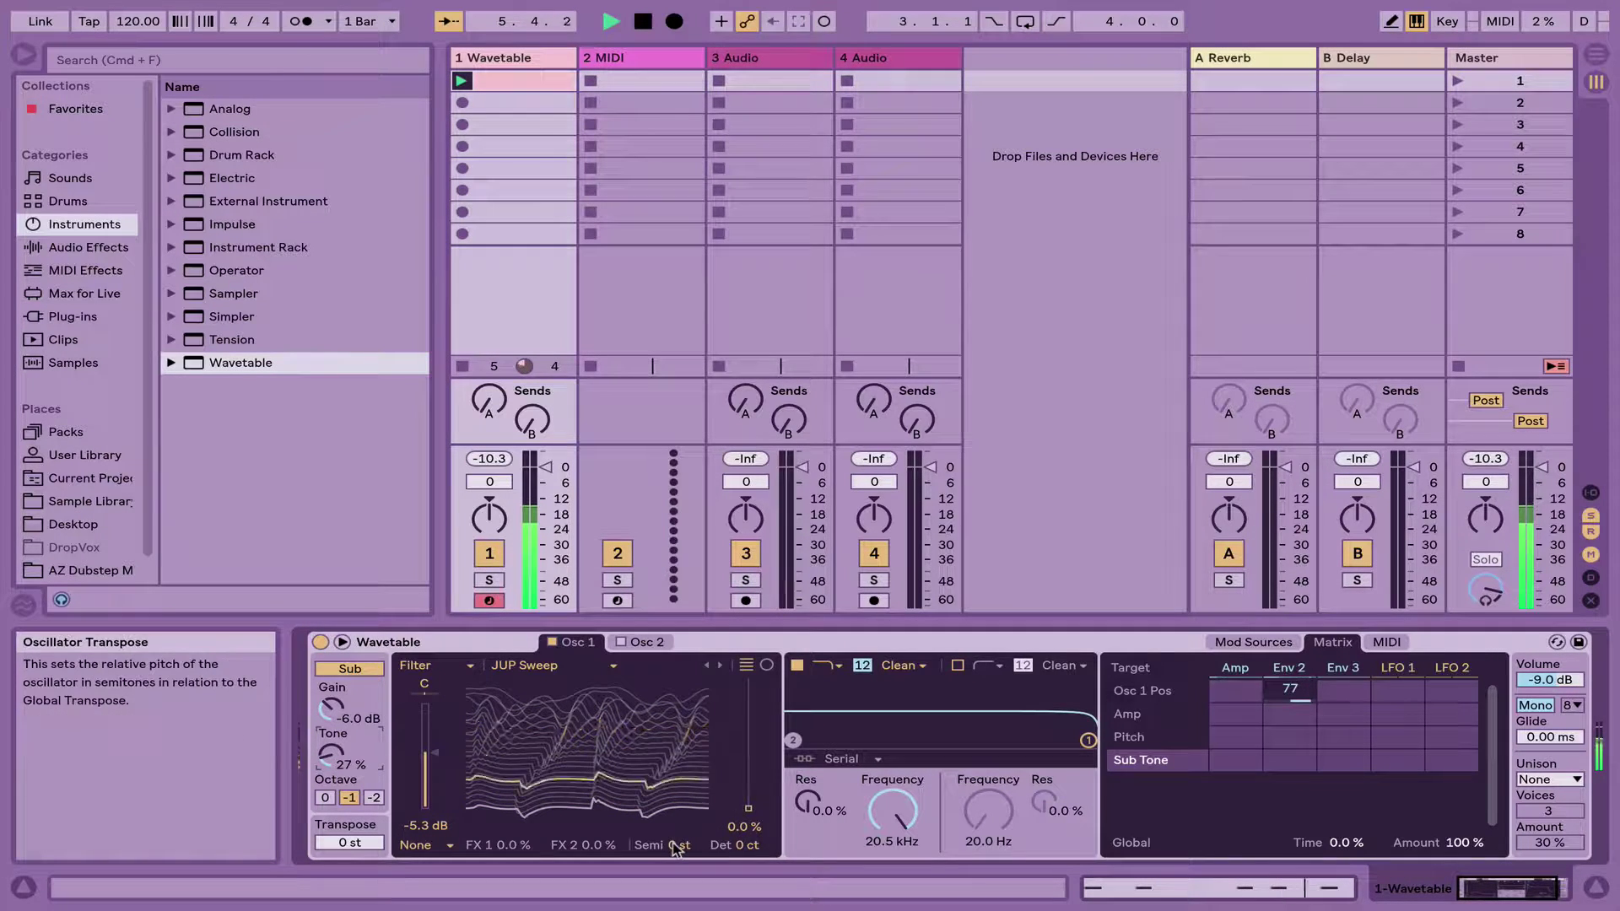
text(-12)
key(Return)
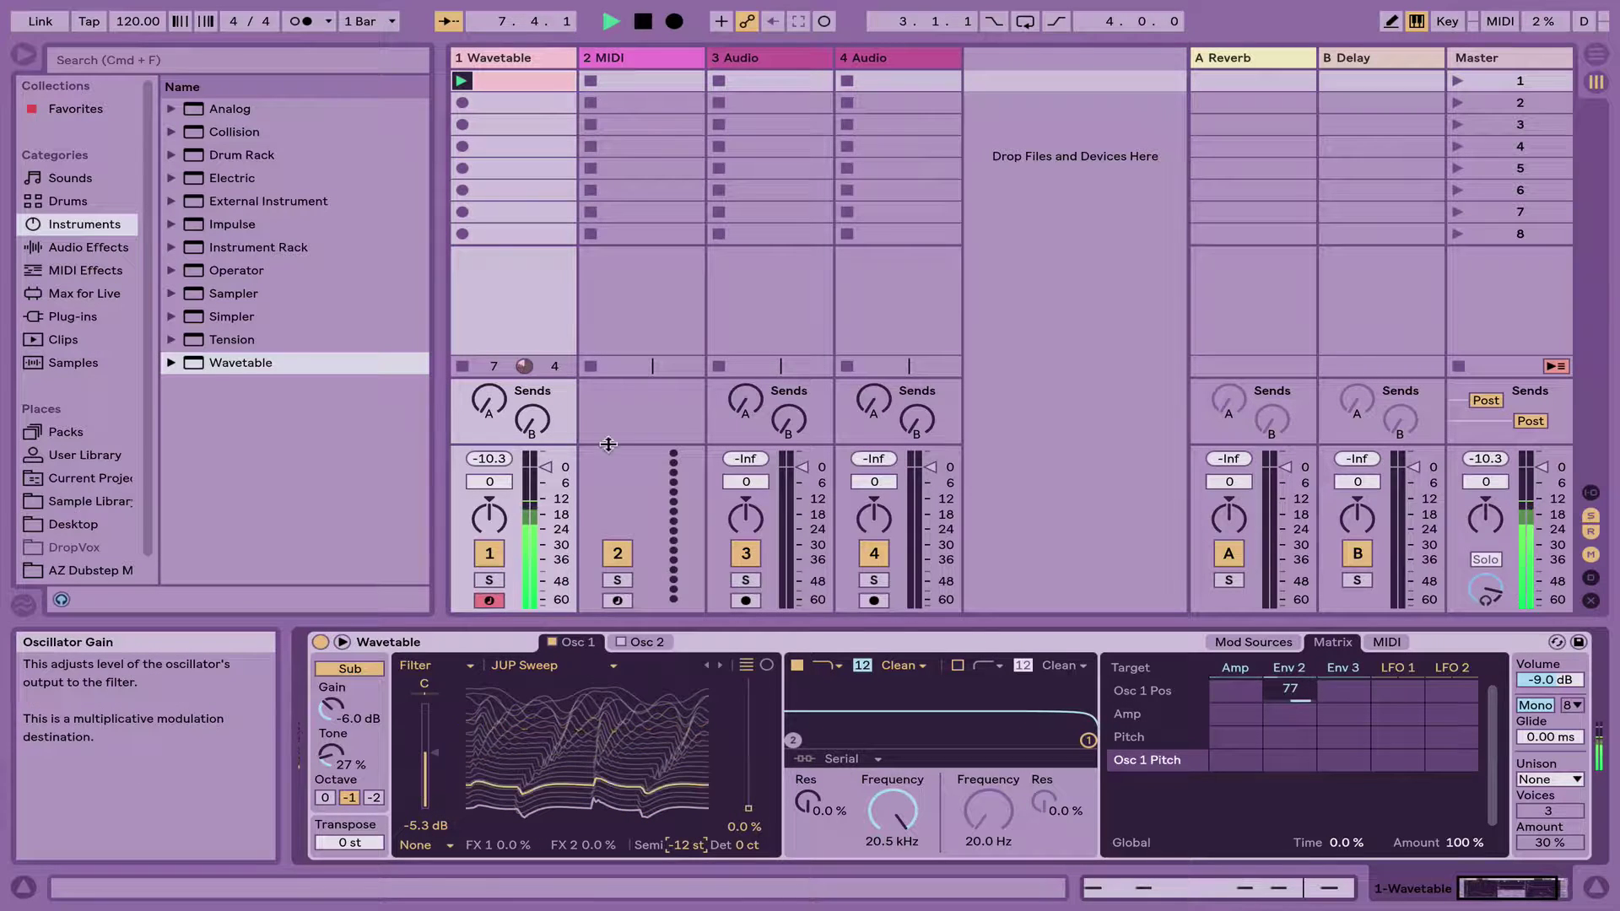
Open the bassline clip, try all its notes an octave lower at D#1 and move them back up to D#2
double_click(516, 80)
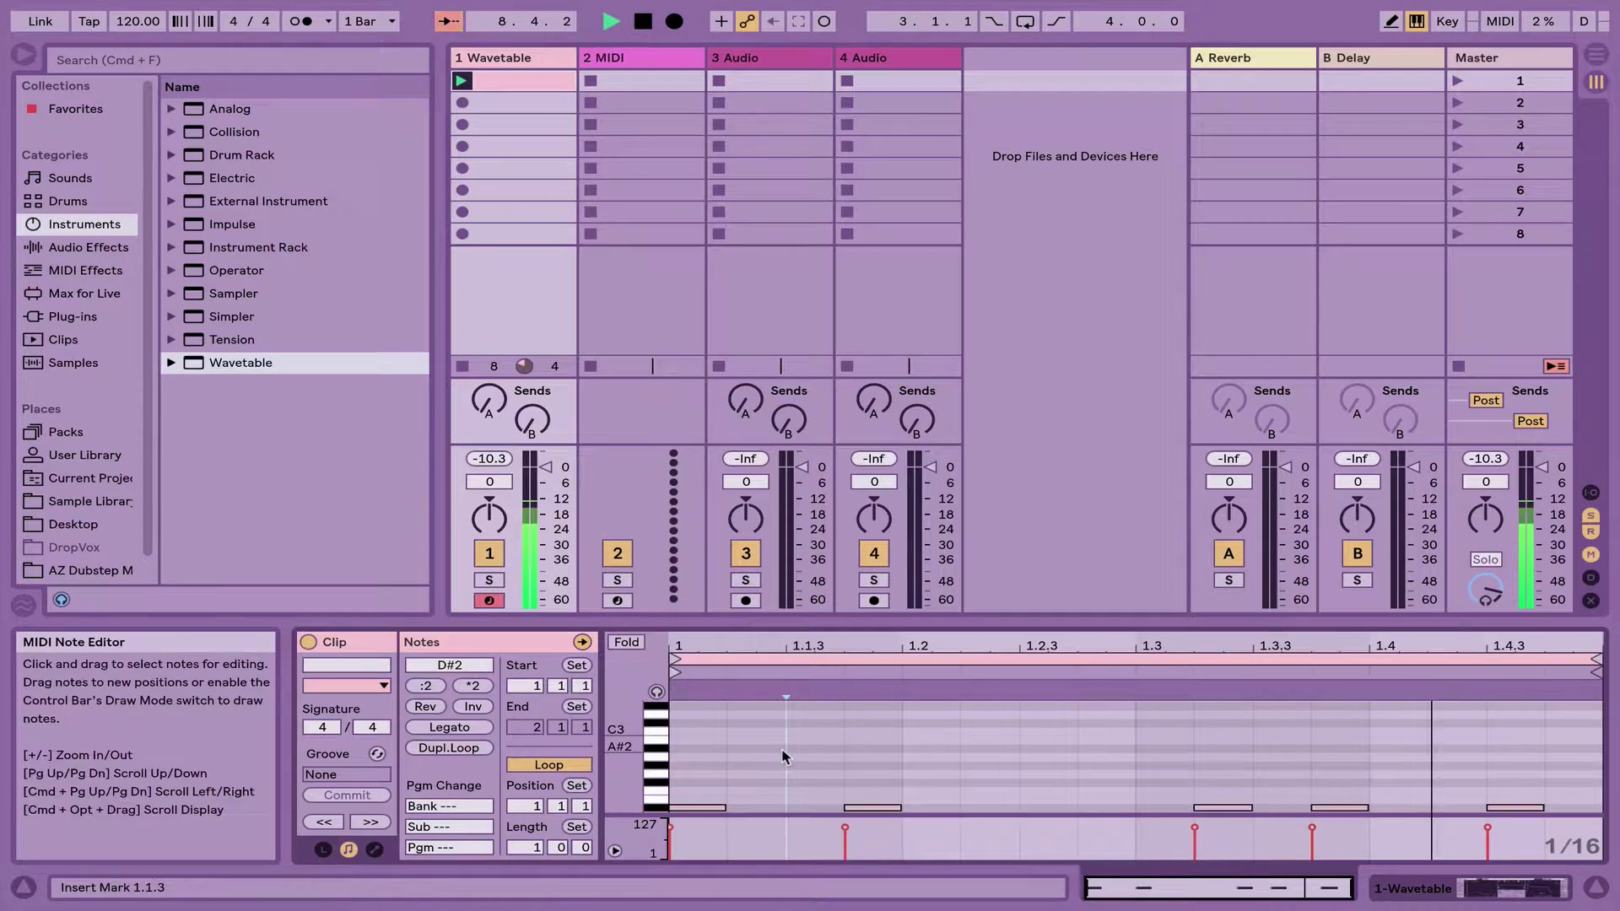
key(shift+super+Down)
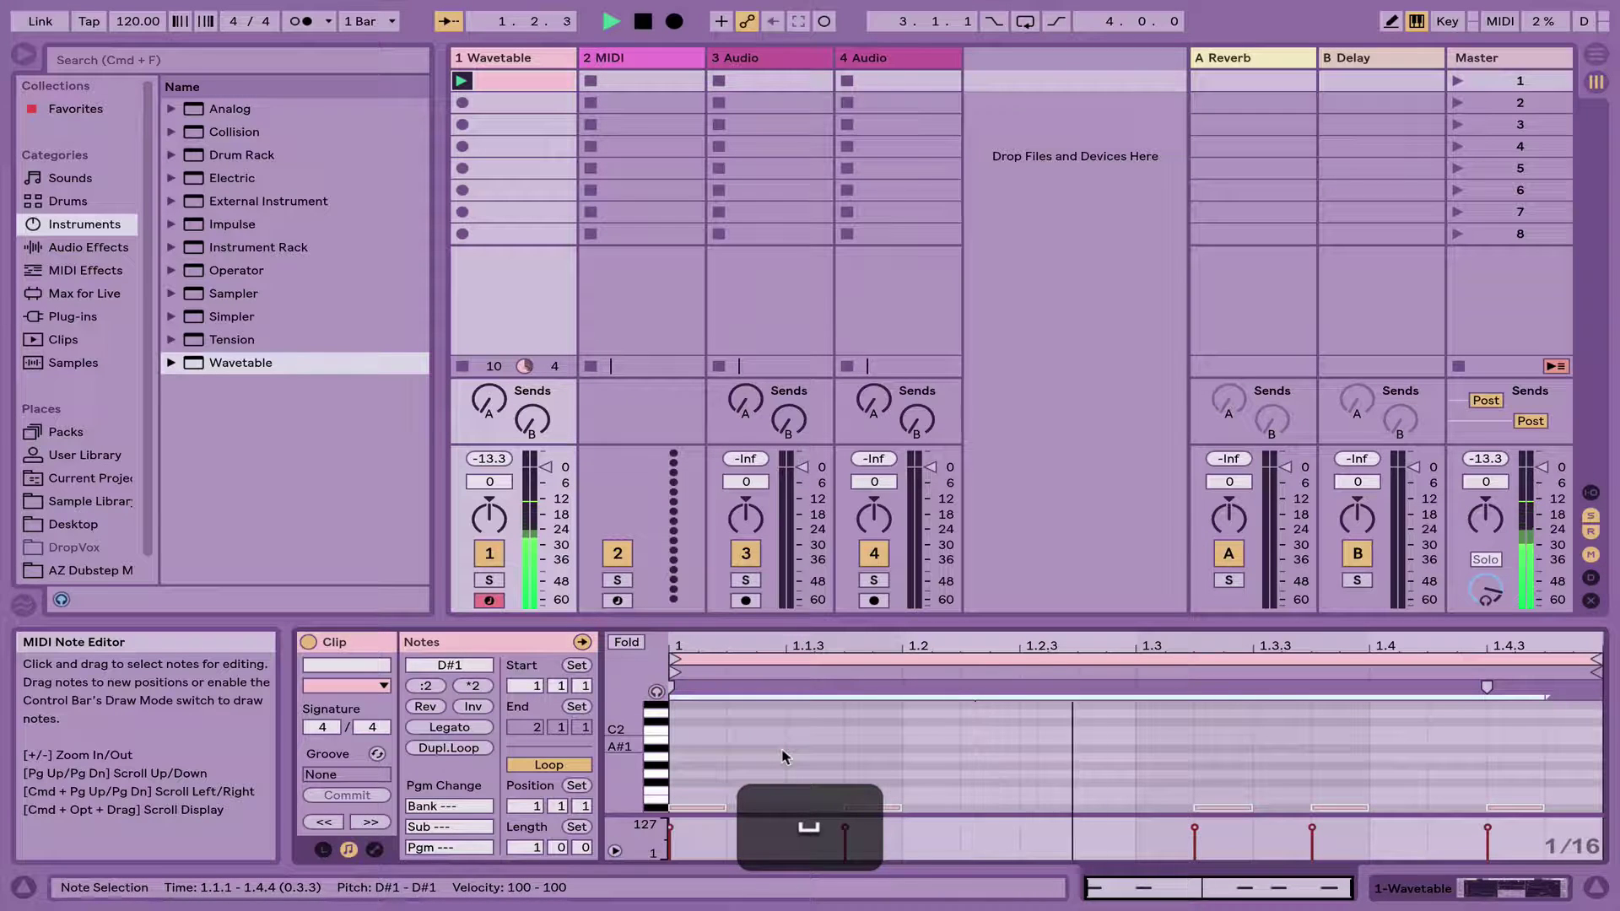
key(space)
key(shift+Up)
key(space)
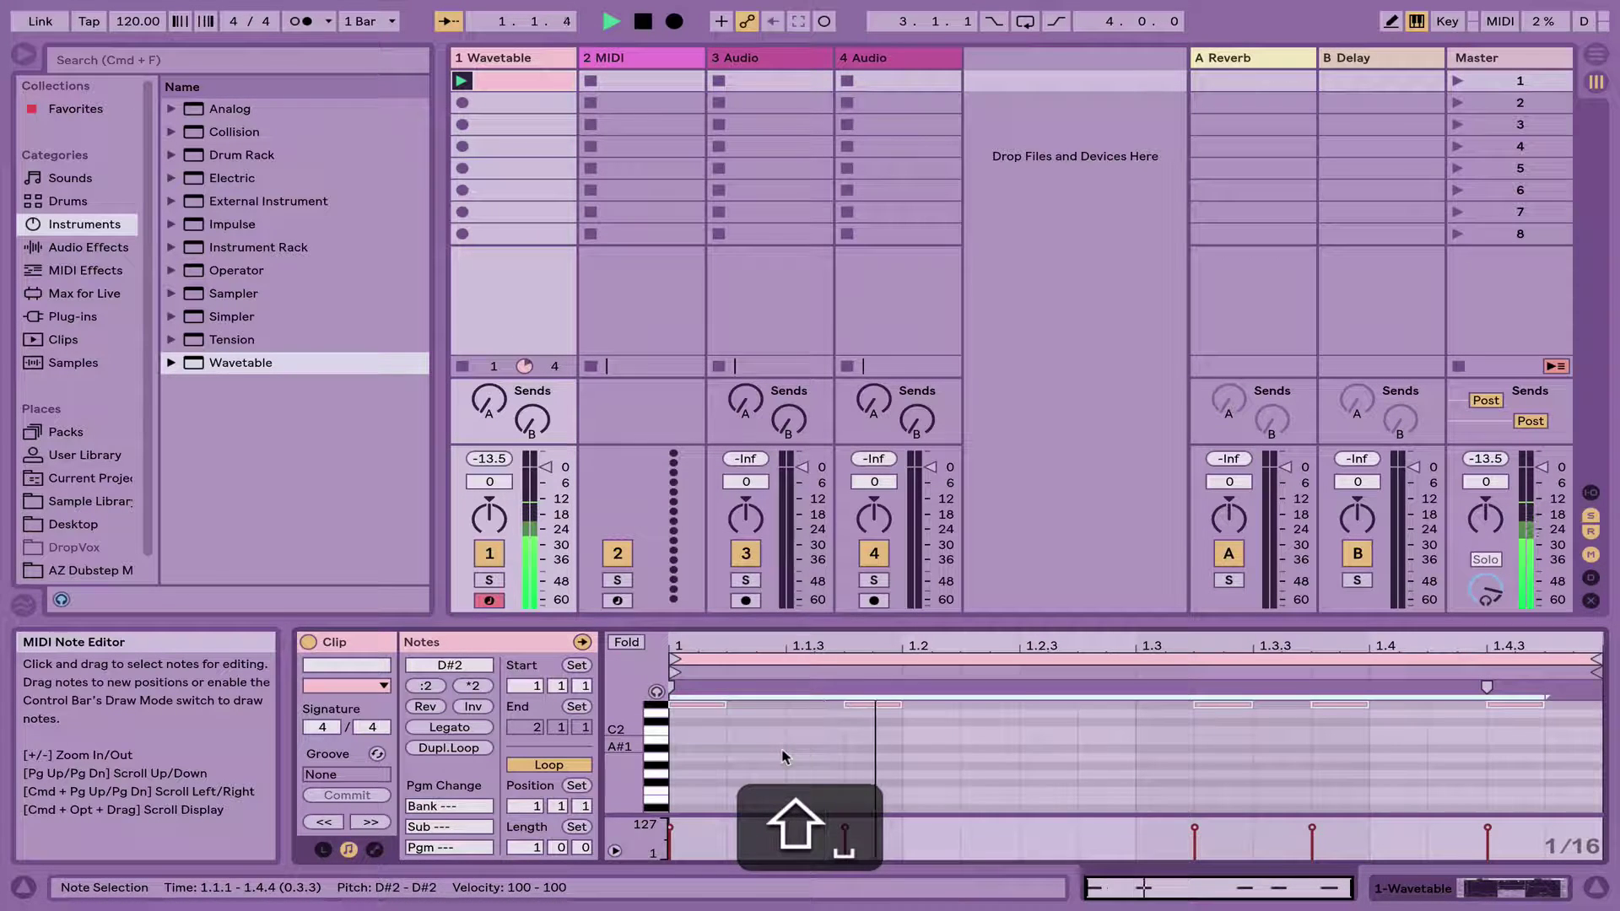
key(shift+space)
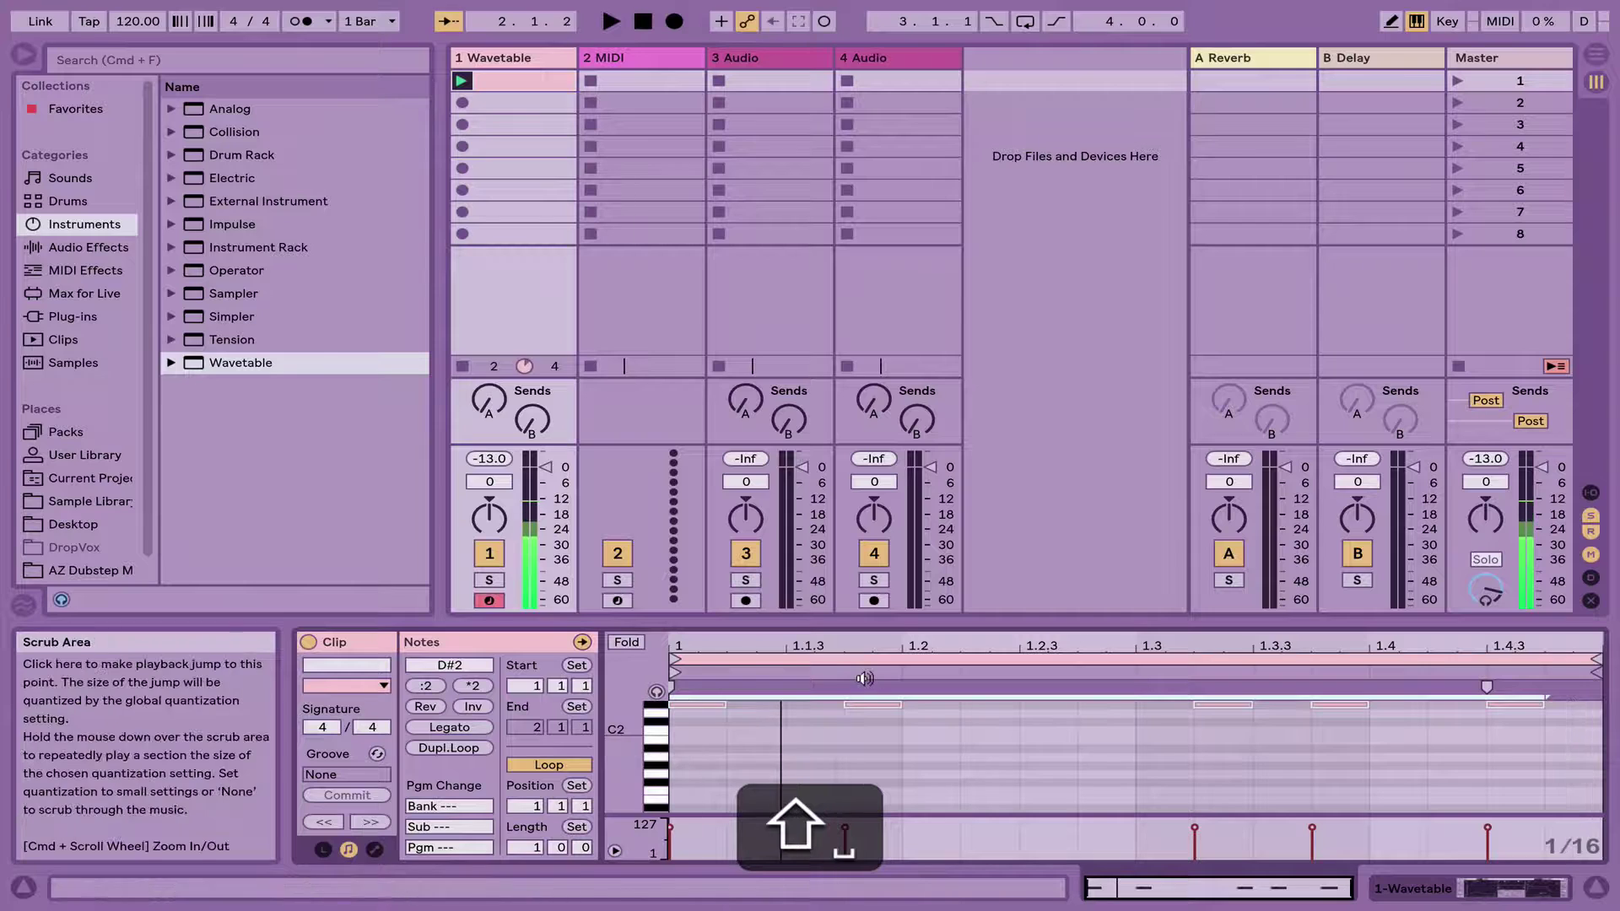
Duplicate the clip's loop to two bars and raise the second bar's notes to G2, checking in playback
key(super+a)
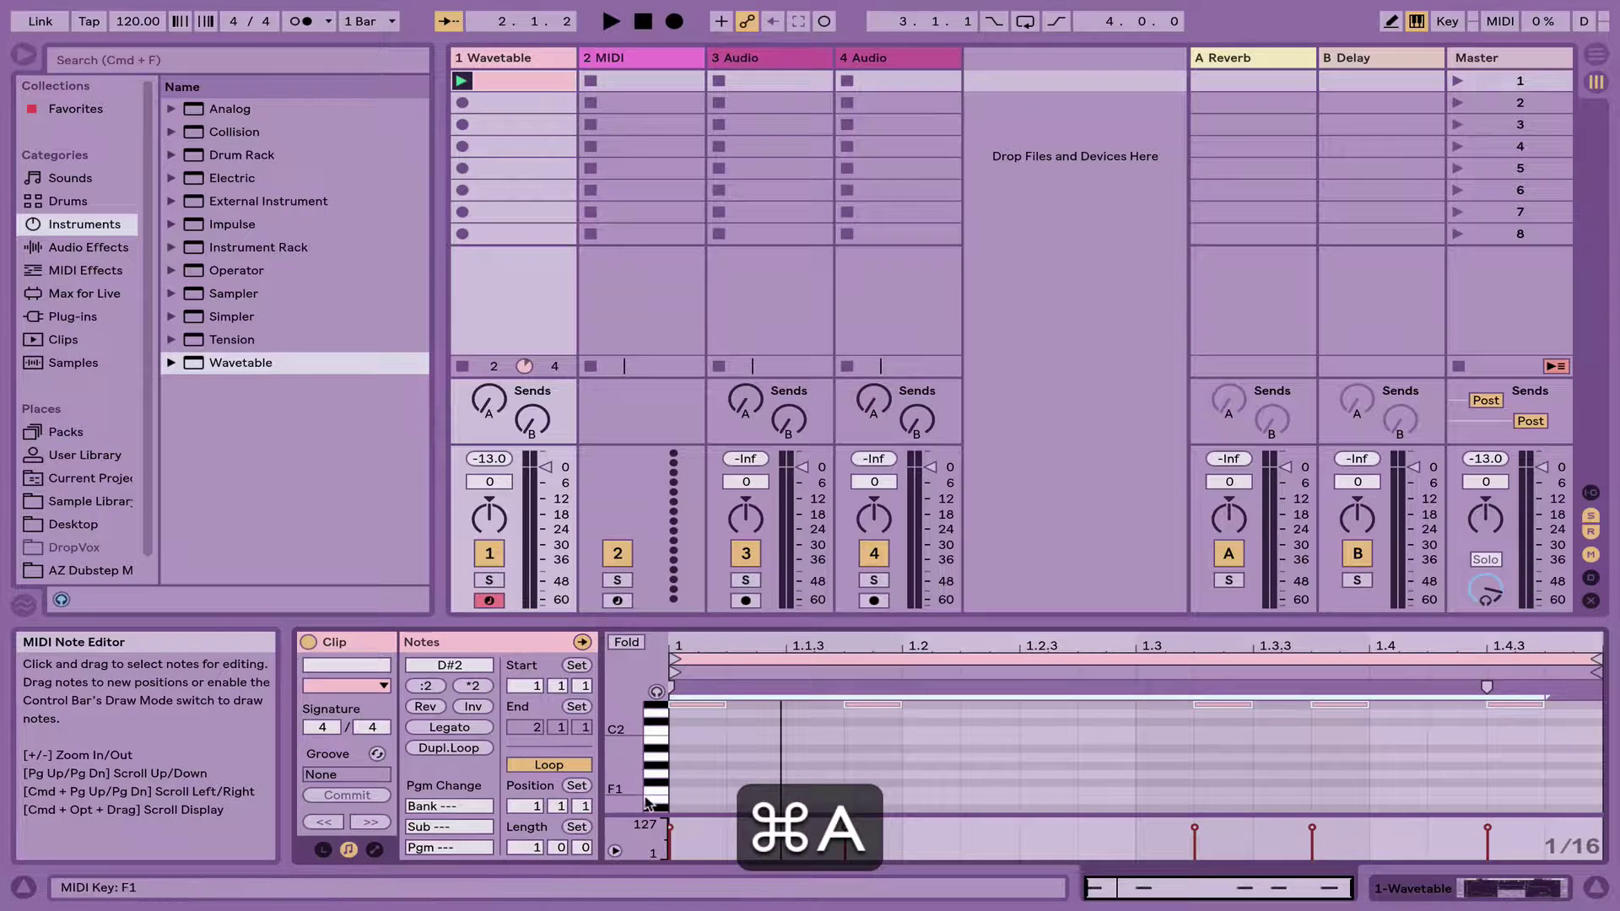
click(463, 751)
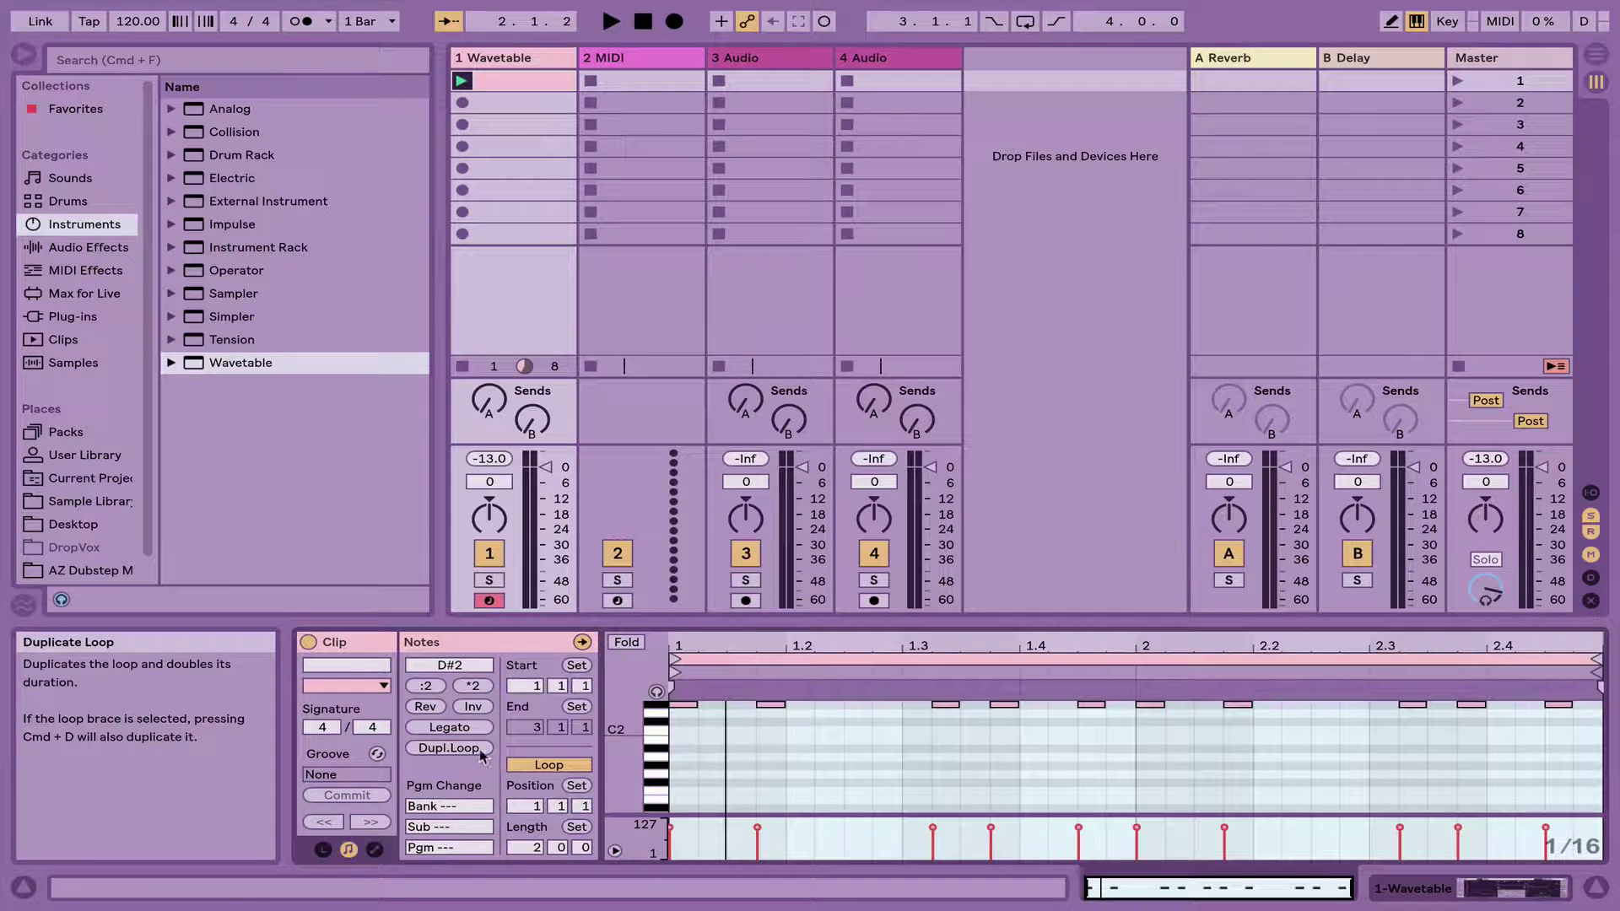
drag(1137, 749, 1590, 743)
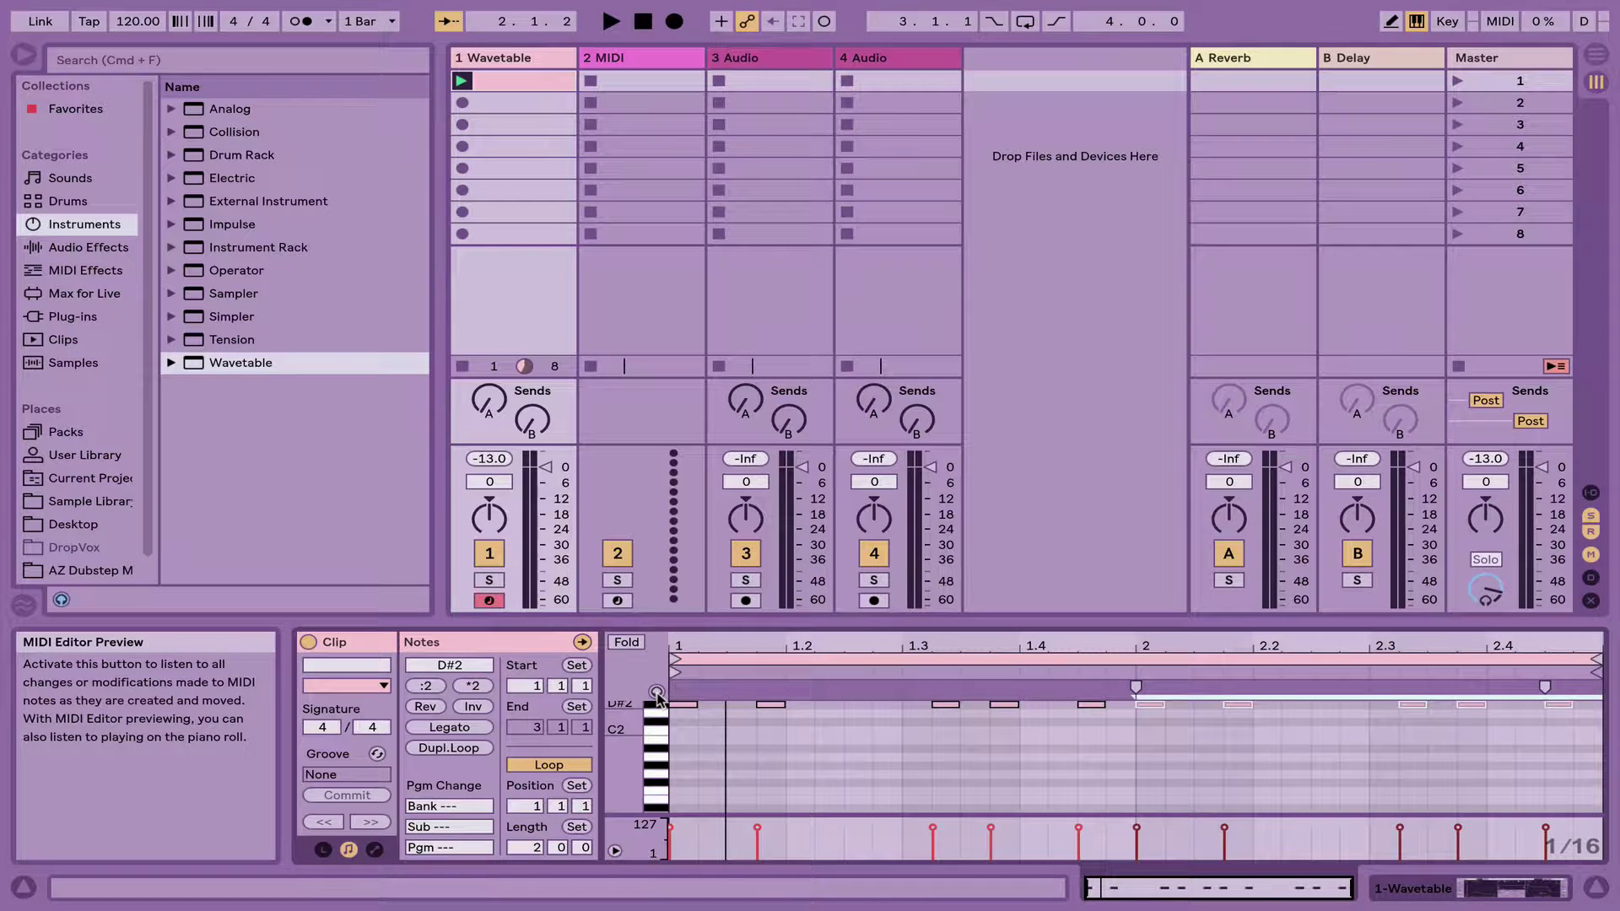
key(Up)
key(Up)
key(Up)
key(Up)
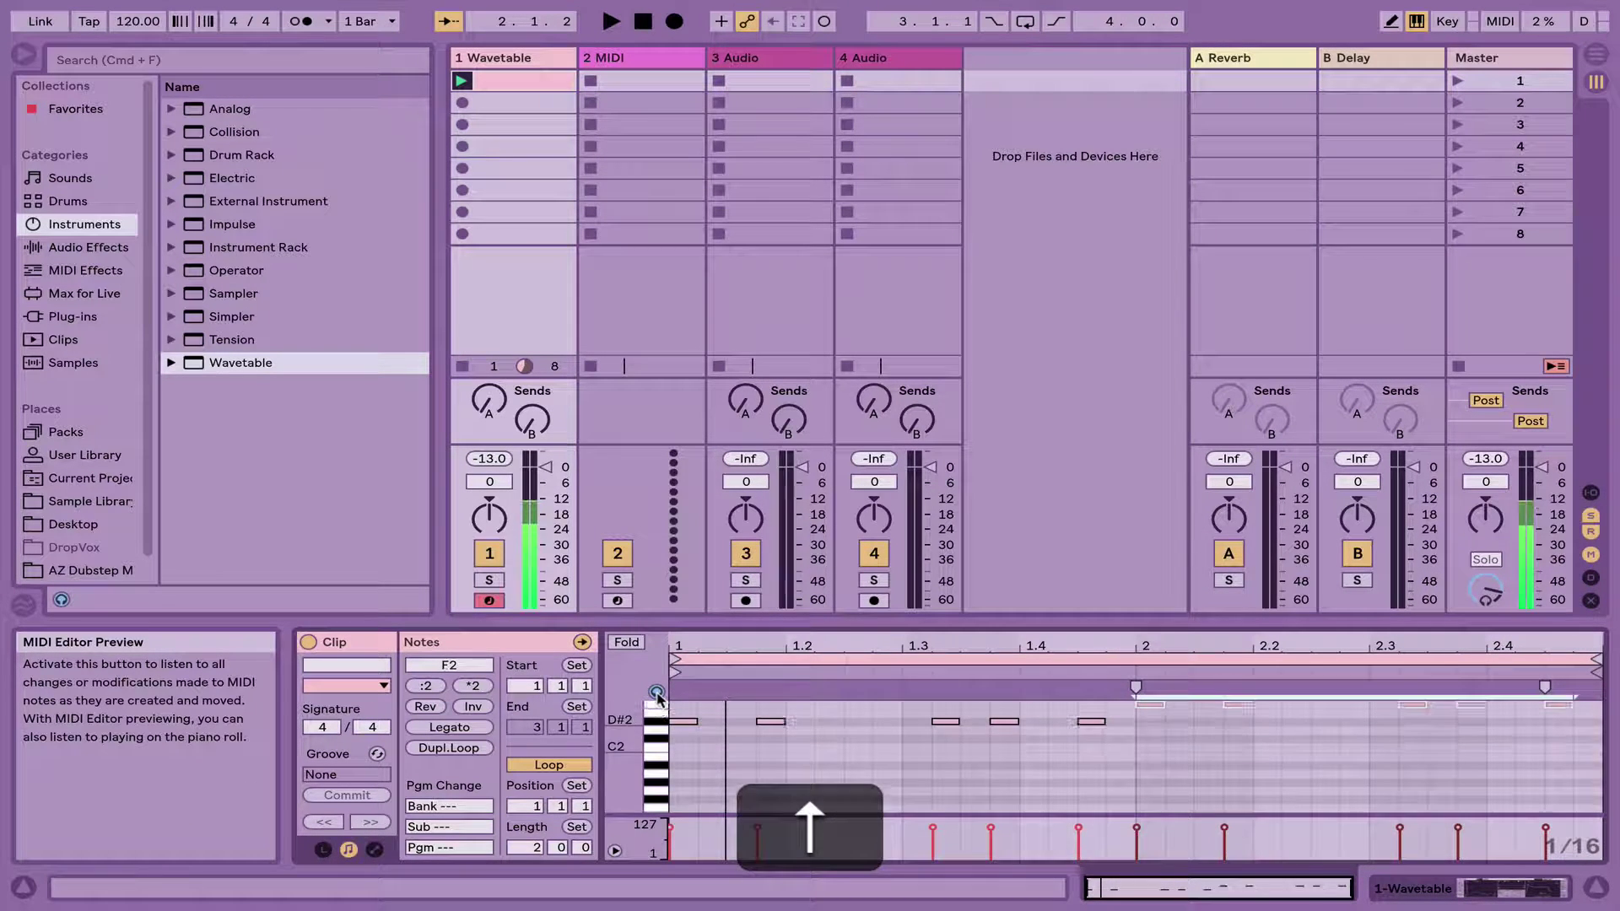
key(space)
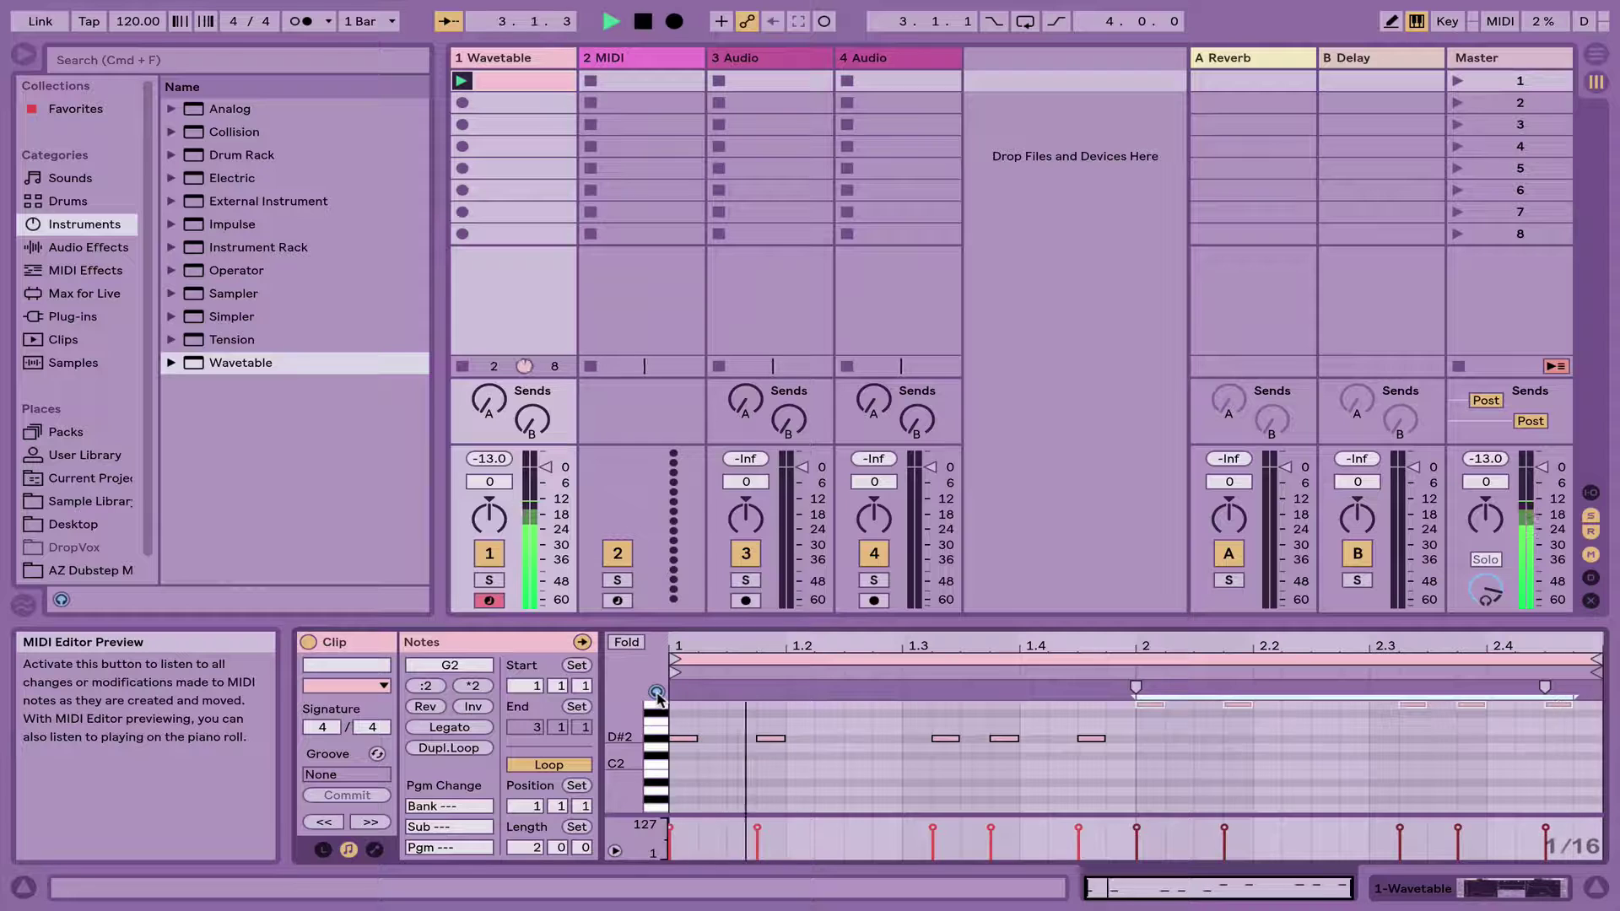
key(space)
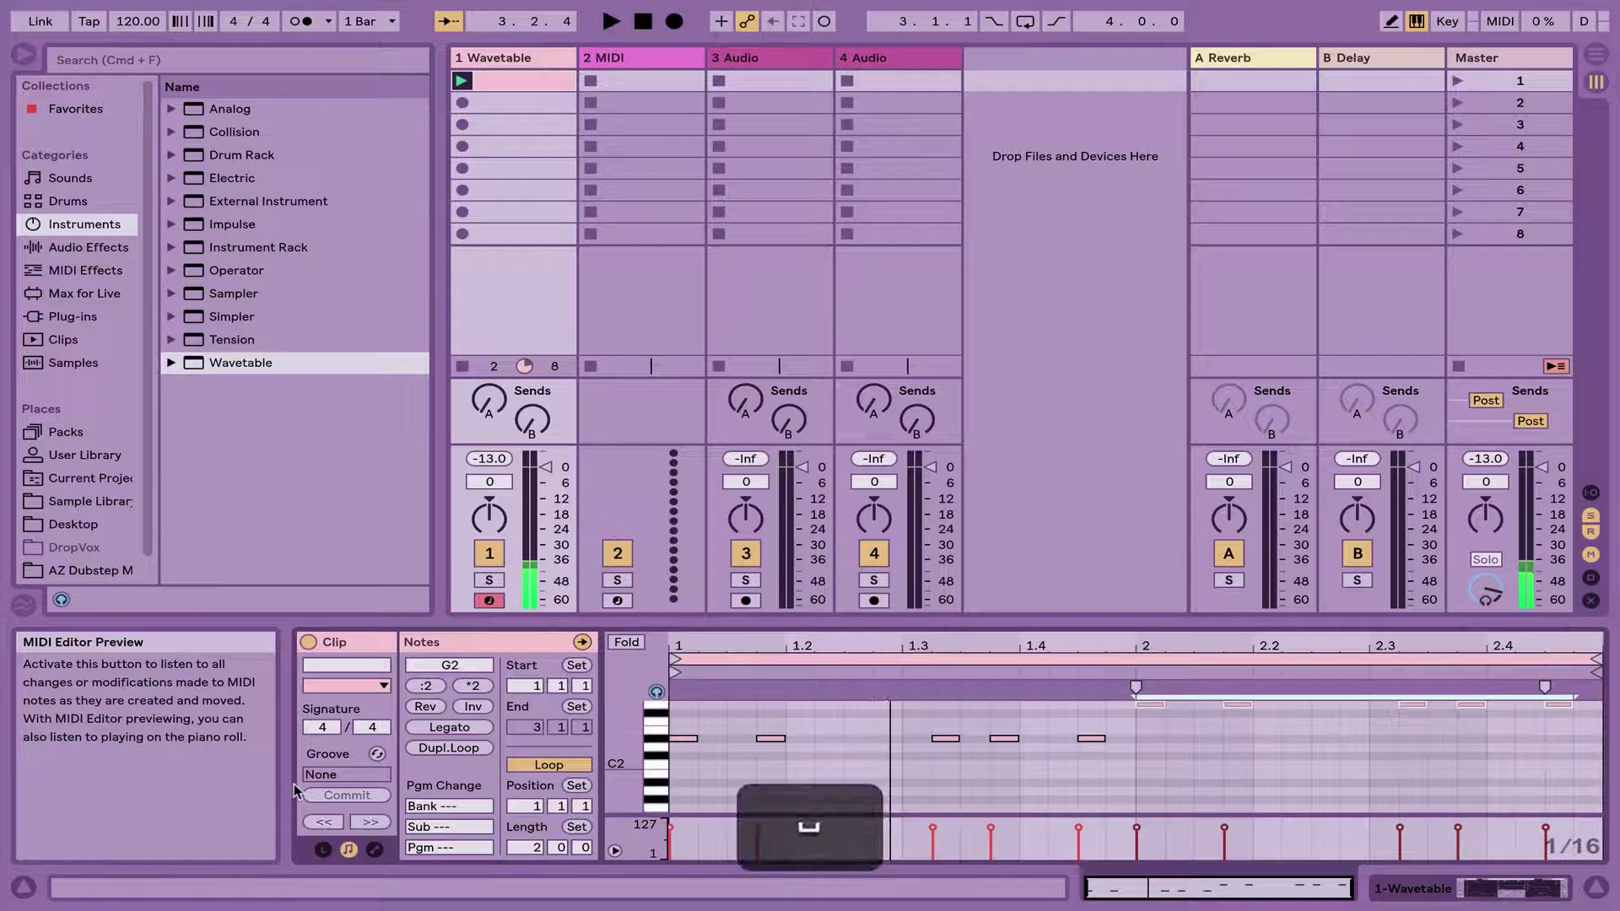
Duplicate the loop to four bars and raise the third bar's notes by three semitones
click(449, 748)
drag(1127, 768, 1591, 700)
key(Up)
key(Up)
key(Up)
Raise the fourth bar's notes to A#2
click(1375, 732)
key(Up)
key(Up)
key(Up)
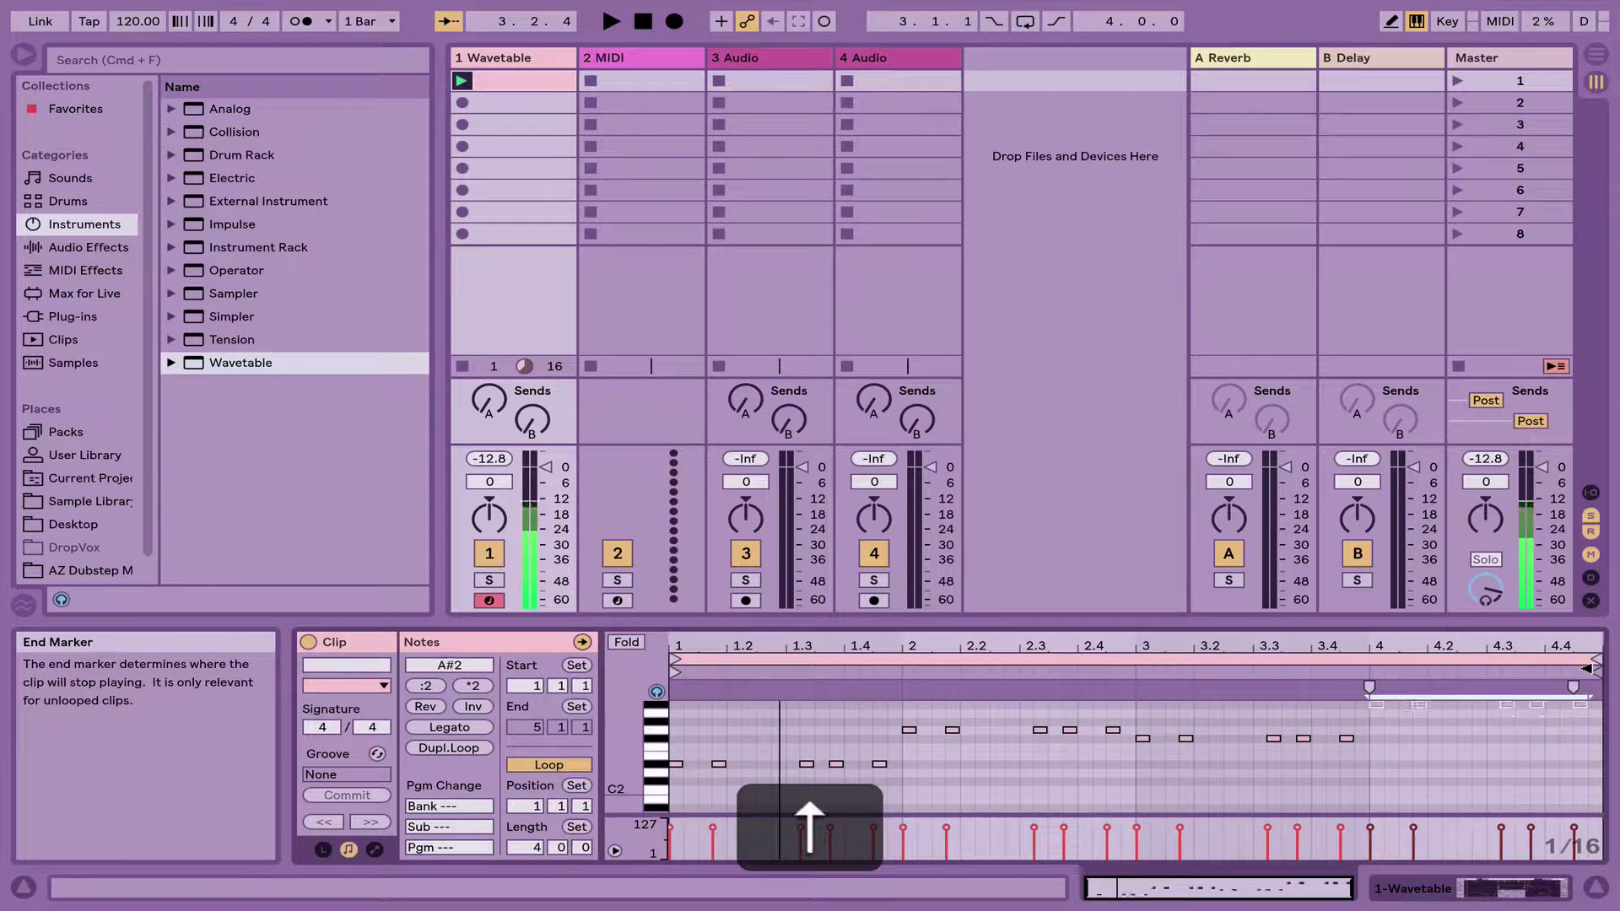
Play back the four-bar bassline and return to the Wavetable device
key(space)
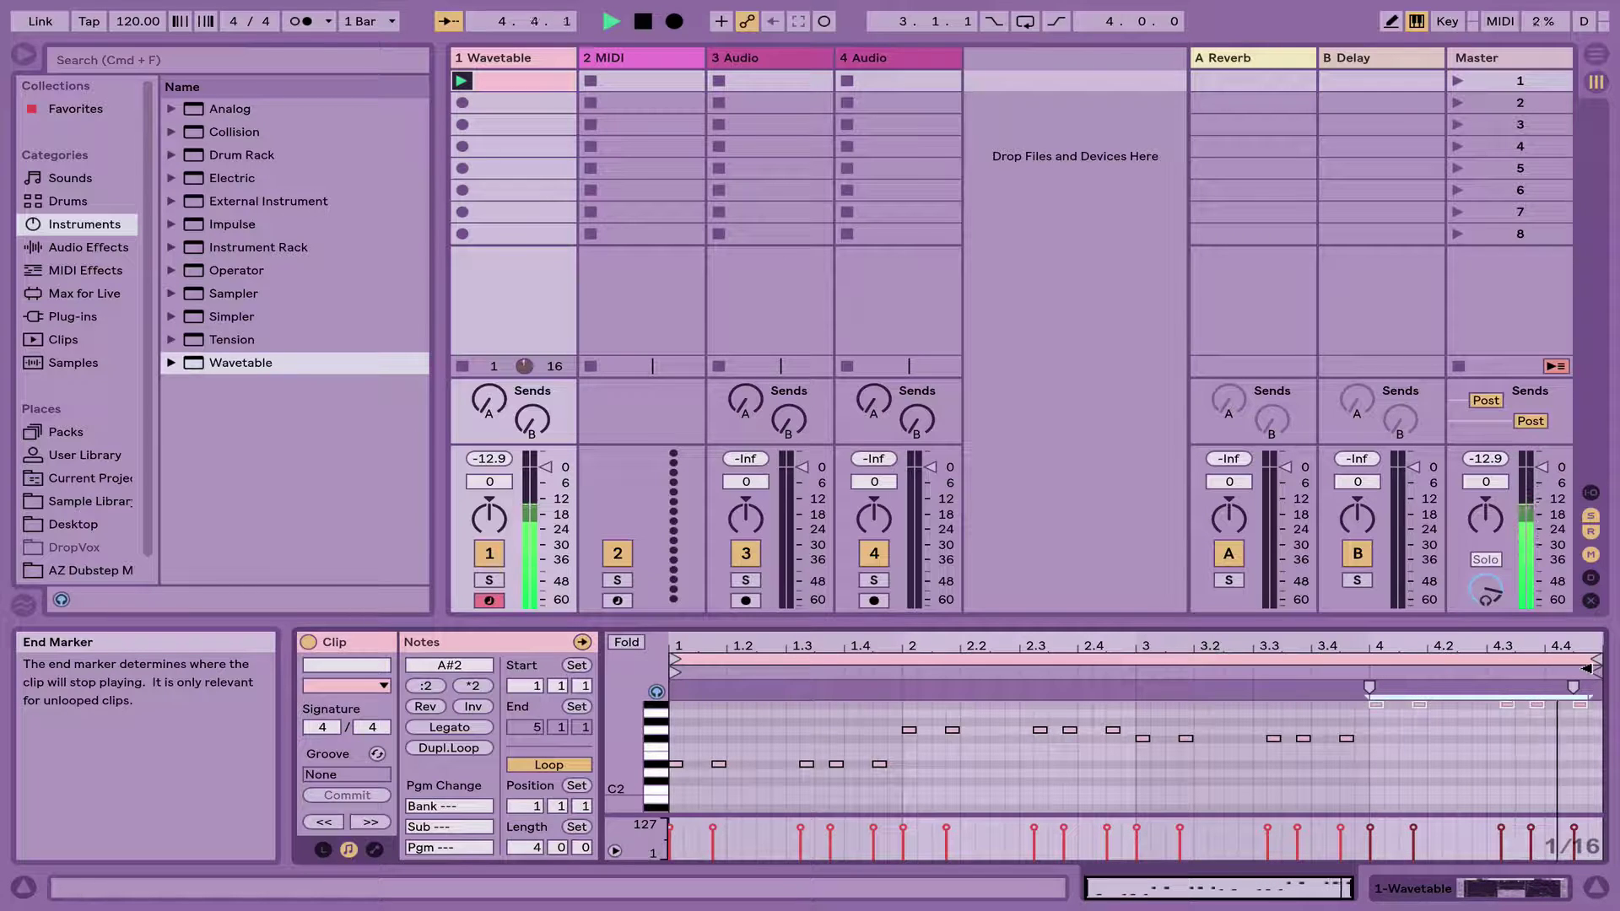
key(space)
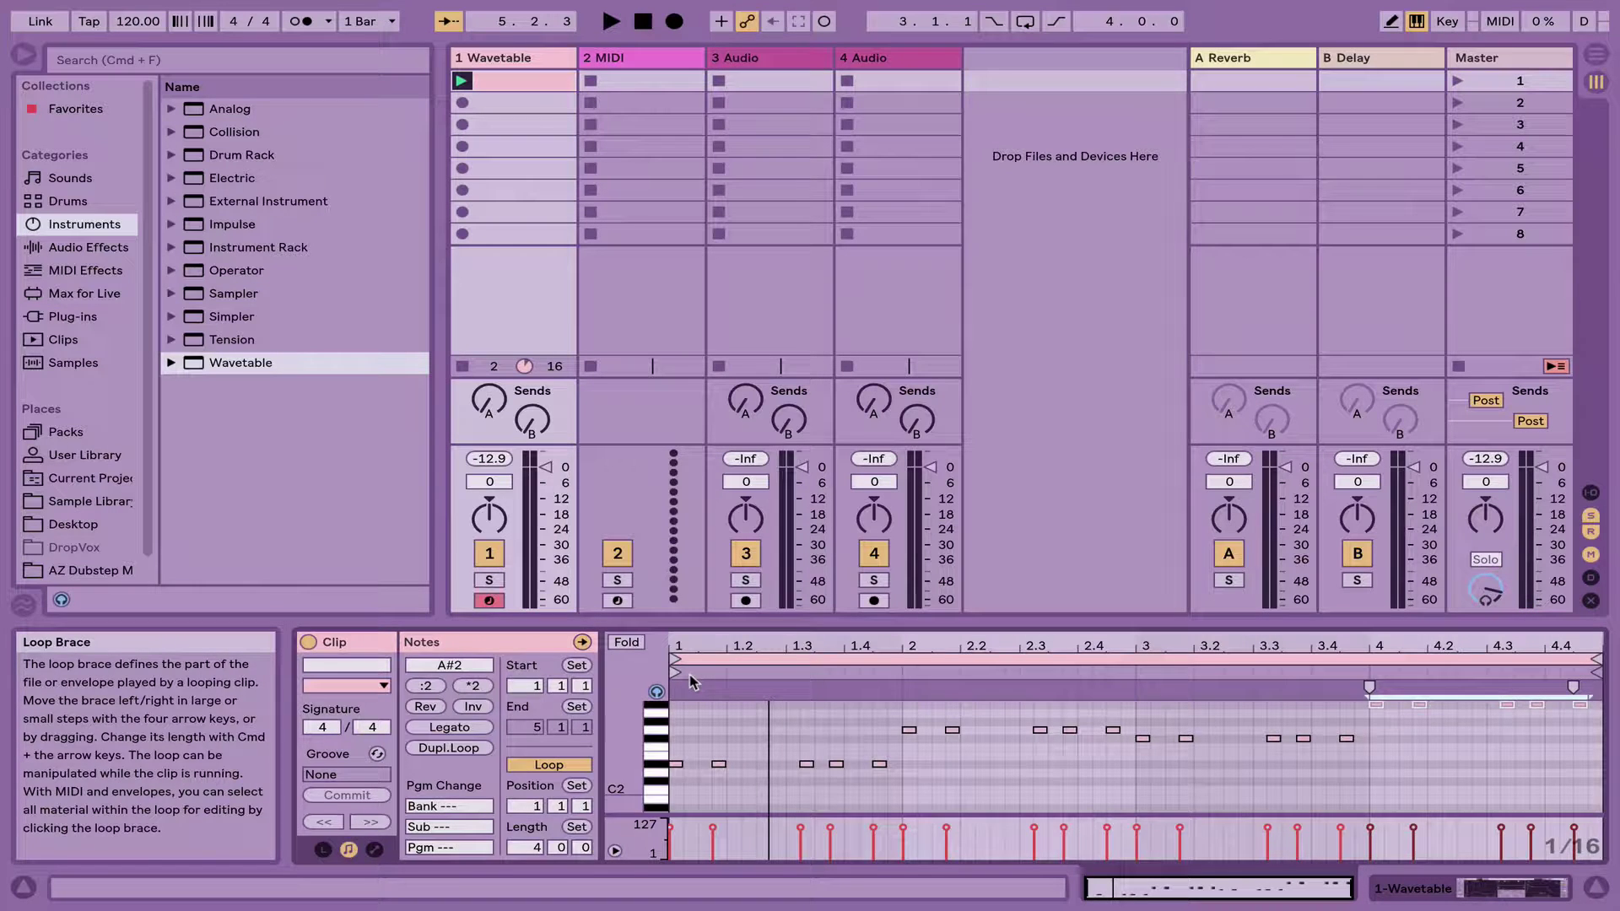
key(shift+Tab)
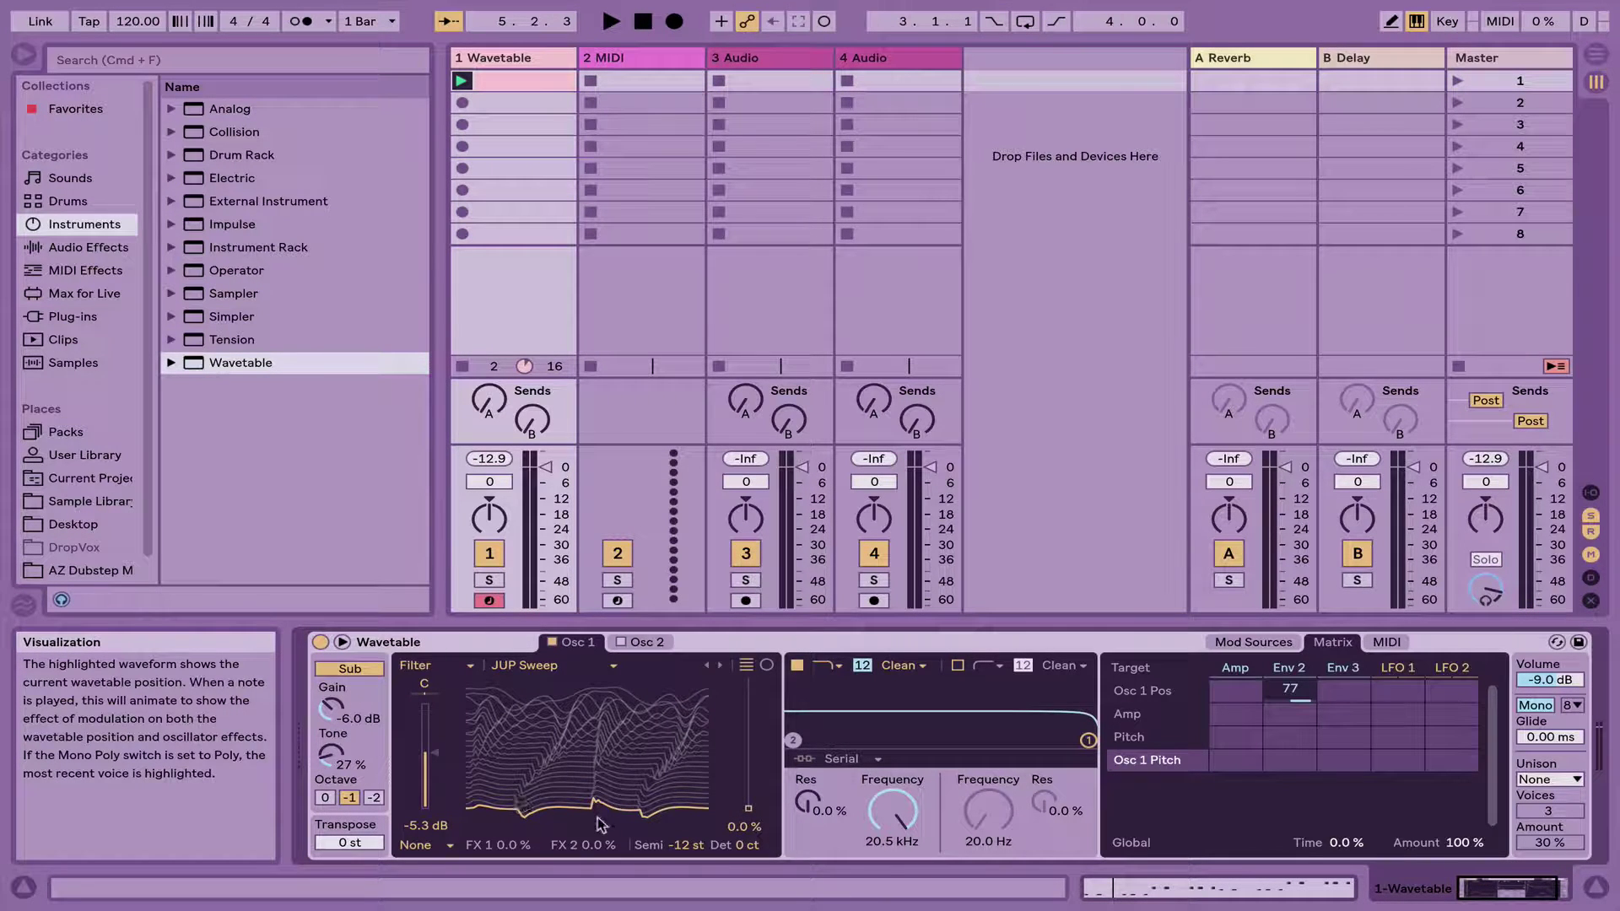
With the clip playing, set filter 1 to the MS2 circuit at 1.17 kHz with 29% resonance and 3.19 dB drive
key(space)
drag(892, 810, 892, 848)
drag(807, 805, 807, 784)
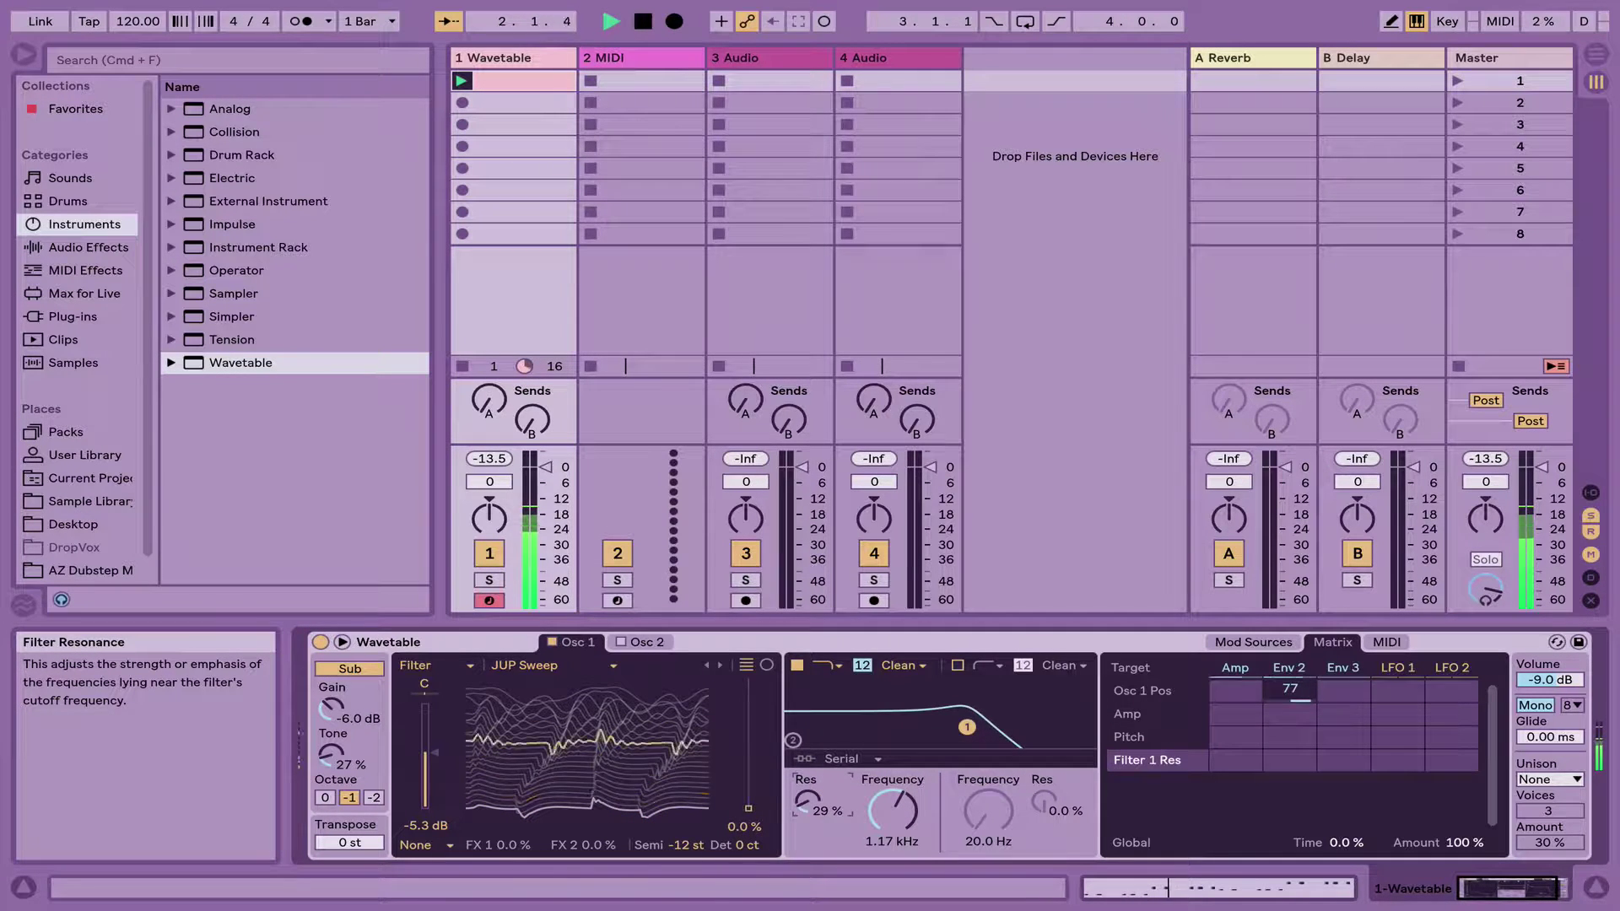
click(904, 667)
click(899, 704)
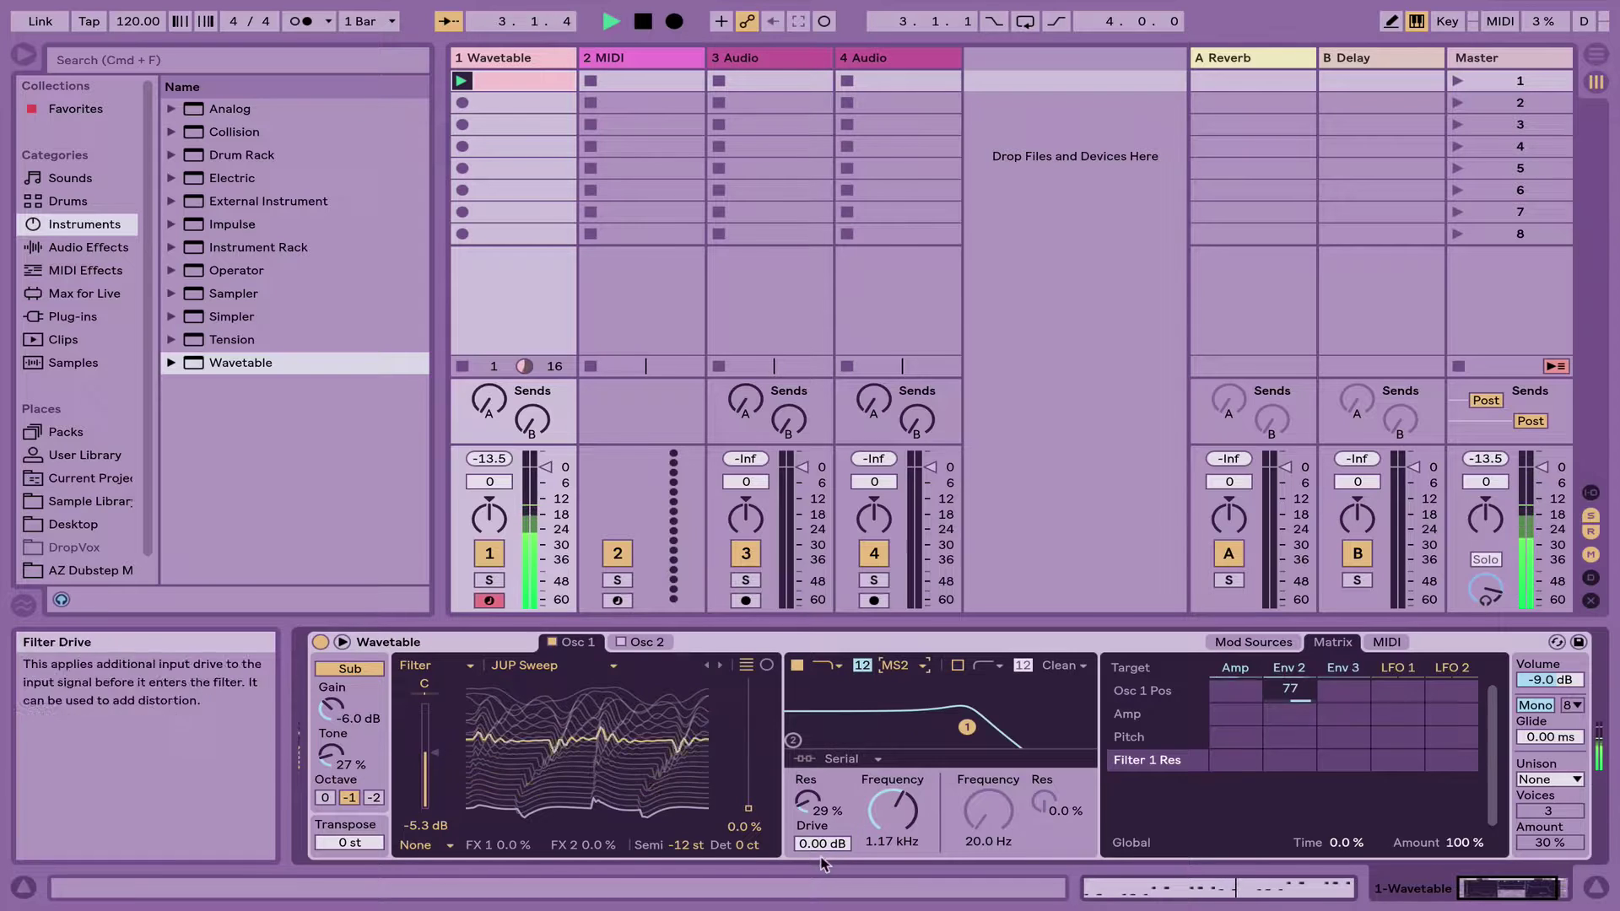
drag(820, 844, 820, 831)
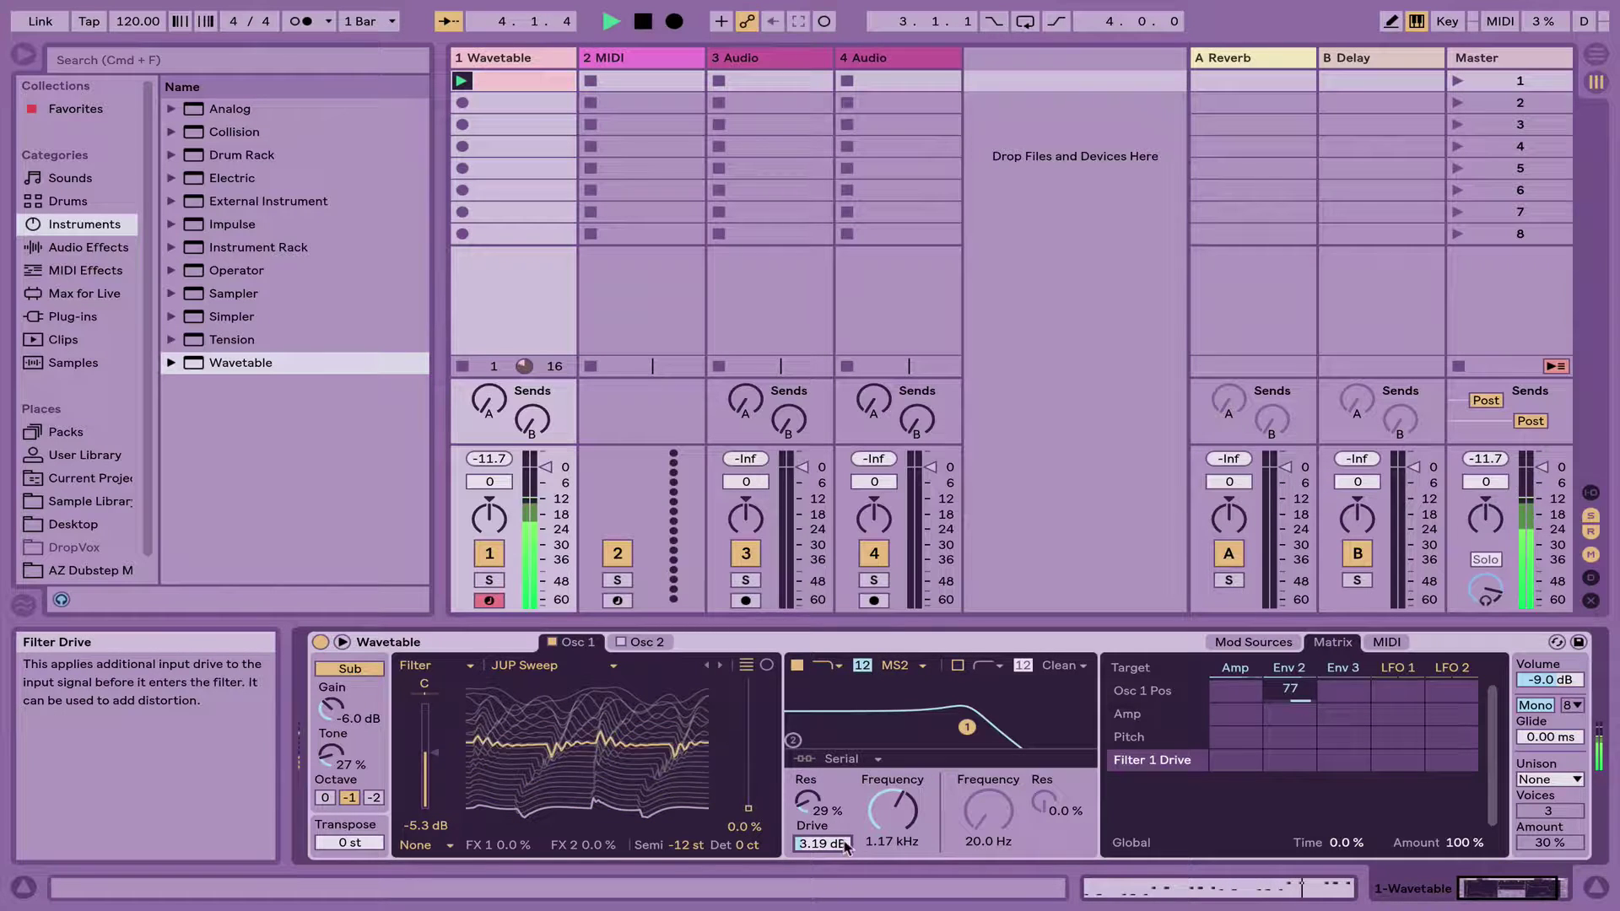
Reset filter 1's resonance to 0%, lower its frequency to 133 Hz, and modulate the frequency with Env 2 at 100
click(893, 810)
double_click(807, 801)
drag(893, 810, 893, 831)
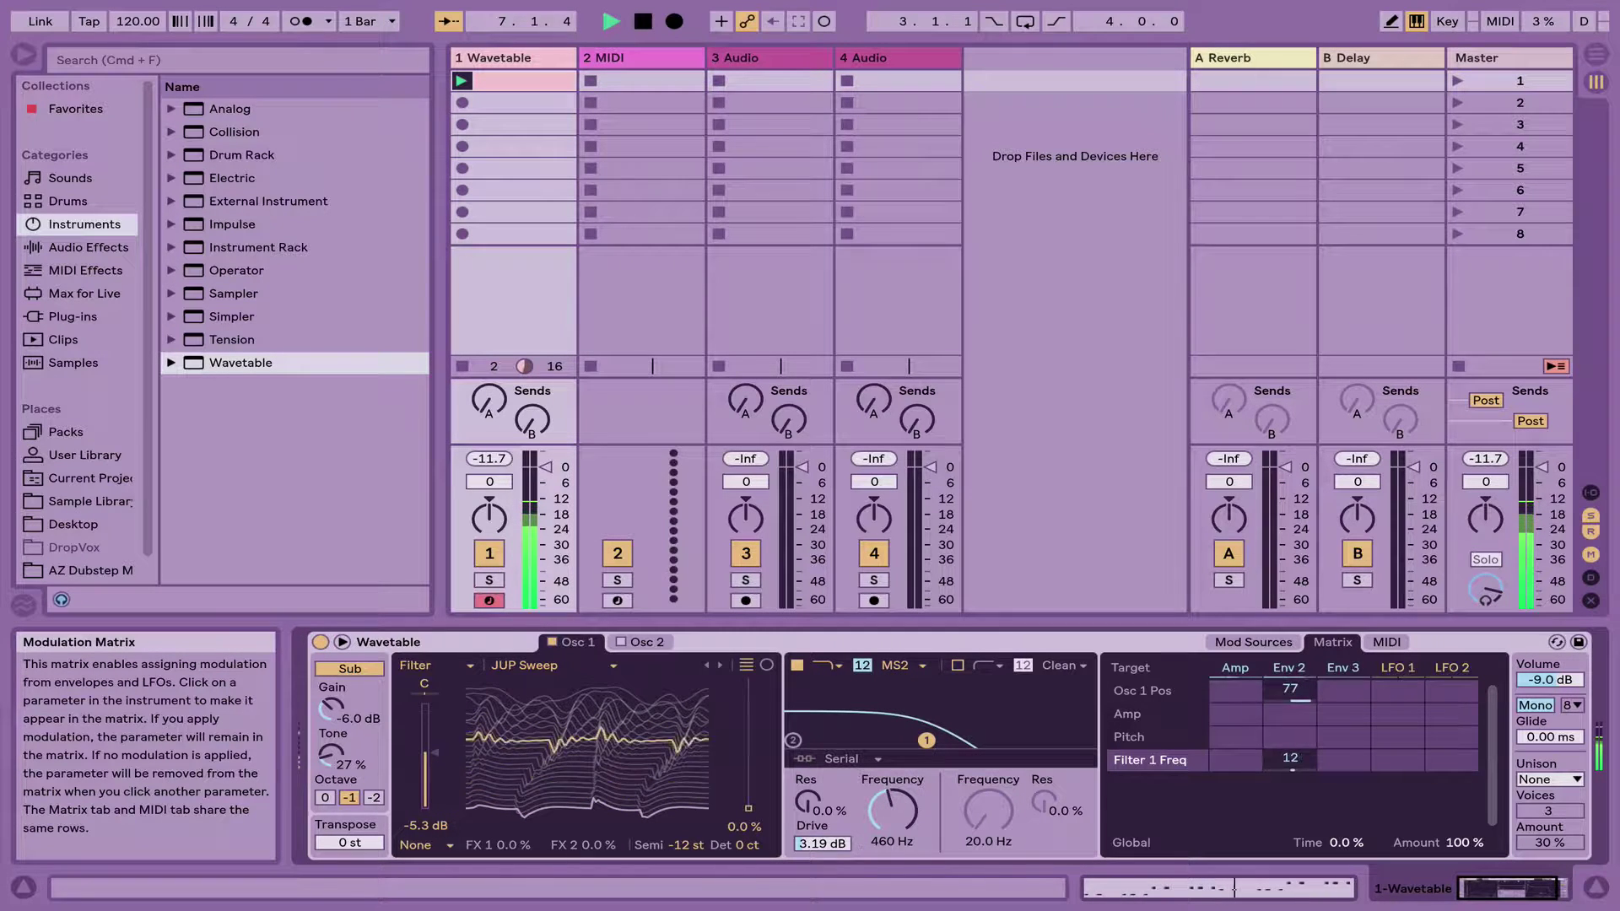
drag(1290, 759, 1290, 749)
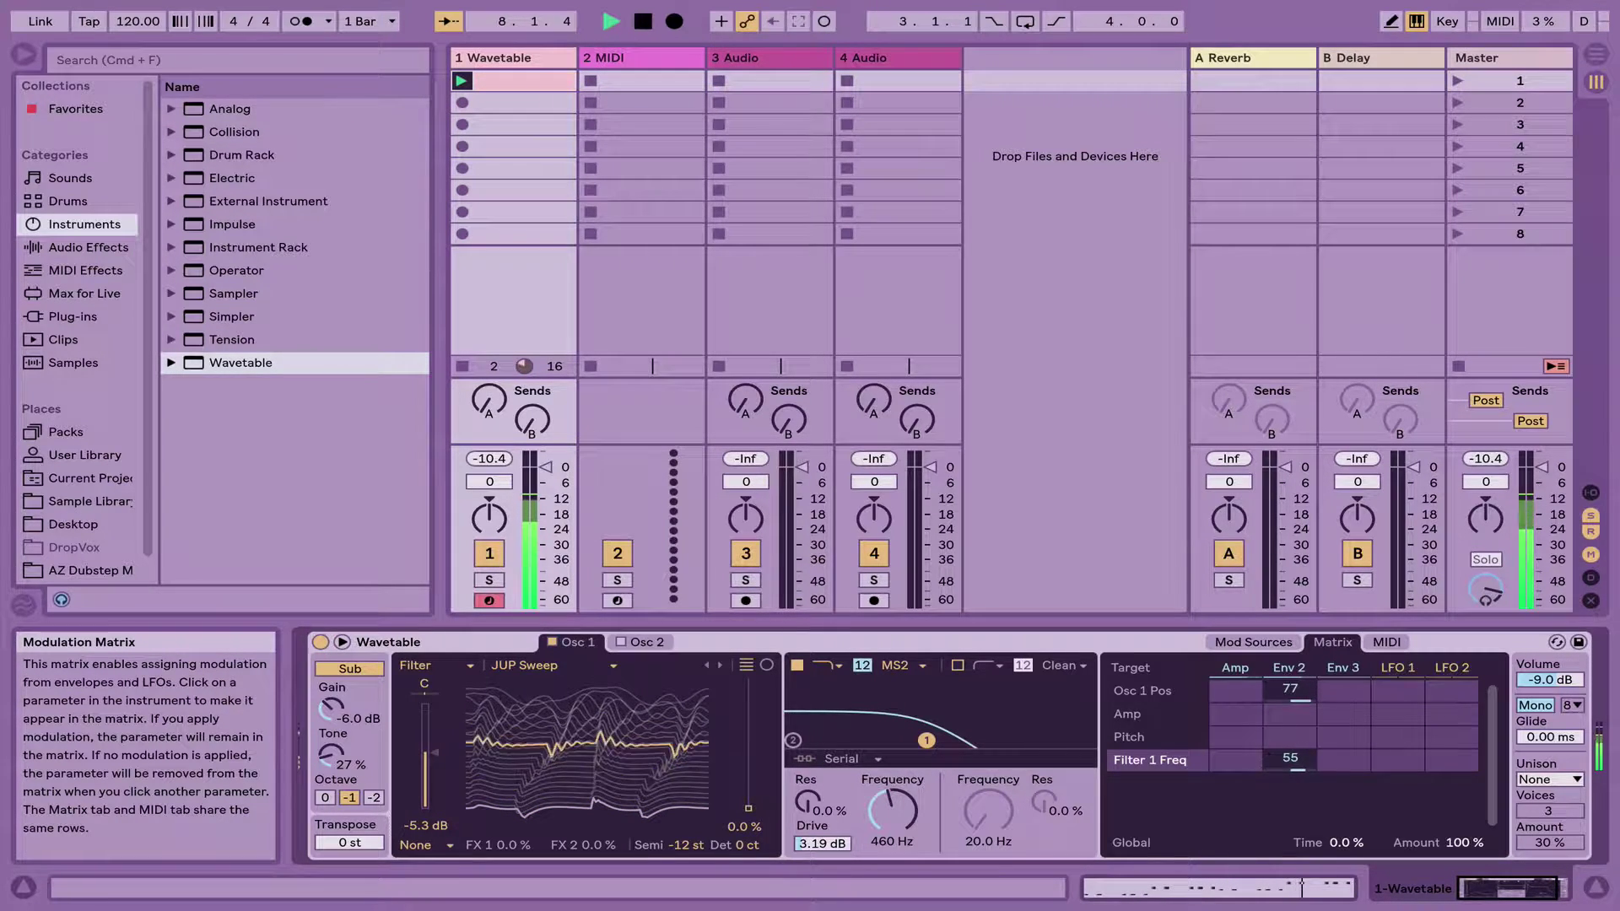
drag(901, 808, 908, 823)
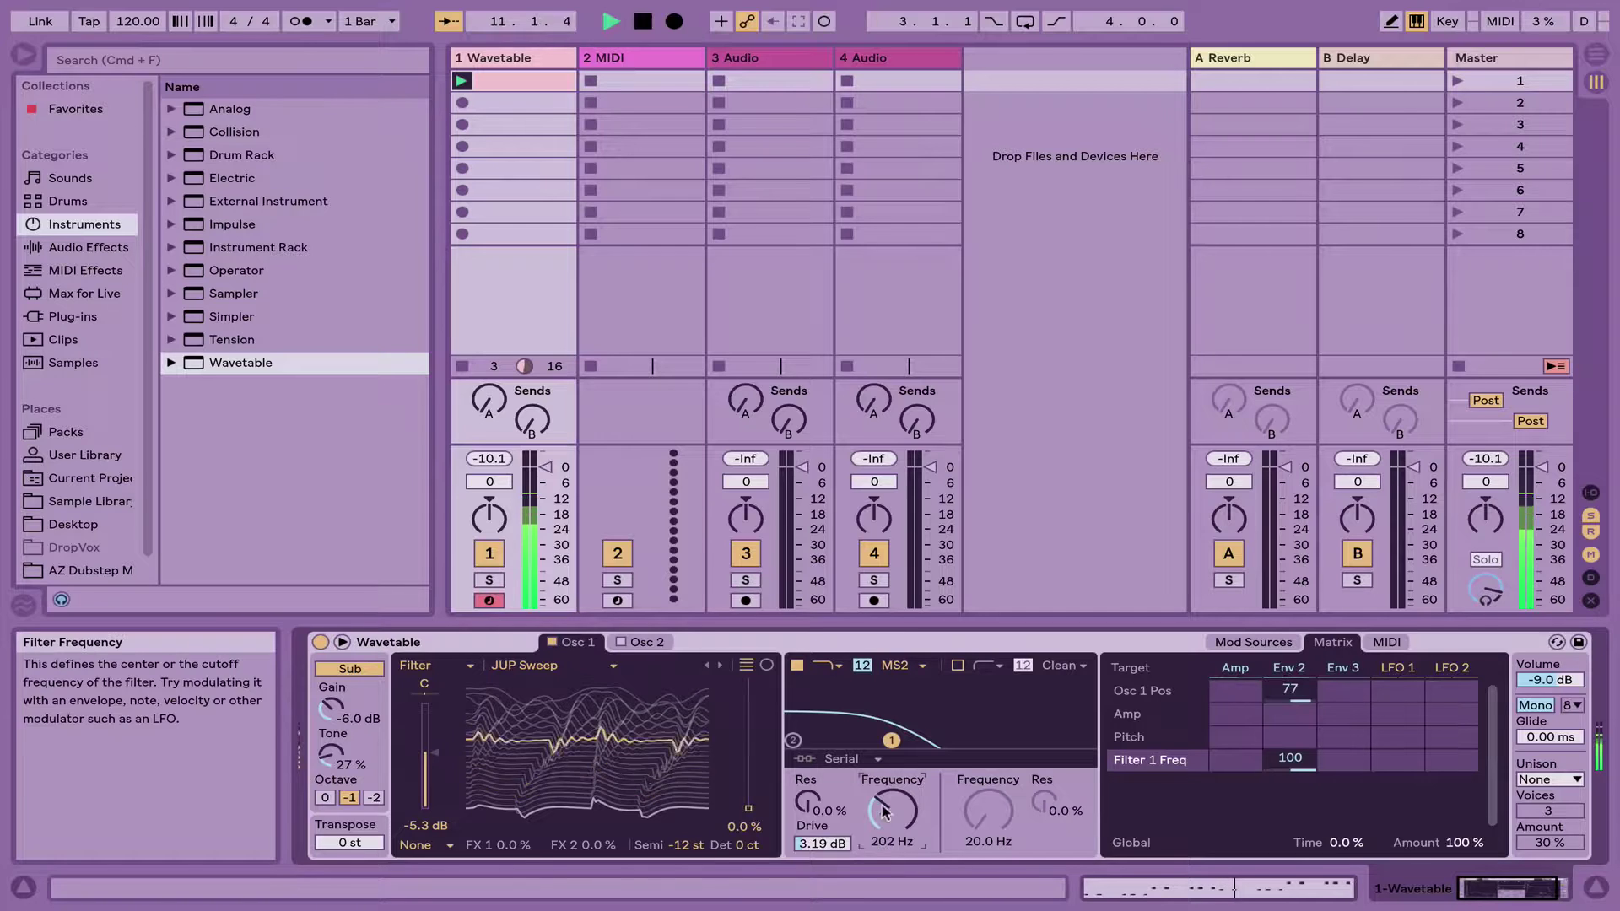
drag(886, 809, 883, 812)
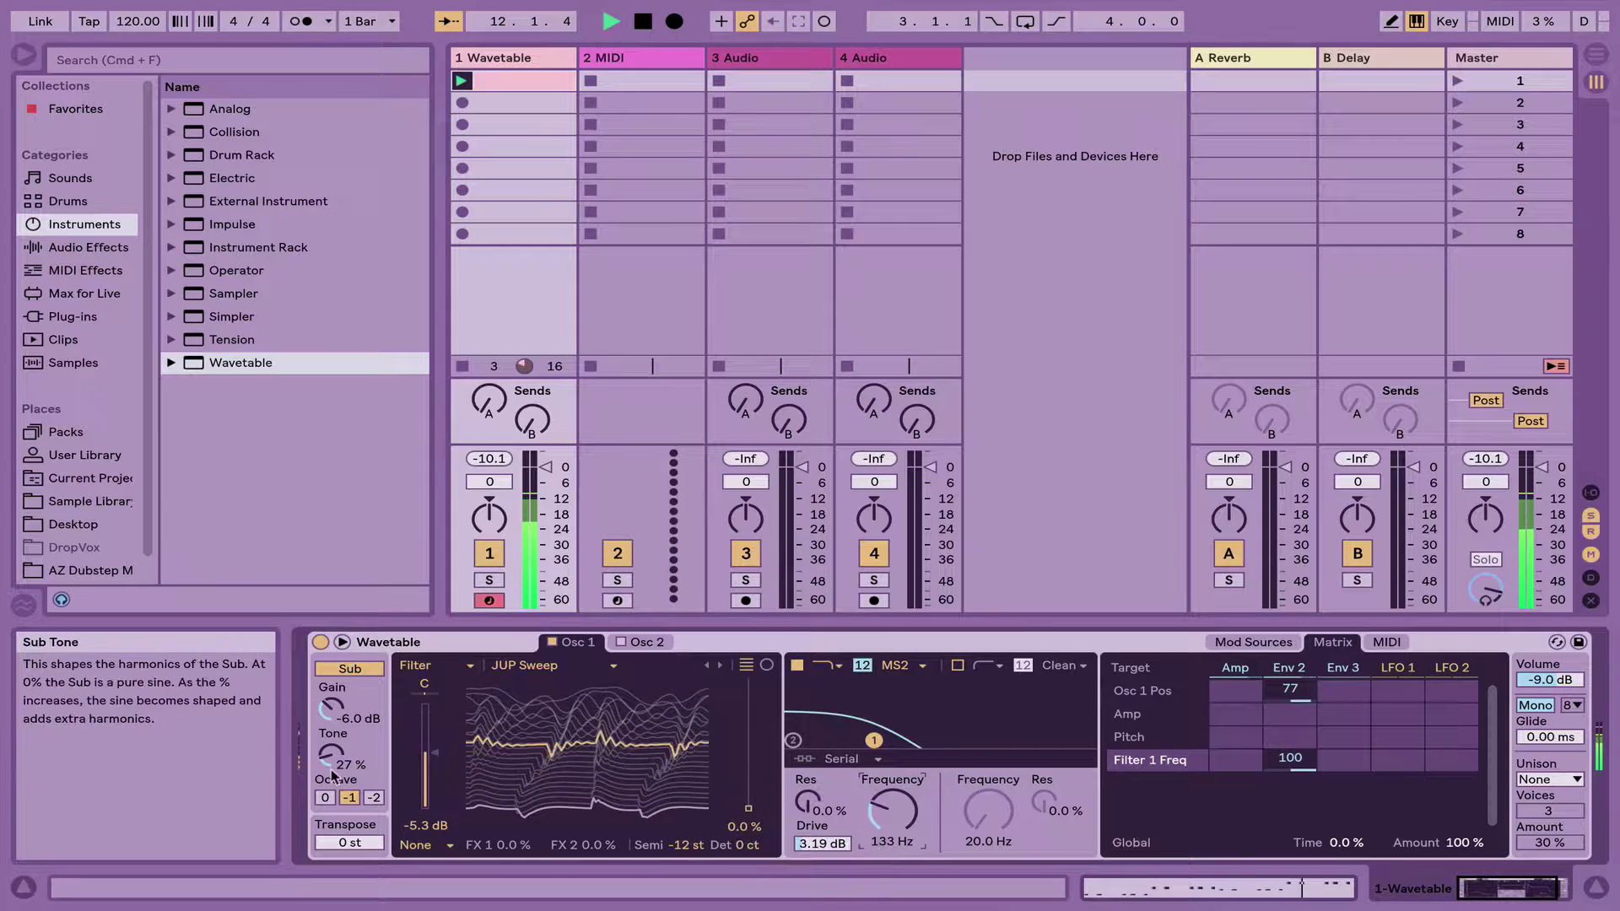
Set the sub oscillator's gain to -6.3 dB and octave to -2, and try resetting Osc 1's semitone transposition
drag(337, 713, 337, 705)
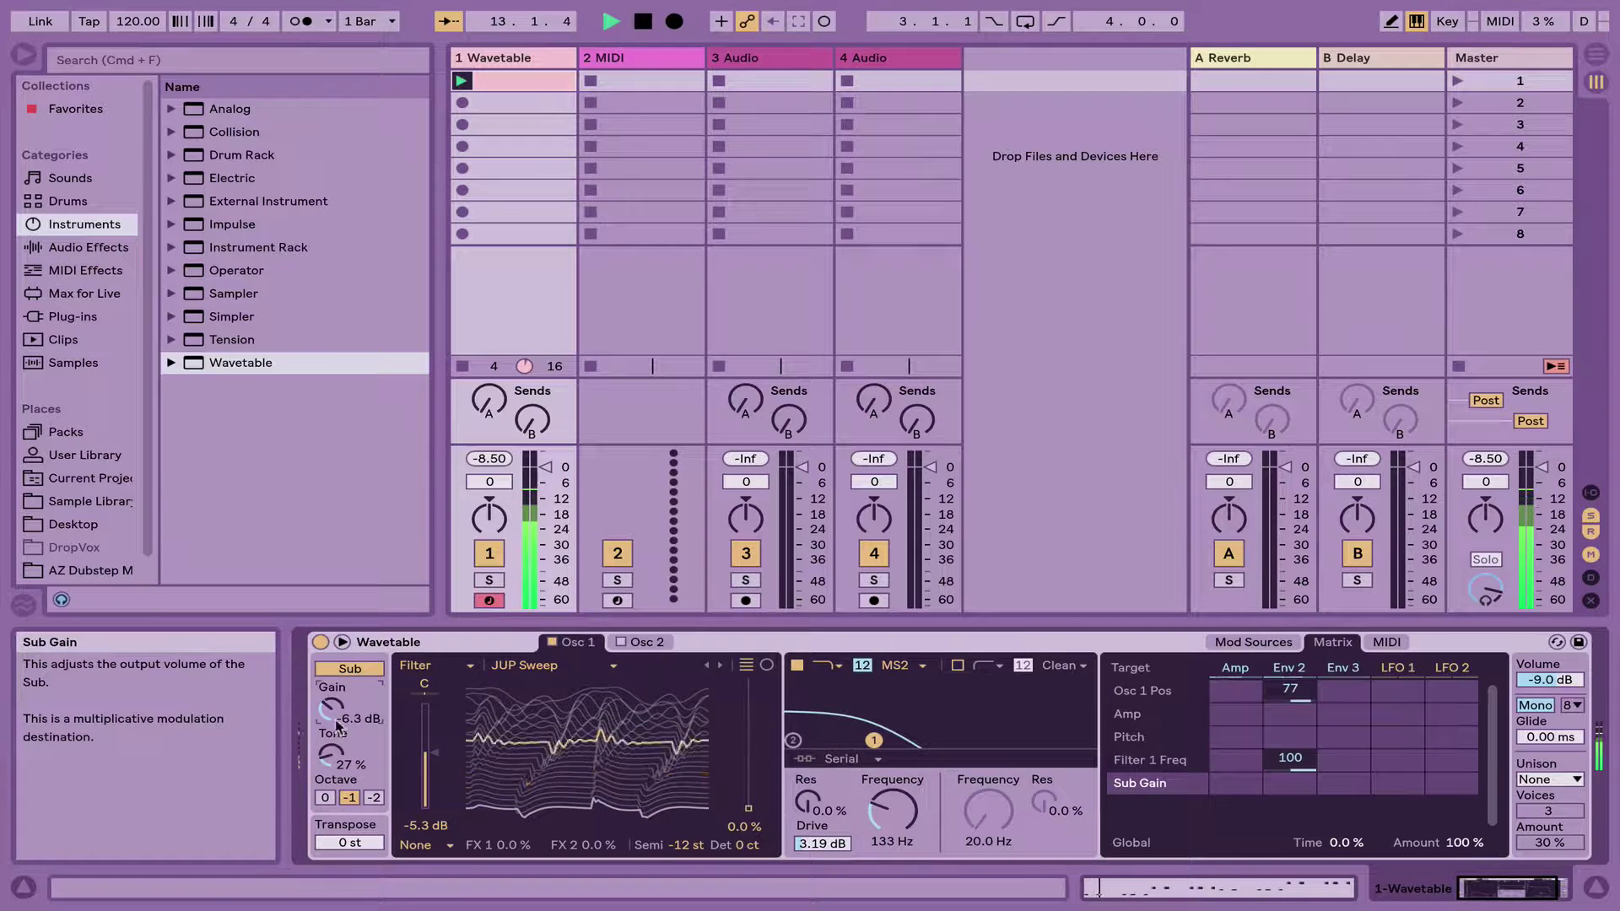
click(373, 797)
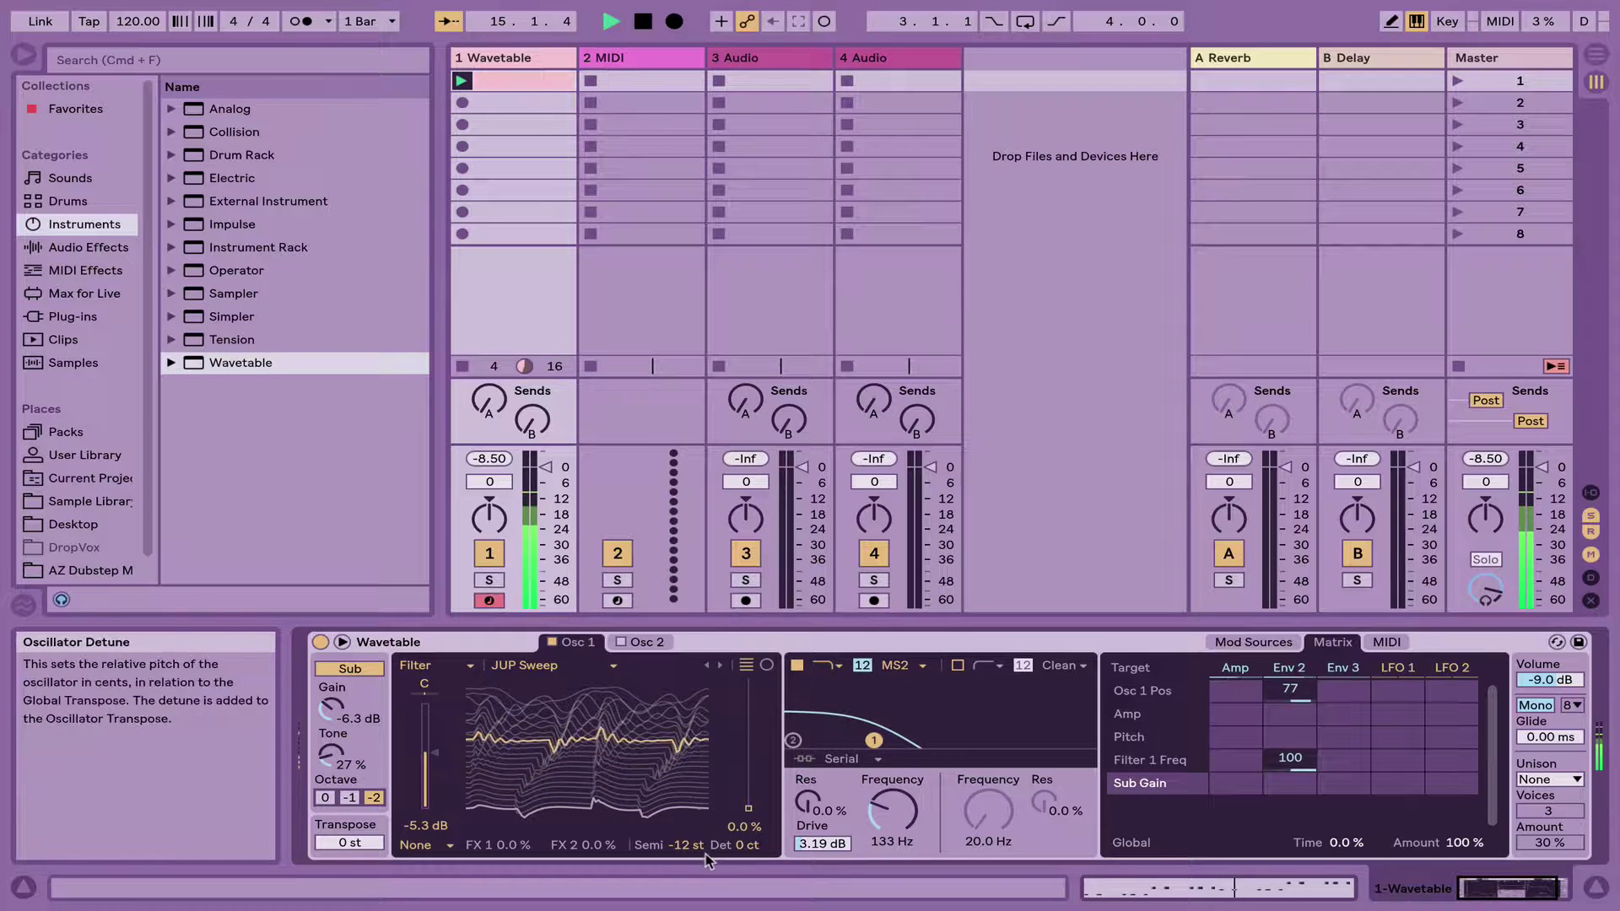
key(BackSpace)
key(super+z)
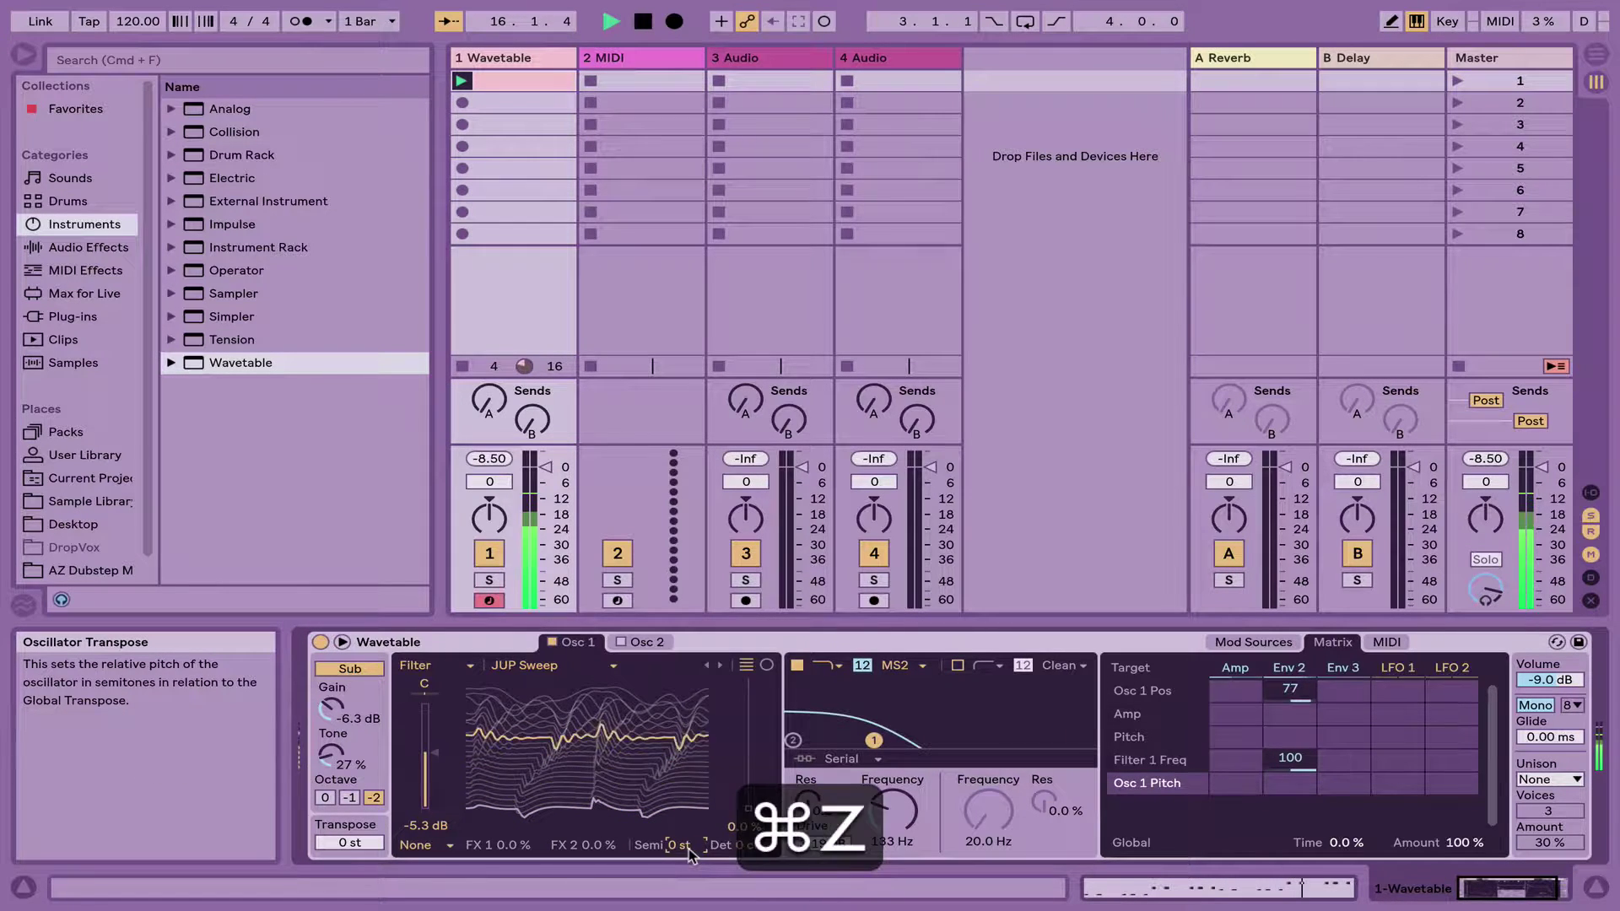
Enable Osc 2 and modulate its wavetable position with Env 3 at 73
click(622, 643)
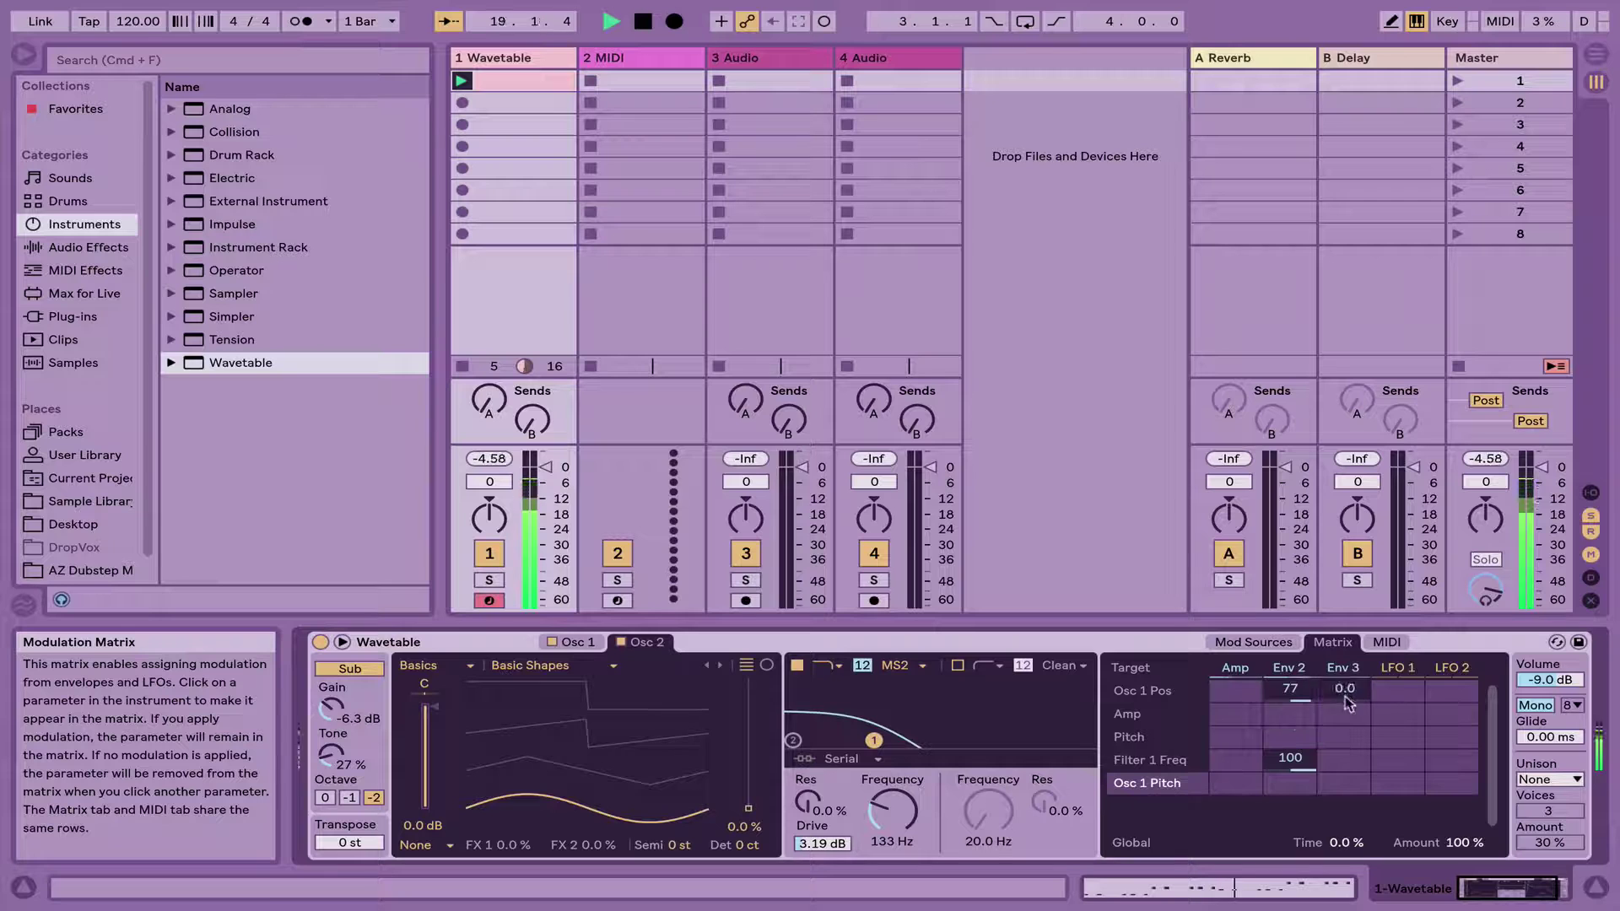
click(740, 827)
drag(1376, 785, 1376, 726)
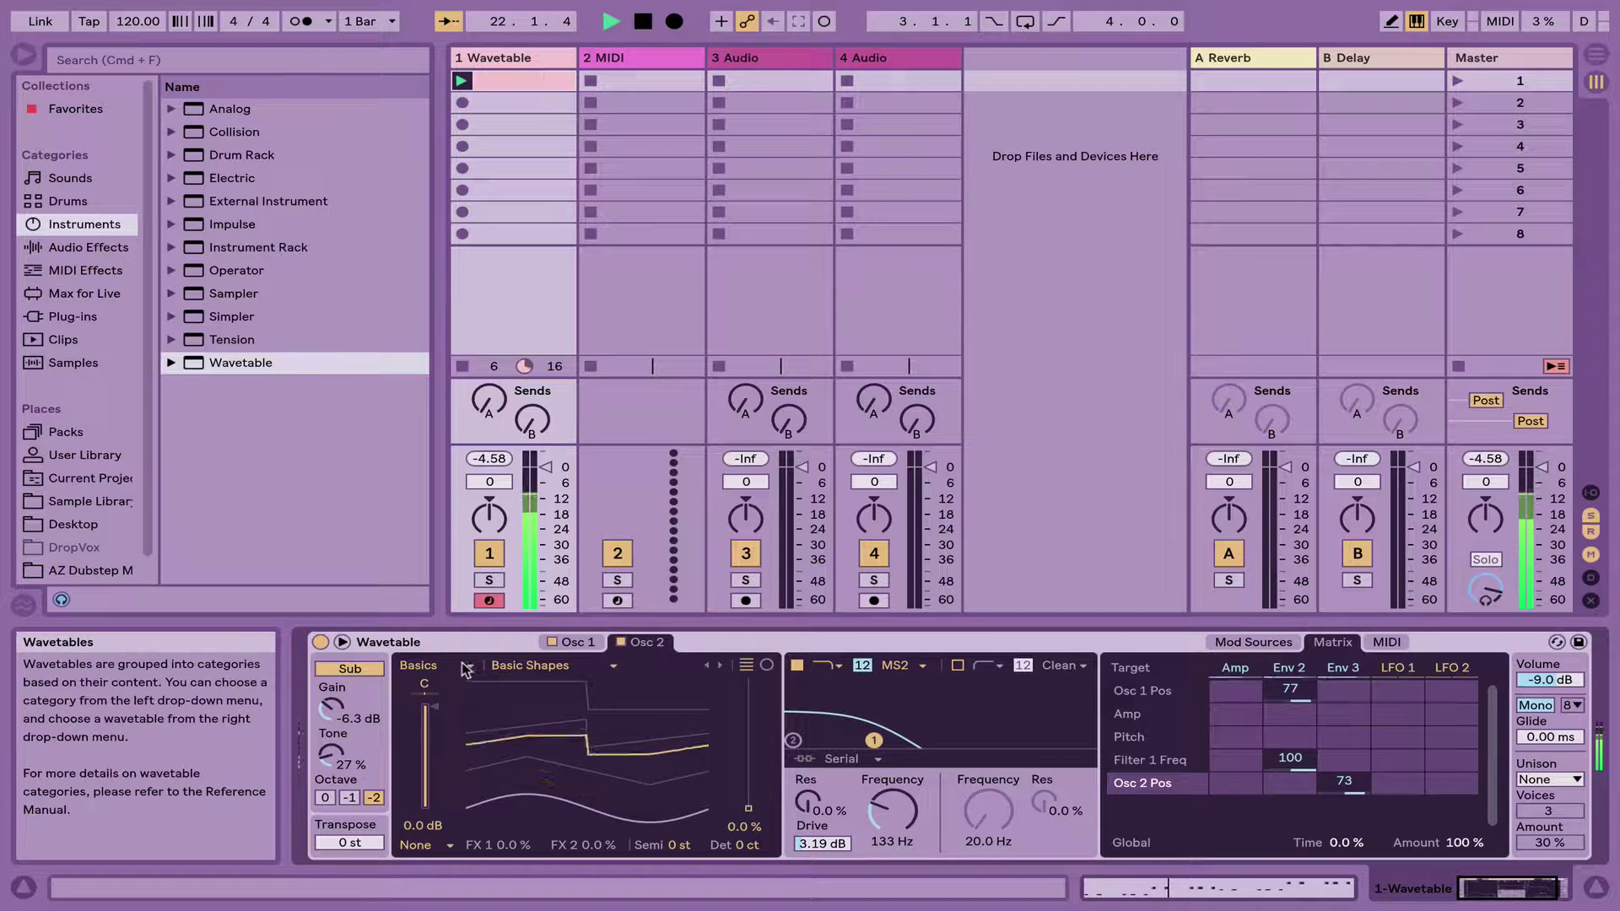
Audition the Collection wavetables on Osc 2 and settle on Rust
click(434, 666)
click(434, 702)
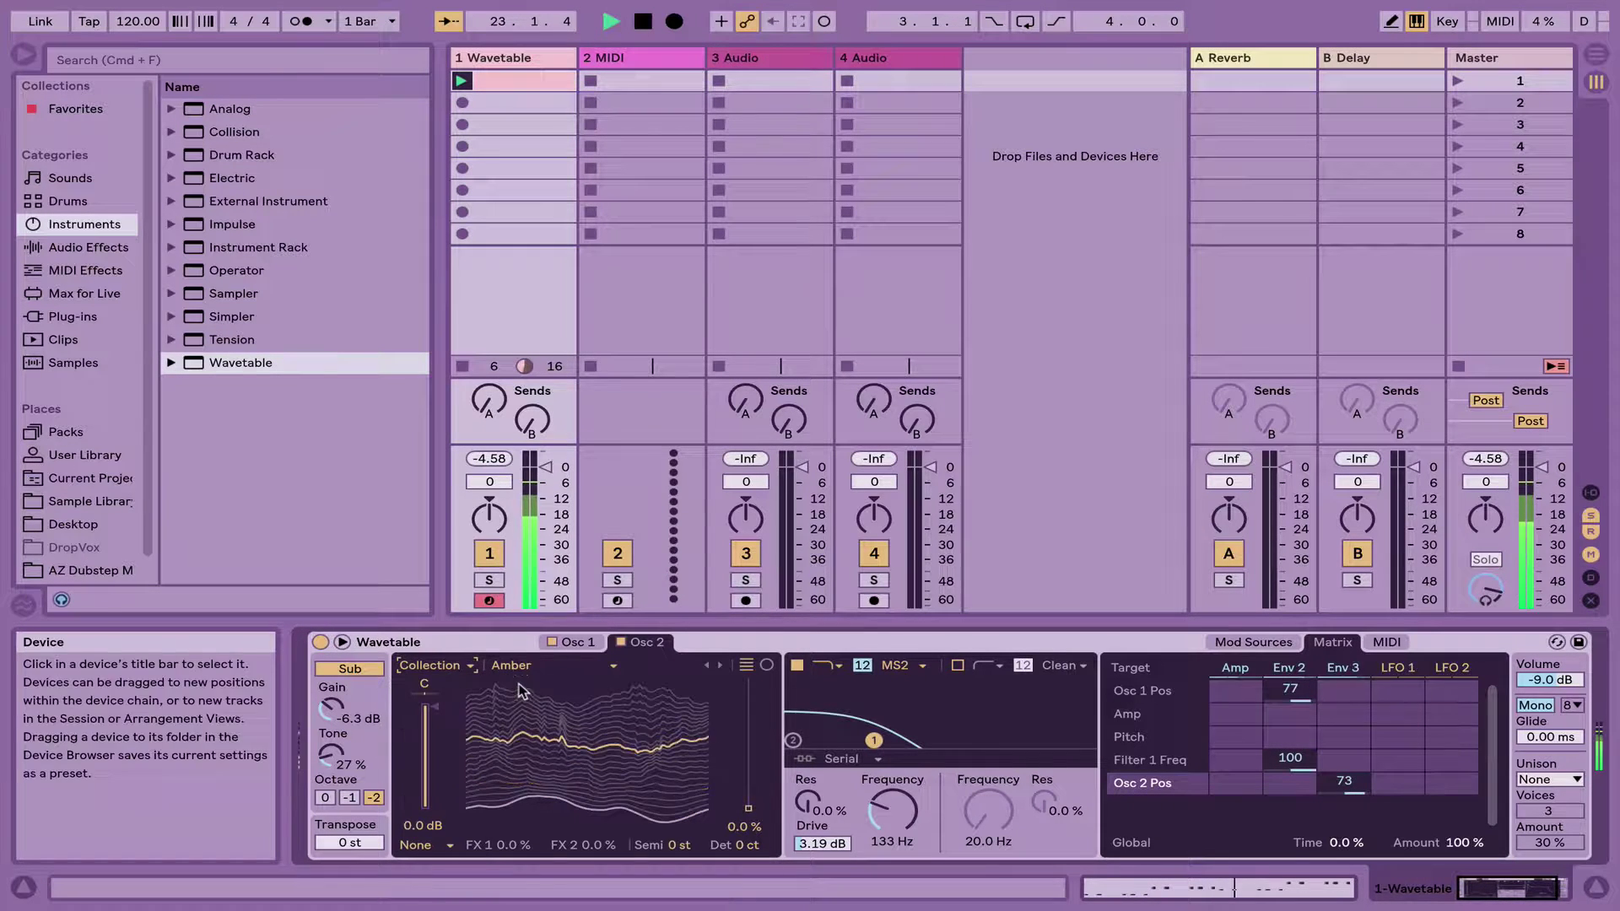
click(534, 665)
key(Down)
key(Down)
key(Down)
key(Down)
key(Down)
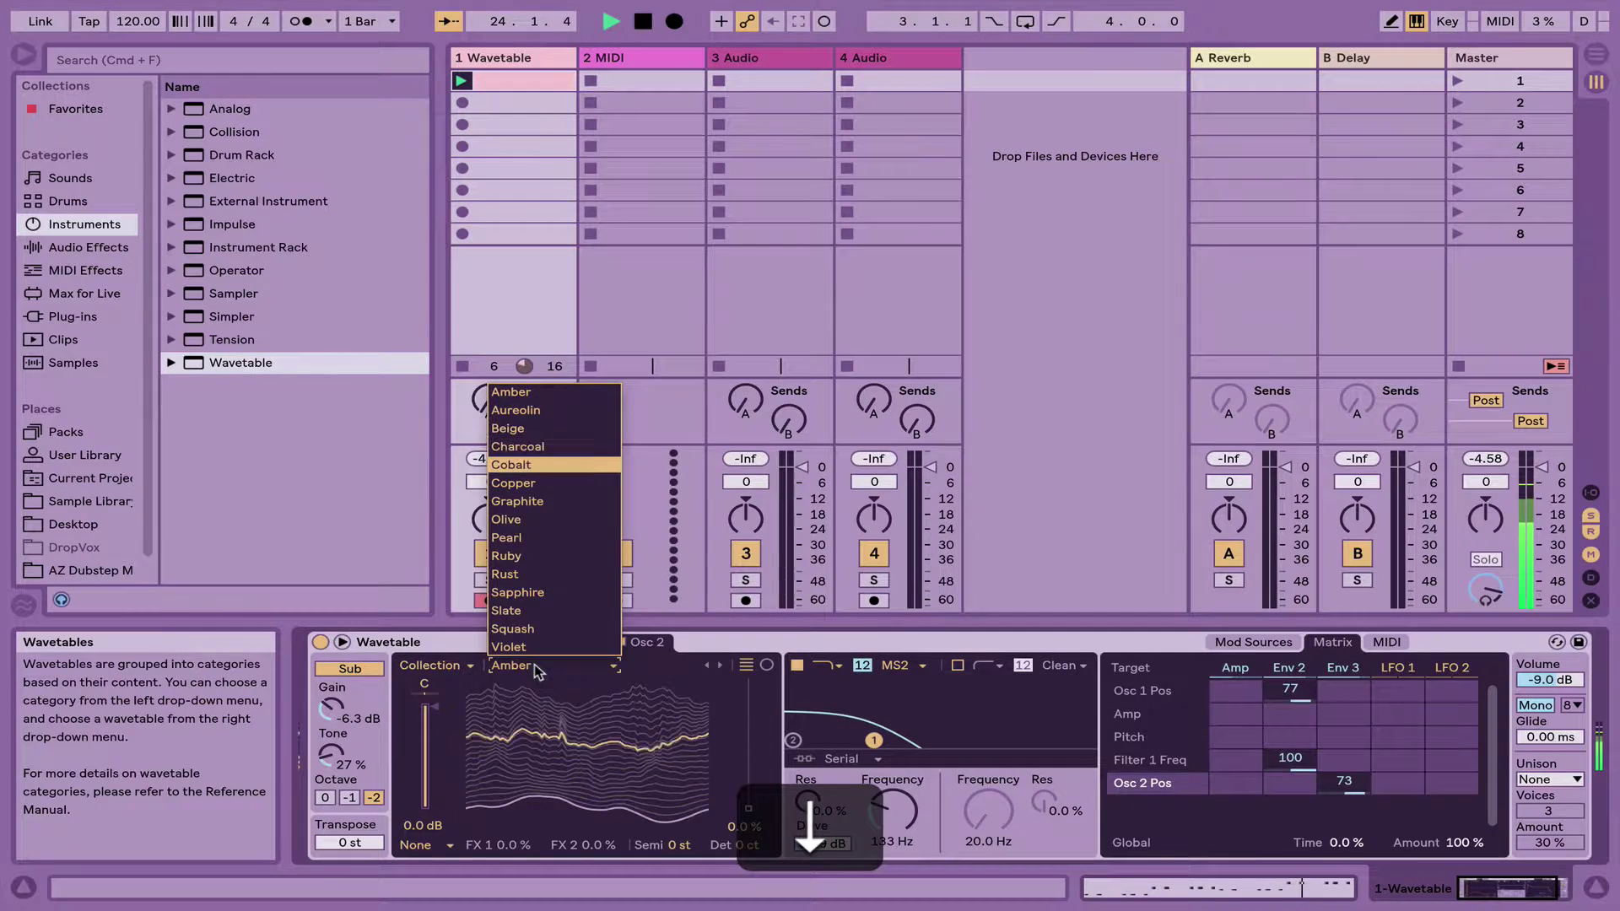
key(Return)
key(Down)
key(Down)
key(Down)
key(Down)
key(Down)
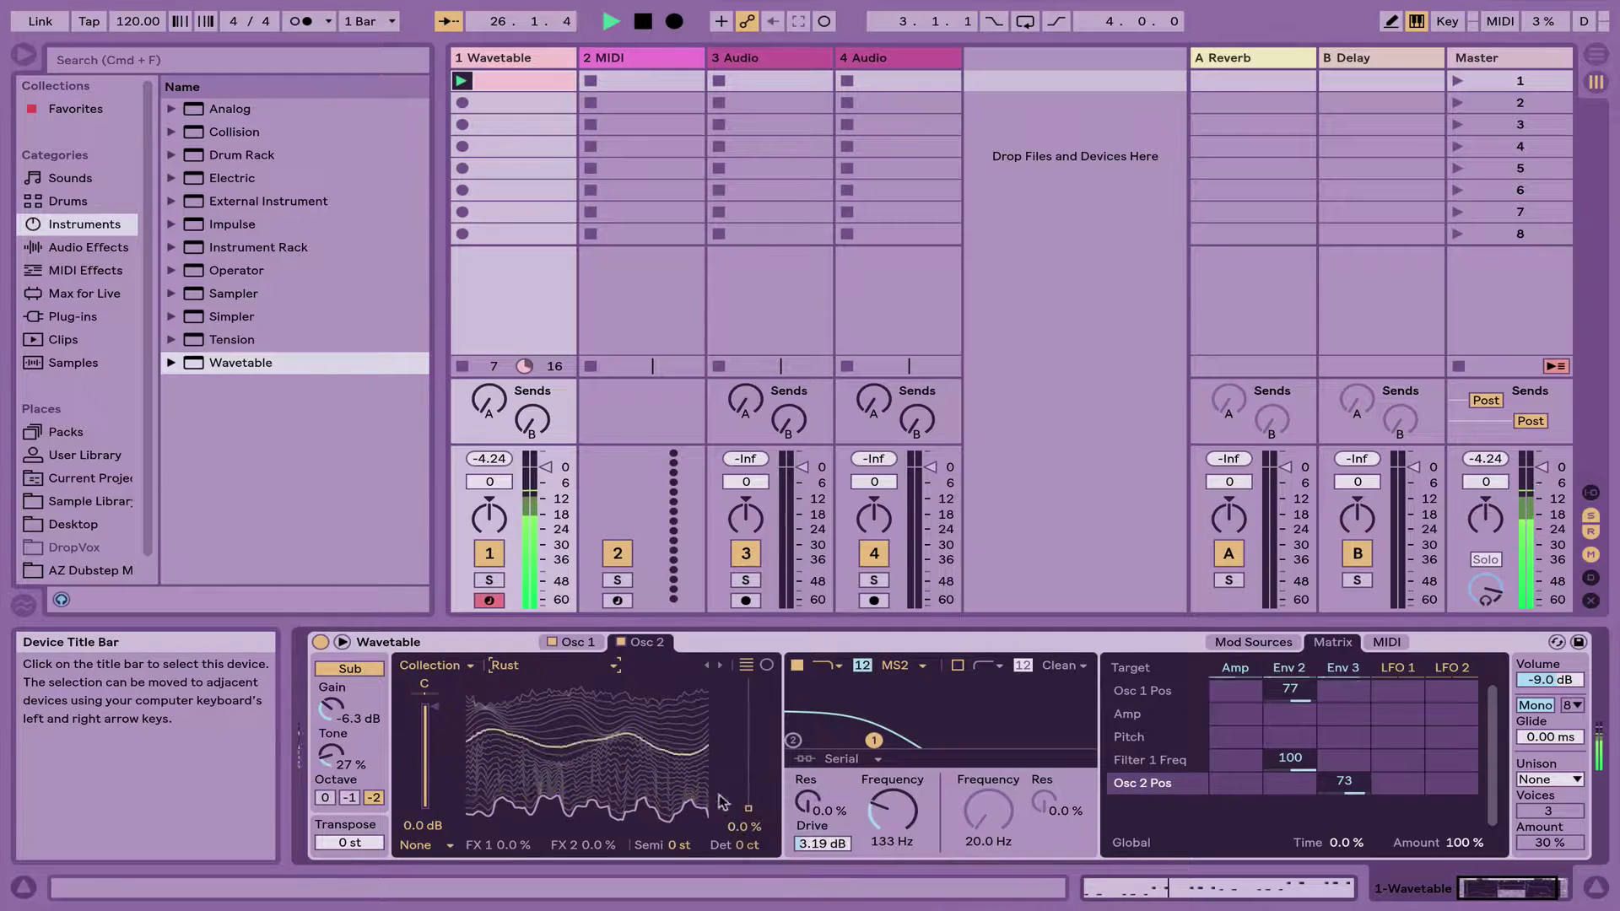
Transpose Osc 2 by -12 semitones
click(676, 845)
text(-12)
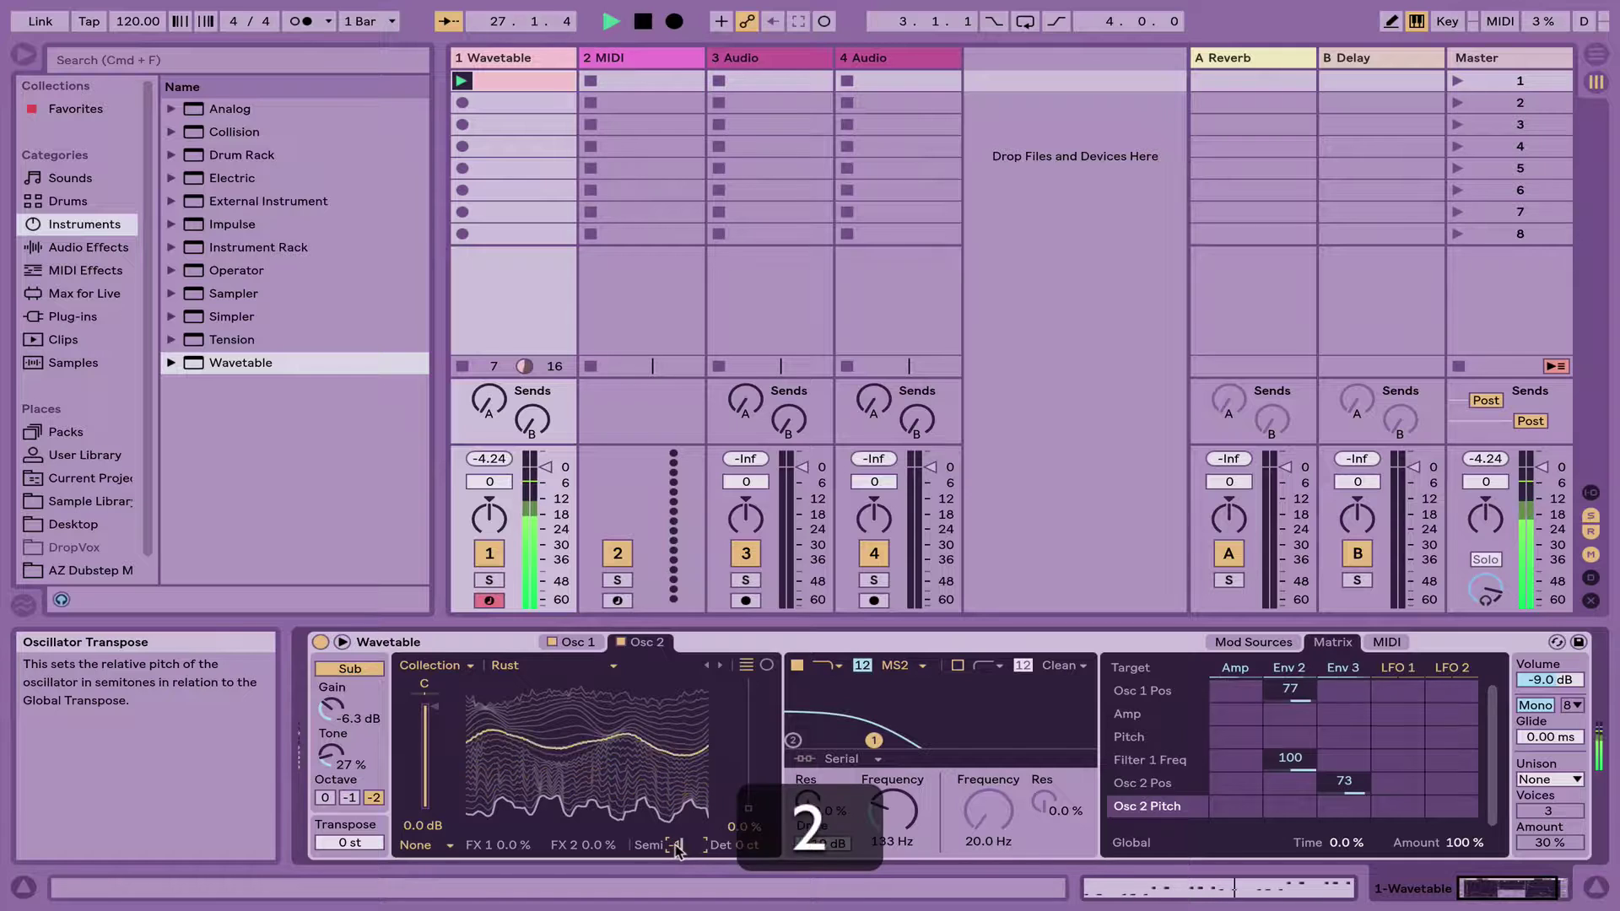
key(Return)
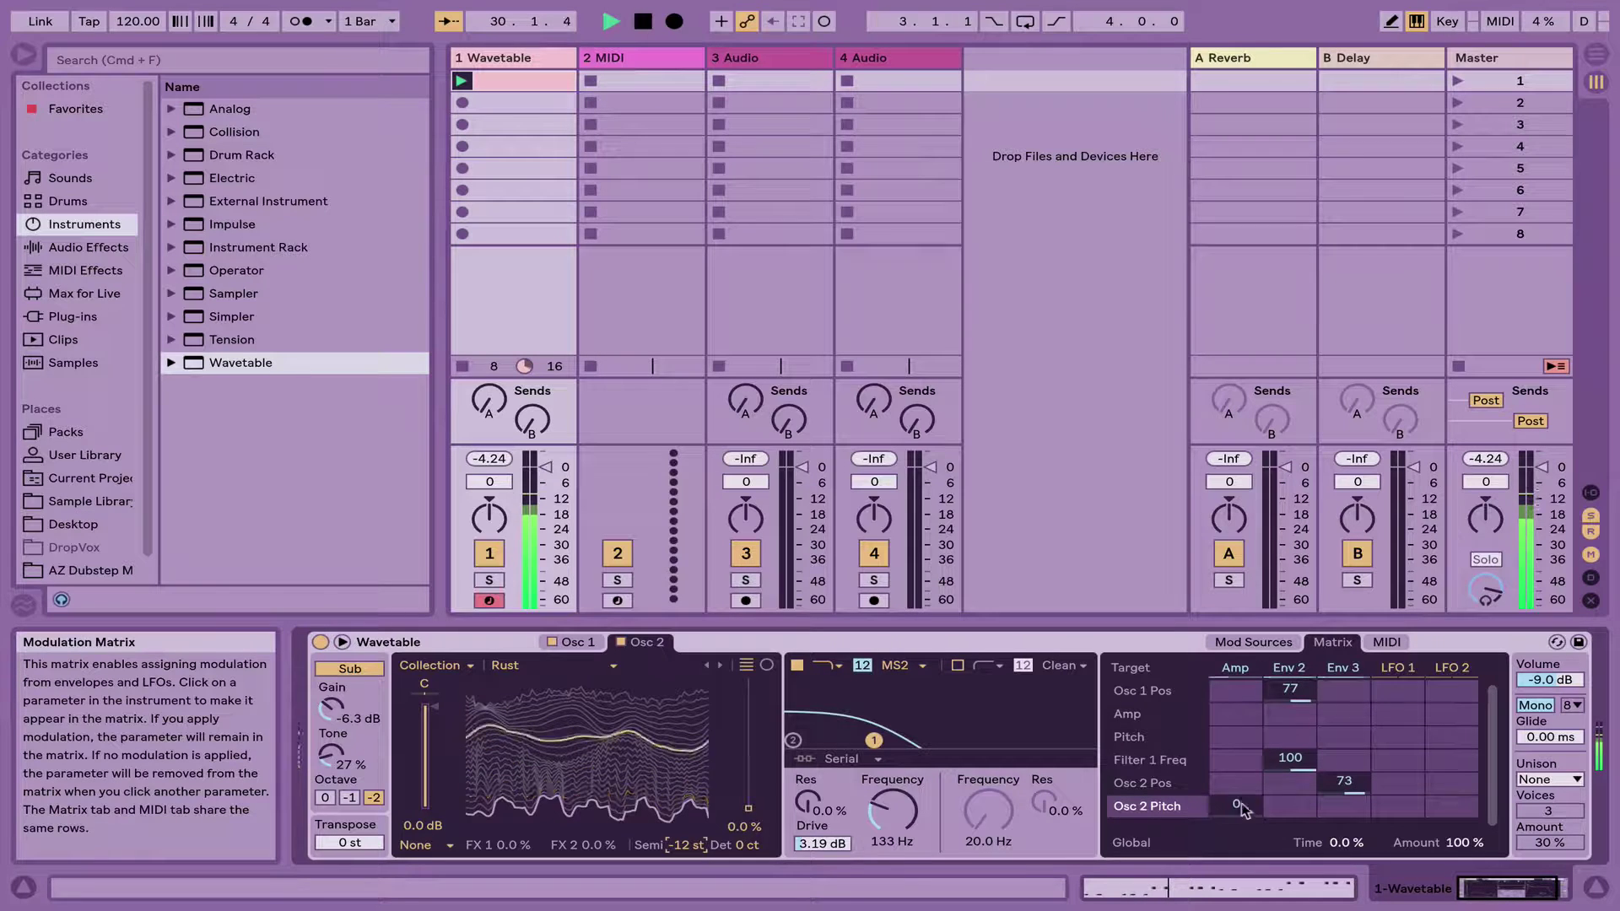
Modulate filter 1's frequency with Env 3, and set Env 3's attack to 0.00 ms, decay to 2.29 s and sustain to 0.0%
mouse_move(1344, 760)
mouse_down()
mouse_move(1344, 709)
mouse_move(1344, 766)
mouse_up()
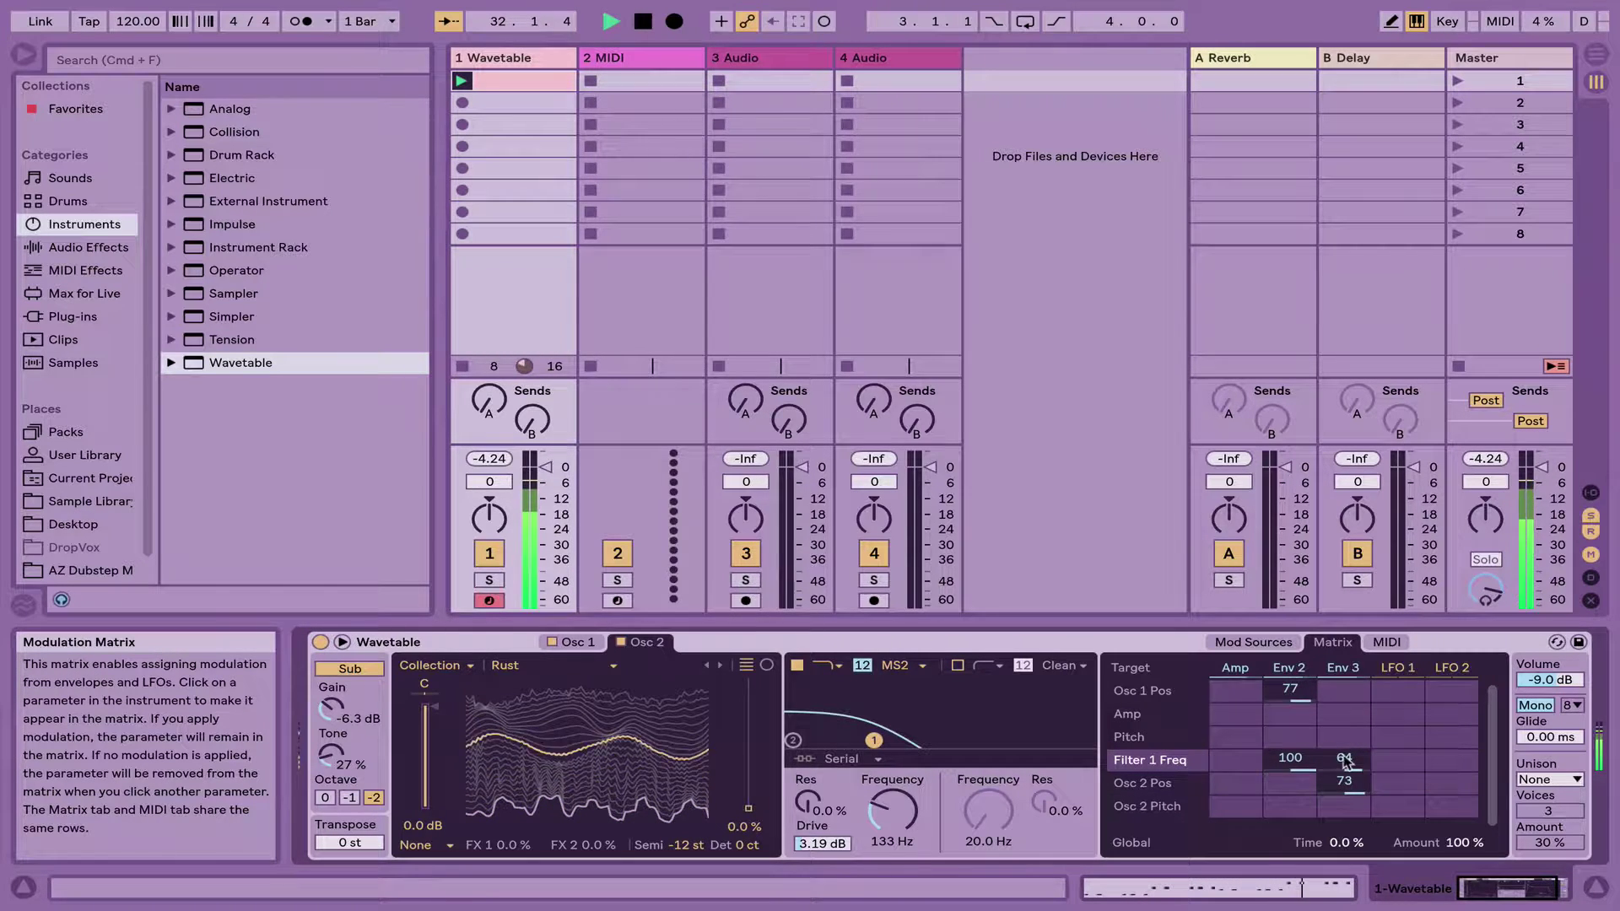
click(1257, 643)
click(1300, 672)
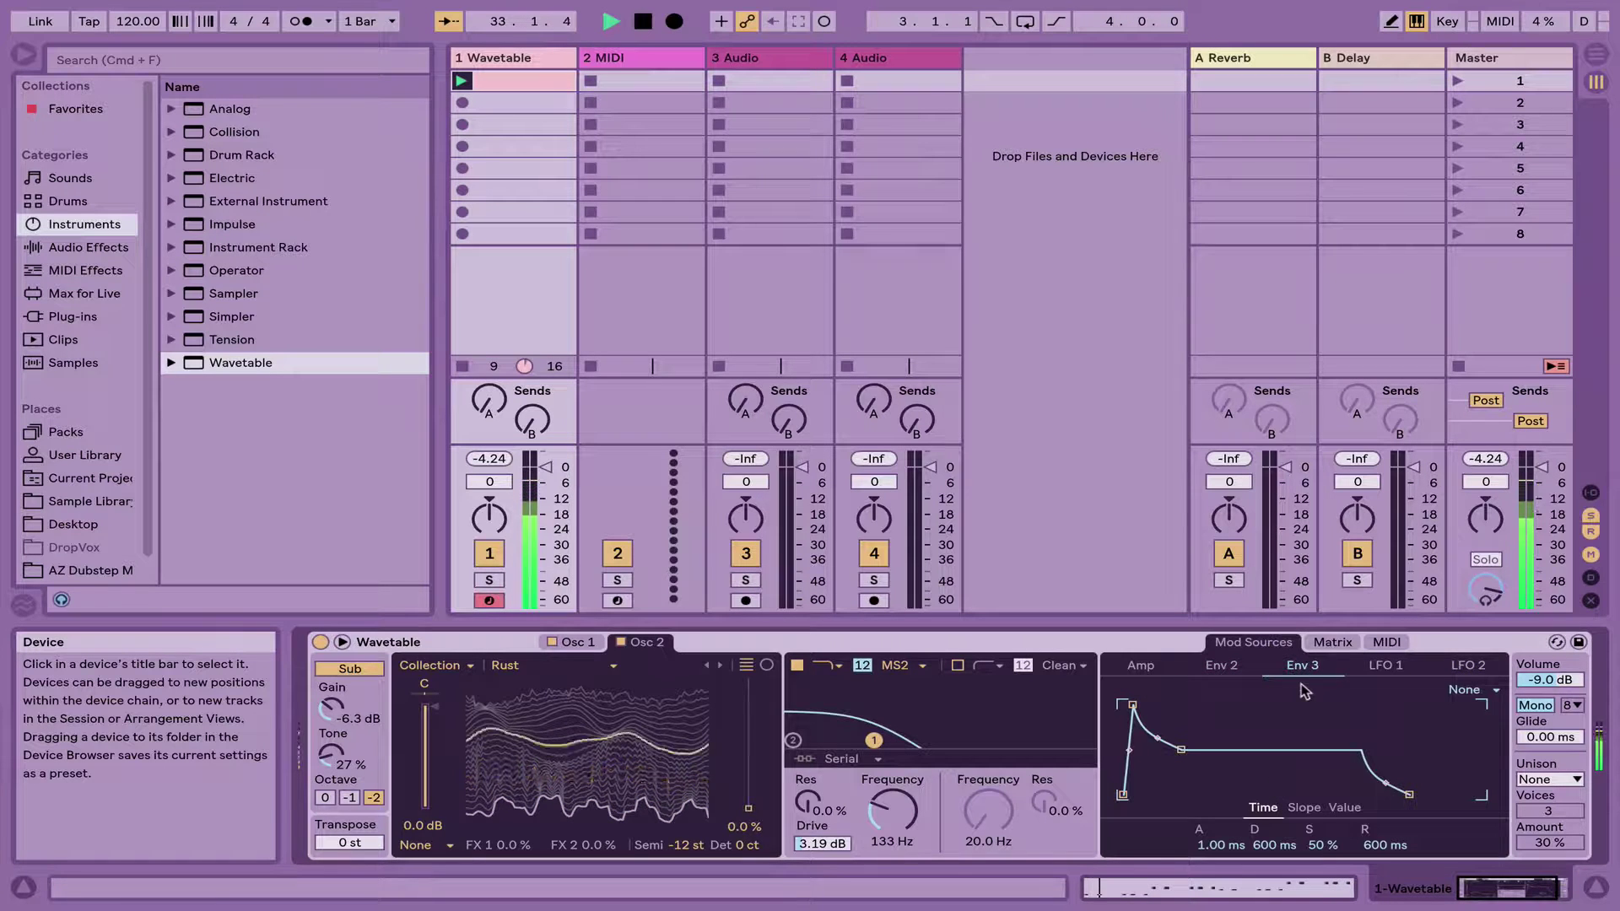
drag(1245, 847, 1278, 864)
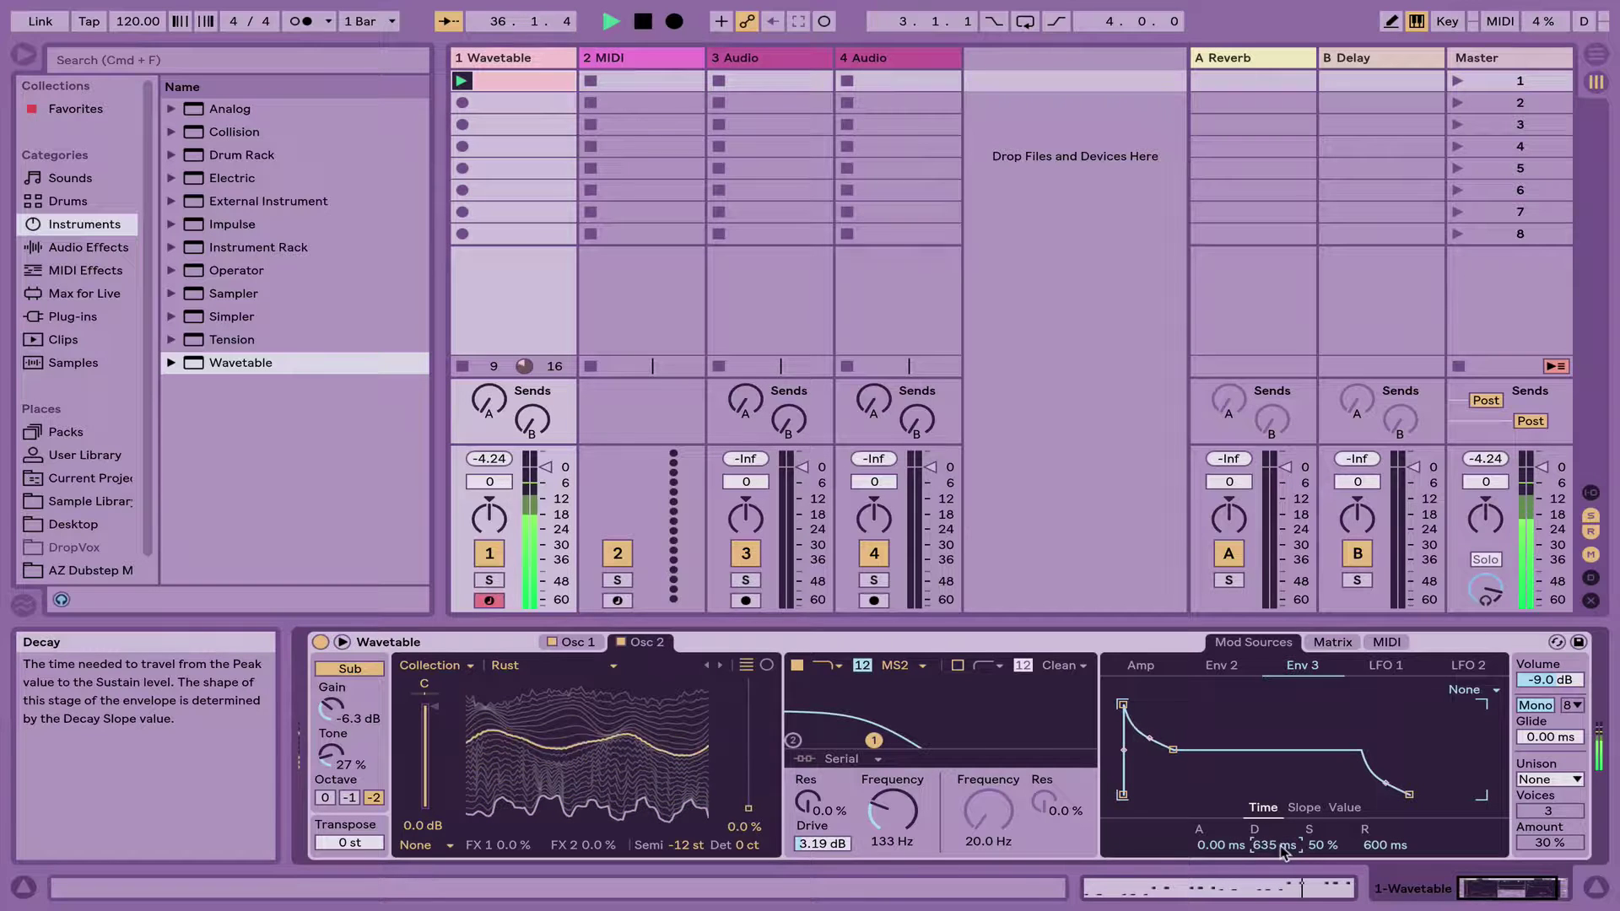
drag(1323, 845, 1266, 827)
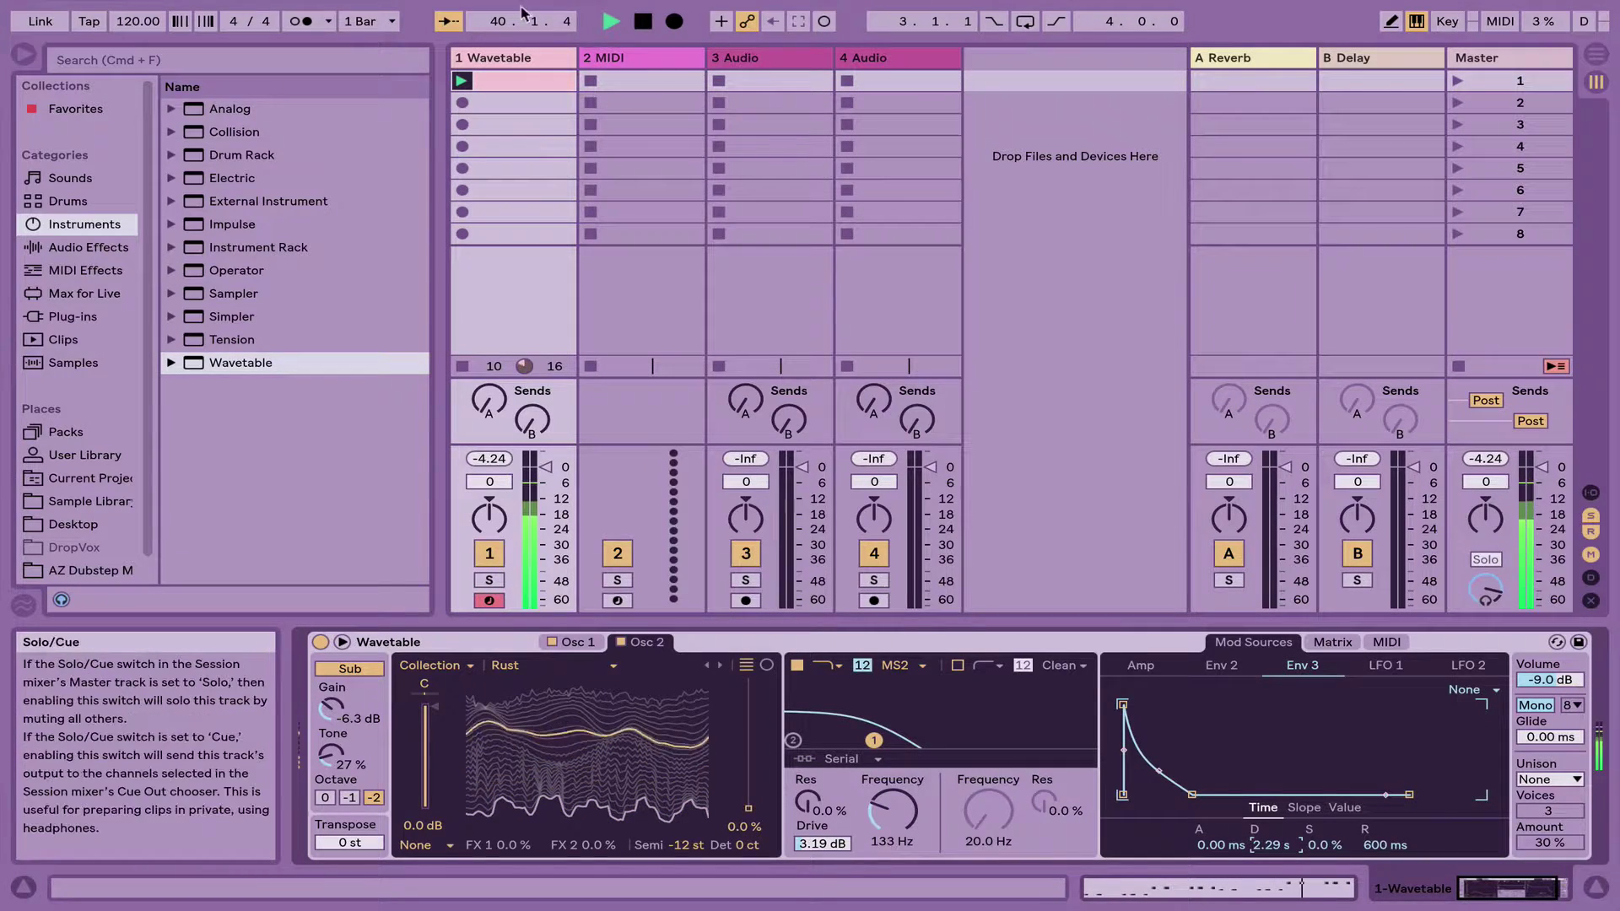
Stop playback, fold the bassline clip's note editor to the used pitches, and draw a 1/16 D#2 note at -1.4.3, before the clip's start
key(space)
double_click(497, 84)
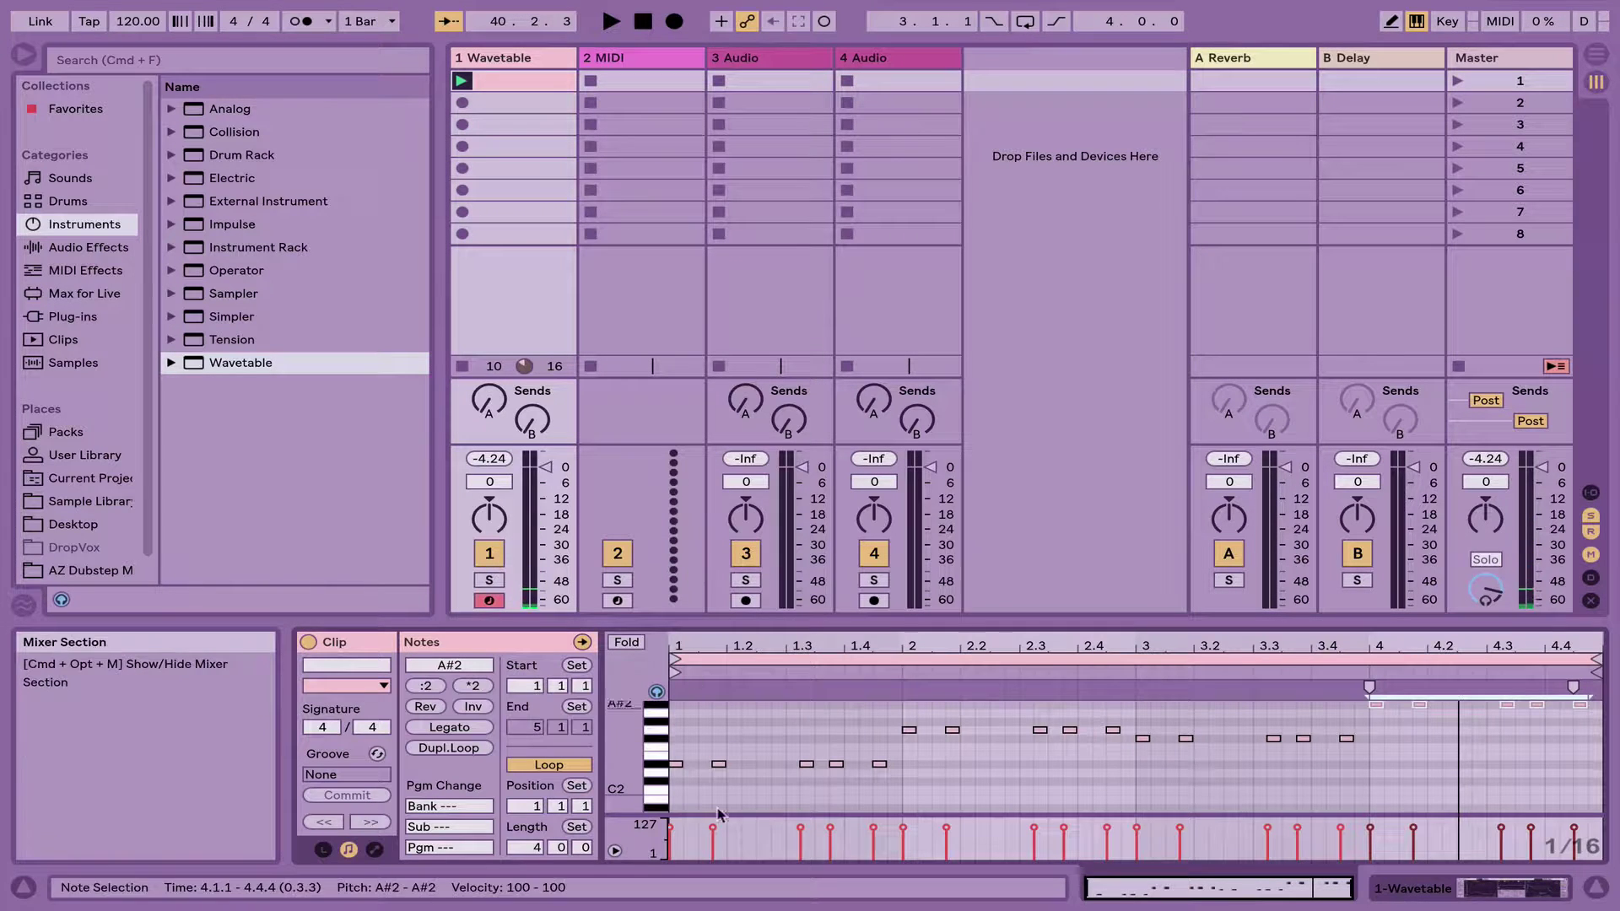
click(627, 644)
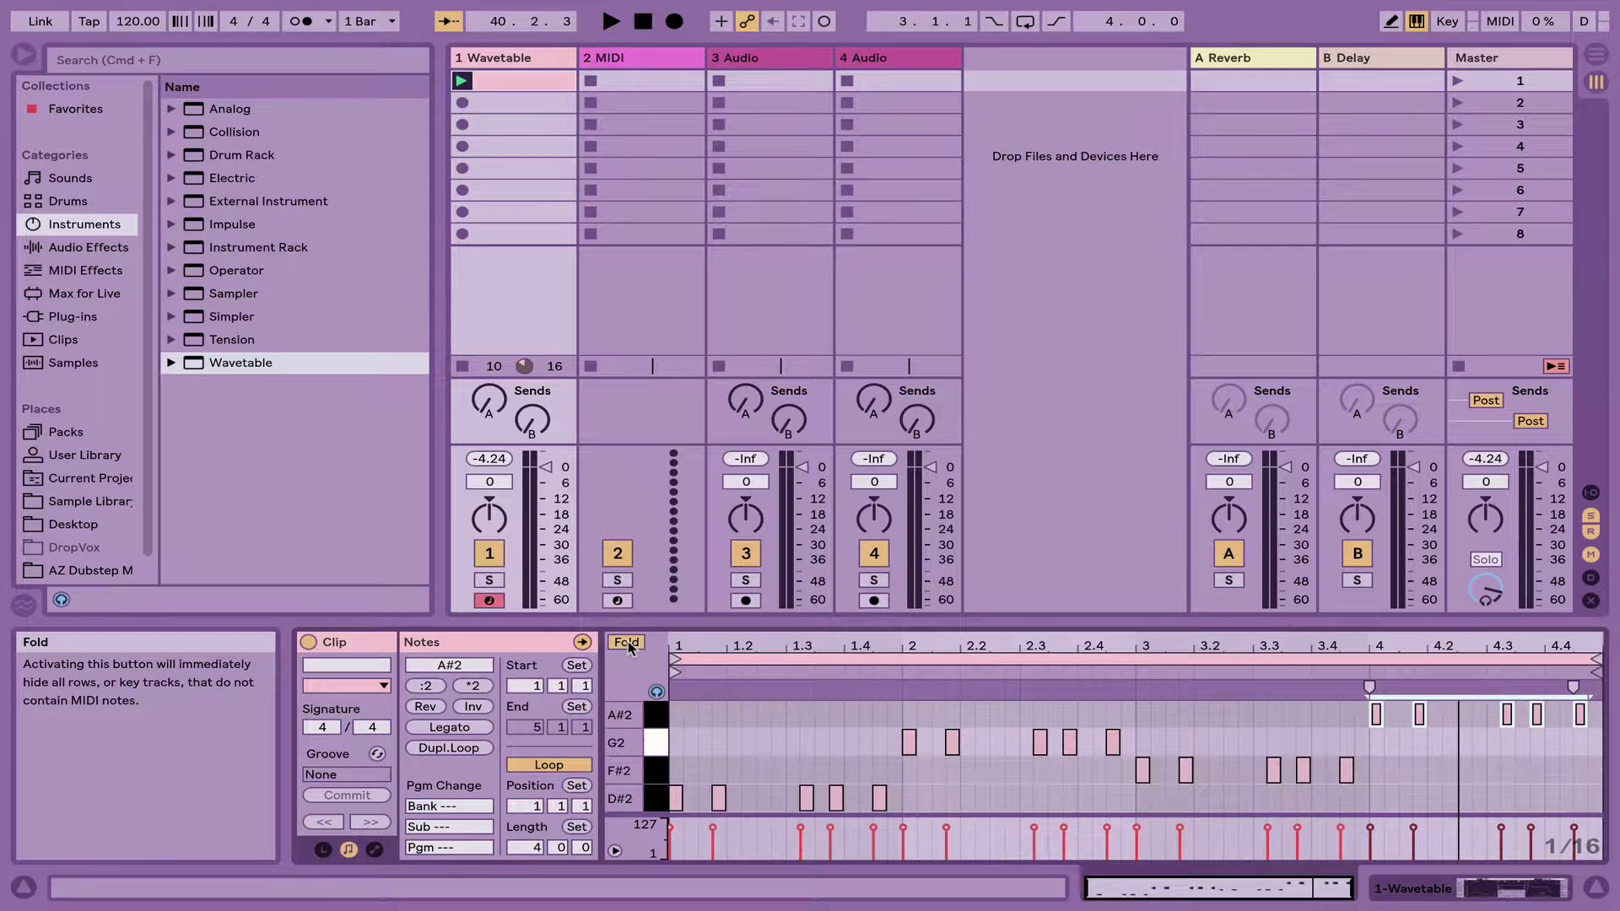
key(b)
click(693, 770)
key(Left)
key(Left)
key(Left)
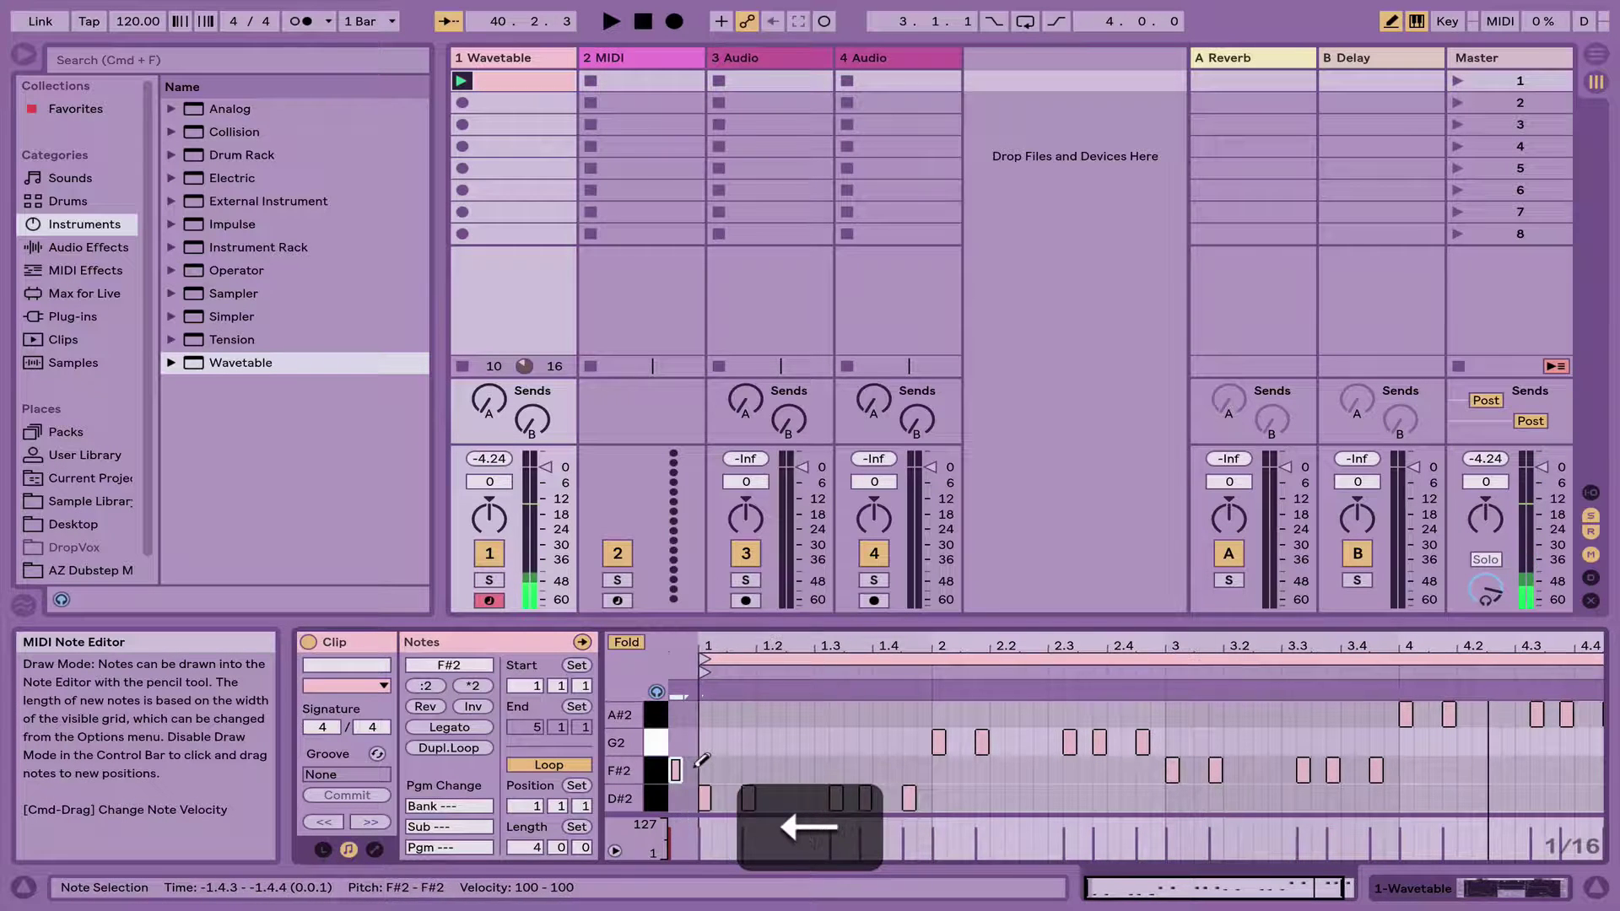
key(Down)
key(Down)
key(Down)
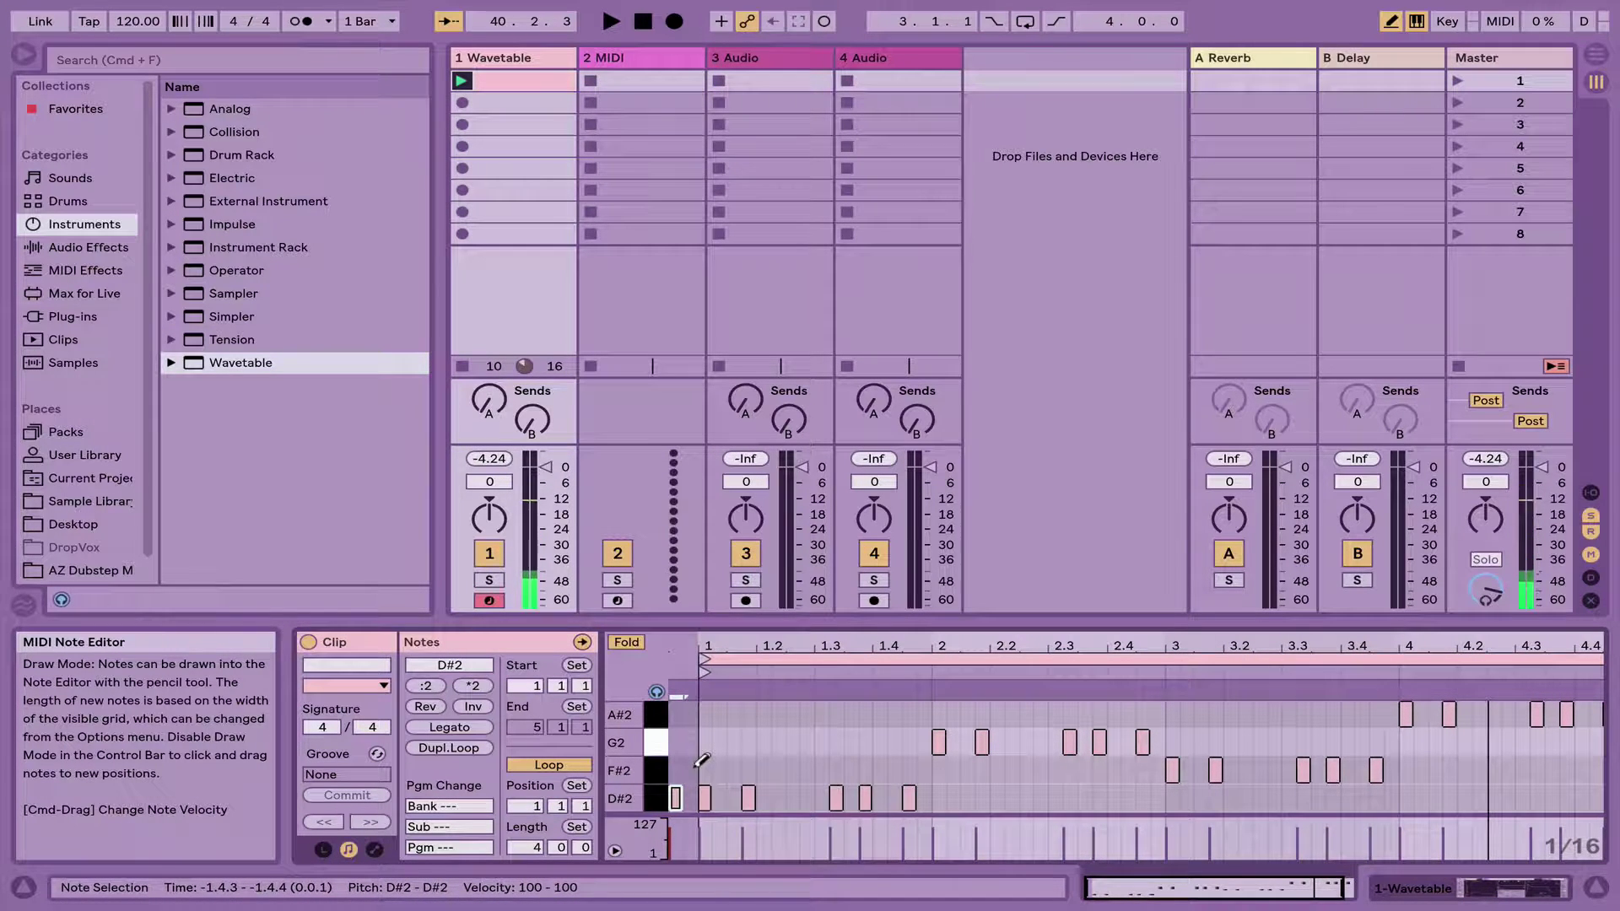
Stack copies of the D#2 note at -1.4.3 on F#2, G2 and A#2
key(super+v)
key(super+Up)
key(super+Up)
key(super+Up)
key(super+c)
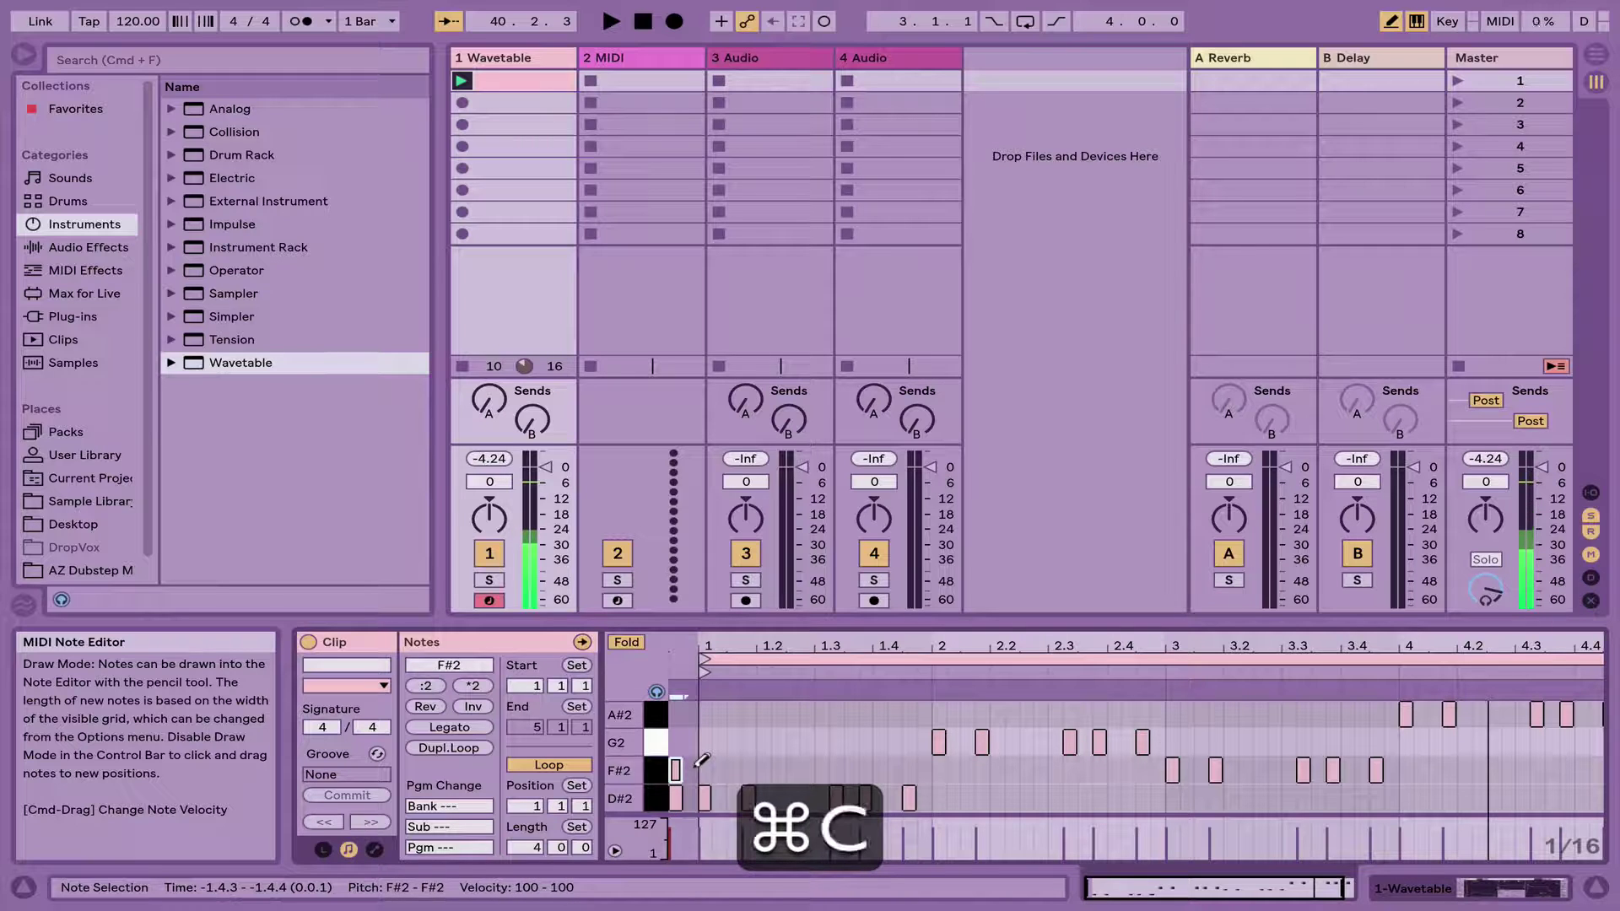
key(super+v)
key(super+Up)
key(super+c)
key(super+v)
key(super+Up)
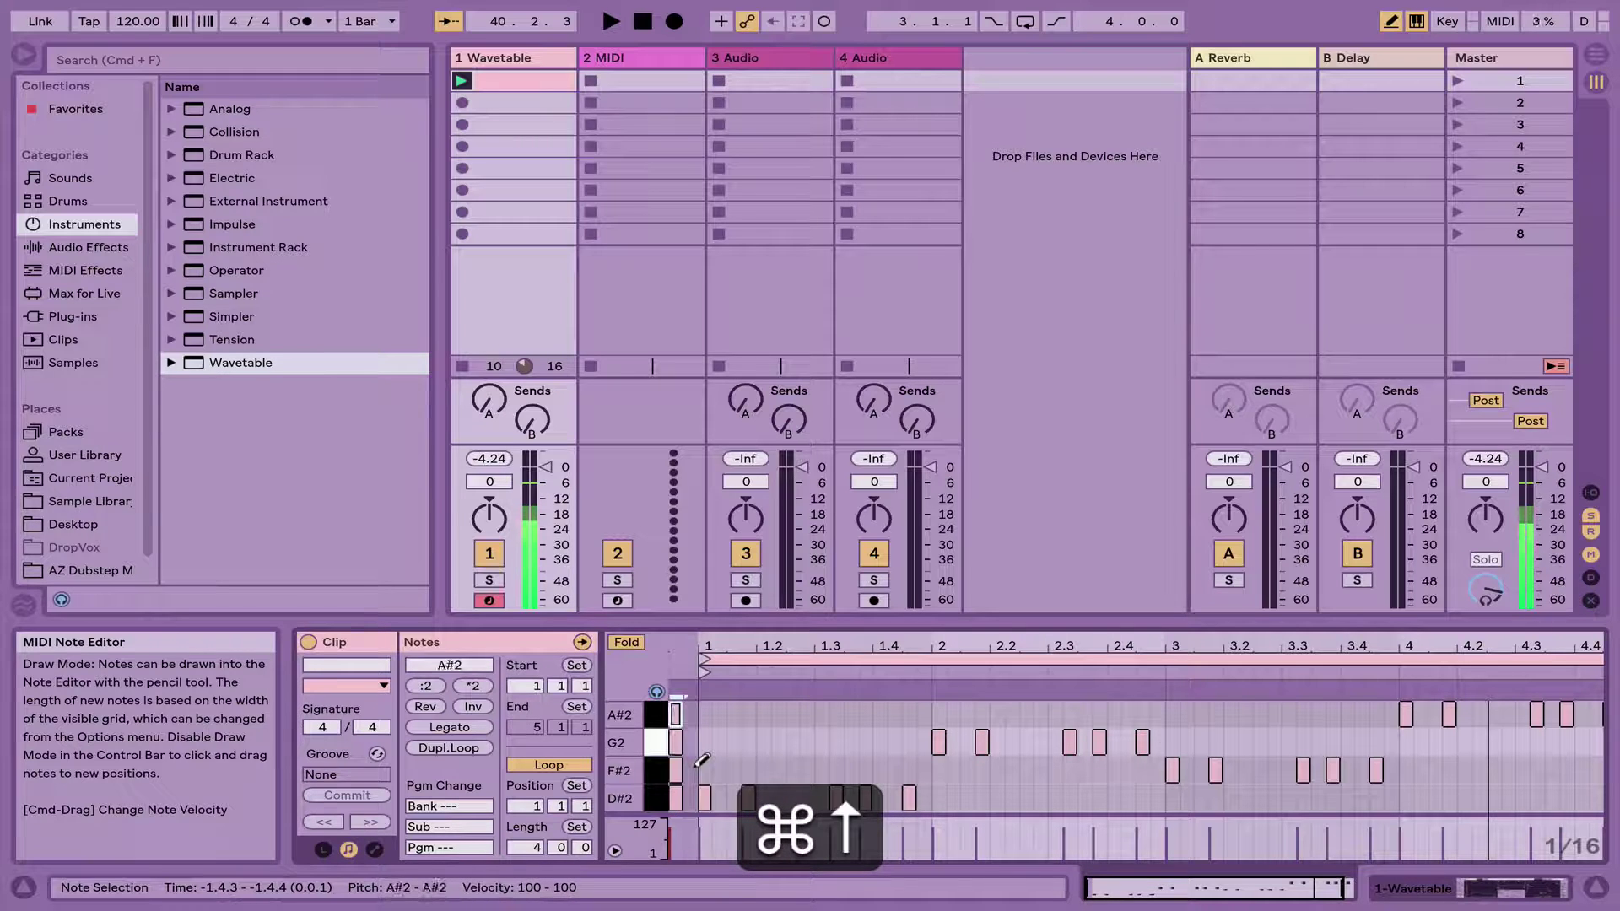
Unfold the note editor to show all pitches and enlarge it around the bassline's notes
click(626, 643)
mouse_move(641, 735)
mouse_down()
mouse_move(652, 771)
mouse_move(652, 748)
mouse_up()
drag(714, 623, 722, 419)
drag(628, 609, 629, 684)
drag(620, 560, 649, 560)
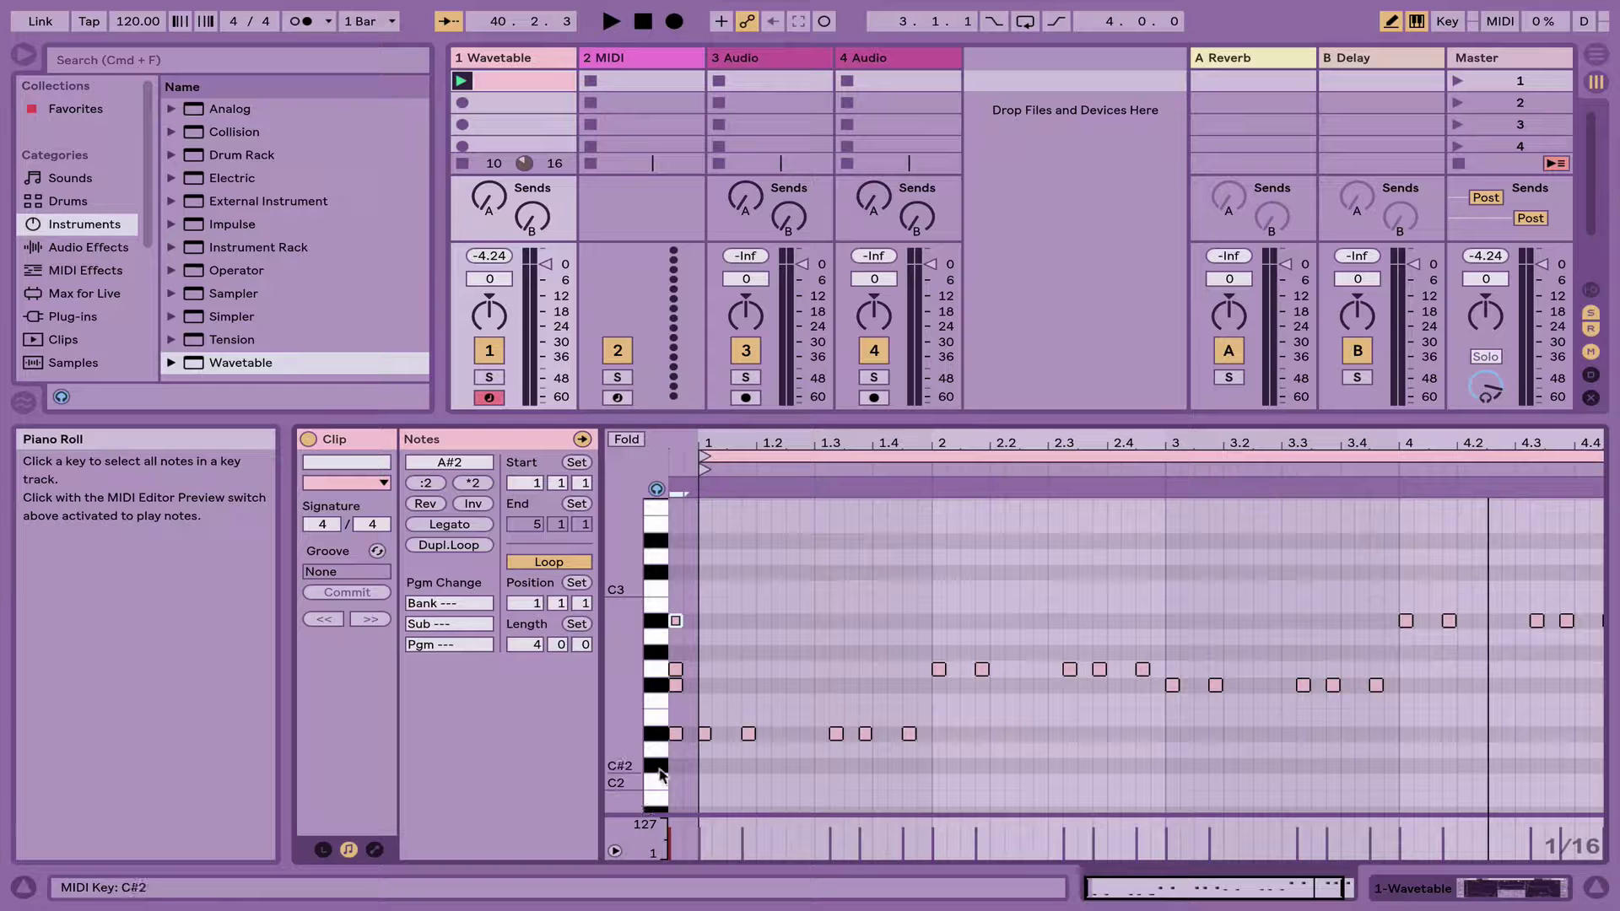
Try an F2 note in the stack before the clip's start, and remove it
key(b)
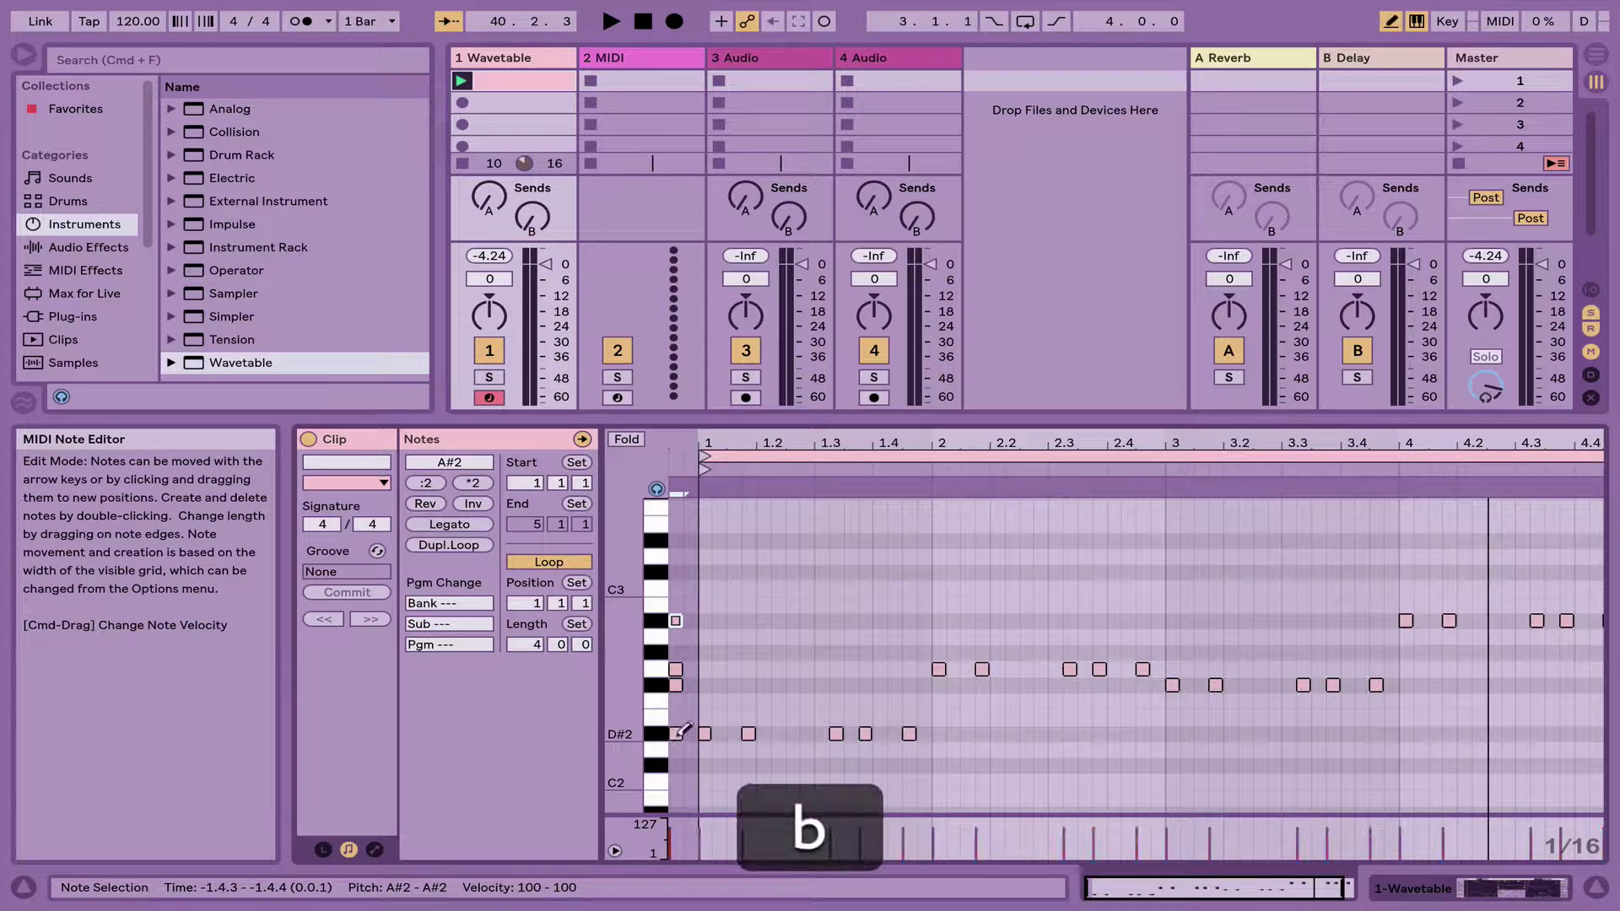
click(678, 700)
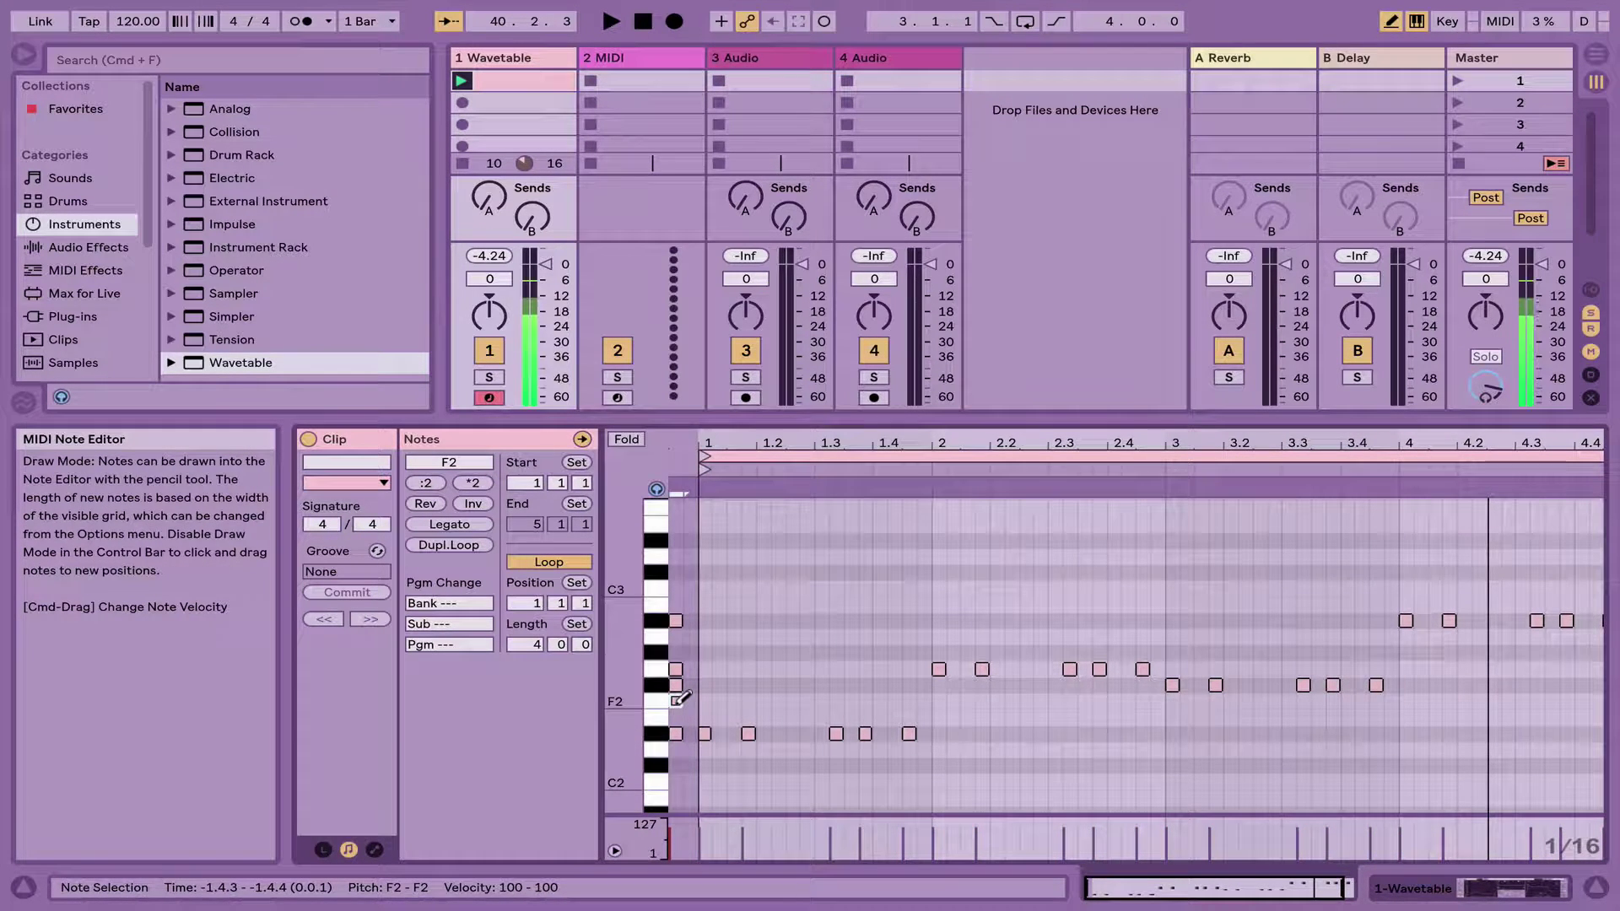
click(680, 700)
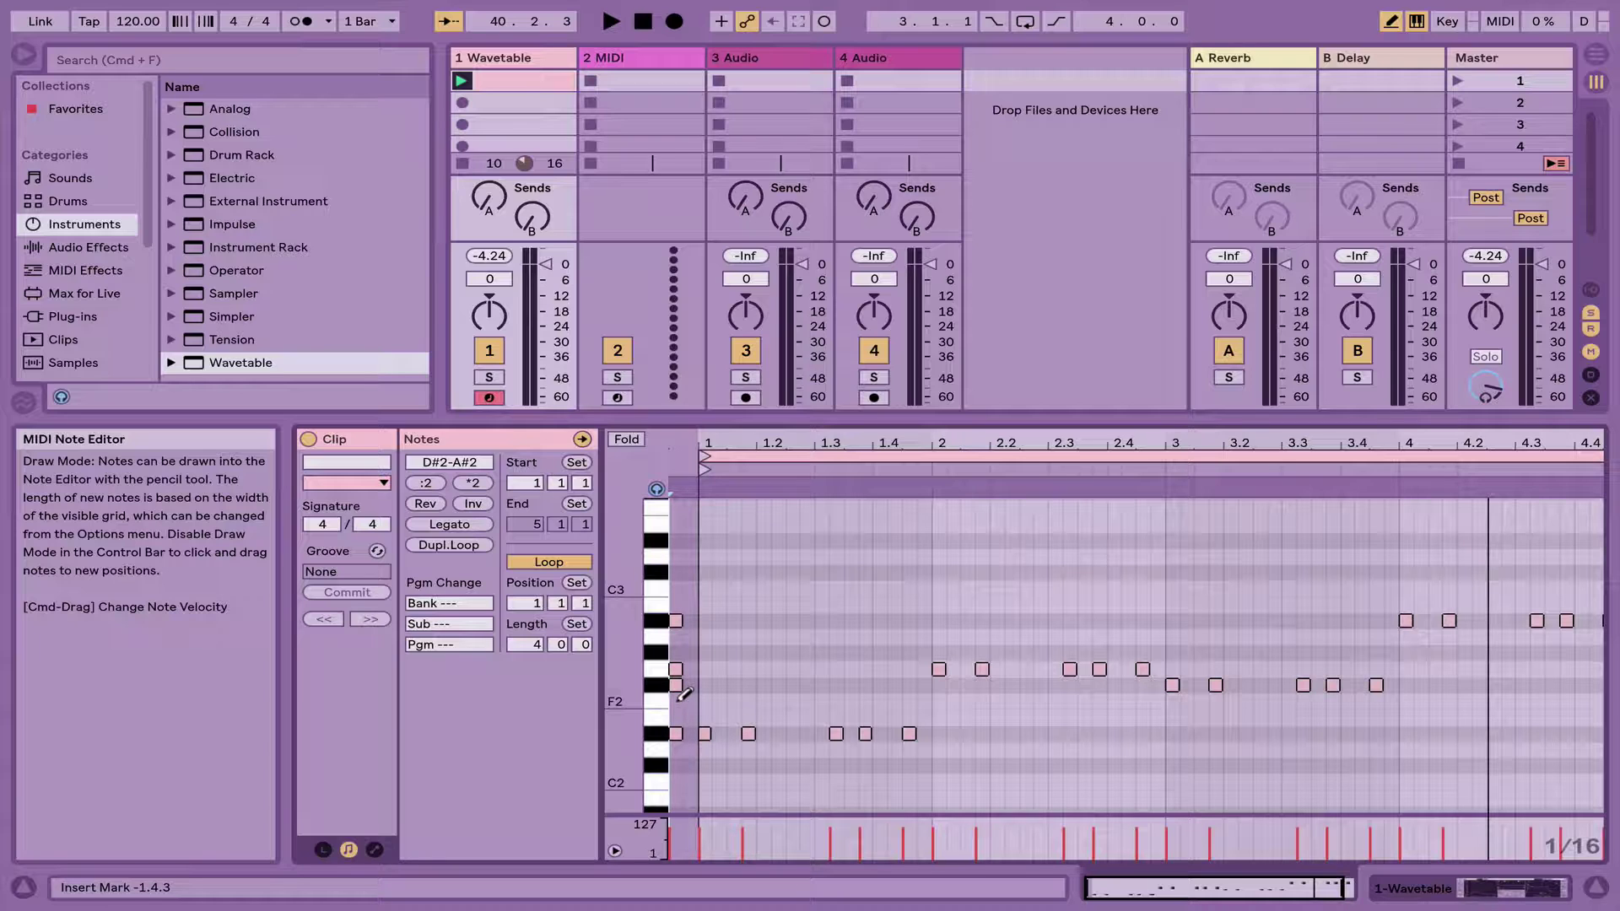
click(680, 700)
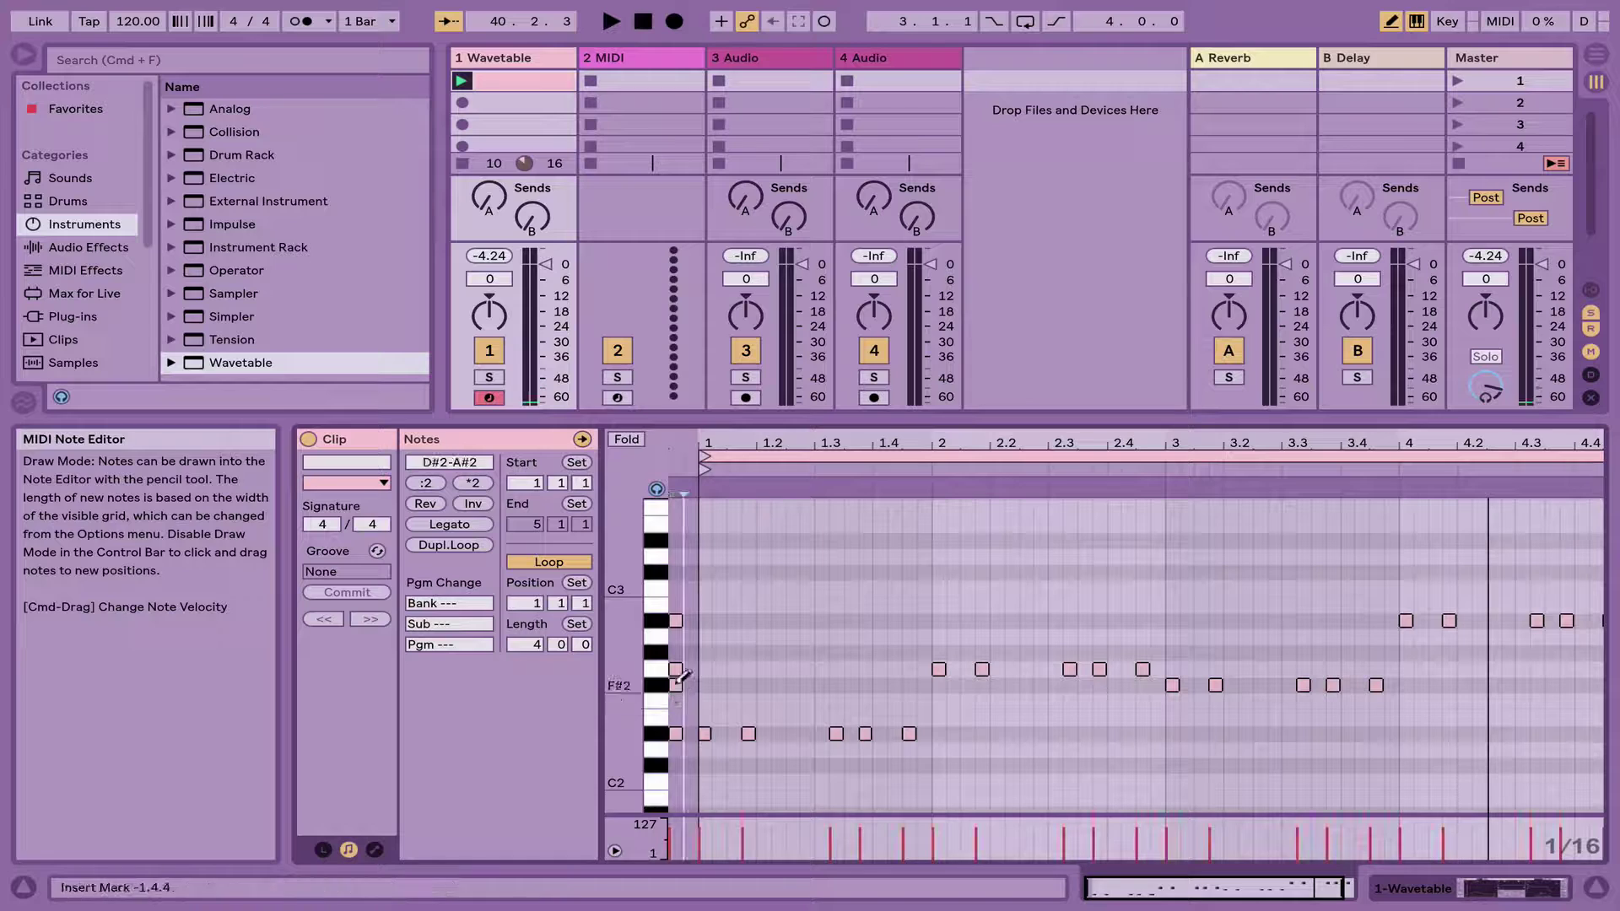
Try the F#2 notes a semitone lower at F2 in playback, and return them to F#2
click(658, 685)
key(Down)
key(space)
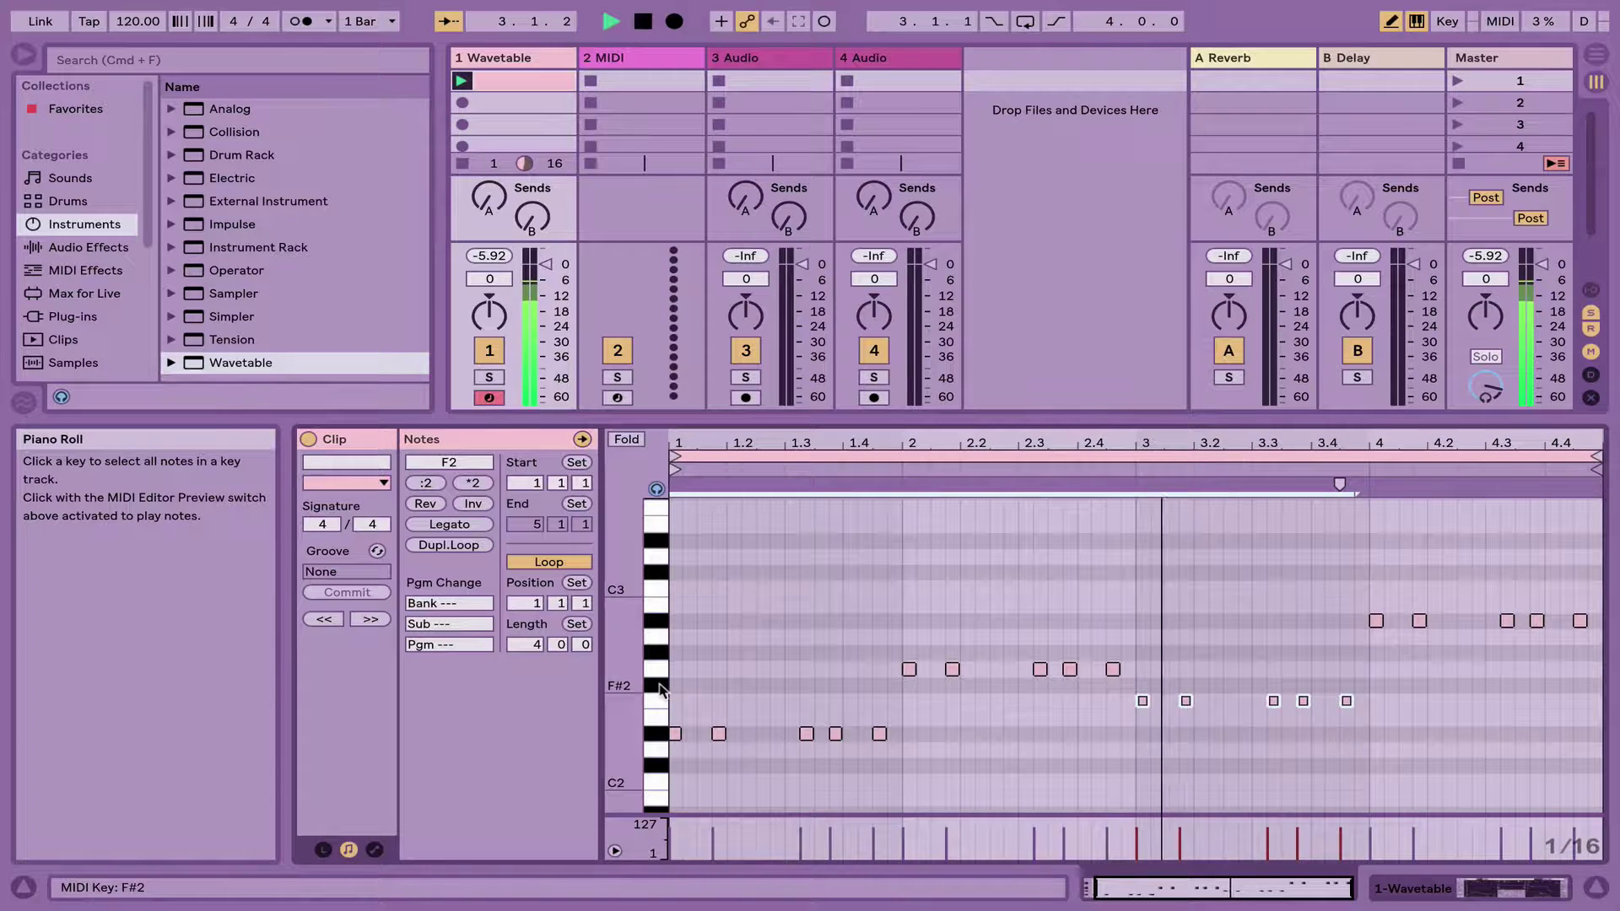
key(space)
key(Up)
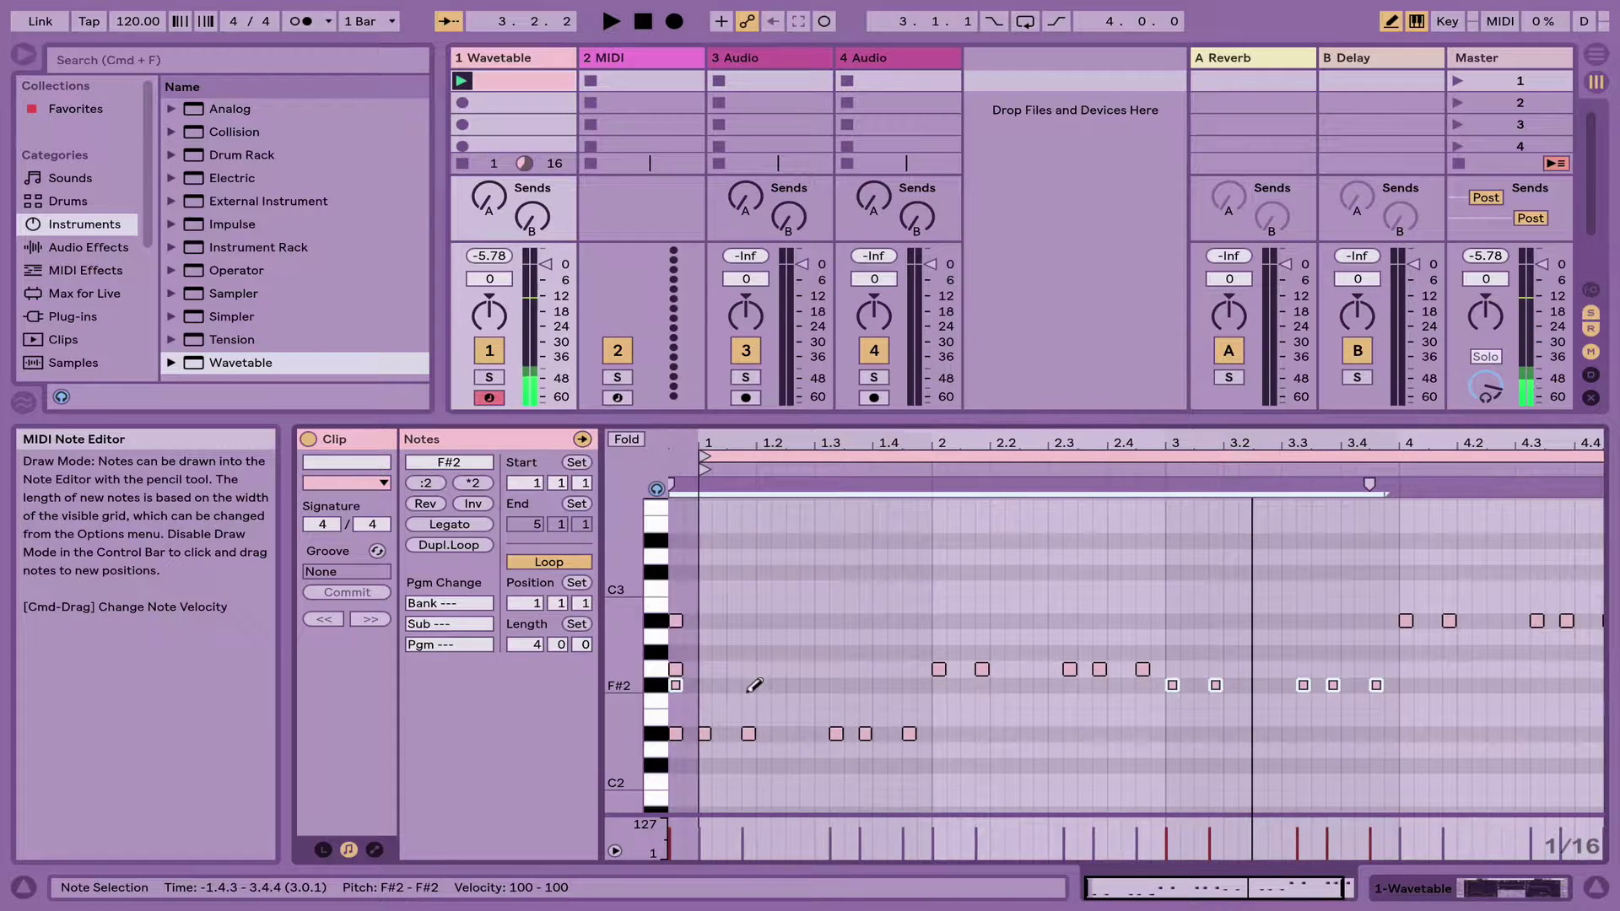
Add an A2 note to the stack at -1.4.3 and play the bassline
click(679, 636)
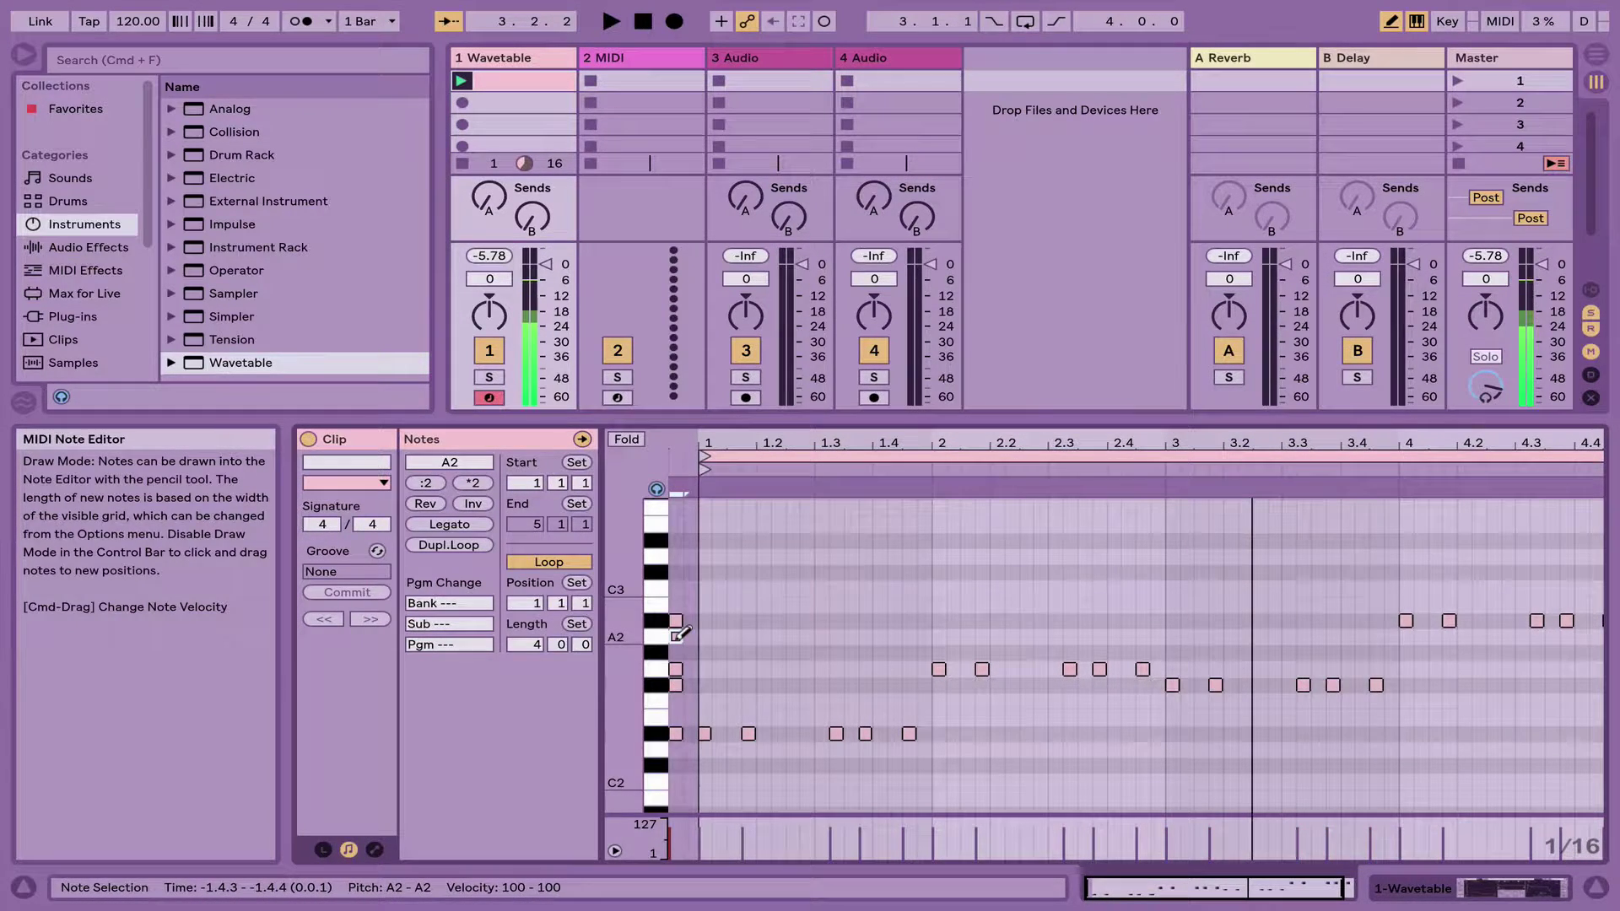
key(space)
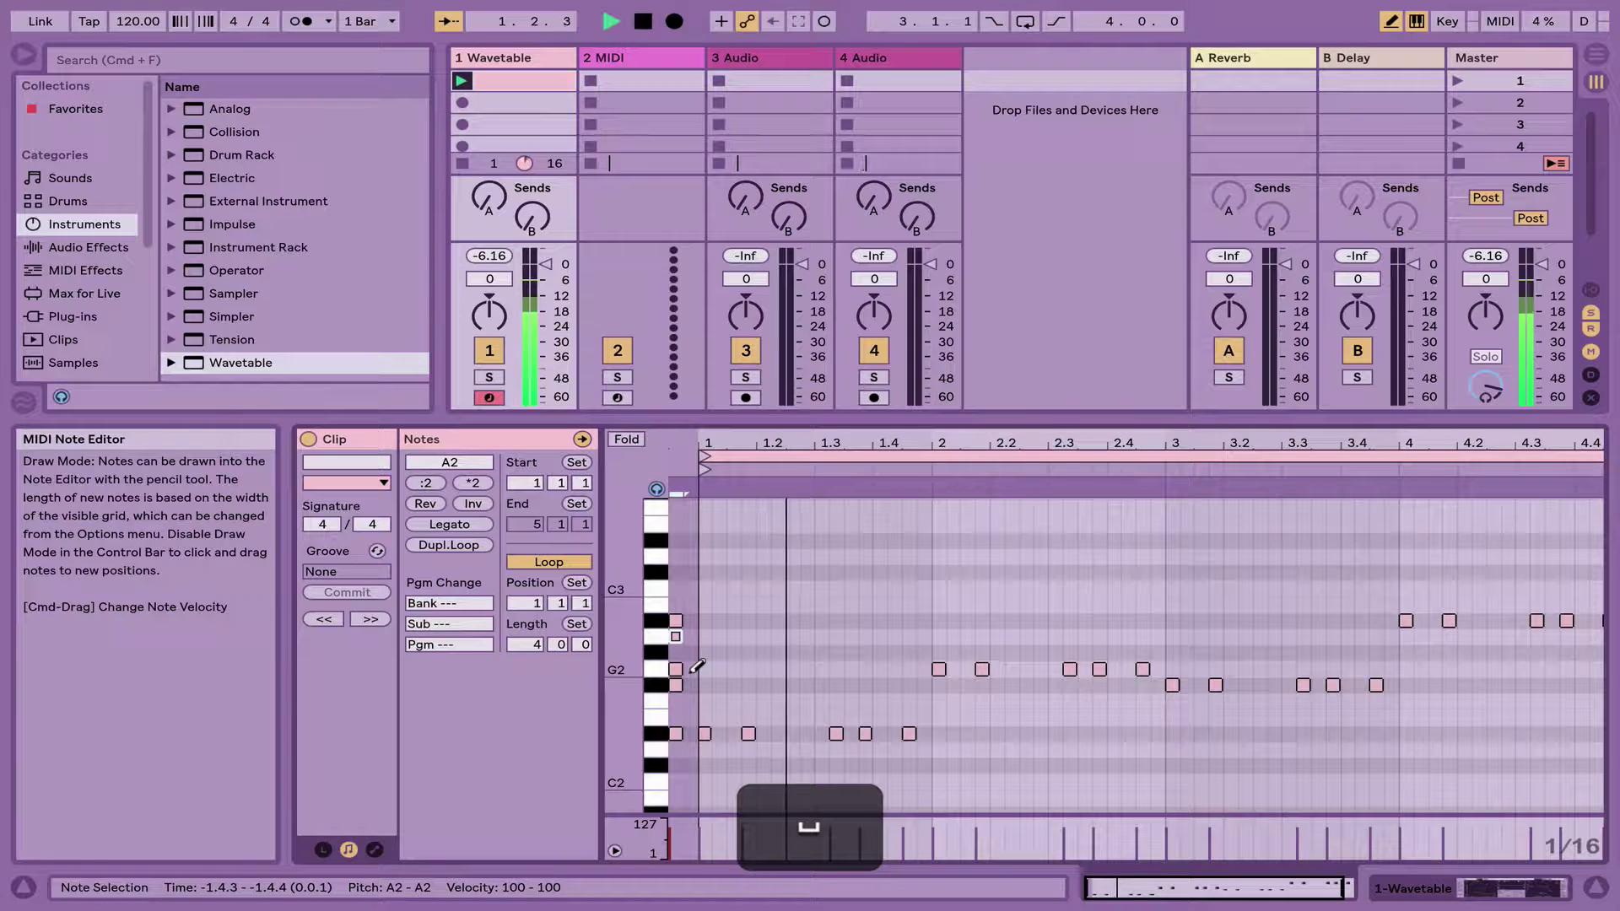
key(space)
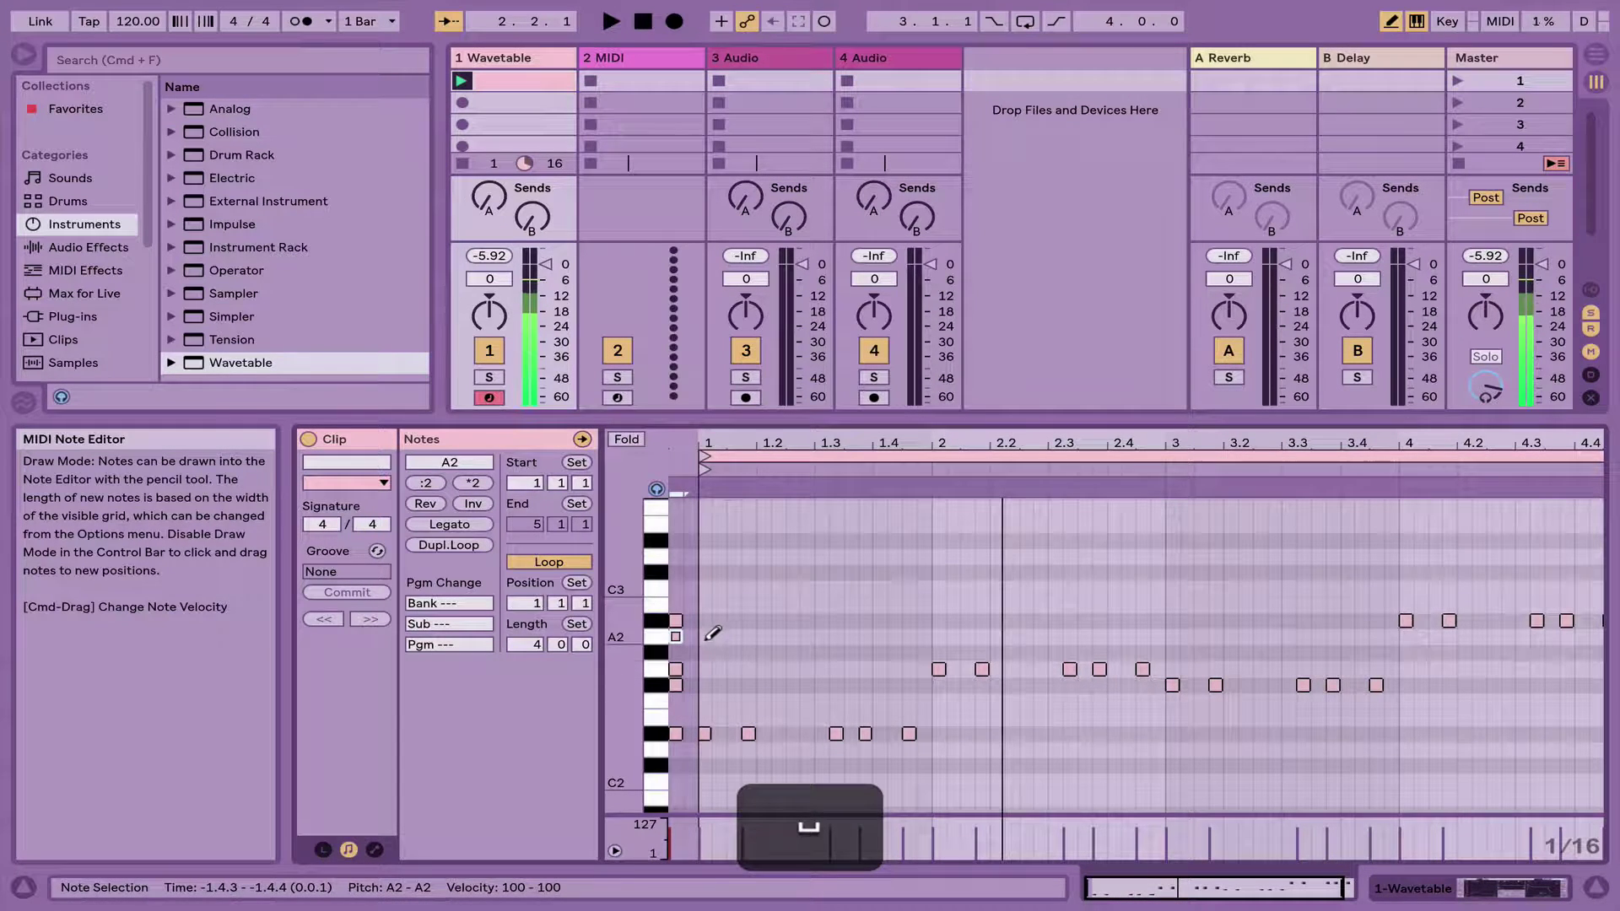
Try an A2 note at several positions in bar 1 during playback, and remove it
click(705, 636)
key(space)
key(Right)
key(space)
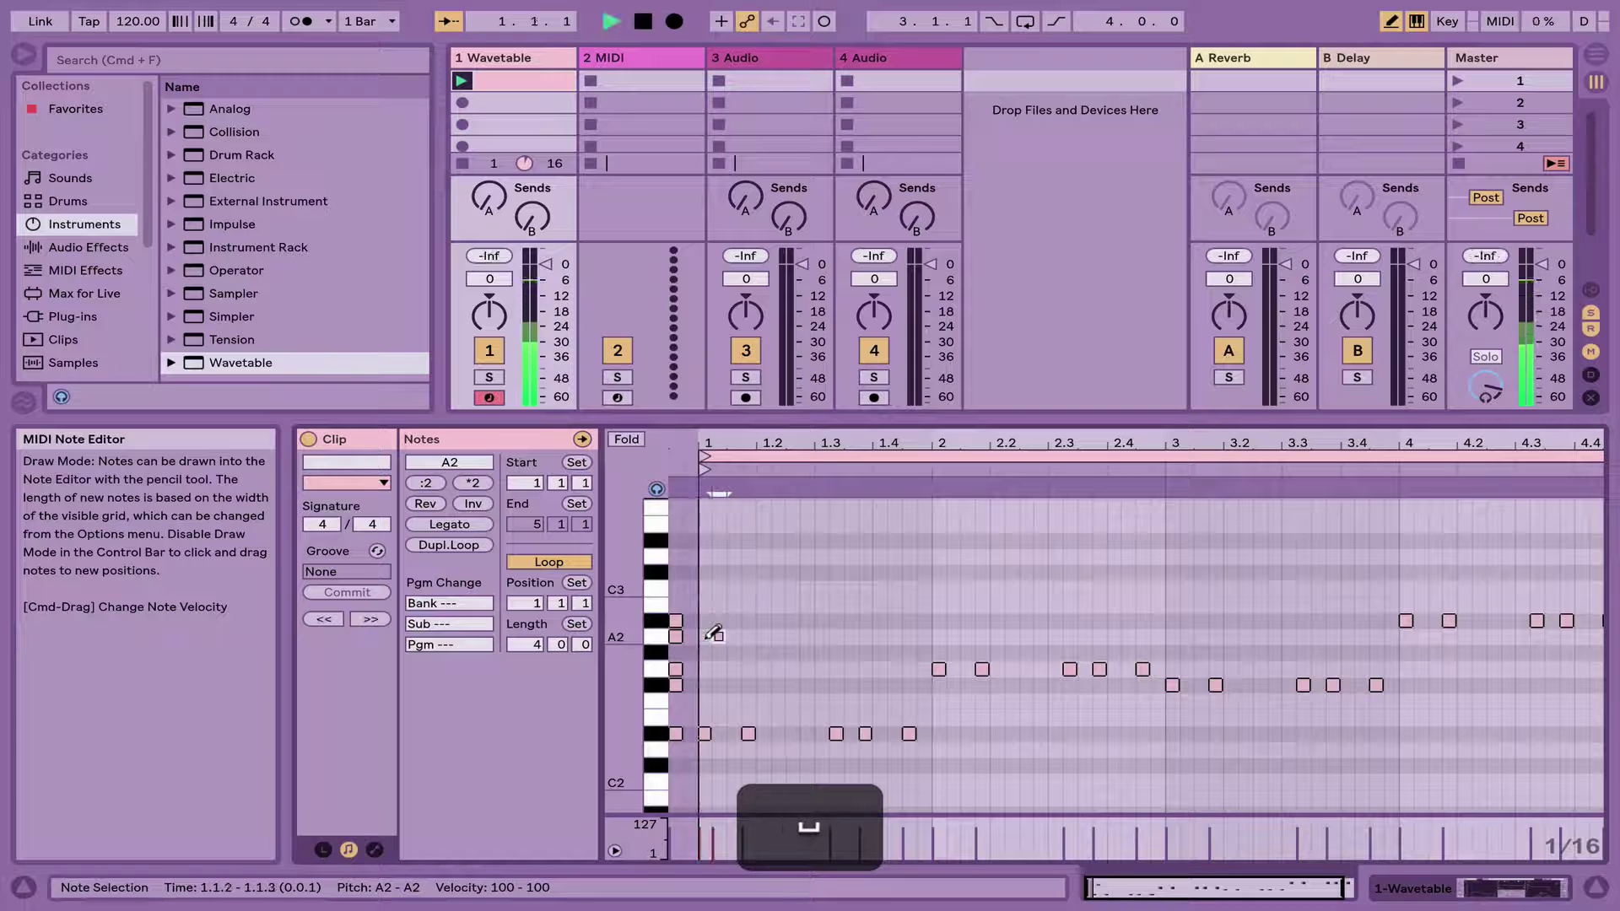
key(space)
key(Right)
key(space)
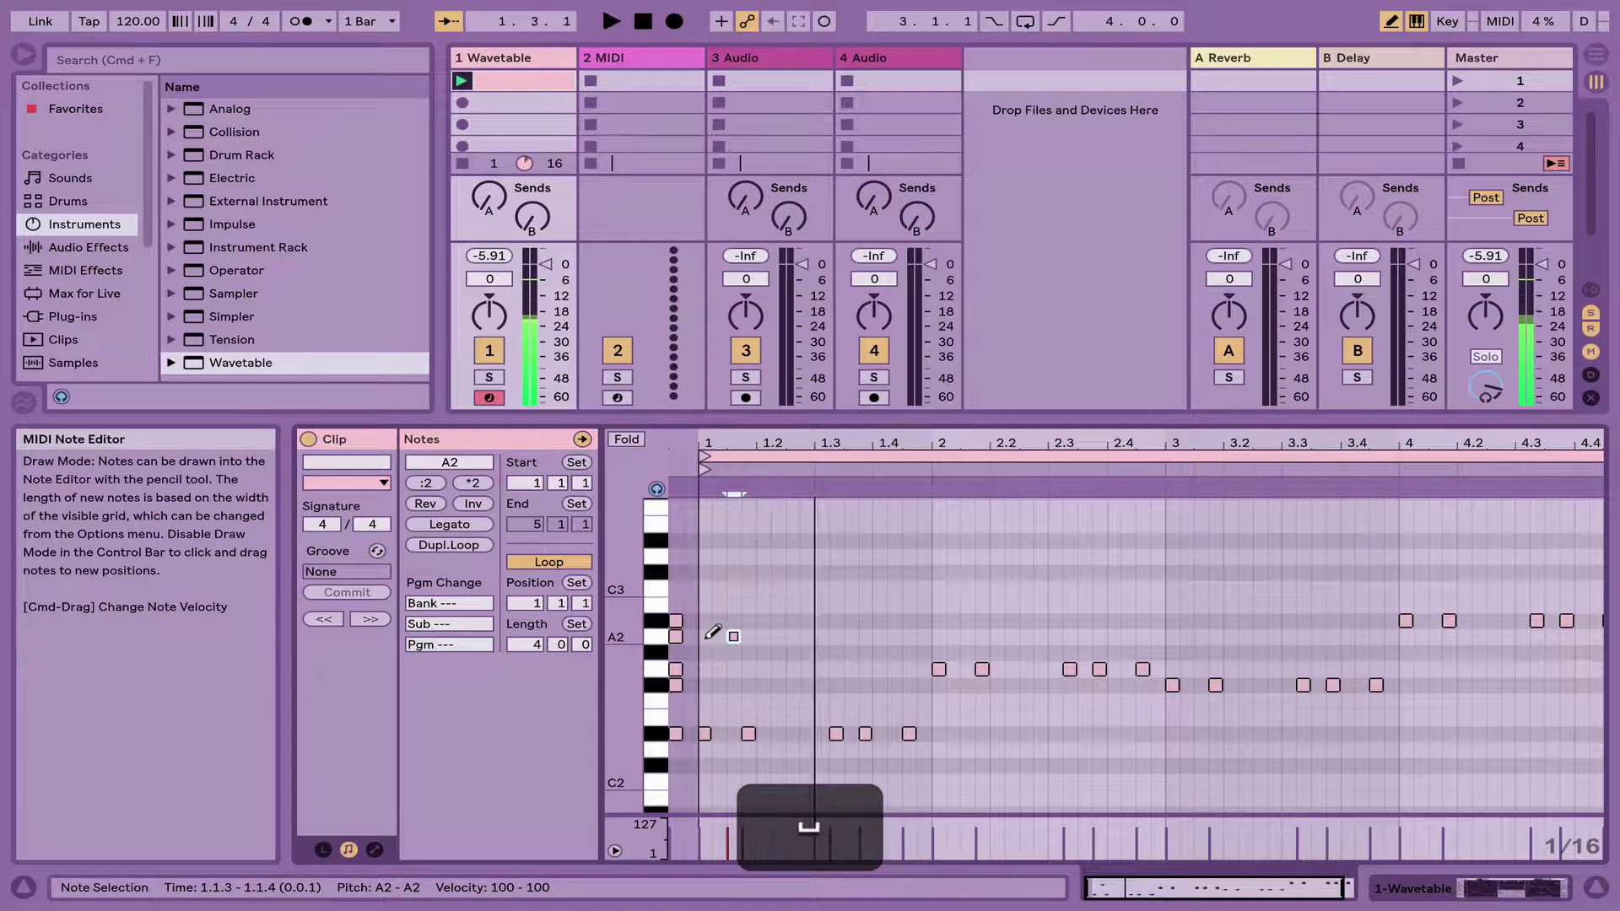
key(space)
key(Right)
key(Right)
key(Right)
key(Right)
key(space)
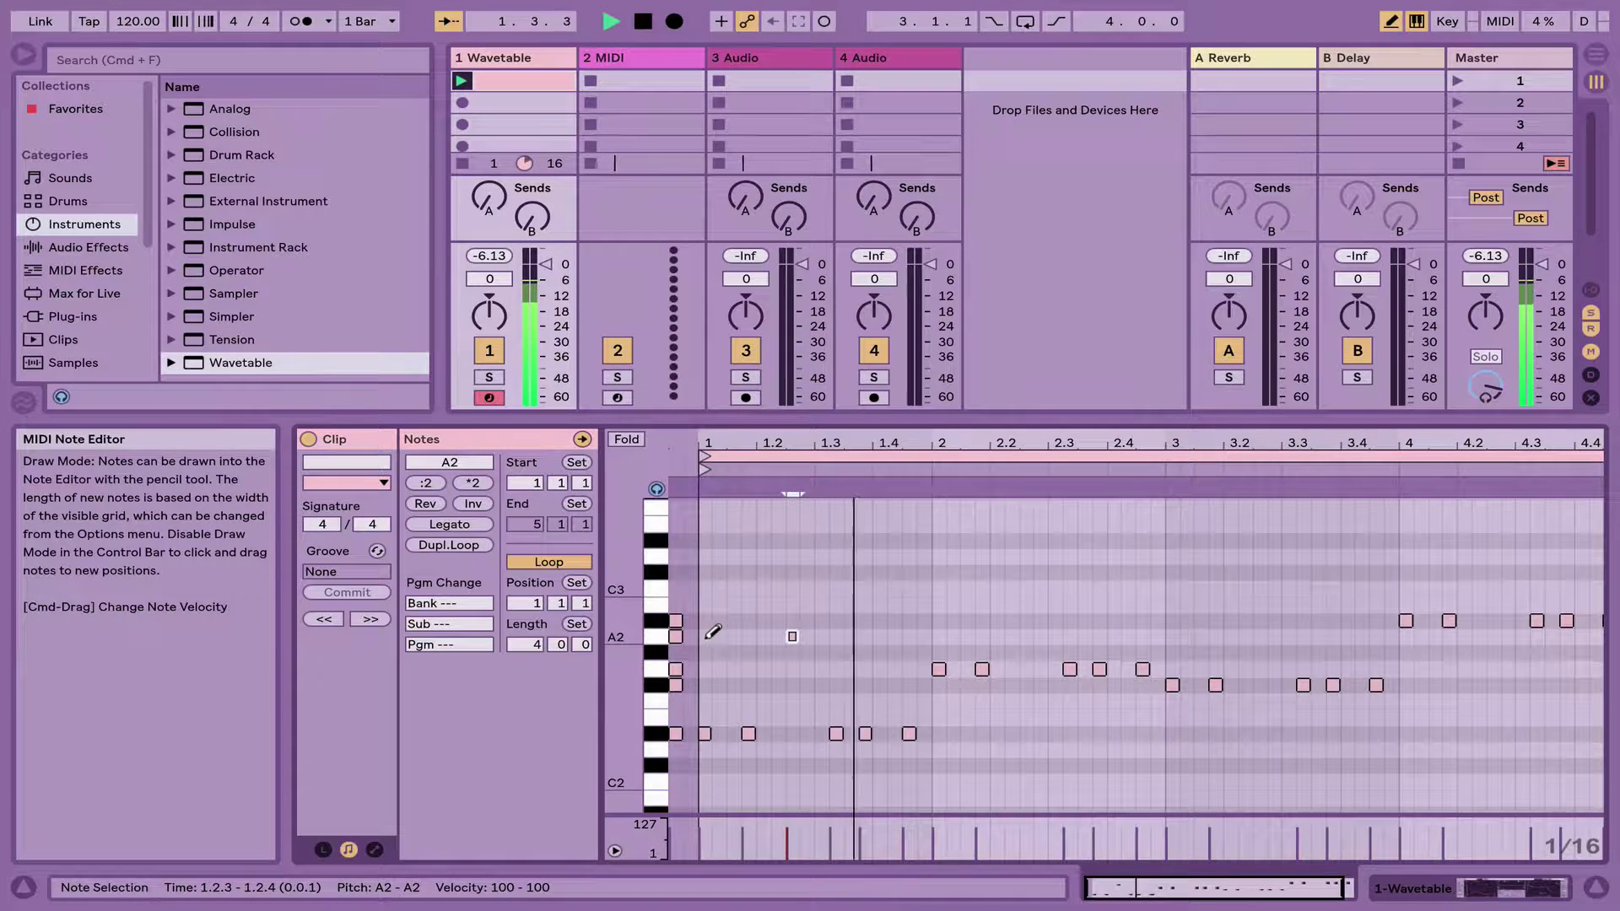
key(space)
key(BackSpace)
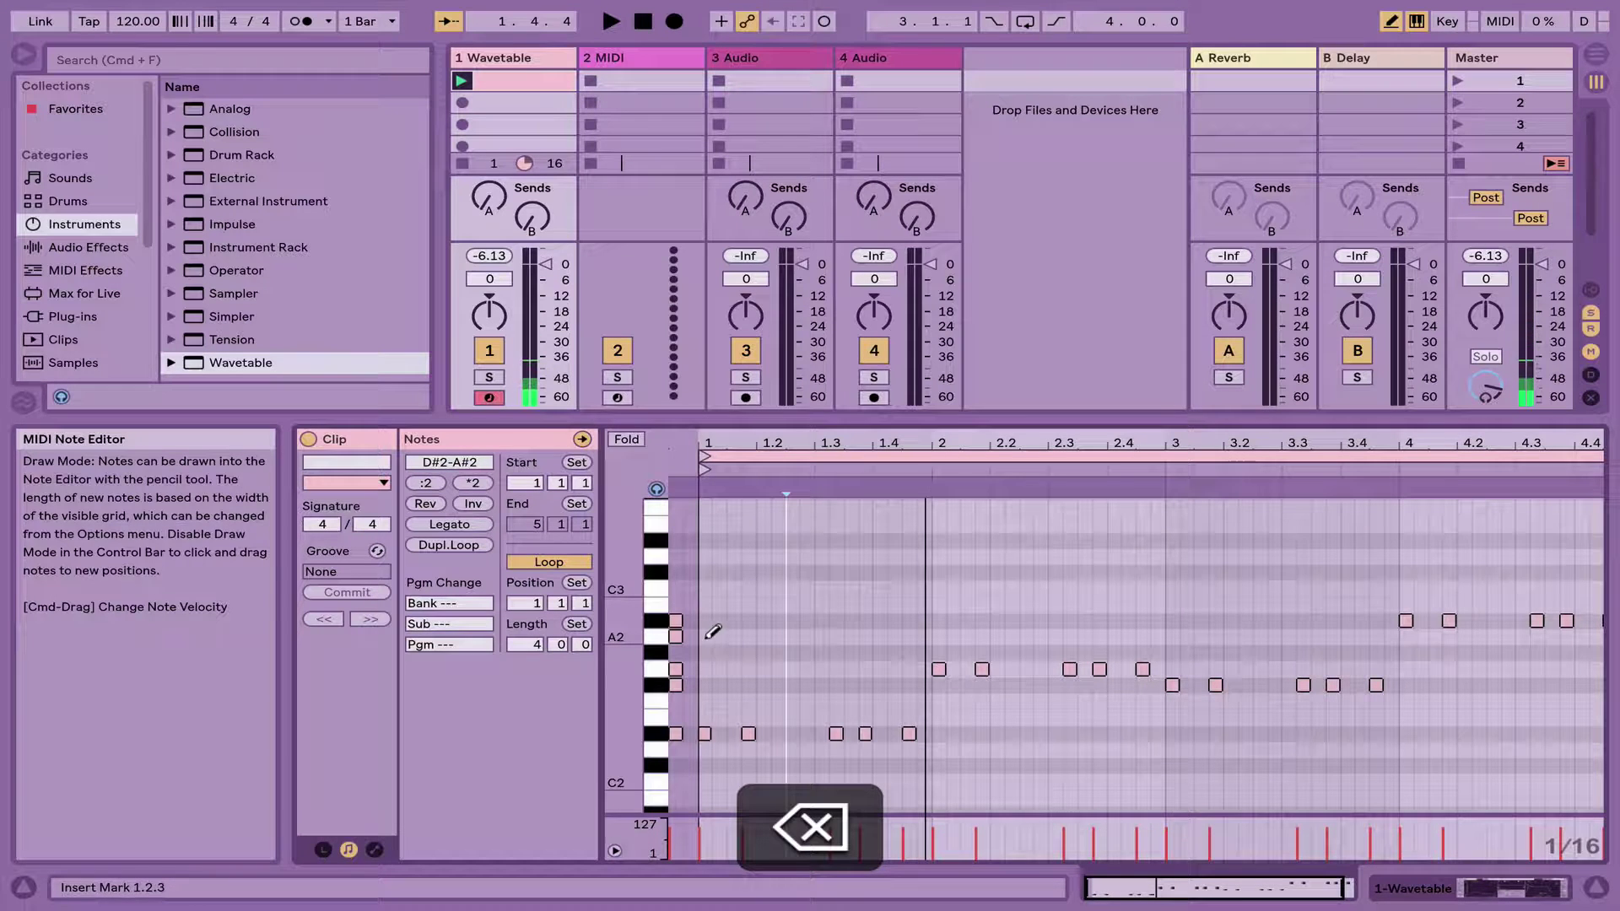
Try a C3 note at several positions in bar 1, and remove it
click(685, 588)
key(Right)
key(Right)
key(Right)
key(Right)
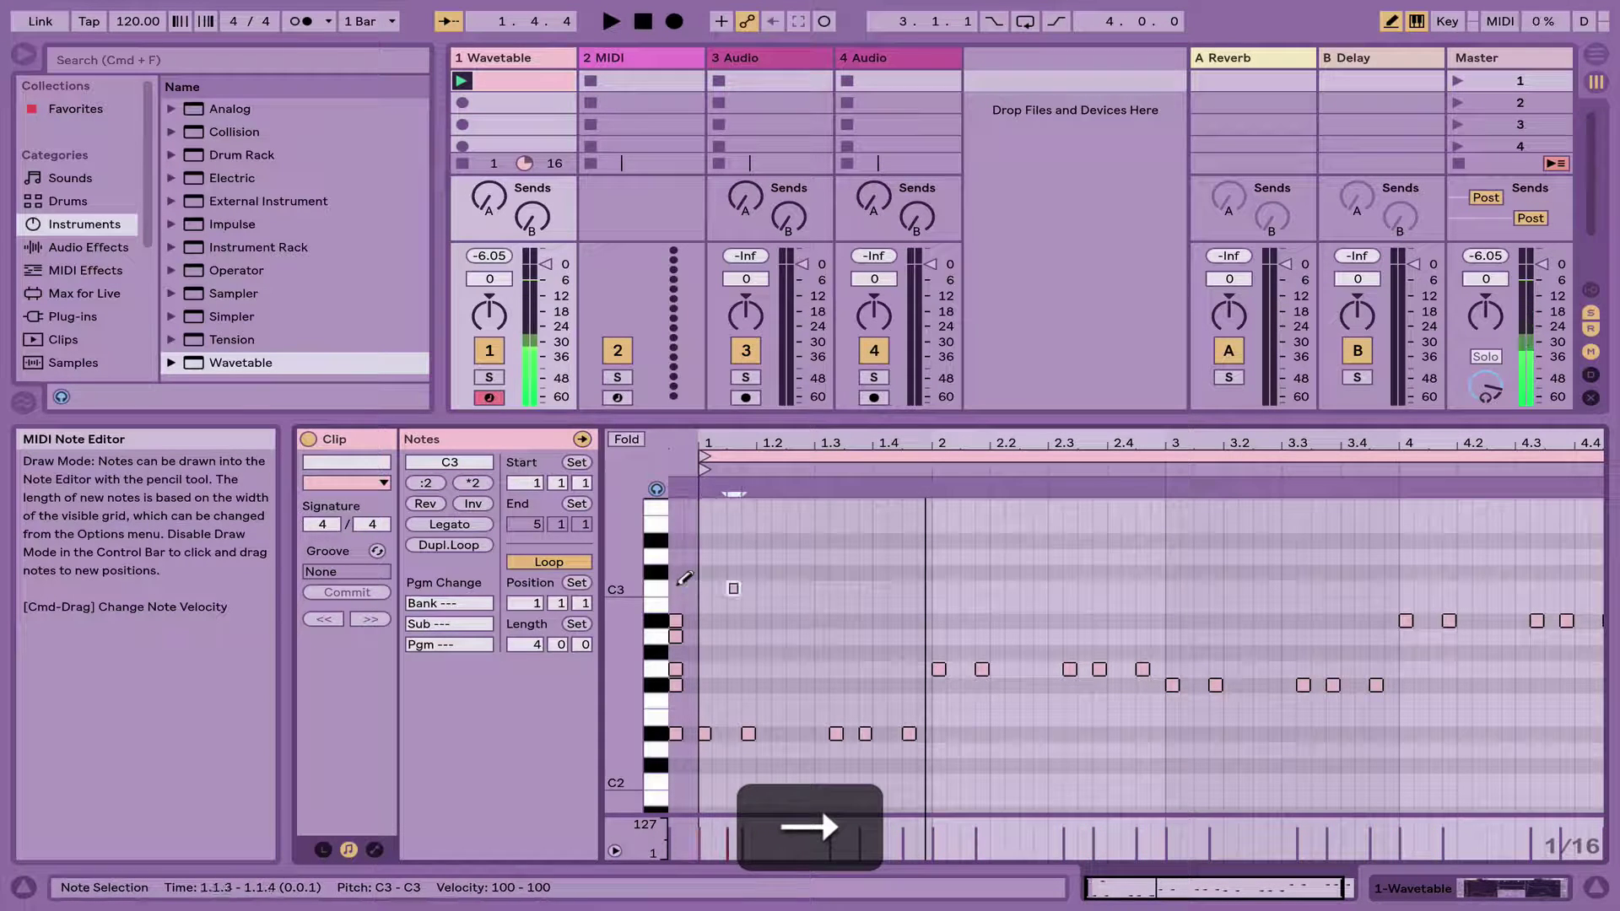
key(BackSpace)
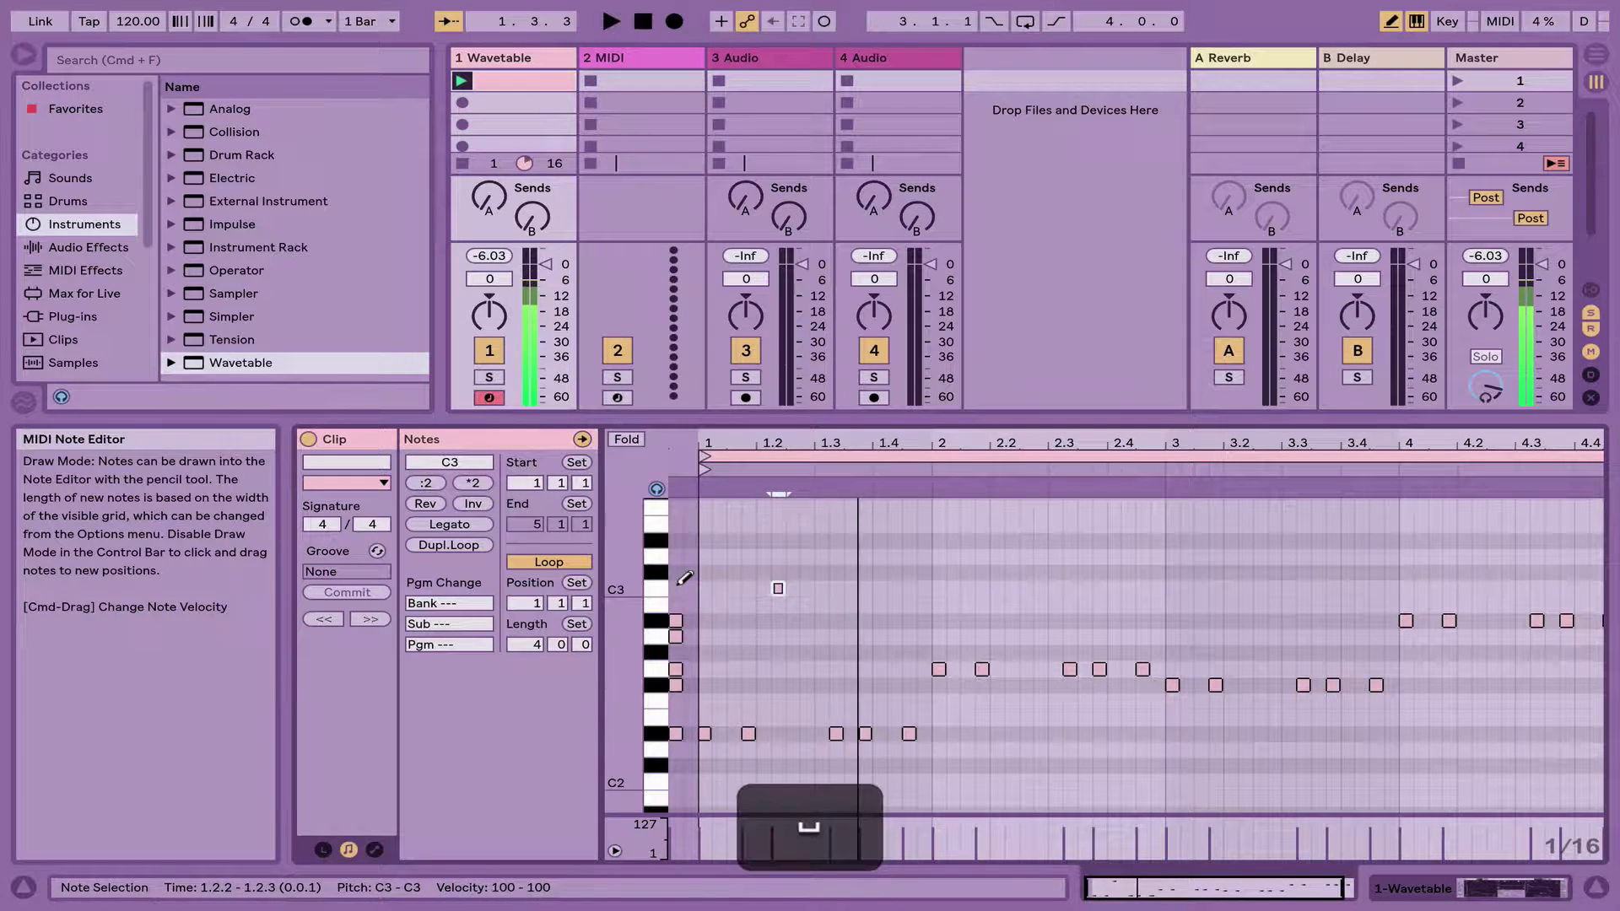
Add C3 and D3 notes to the stack at -1.4.3, playing the bassline between the two
click(680, 584)
key(space)
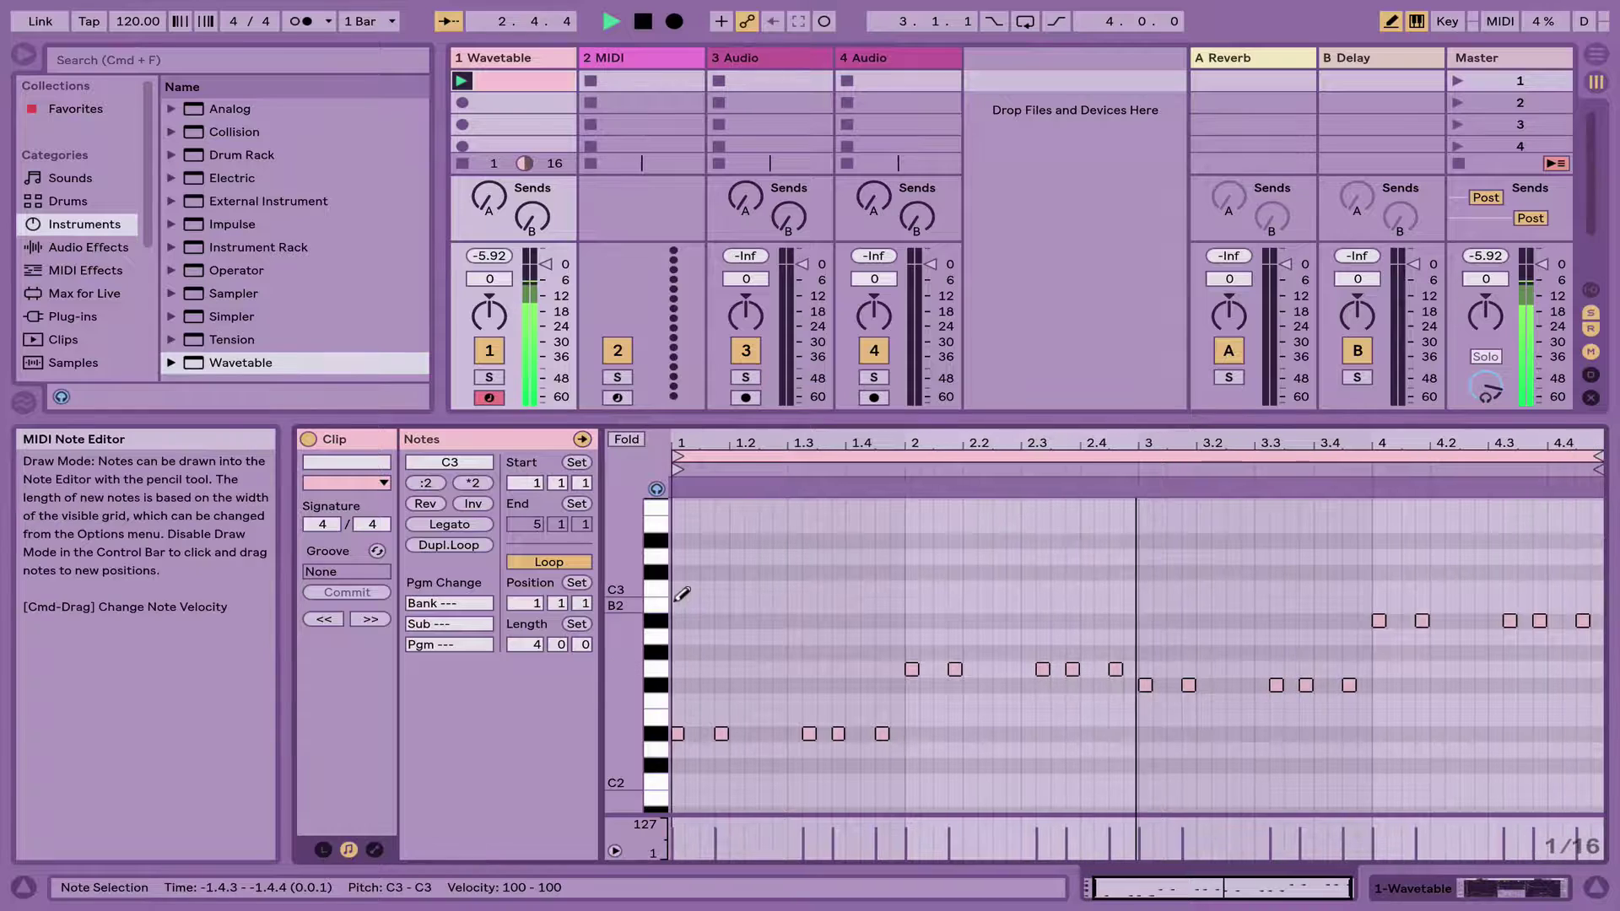
key(space)
scroll(682, 631, down, 2)
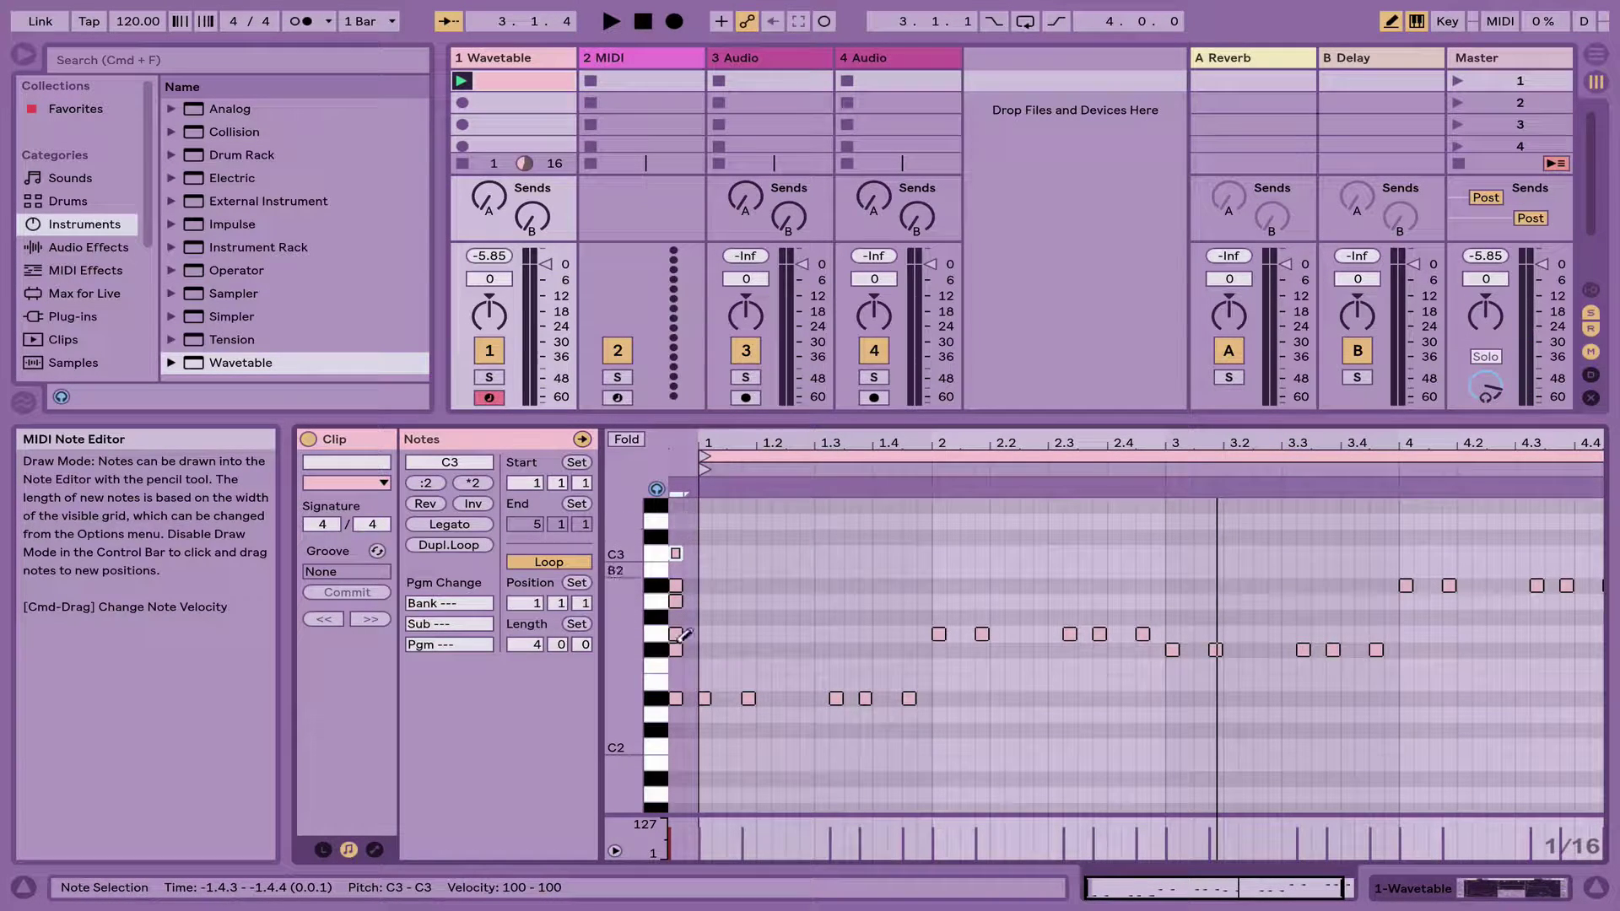
click(677, 521)
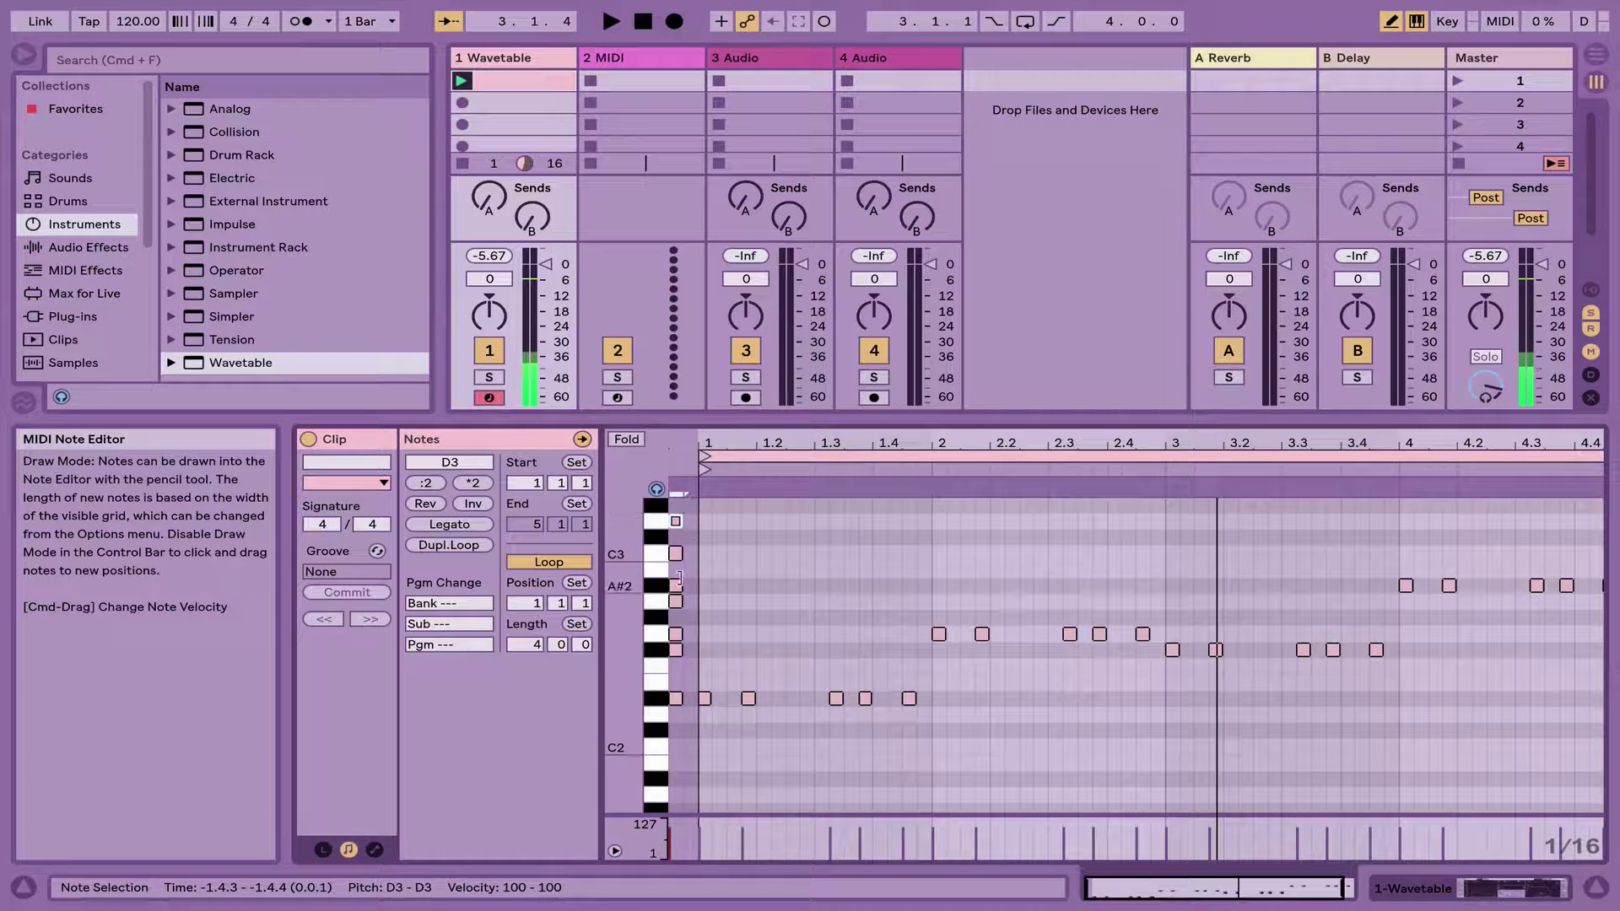
Copy the D#2 to D3 stack one octave up and one octave down, and fold the editor to the used pitches
key(b)
drag(696, 750, 655, 493)
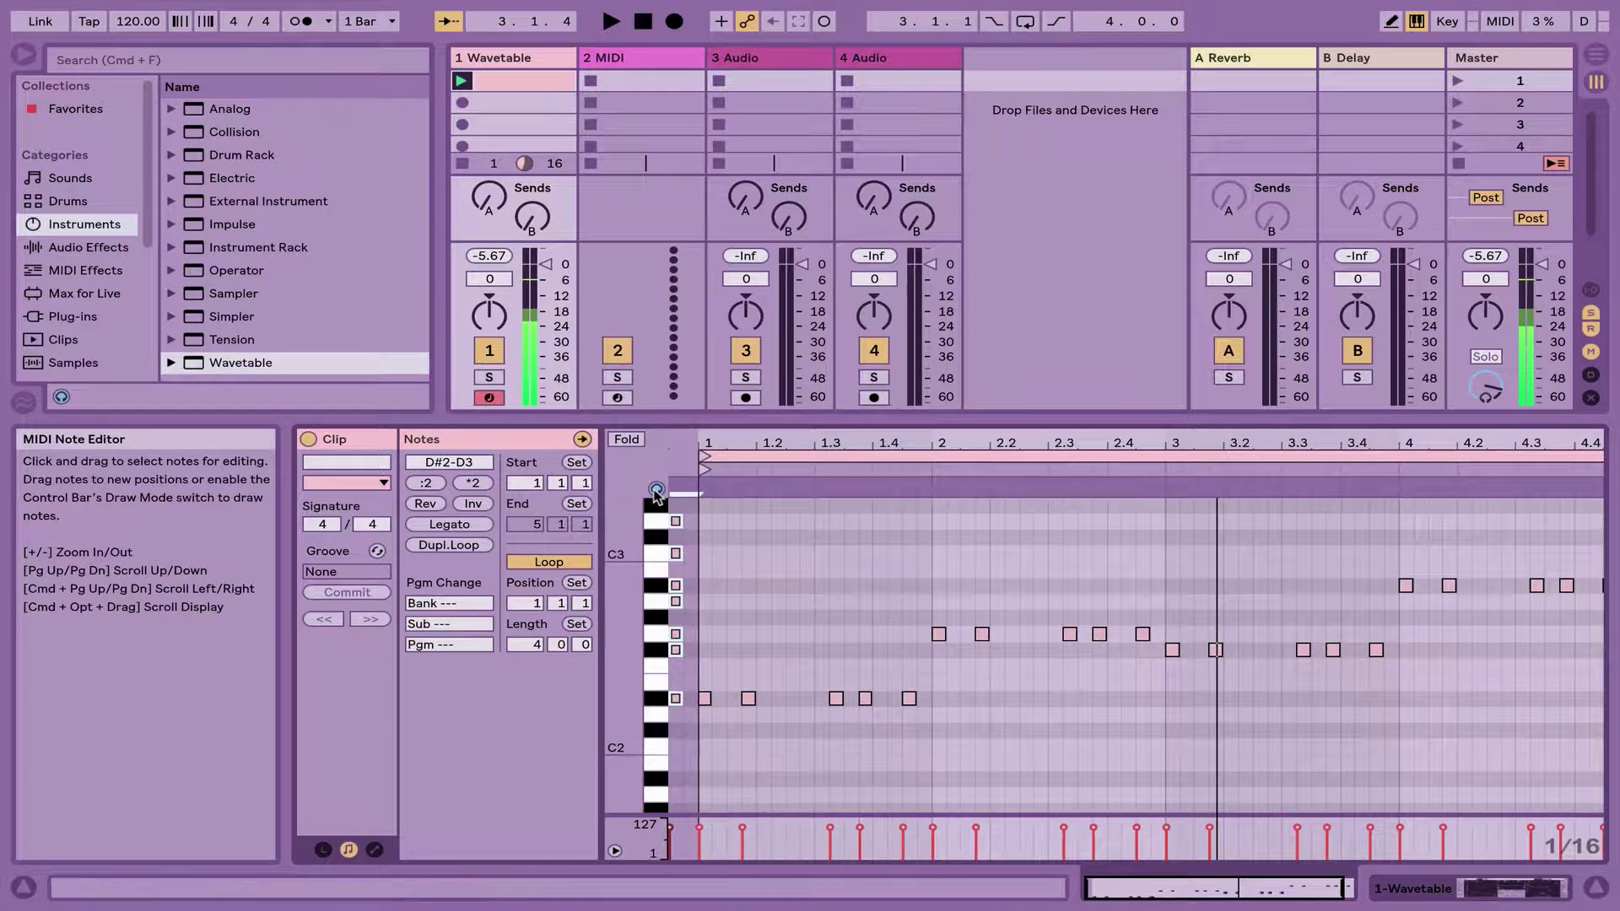
key(super+c)
key(shift+super+Up)
key(super+v)
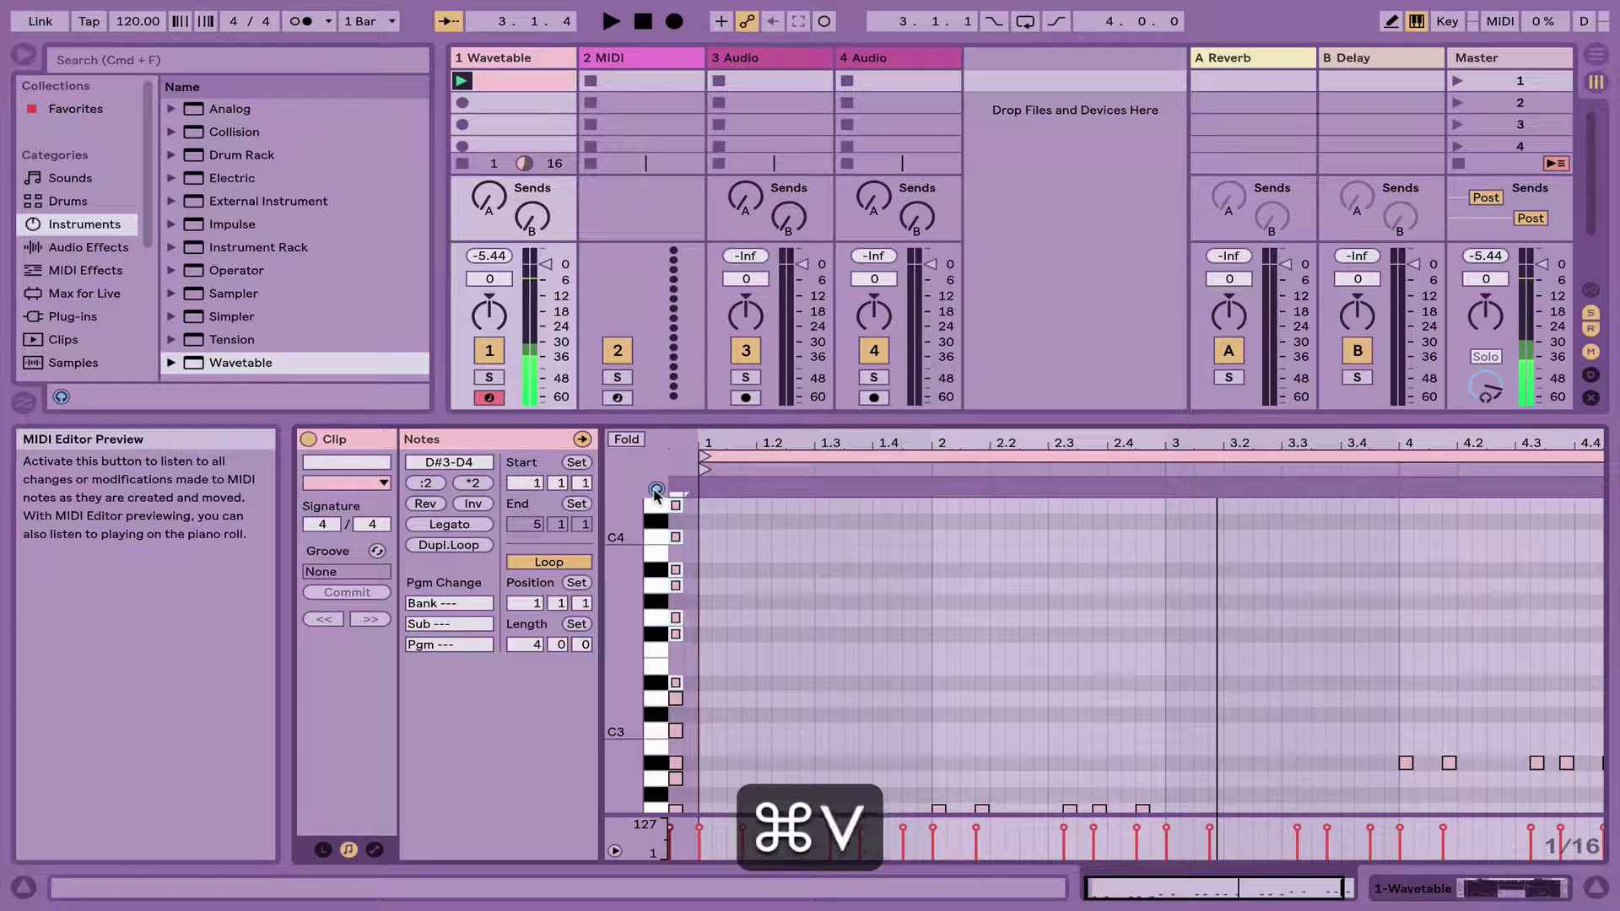
key(shift+Down)
click(626, 439)
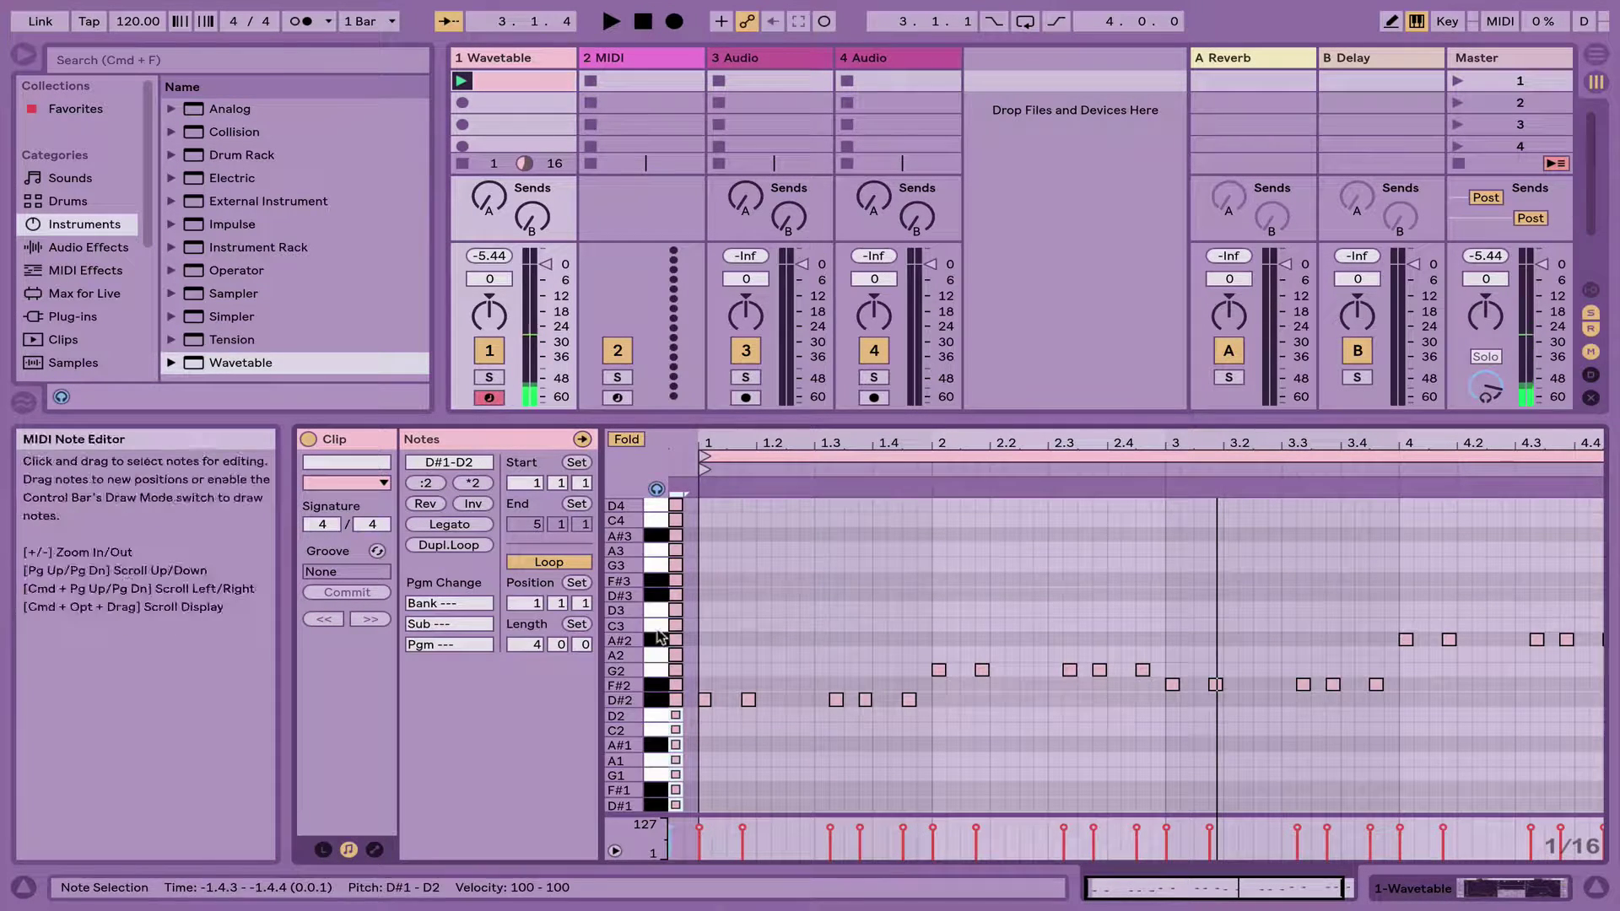
Raise the last note of each bar five scale steps, to C3, D#3, D3 and G3, and play the bassline
click(856, 741)
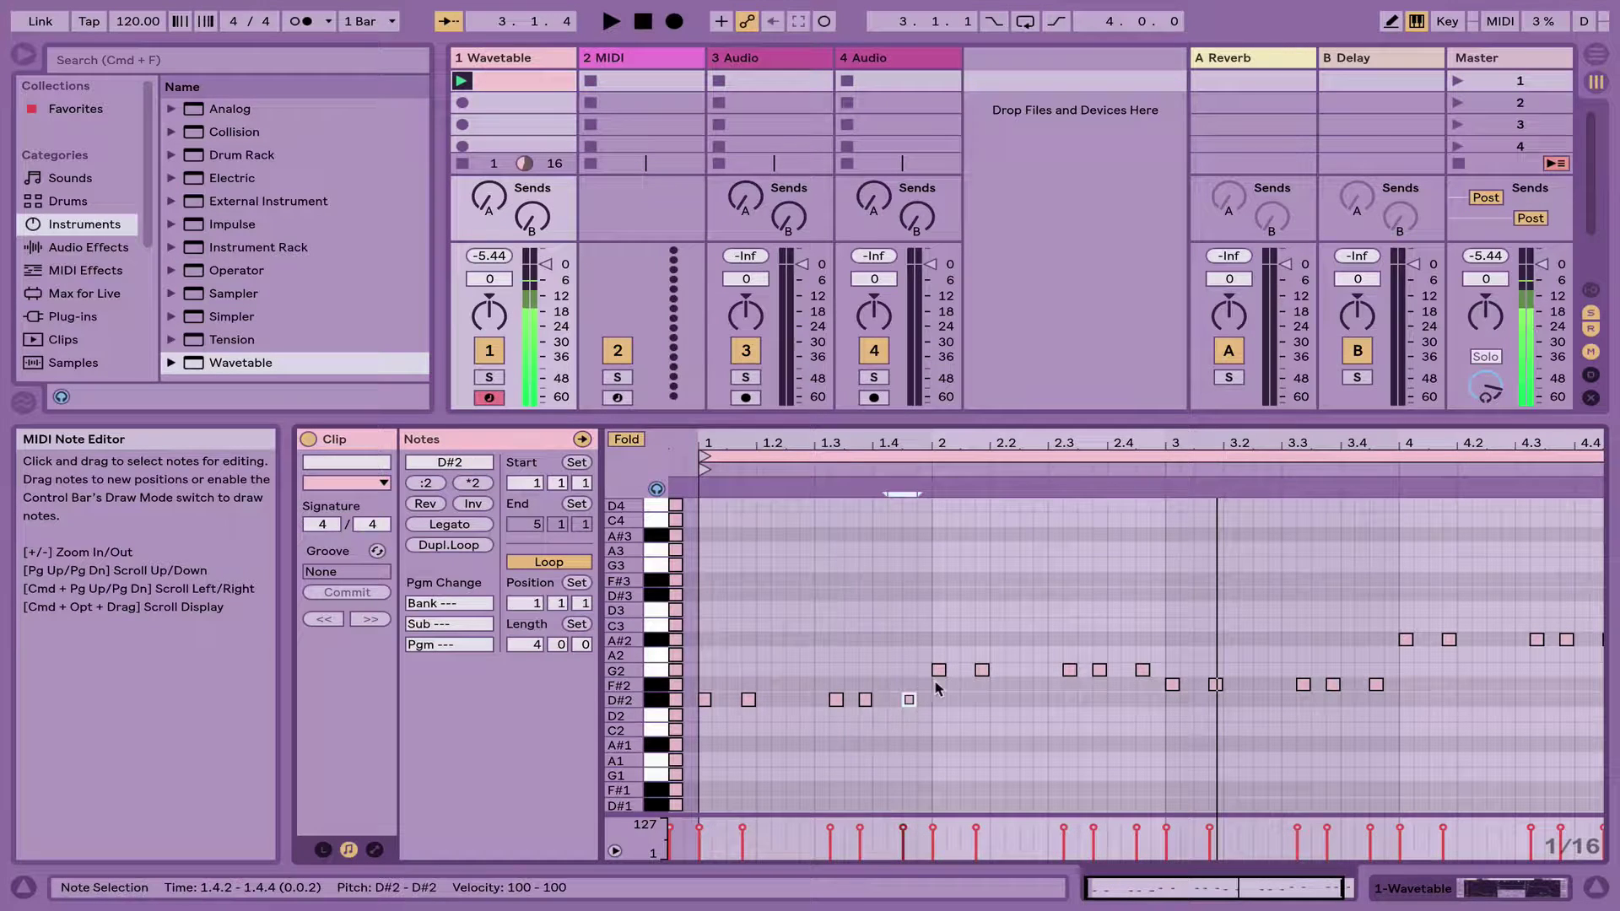
shift+click(1131, 709)
shift+click(1376, 685)
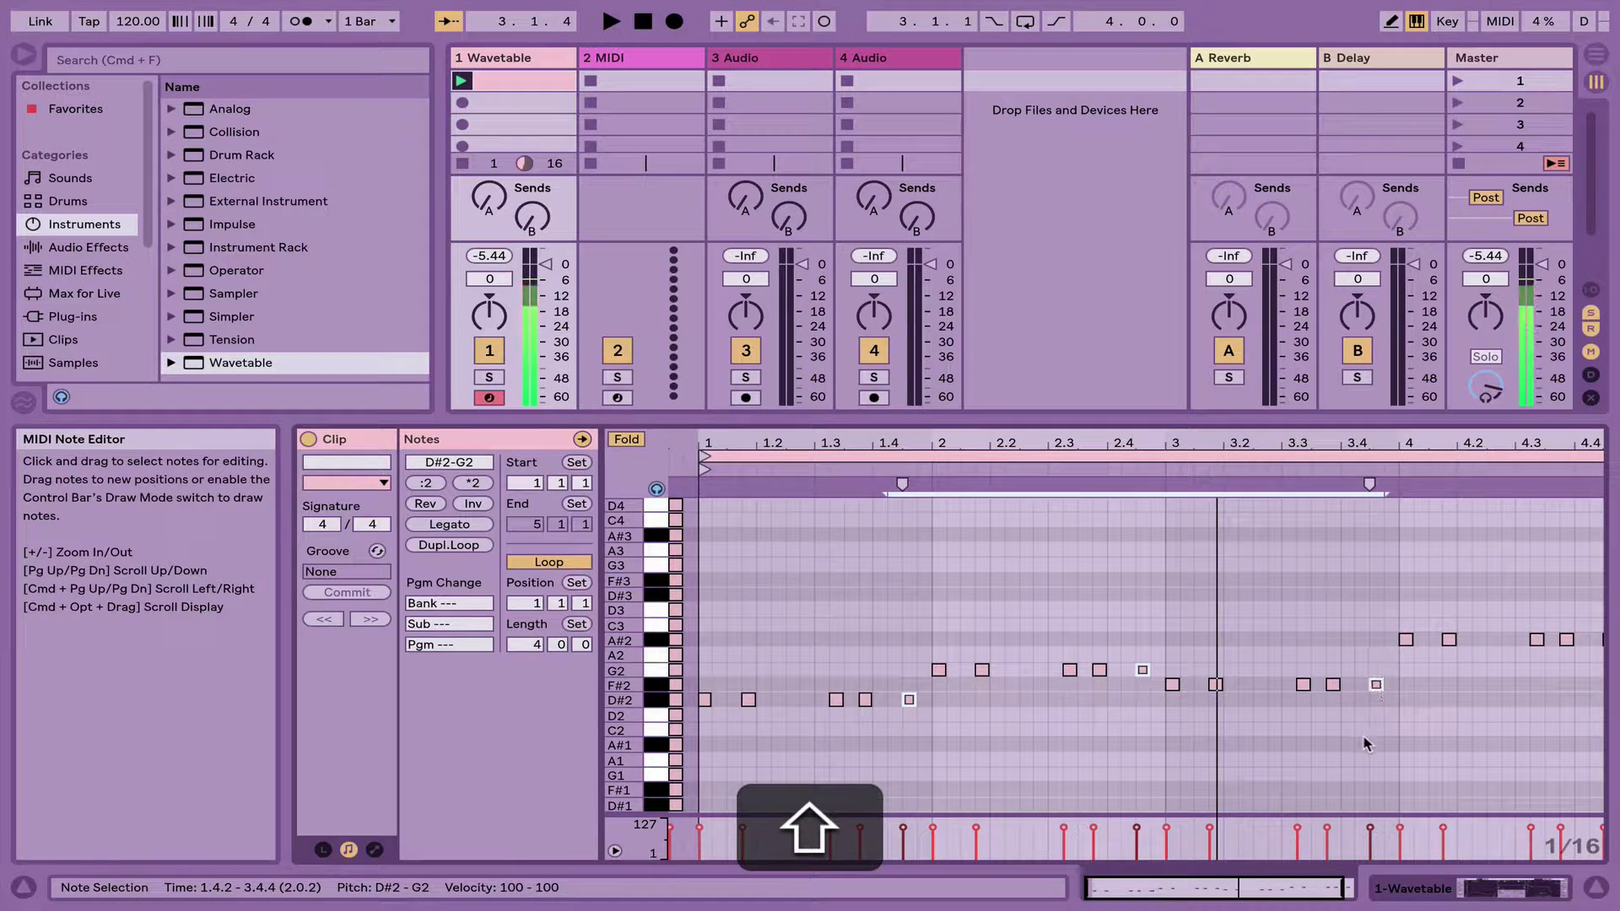
drag(1580, 616, 1570, 682)
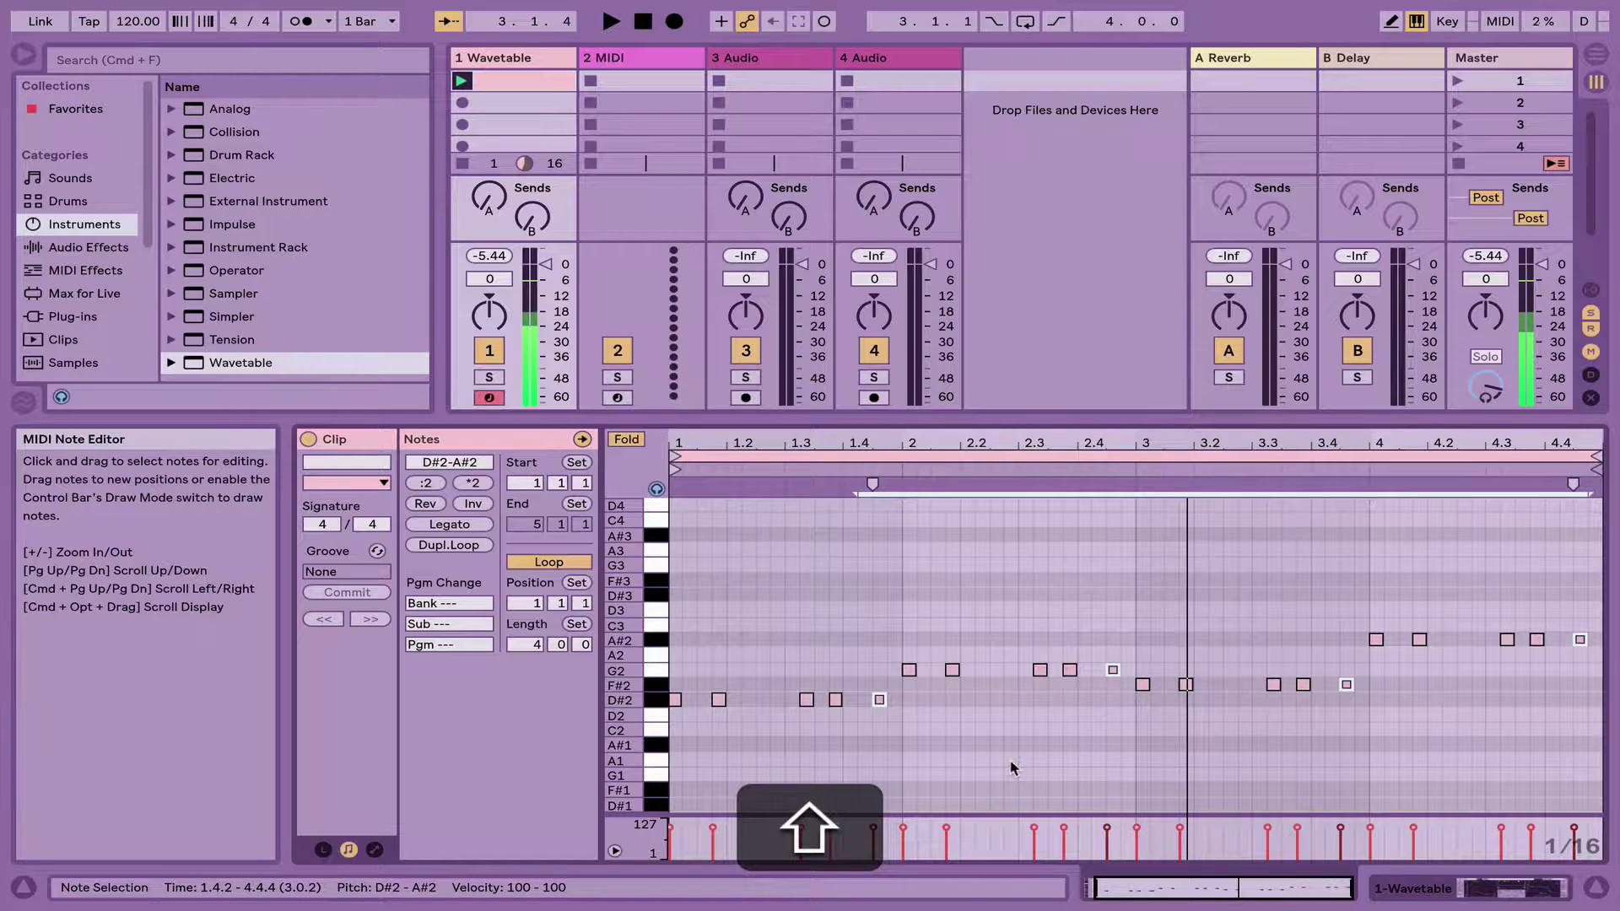
key(Up)
key(Up)
key(Up)
key(Up)
key(Up)
key(Up)
key(Up)
key(Up)
key(Up)
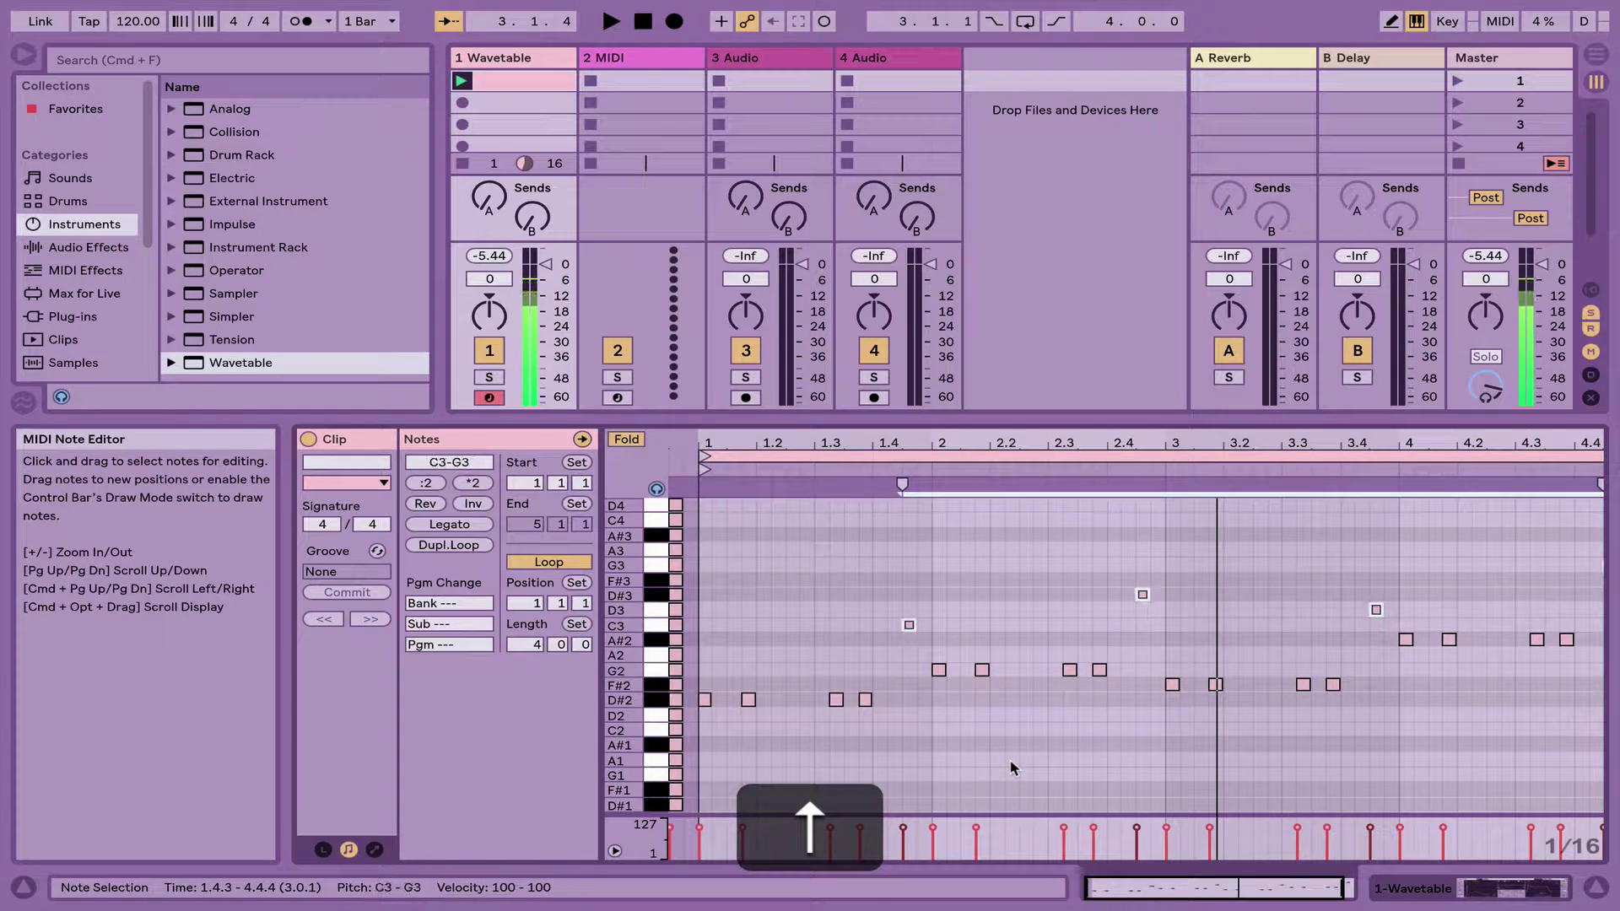
key(space)
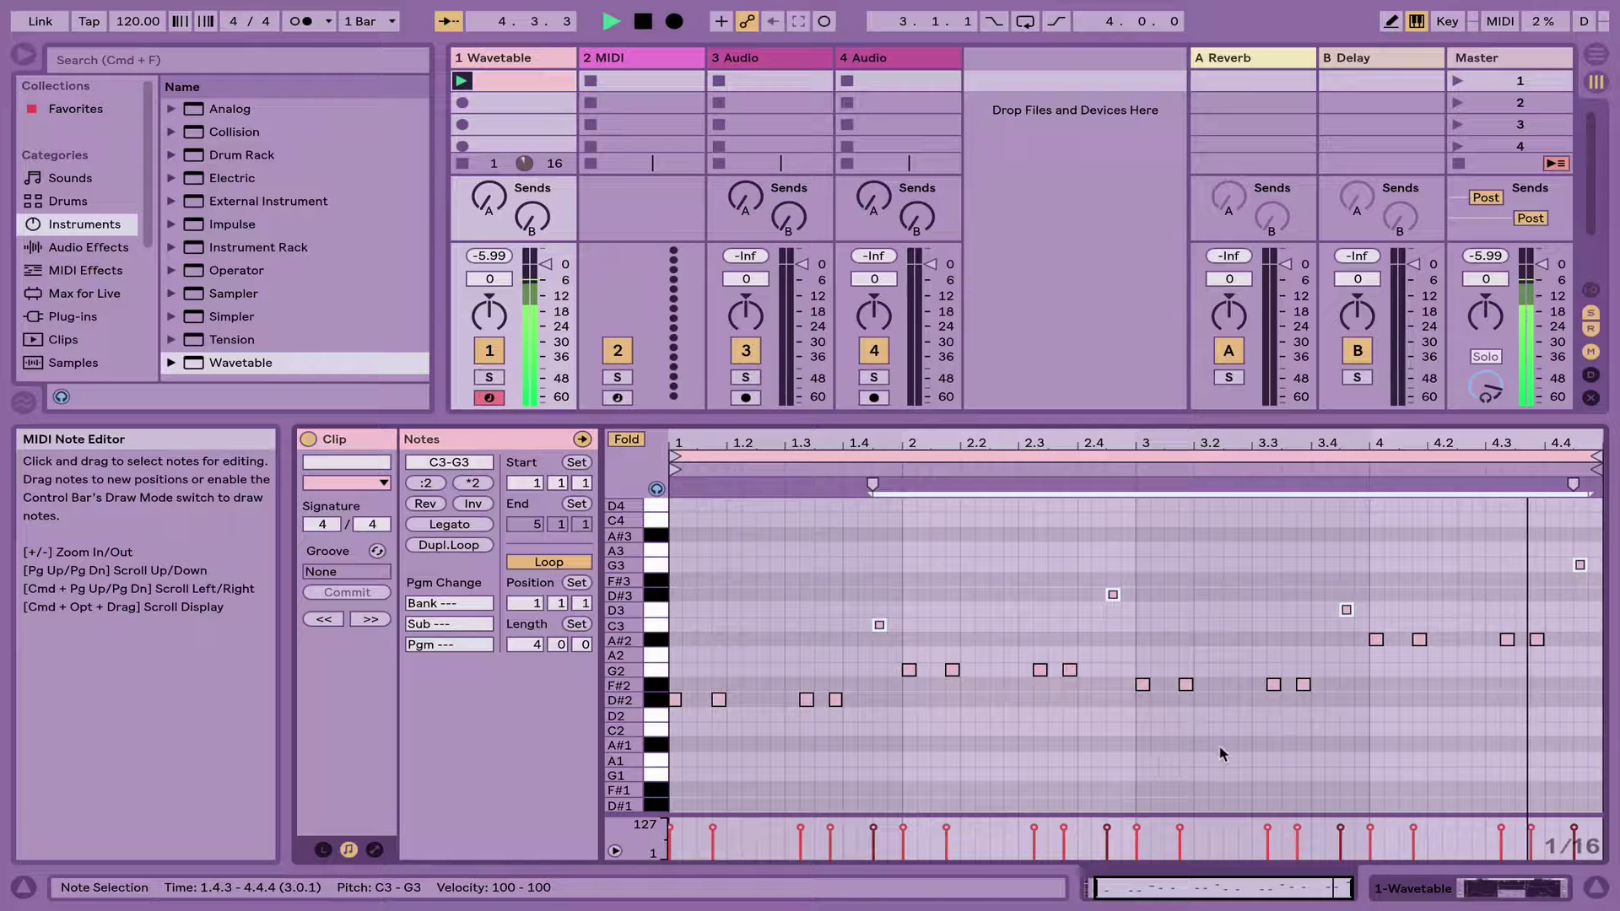
key(space)
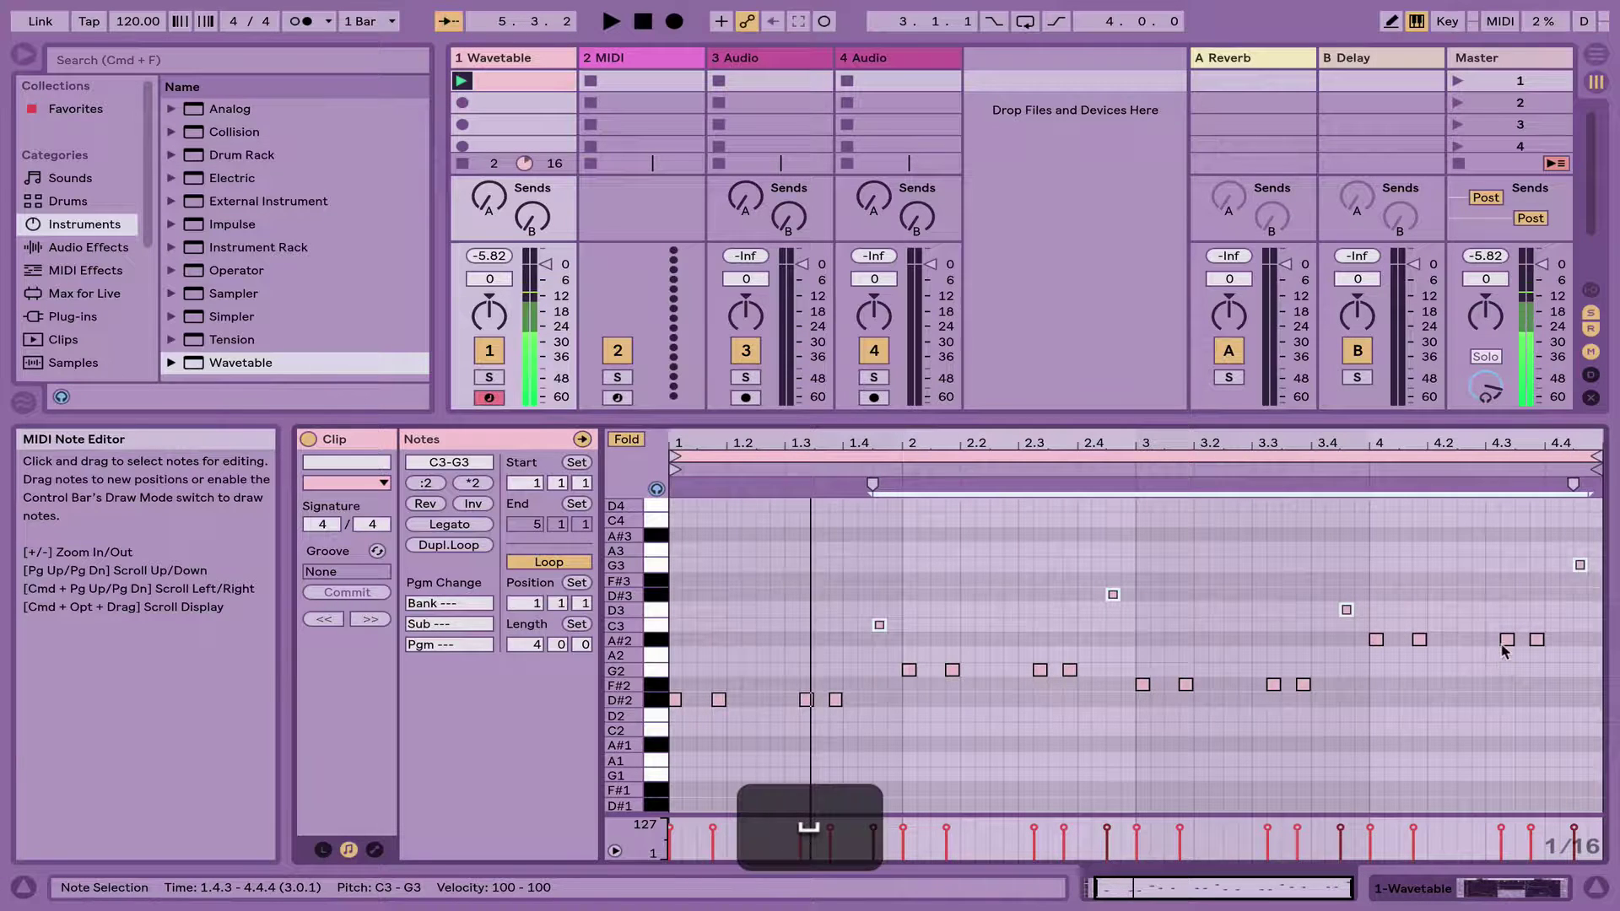
Lower the last three notes of bar 4 one scale step, to A2, A2 and F#3, and play the clip
drag(1475, 551, 1588, 660)
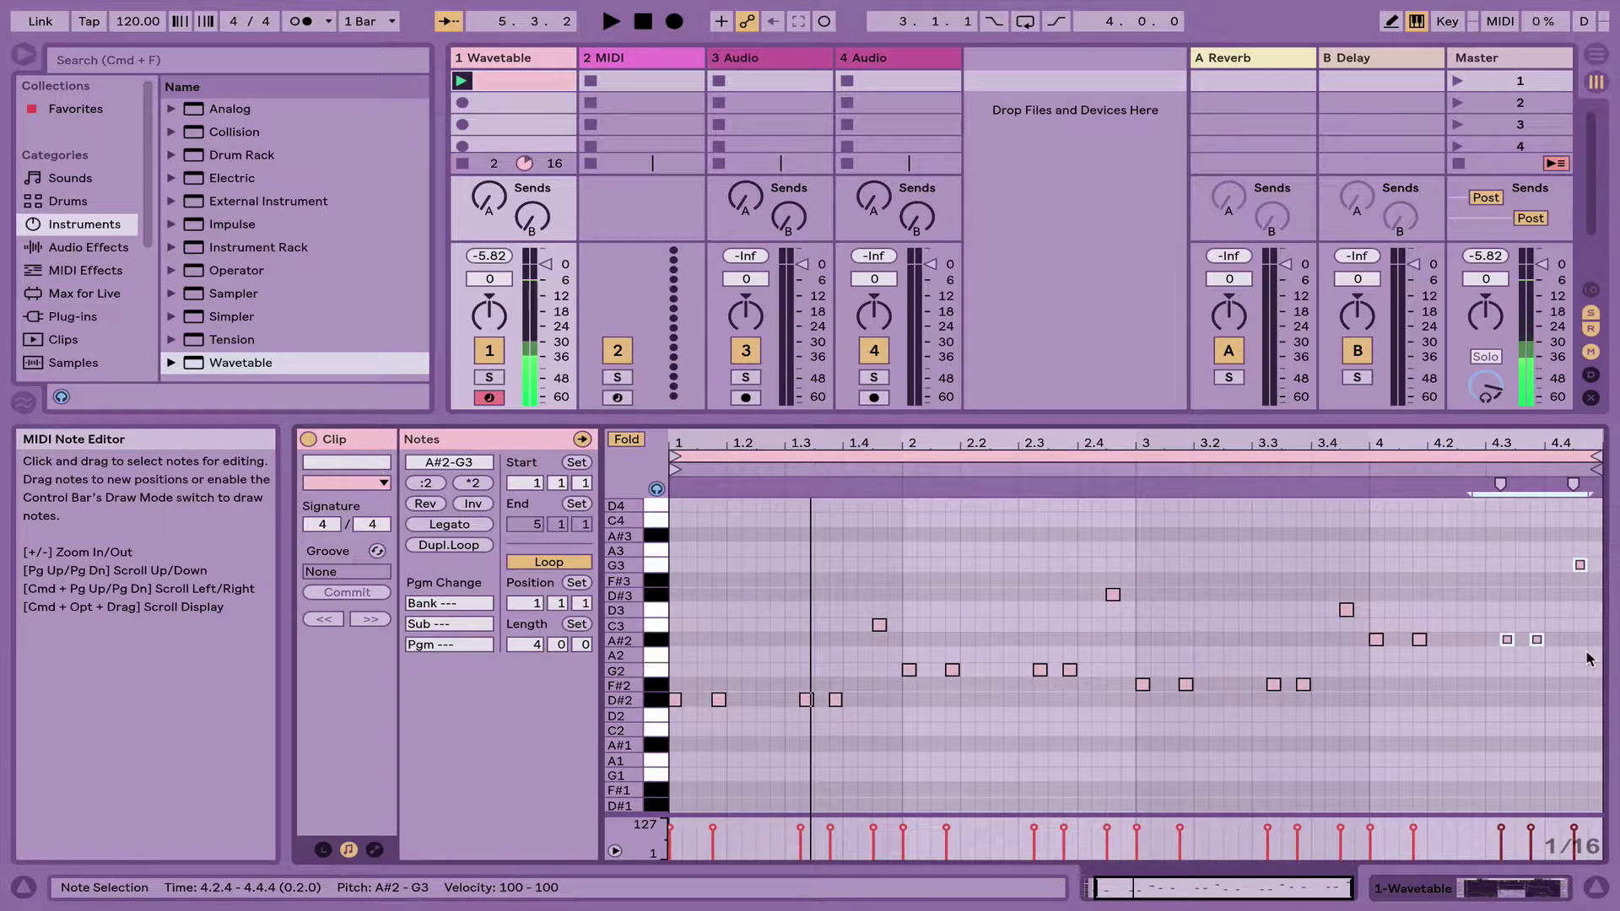
key(Down)
drag(1557, 557, 1588, 599)
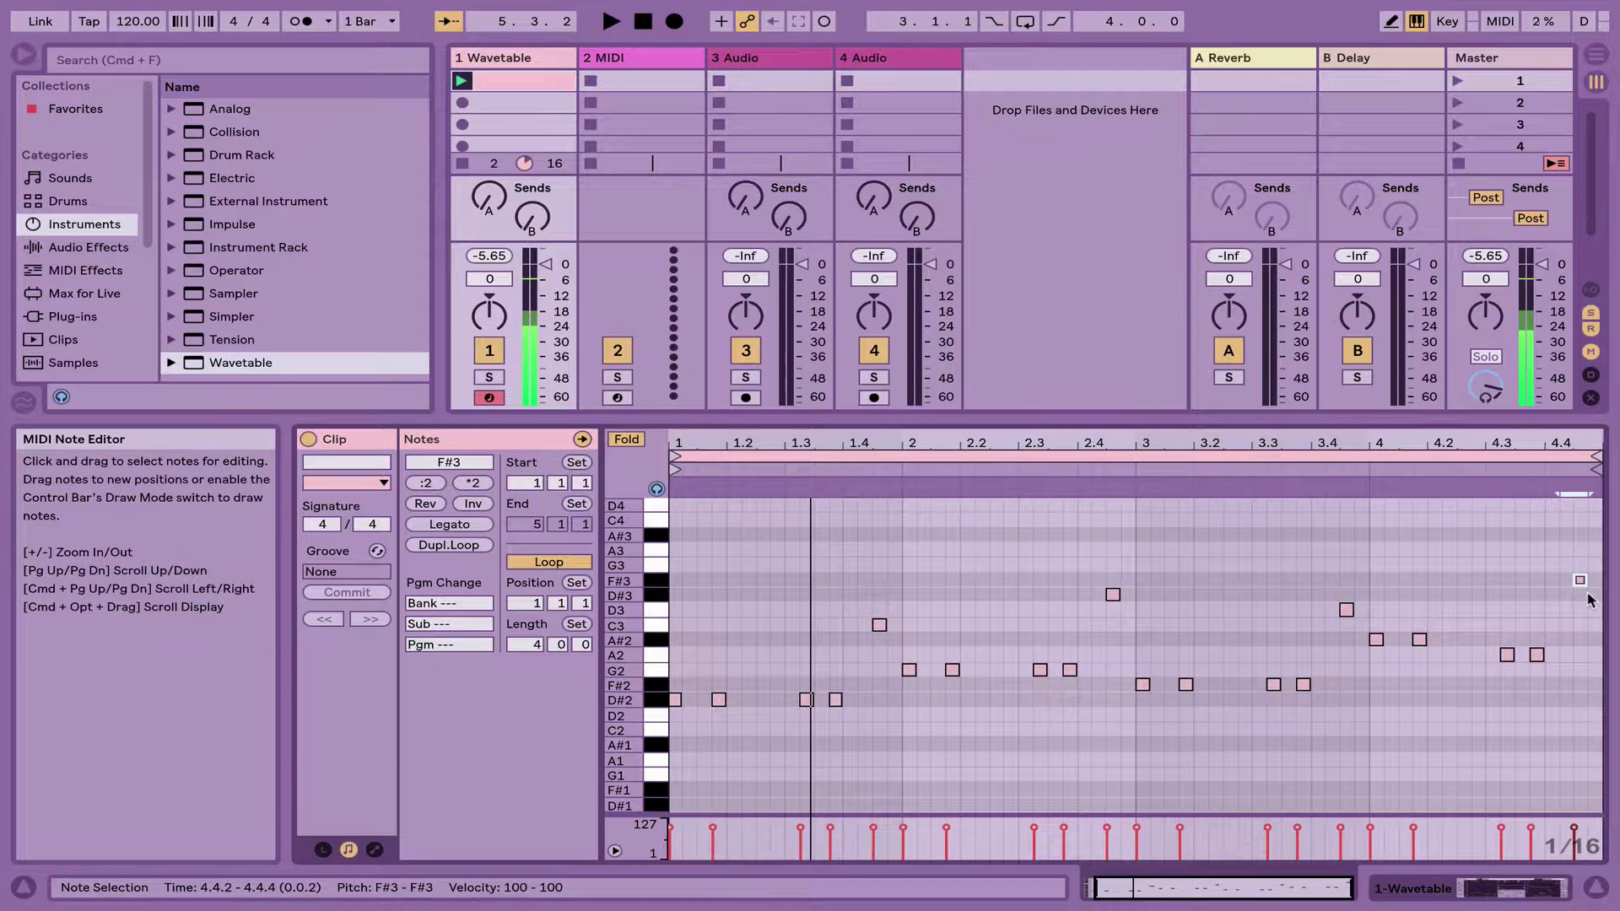
key(space)
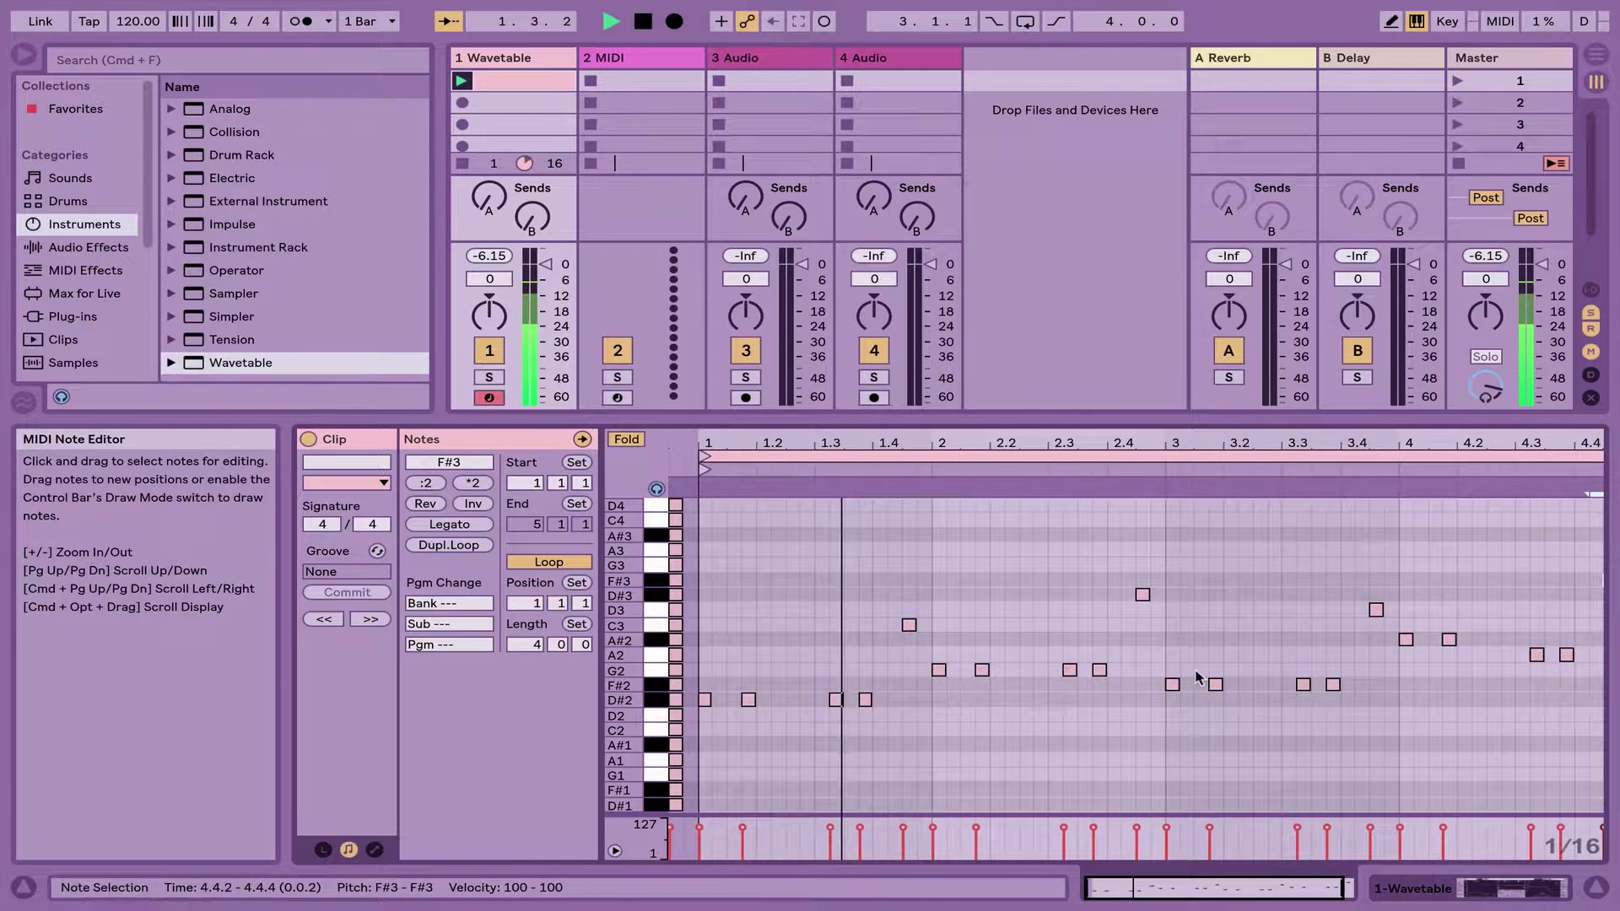
double_click(1054, 440)
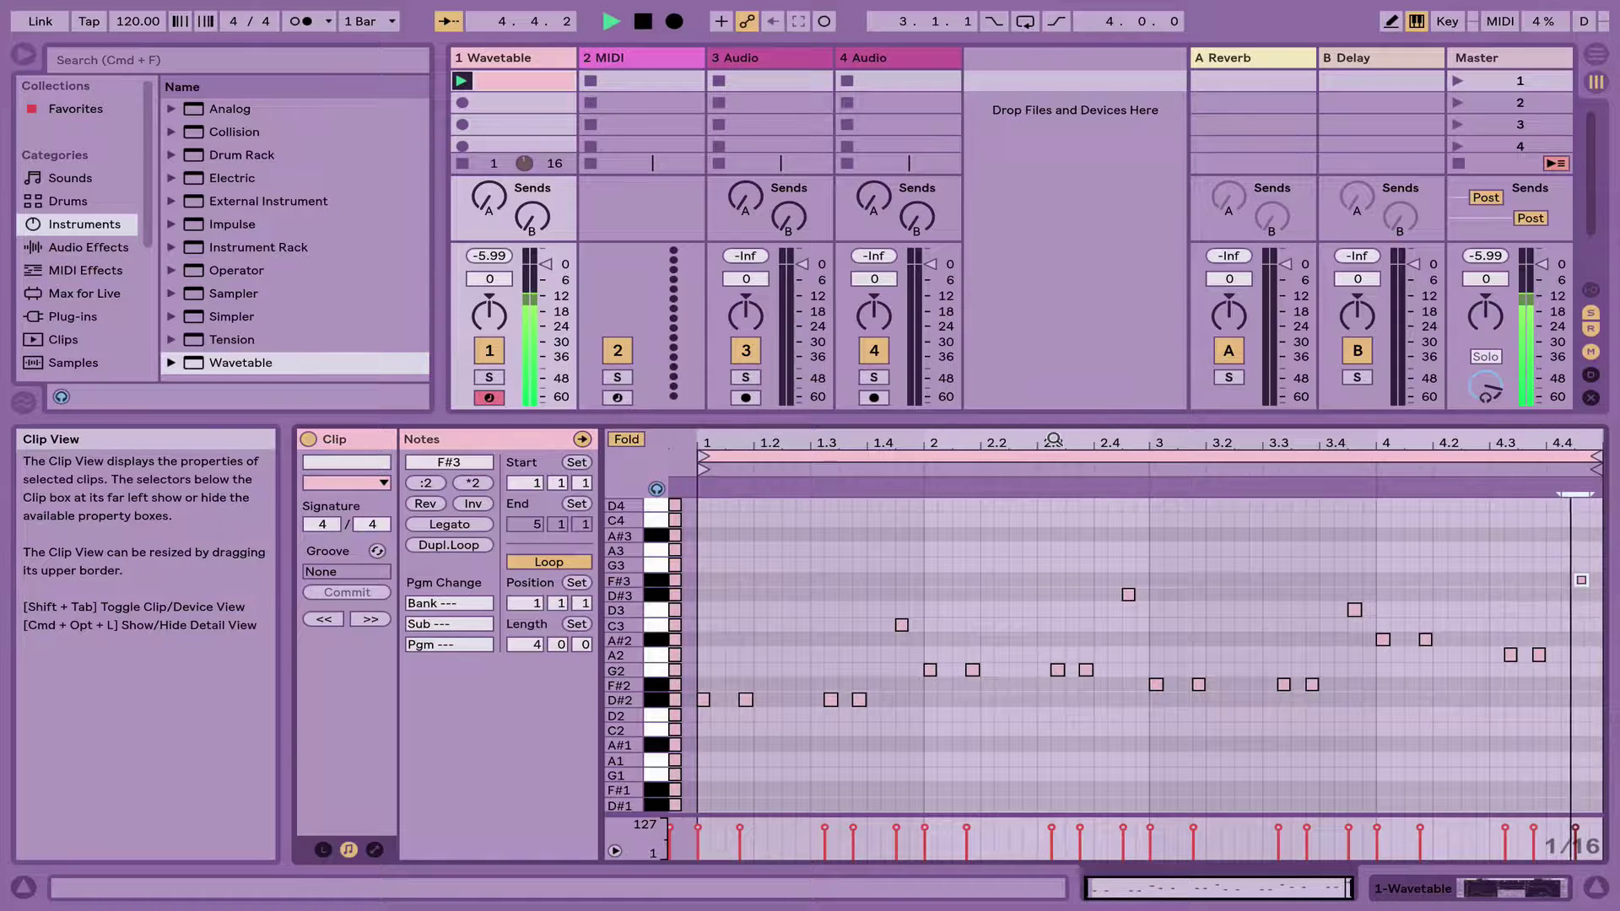
key(space)
Move the first A2 note of bar 4 to 4.3.1 and the F#3 note back to 4.2.4
click(1517, 644)
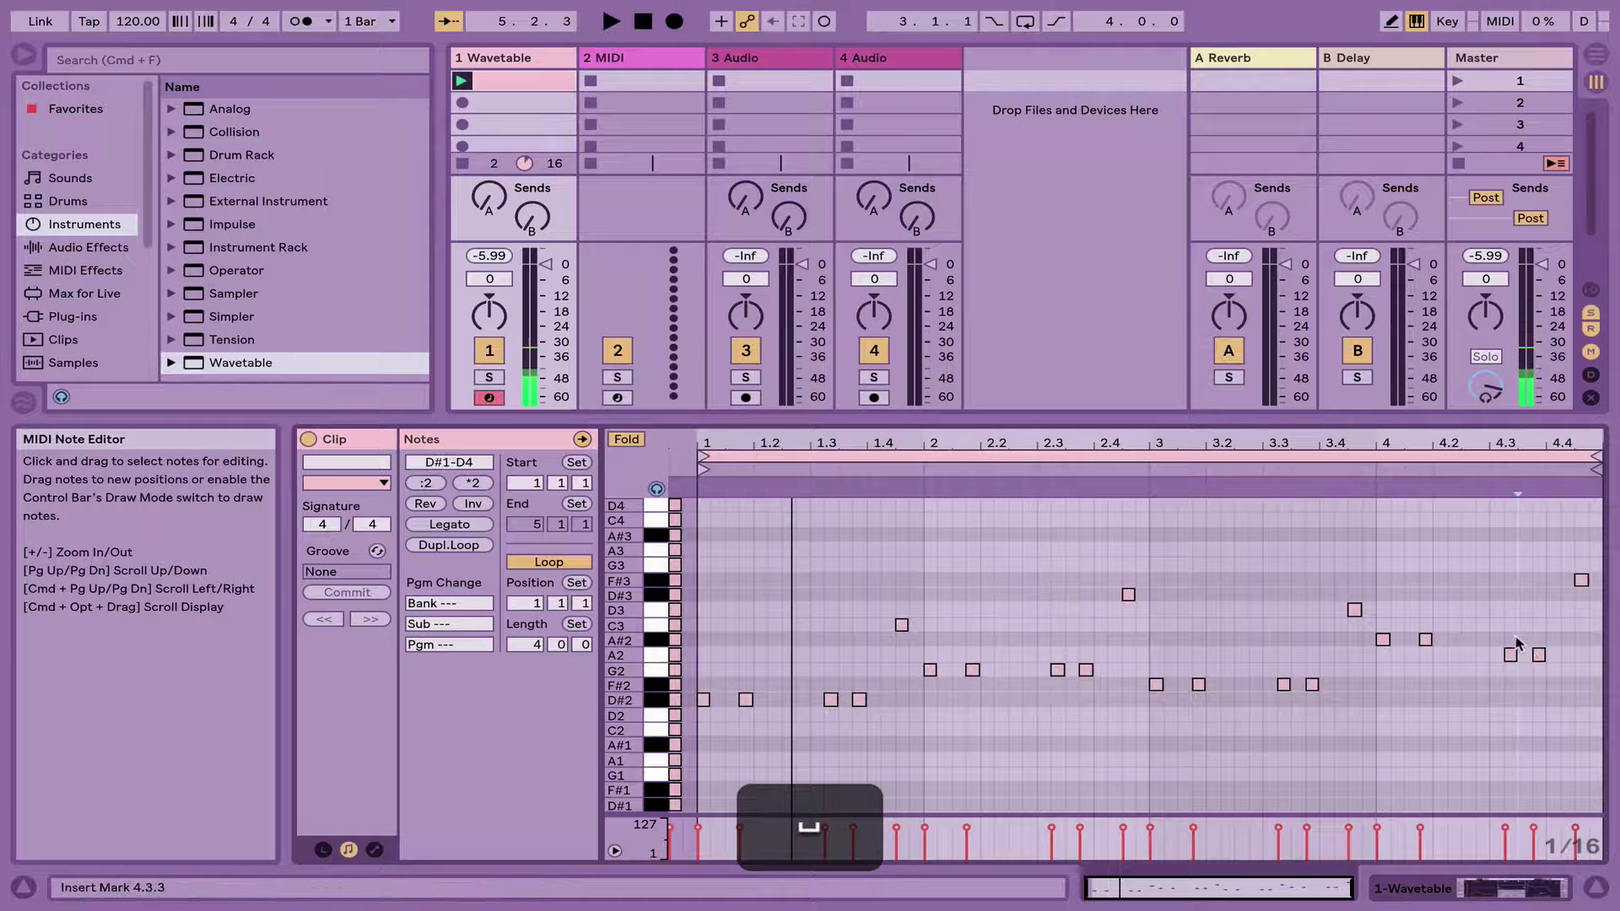
drag(1516, 644, 1482, 713)
key(Left)
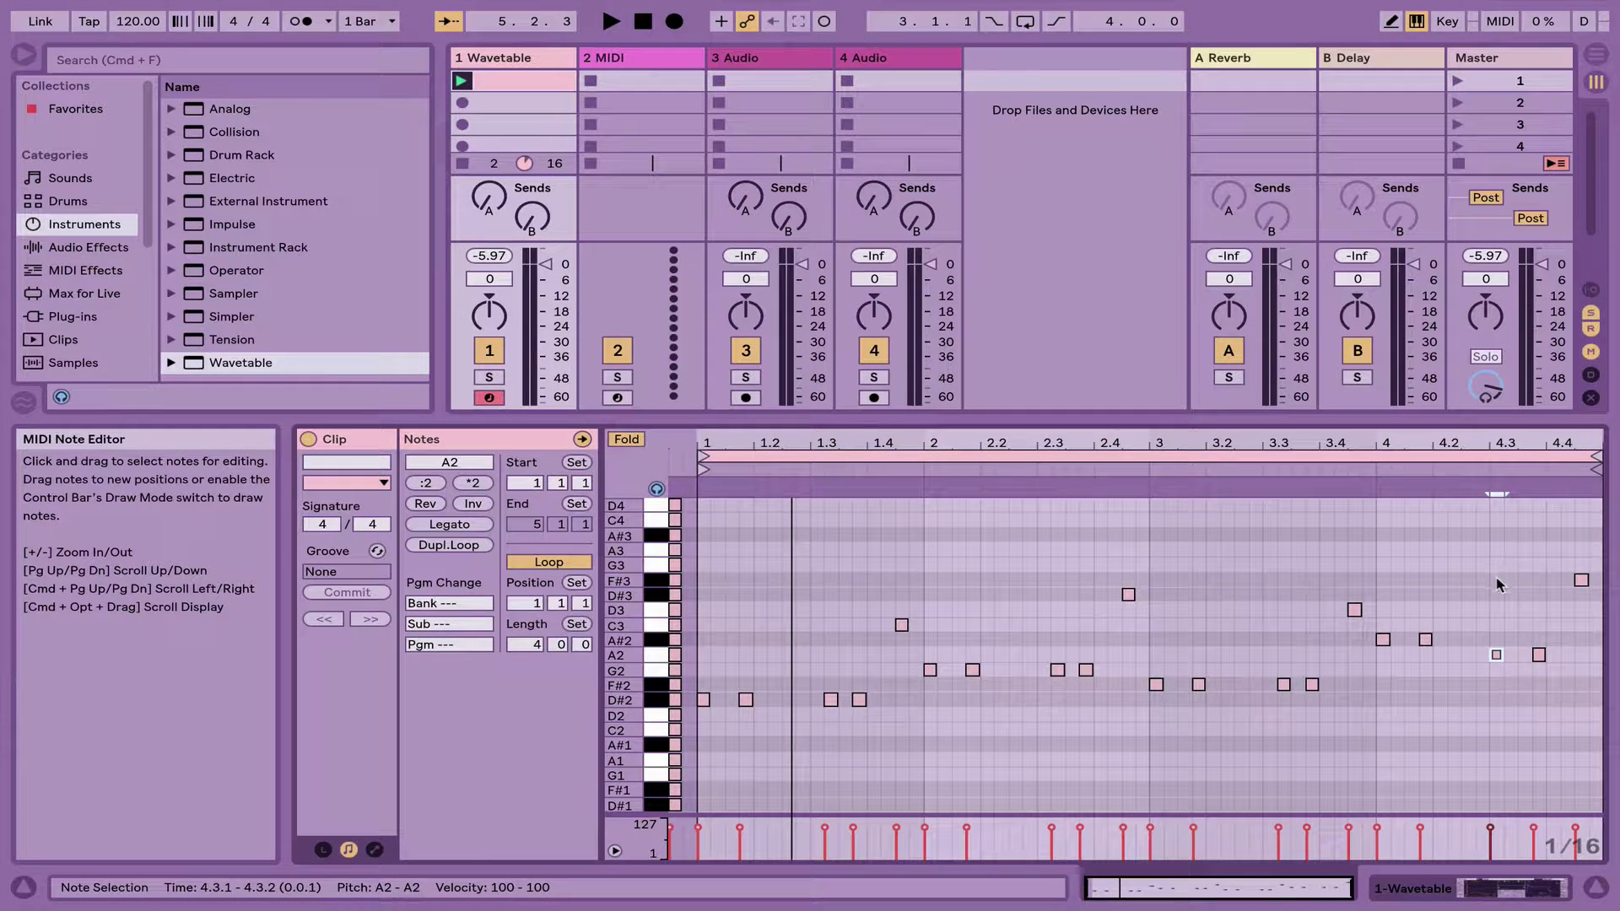
click(1582, 580)
key(Left)
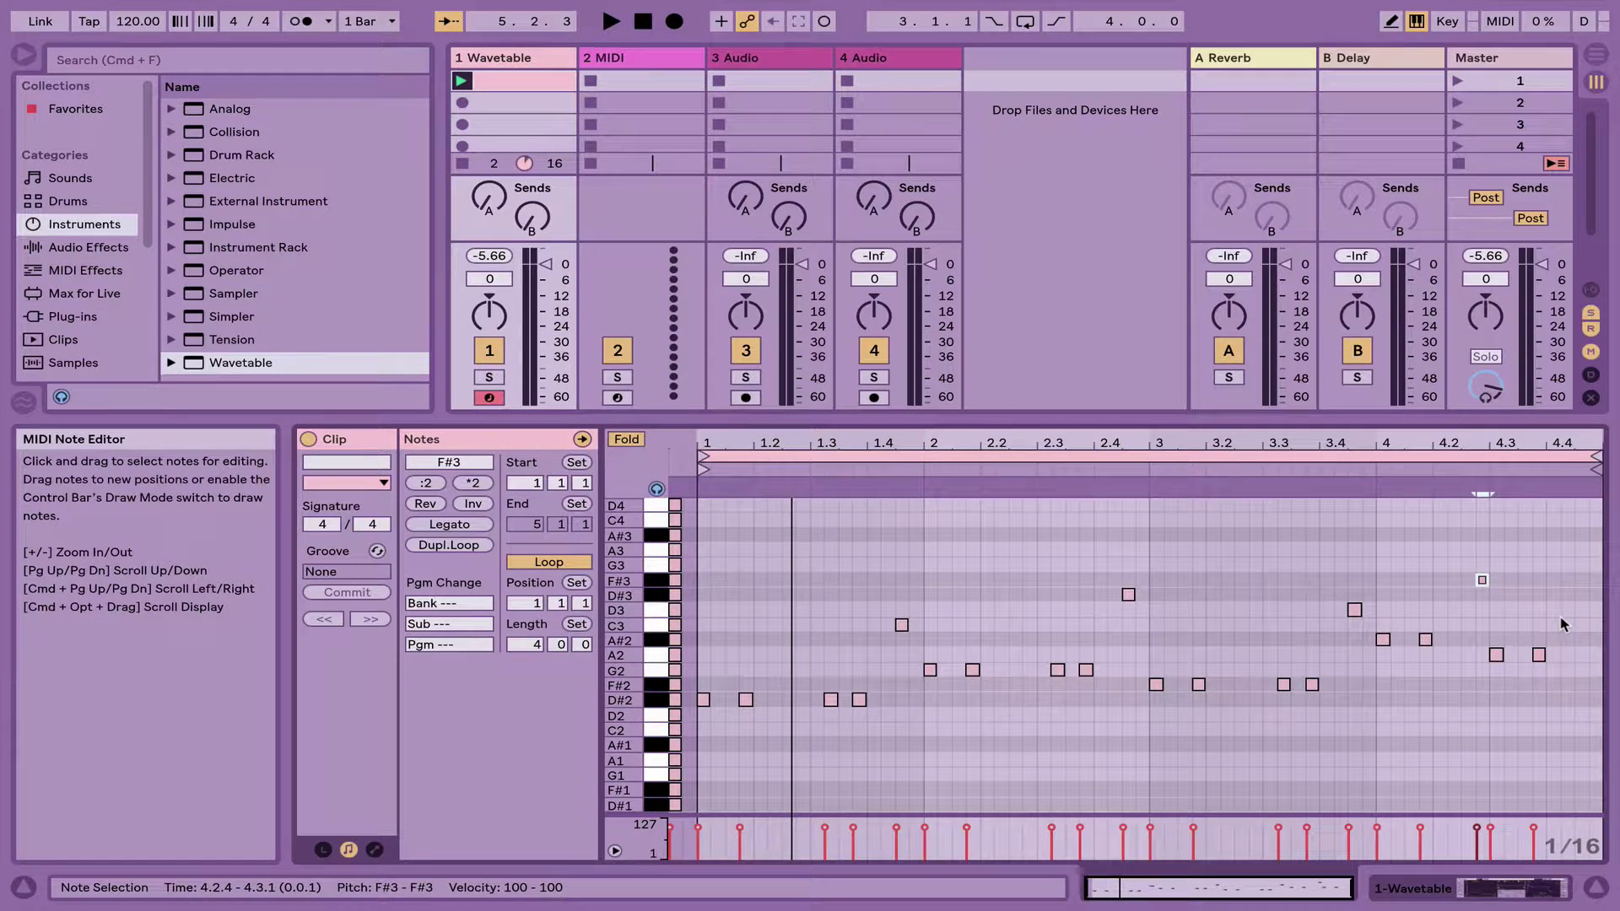
Duplicate the F#3 note to 4.4.3, lower the copy to G2, and play the clip
key(super+d)
key(Right)
key(Right)
key(Right)
key(Right)
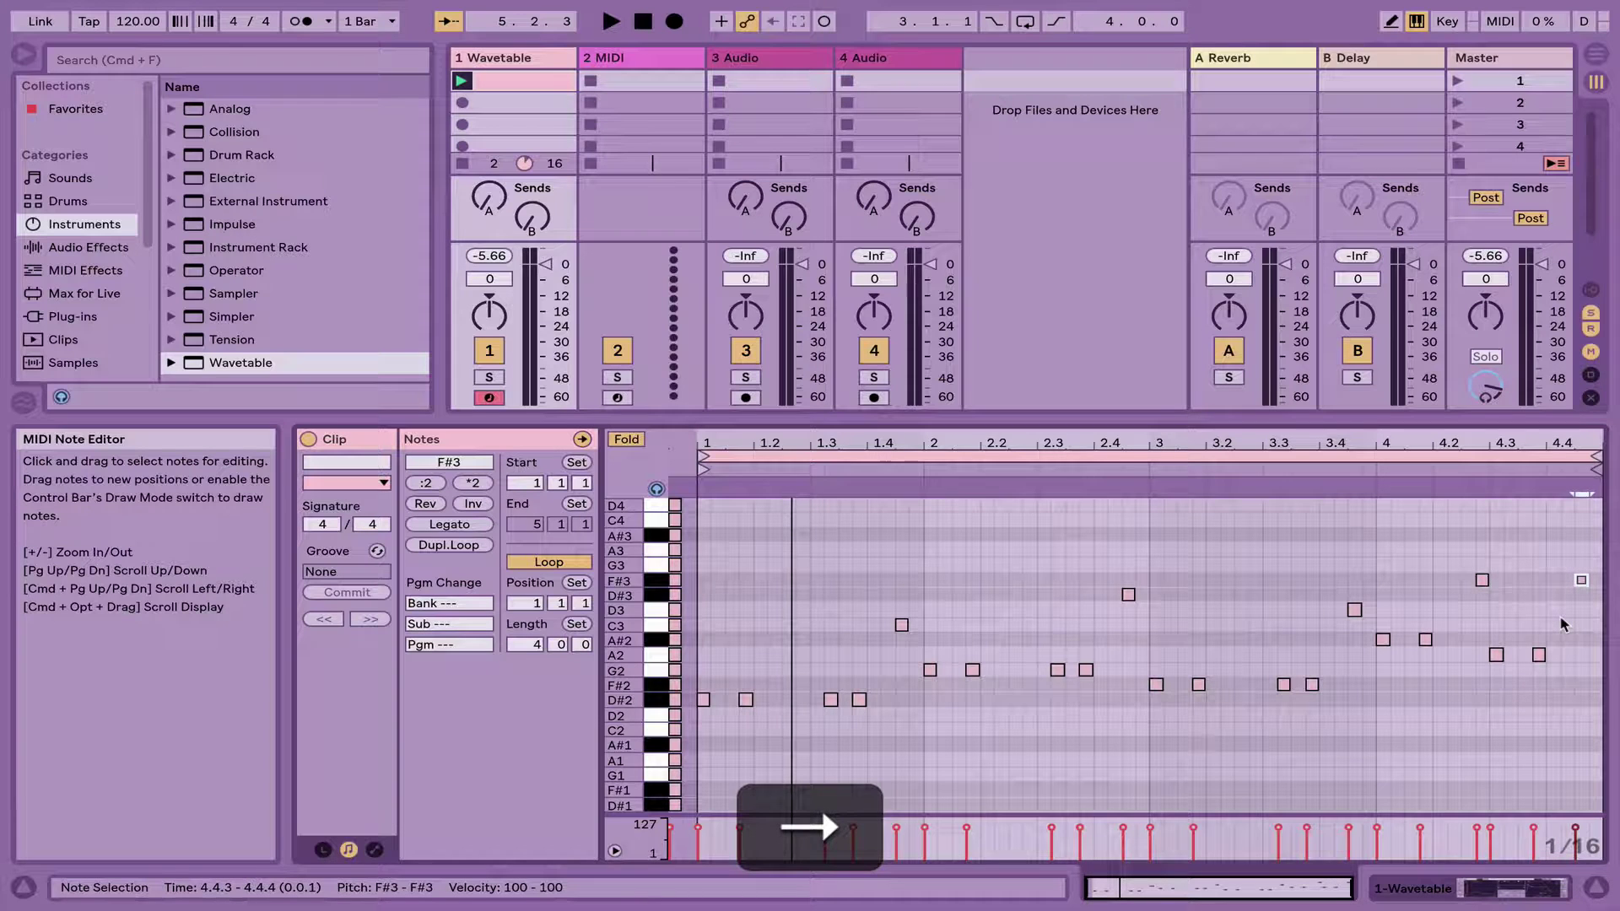
key(Down)
key(Down)
key(Down)
key(Down)
key(Down)
key(Down)
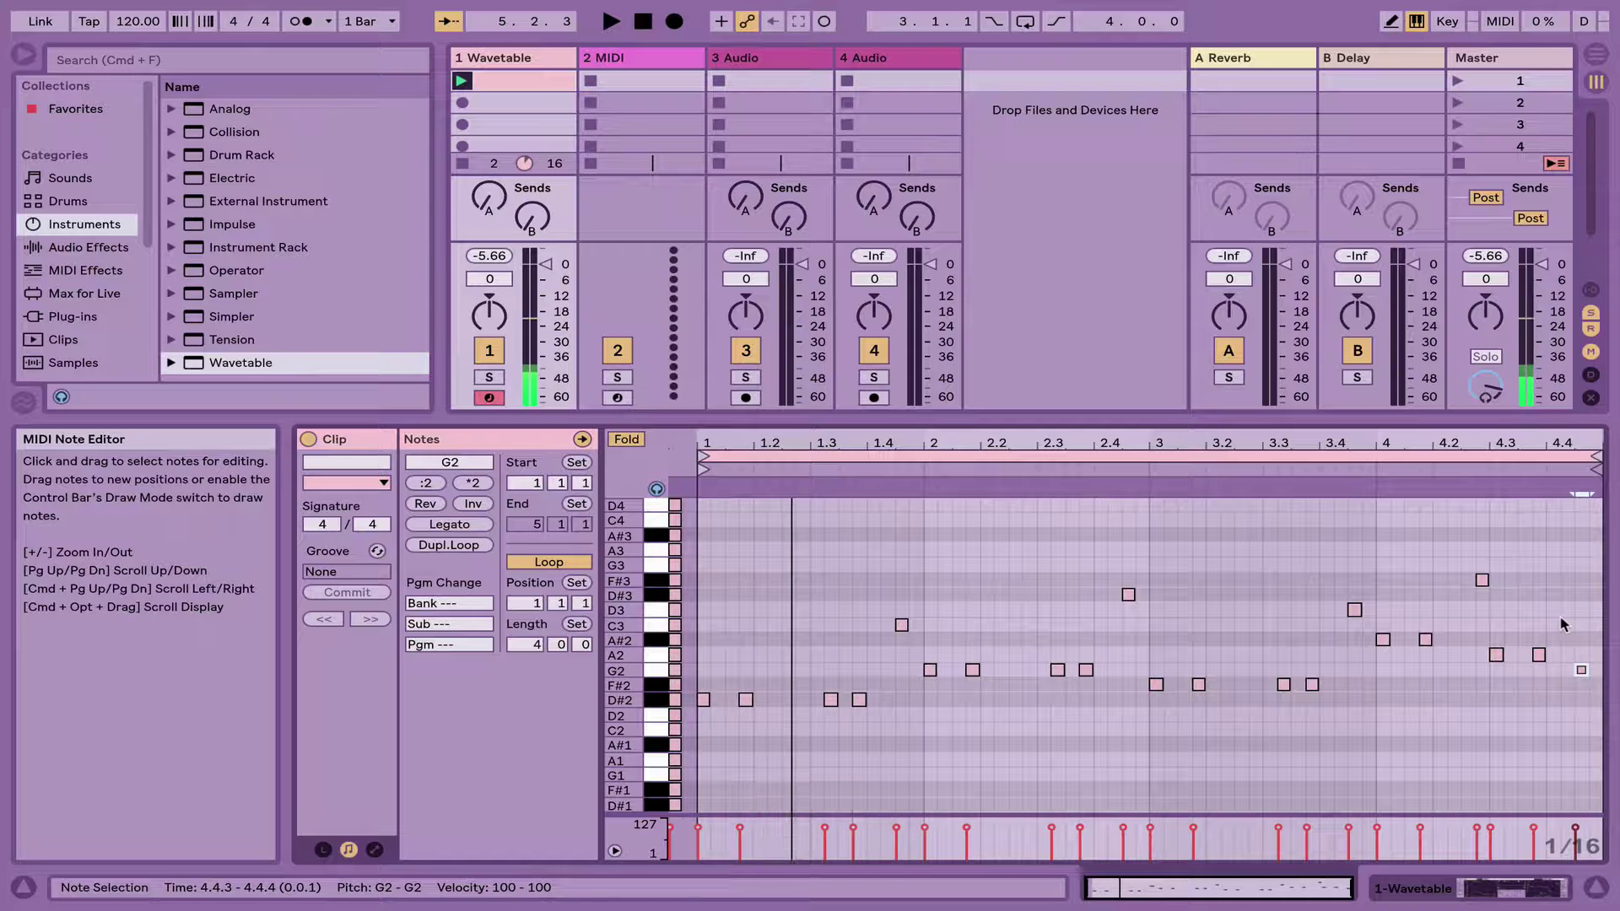
key(space)
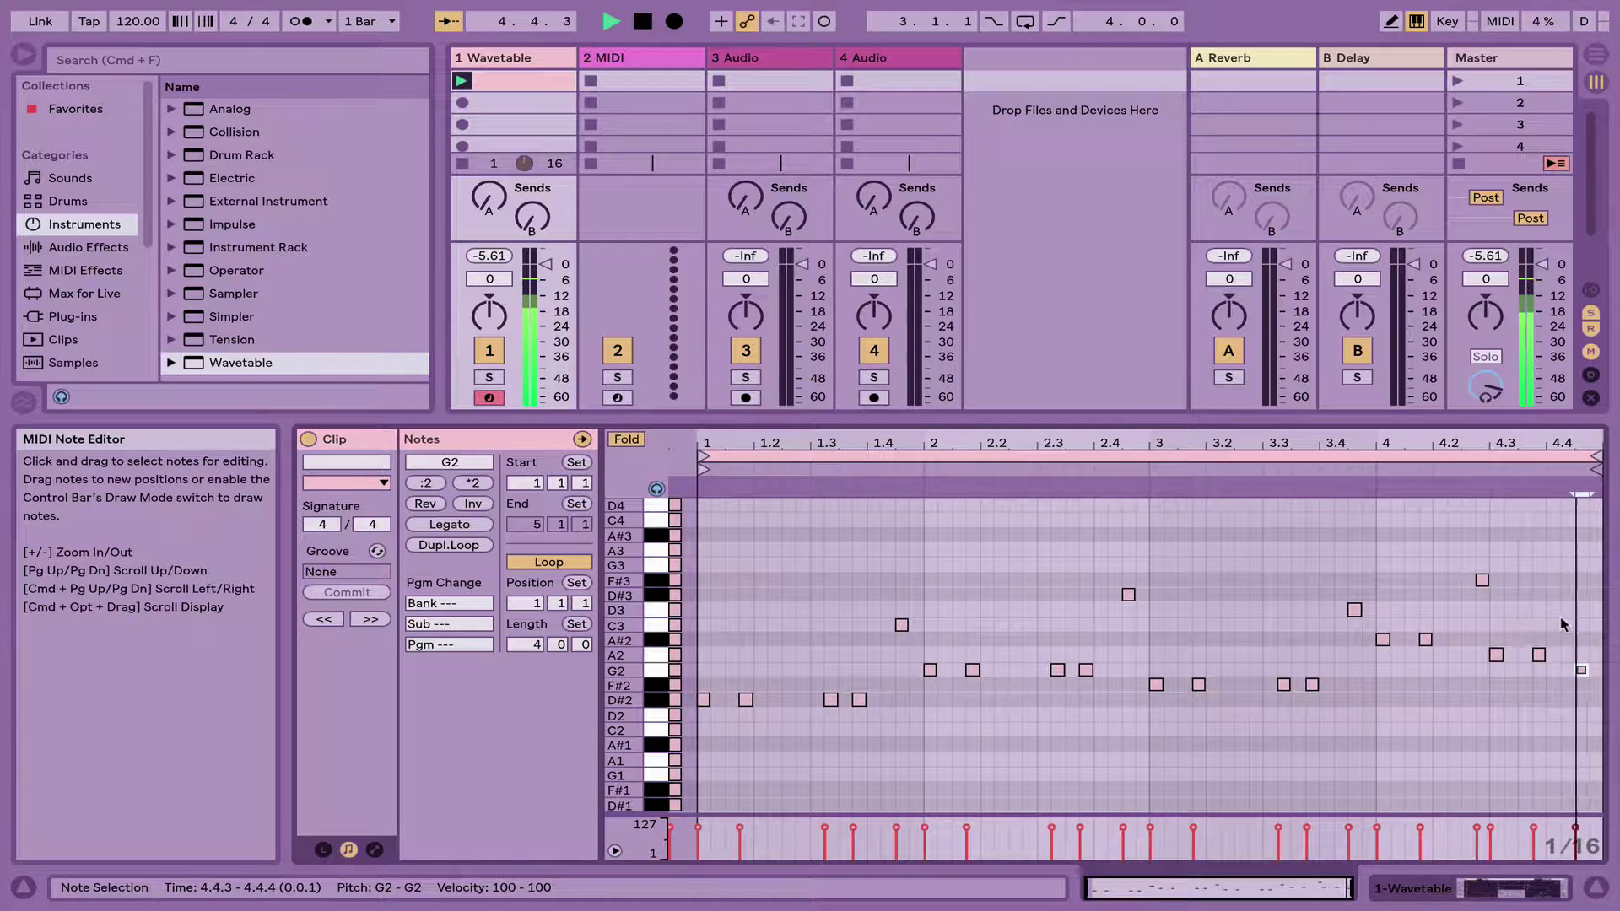
Shorten the F#3 note at 4.2.4 slightly and check the gap before the A2 note up close
click(1482, 580)
key(shift+super+Left)
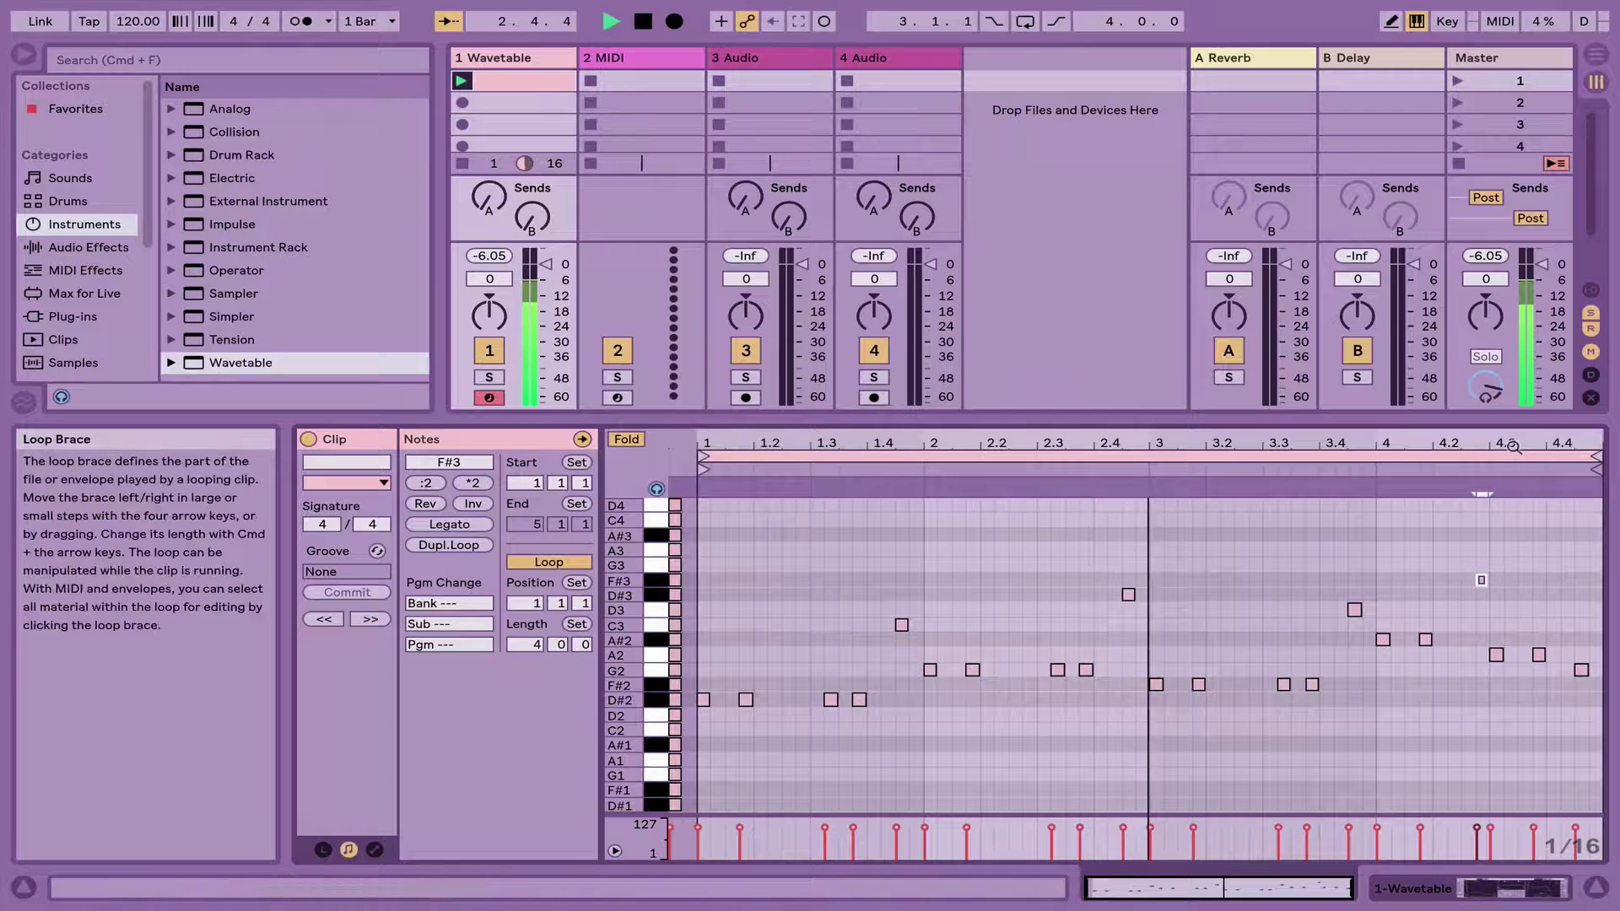
key(z)
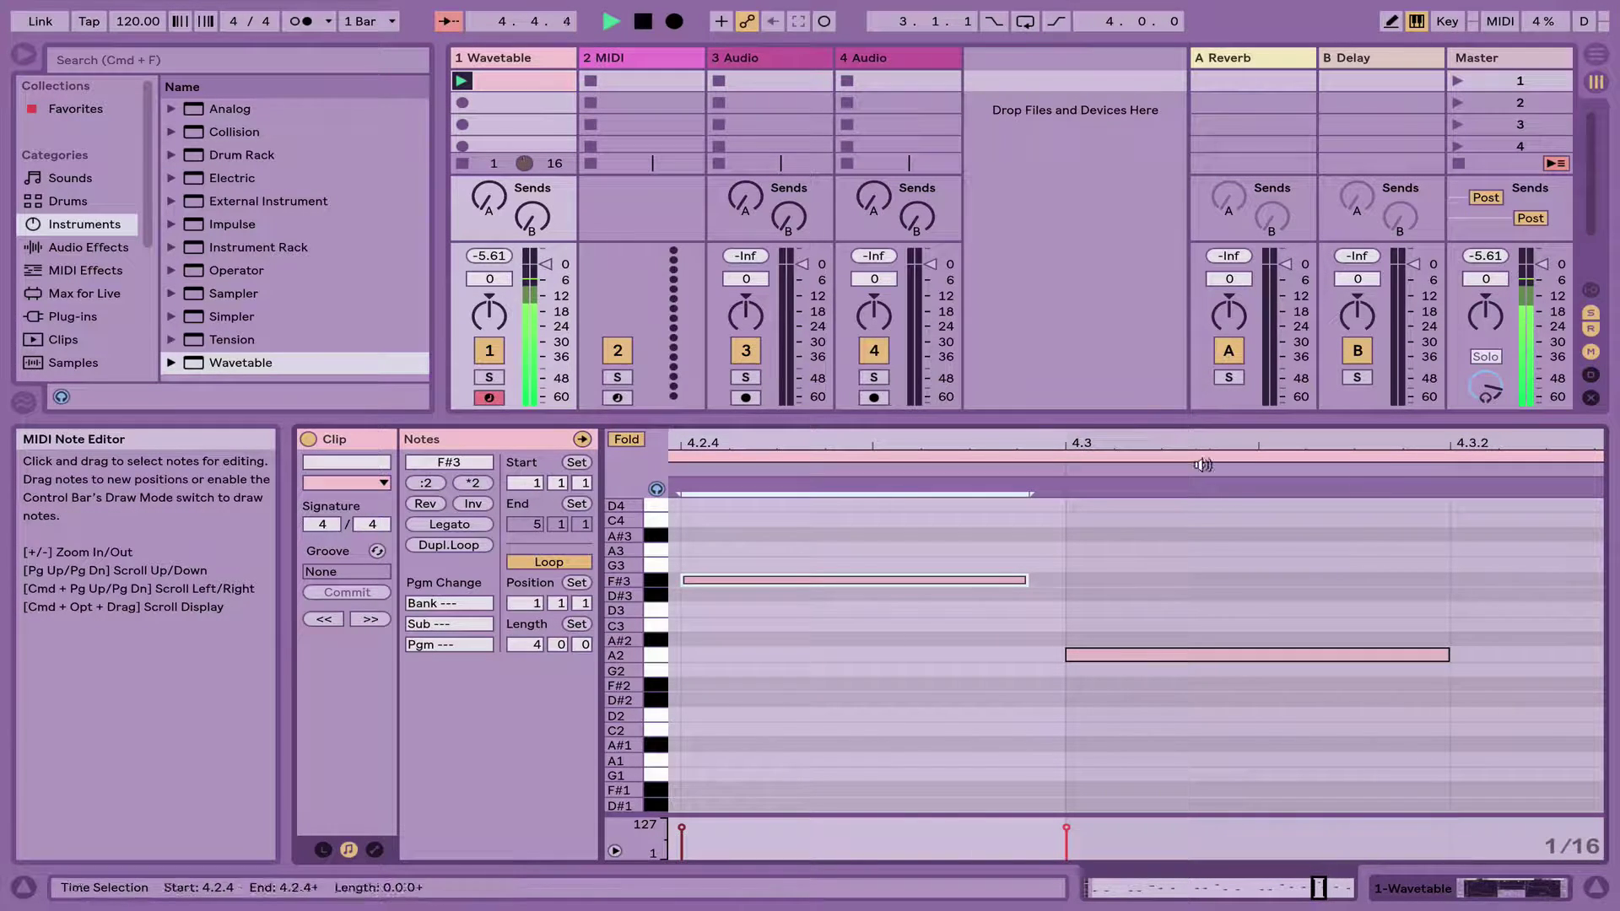
key(space)
drag(1191, 443, 1190, 295)
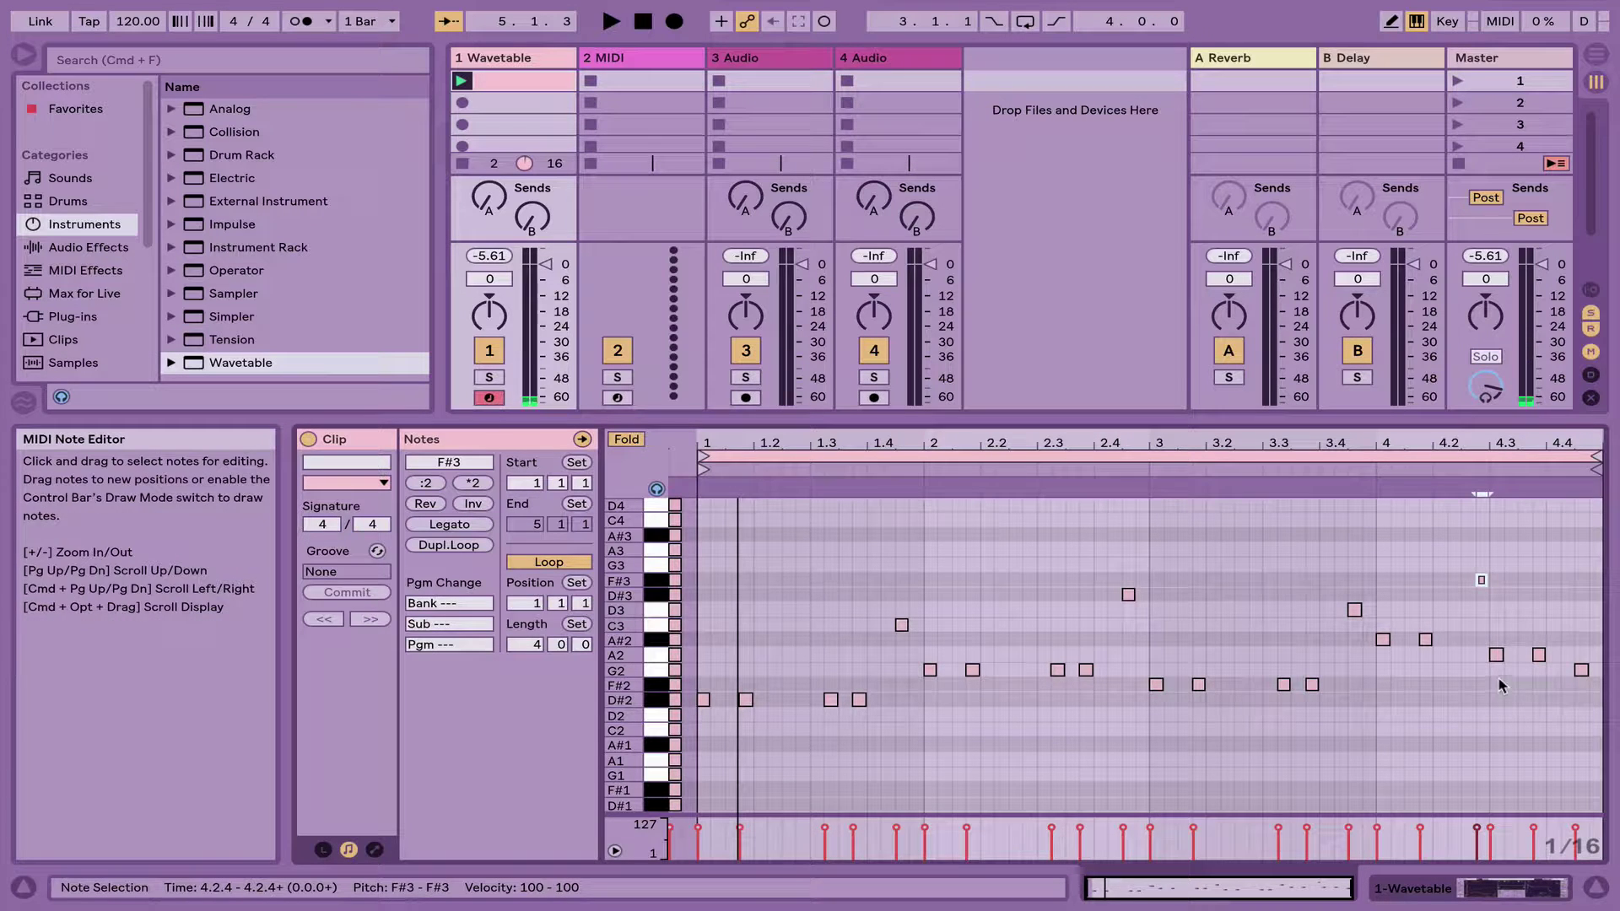
Quantize all notes of the bass clip and play it from bar 4
key(shift+super+a)
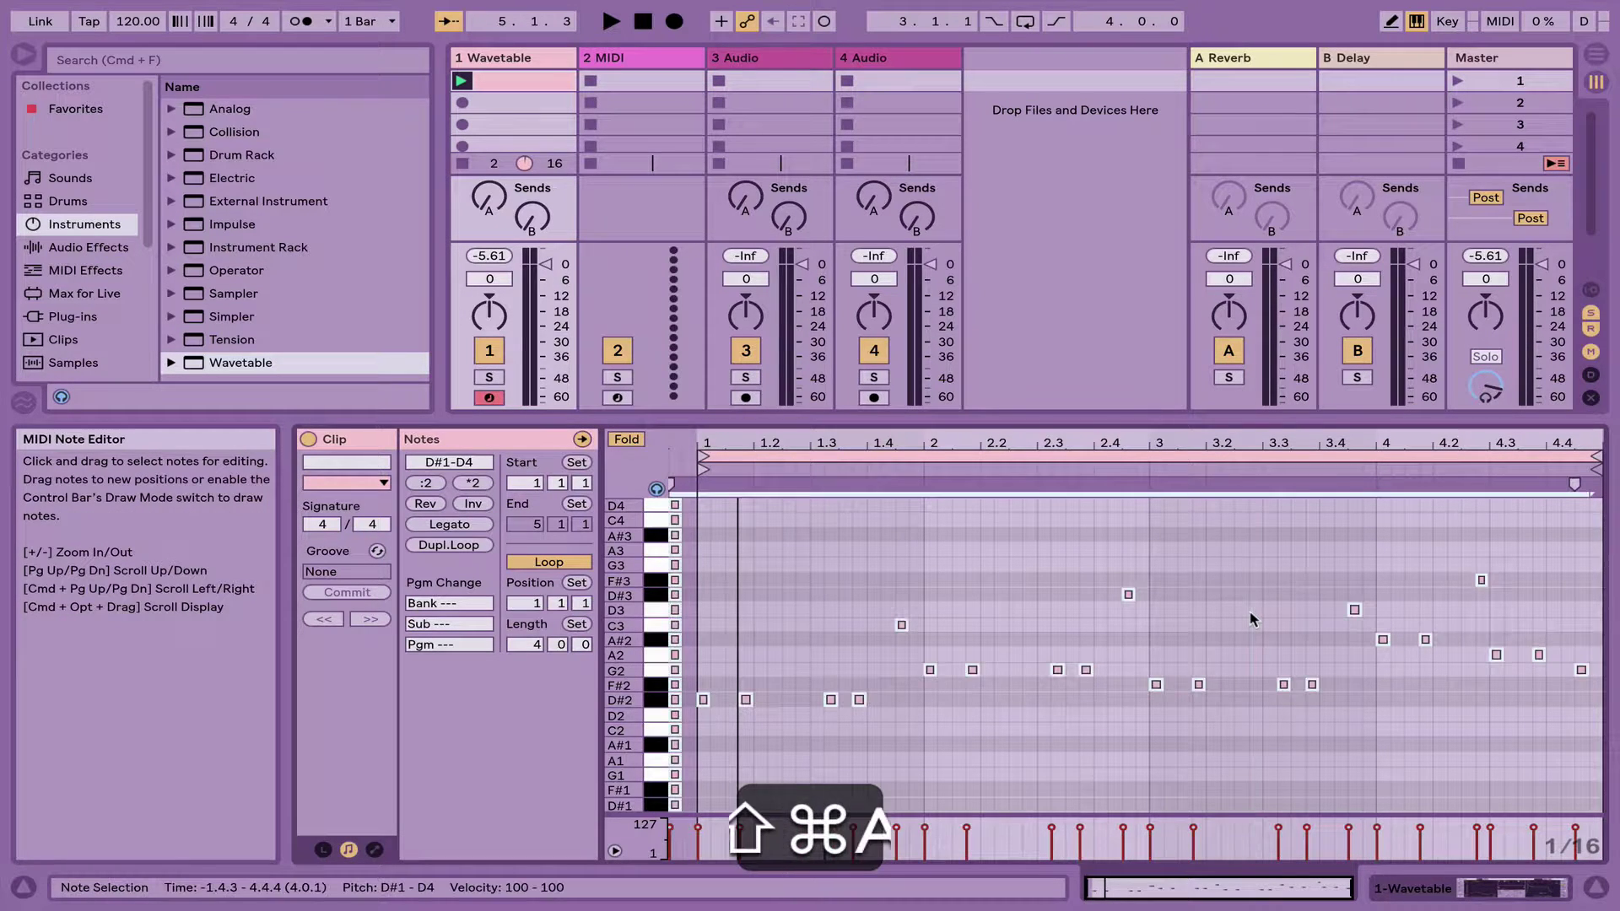
key(shift+super+u)
key(Return)
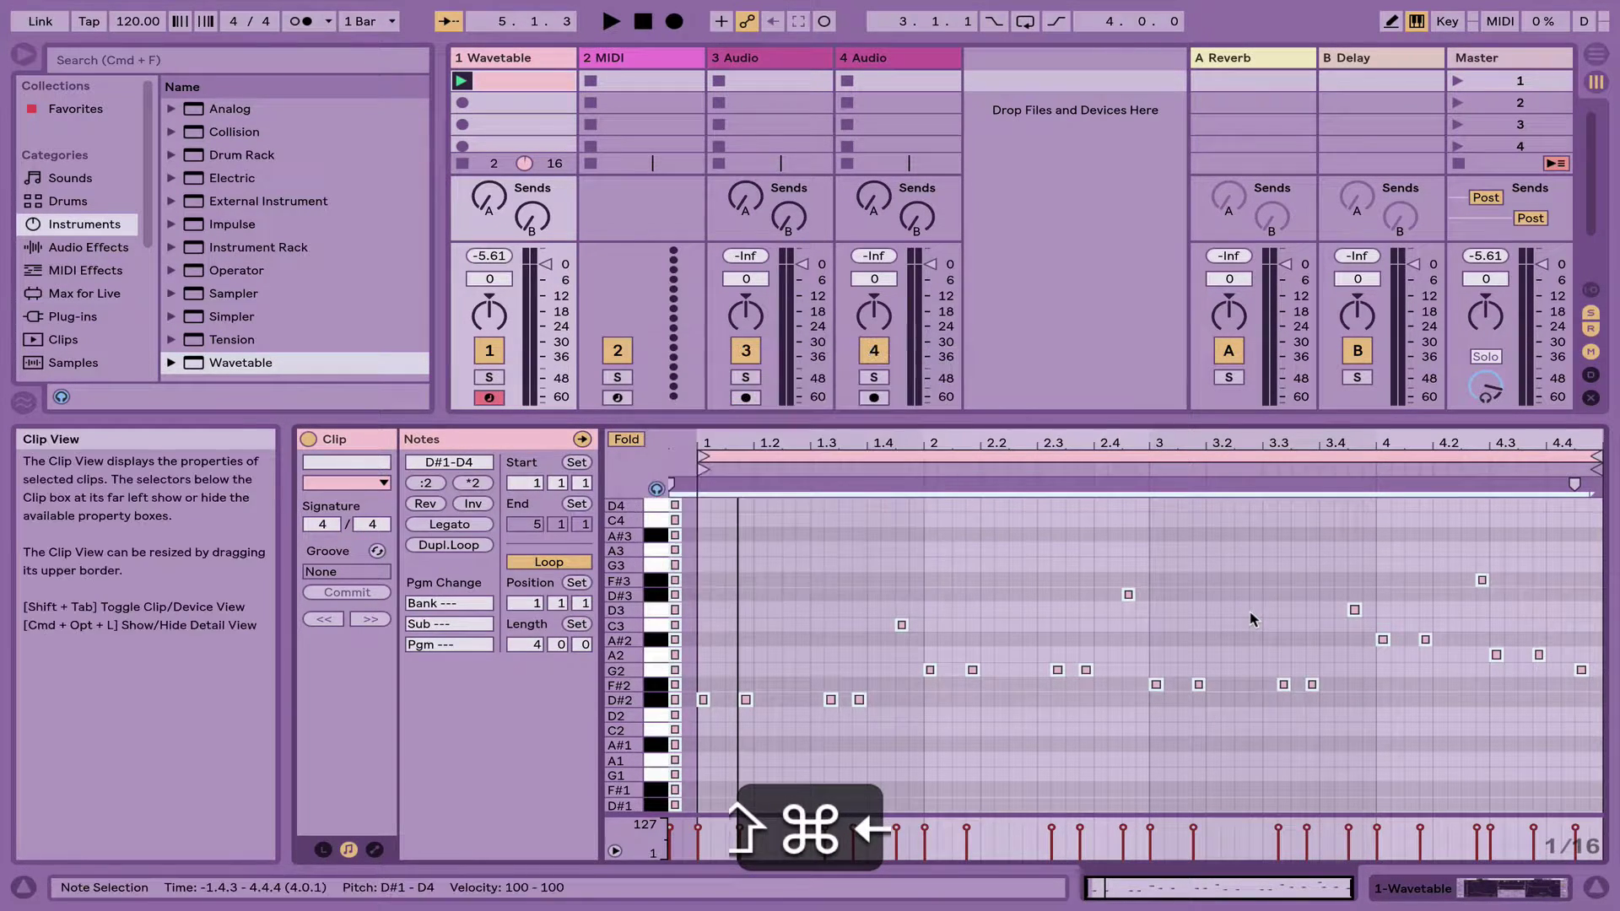
key(space)
key(space)
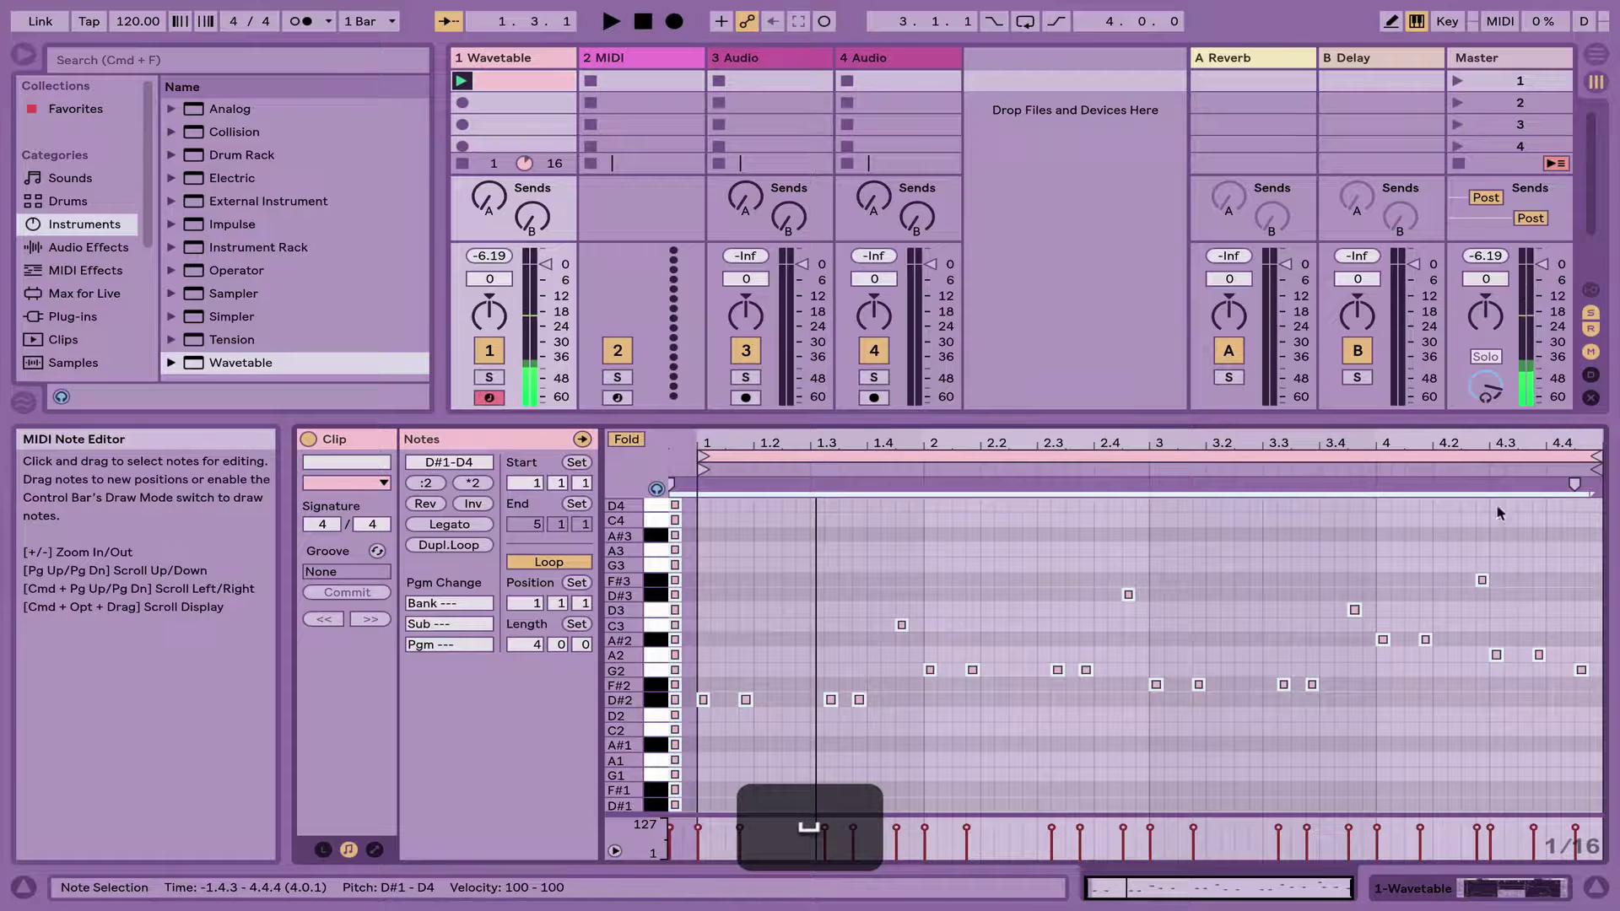
click(1378, 473)
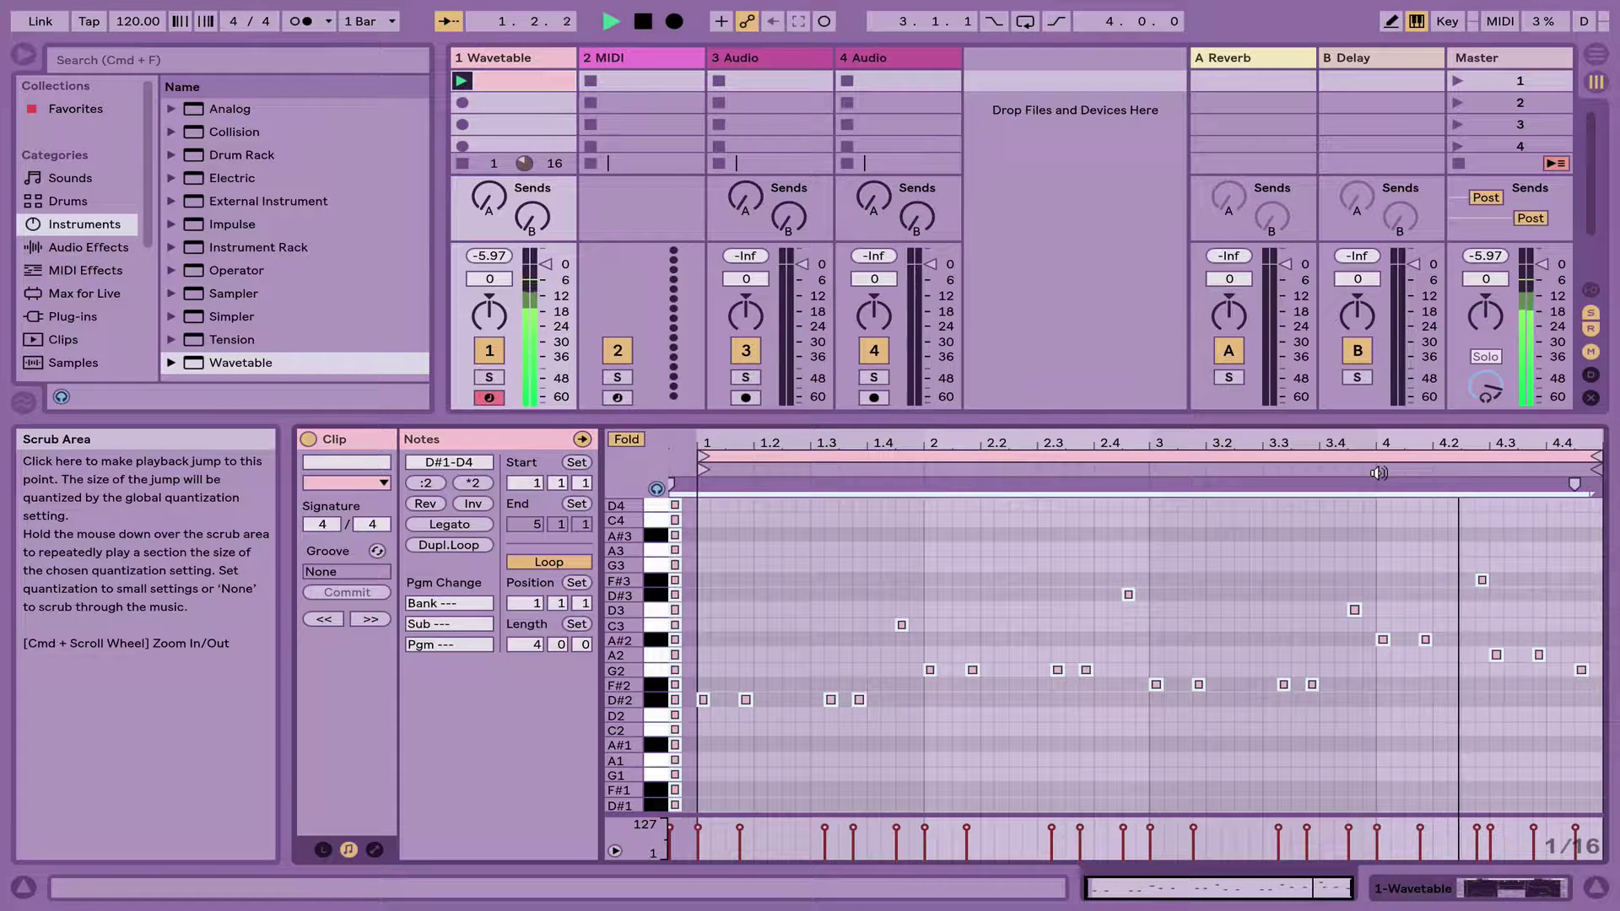
key(space)
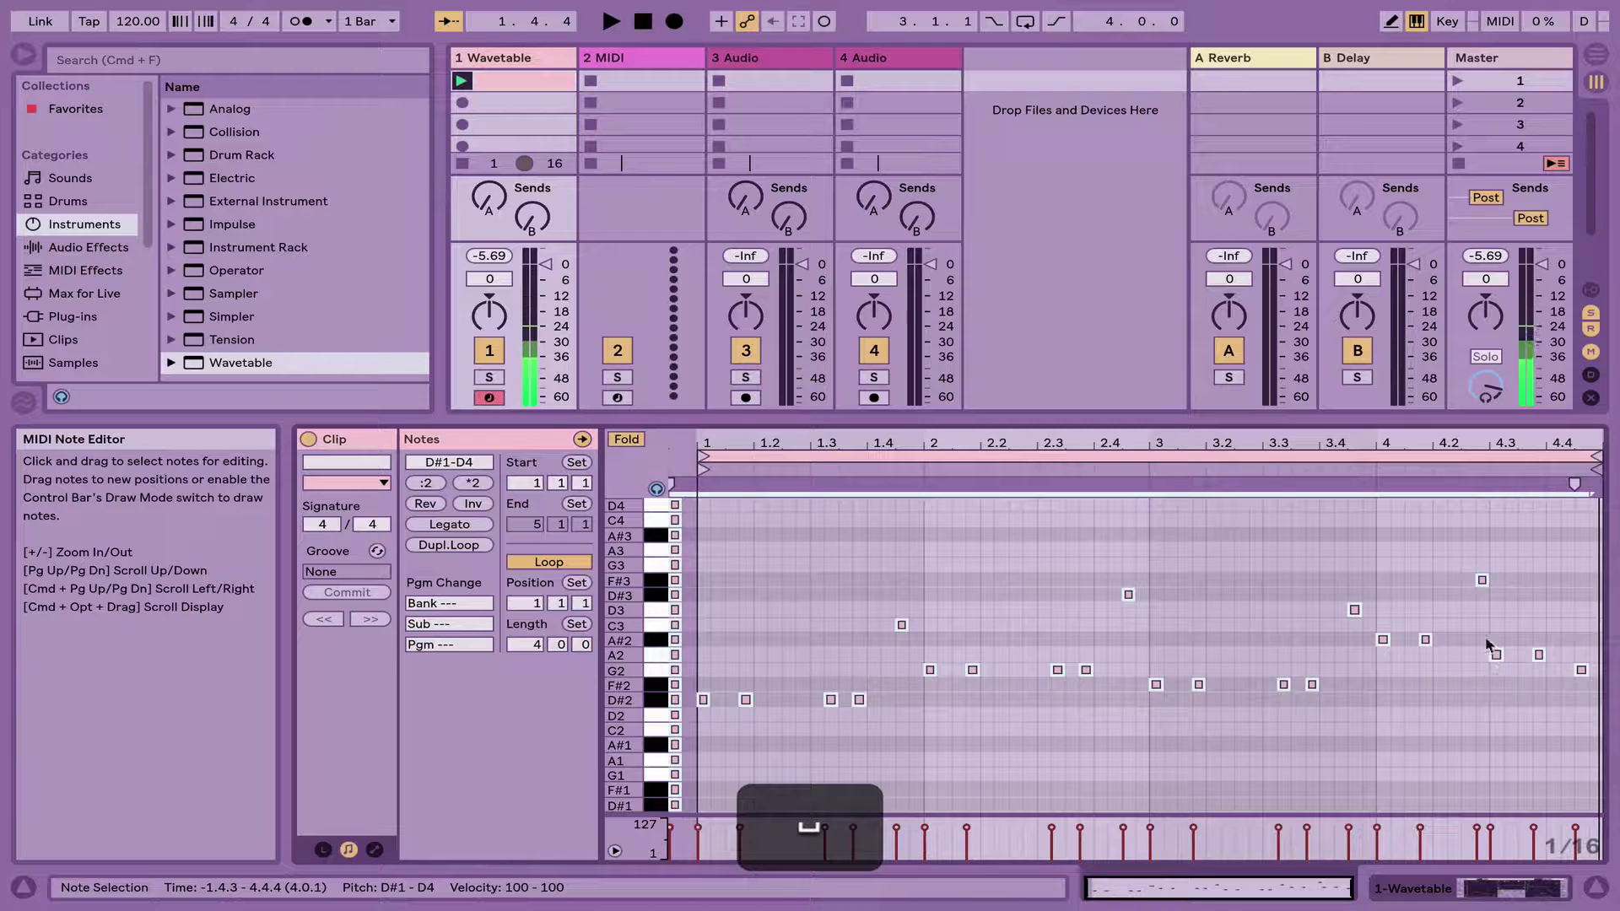
Try shifting the two A2 notes of bar 4 slightly later off the grid and play from bar 4
drag(1487, 646, 1554, 662)
key(super+Right)
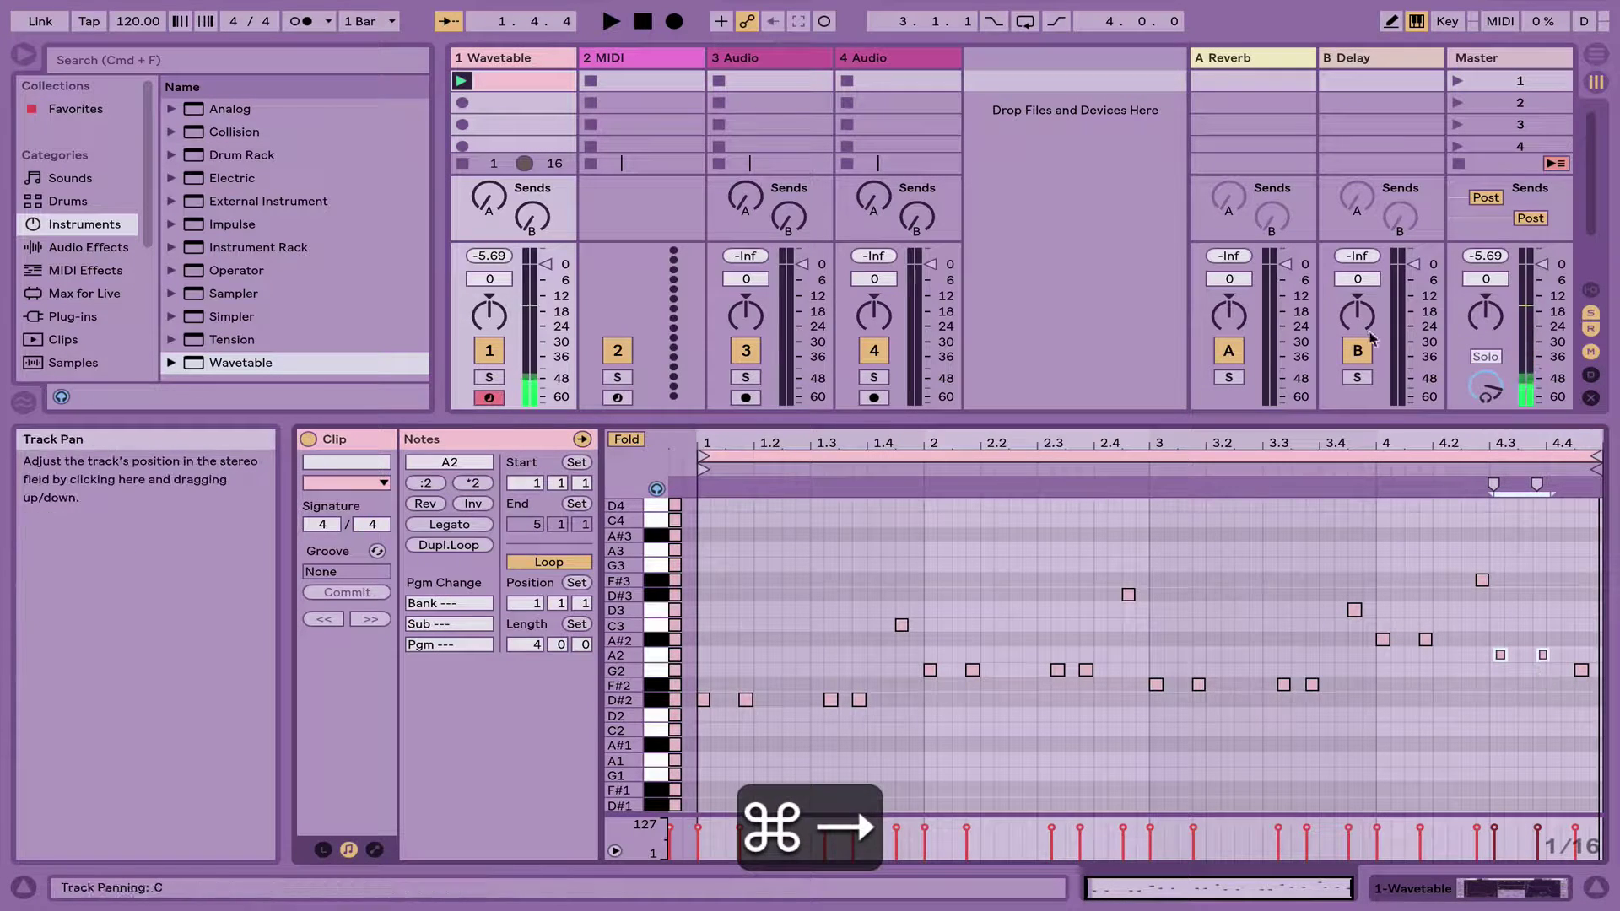
click(1376, 466)
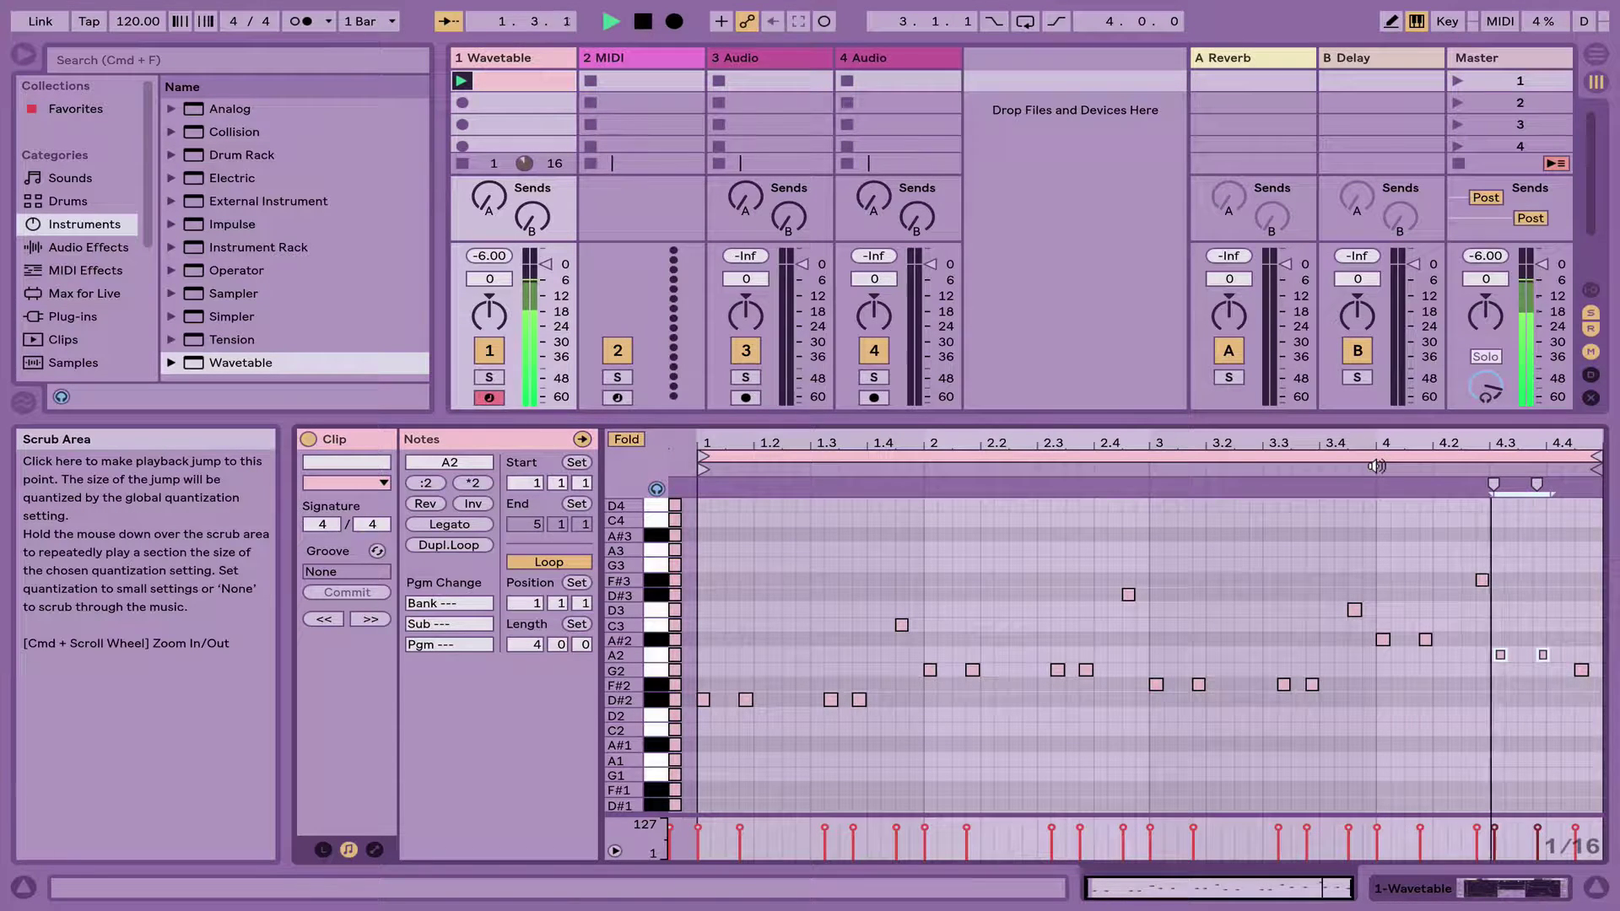
key(space)
Move the F#3 note of bar 4 to 4.2.3 and quantize the two A2 notes back to the grid
click(1482, 580)
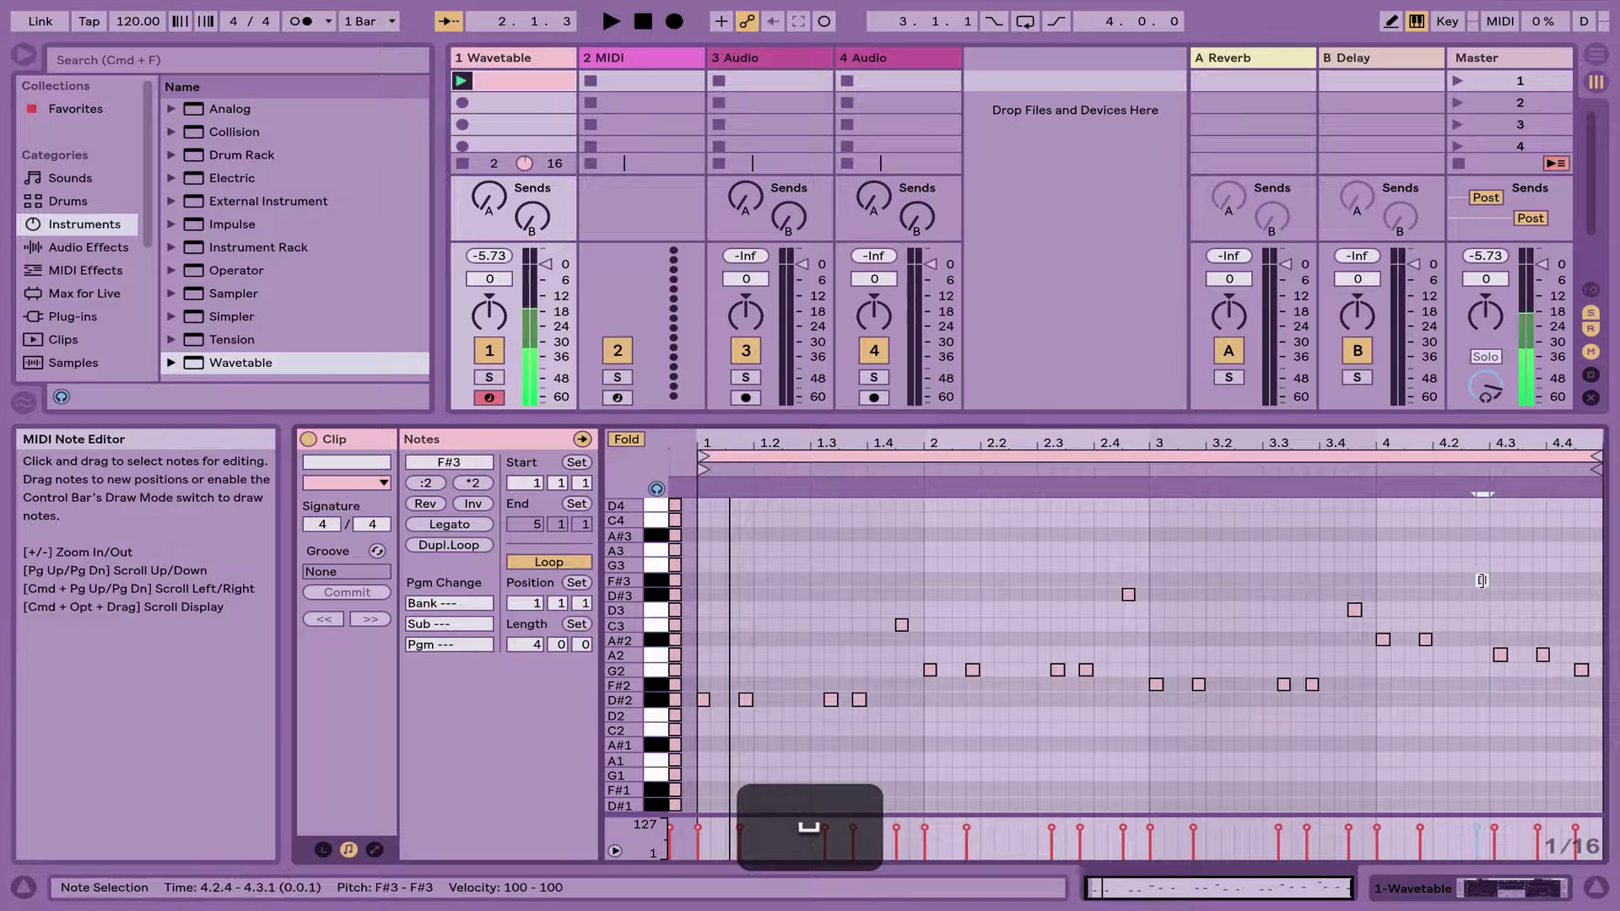
key(Left)
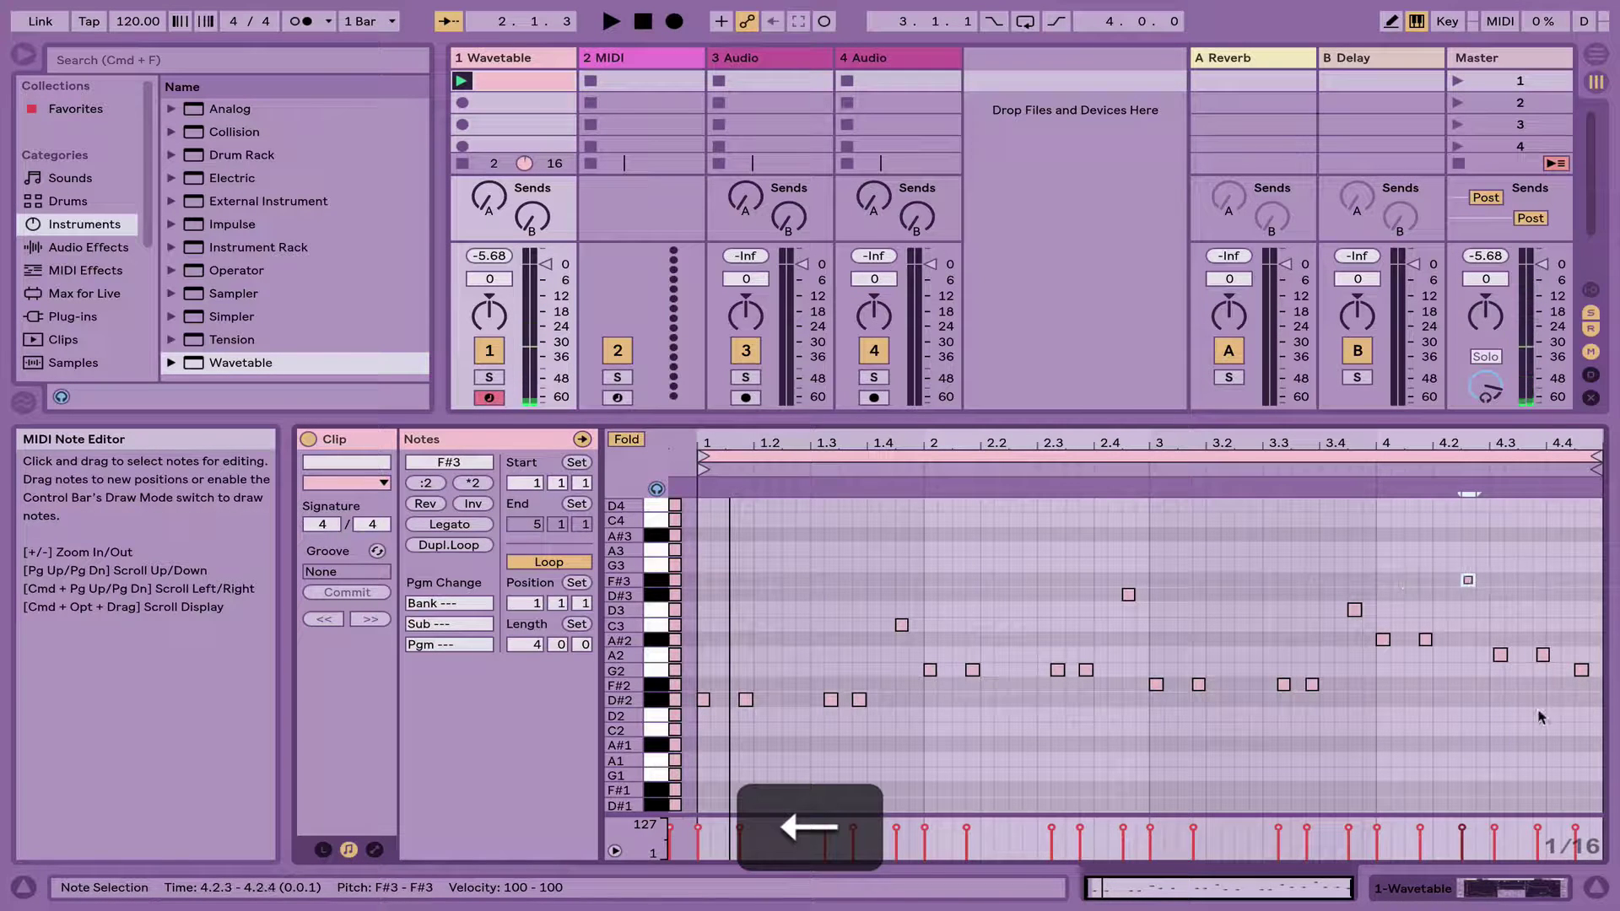
drag(1487, 632, 1543, 671)
key(super+u)
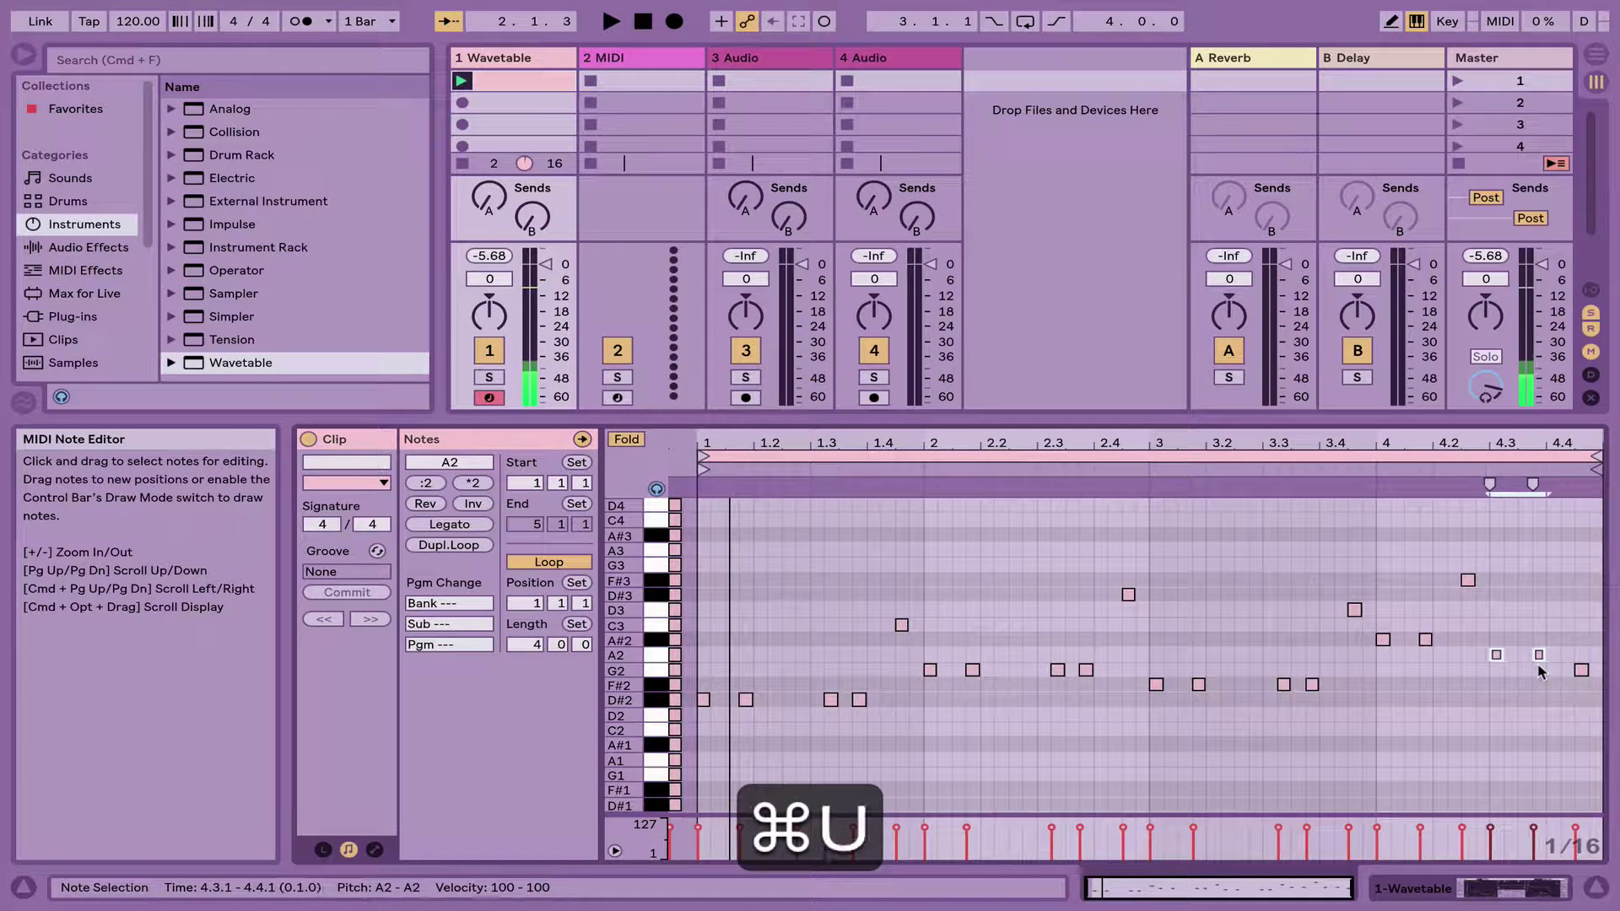
Play the bass clip from near its end and through several loops to check the revised bar 4
key(space)
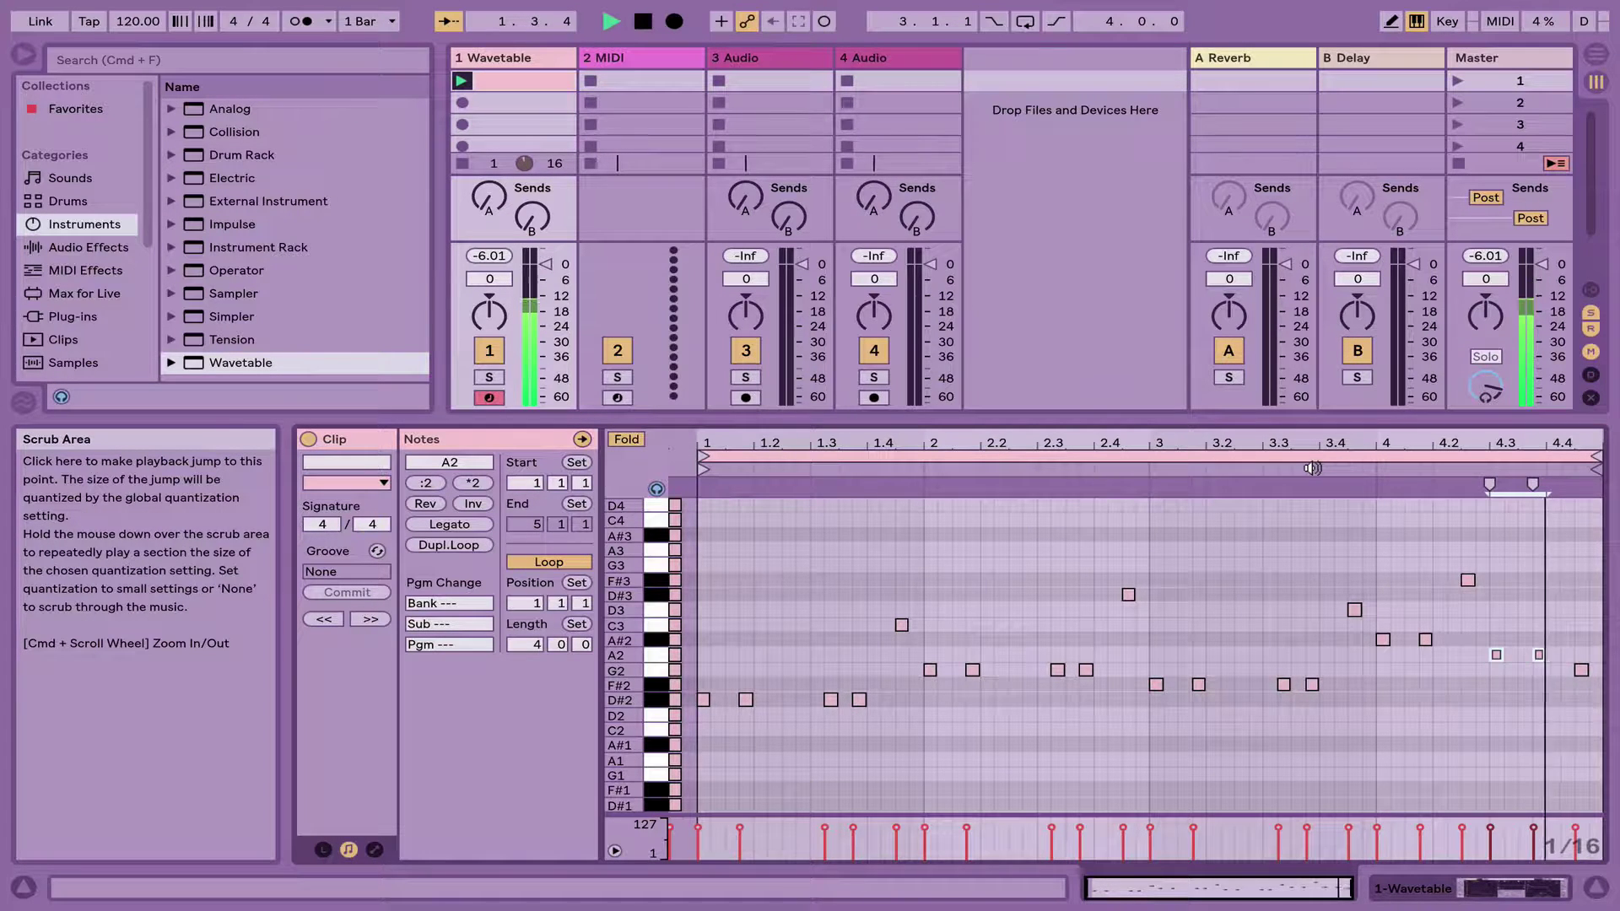
key(space)
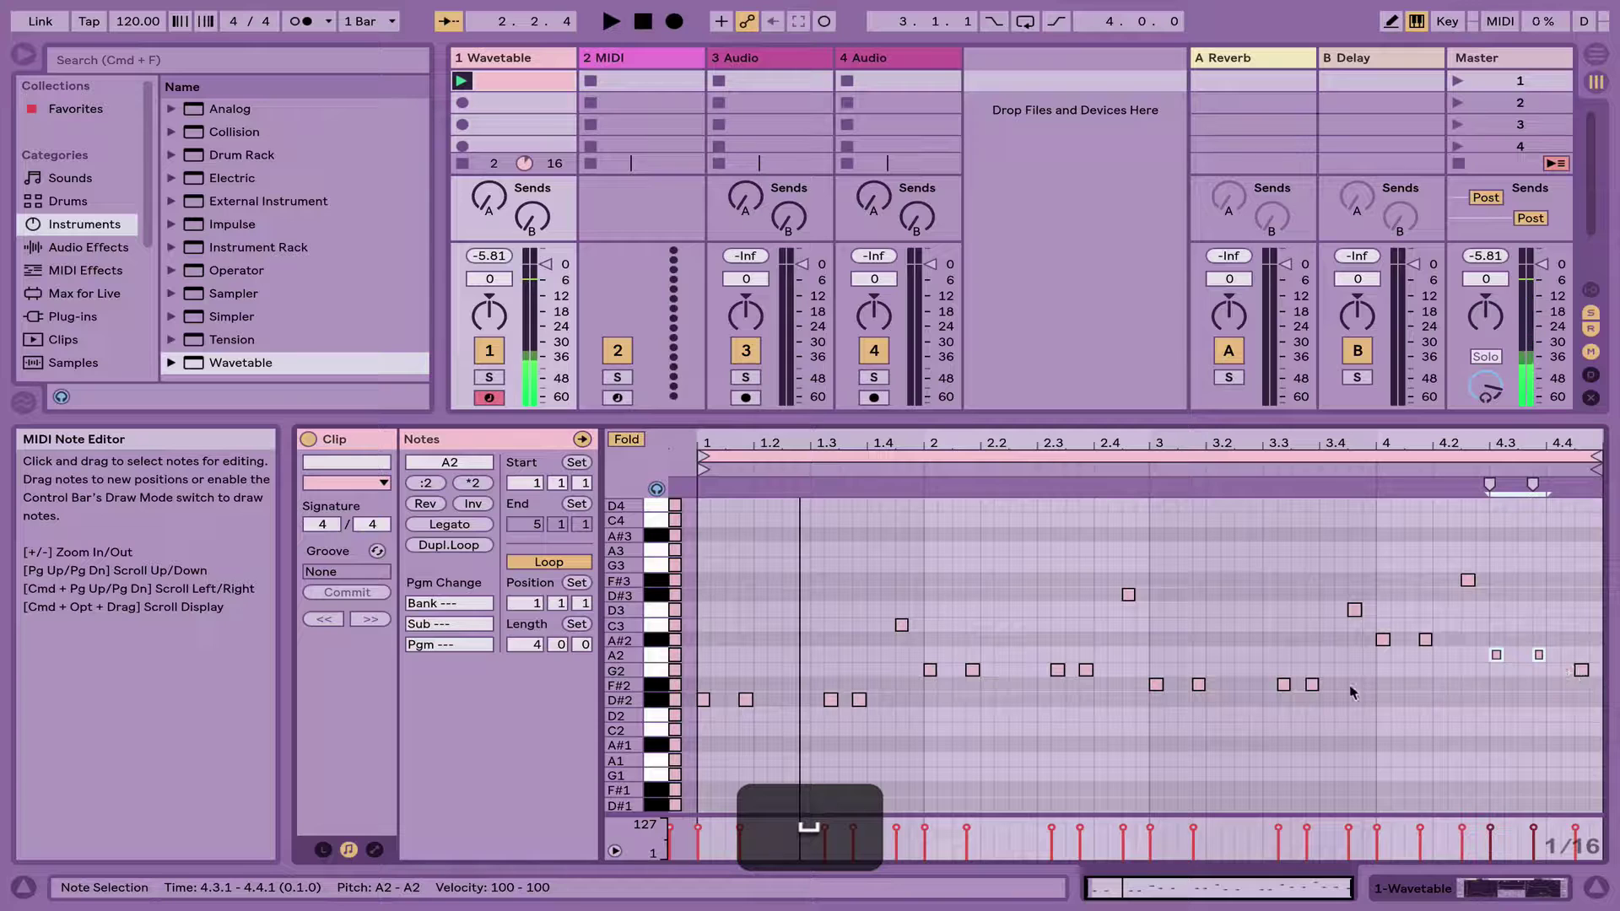
key(space)
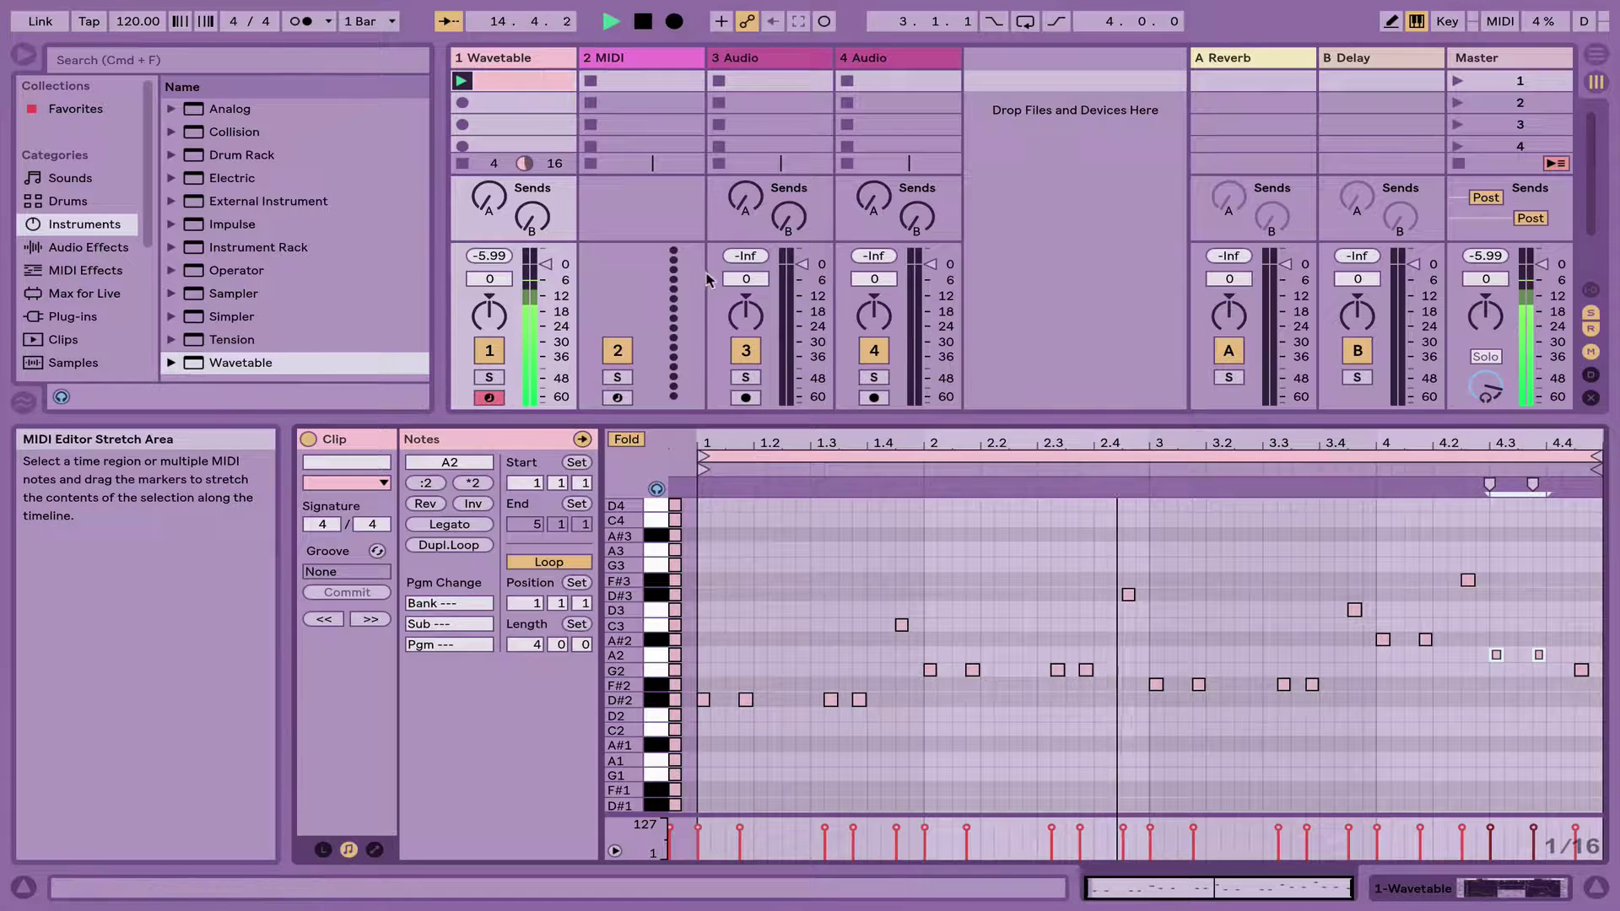
key(space)
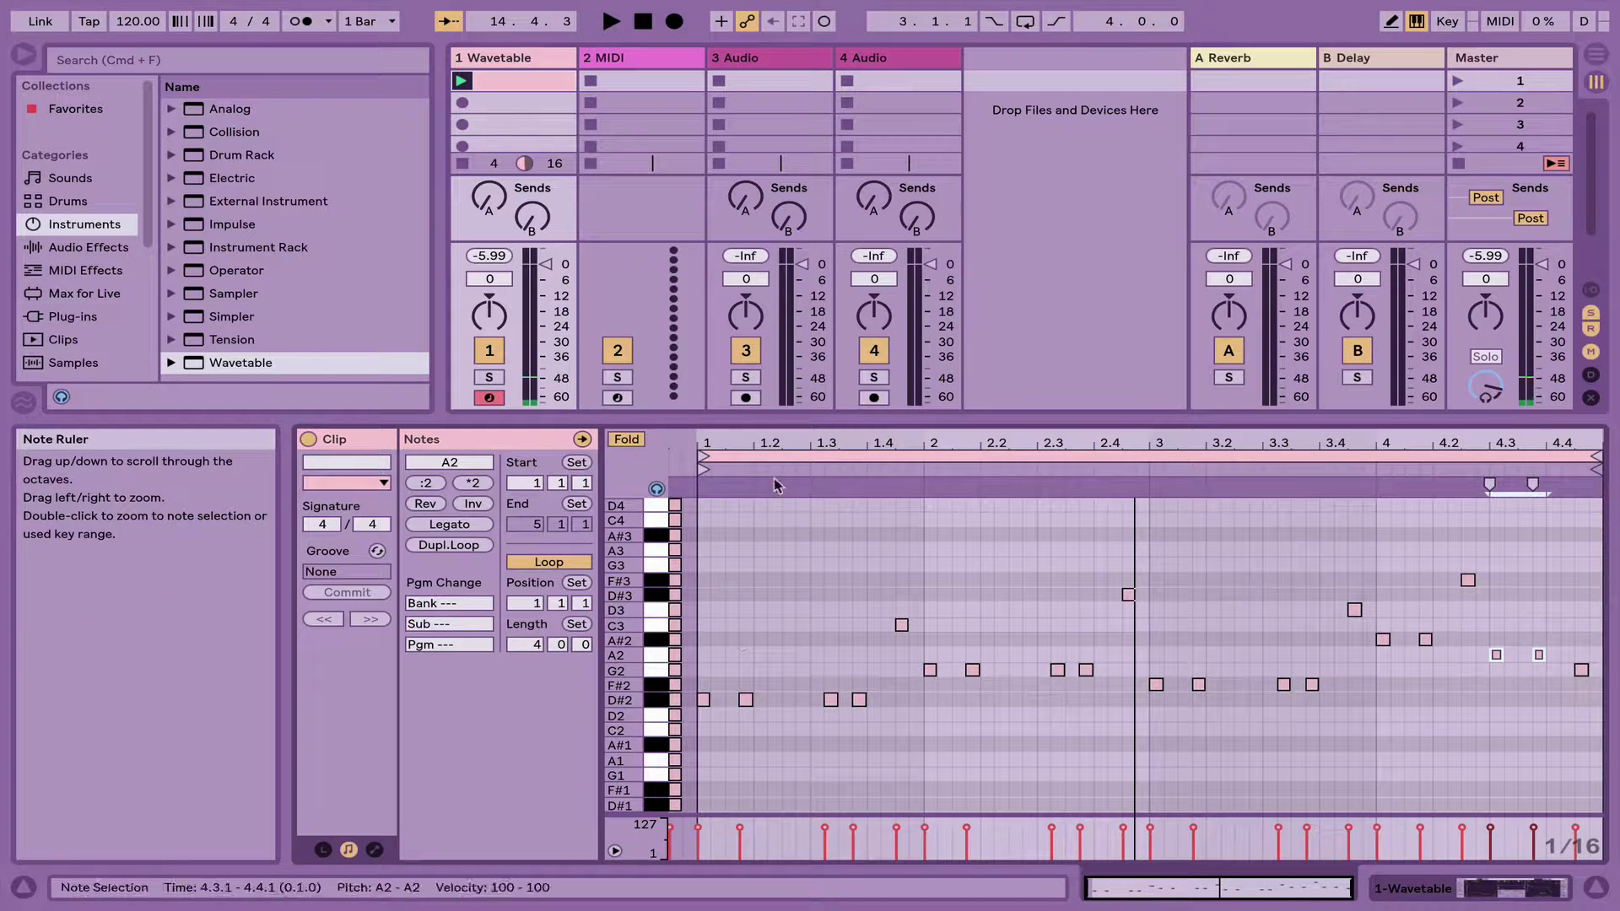
Enlarge the Session View, review Wavetable's Osc 1 and Osc 2 while the bass plays, and collapse the device
drag(764, 418, 717, 623)
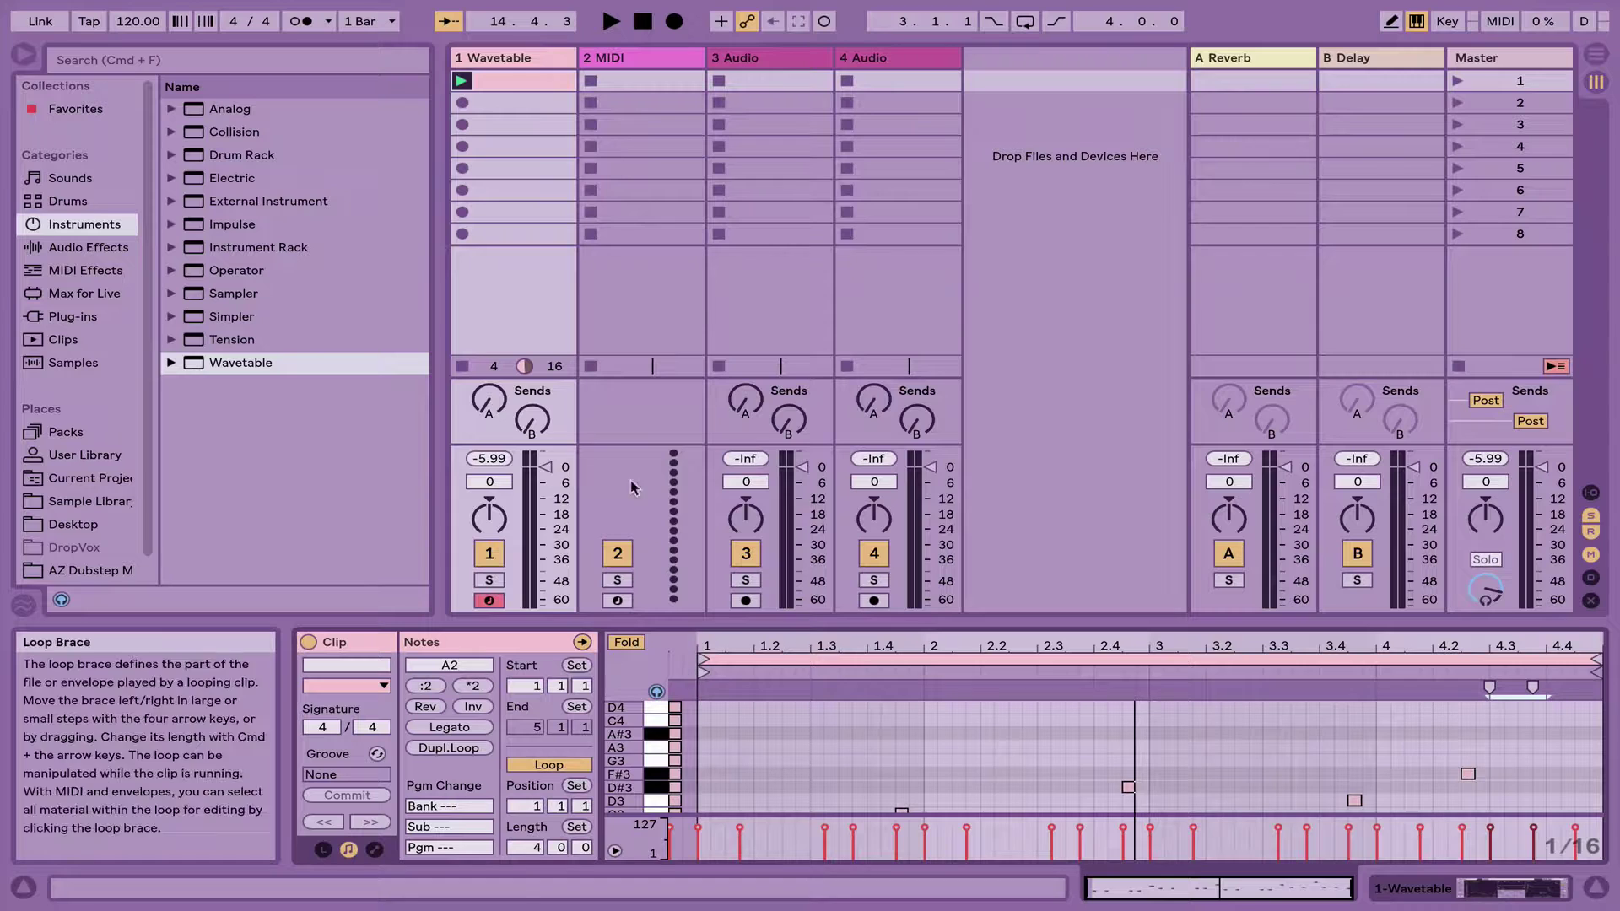
click(506, 58)
key(space)
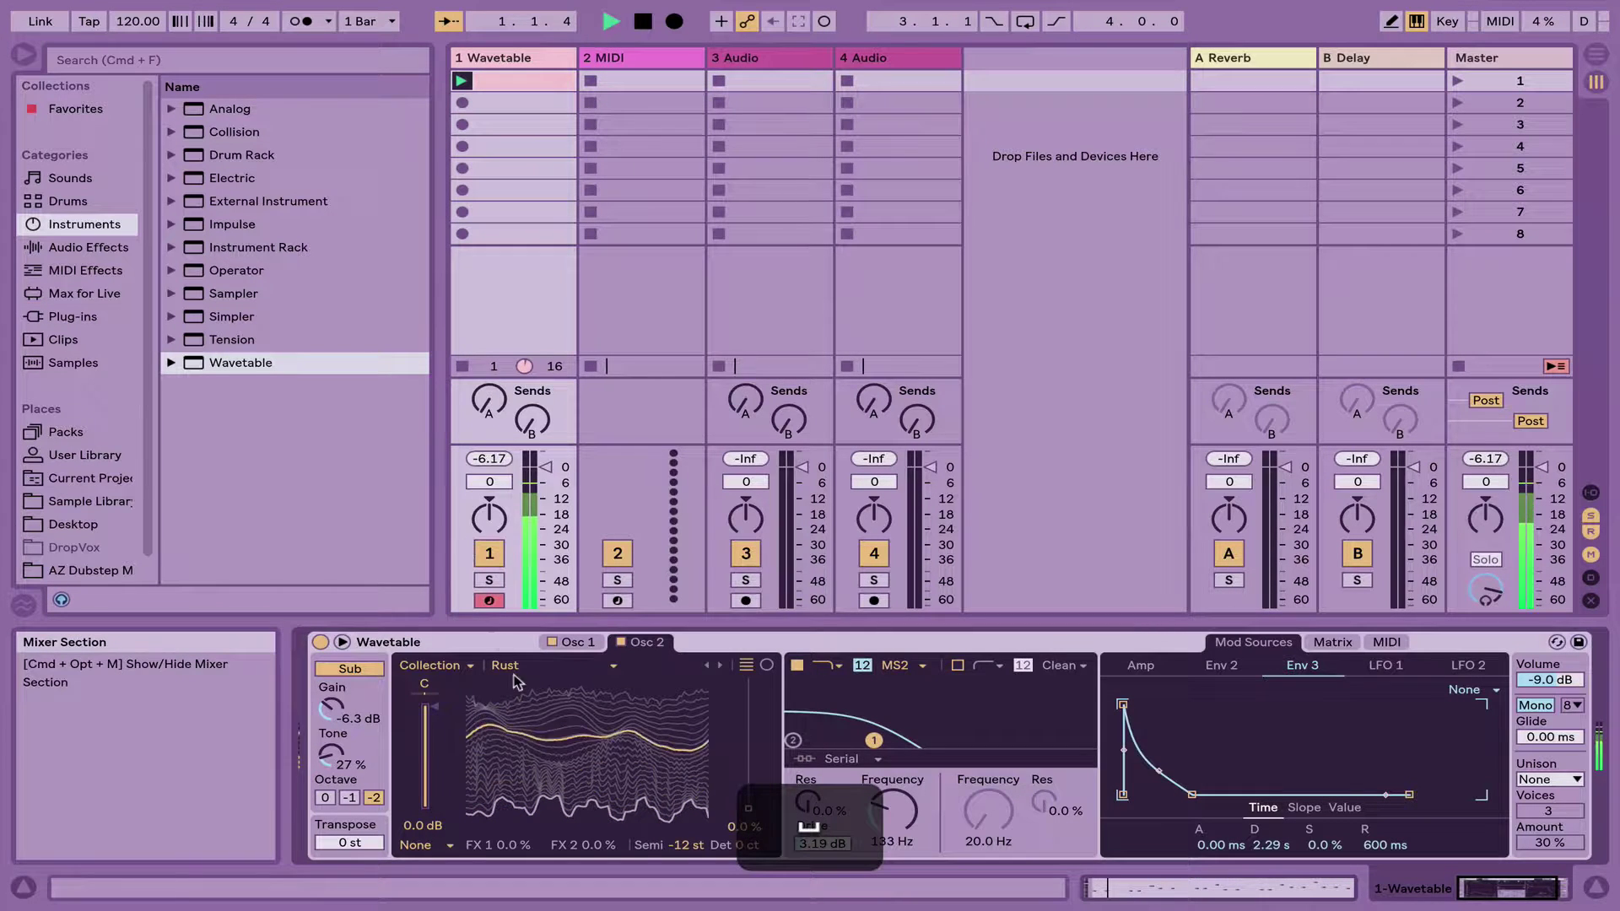
click(572, 642)
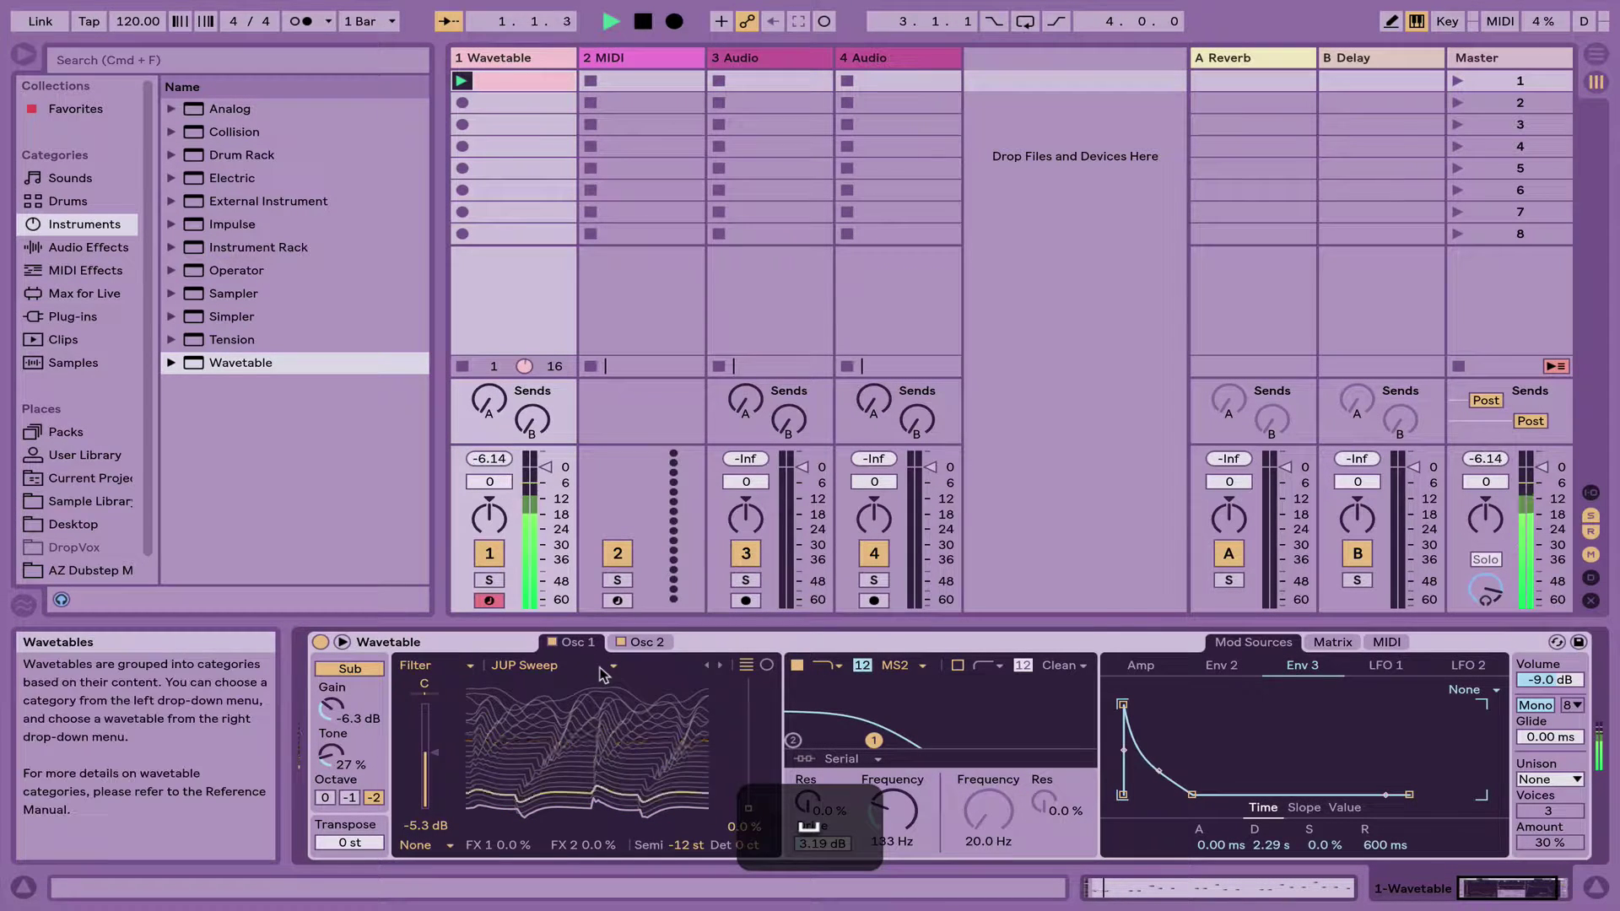
click(647, 642)
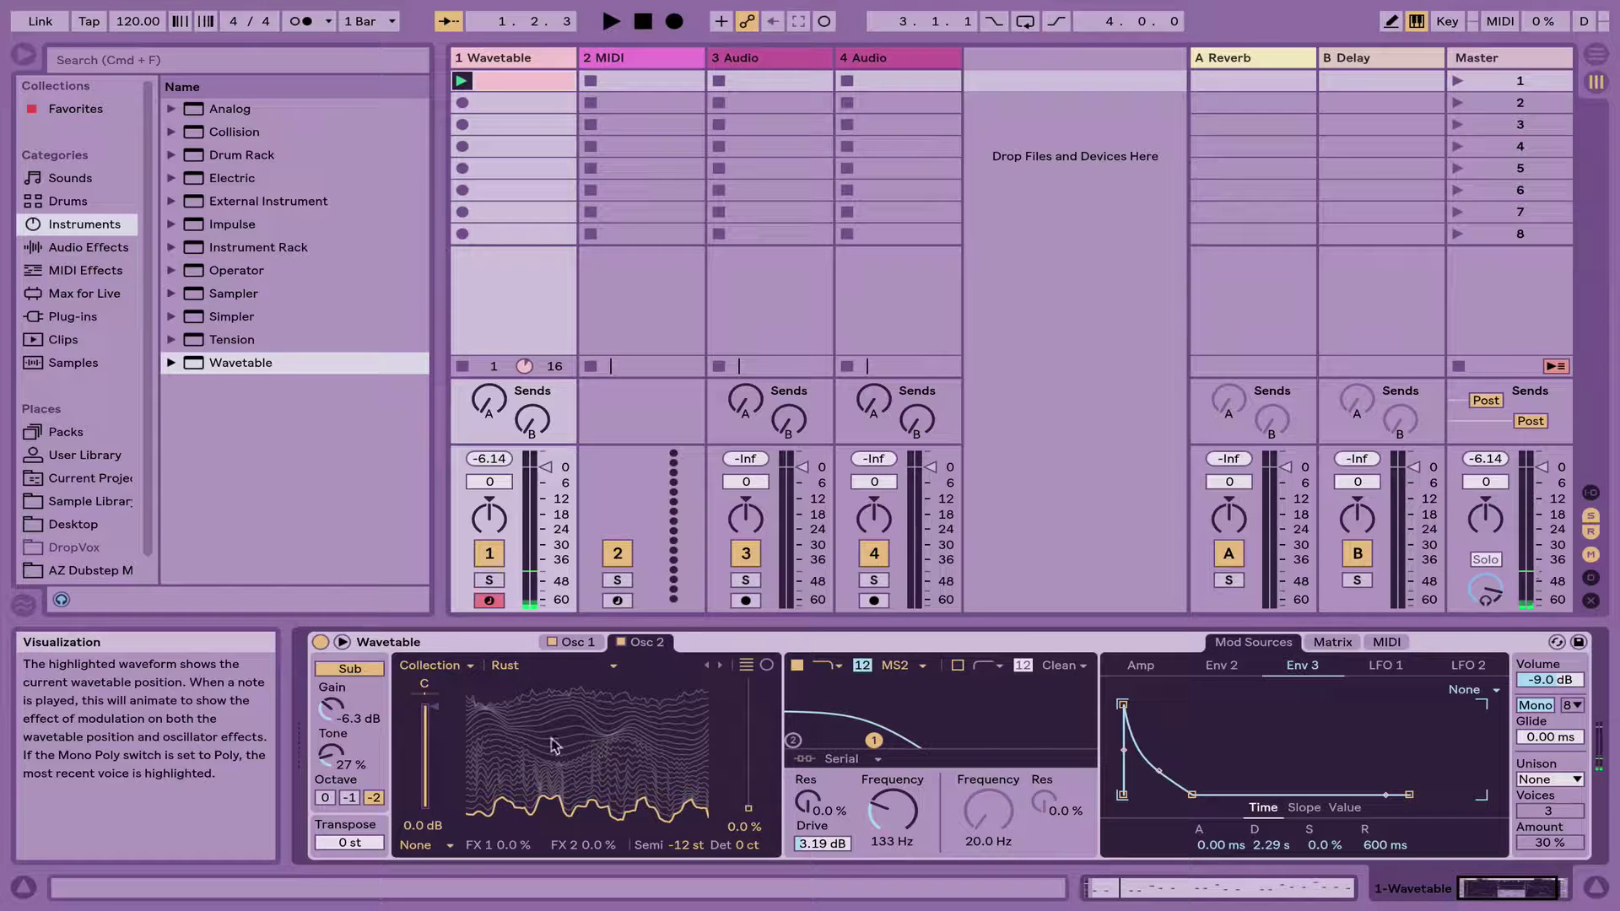
double_click(489, 644)
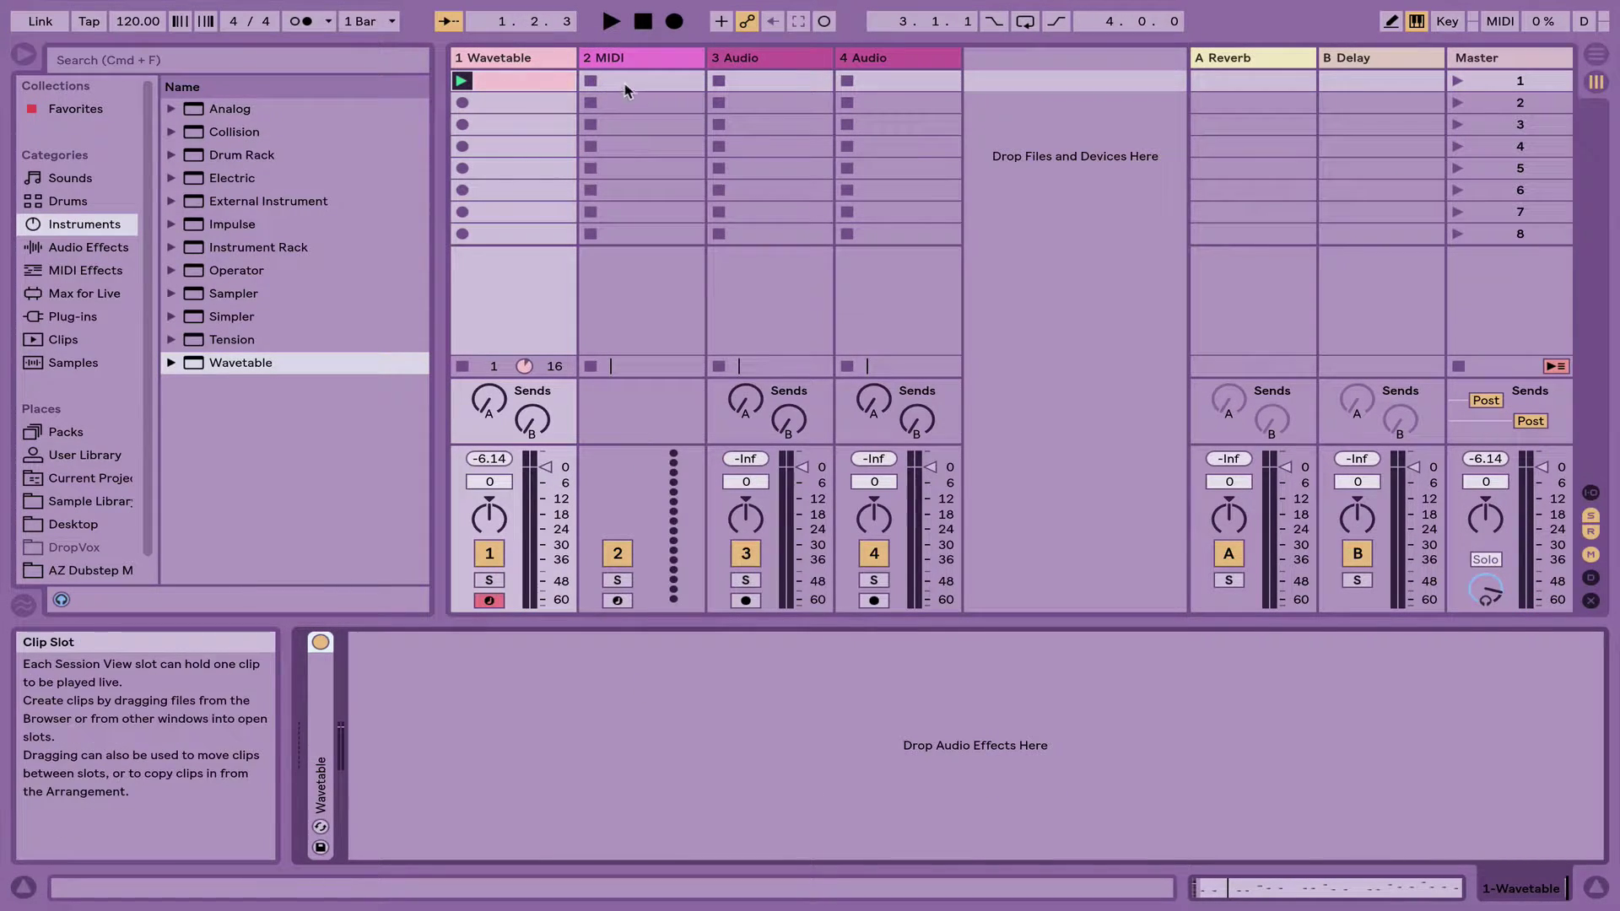
Search the browser for "drum" and load a Drum Rack onto the empty MIDI track 2
key(super+f)
text(drum)
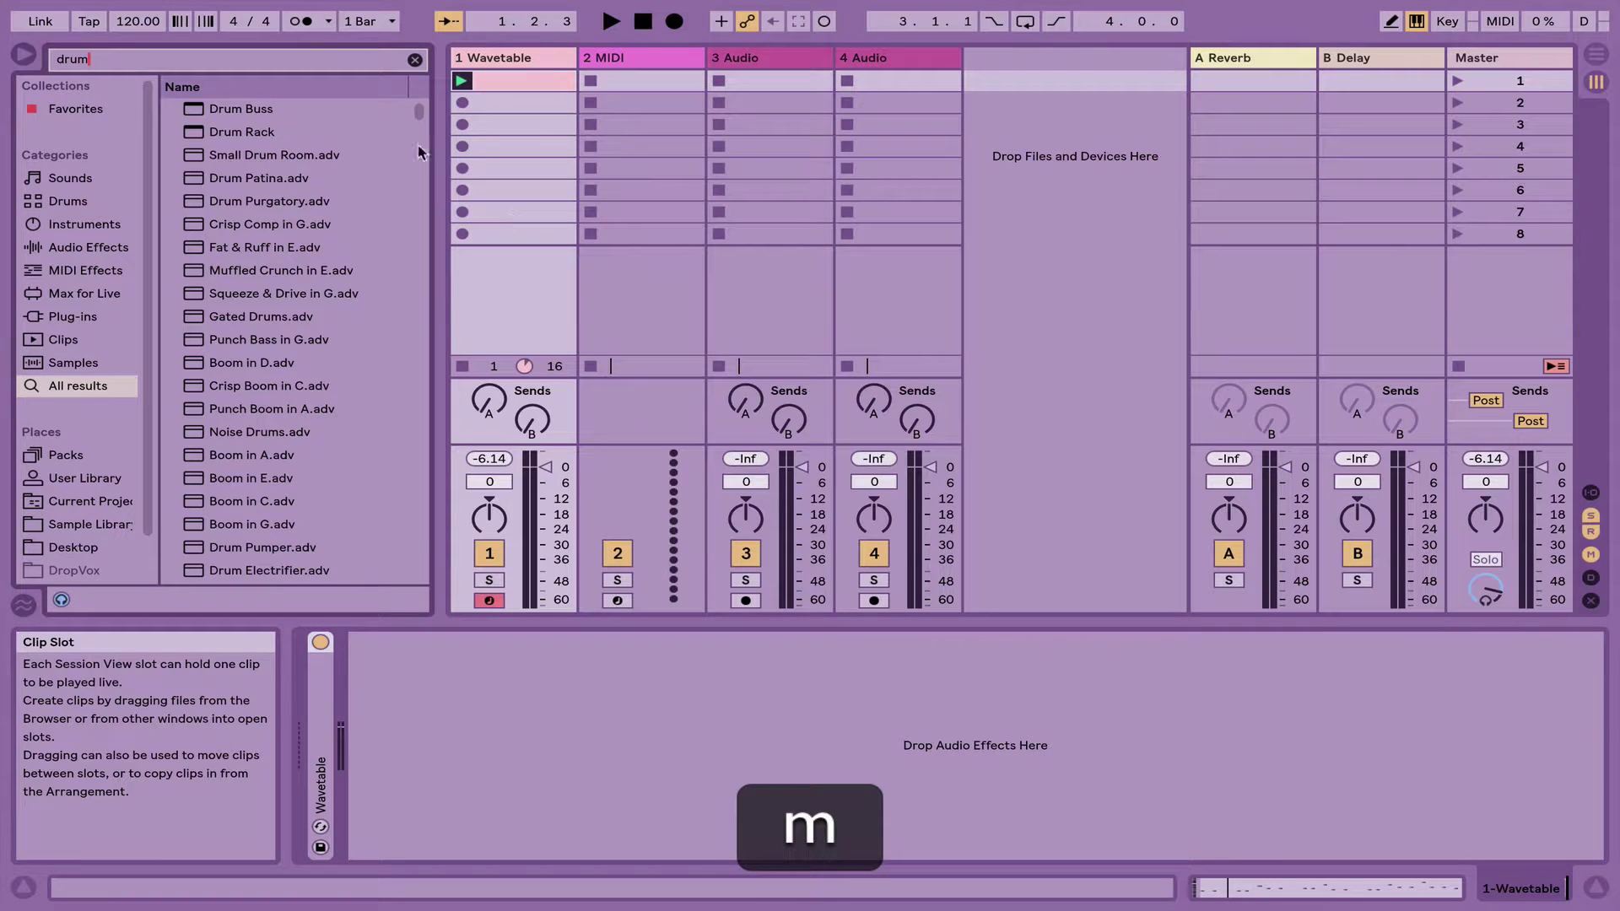
click(226, 133)
drag(226, 132, 626, 153)
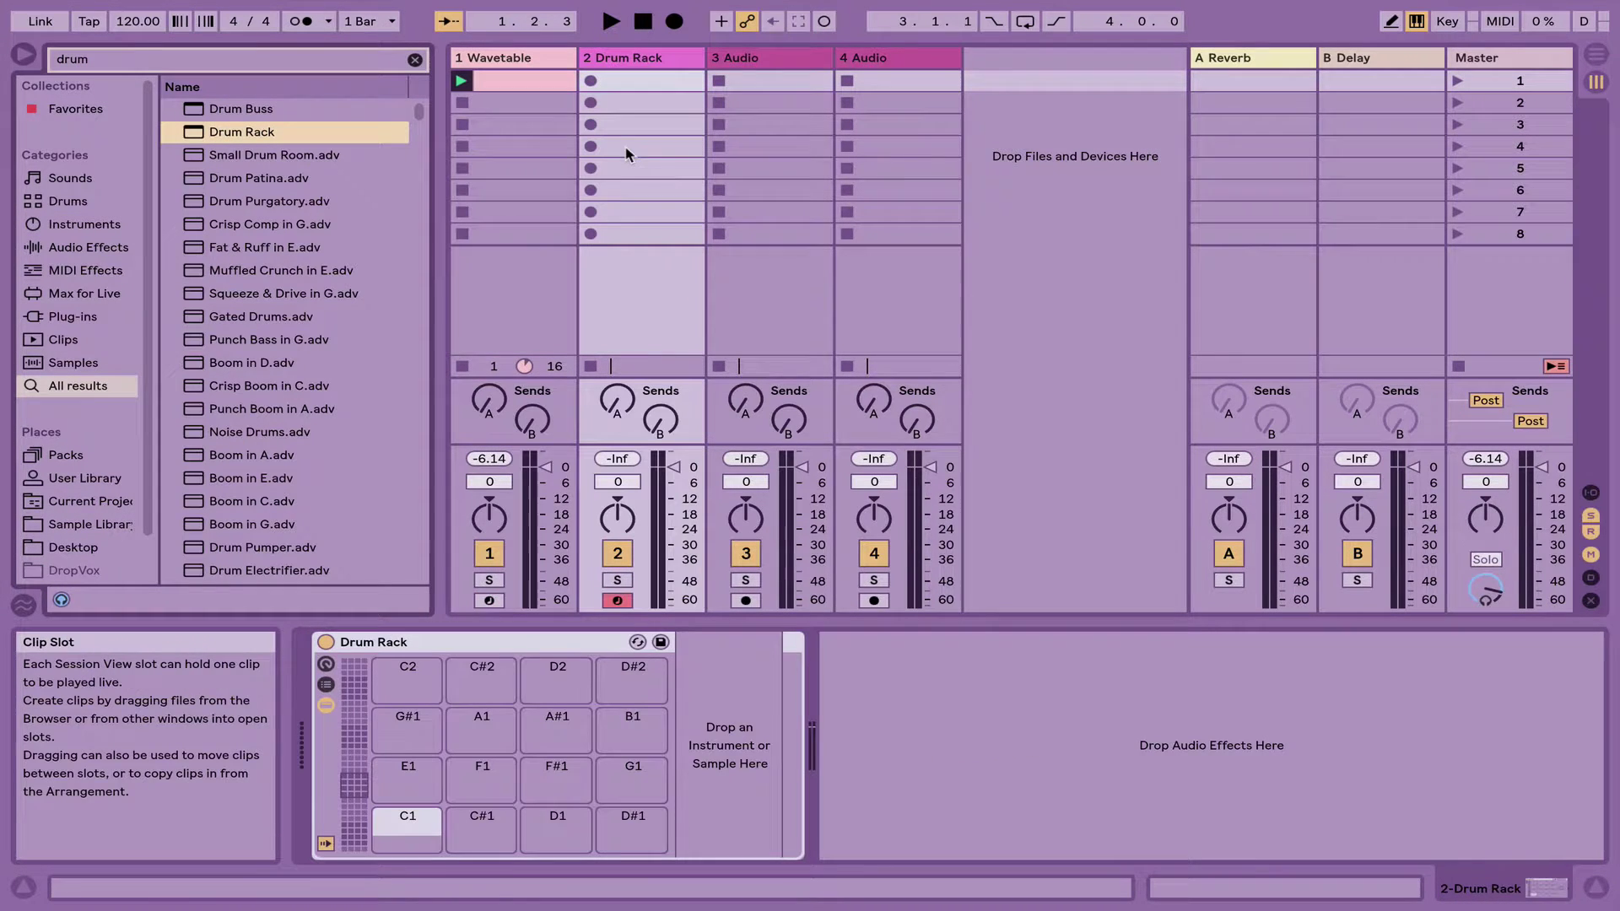
Clear the browser search and open the Kicks folder in the Sample Library
click(415, 59)
click(80, 456)
key(Down)
key(Down)
key(Down)
key(Down)
key(Down)
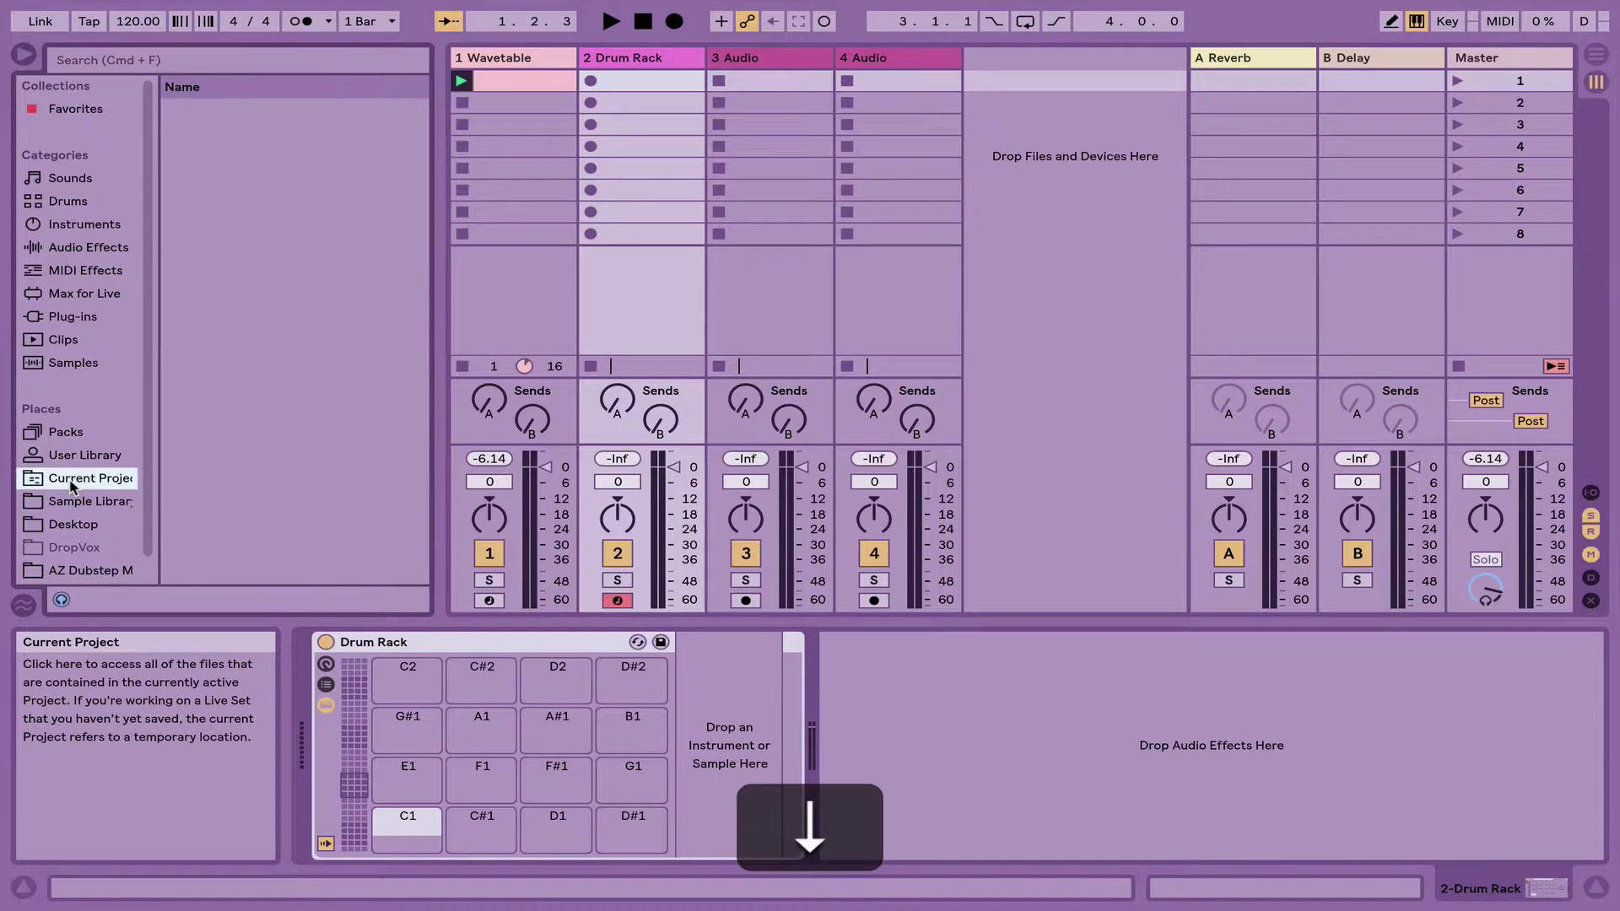
key(Up)
key(Up)
key(Up)
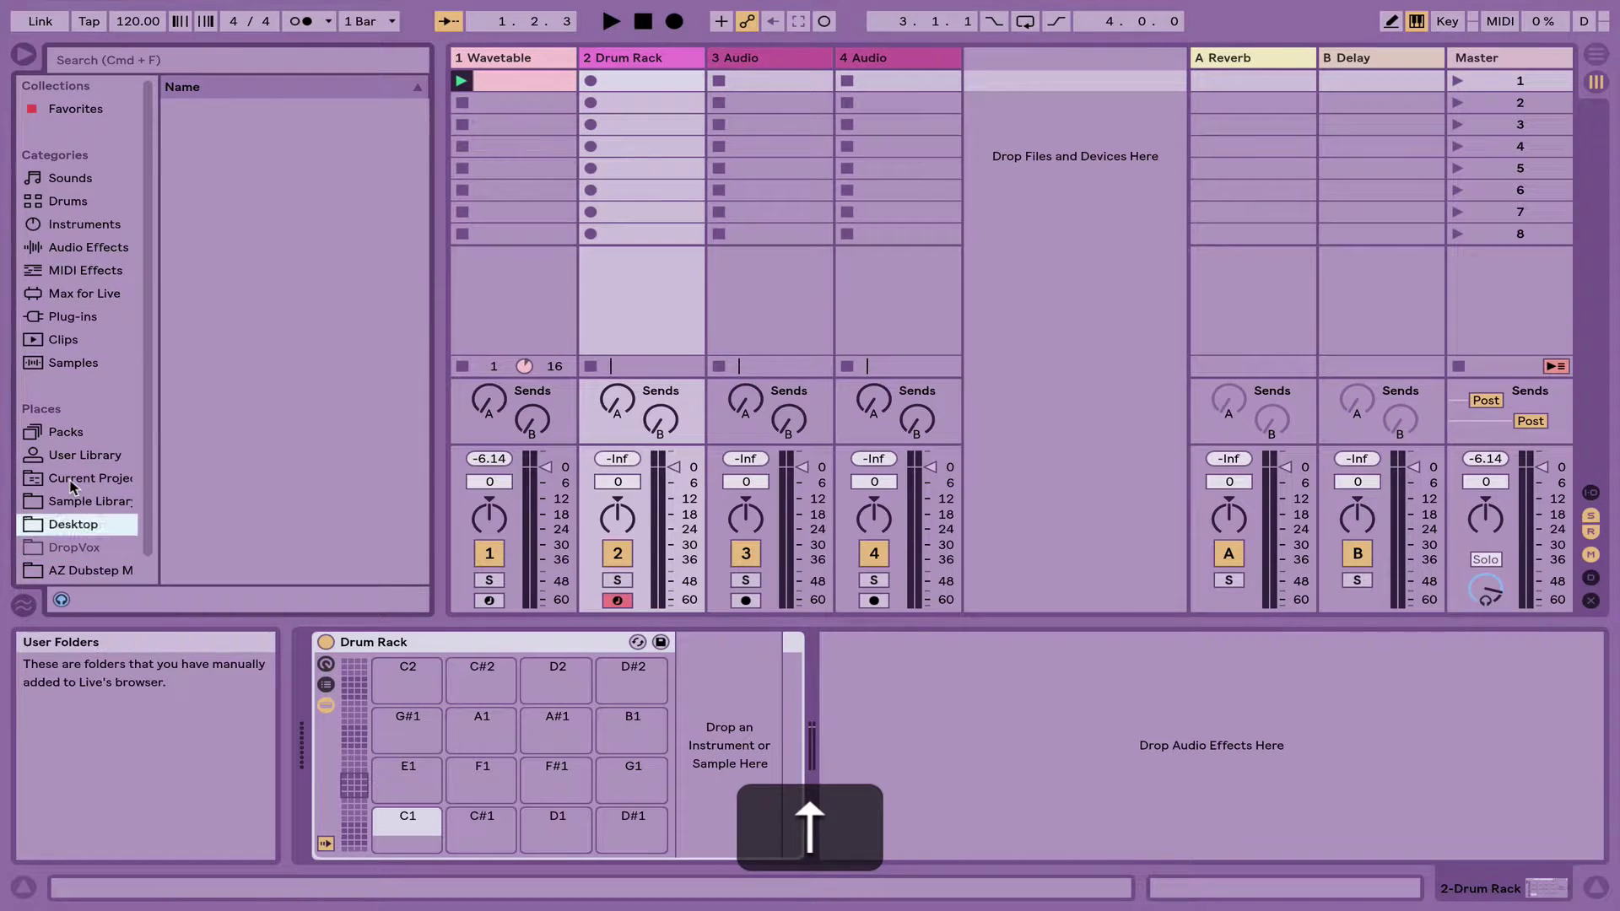
key(Right)
key(Down)
key(Down)
key(Down)
key(Down)
key(Down)
key(Down)
key(Down)
key(Down)
key(Down)
key(Down)
key(Down)
key(Down)
key(Down)
key(Down)
key(Down)
key(Down)
key(Down)
key(Down)
key(Down)
key(Down)
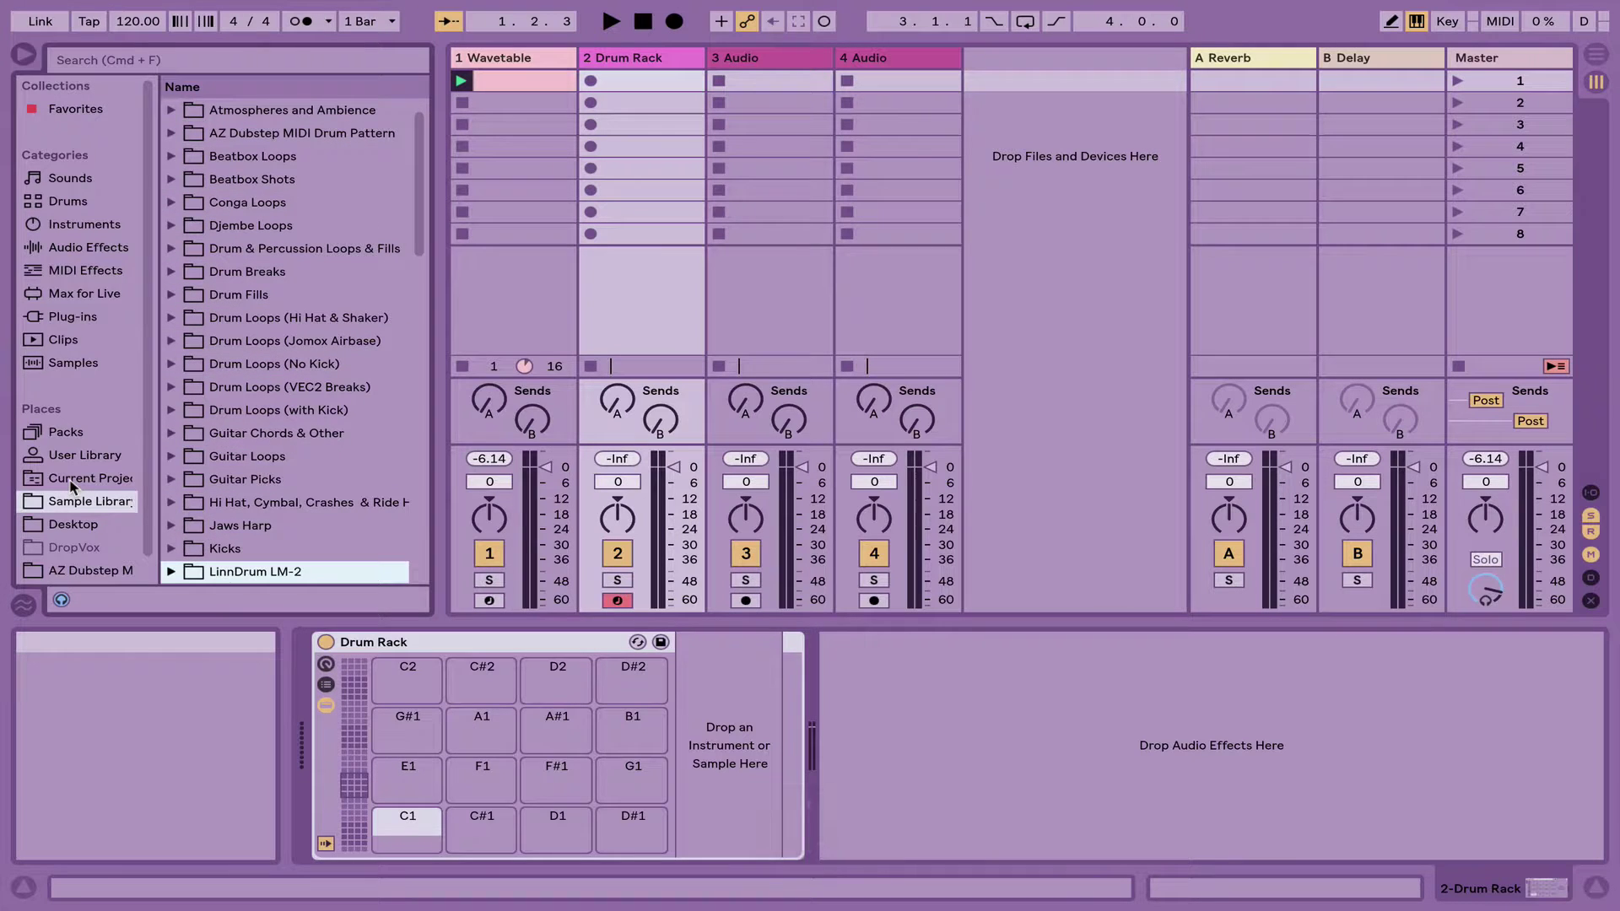
key(Right)
Preview the first kick samples and load the third one onto the Drum Rack's C1 pad
key(Down)
key(Down)
key(Down)
key(Down)
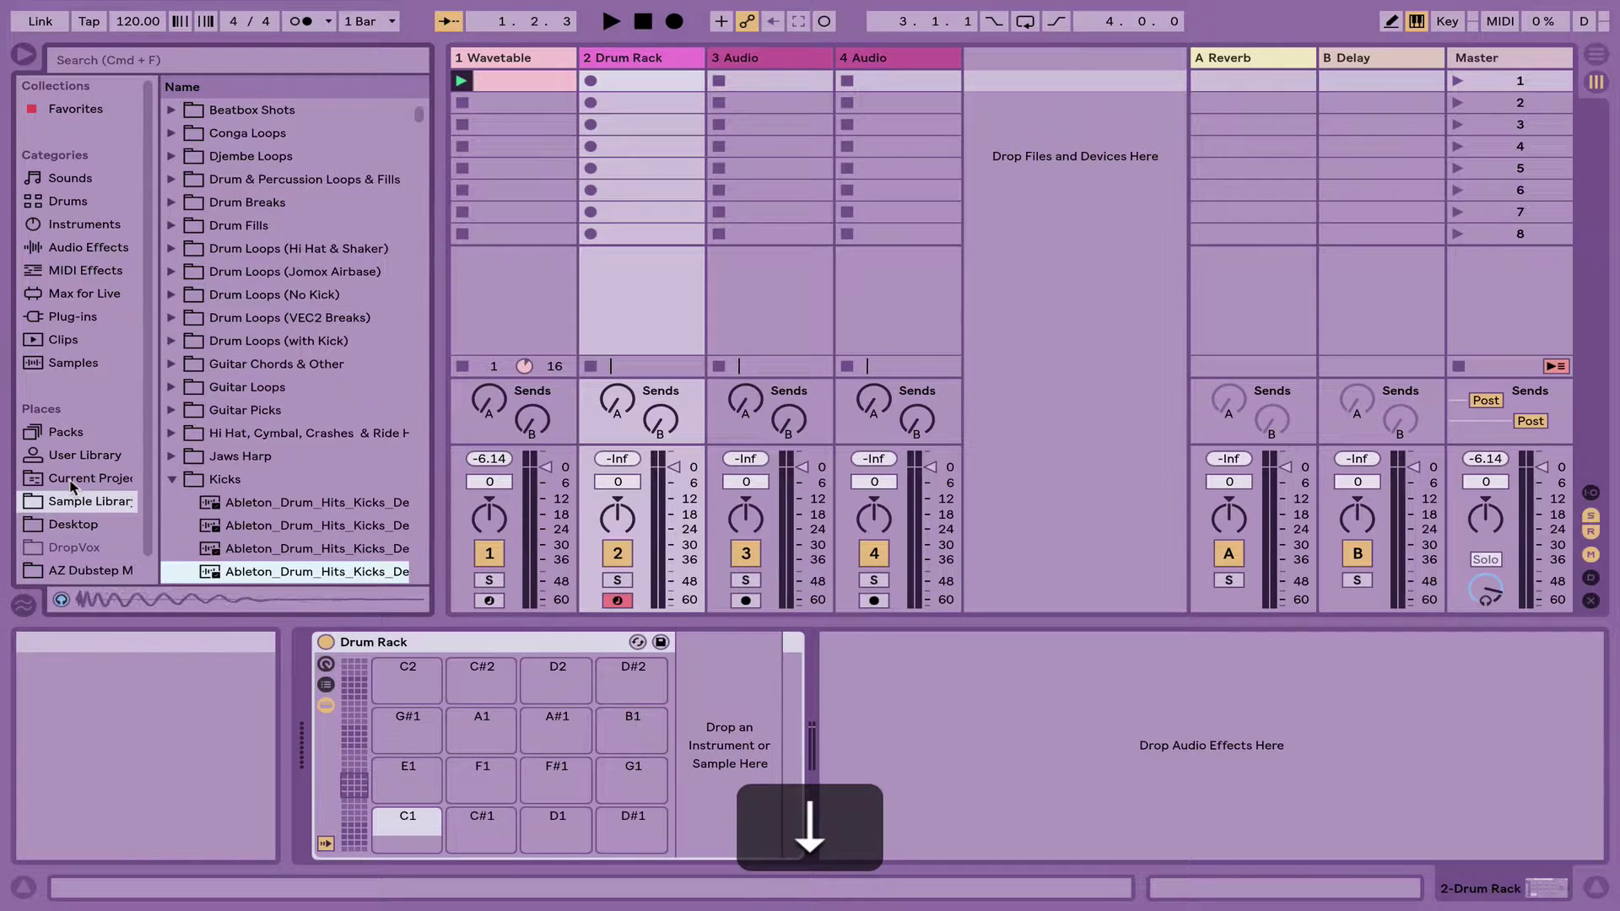
key(Up)
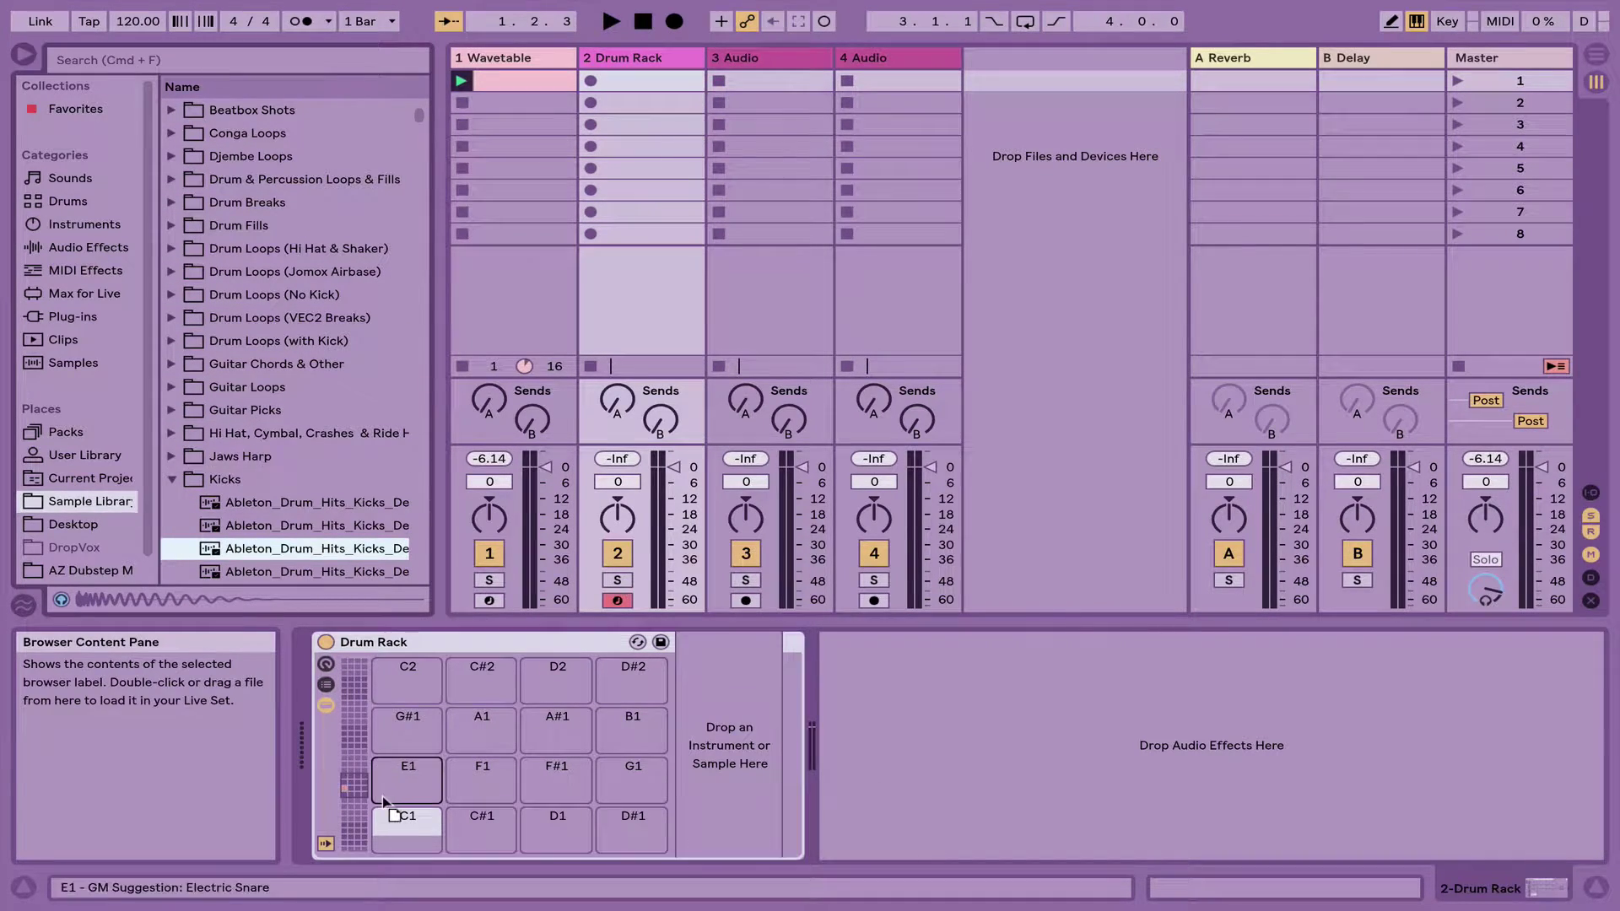
drag(384, 801, 393, 823)
Create a one-bar clip in the Drum Rack track's first slot with a beat-long C1 kick on each of the four beats
double_click(610, 84)
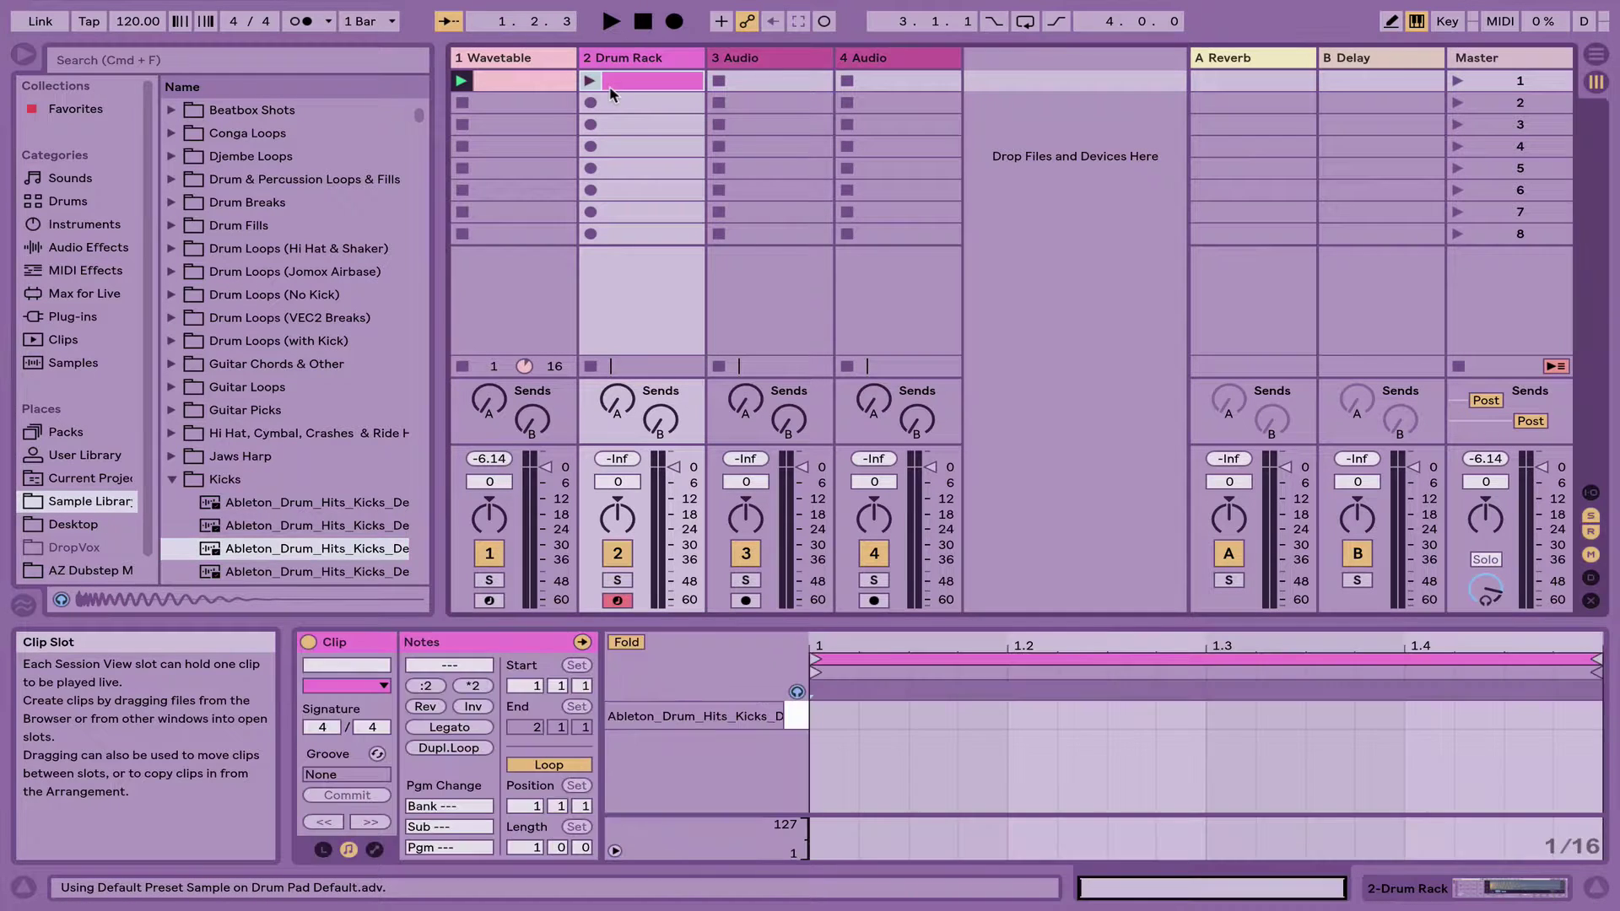
drag(831, 716, 984, 716)
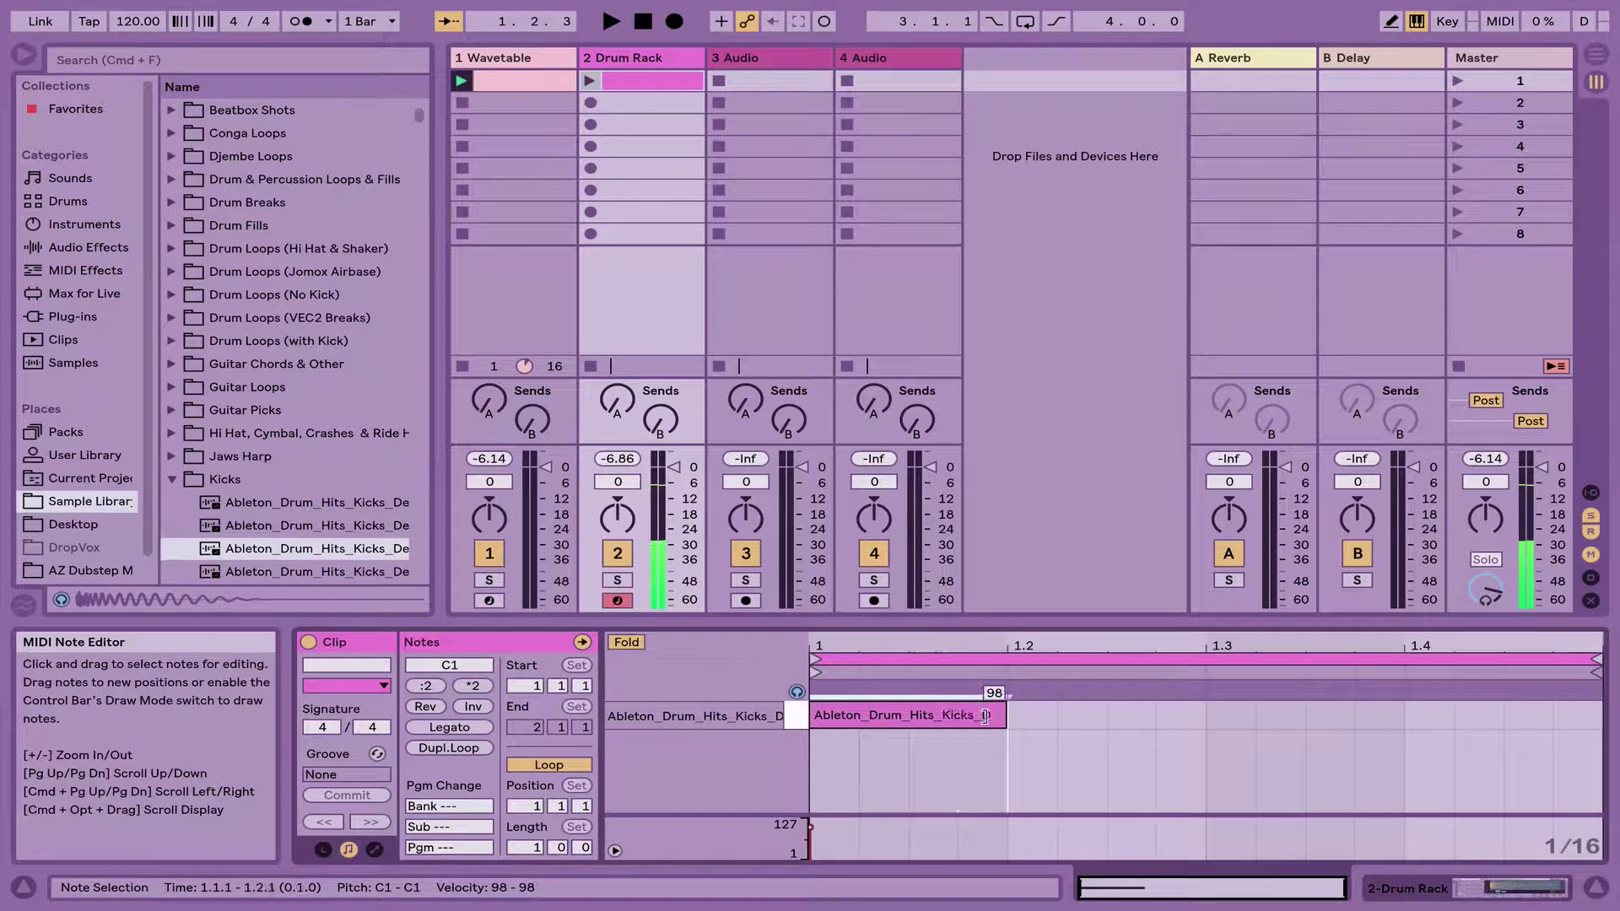
key(super+d)
key(super+d)
key(super+d)
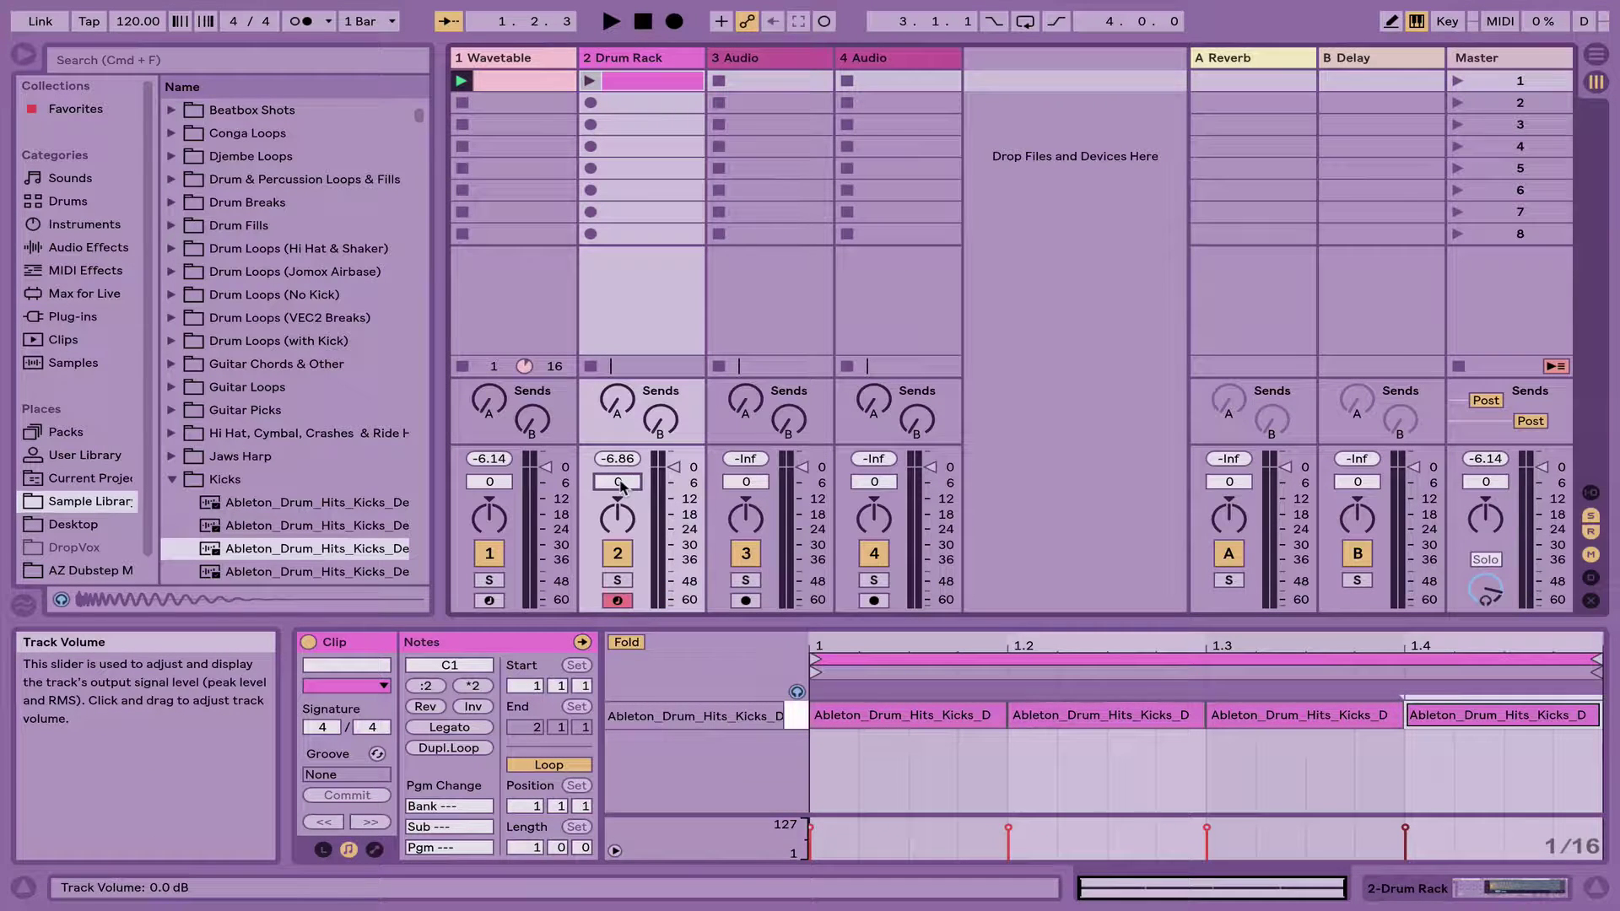
Set the Drum Rack track's volume to -4 dB and launch the kick clip alongside the bass
text(-4)
key(Return)
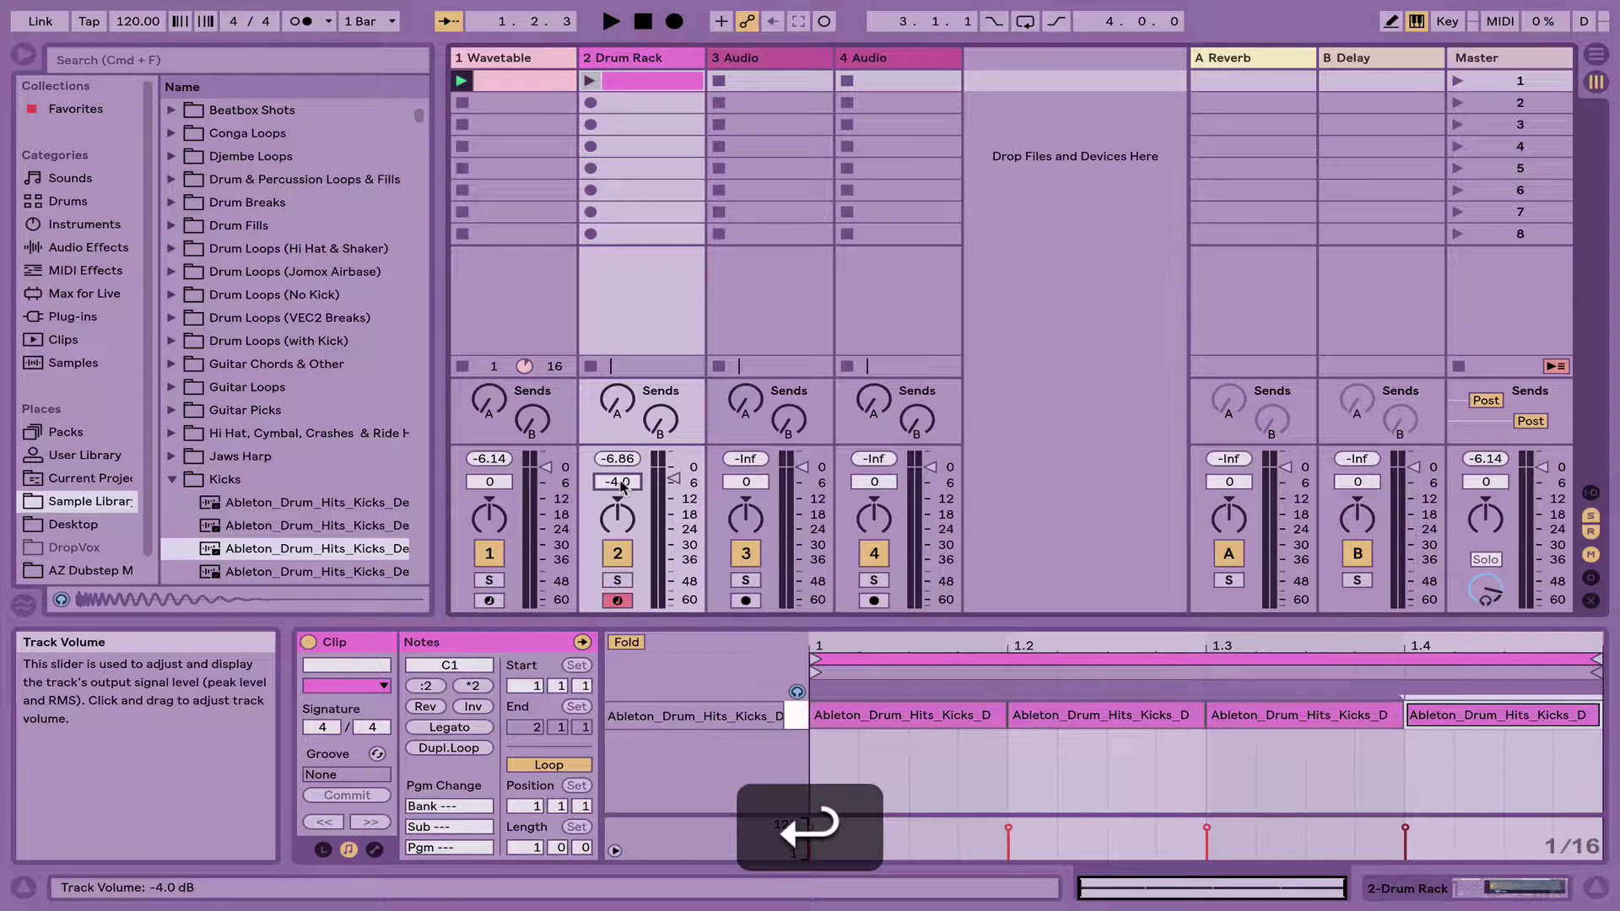
click(669, 124)
click(668, 81)
key(Return)
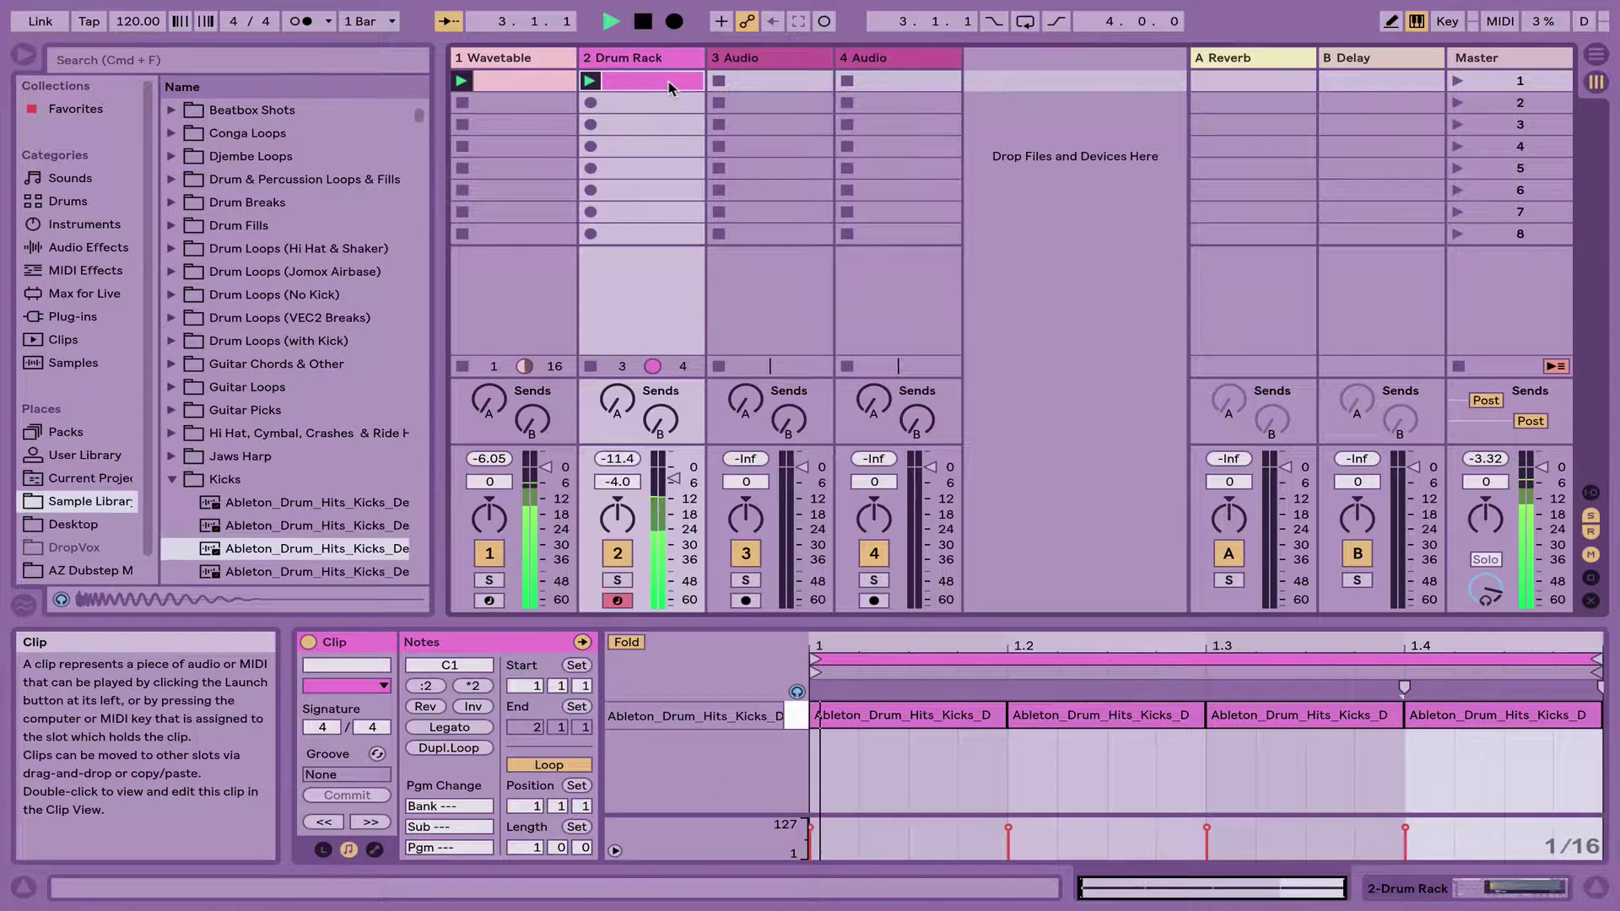
Move the bass clip's last two D#2 notes of bar 1 one sixteenth earlier, to 1.3.1 and 1.3.3, and listen with the kick
click(499, 84)
scroll(886, 764, down, 5)
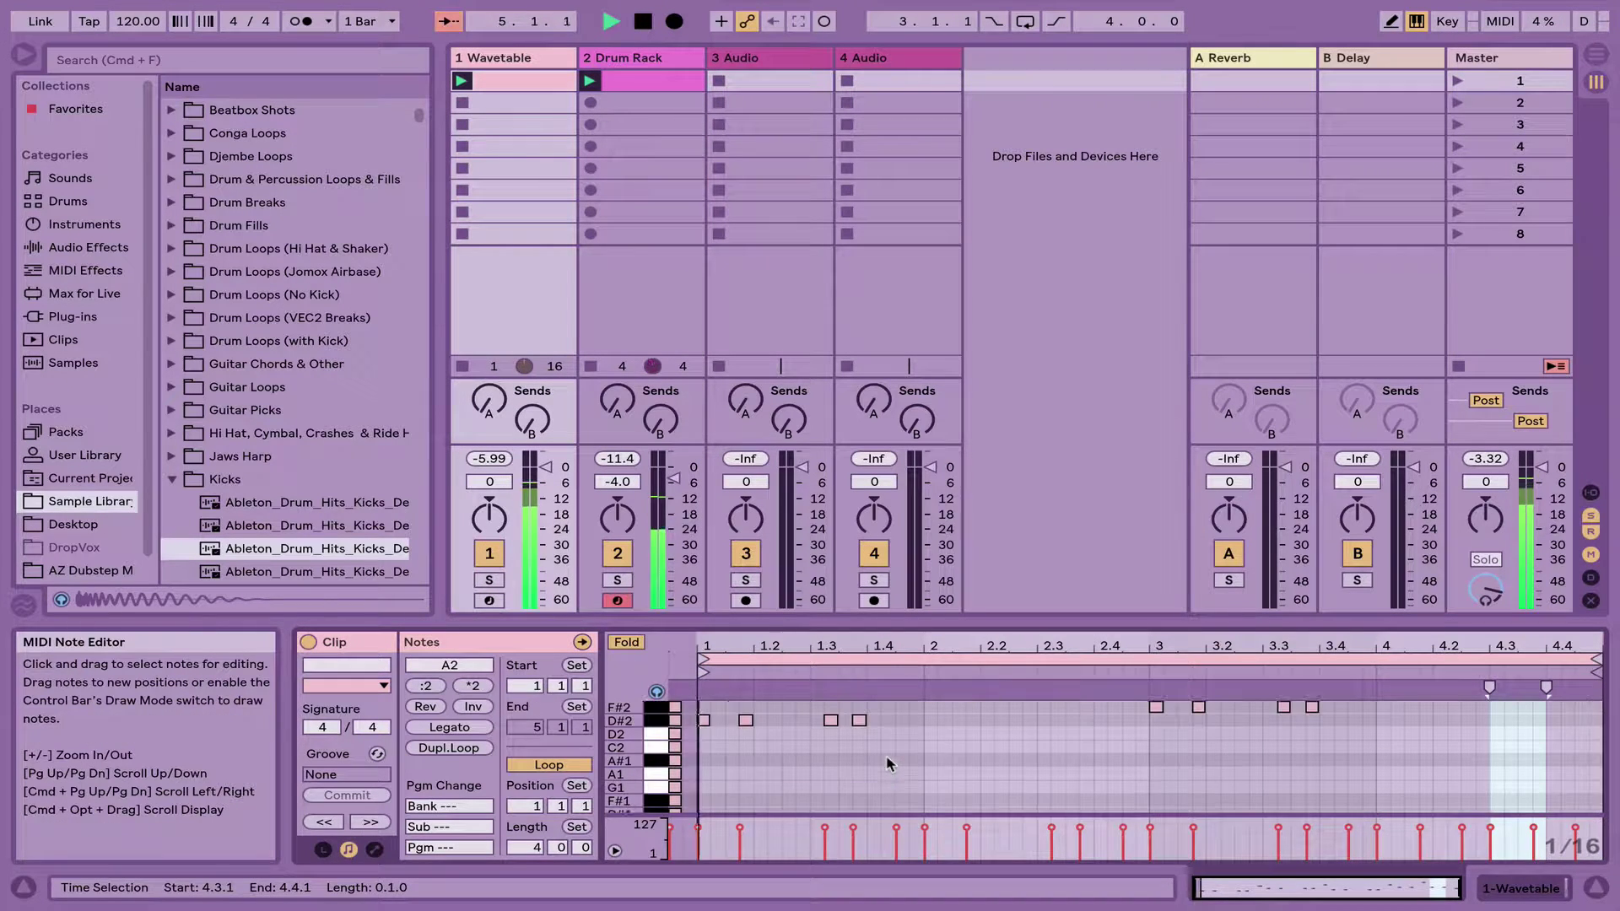
scroll(886, 764, up, 4)
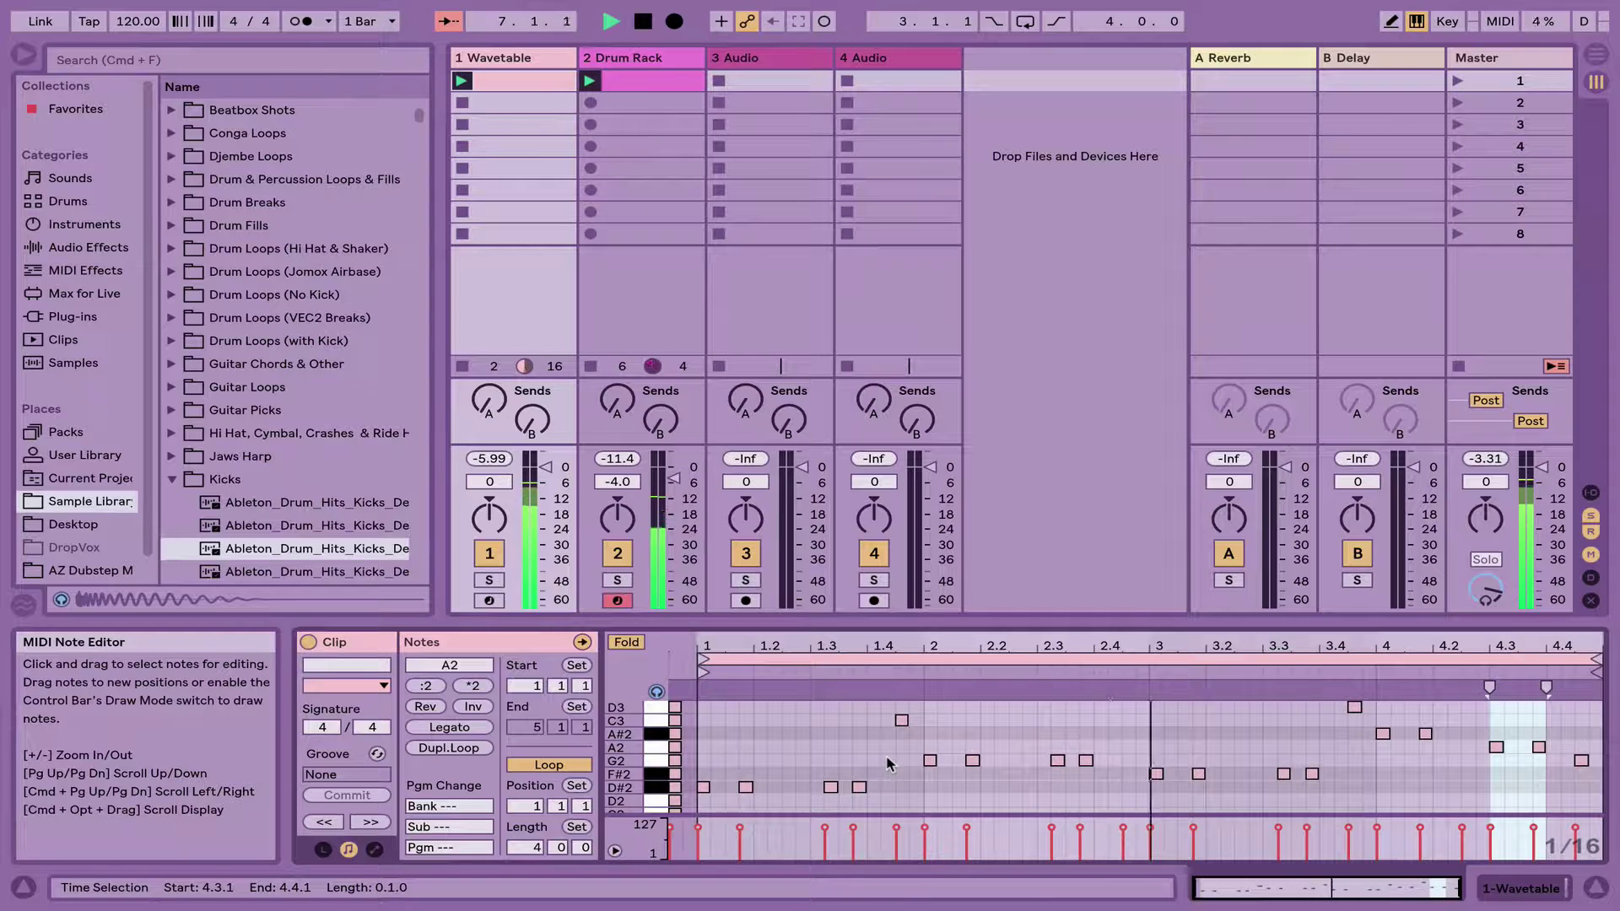
drag(886, 763, 821, 800)
key(Left)
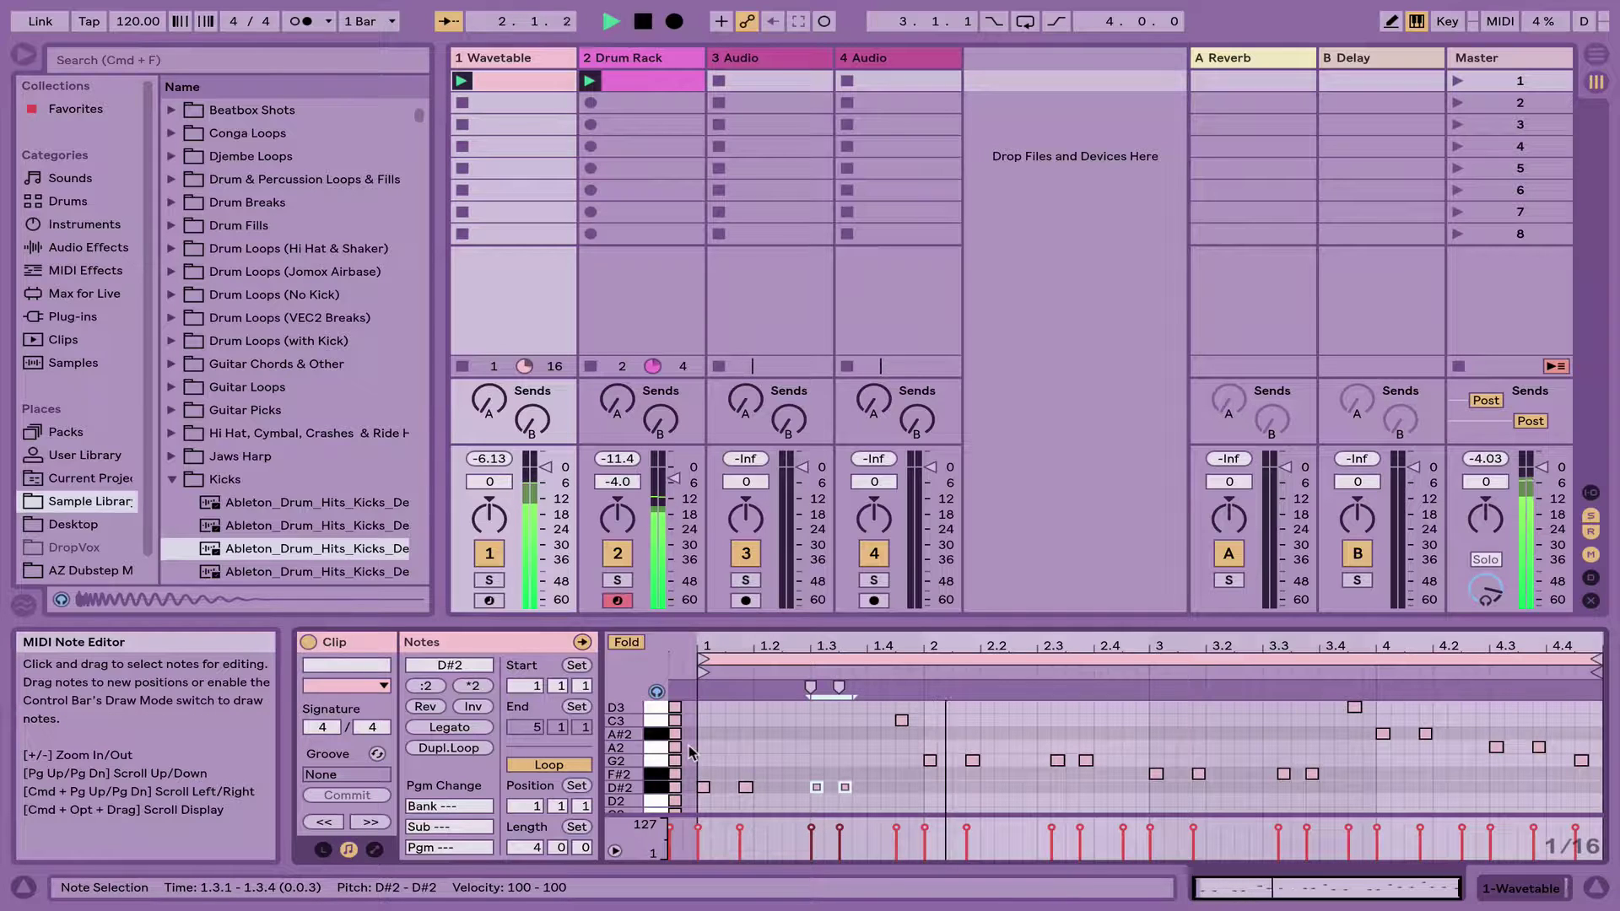
key(Right)
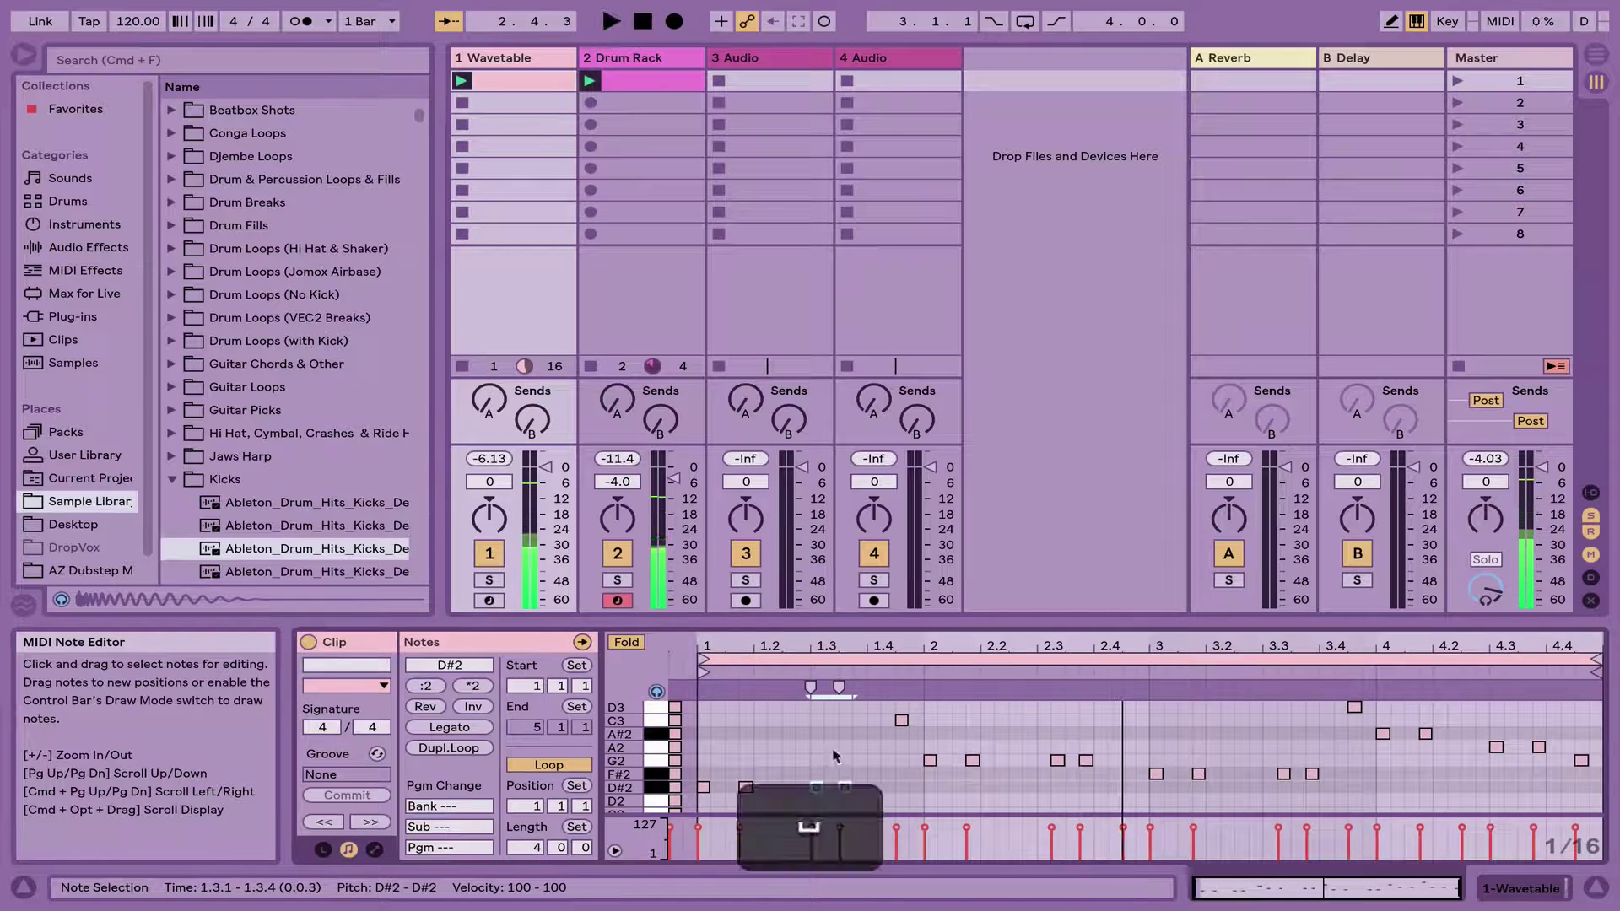
Try shifting bar 1's last two D#2 notes and its C3 one sixteenth earlier, listen, and undo the shift
drag(795, 711, 916, 814)
key(Left)
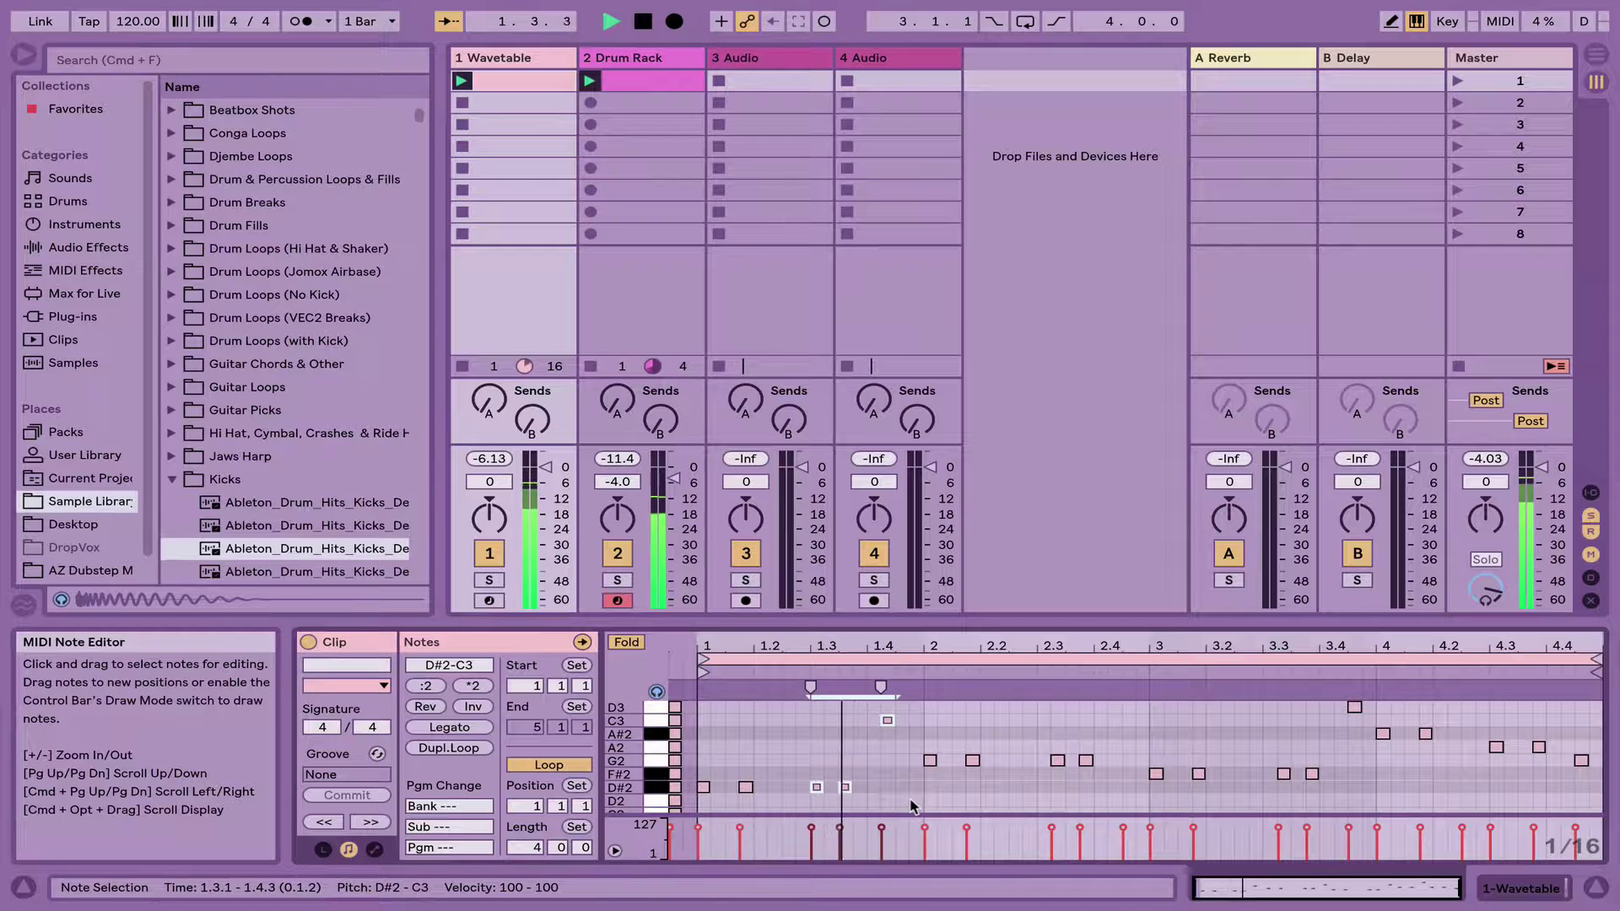
key(space)
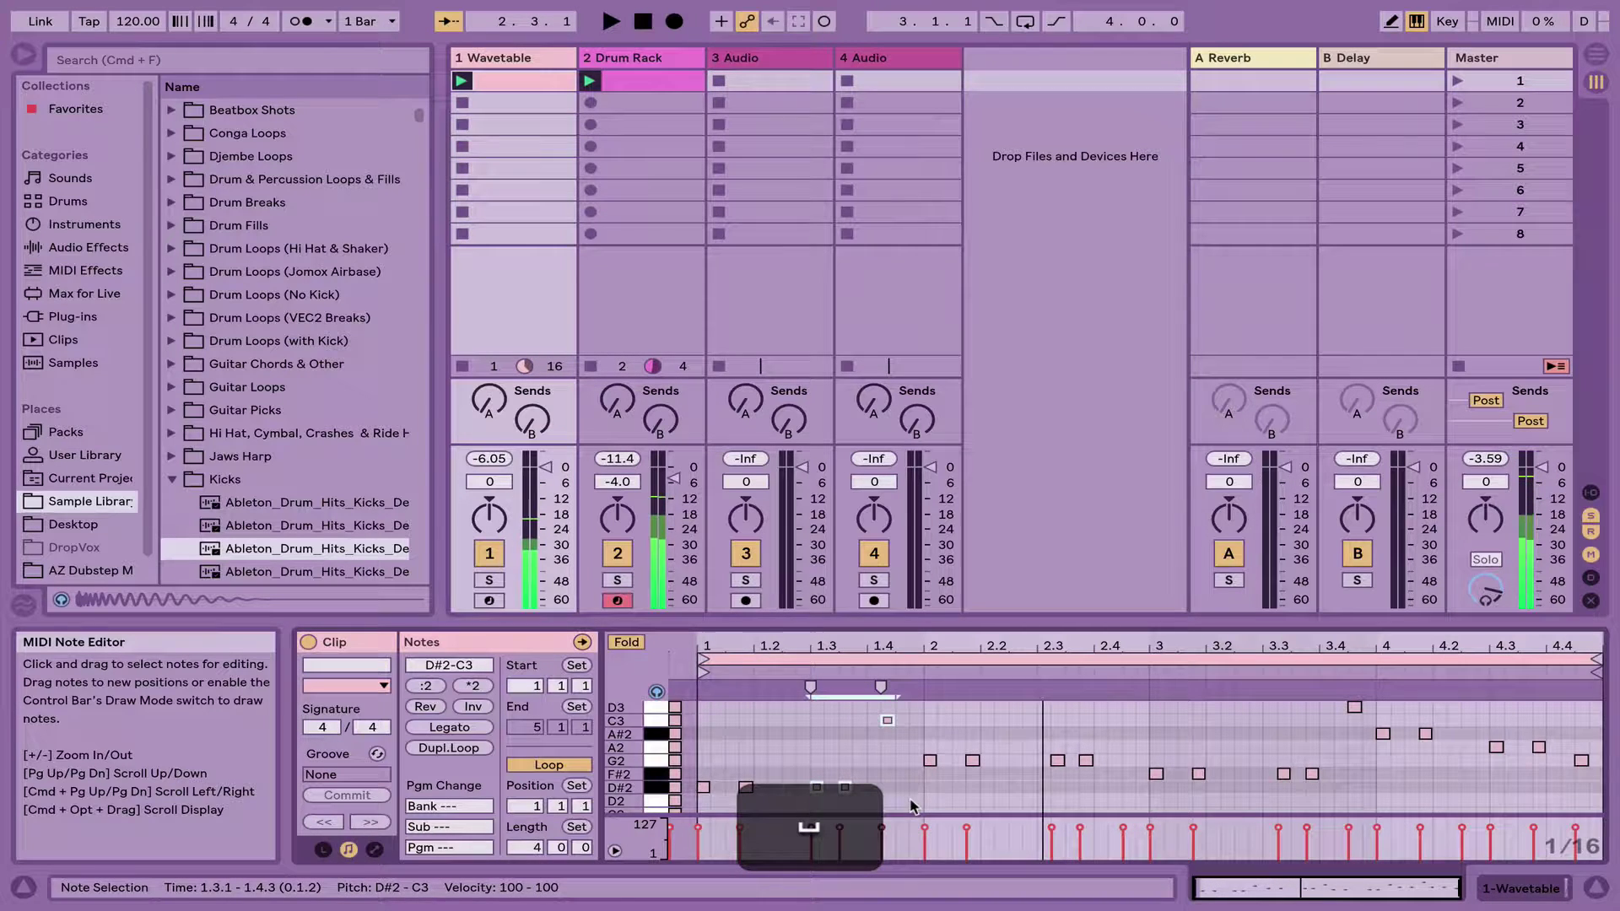
key(super+z)
key(super+space)
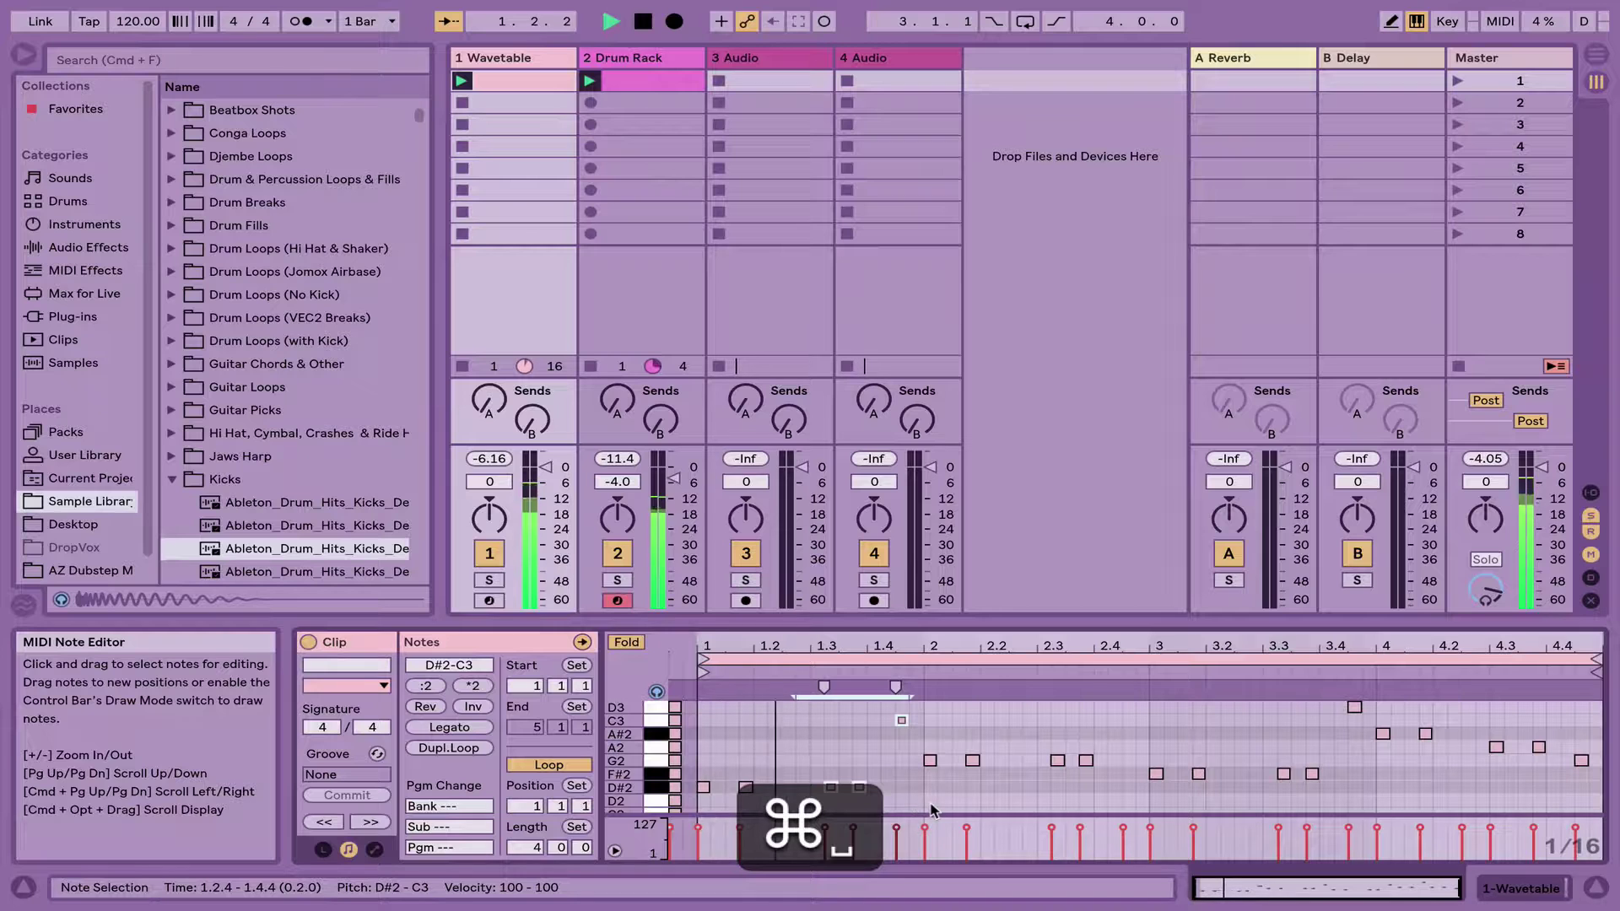
Set the attack of the Wavetable's Amp envelope to 5 ms and listen to the loop
key(shift+Tab)
key(shift+Tab)
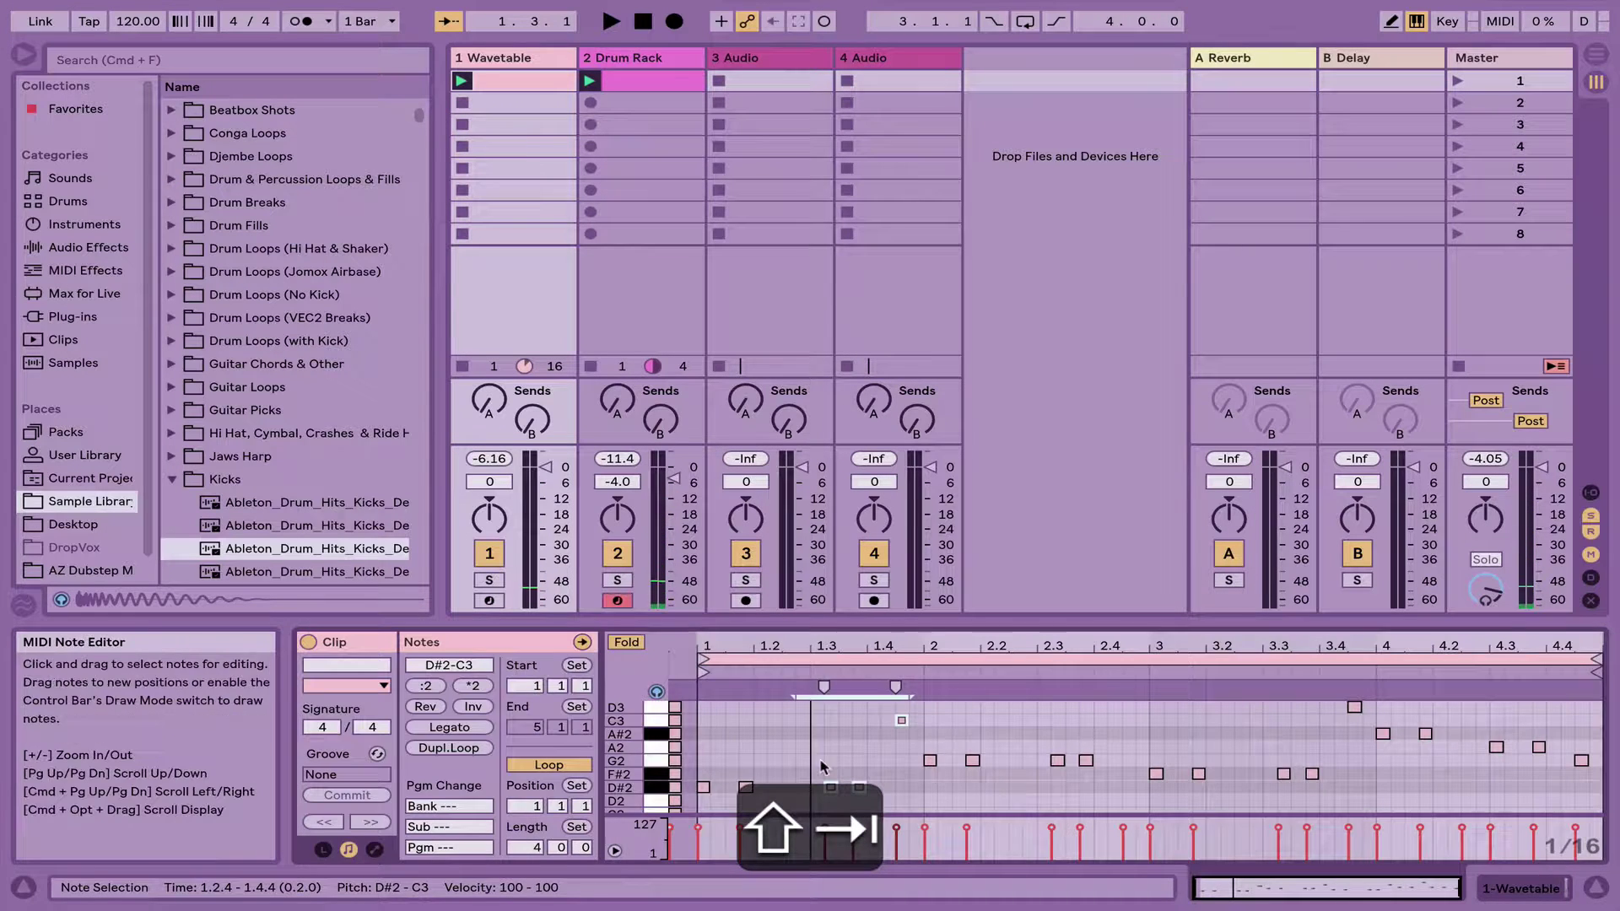
key(shift+Tab)
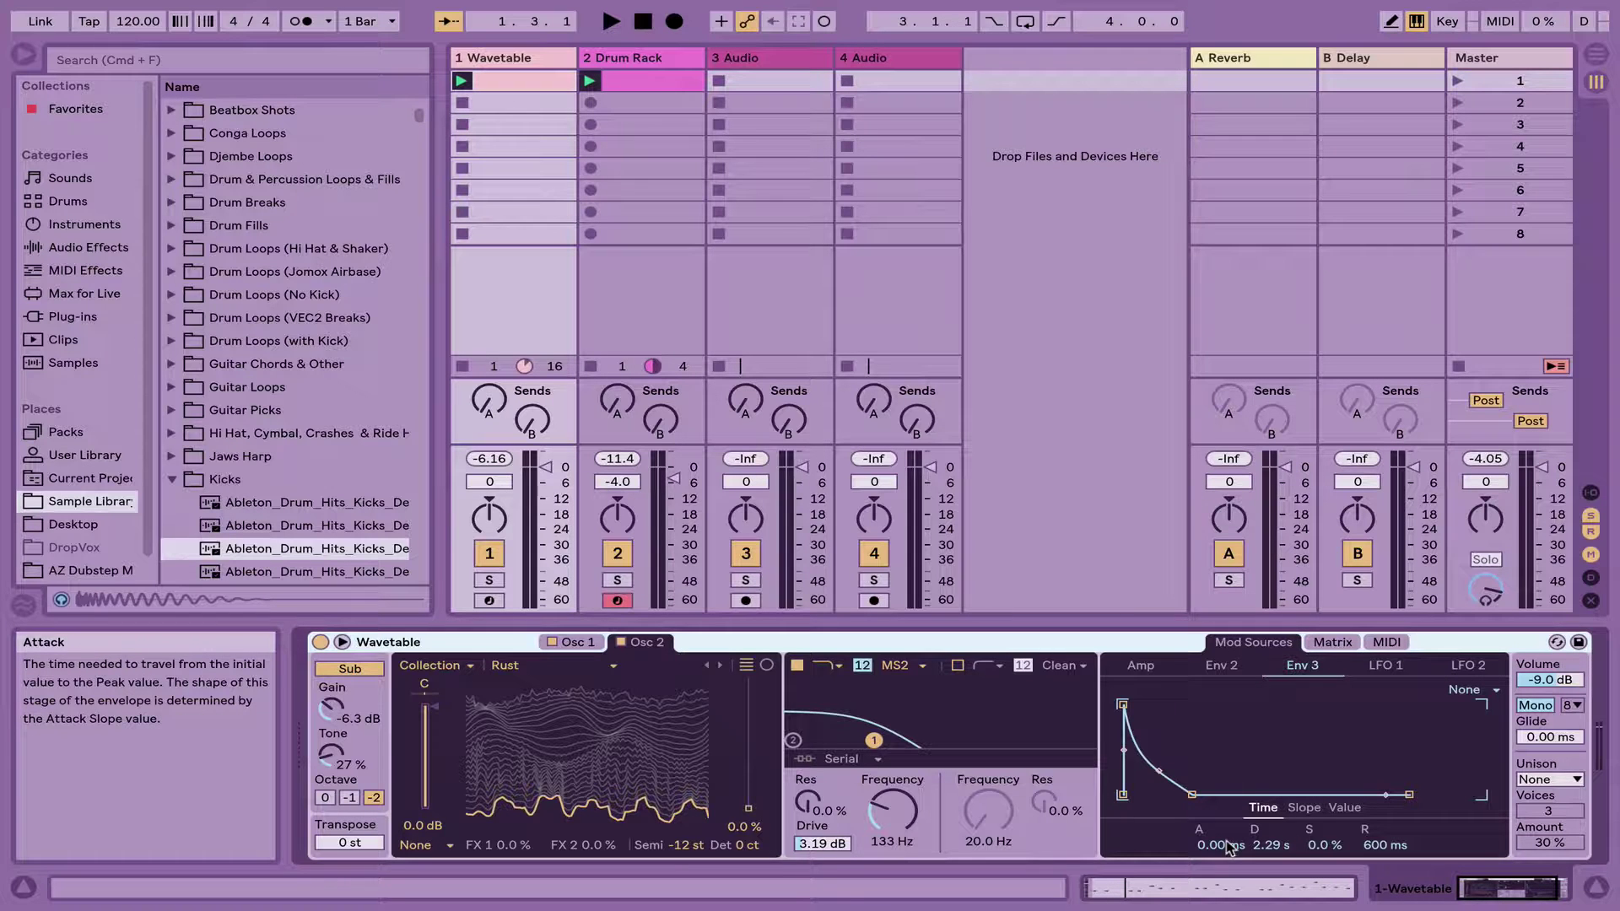
click(1141, 666)
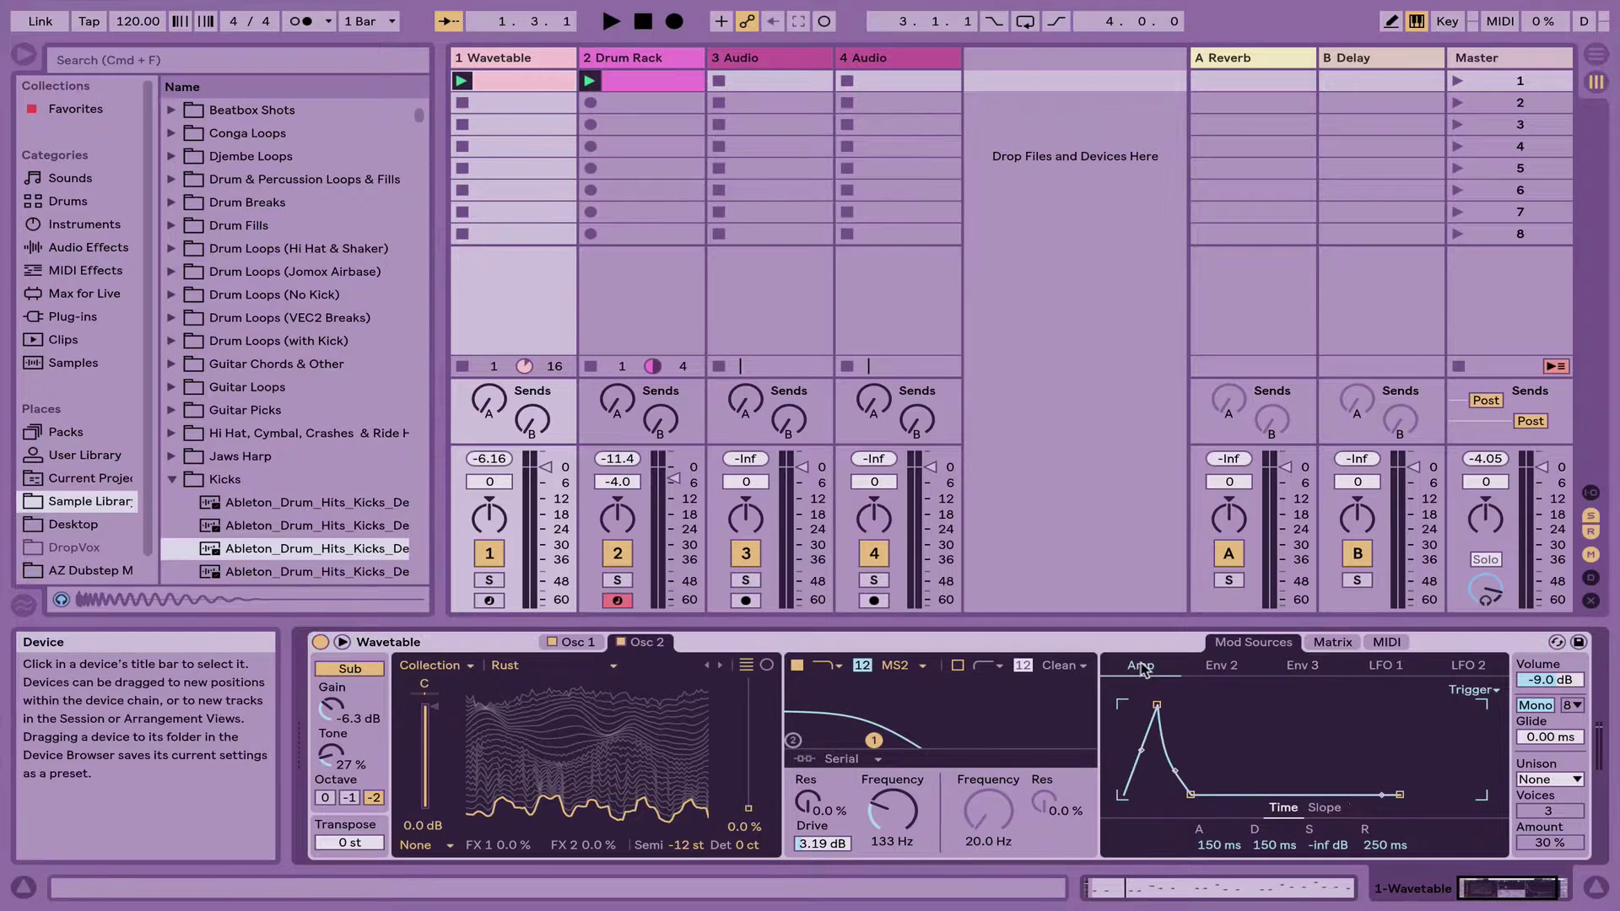
key(space)
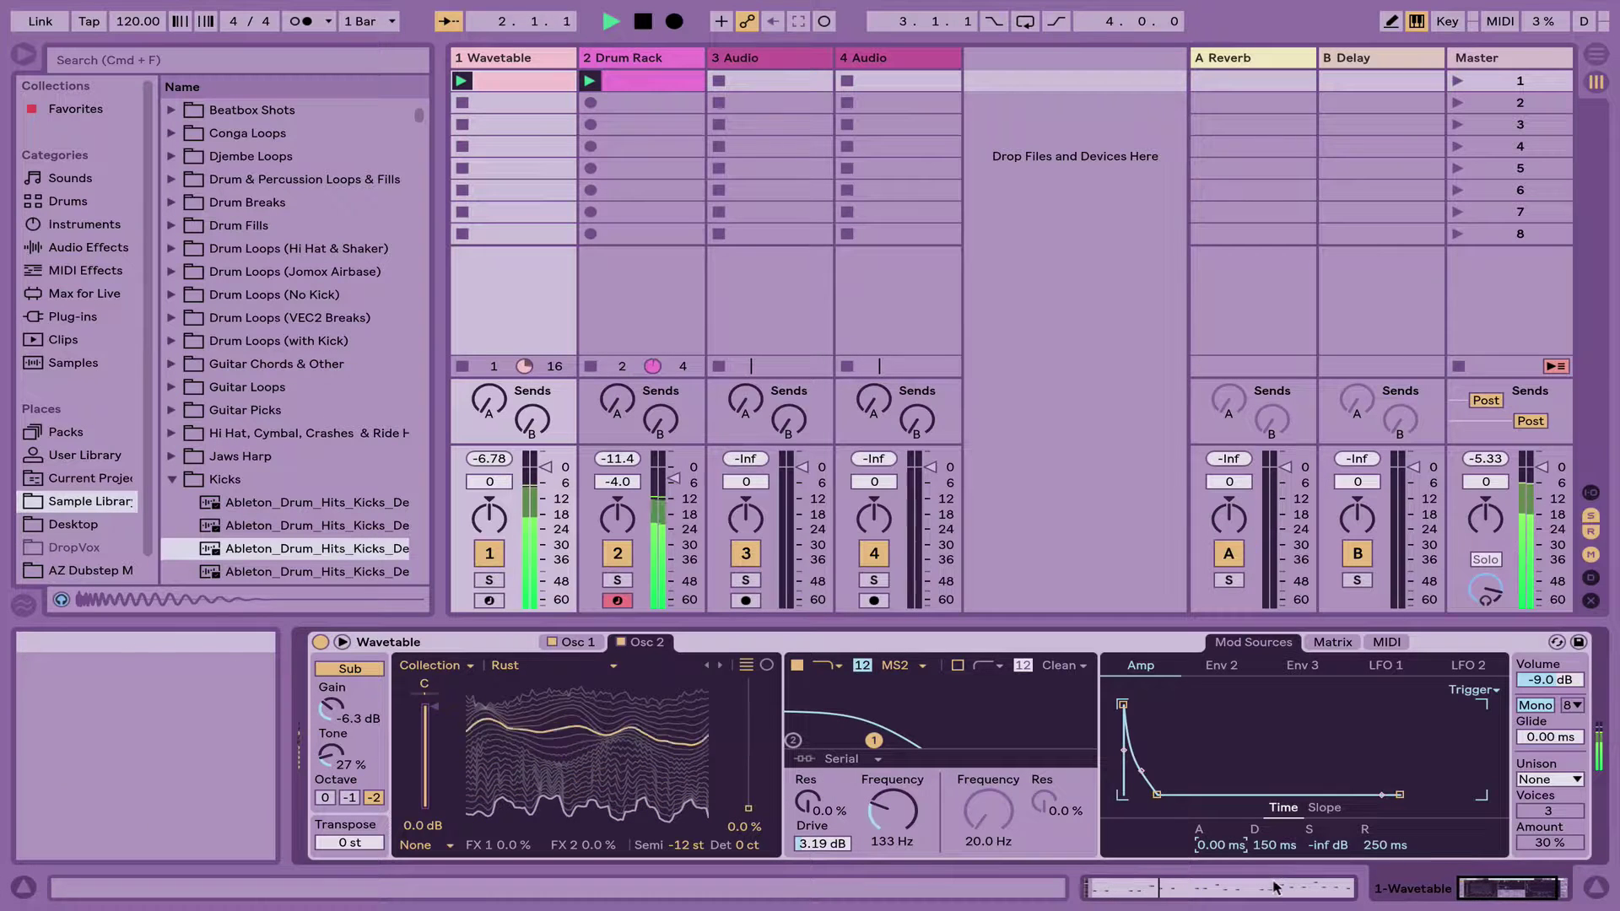
key(space)
text(5)
key(Return)
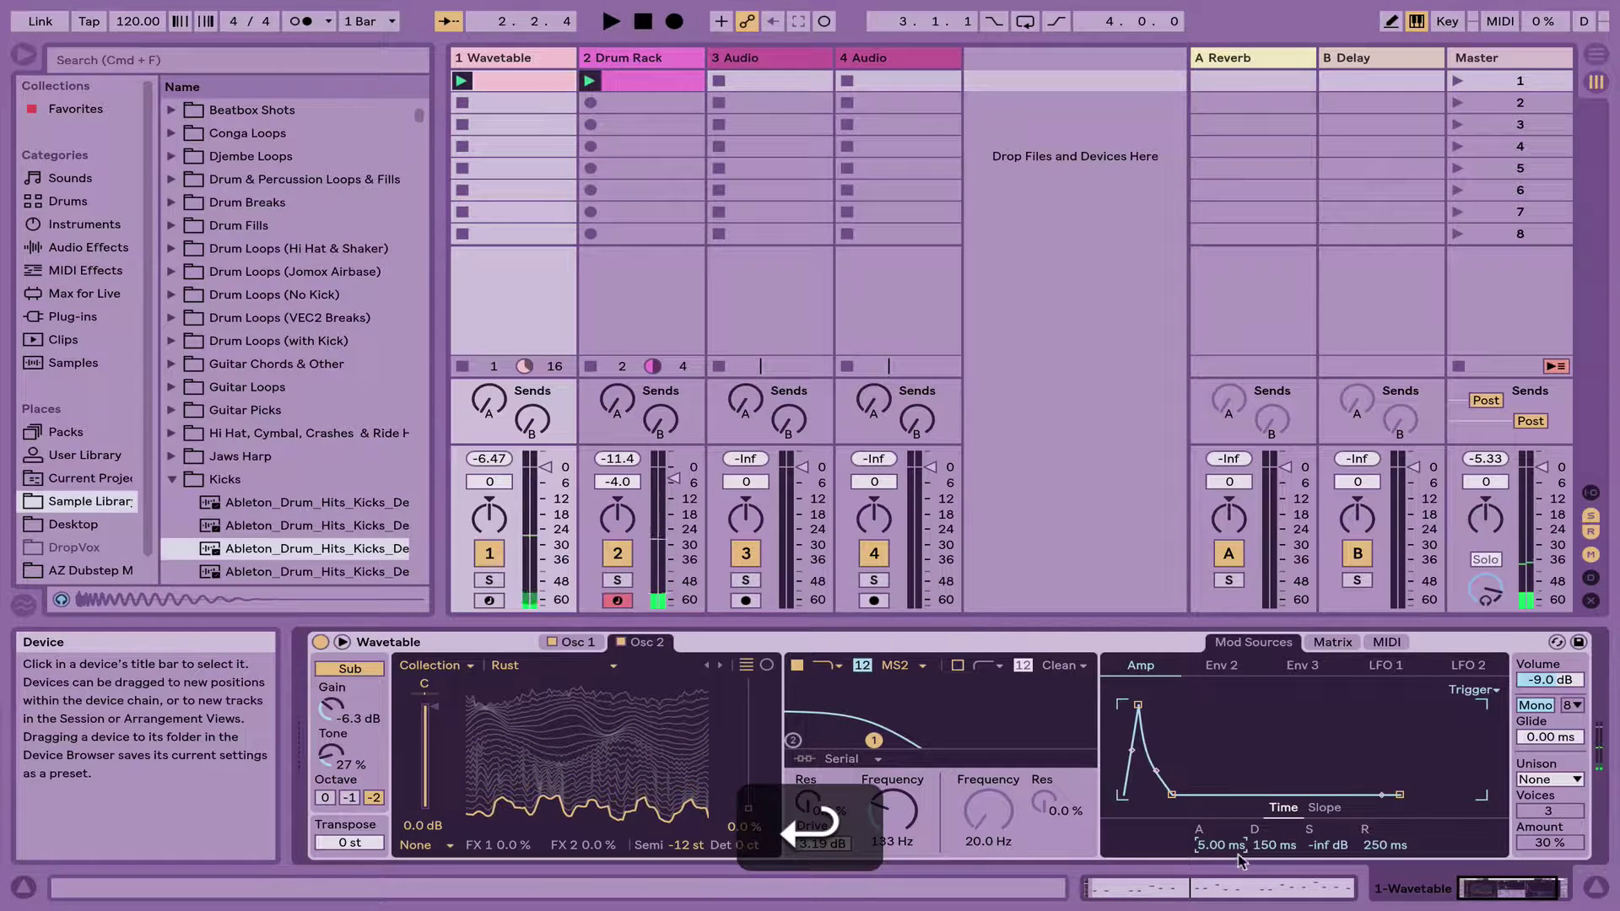
Lengthen the Amp envelope's decay time and set its decay slope to 16% while the loop plays
click(1272, 846)
text(2)
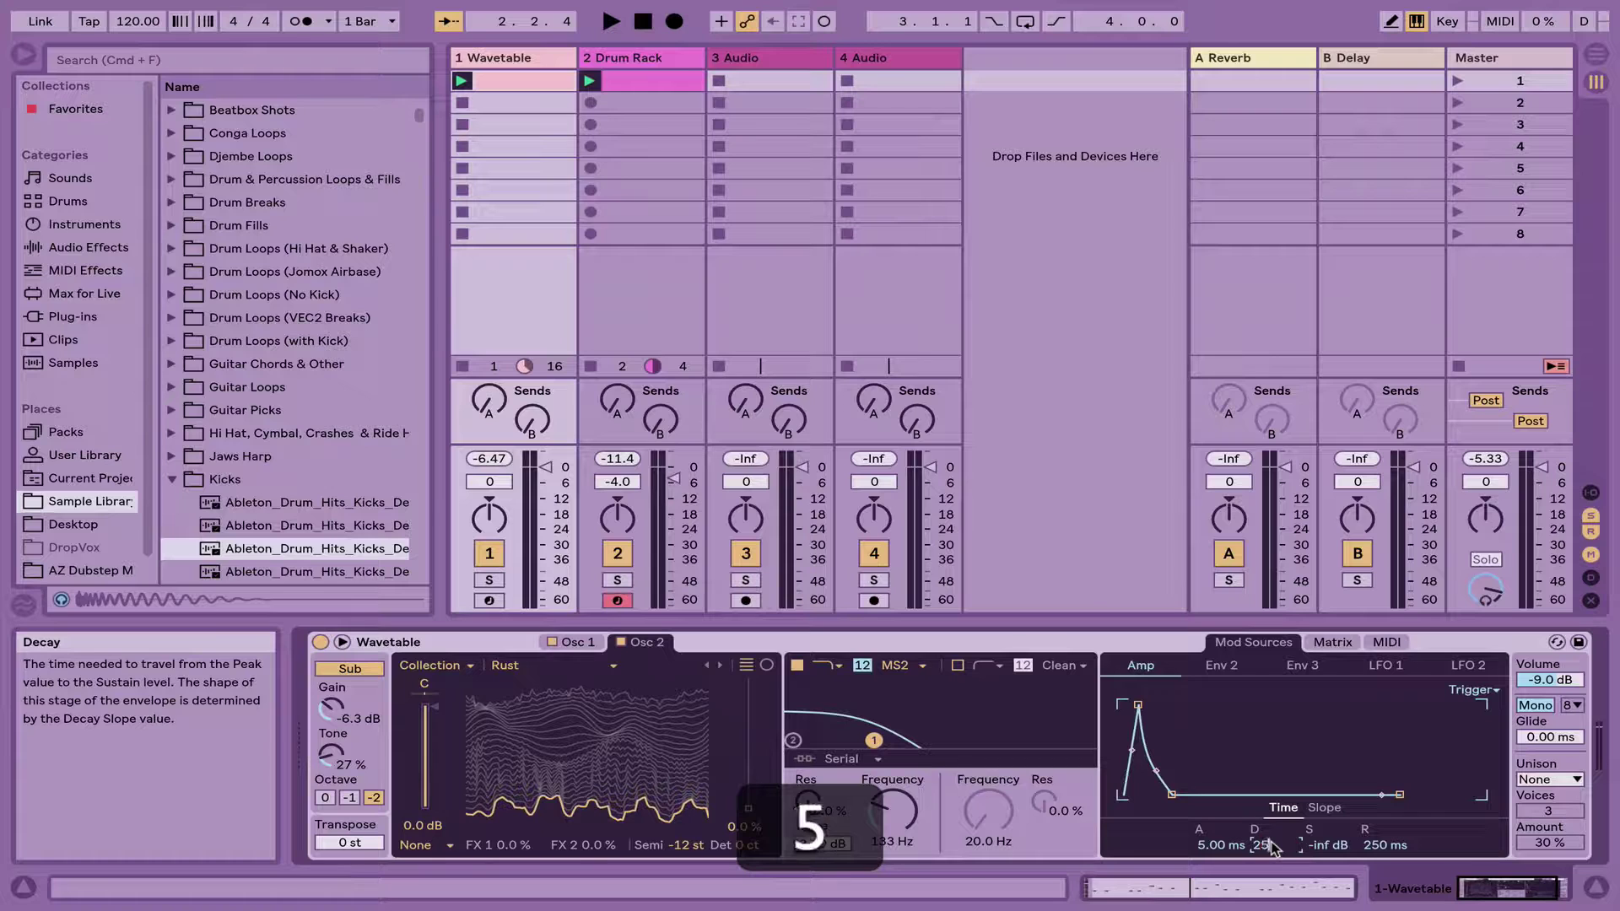
key(space)
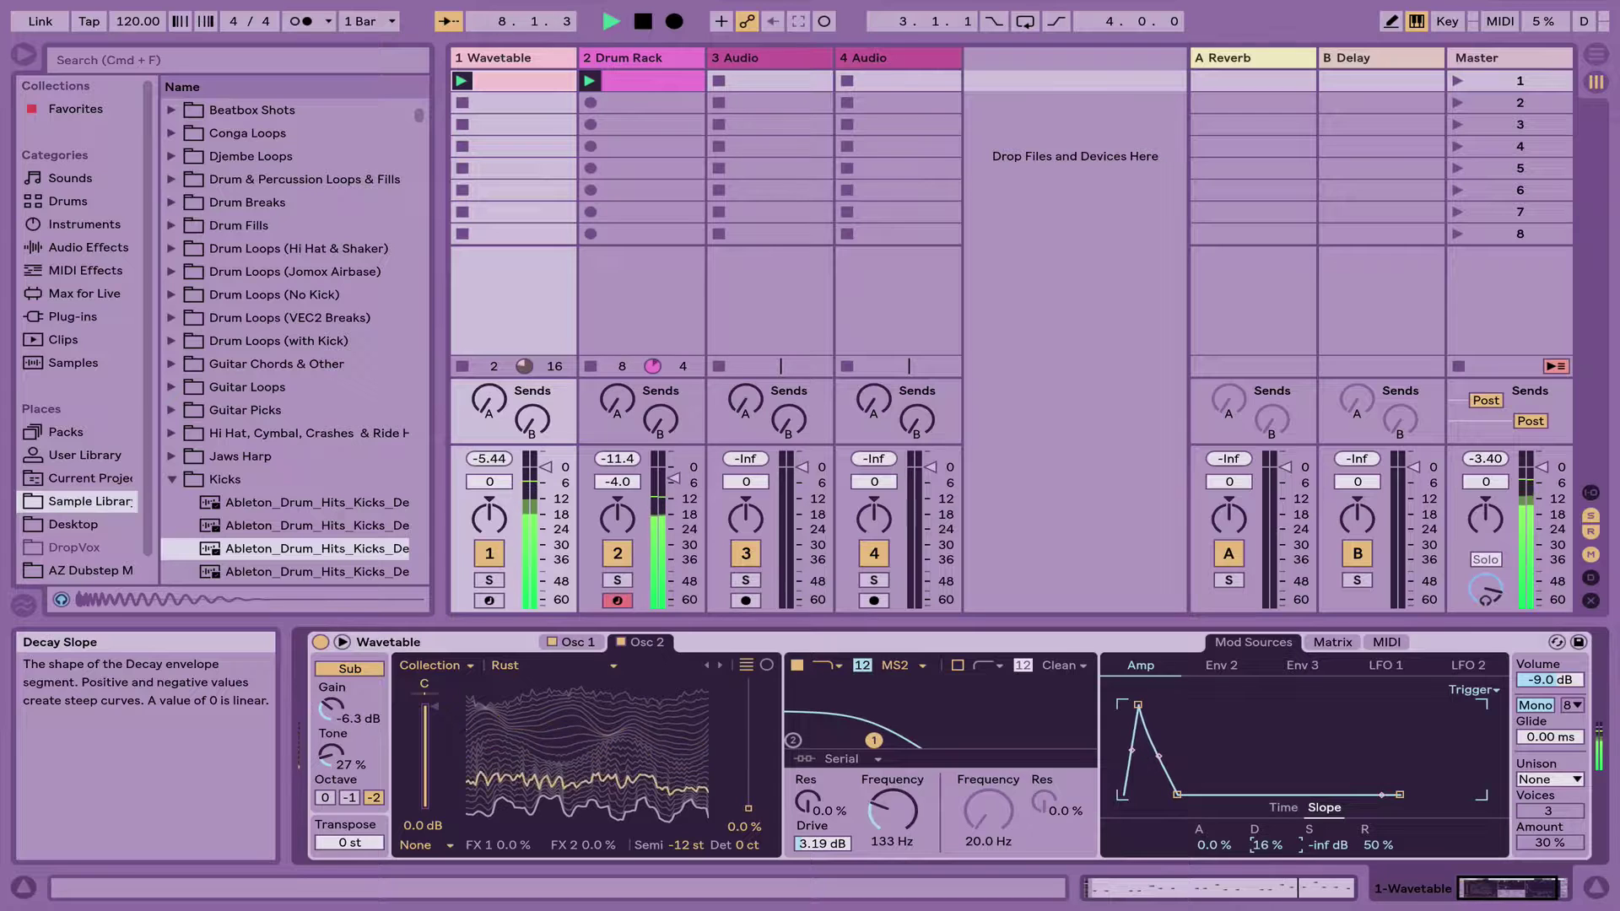
Enter an Amp envelope decay time of 300 ms and fine-tune it down to 240 ms during playback
click(1281, 809)
text(300)
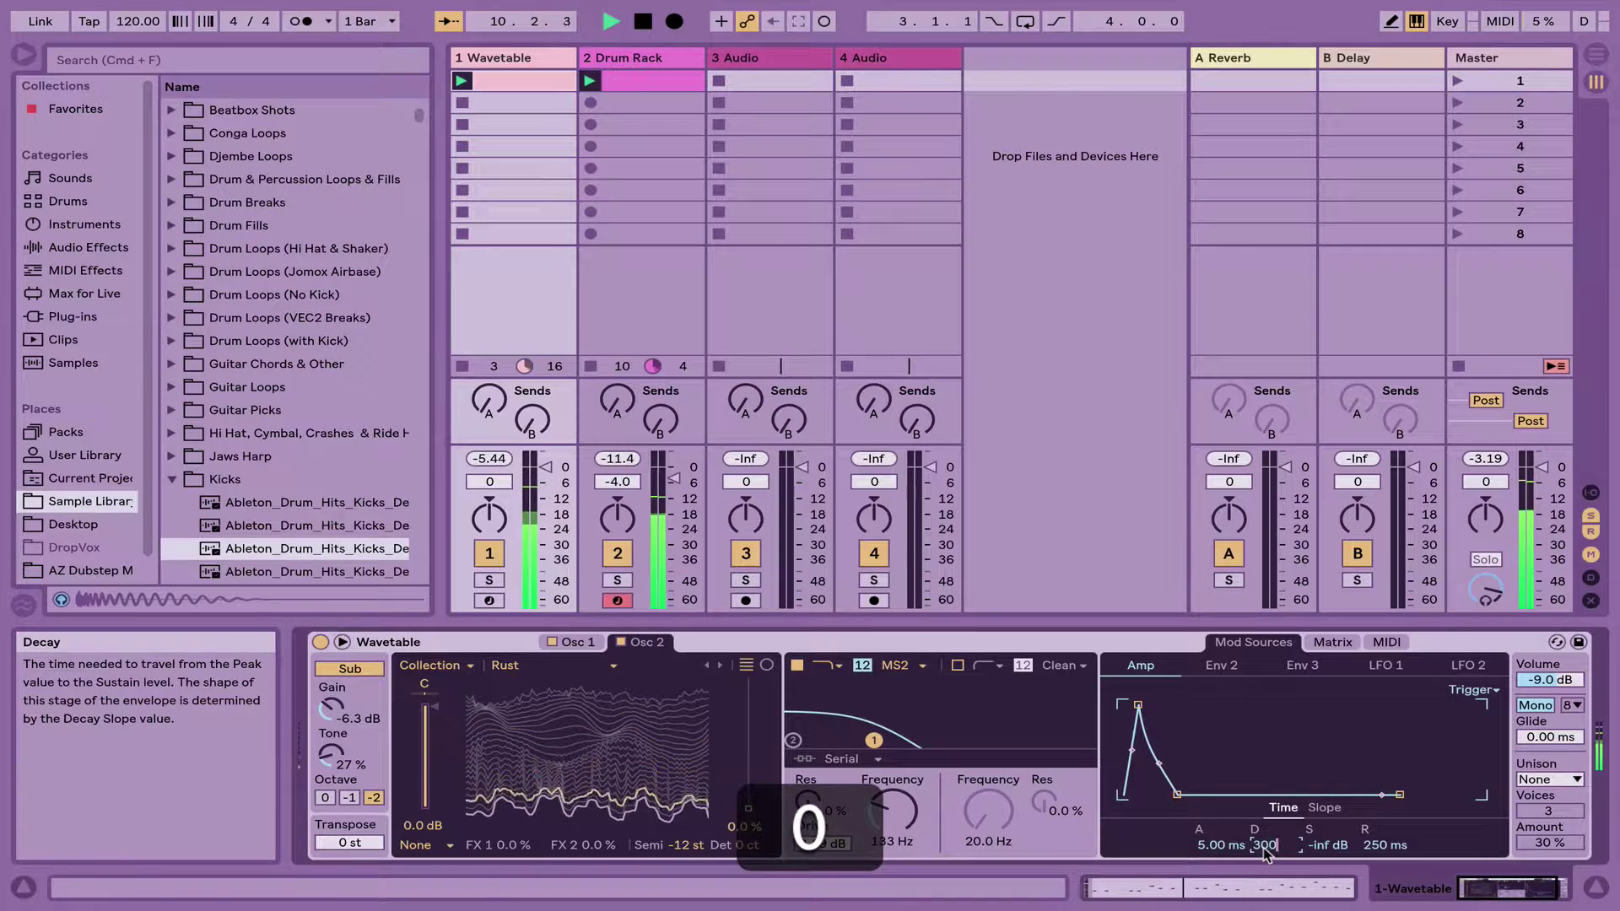
key(Return)
key(shift+Down)
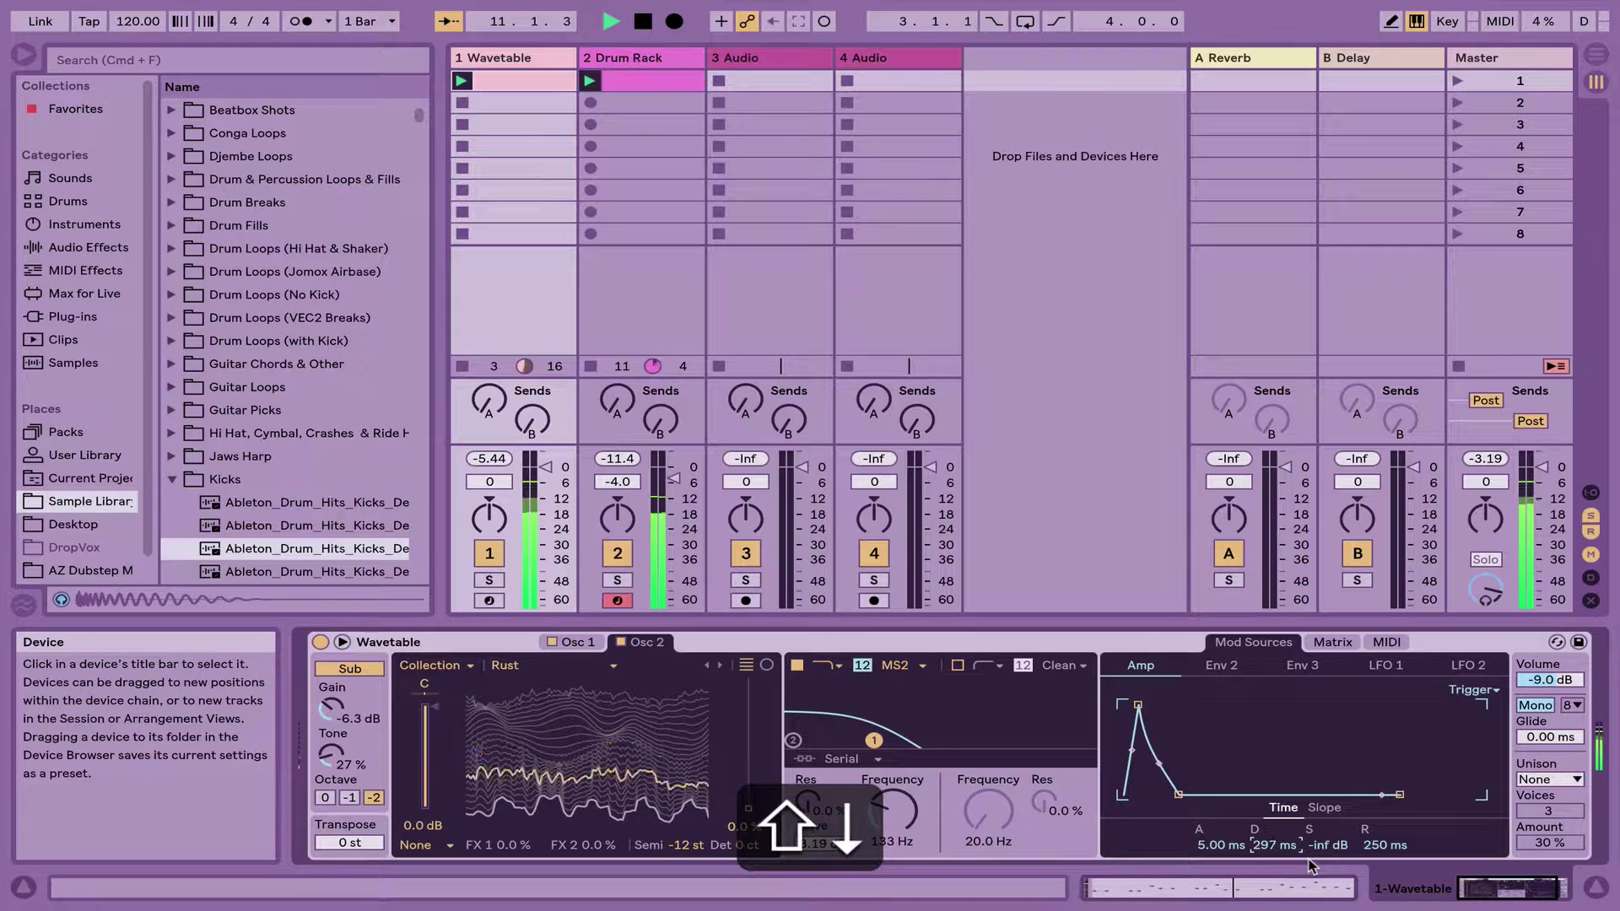
key(shift+Down)
key(shift+Down)
key(shift+Down)
key(shift+Down)
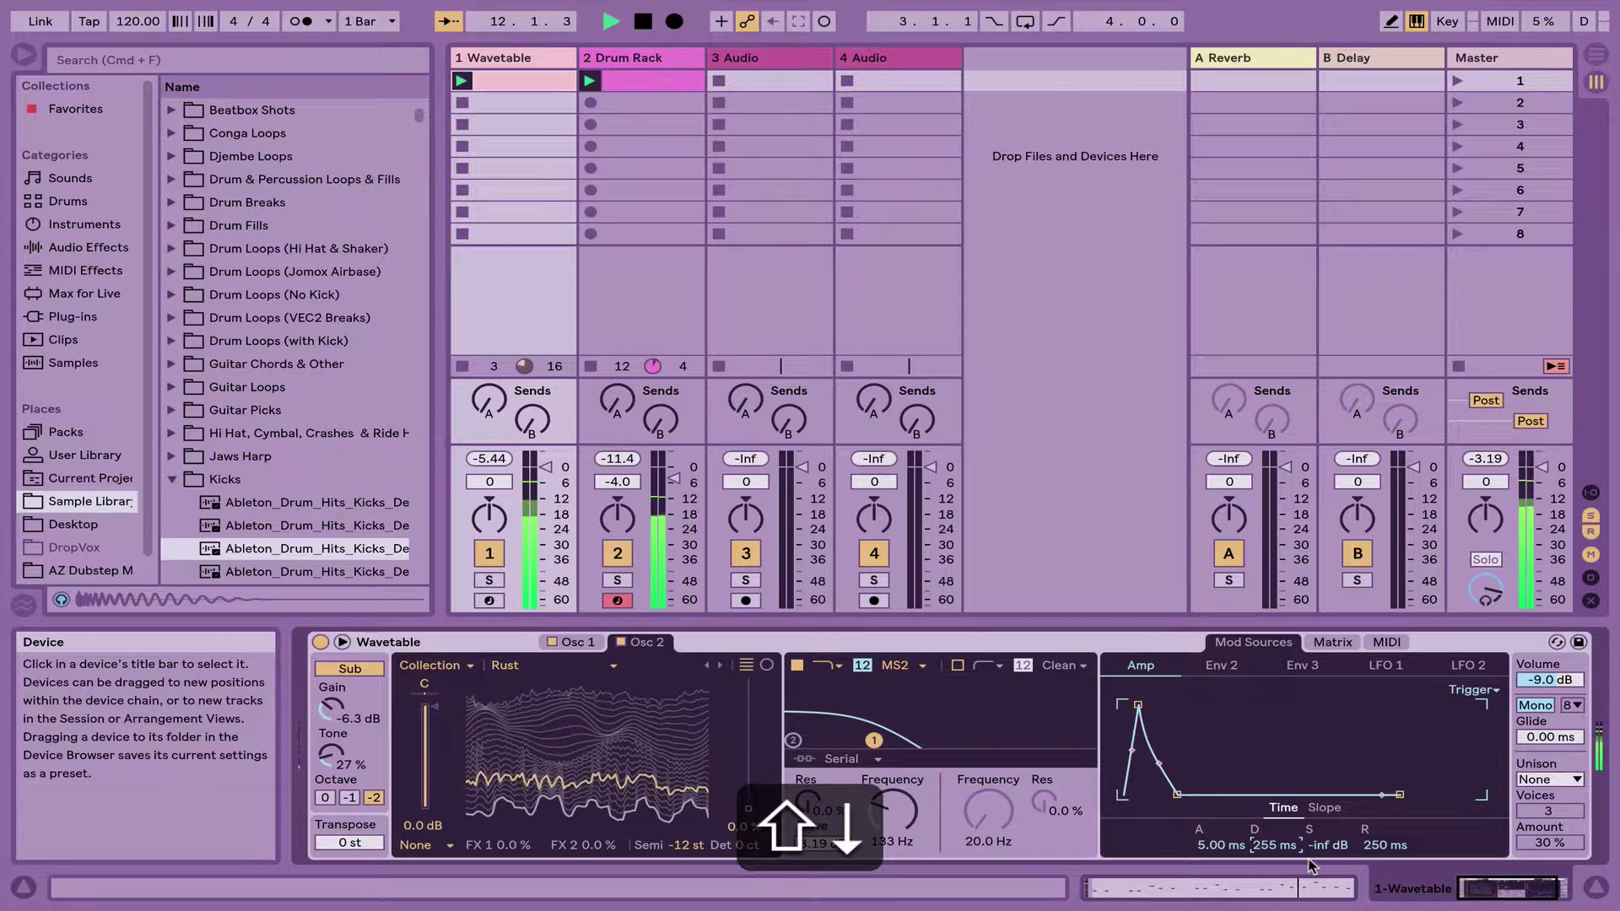
key(shift+Up)
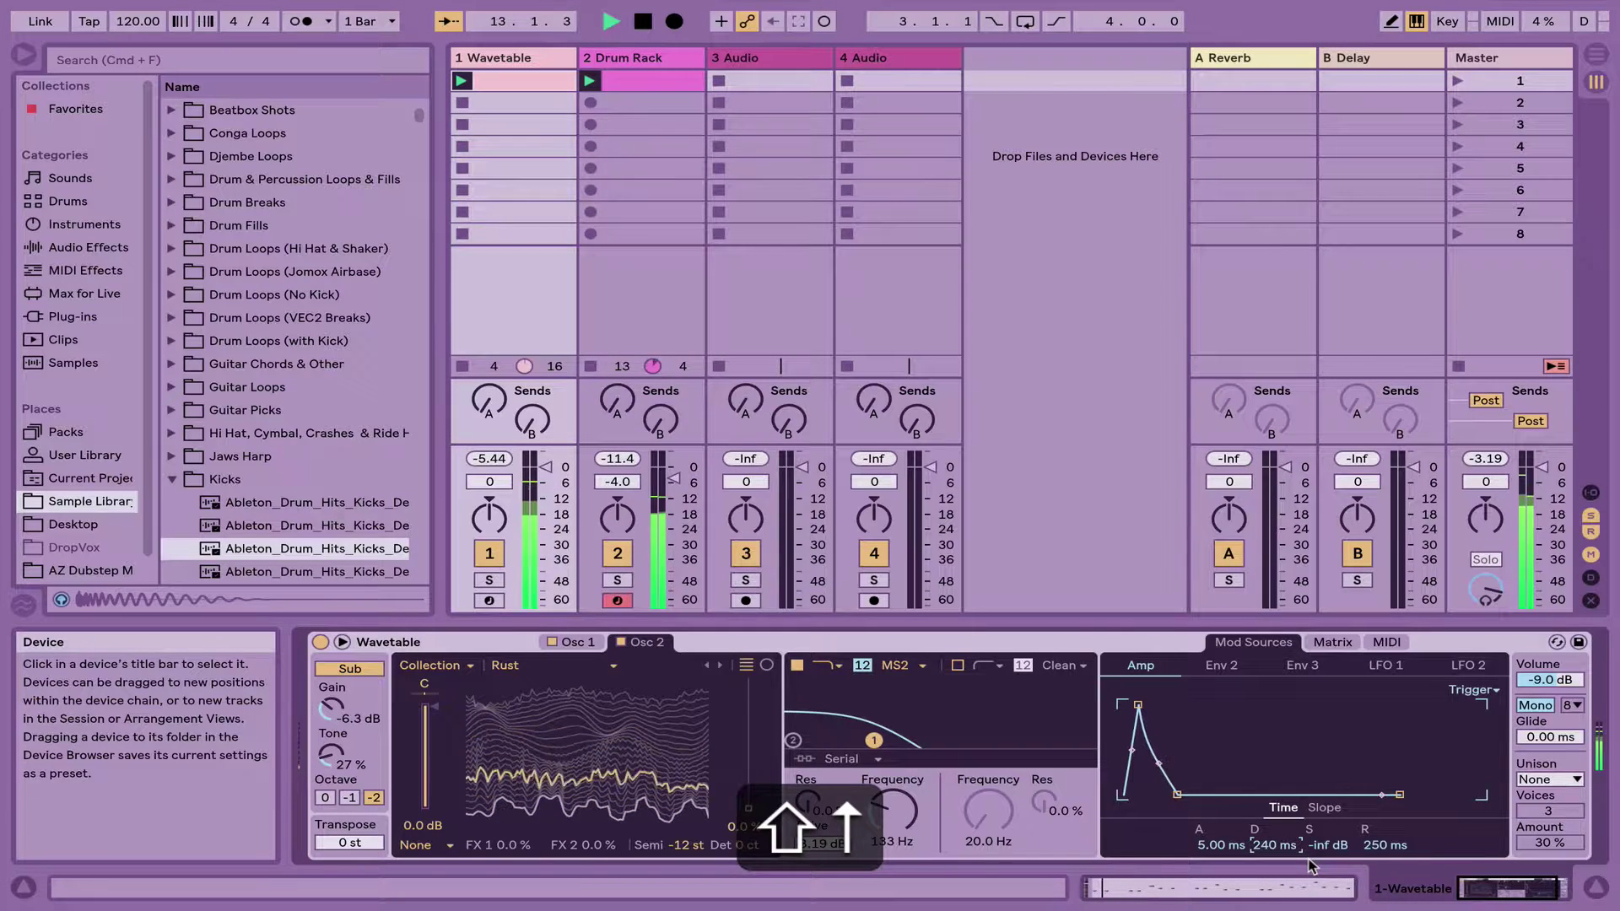
Solo the Wavetable track, draw an extra sixteenth D#2 at 1.3.1 in its bass clip, and listen to it
click(490, 580)
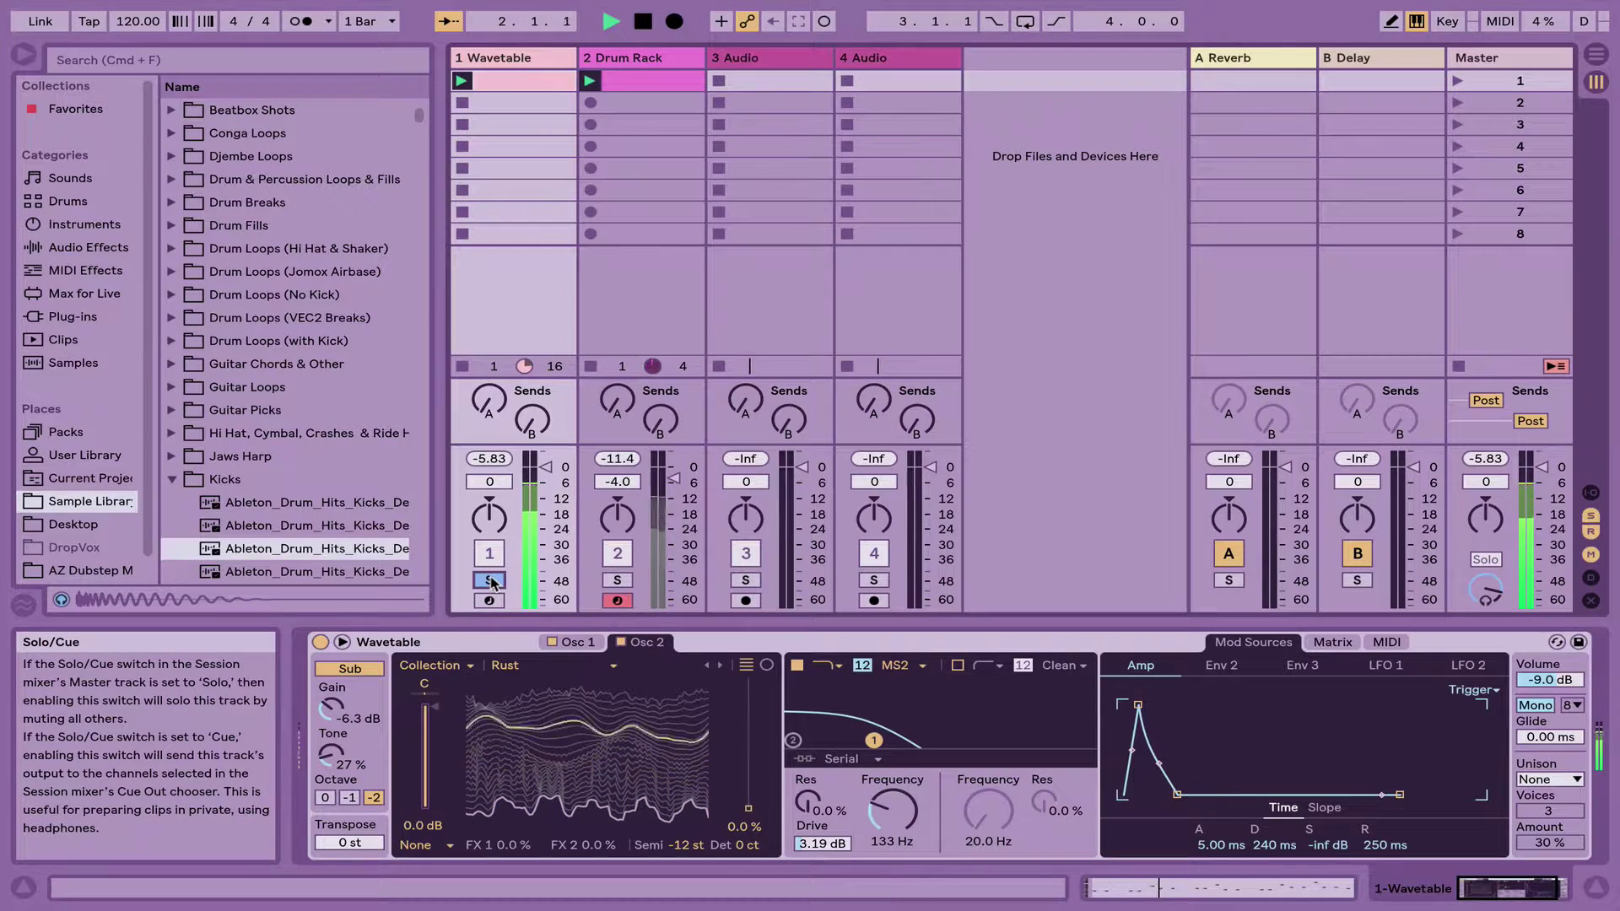
click(531, 81)
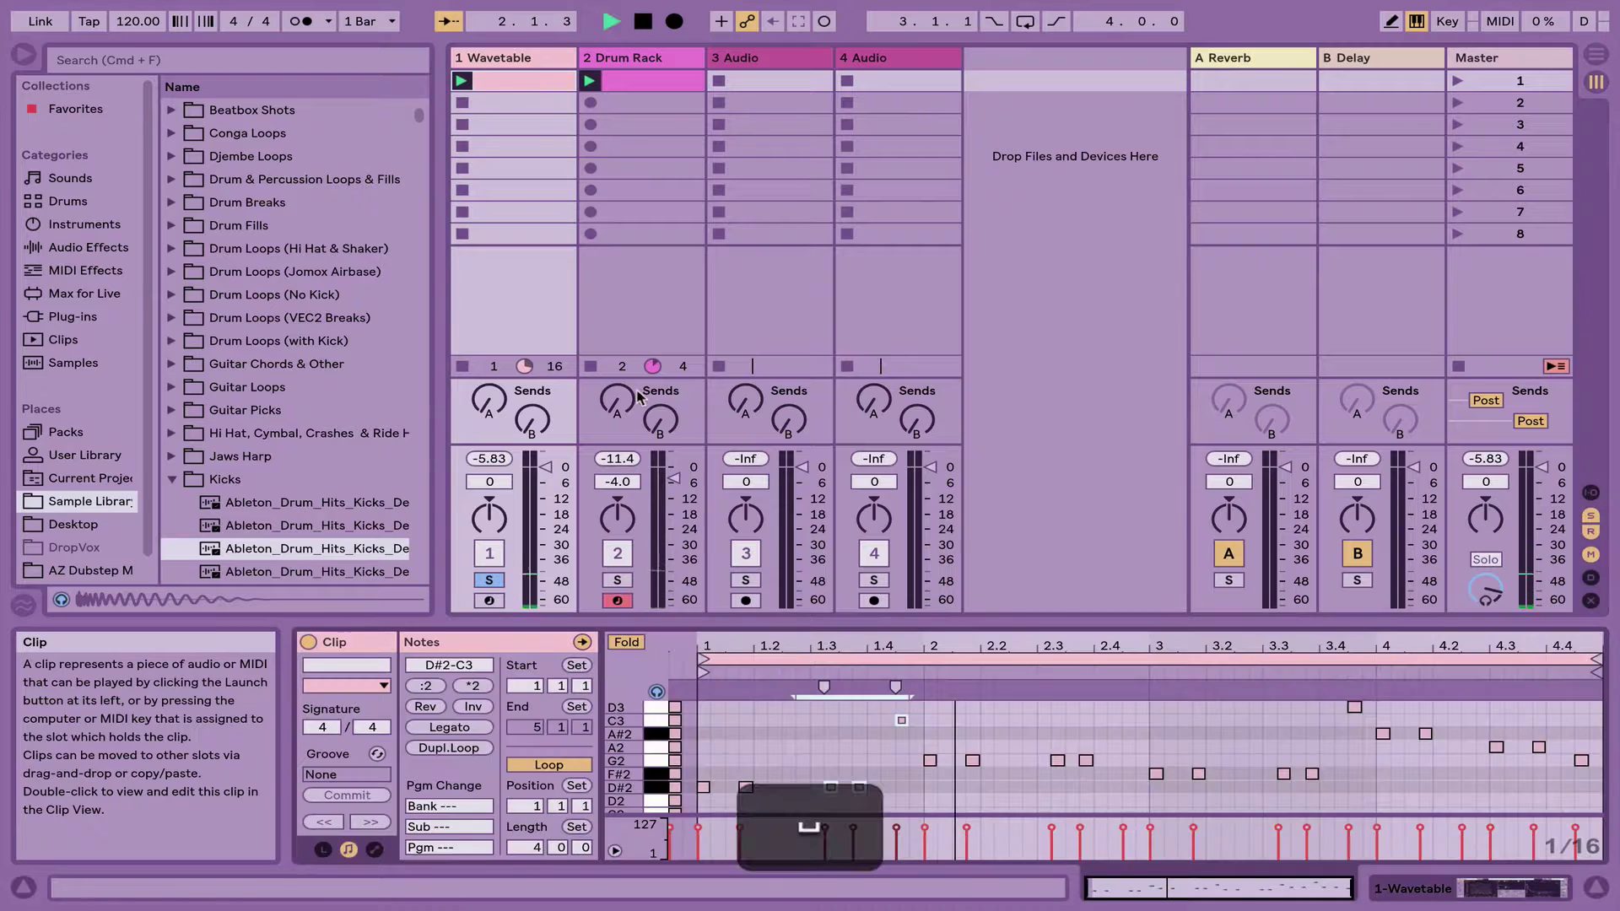
key(space)
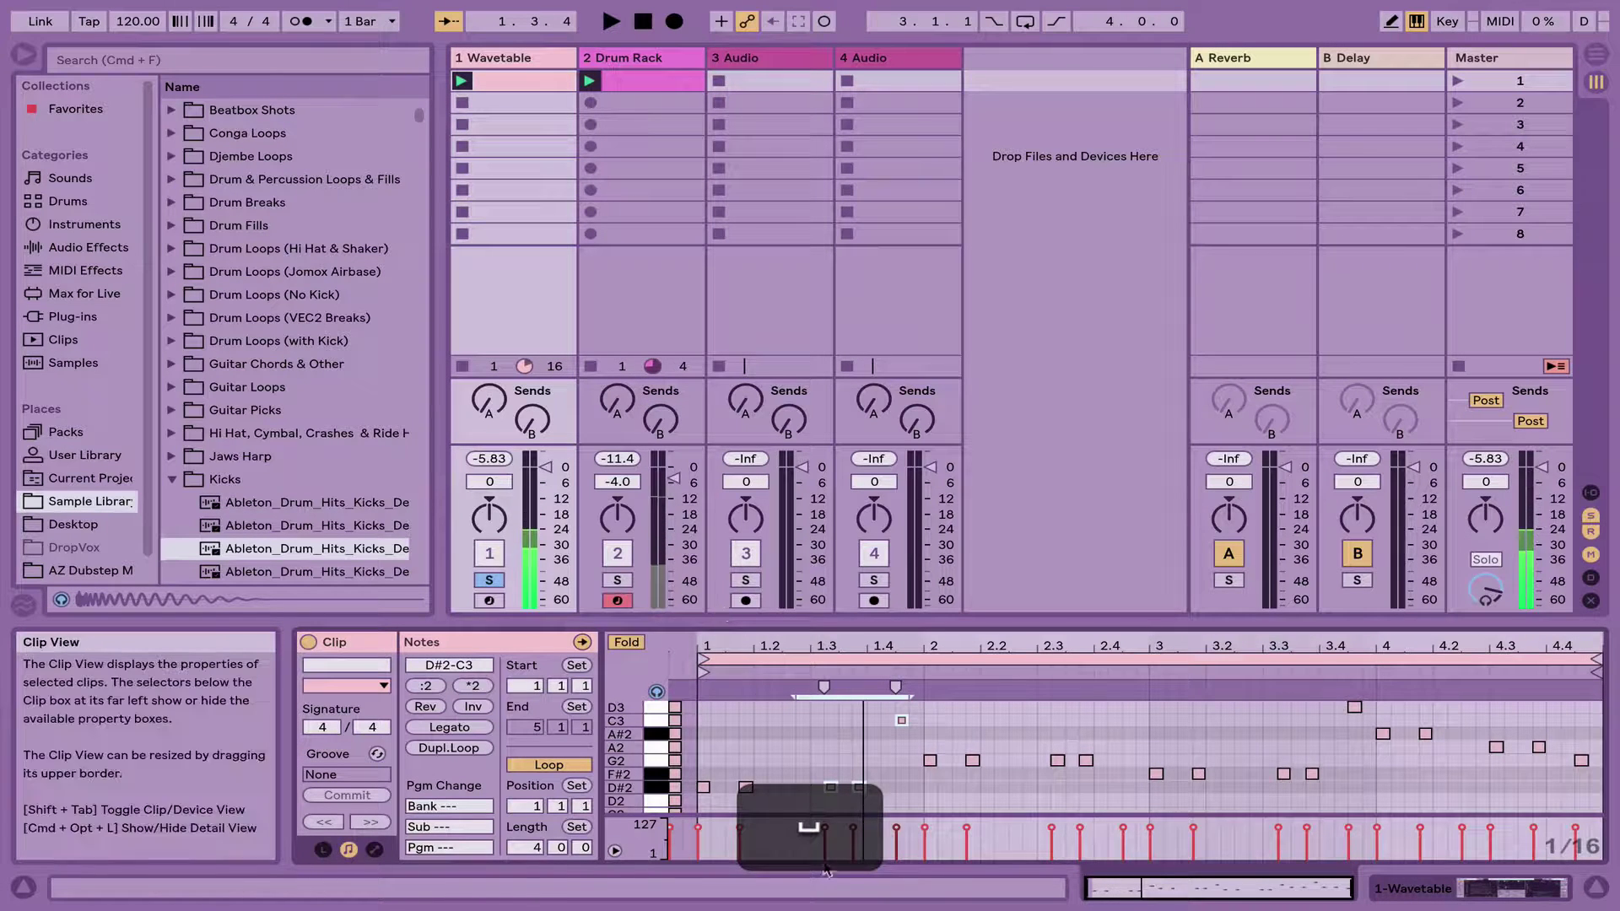
key(b)
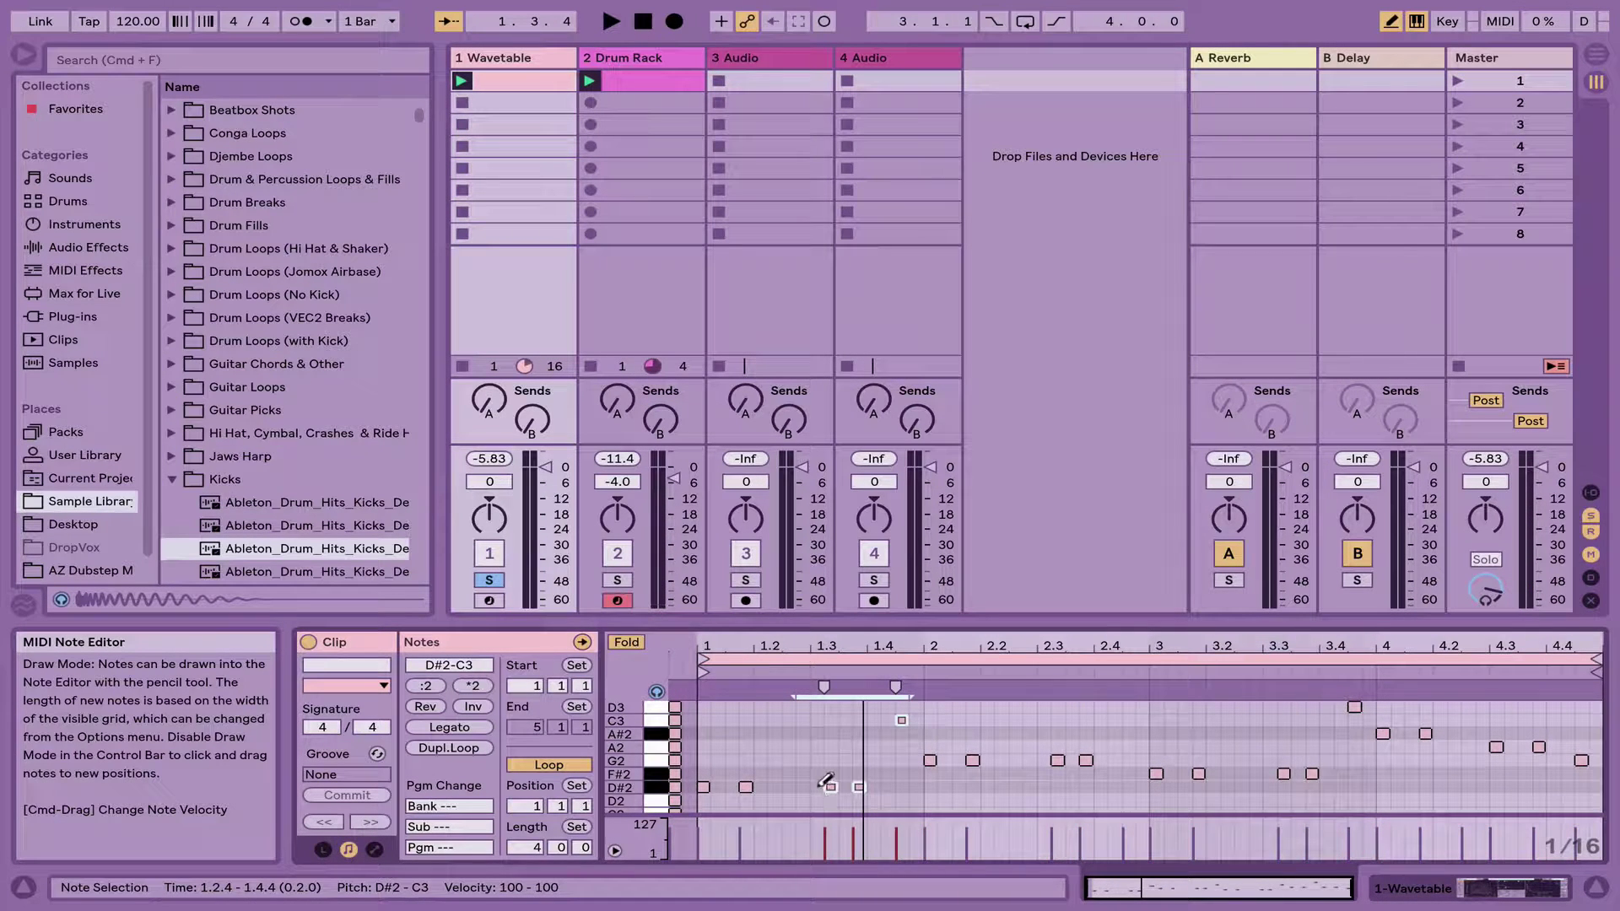
click(817, 787)
key(space)
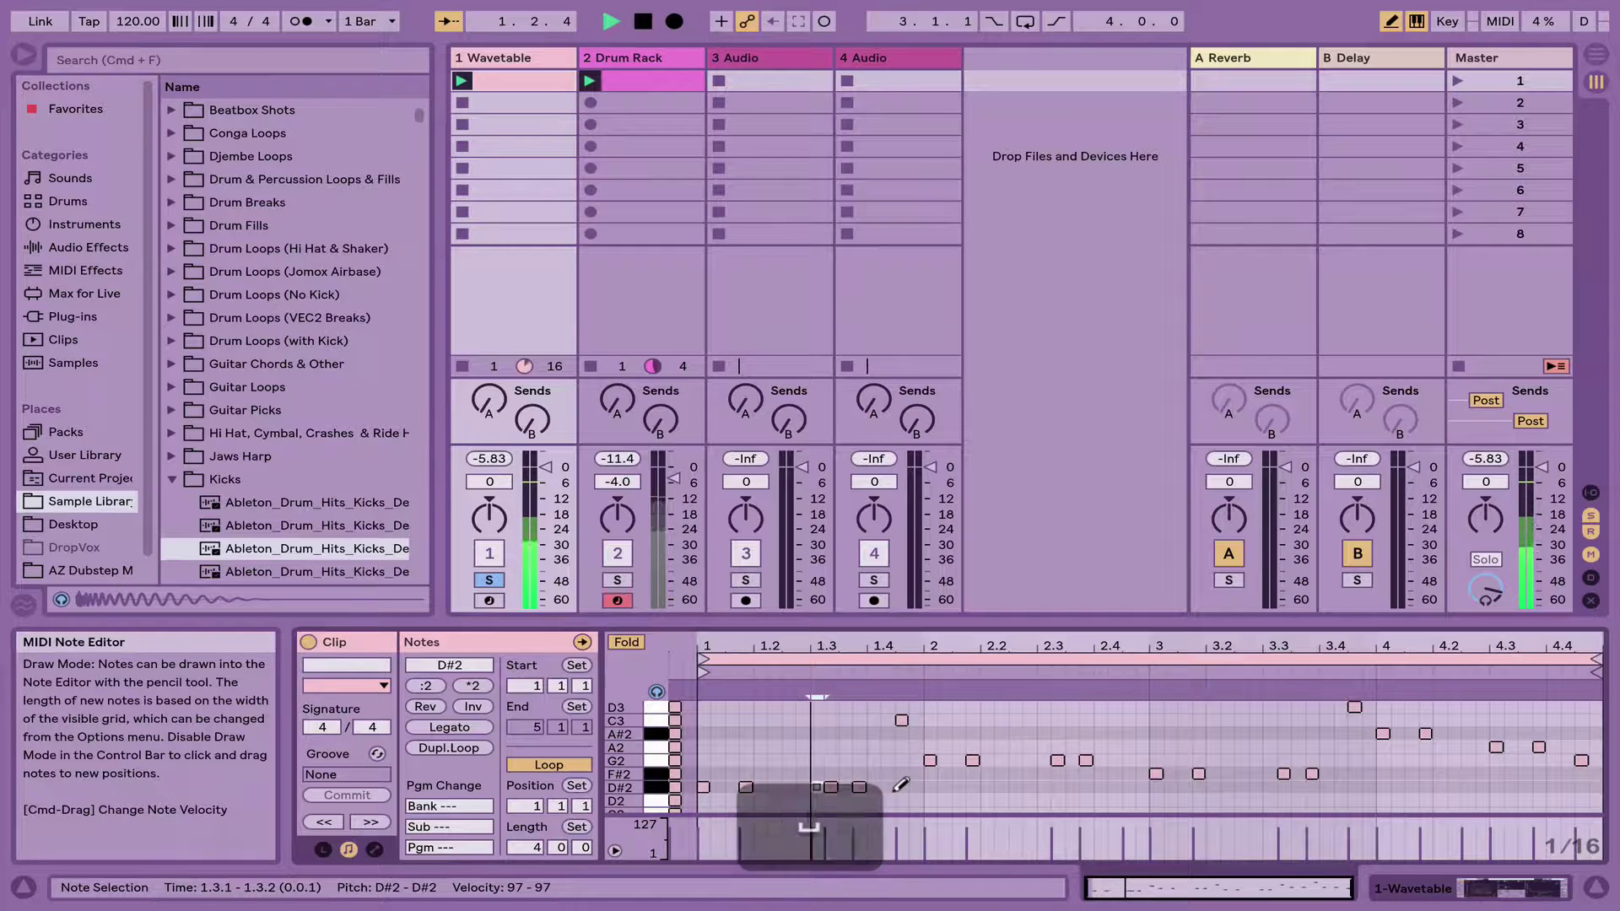
key(space)
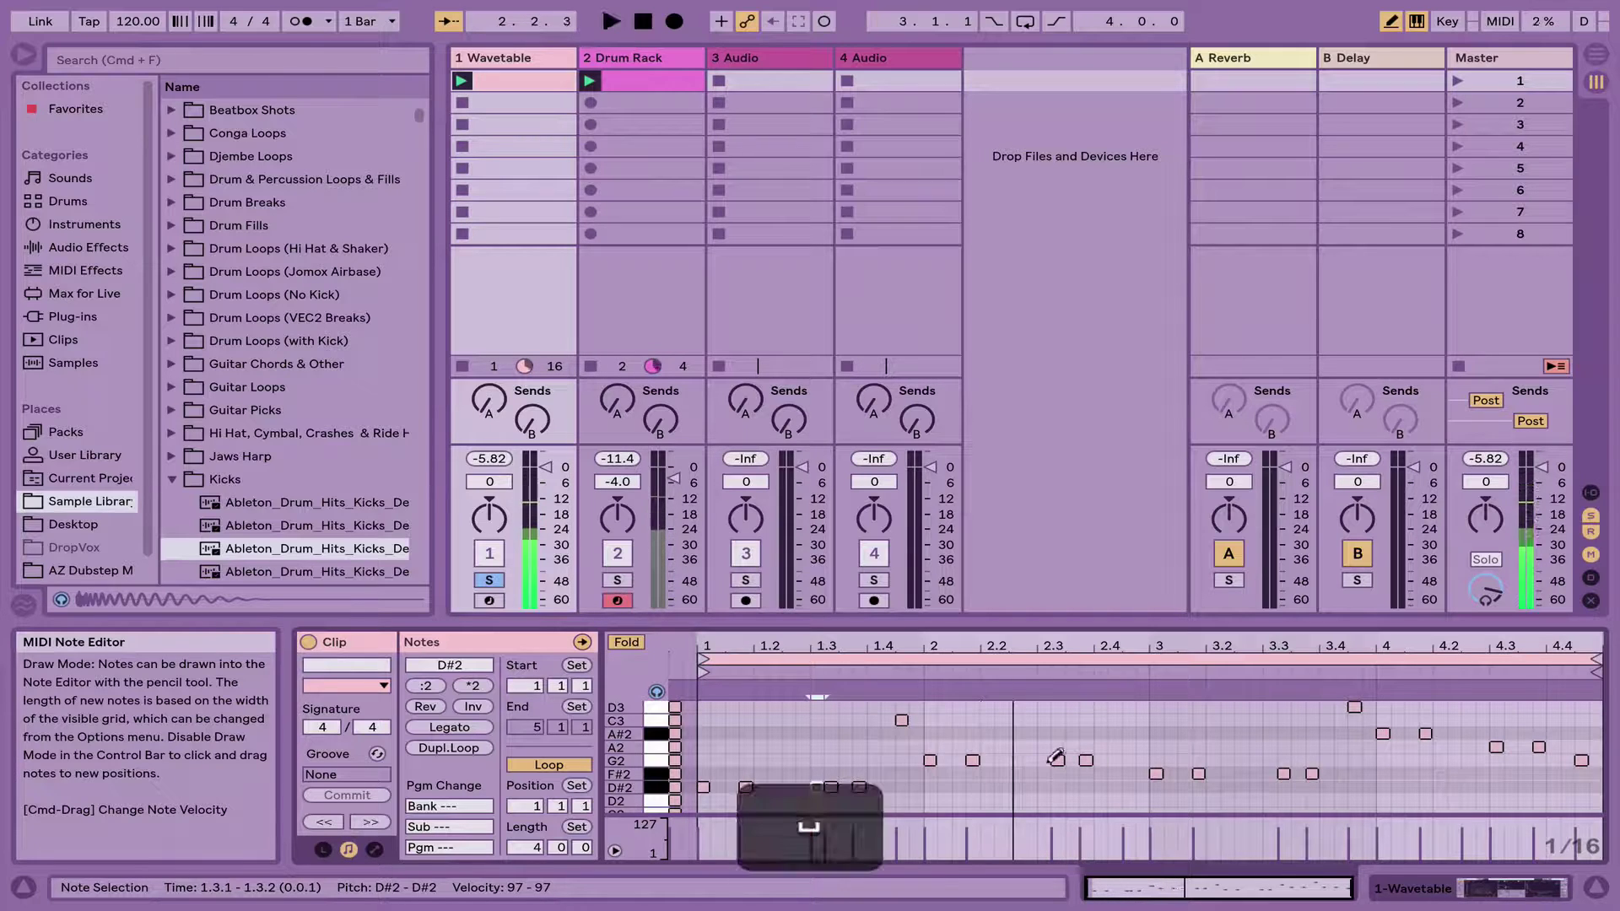
Draw extra sixteenth notes in the bass clip, G2 at 2.3.1, F#2 at 3.3.1 and A2 at 4.3.2, and listen
click(1048, 761)
click(1273, 773)
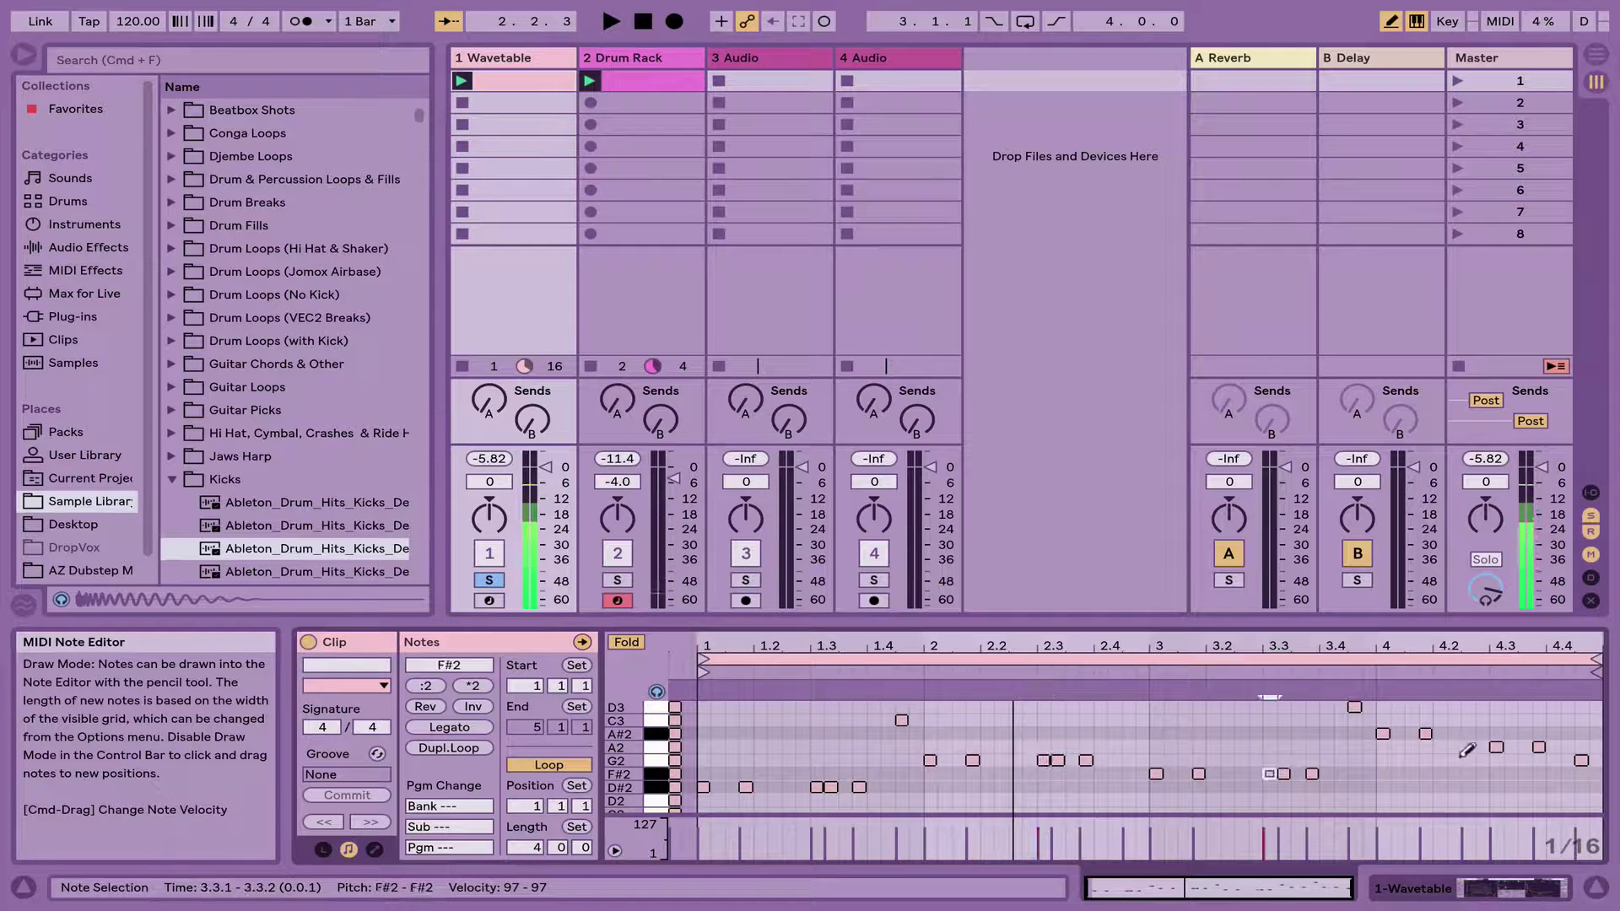
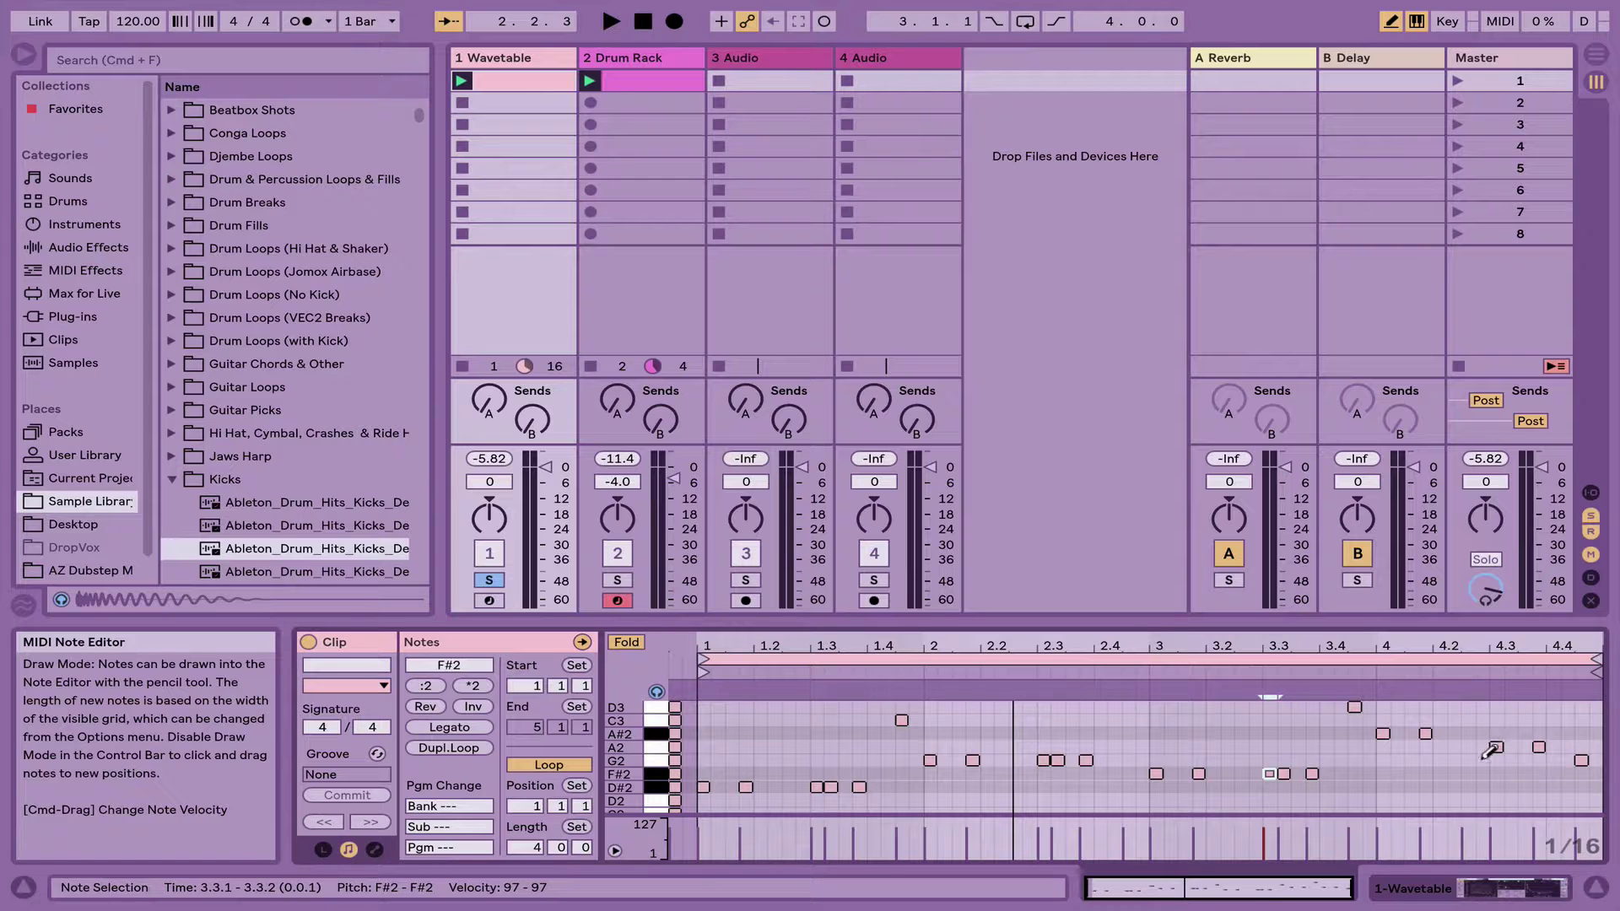
key(space)
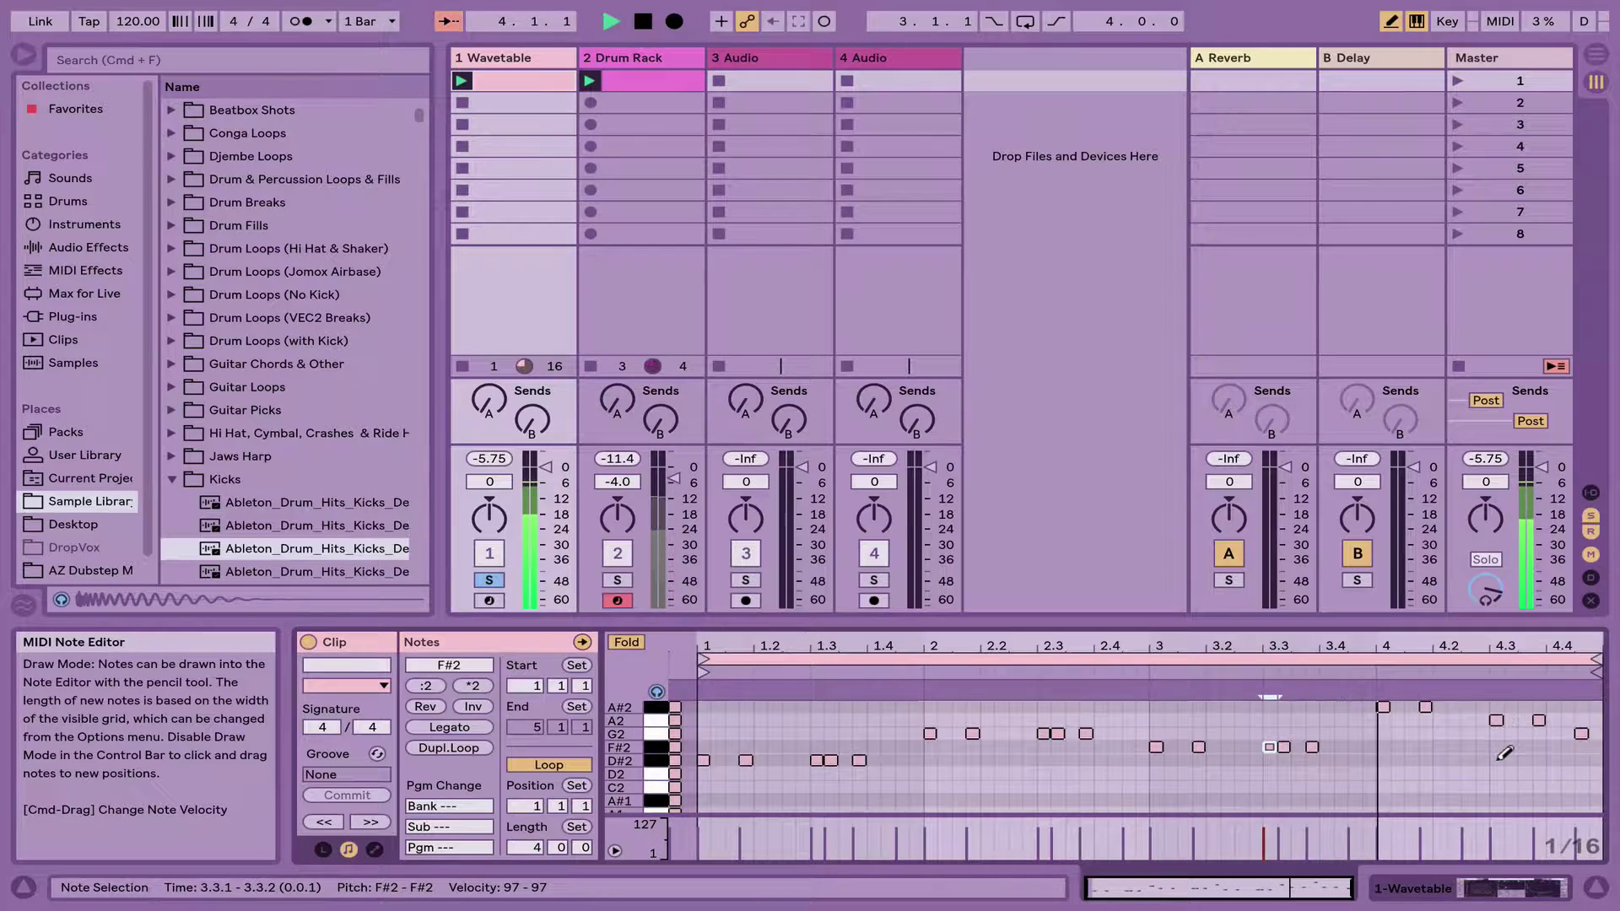
scroll(1502, 751, up, 2)
key(space)
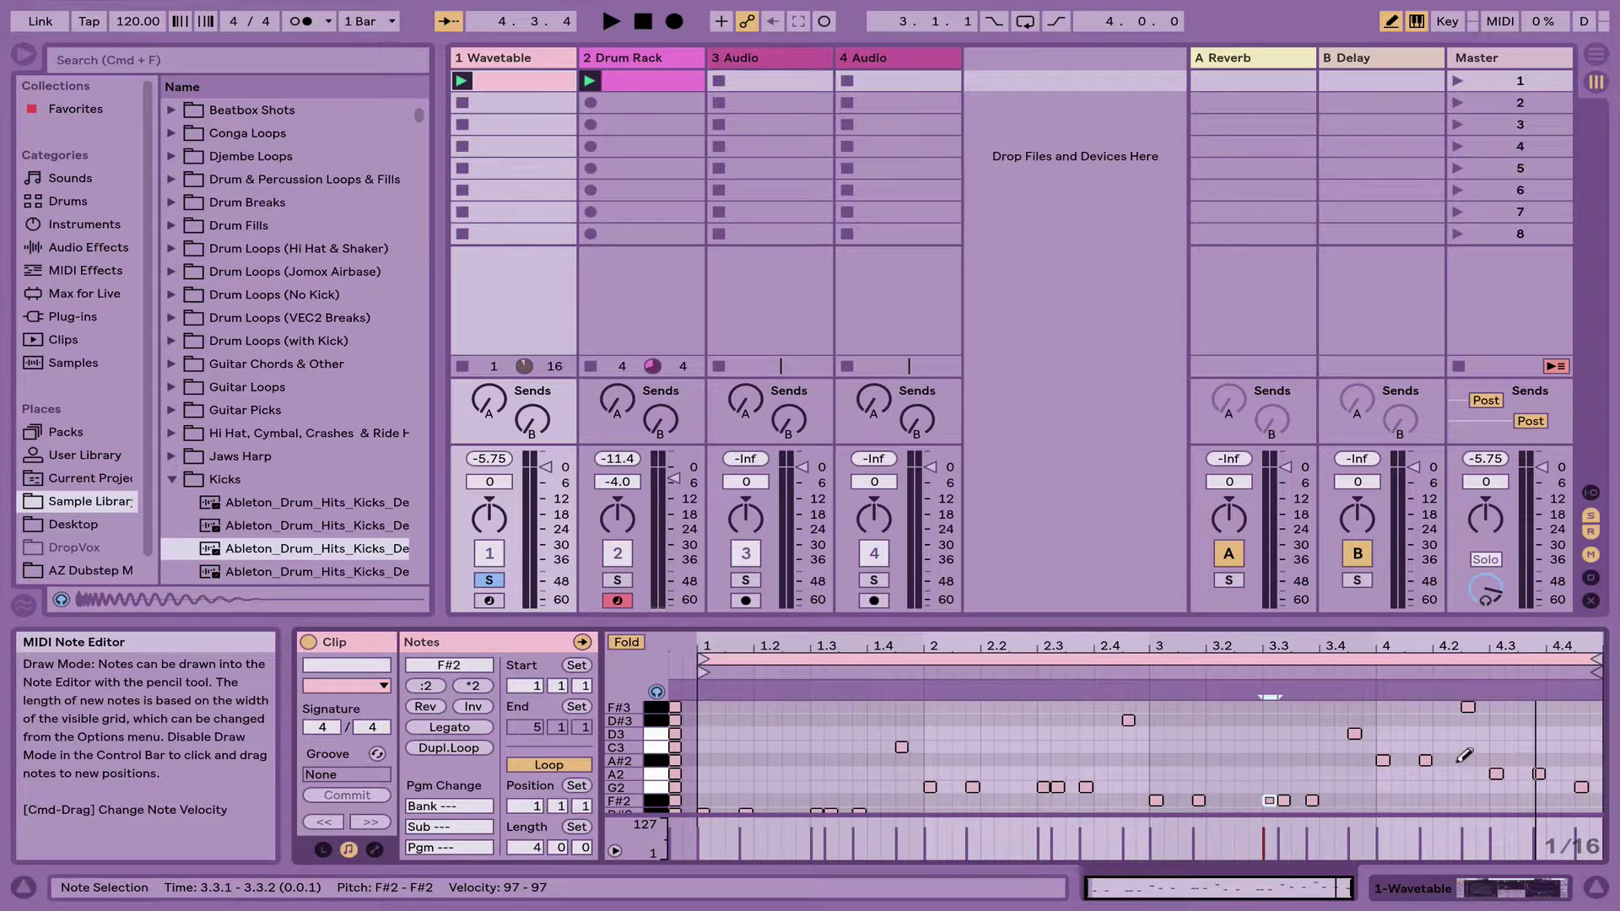
click(1511, 773)
key(space)
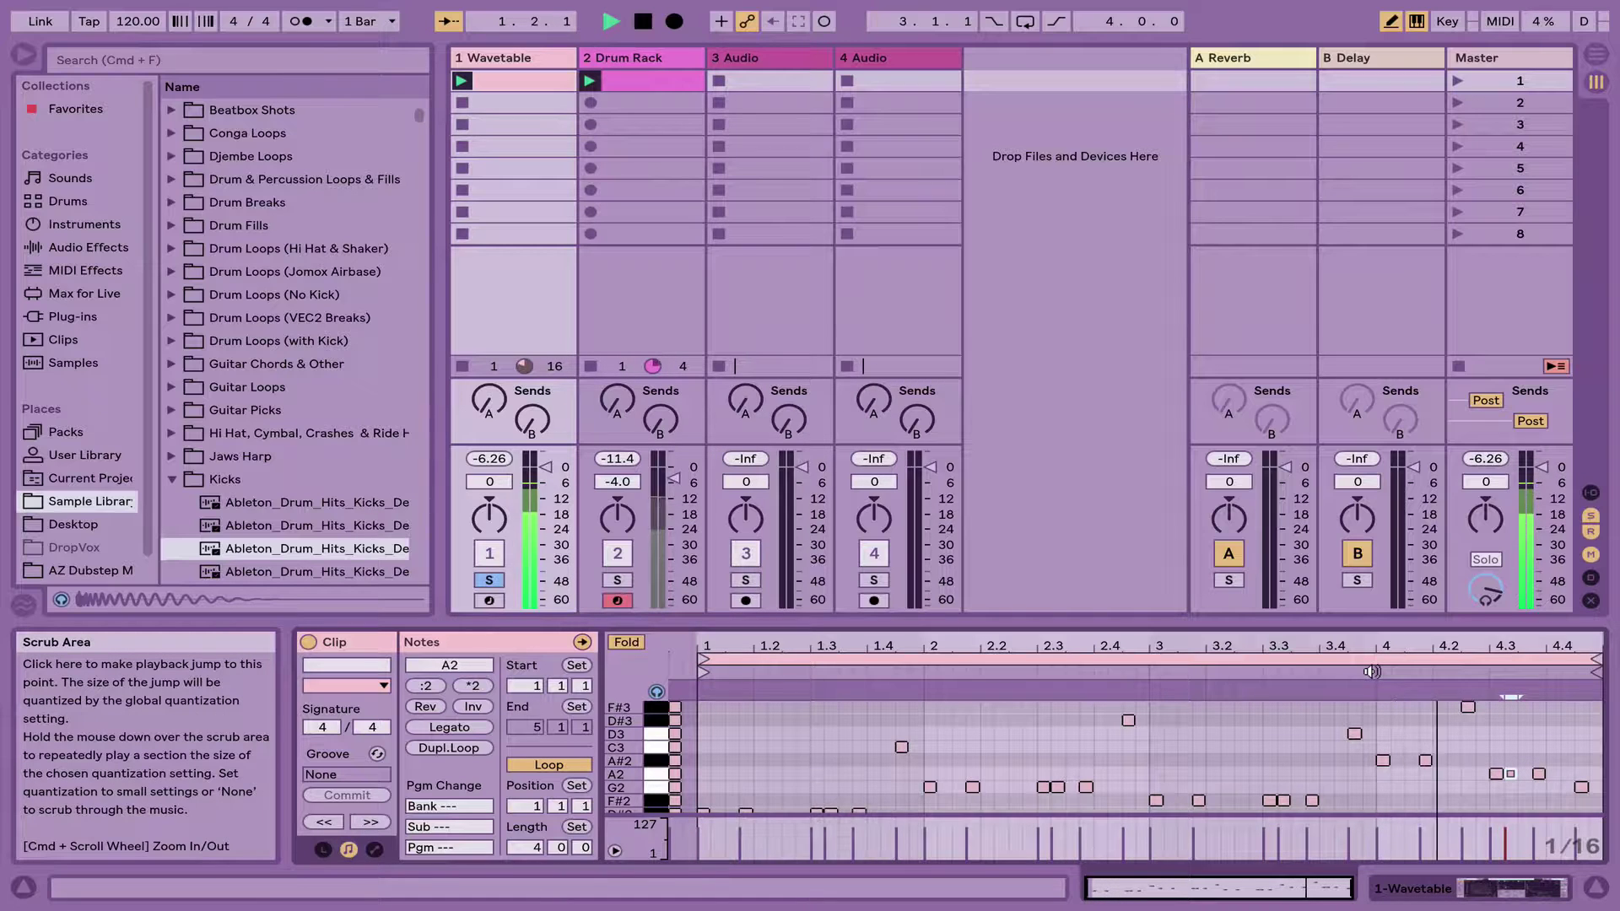
key(space)
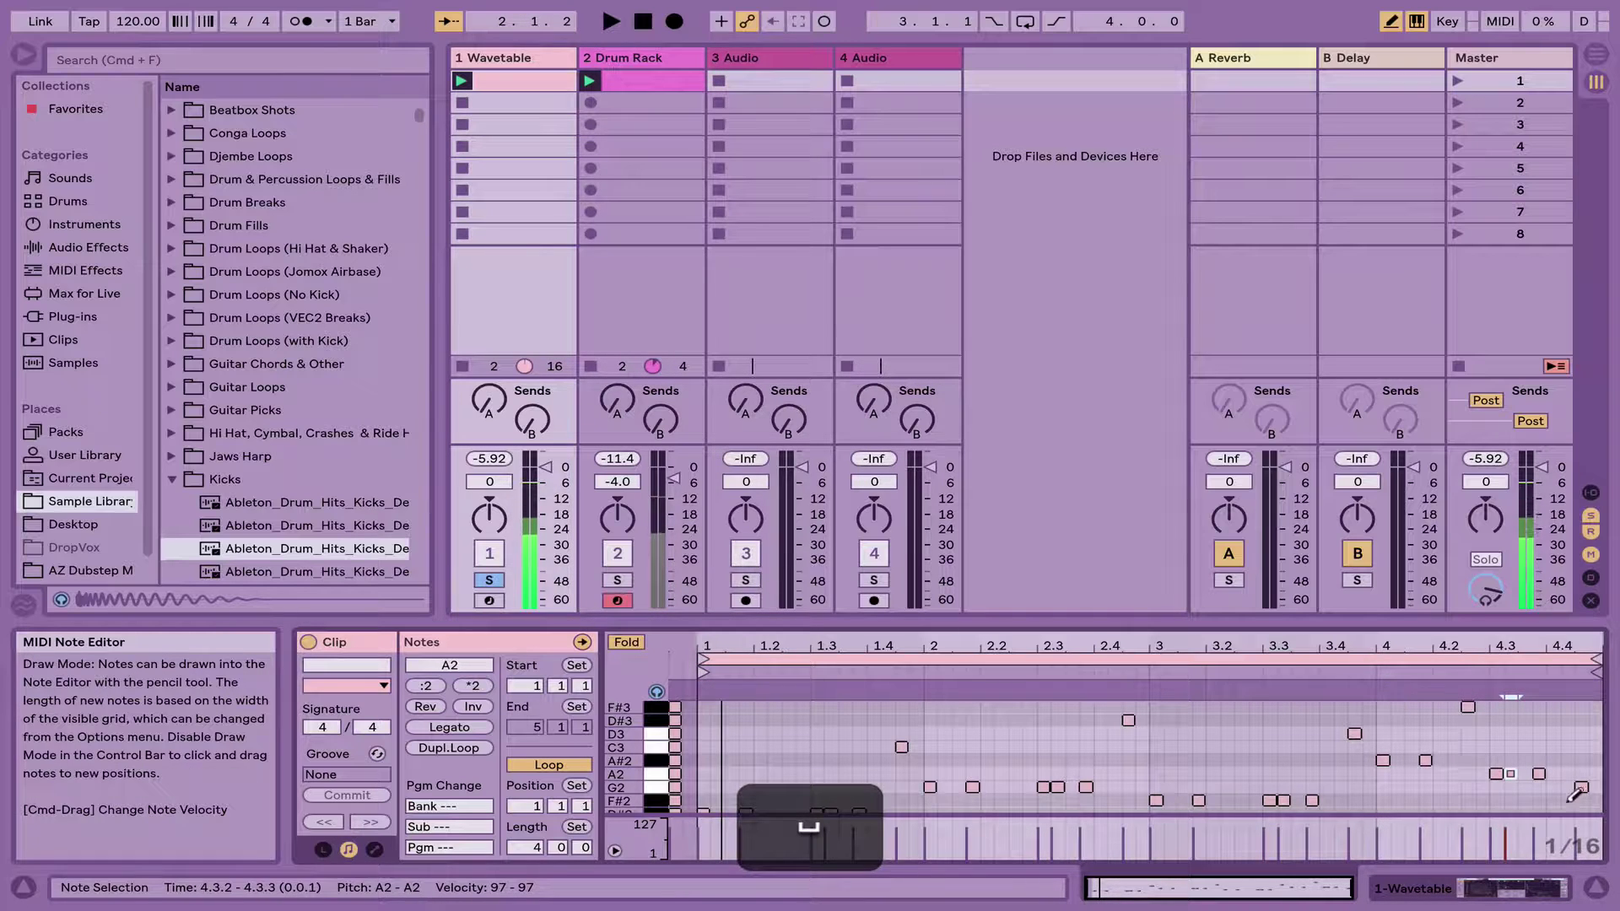
Try an extra G2 at 4.4.4, listen to it from bar 4, and undo the note
click(1374, 668)
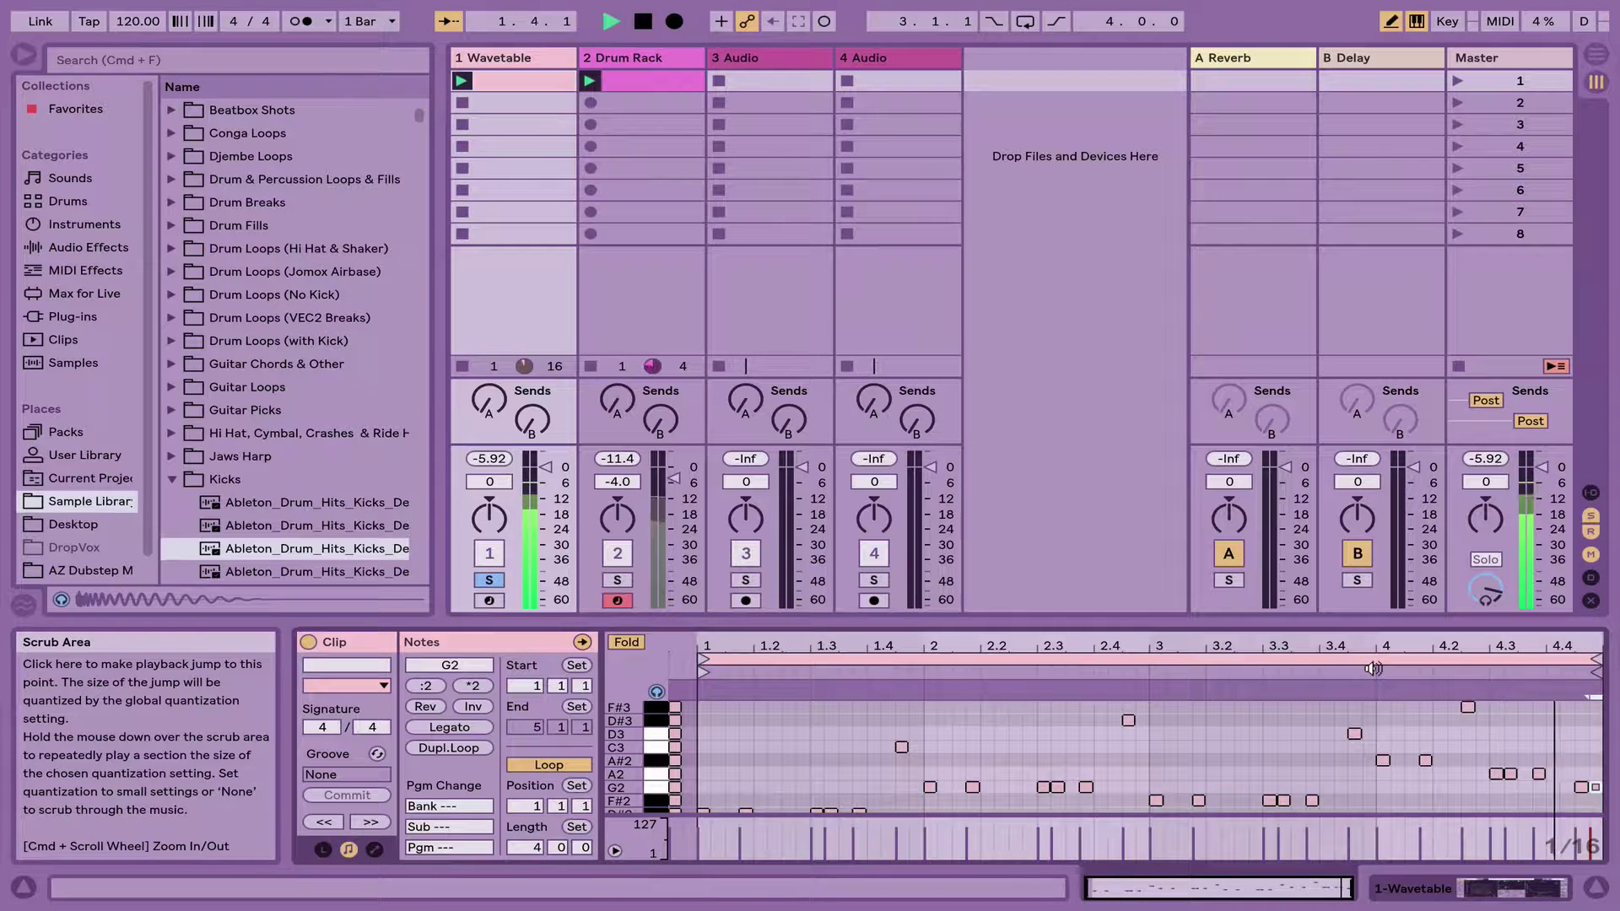
key(space)
key(super+z)
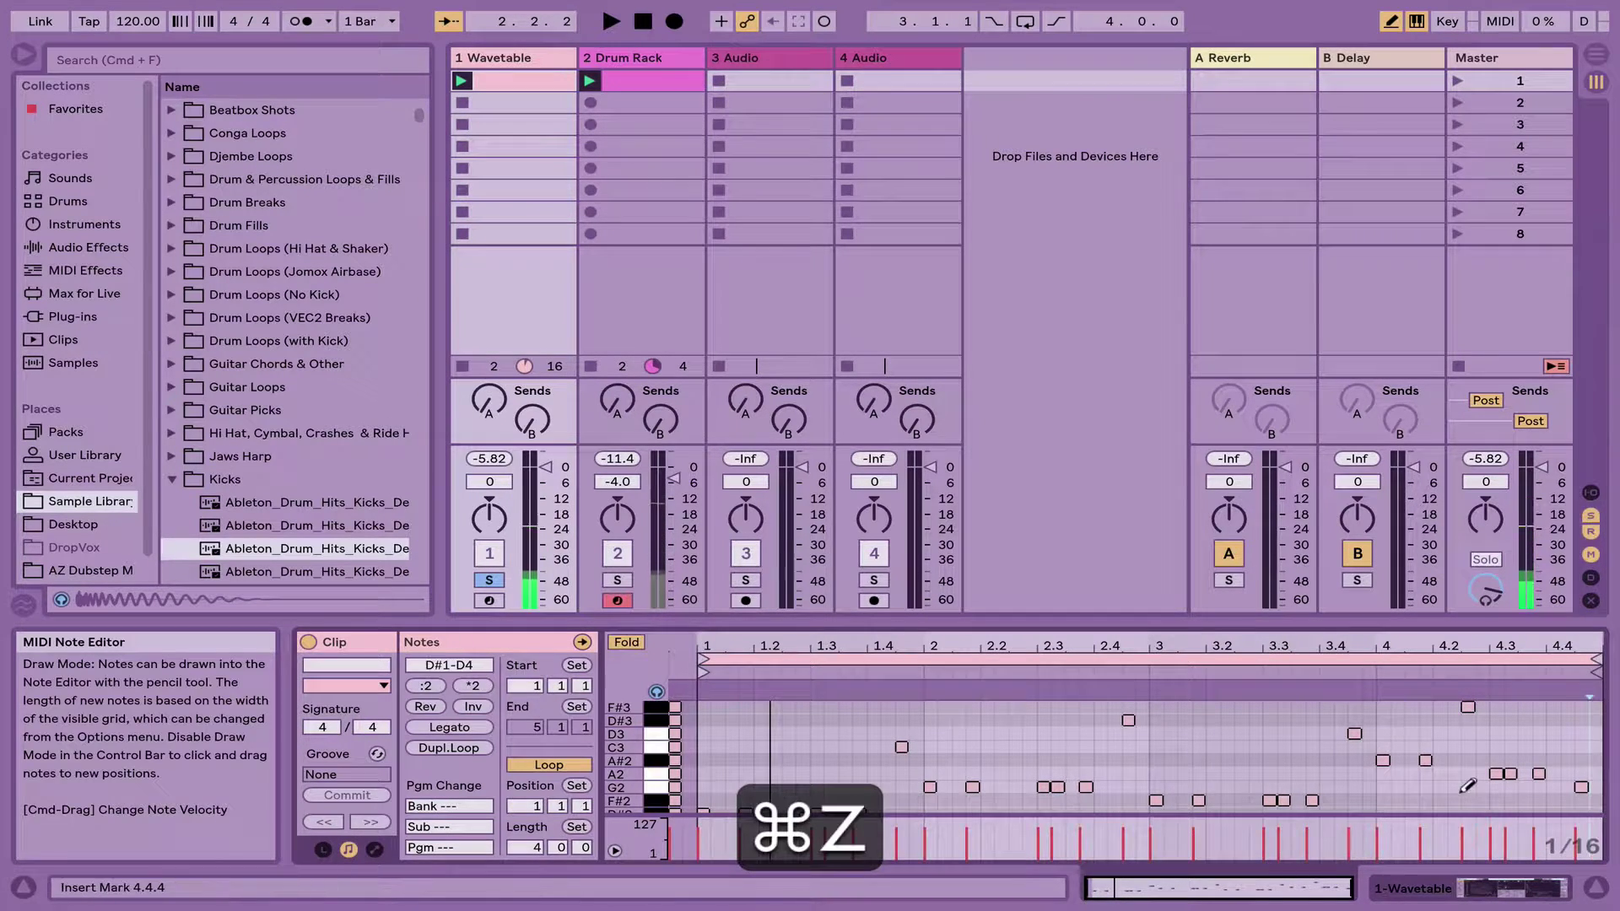
Draw an extra sixteenth A#2 at 4.1.2 in the bass clip and listen from bar 4 into the next loop
click(1371, 671)
key(space)
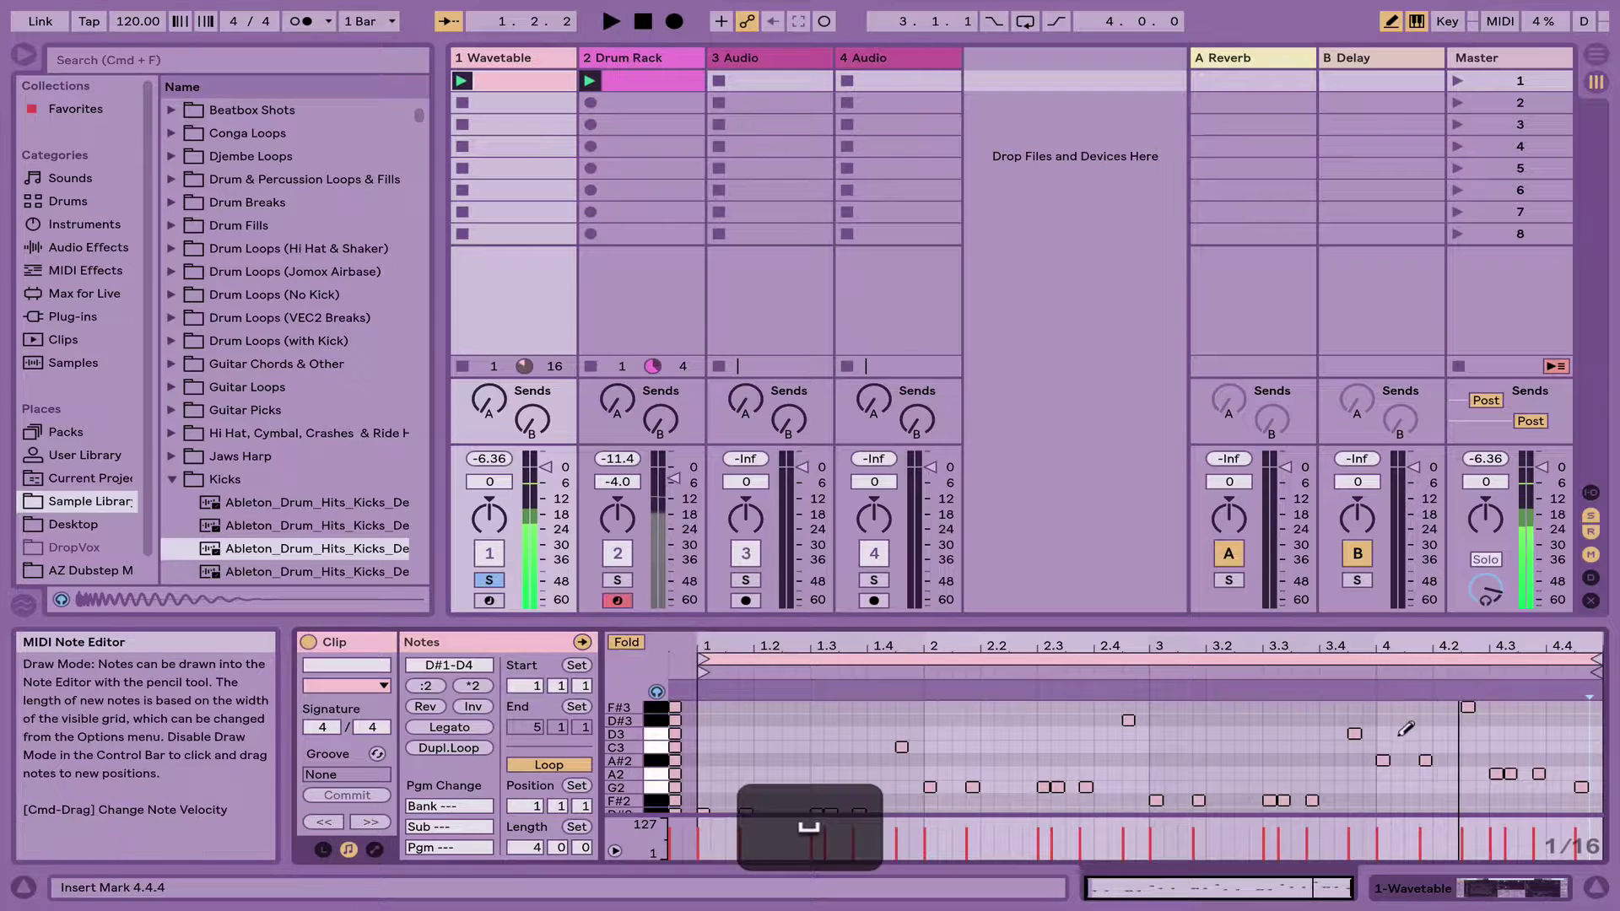
click(1399, 759)
click(1371, 668)
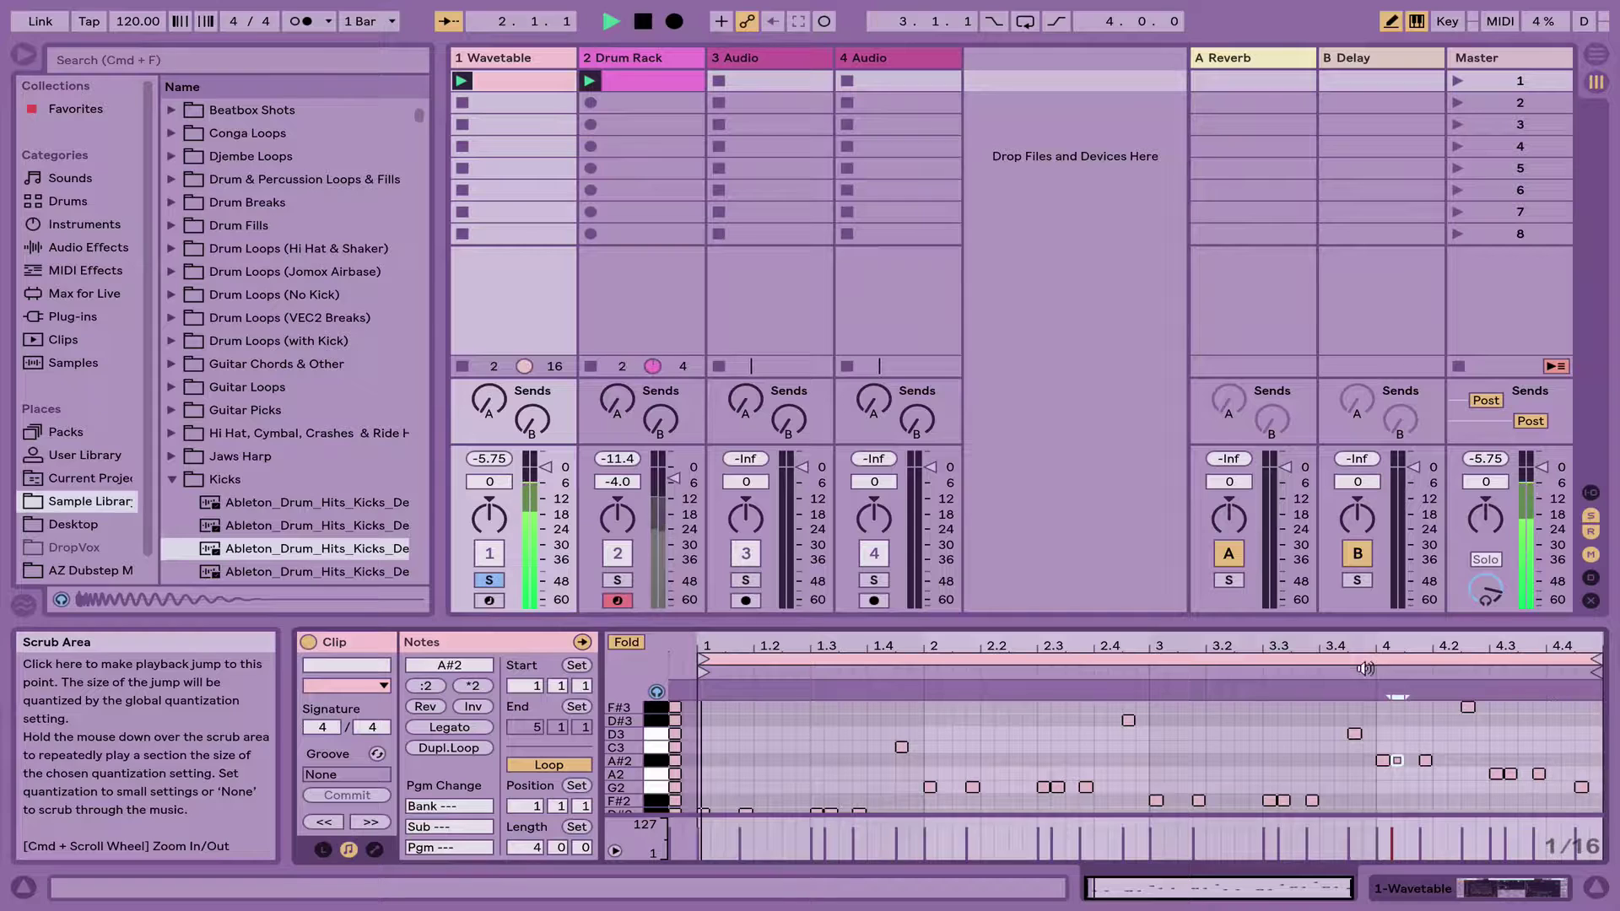
scroll(1127, 762, down, 2)
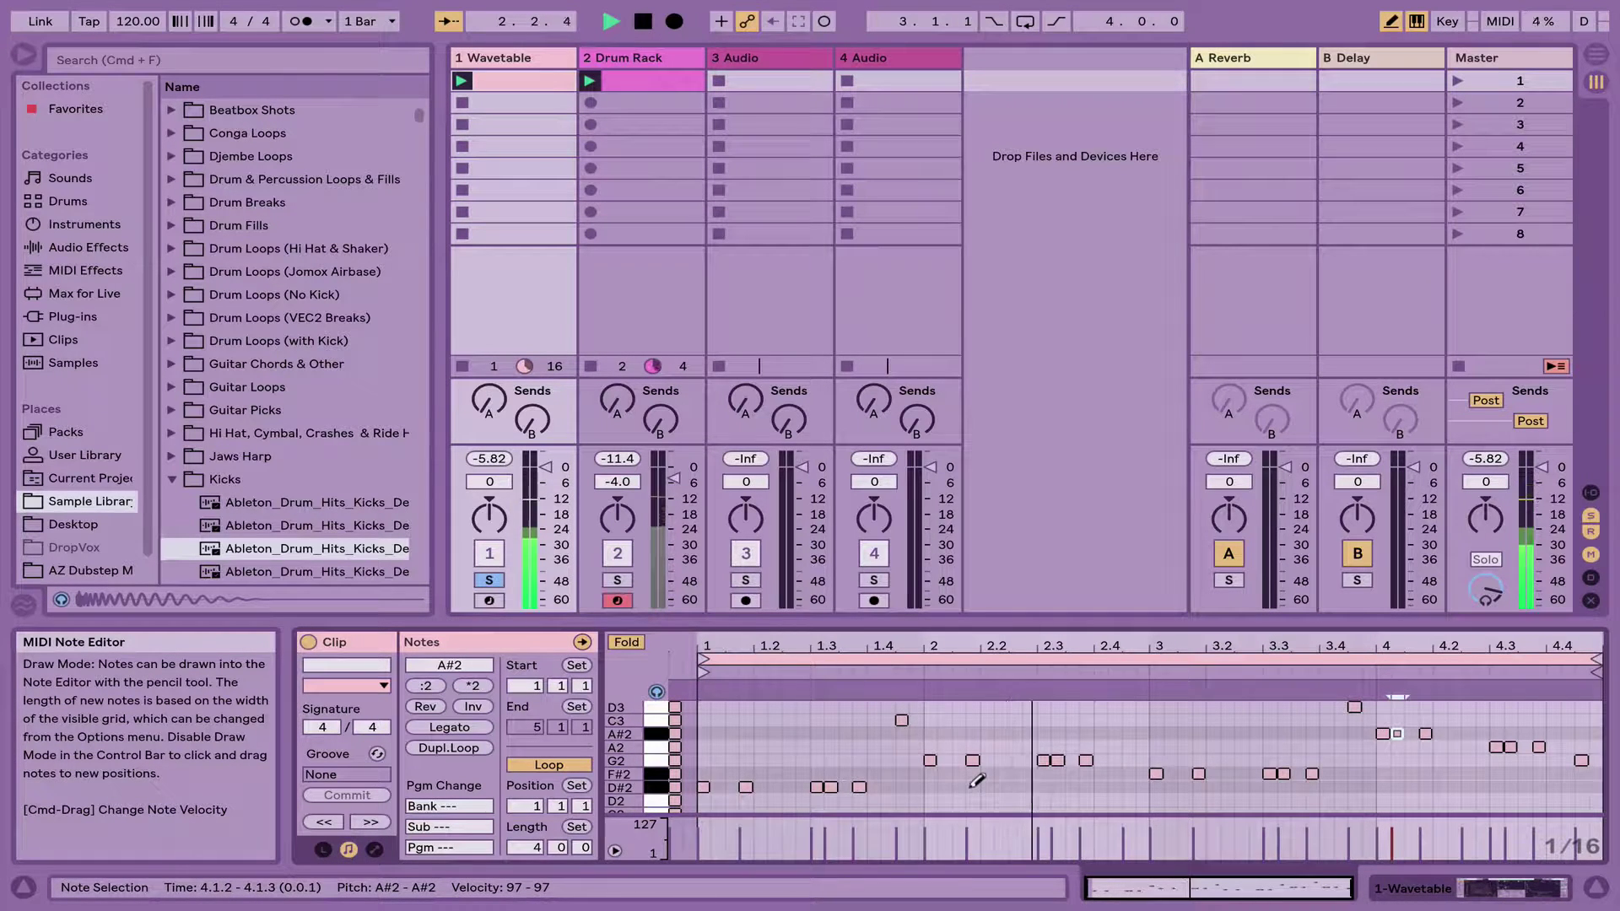
key(space)
Raise the second note of each doubled pair in the bass clip by one octave, leaving Draw Mode first, and listen
key(b)
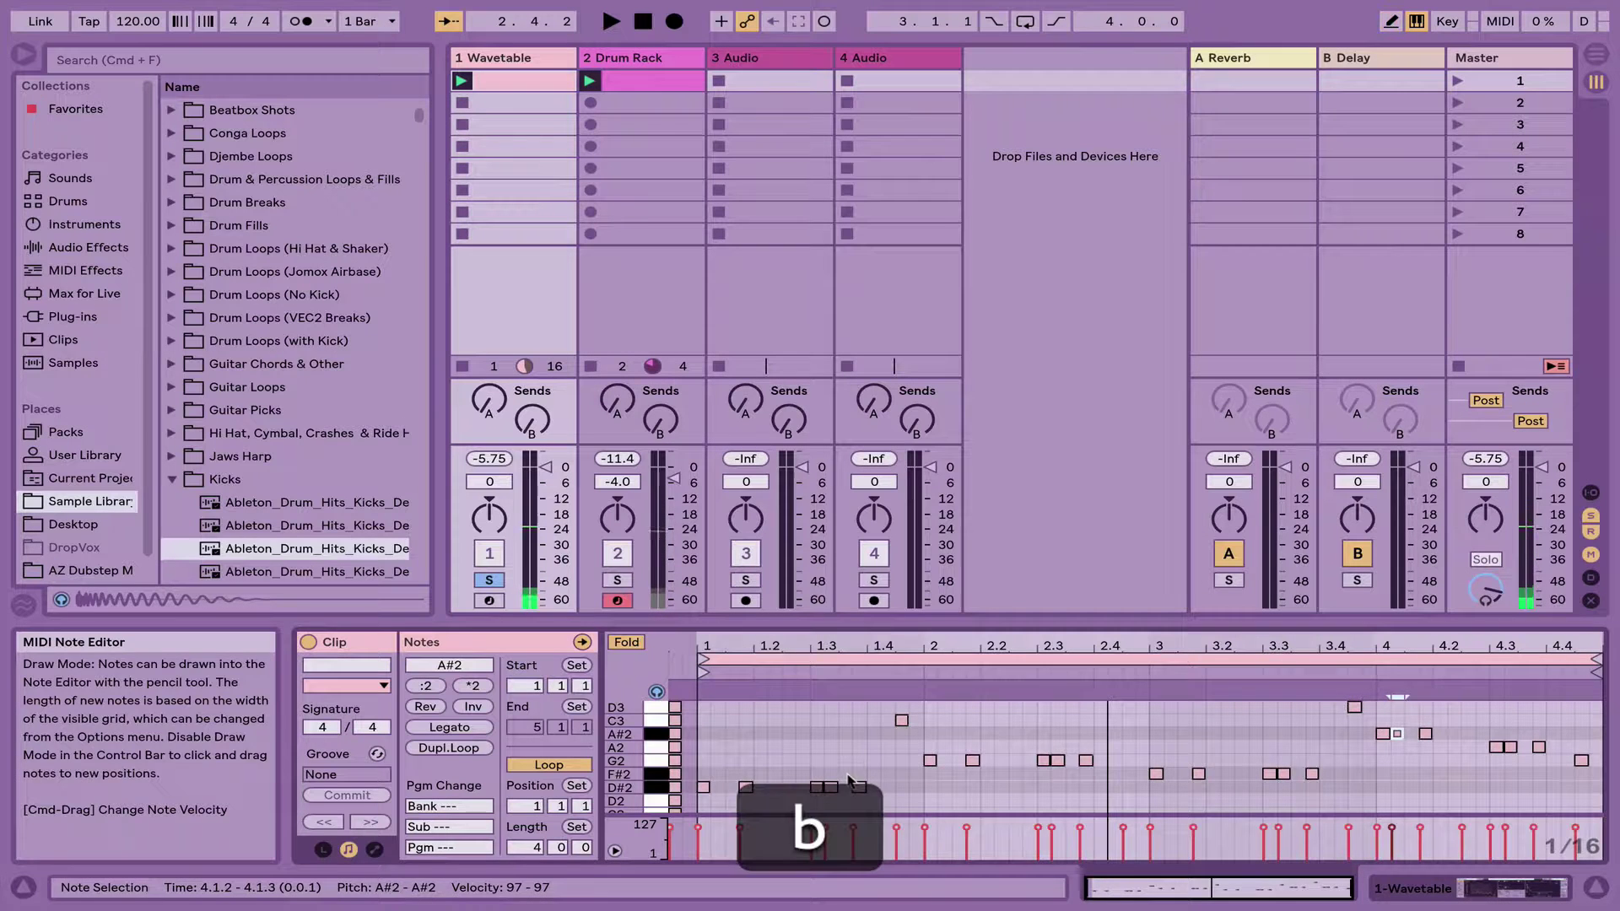
click(834, 787)
shift+click(1057, 760)
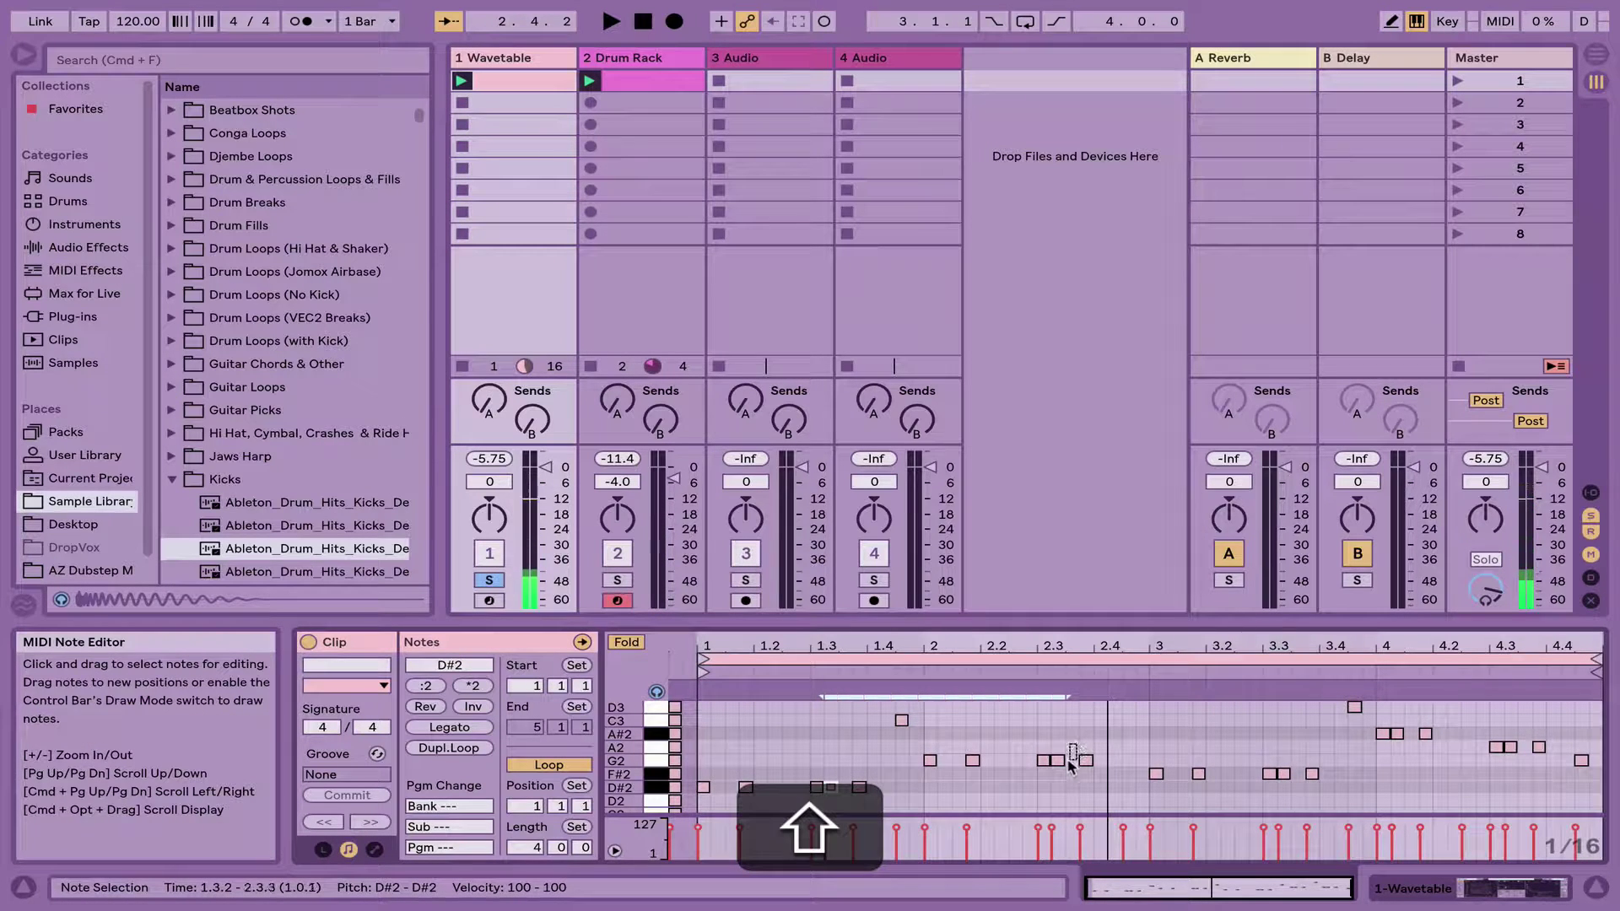
shift+click(1286, 773)
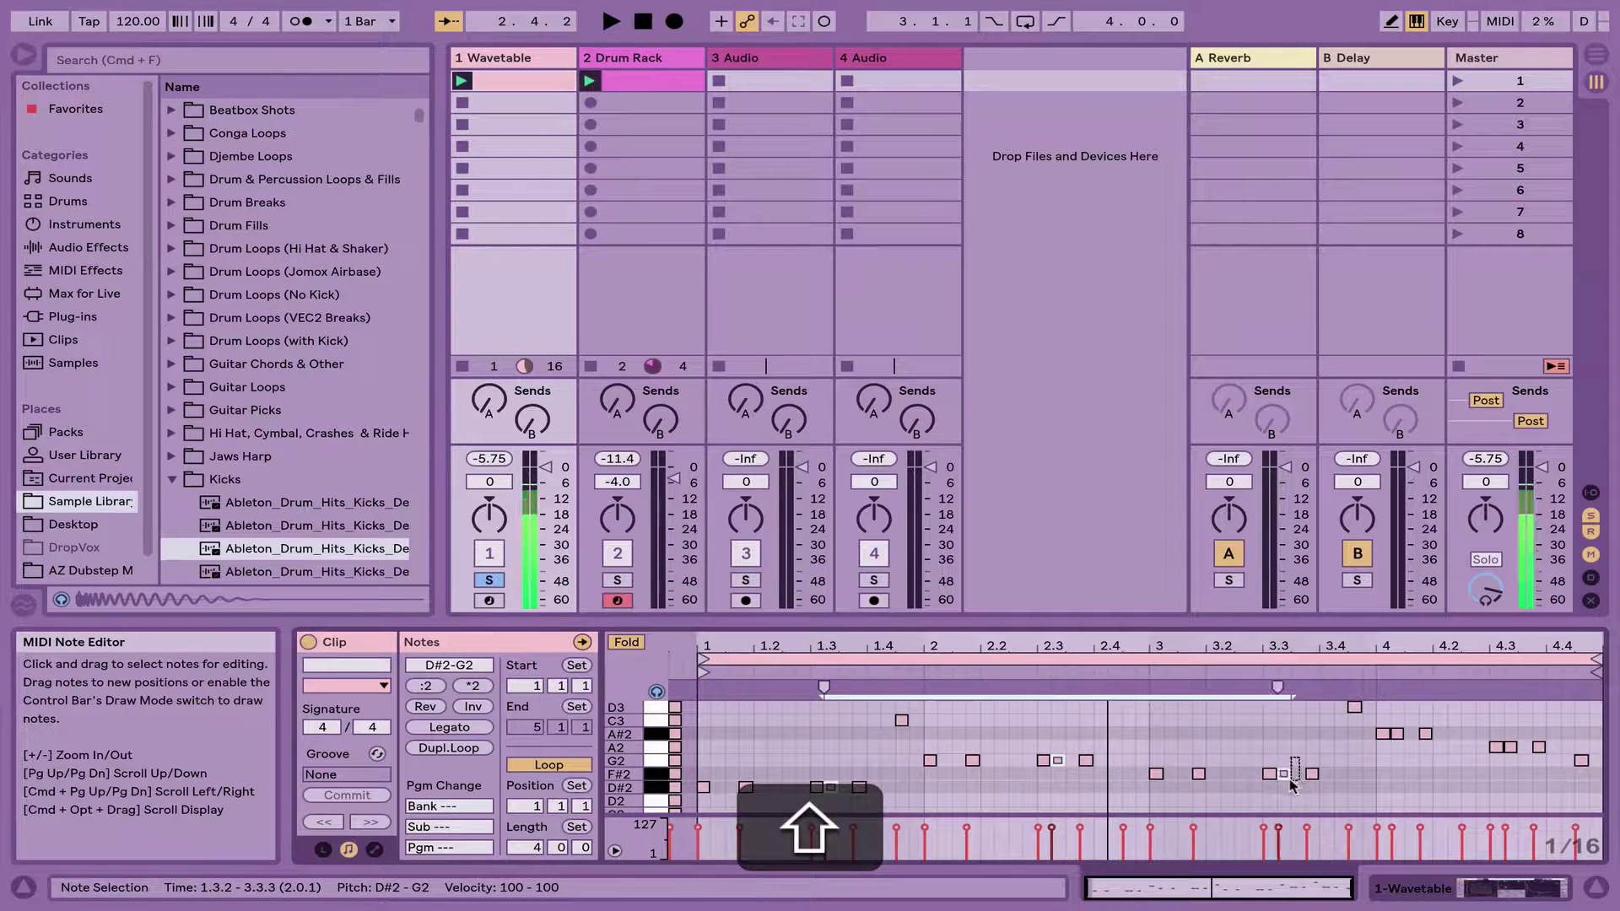
shift+click(1398, 733)
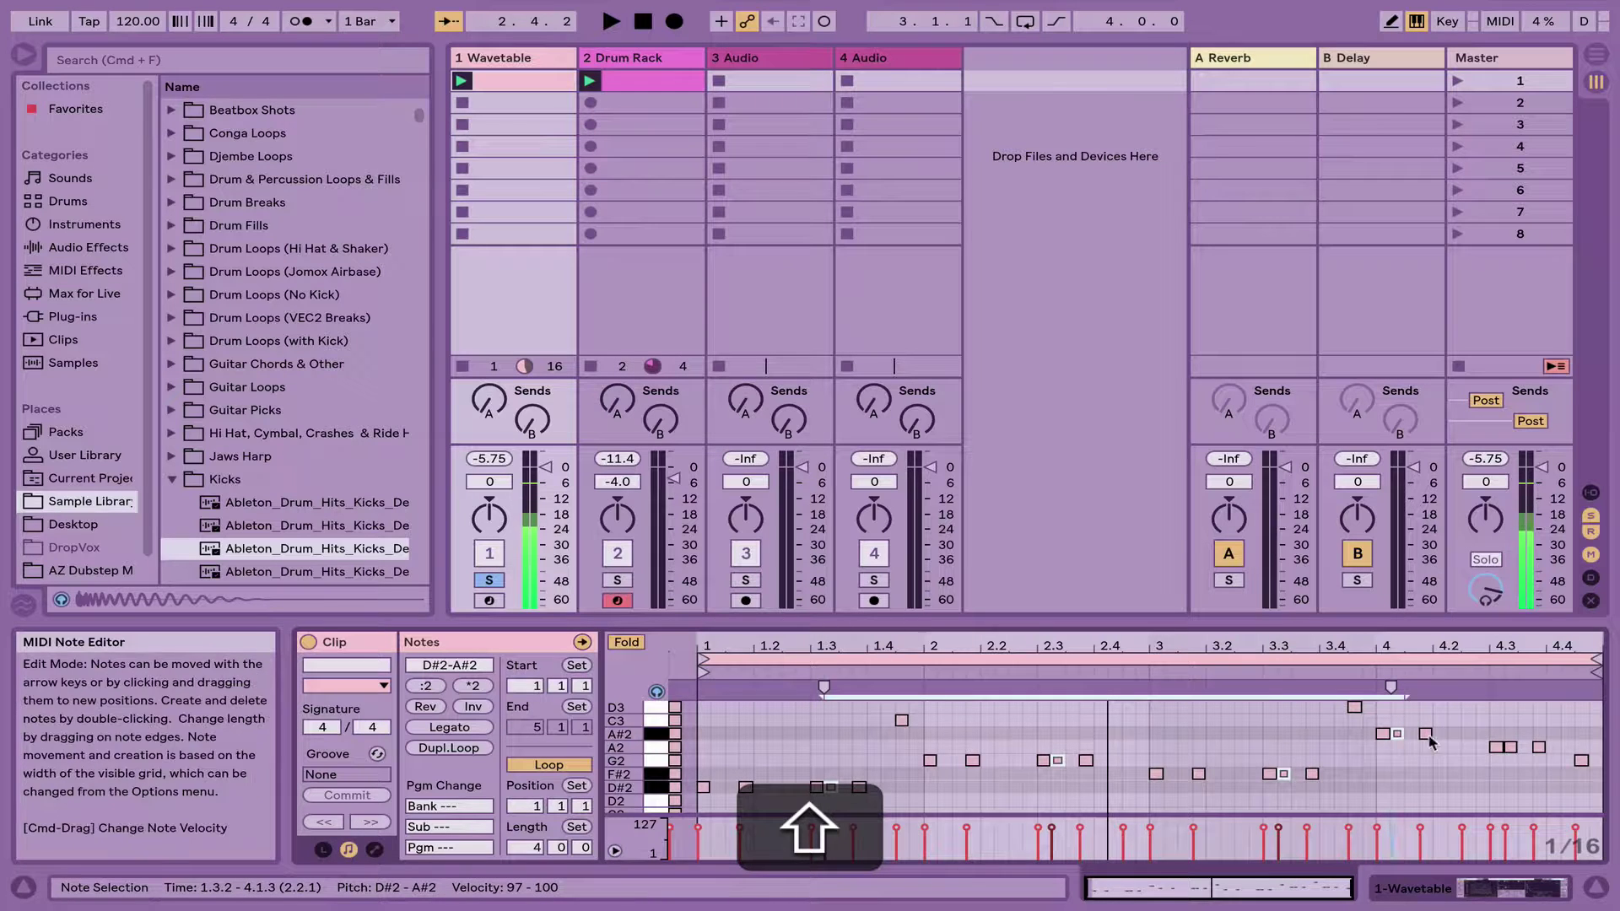
shift+click(1512, 746)
key(shift+Up)
key(space)
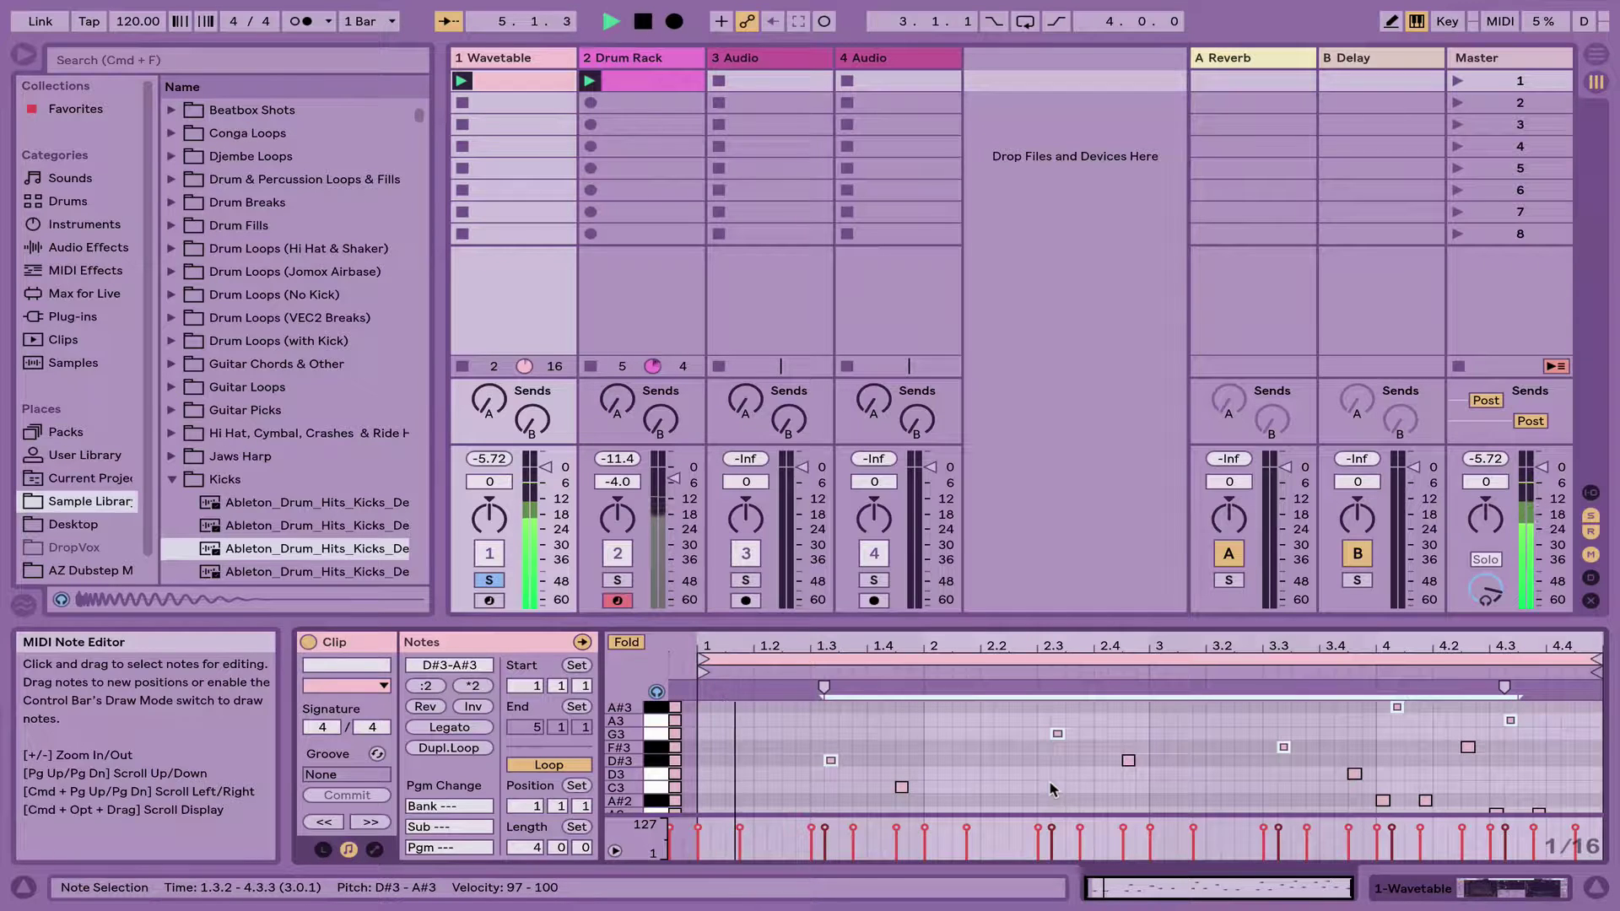
Try the selected notes at lower transpositions such as G2–D3 and D3–A3, return them to D#3–A#3, and listen
key(Down)
key(Down)
key(Down)
key(Down)
key(Down)
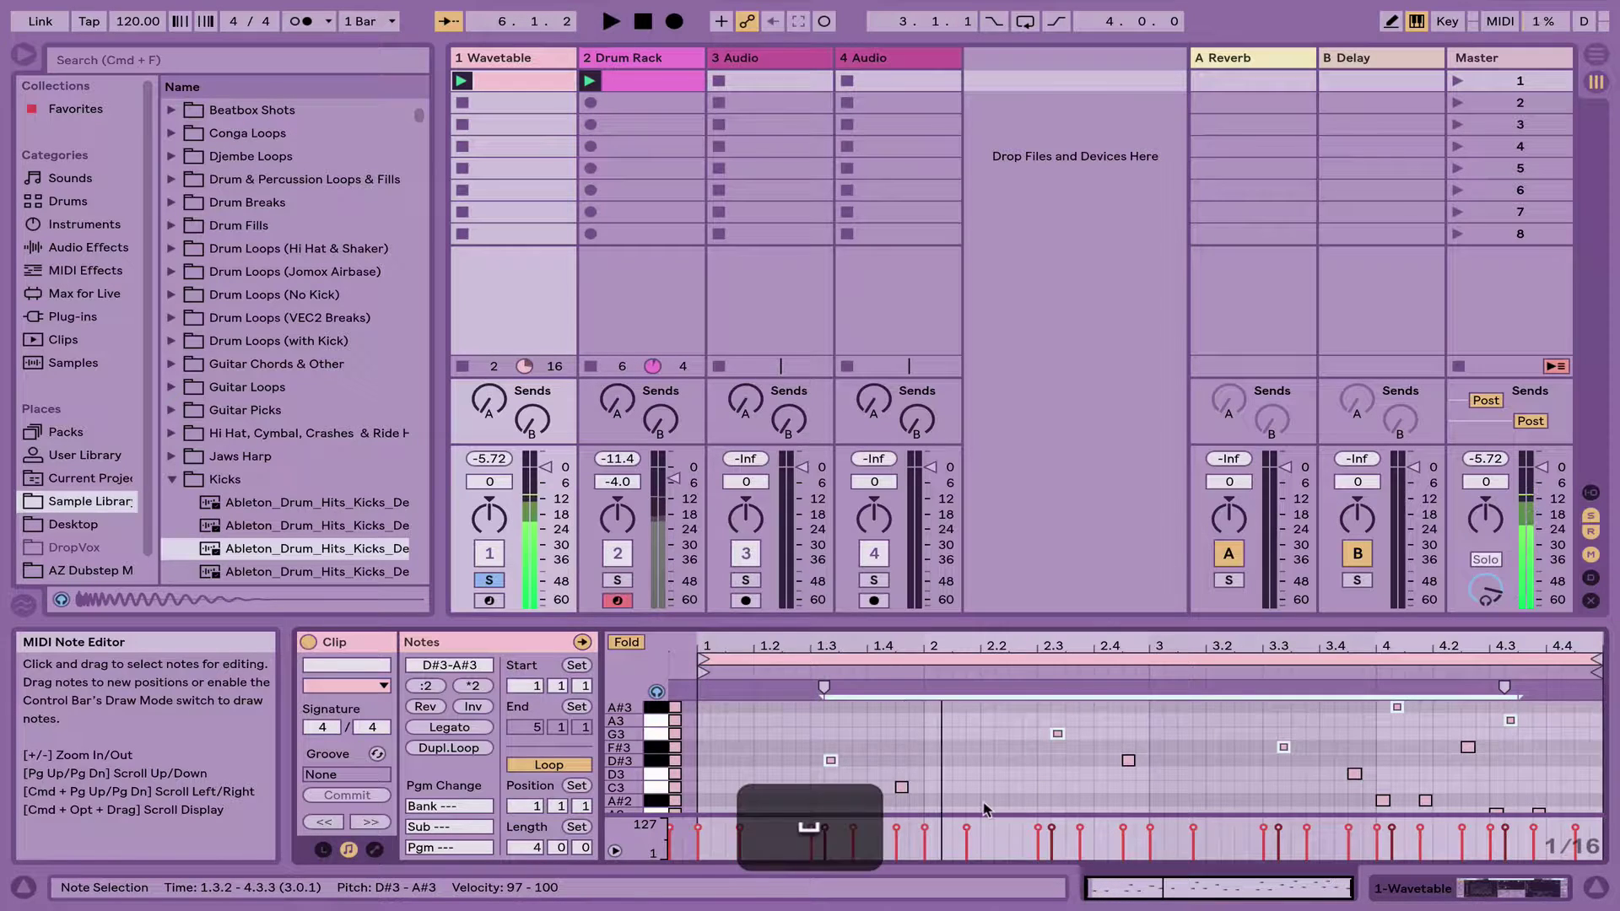
key(Down)
key(Down)
key(Down)
key(Down)
key(Down)
key(Up)
key(Up)
key(Up)
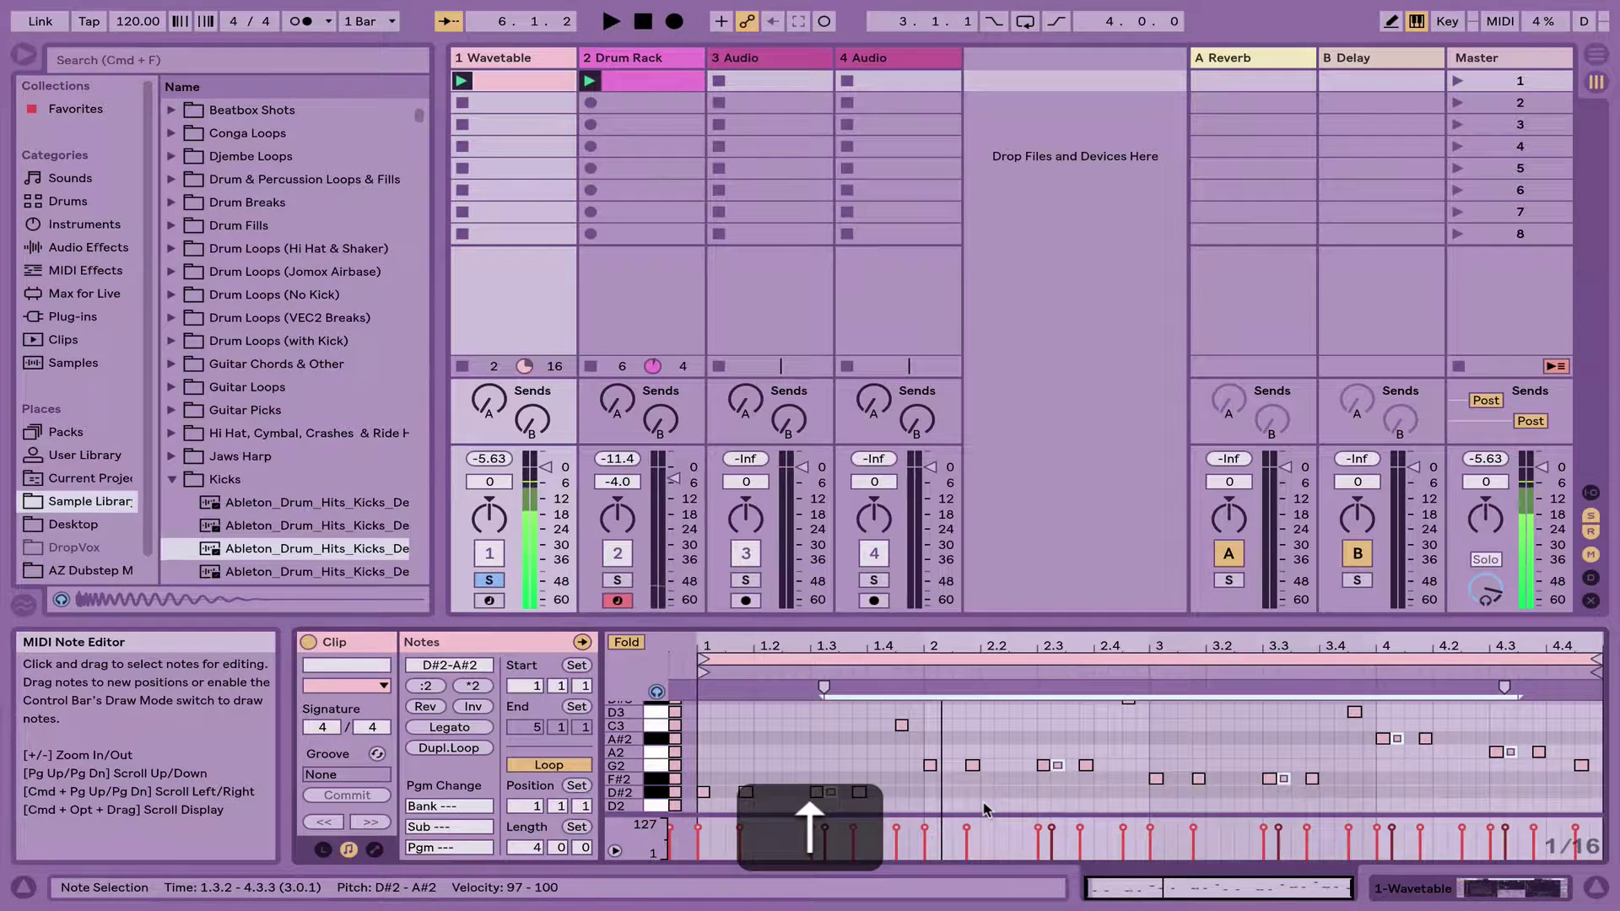
key(space)
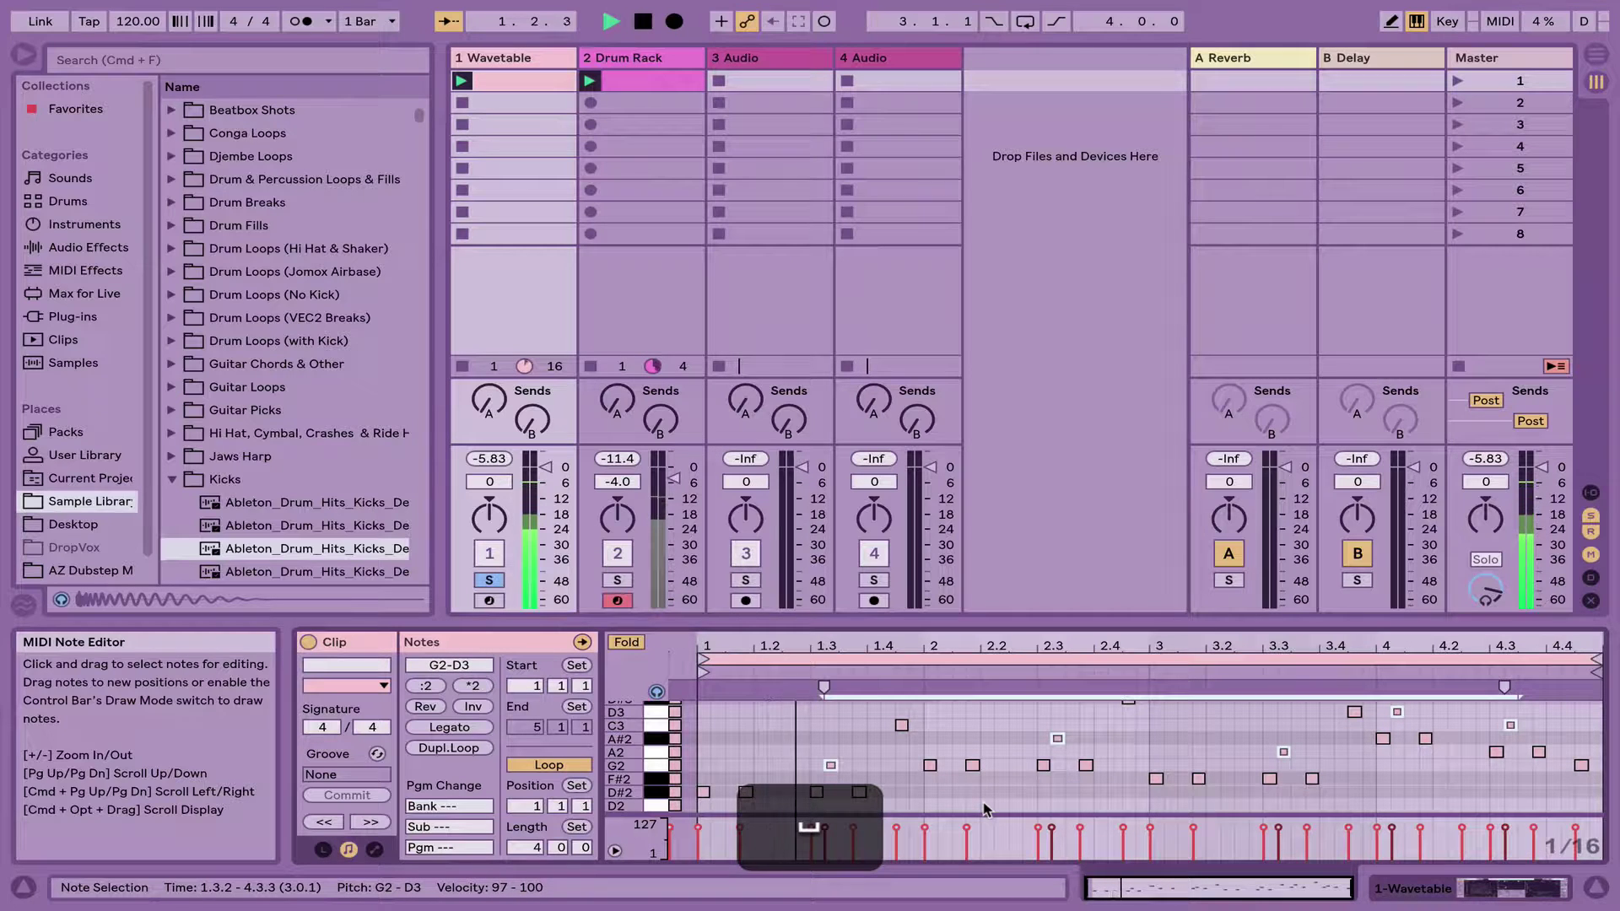
key(Up)
key(Up)
key(Up)
key(Up)
key(Up)
key(Up)
key(Up)
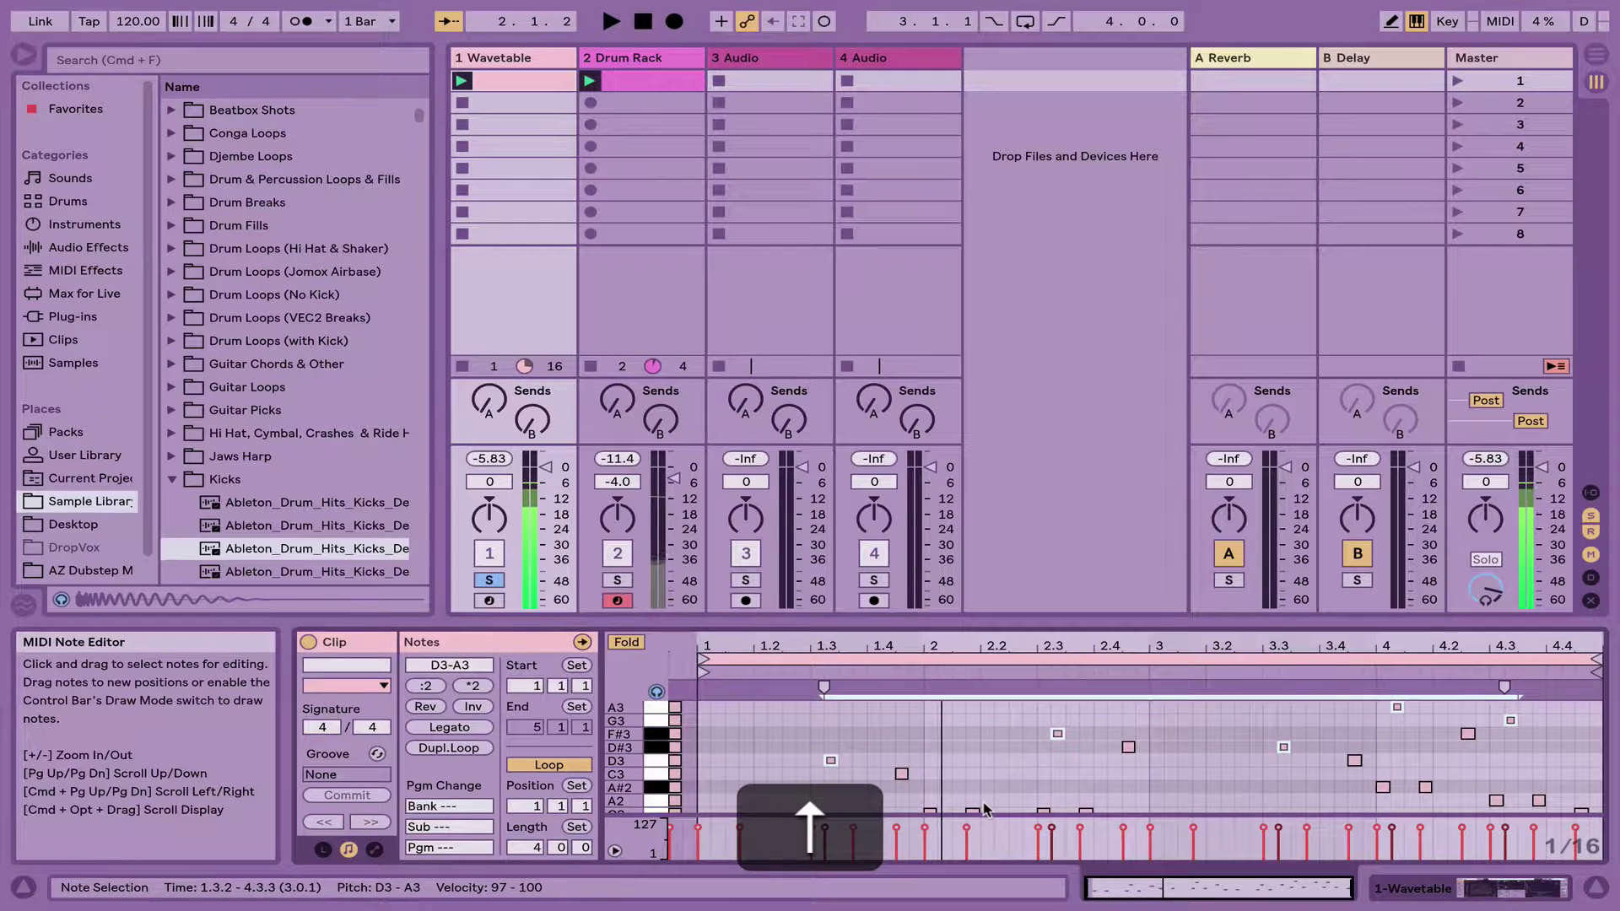
key(space)
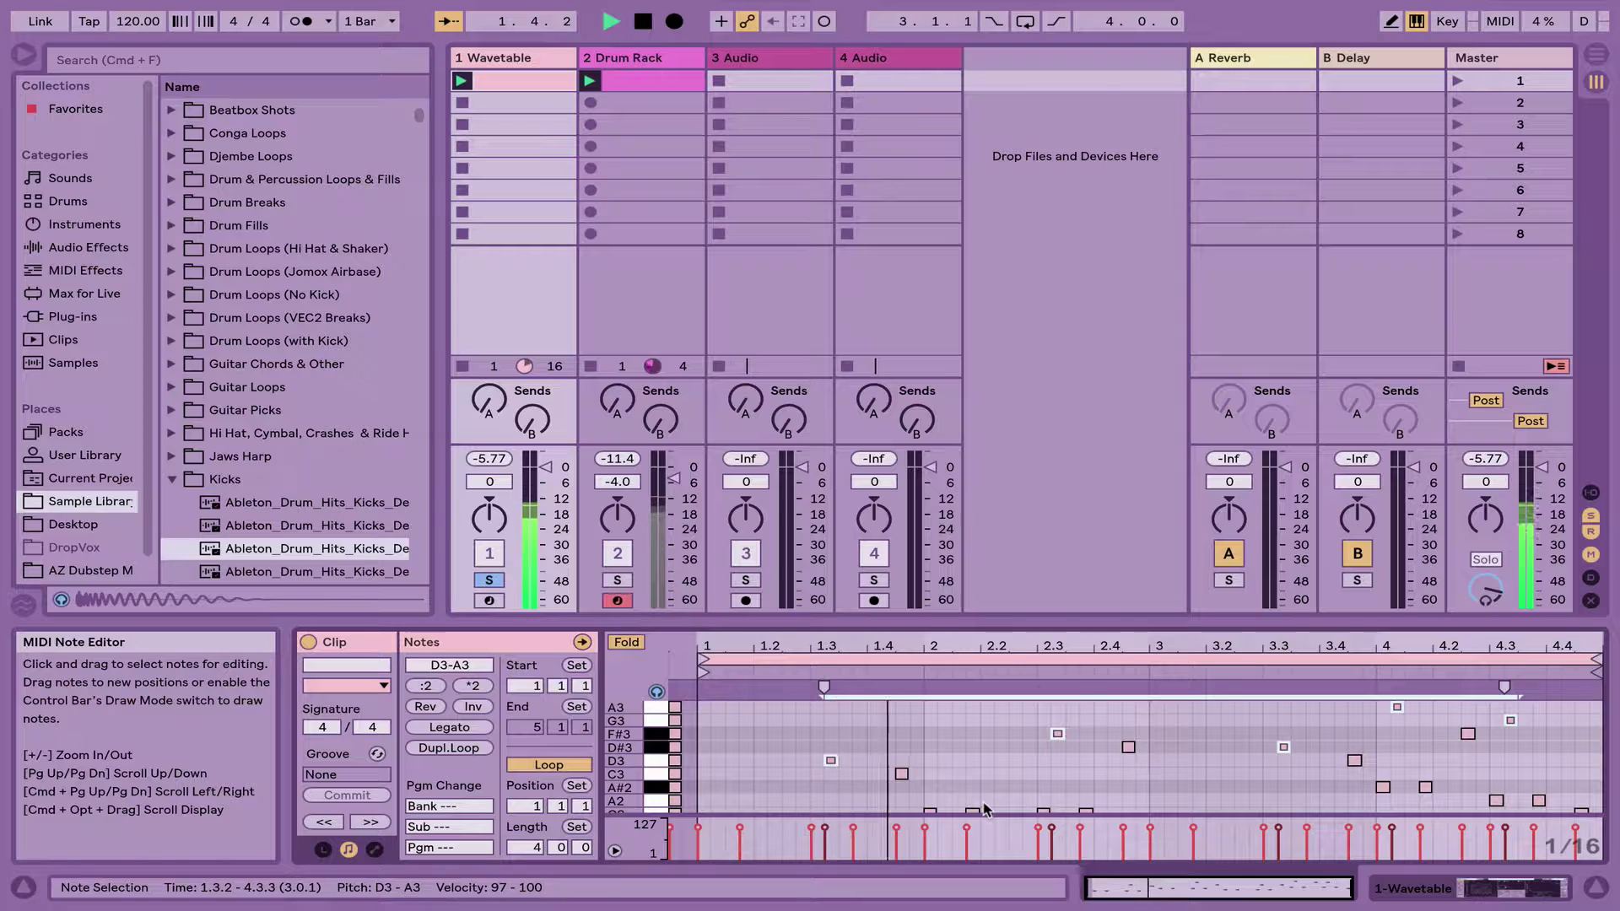
key(Up)
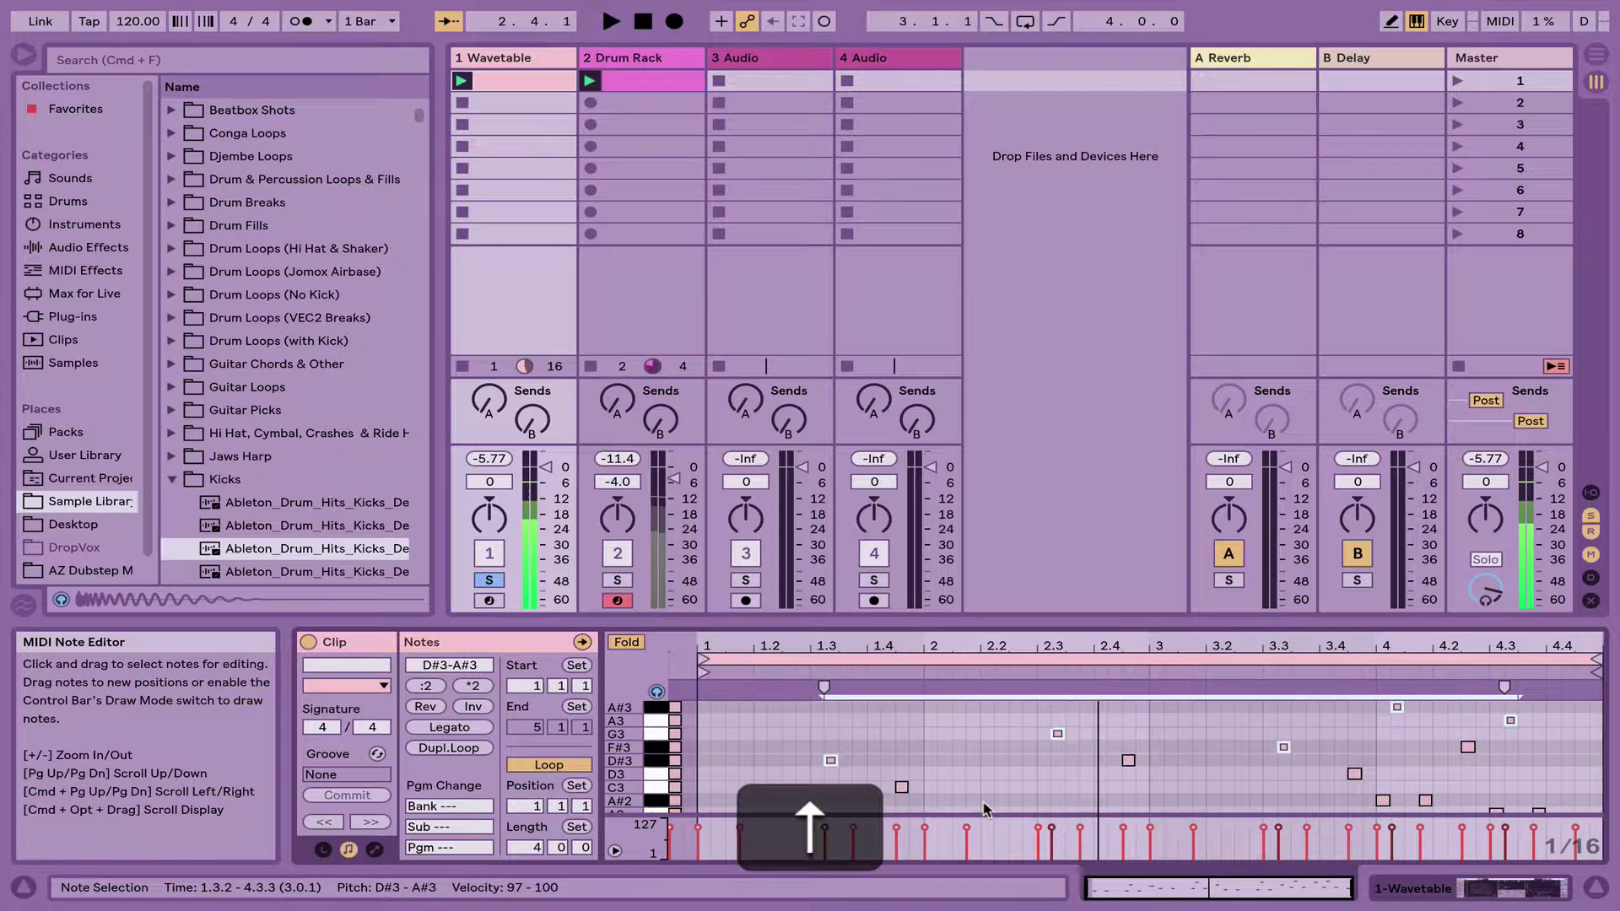
key(space)
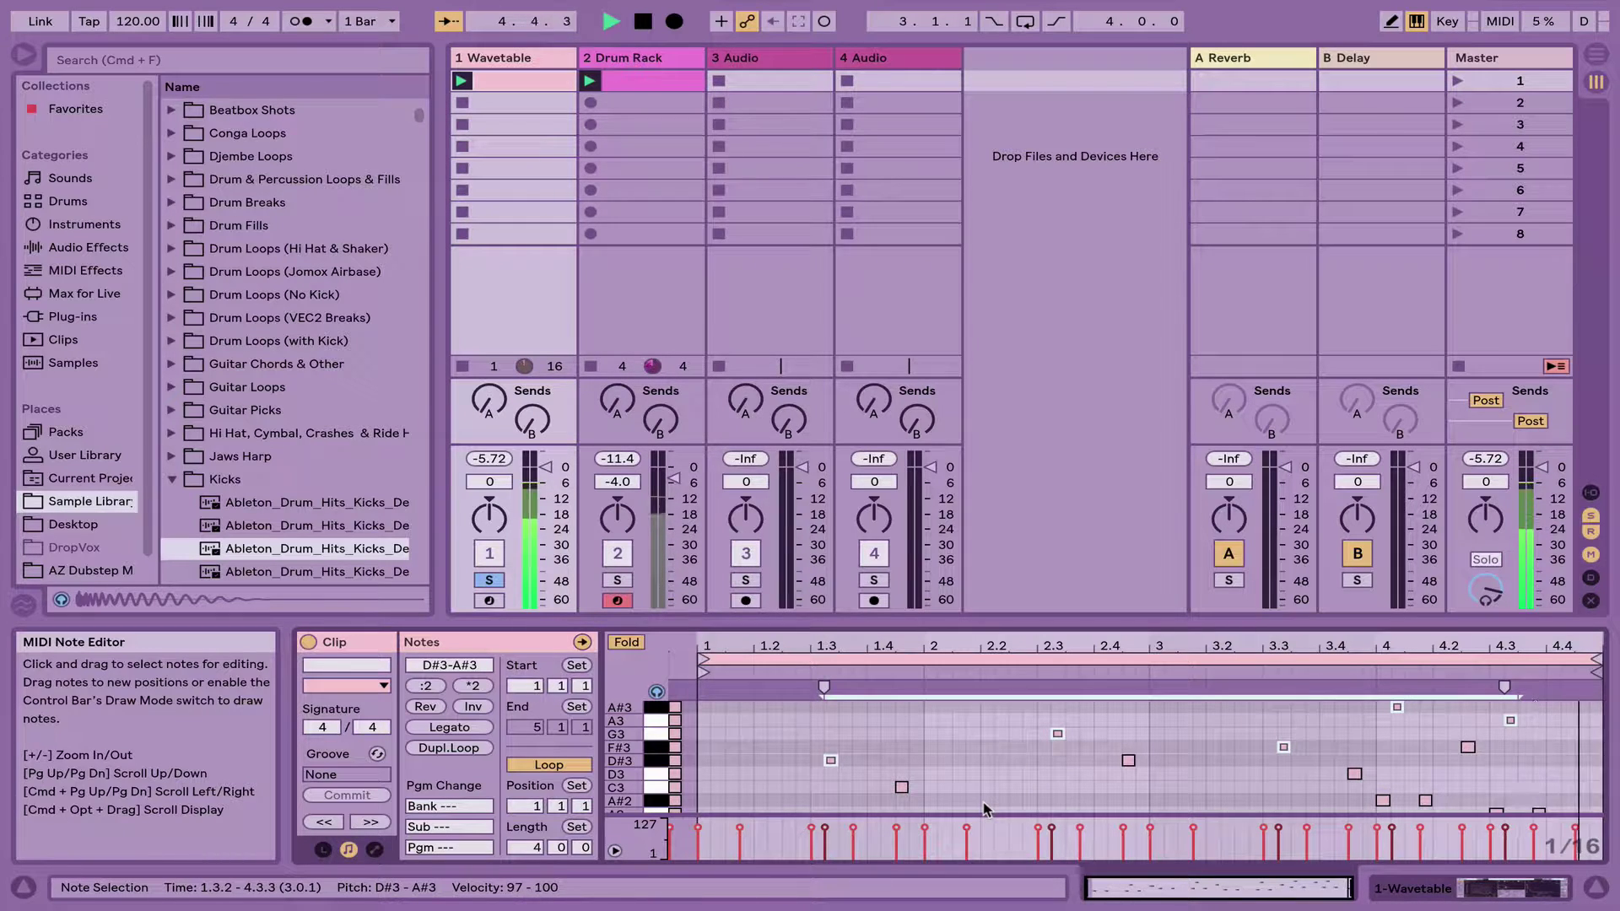
key(space)
Enlarge the note editor and slightly lengthen the five low notes before the octave-raised ones, at 1.3.1, 2.3.1, 3.3.1, 4.1.1 and 4.3.1, so they overlap
scroll(936, 801, down, 3)
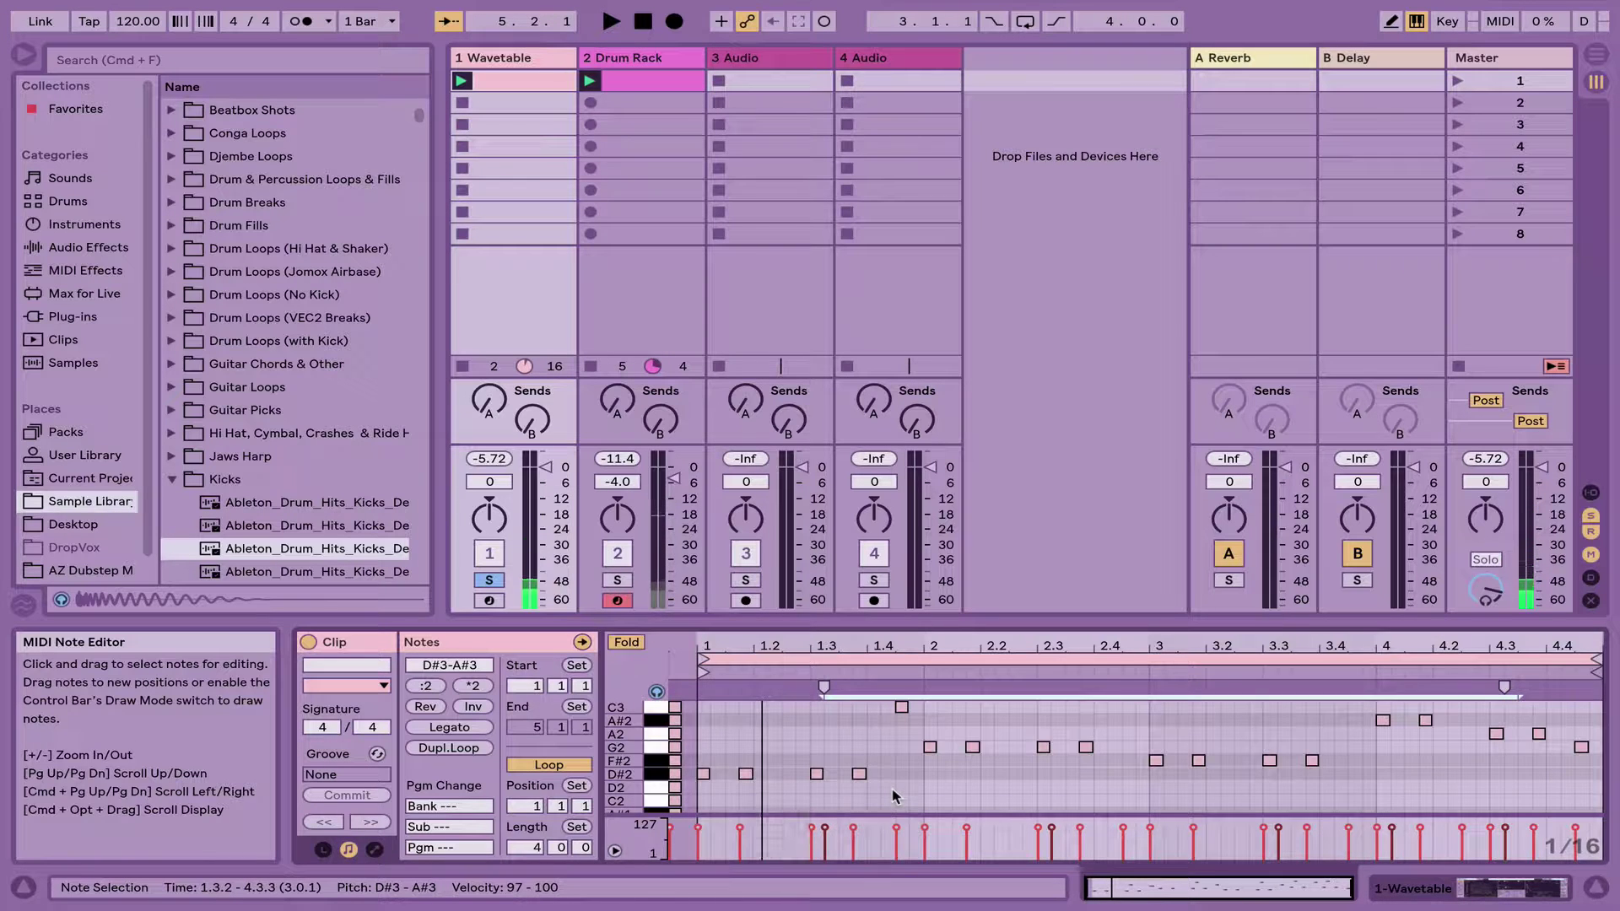
scroll(656, 785, up, 1)
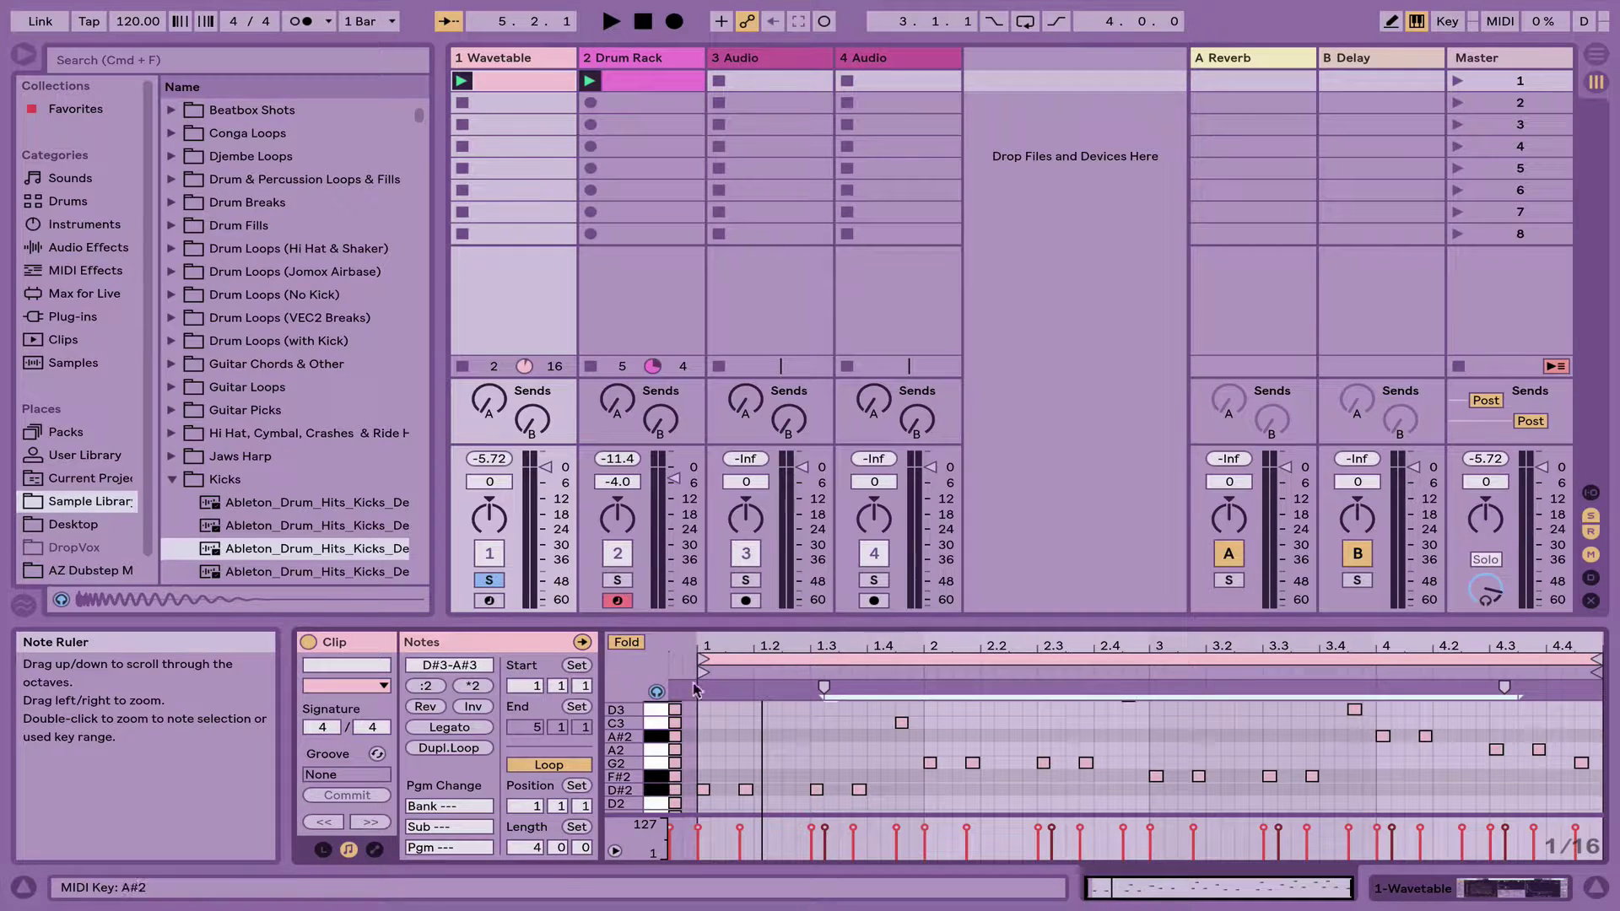
drag(744, 632, 742, 325)
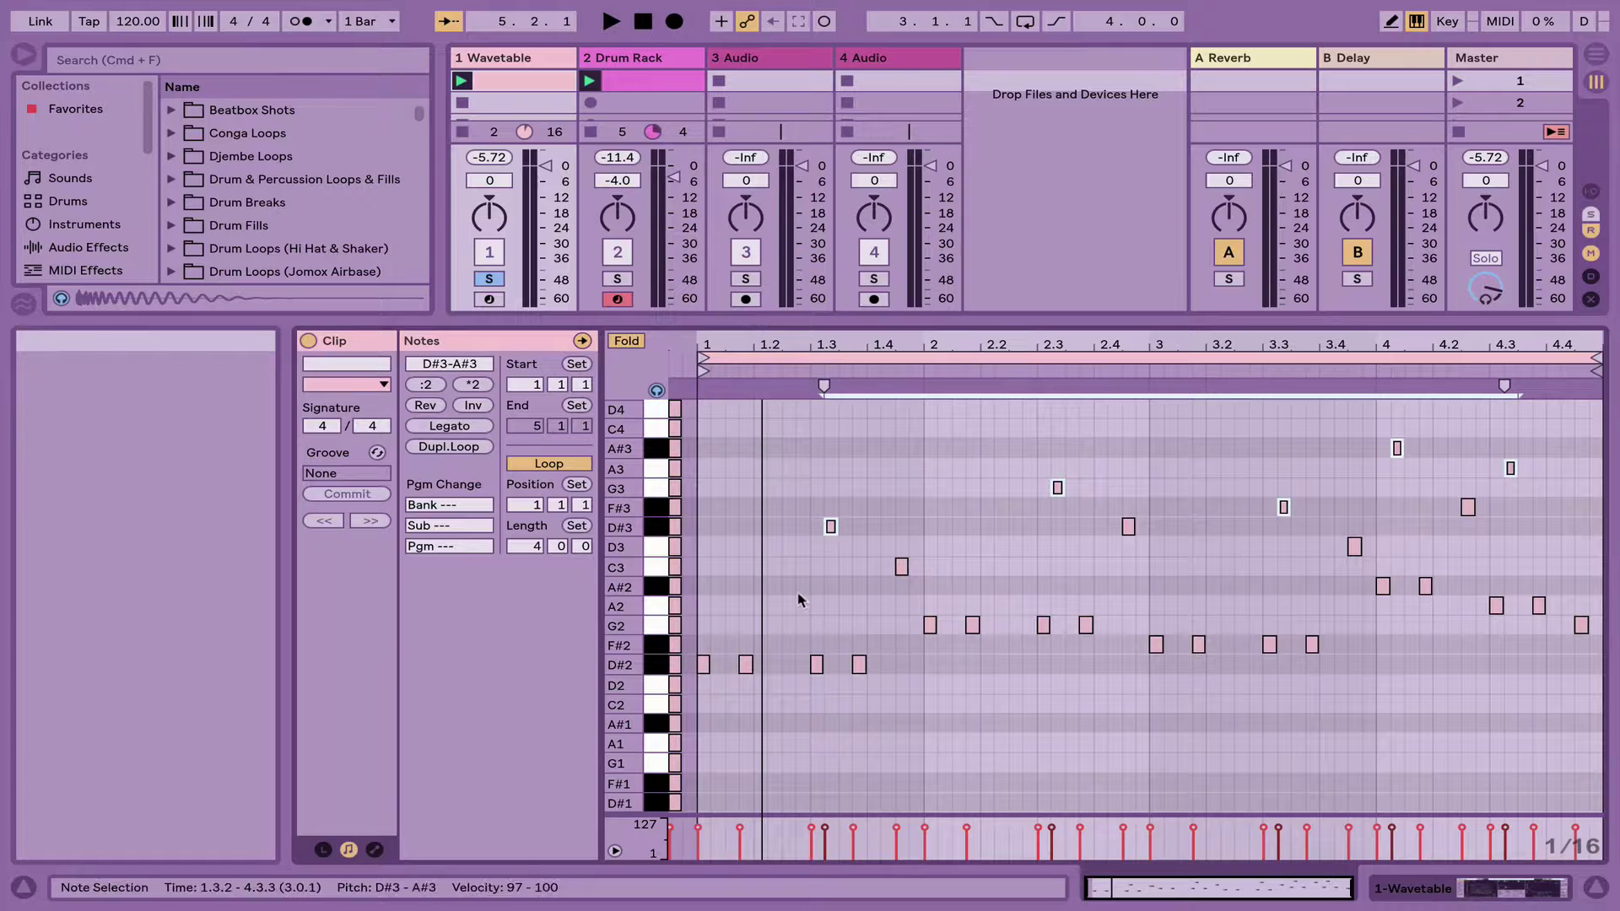
click(816, 664)
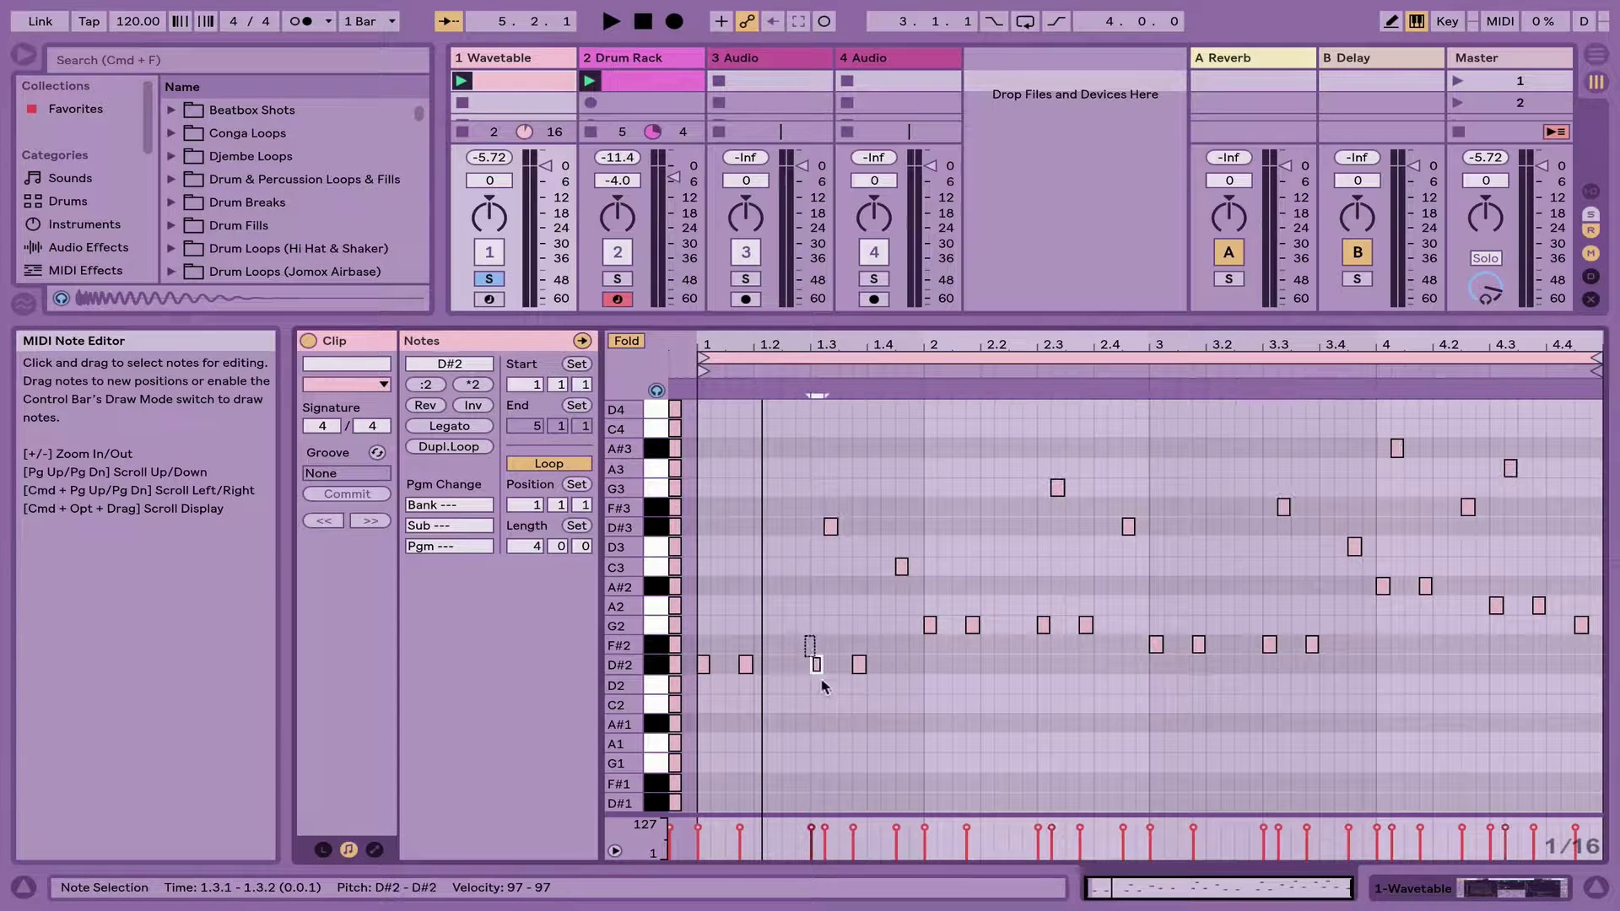
shift+click(1044, 625)
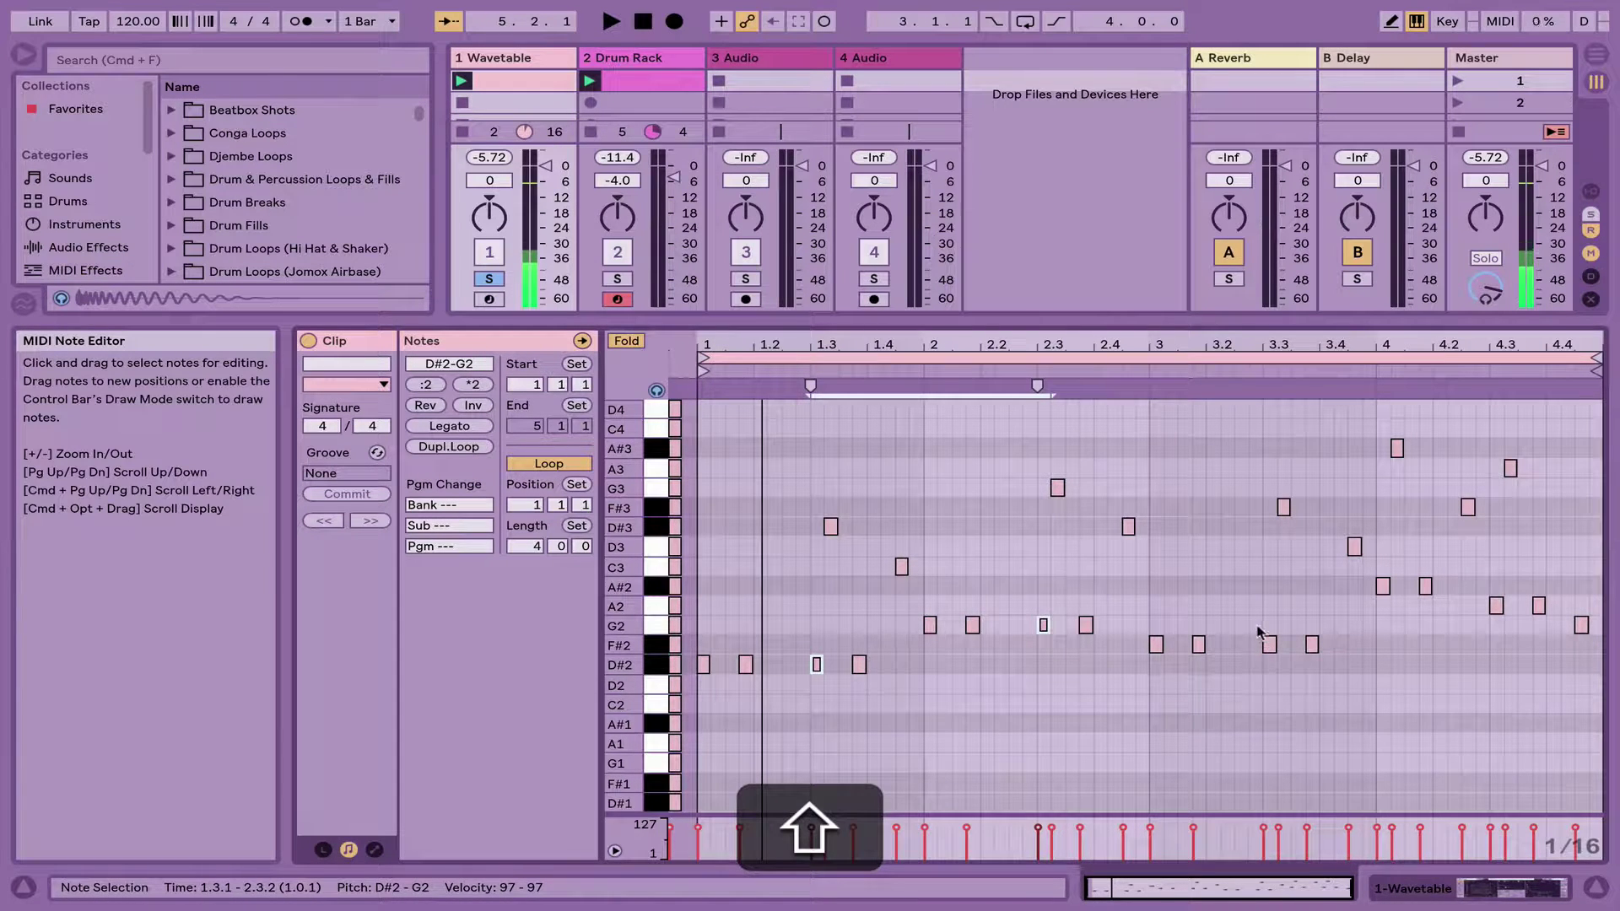
shift+click(1269, 645)
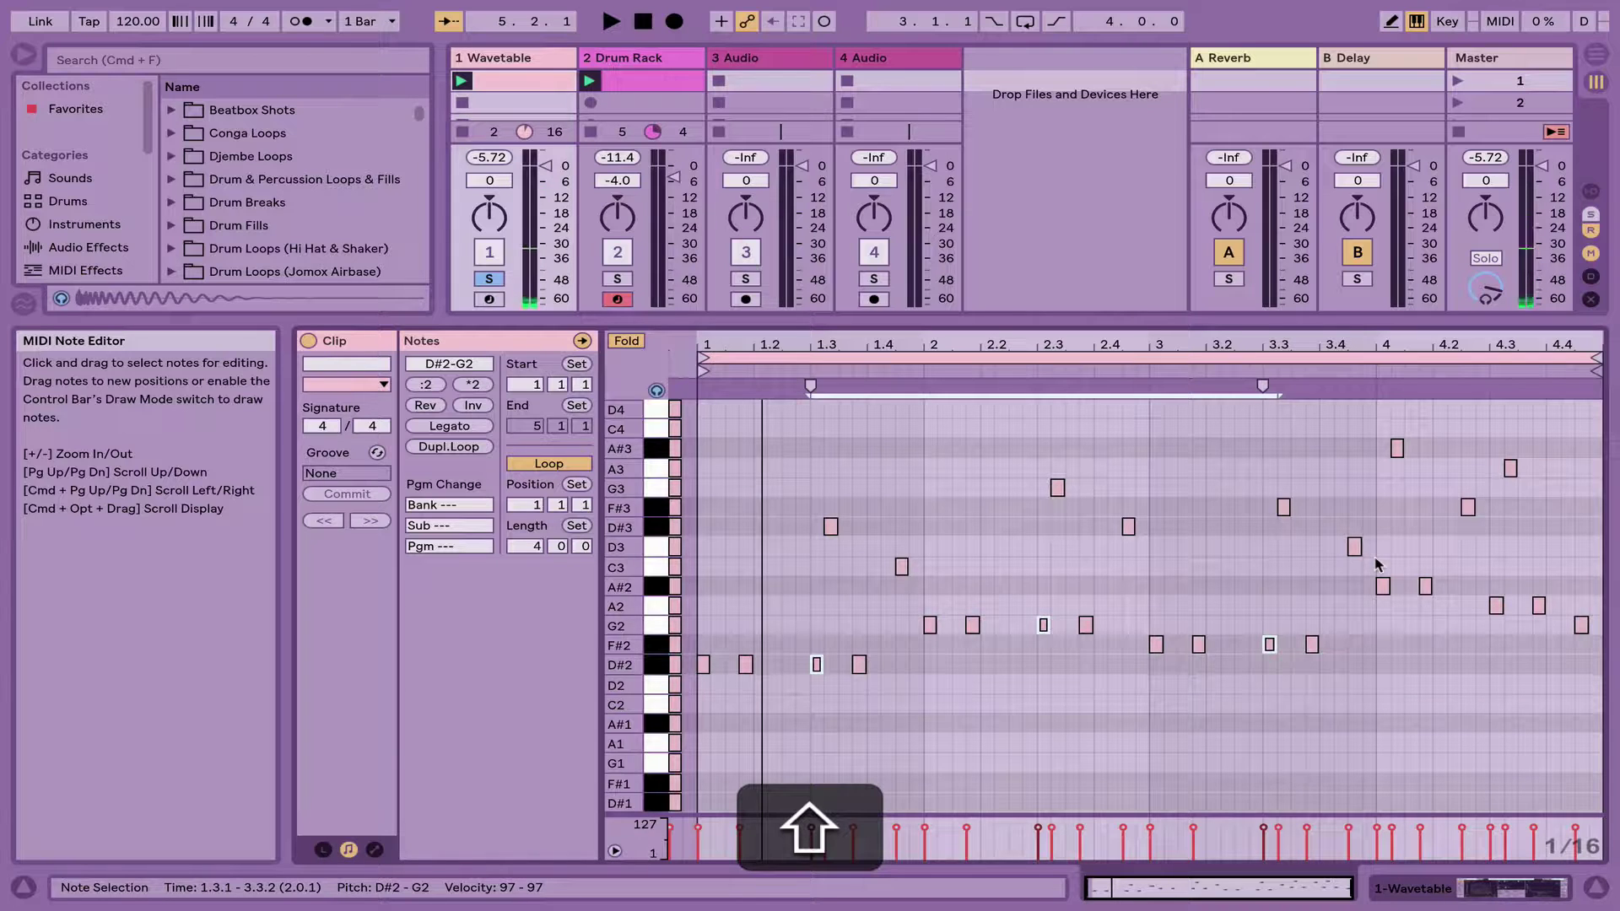
shift+click(1383, 586)
shift+click(1496, 605)
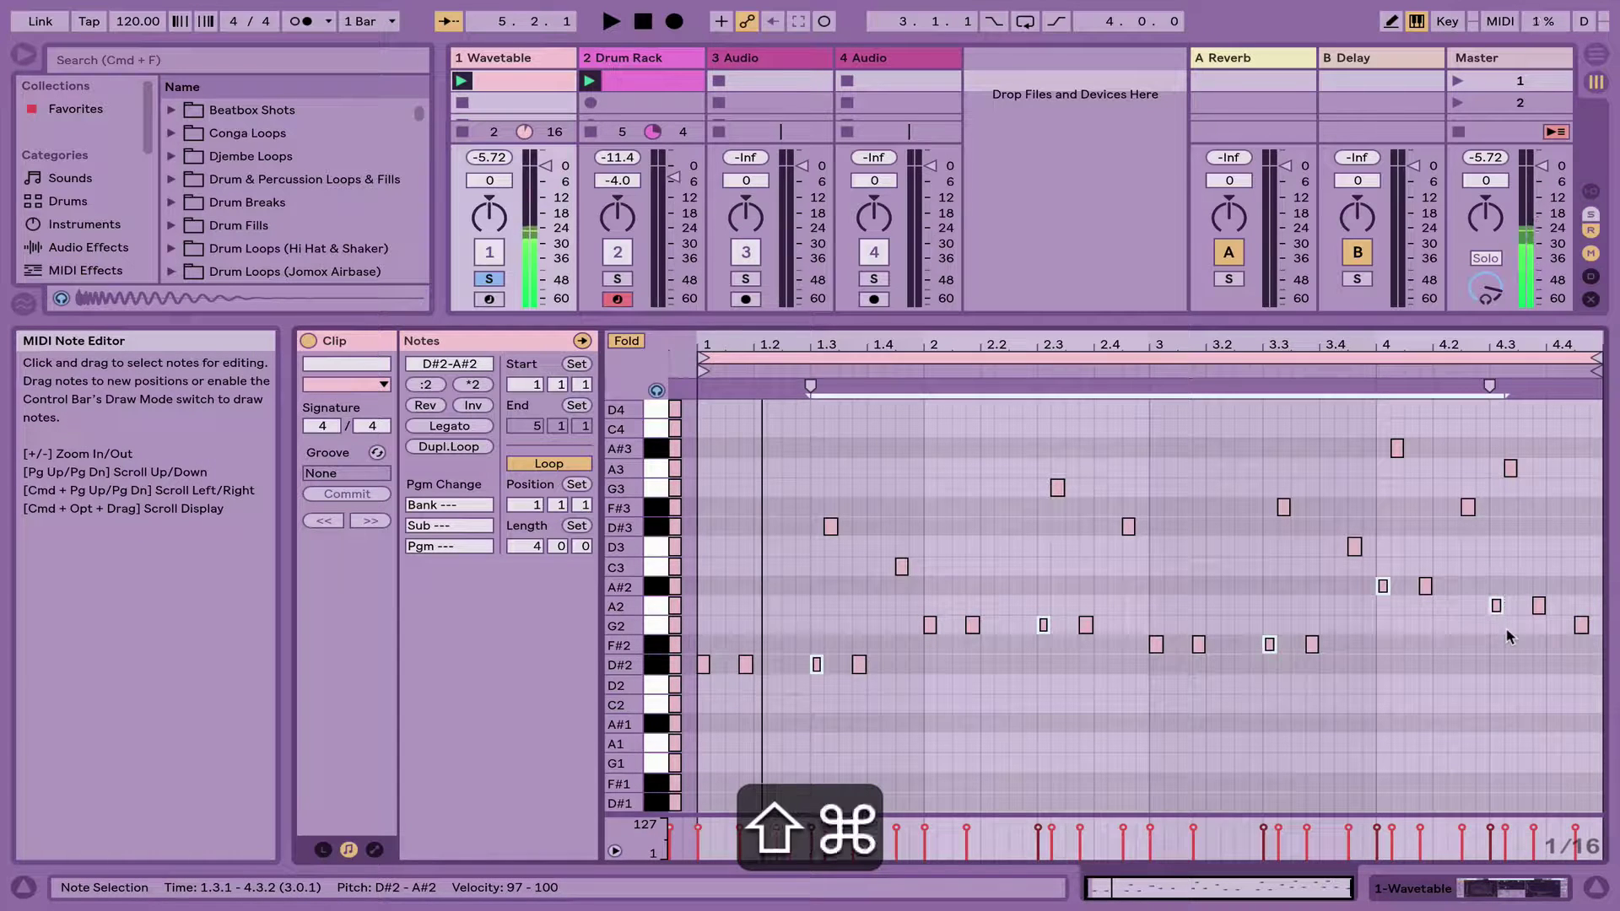
key(super+shift+Right)
Set Wavetable's Glide to 80 ms and listen to the slides while viewing the bass clip's notes
key(shift+Tab)
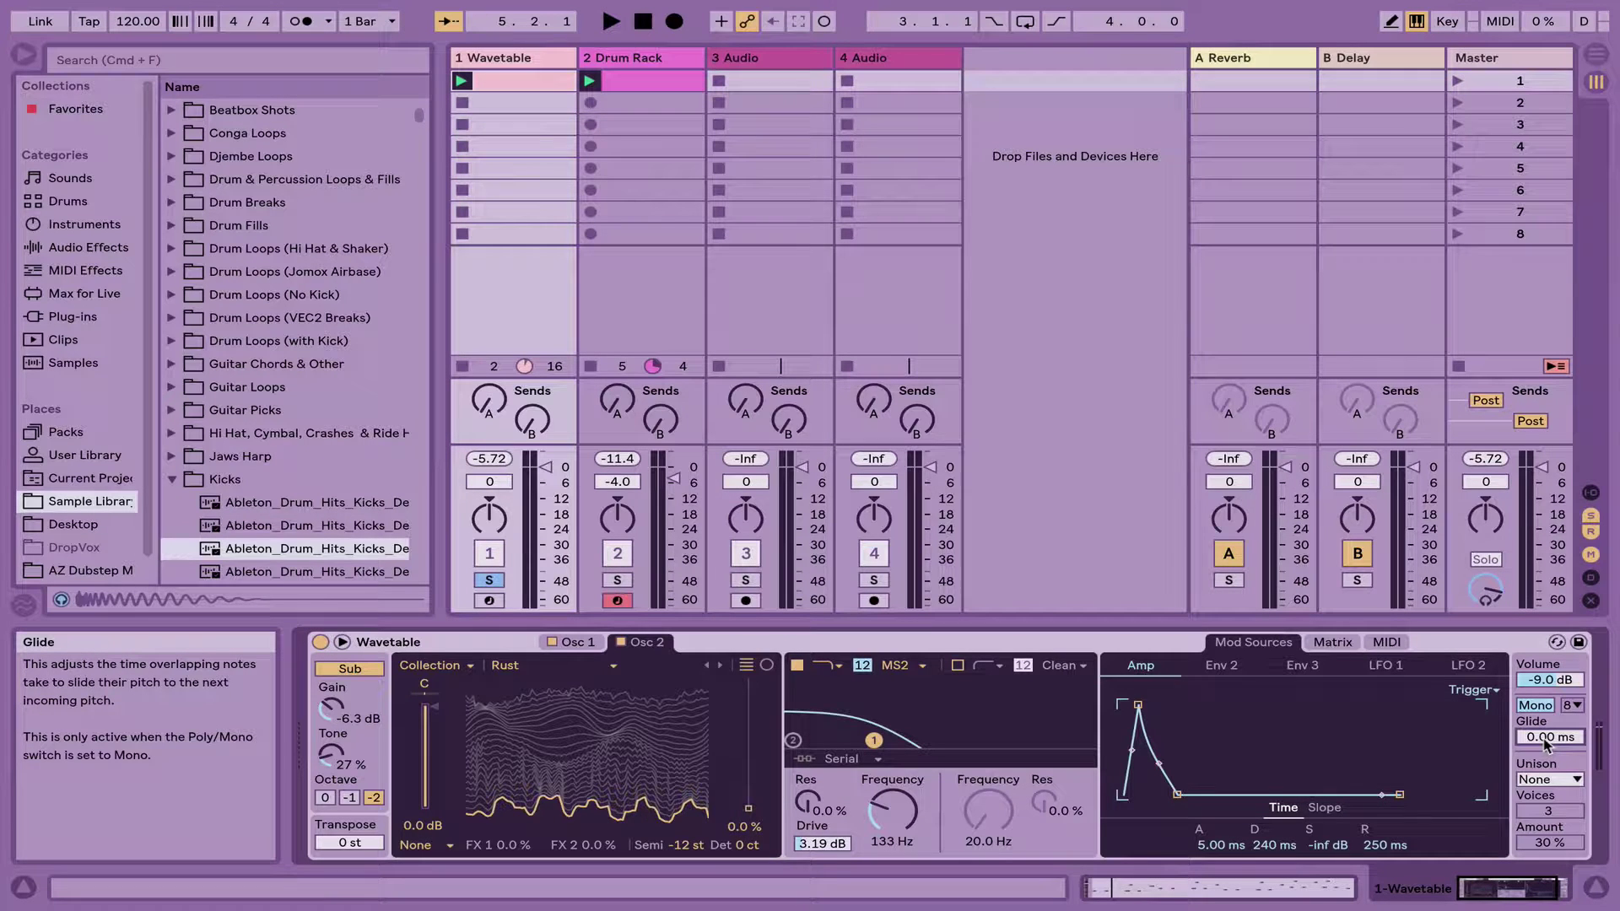
text(80)
key(Return)
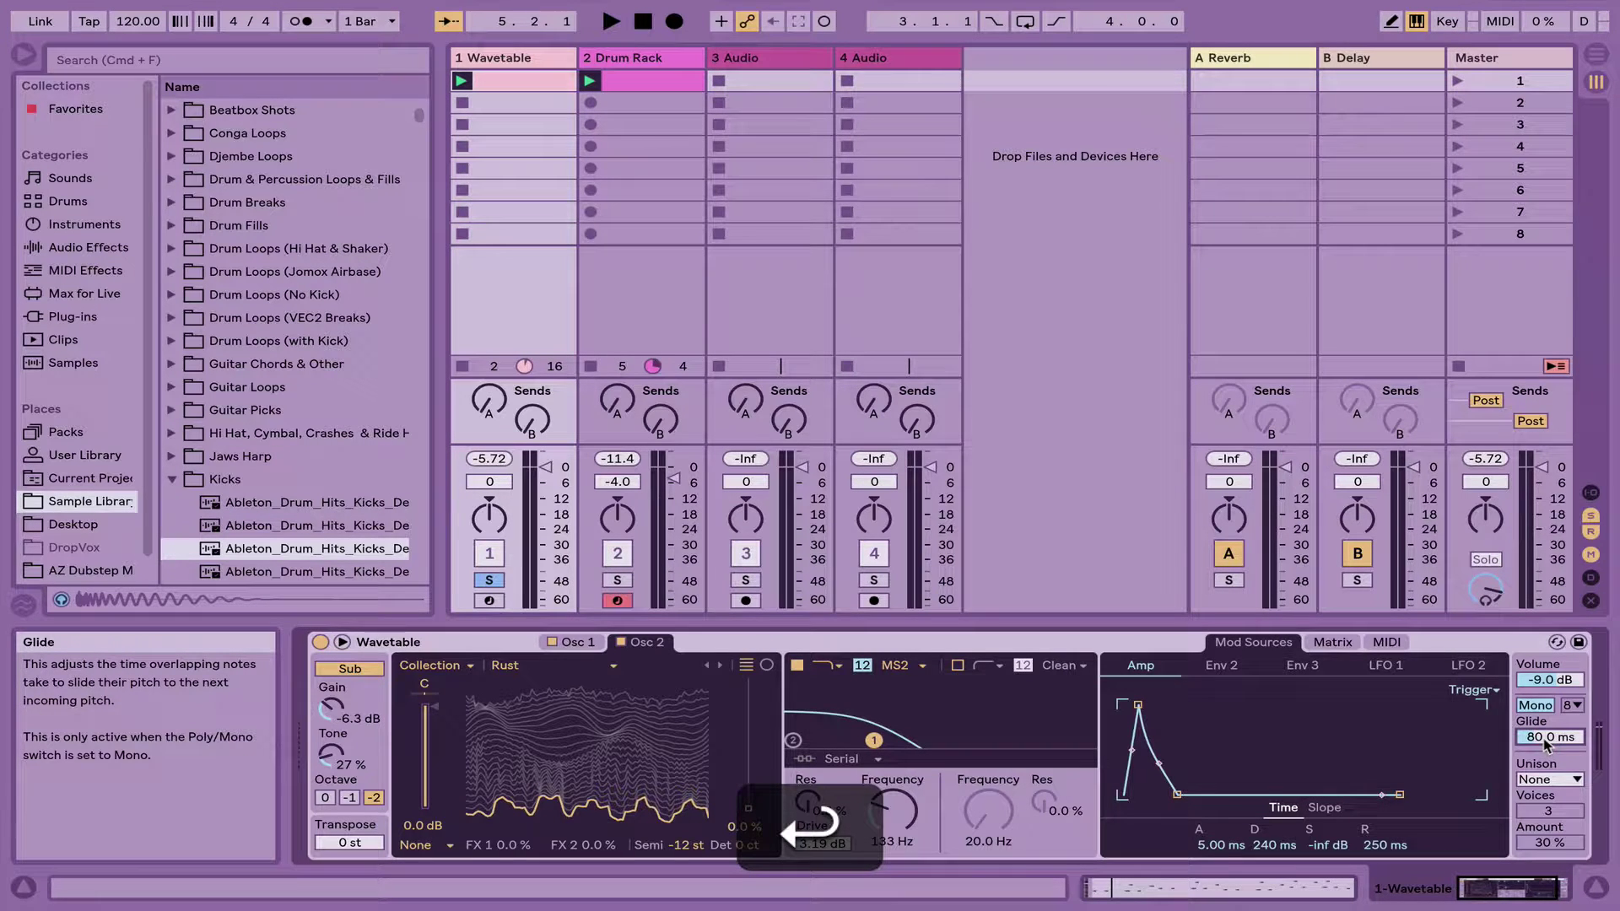
key(space)
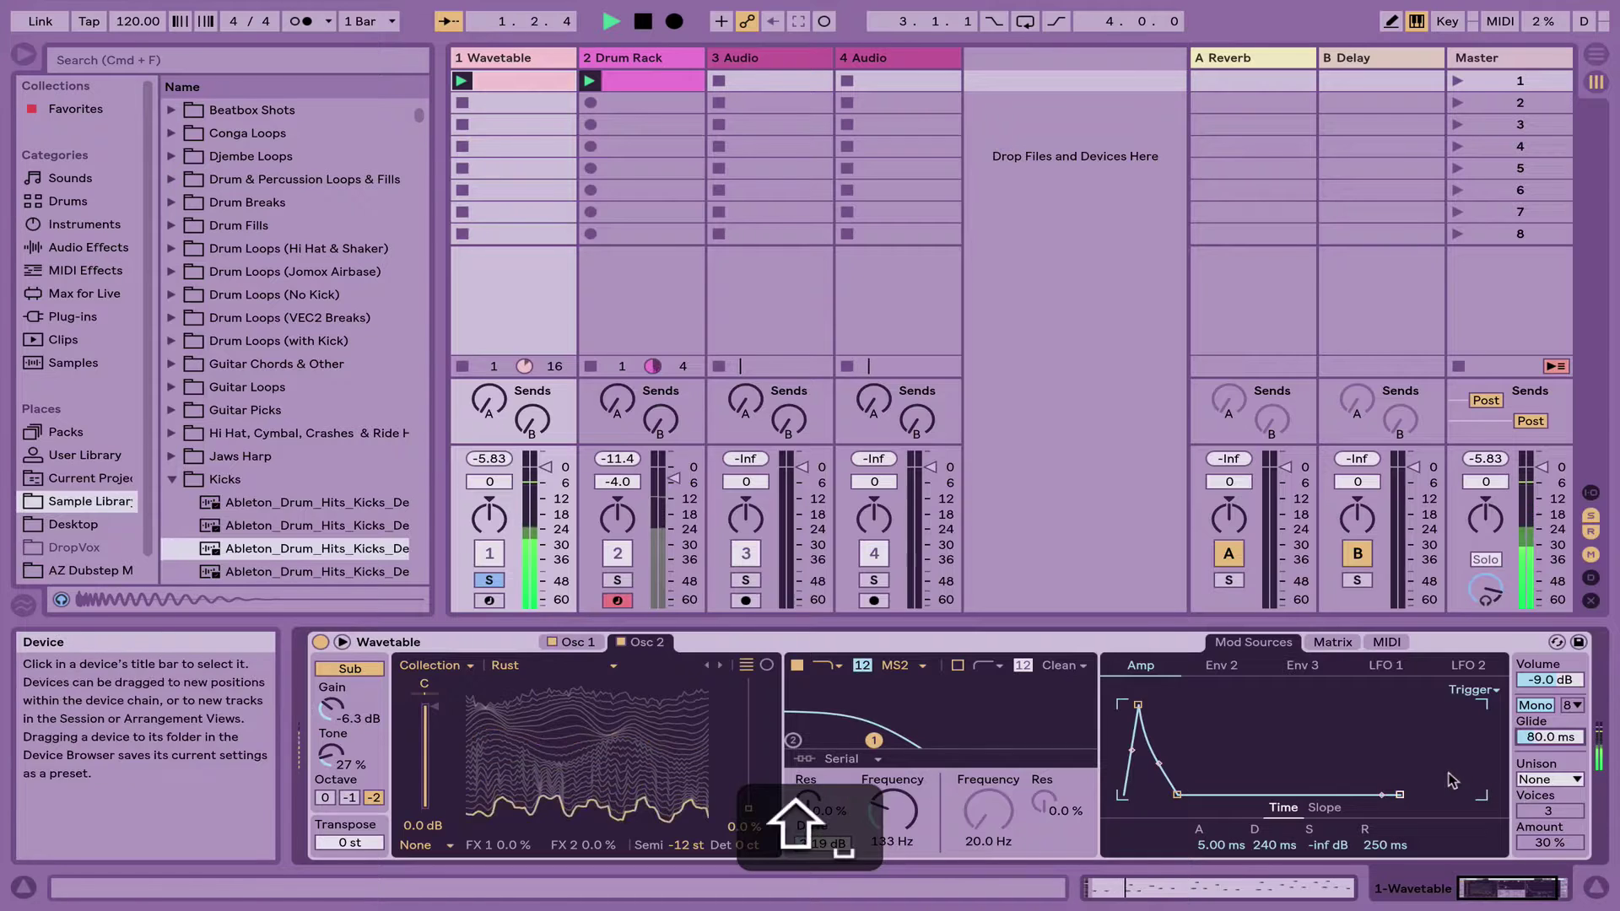
key(shift+Tab)
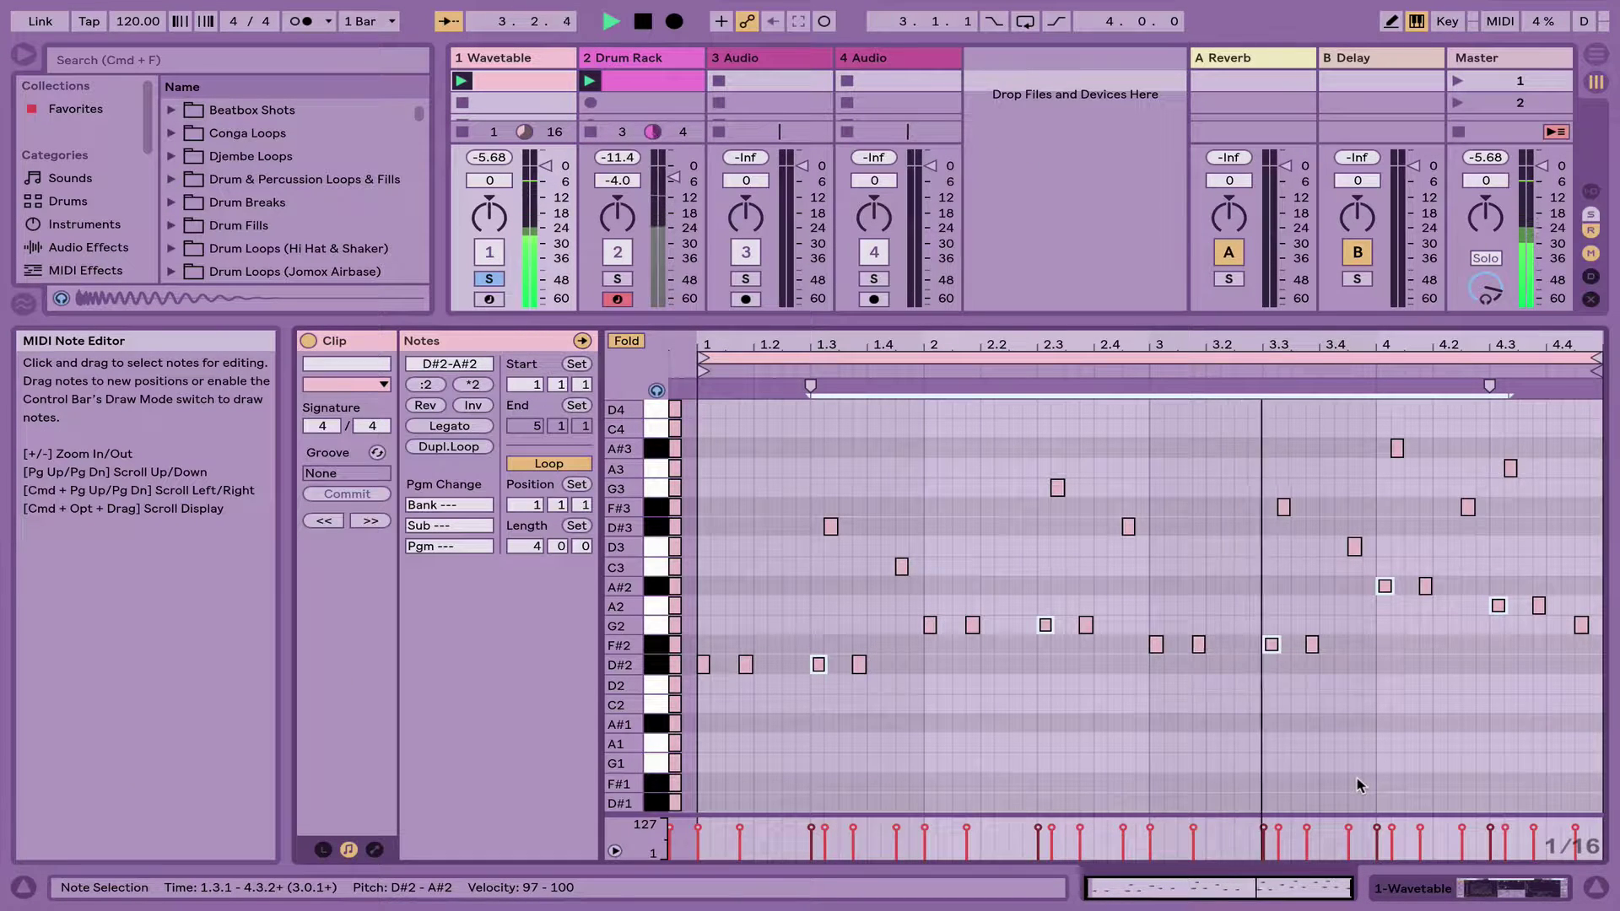
key(shift)
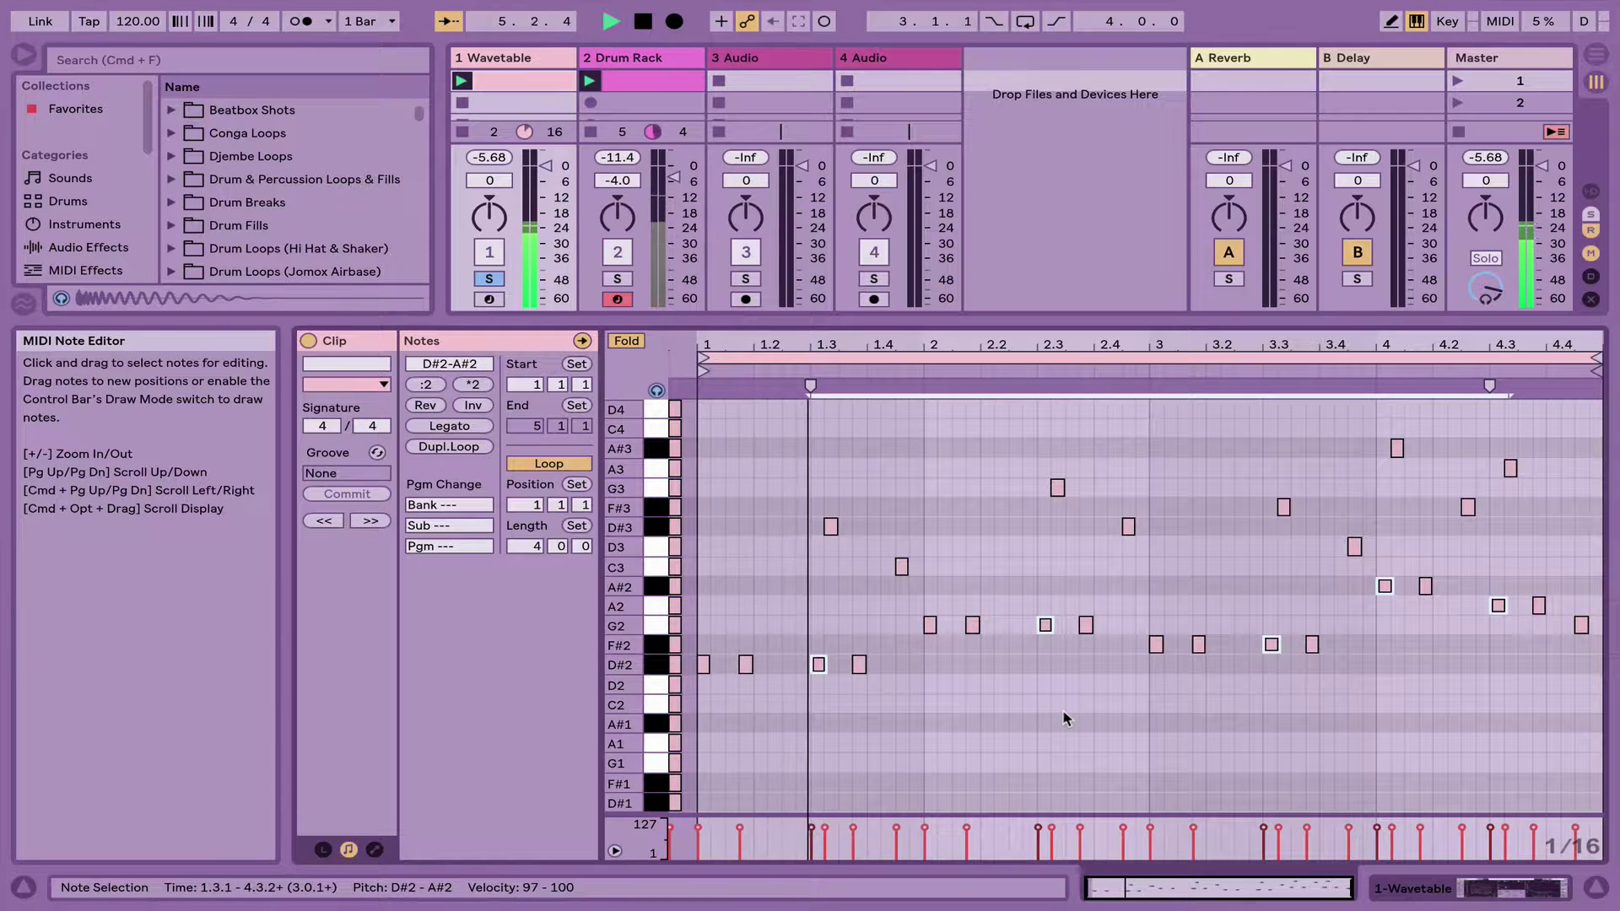
Try an Amp envelope sustain of -6 dB, set the release to 80 ms, and settle the sustain at -12 dB during playback
key(shift+Tab)
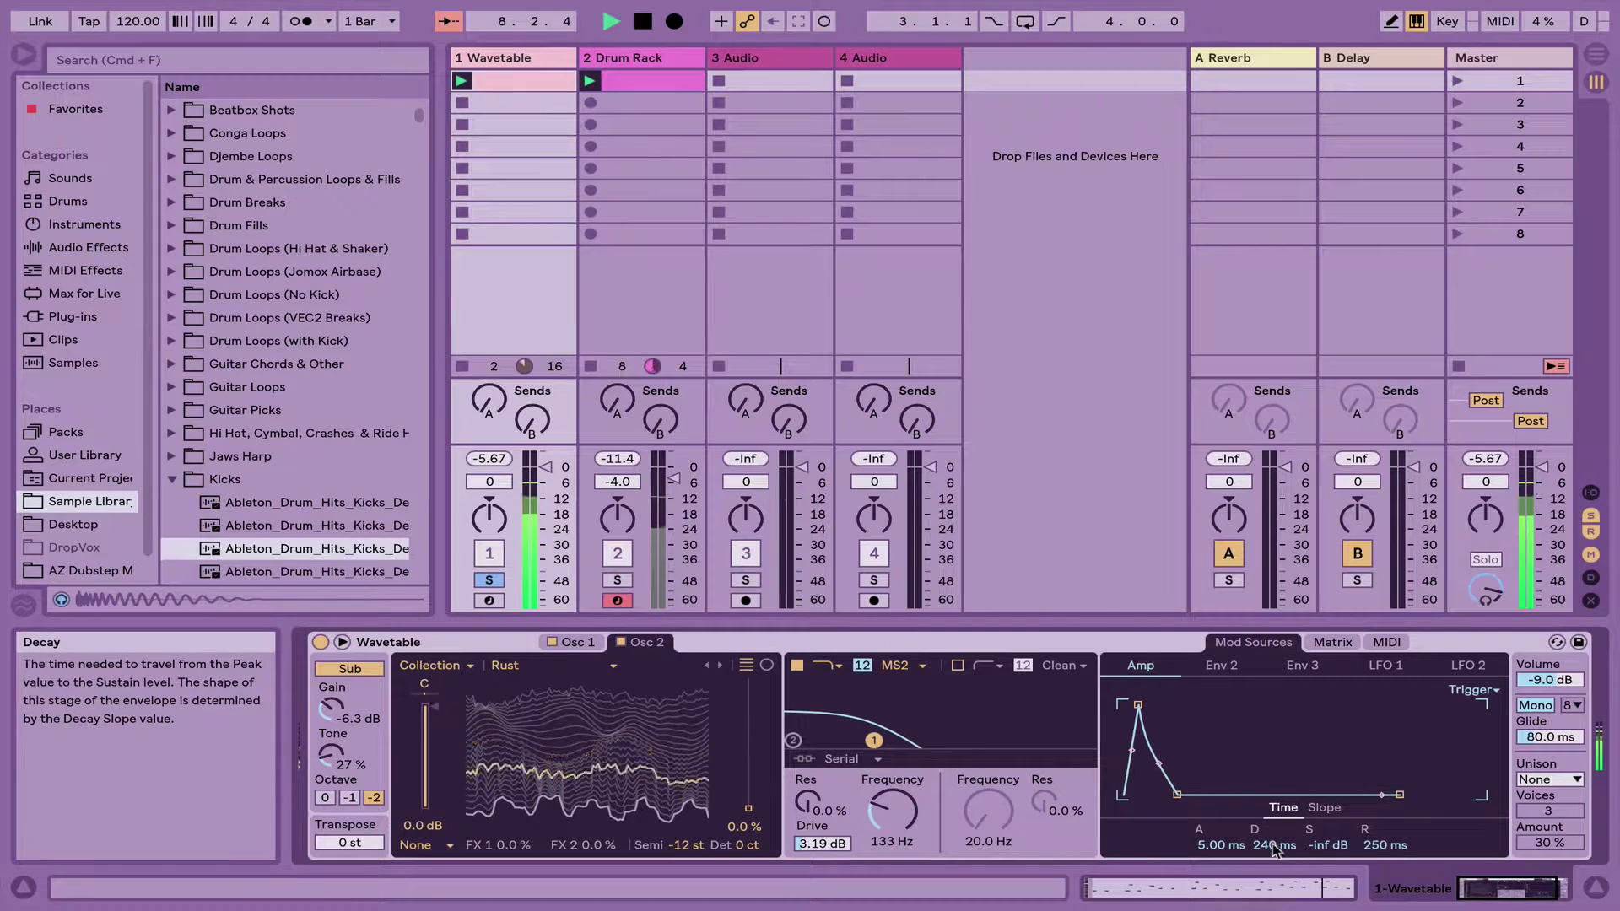
text(-6)
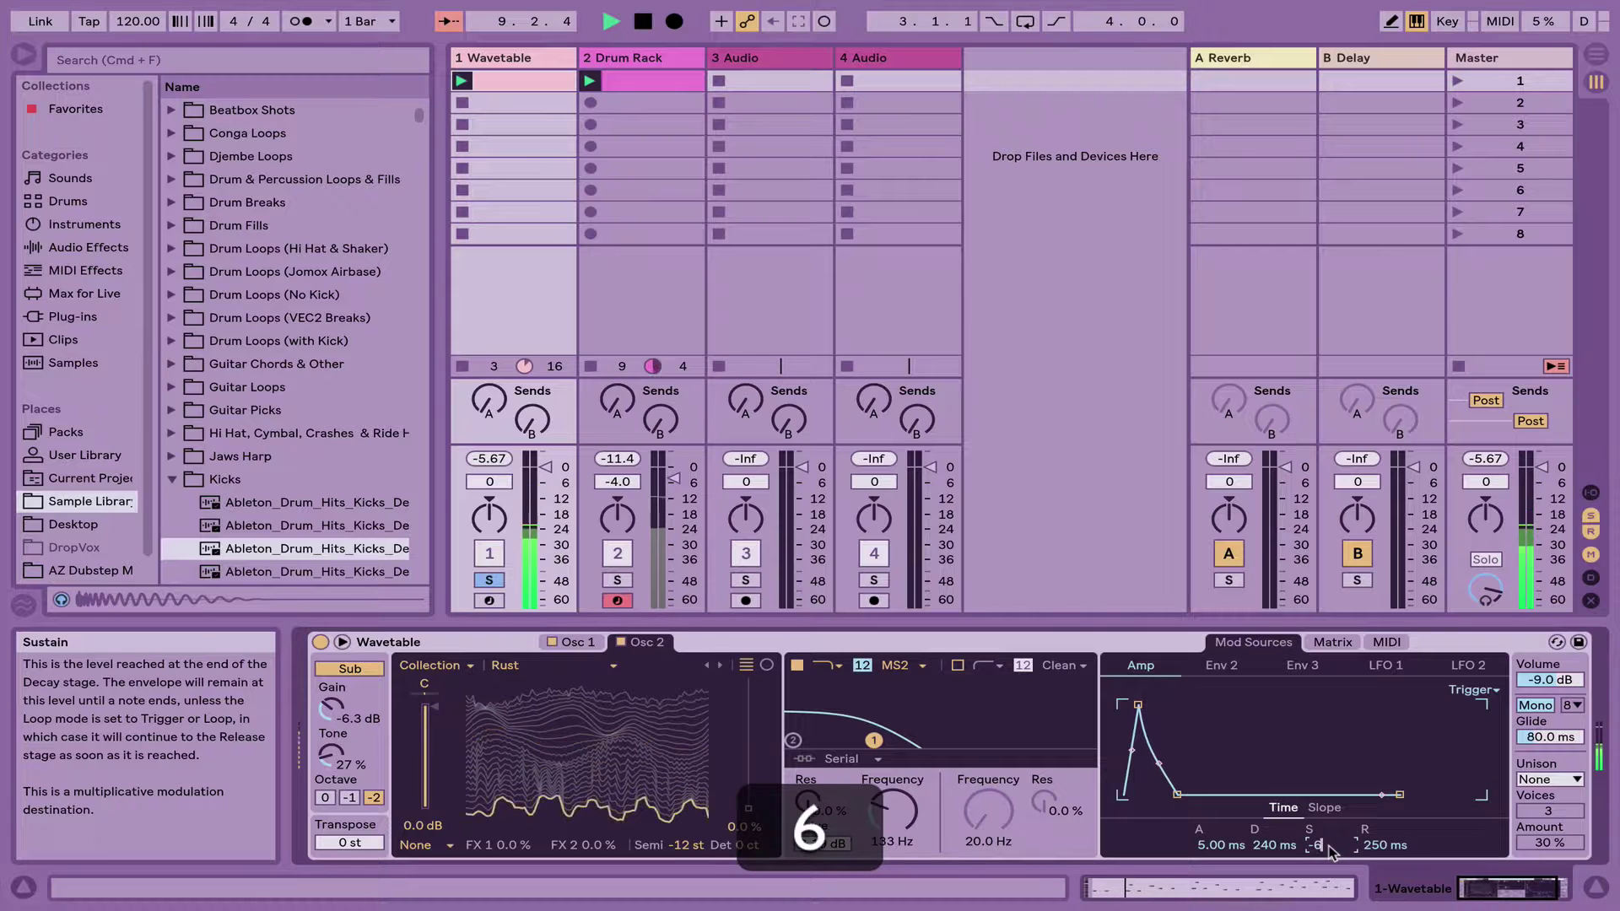
key(Return)
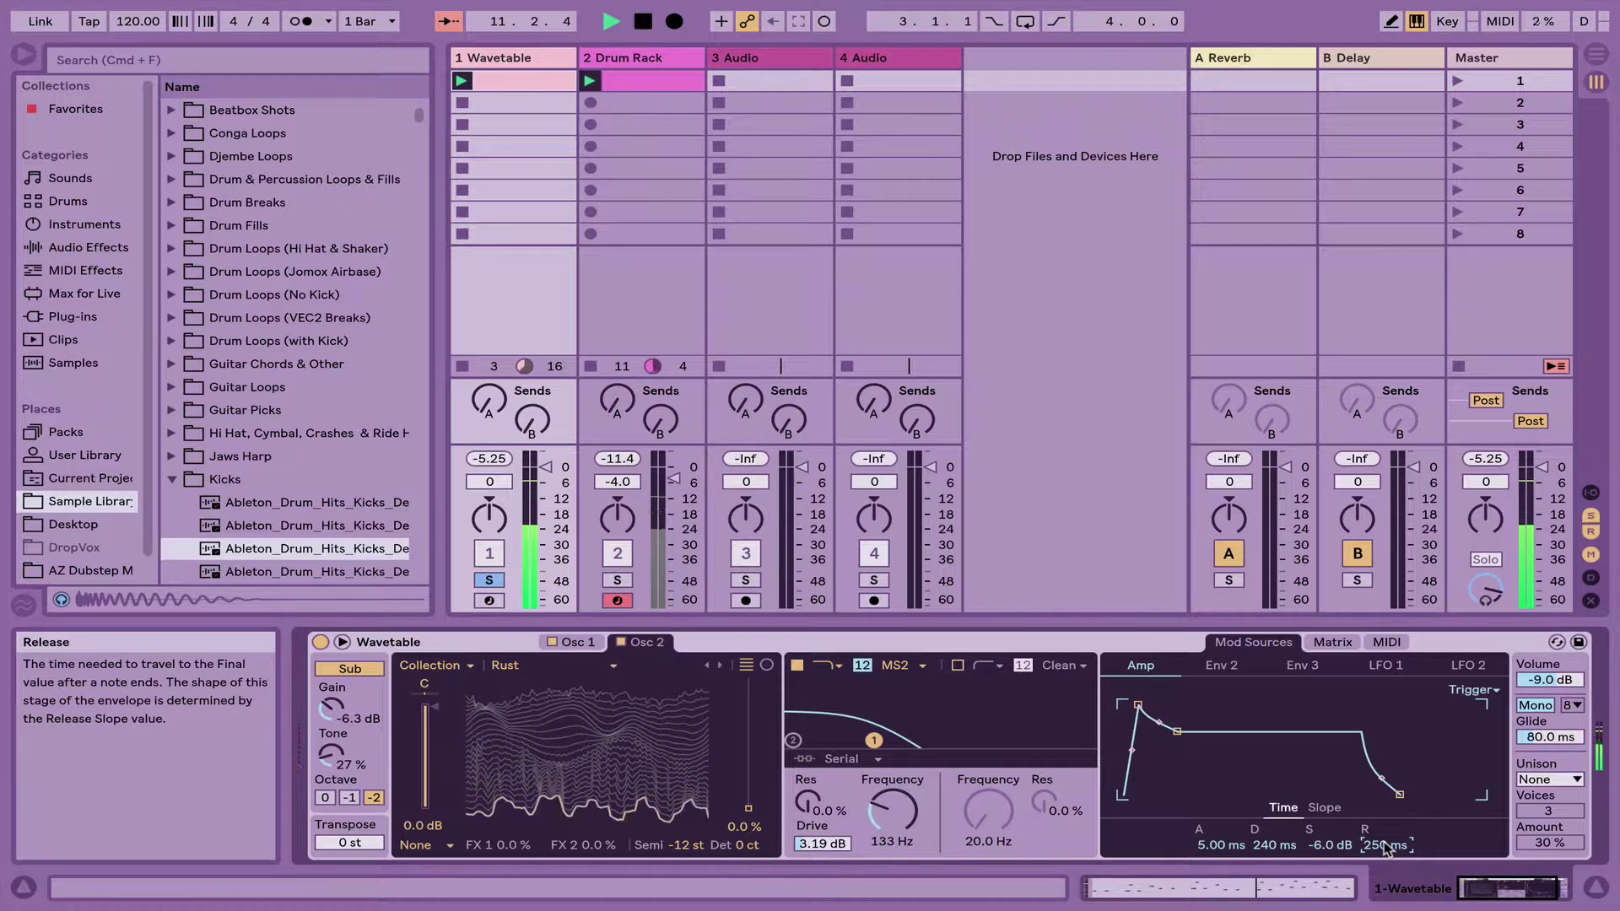
text(80)
key(Return)
click(1330, 846)
text(-12)
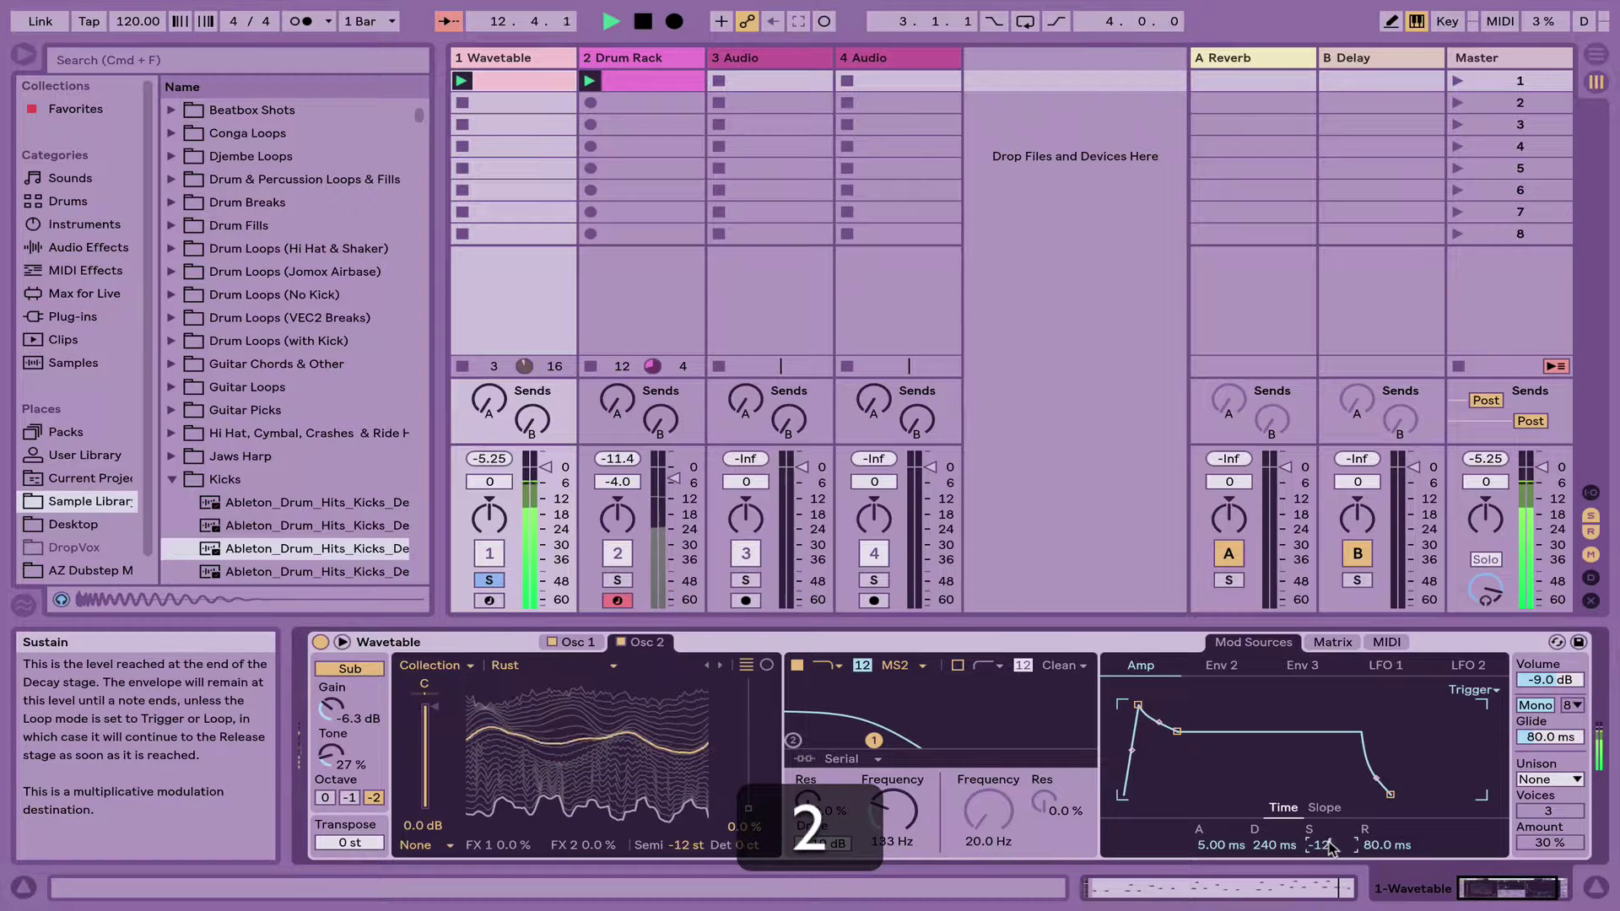
key(Return)
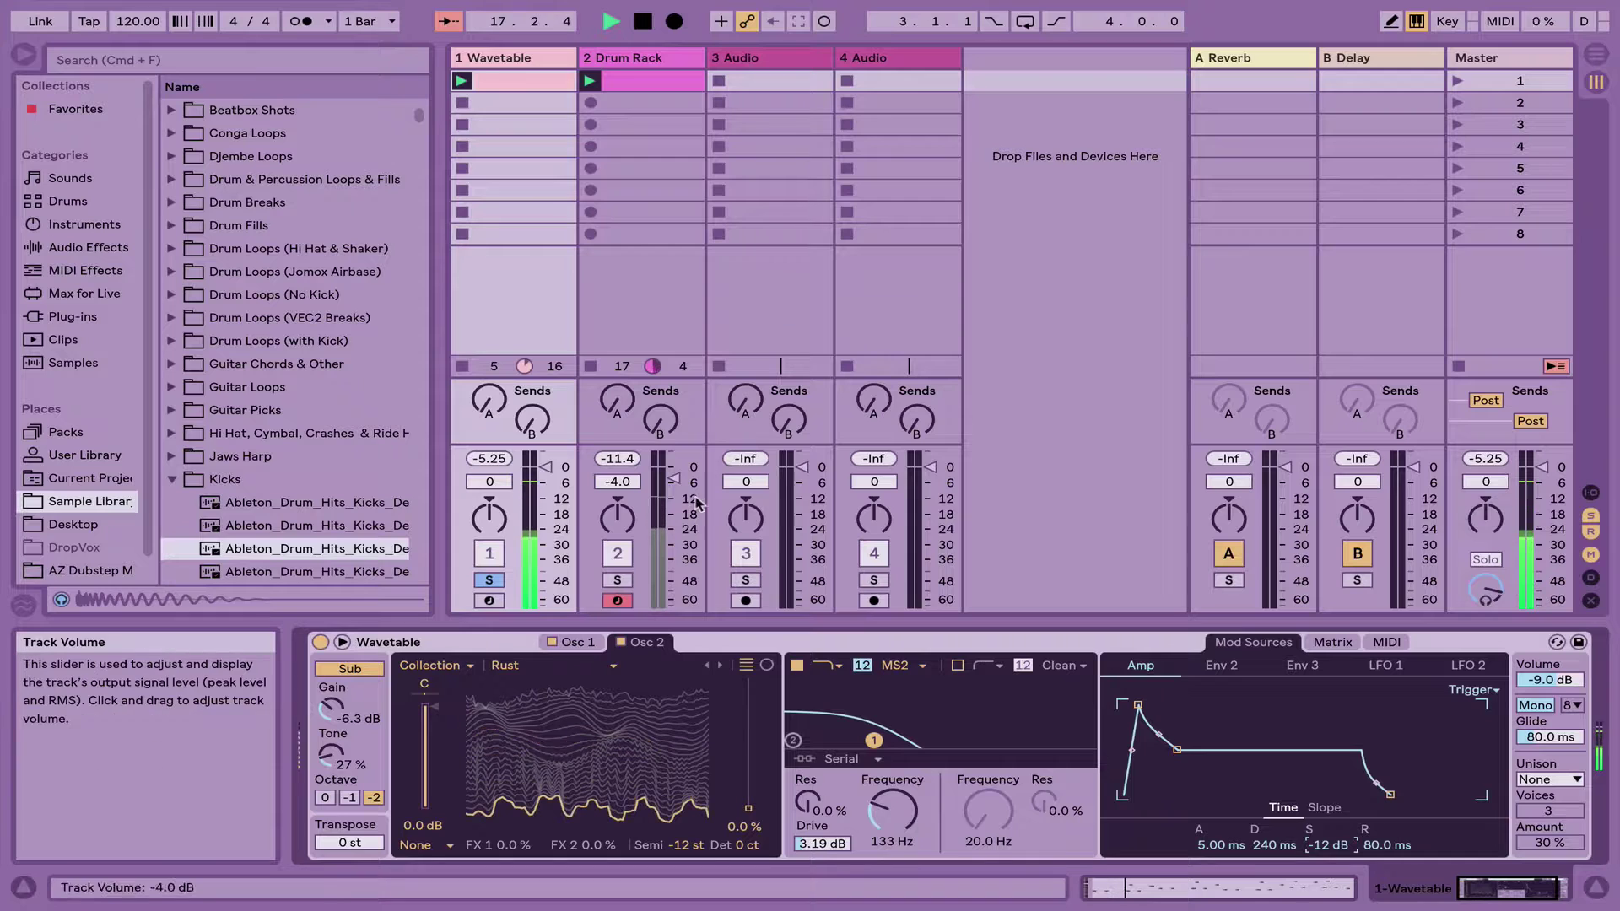
Unsolo the Wavetable track and play the bass together with the kick from the start
key(space)
click(490, 581)
key(space)
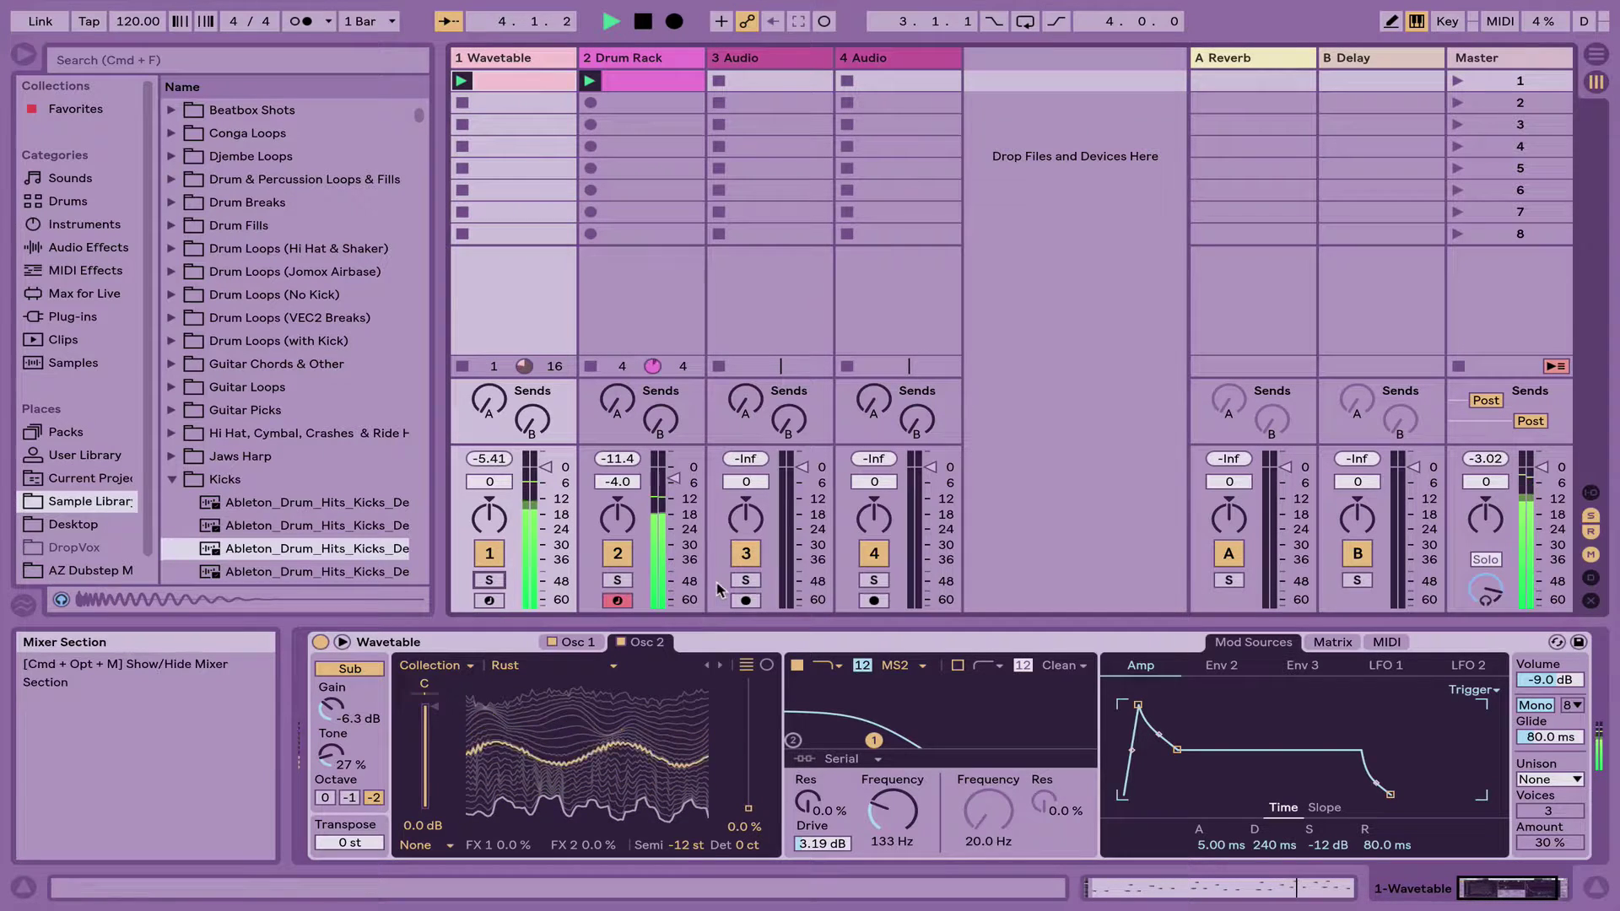
Set both the Wavetable and Drum Rack track volumes to -2.0 dB while the loop plays
click(508, 483)
key(Down)
key(Up)
key(Up)
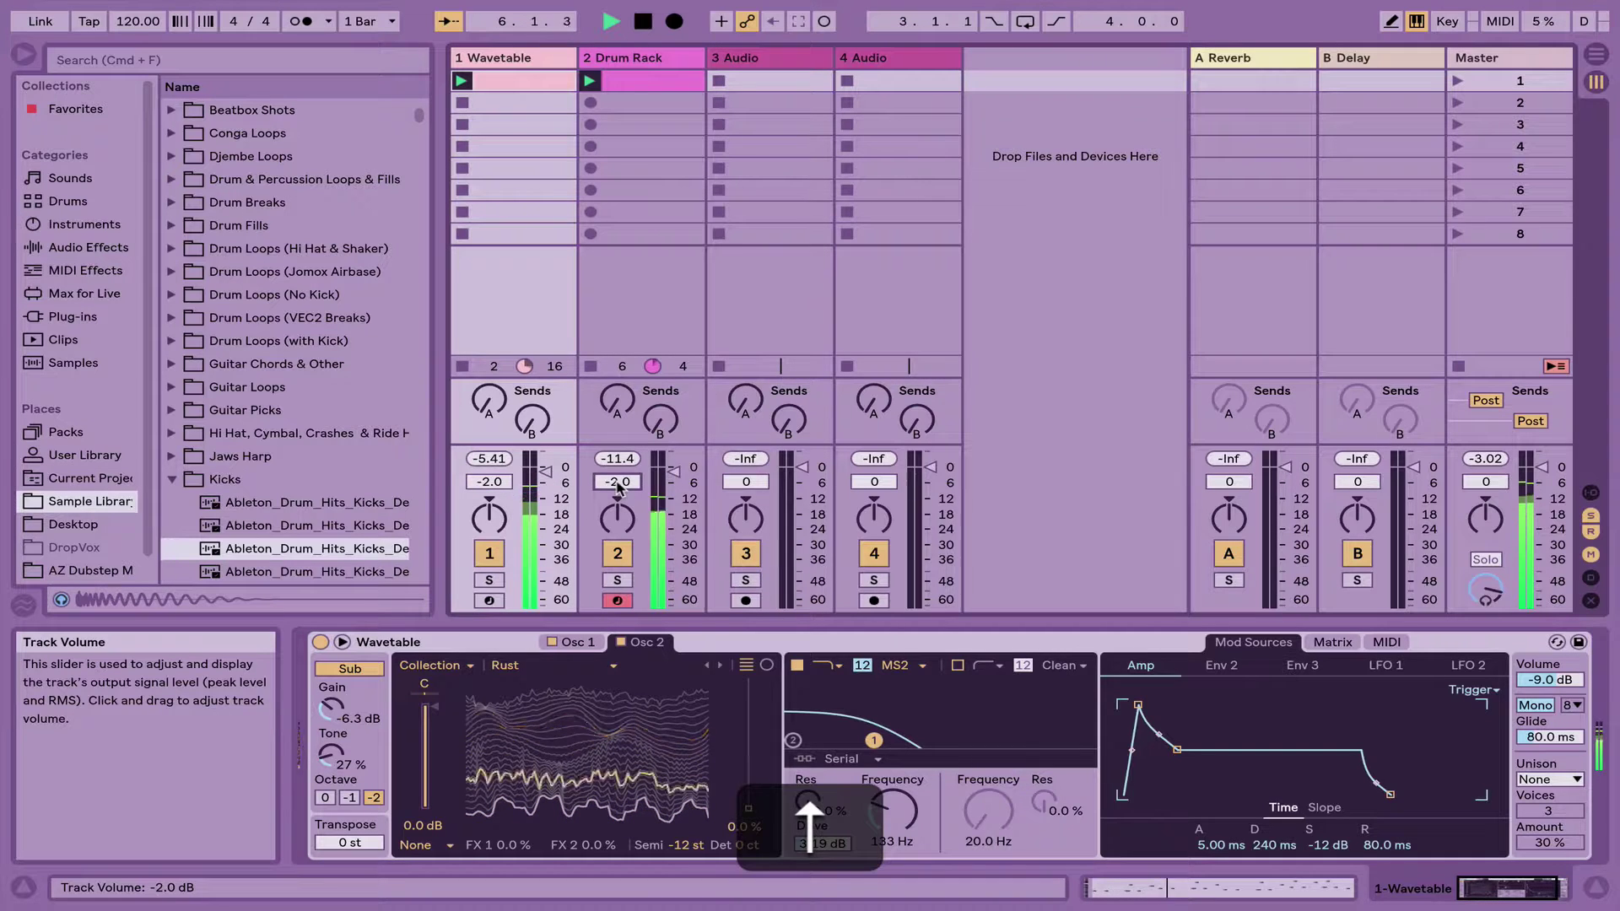
key(Down)
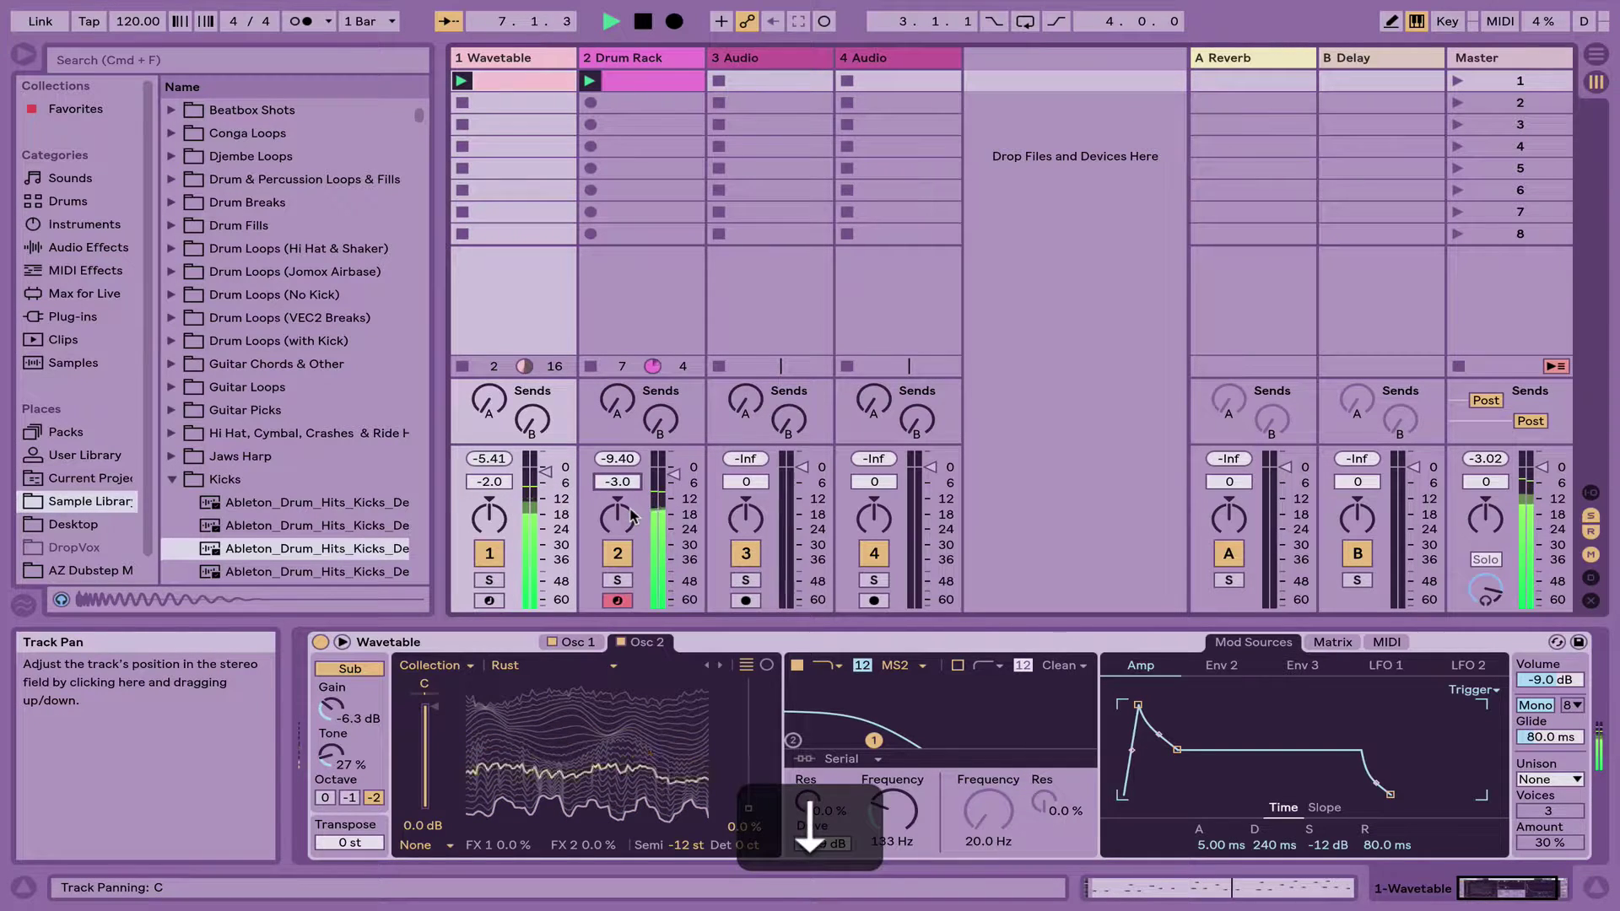
key(Up)
Search the browser for "compres" and add the Compressor effect after Wavetable on the bass track
key(super+f)
text(compres)
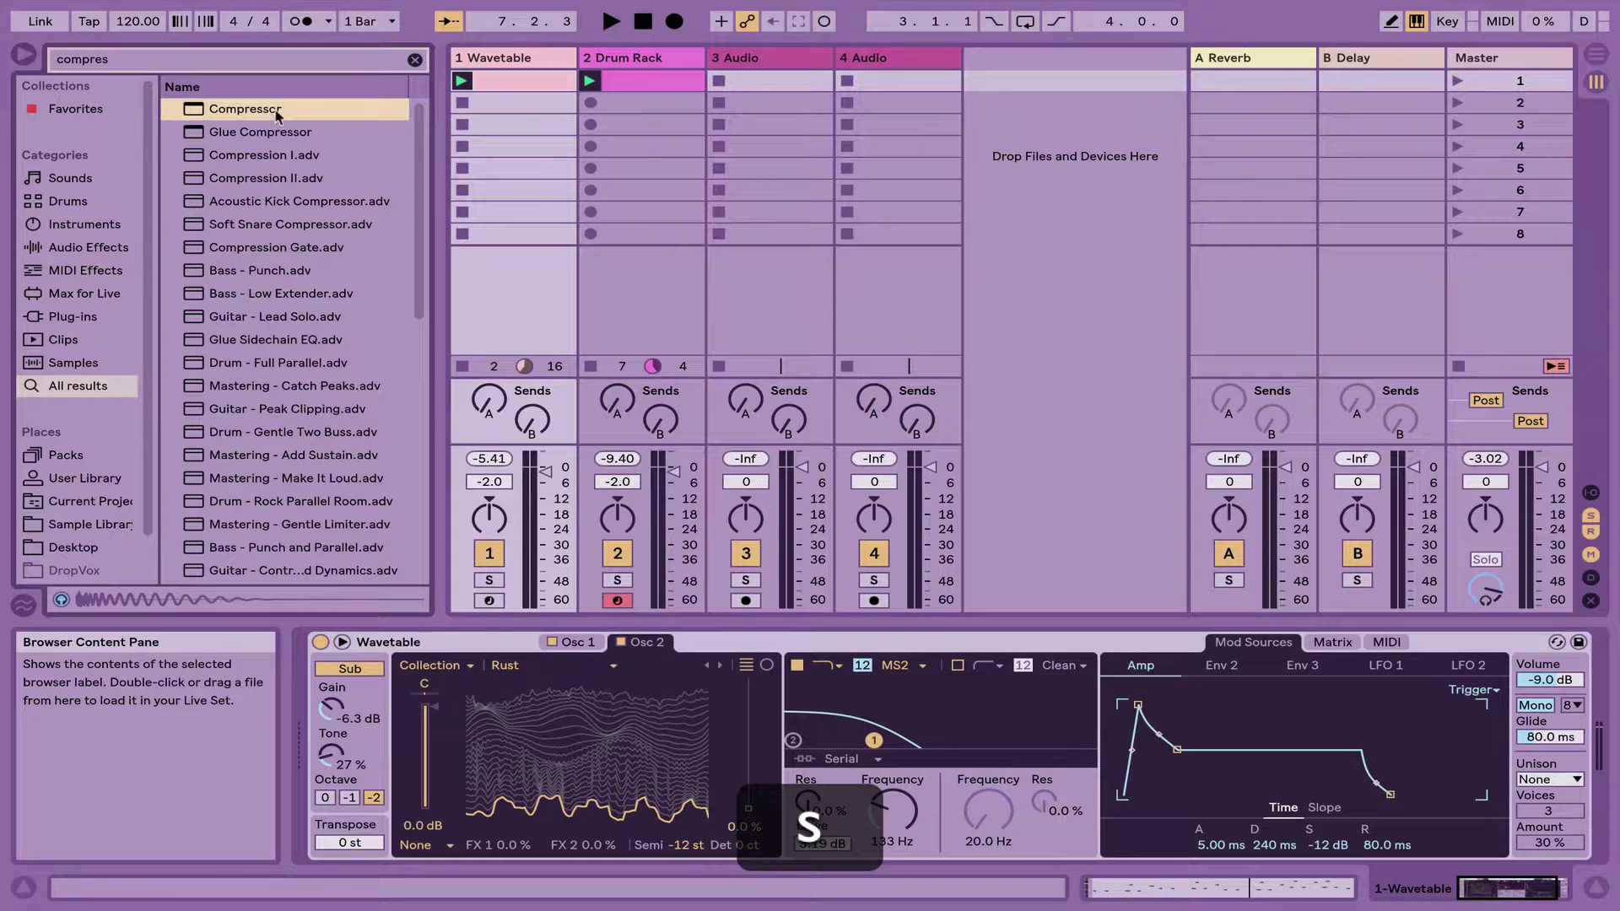
drag(277, 116, 506, 132)
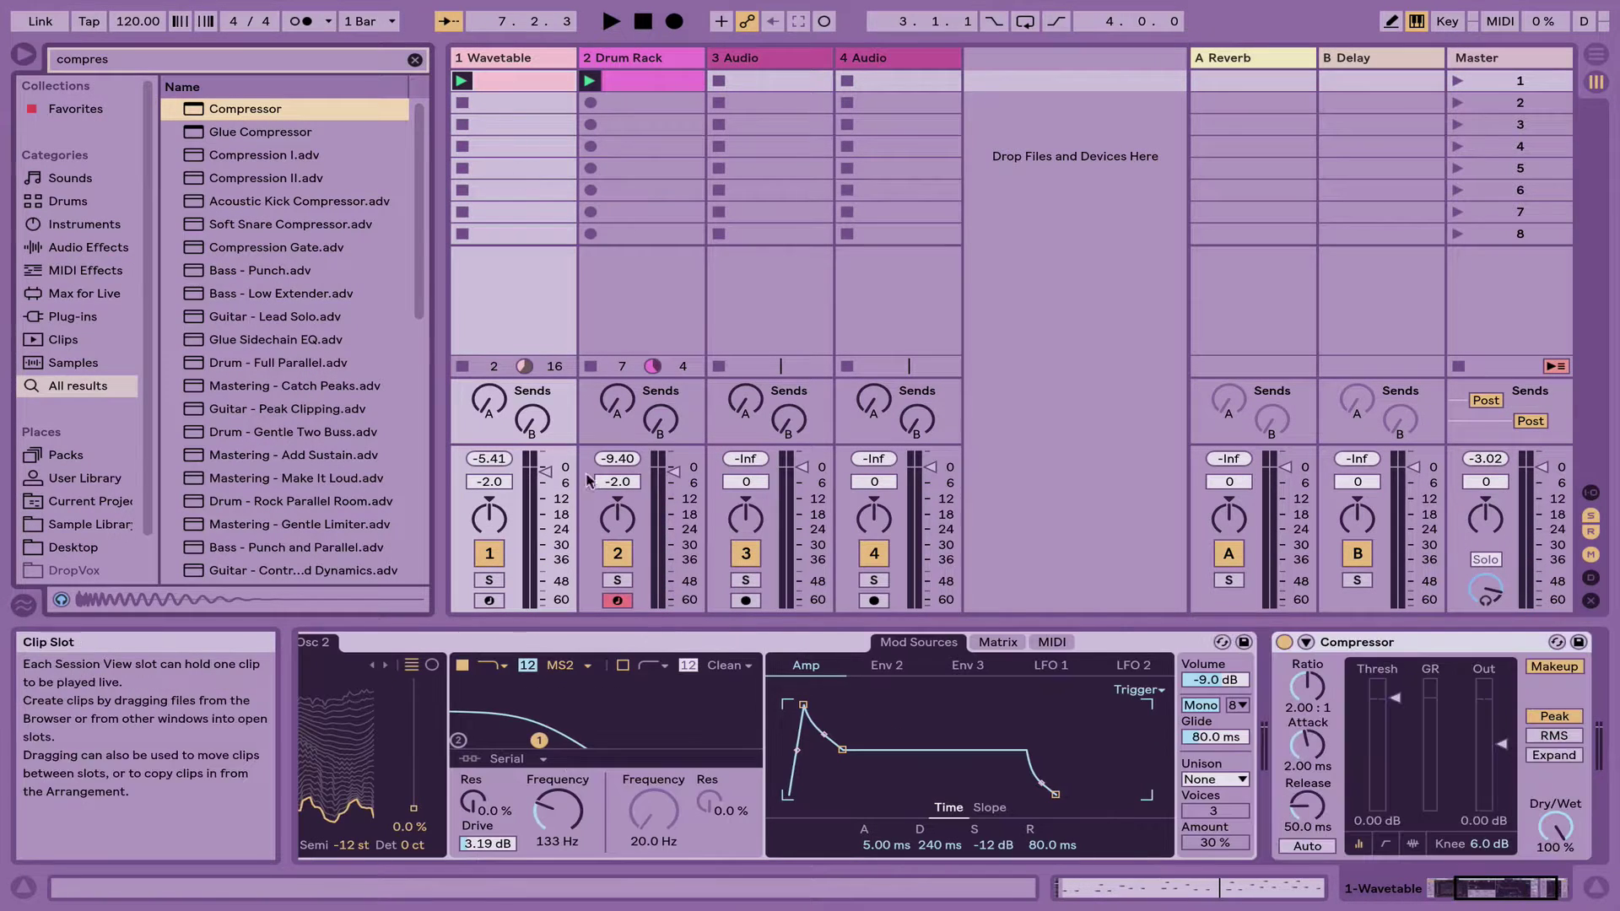
Collapse Wavetable, reveal the Compressor's sidechain controls and take its sidechain audio from 2-Drum Rack
double_click(560, 644)
click(386, 642)
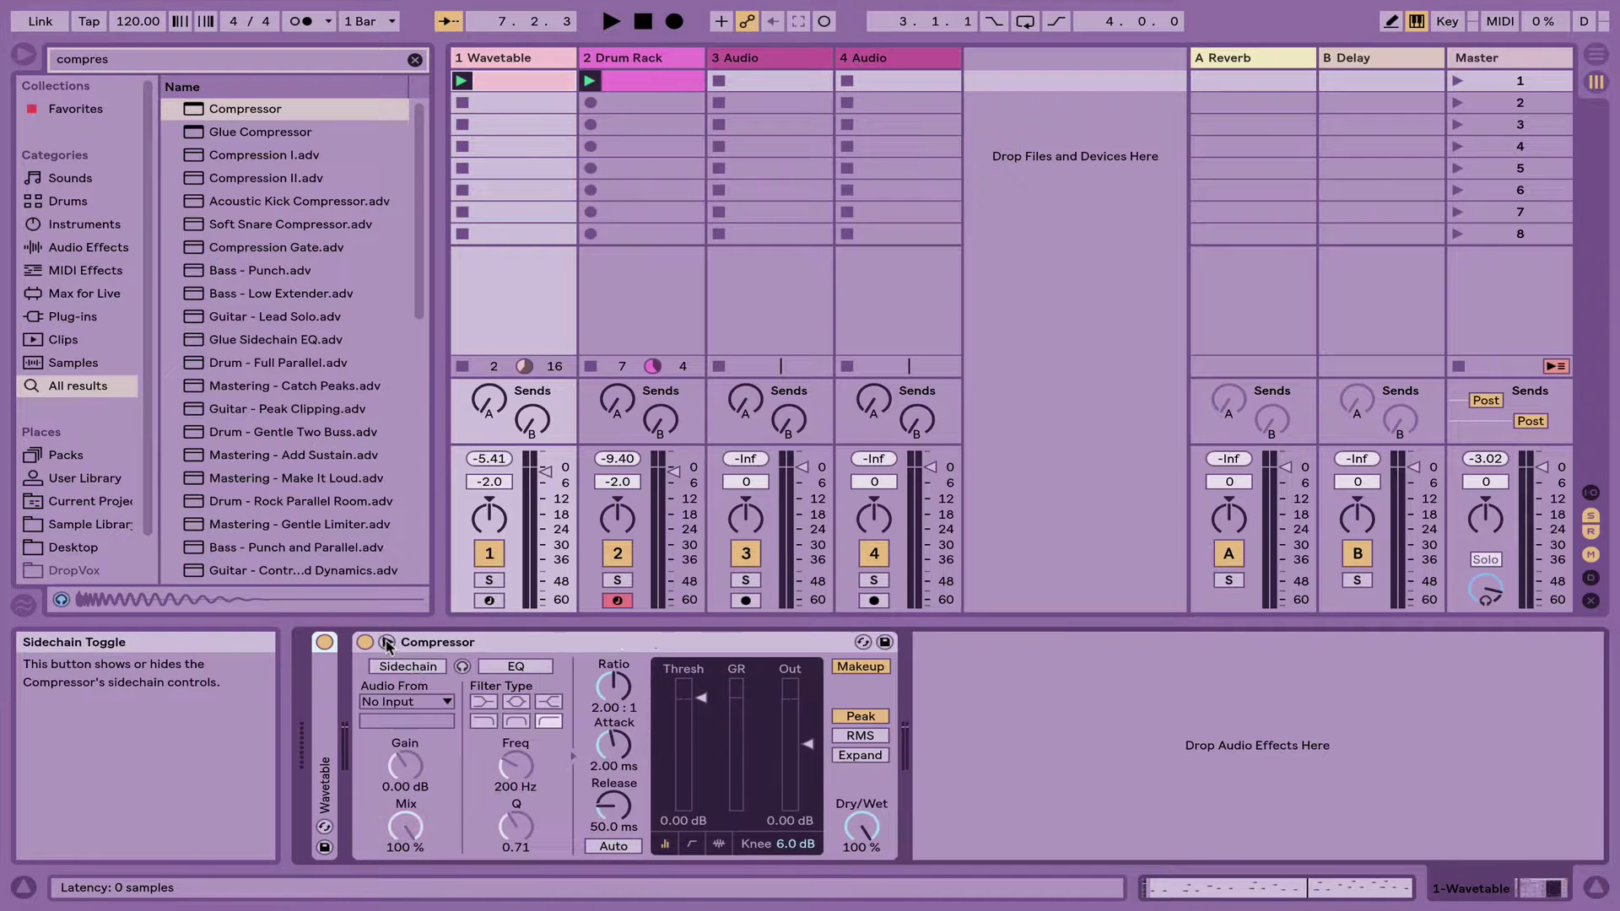
click(406, 701)
click(411, 743)
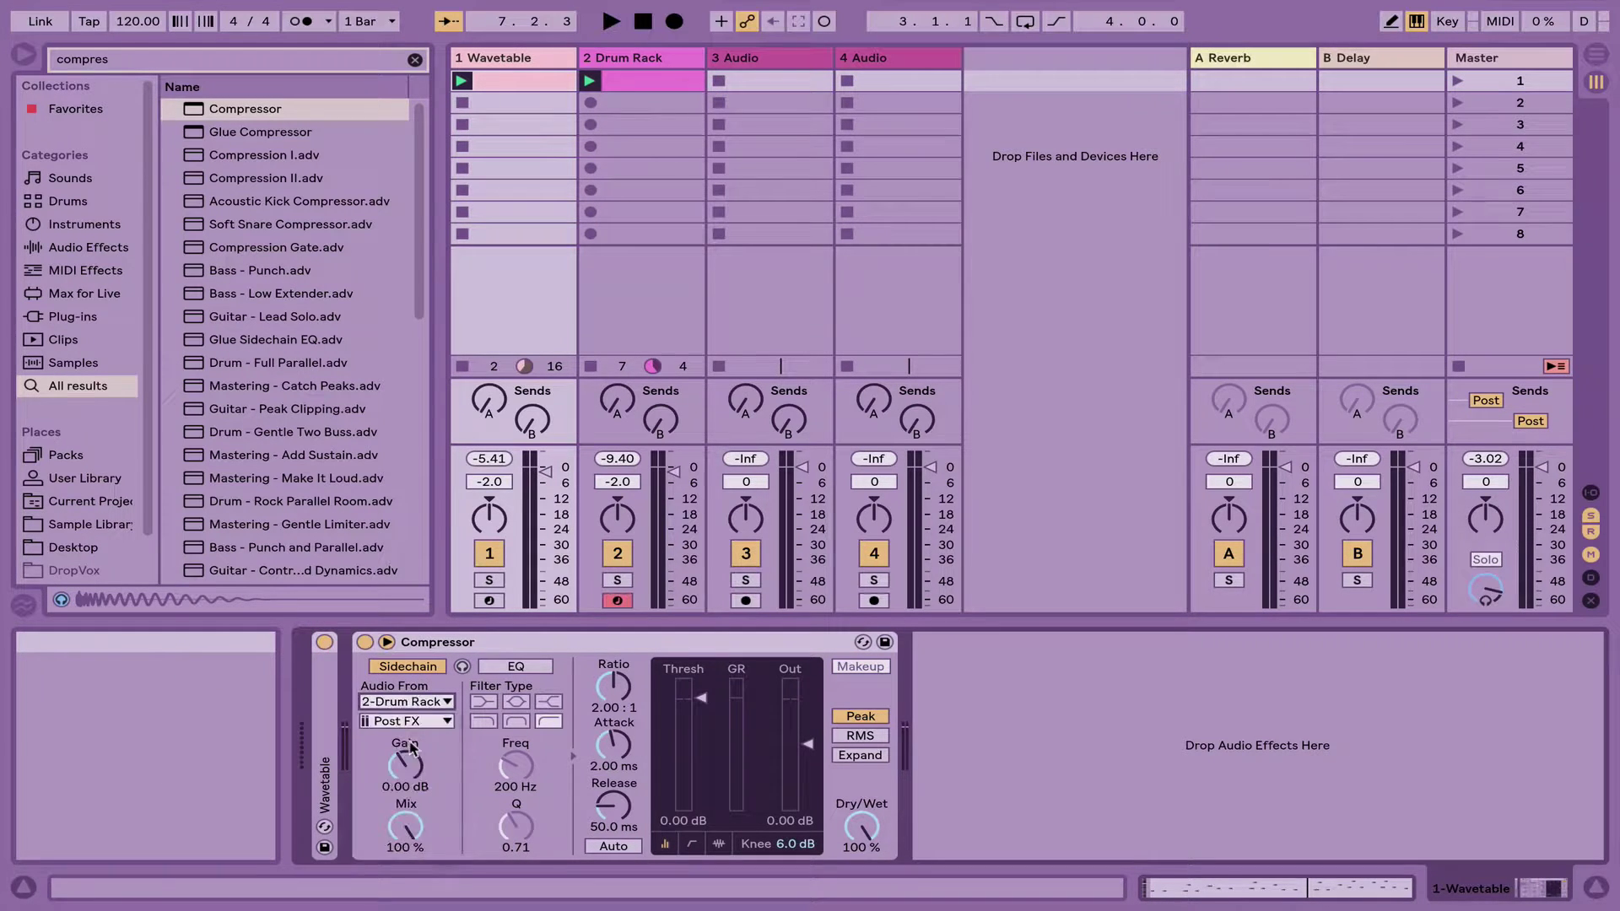
Rename the Drum Rack track as DRUMS and the Wavetable track as BASS
click(620, 59)
key(super+r)
text(DRUMS)
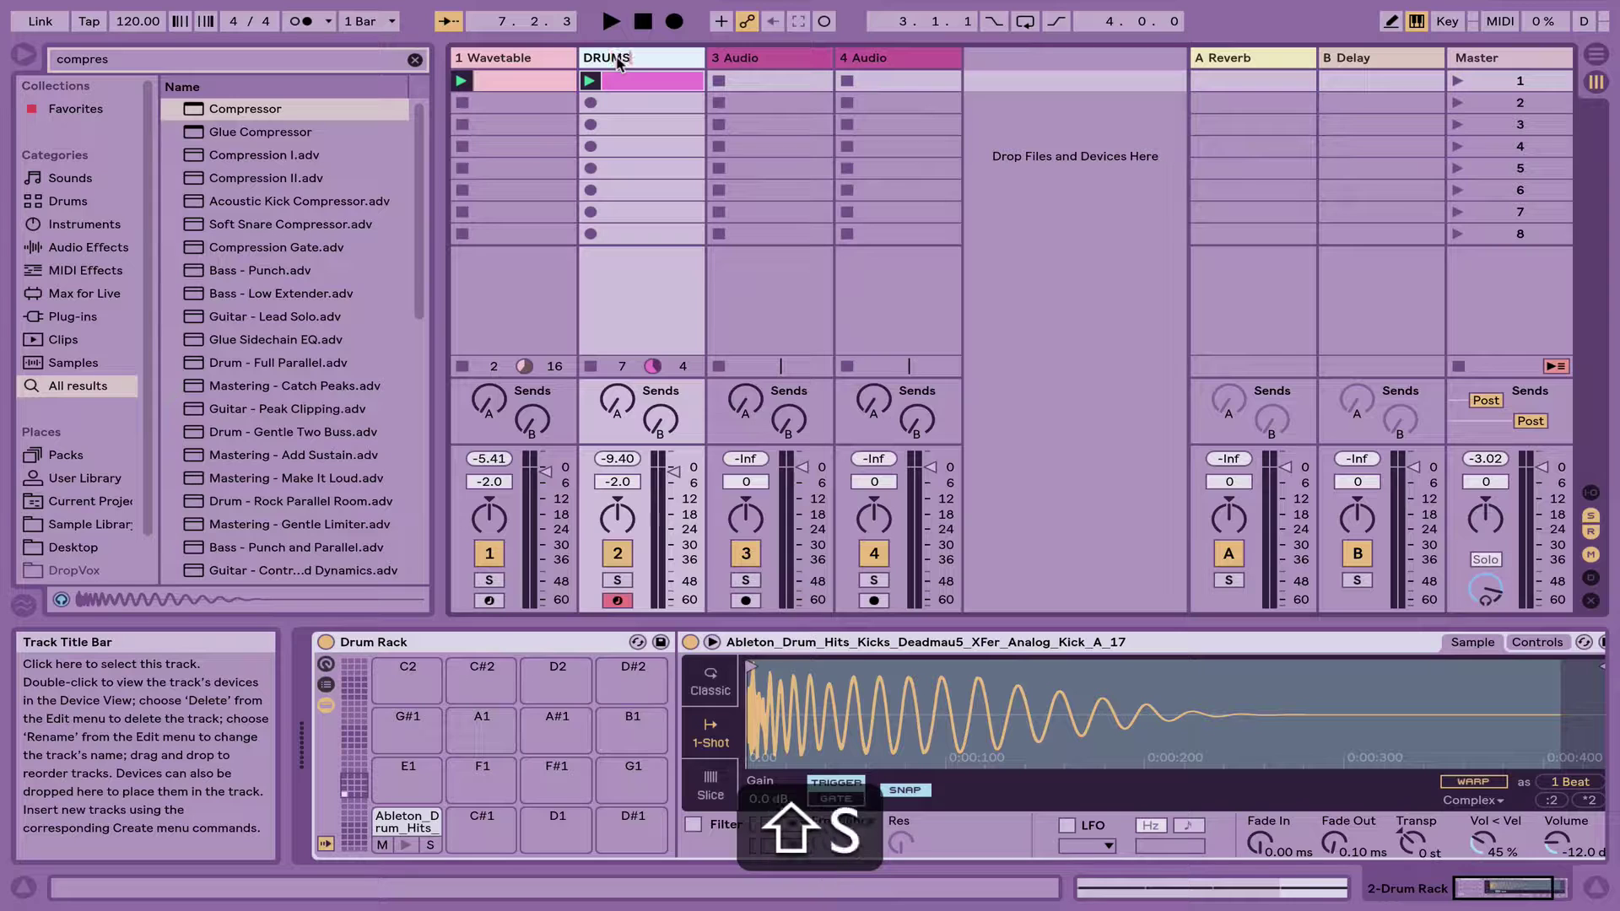
key(shift+Return)
click(550, 59)
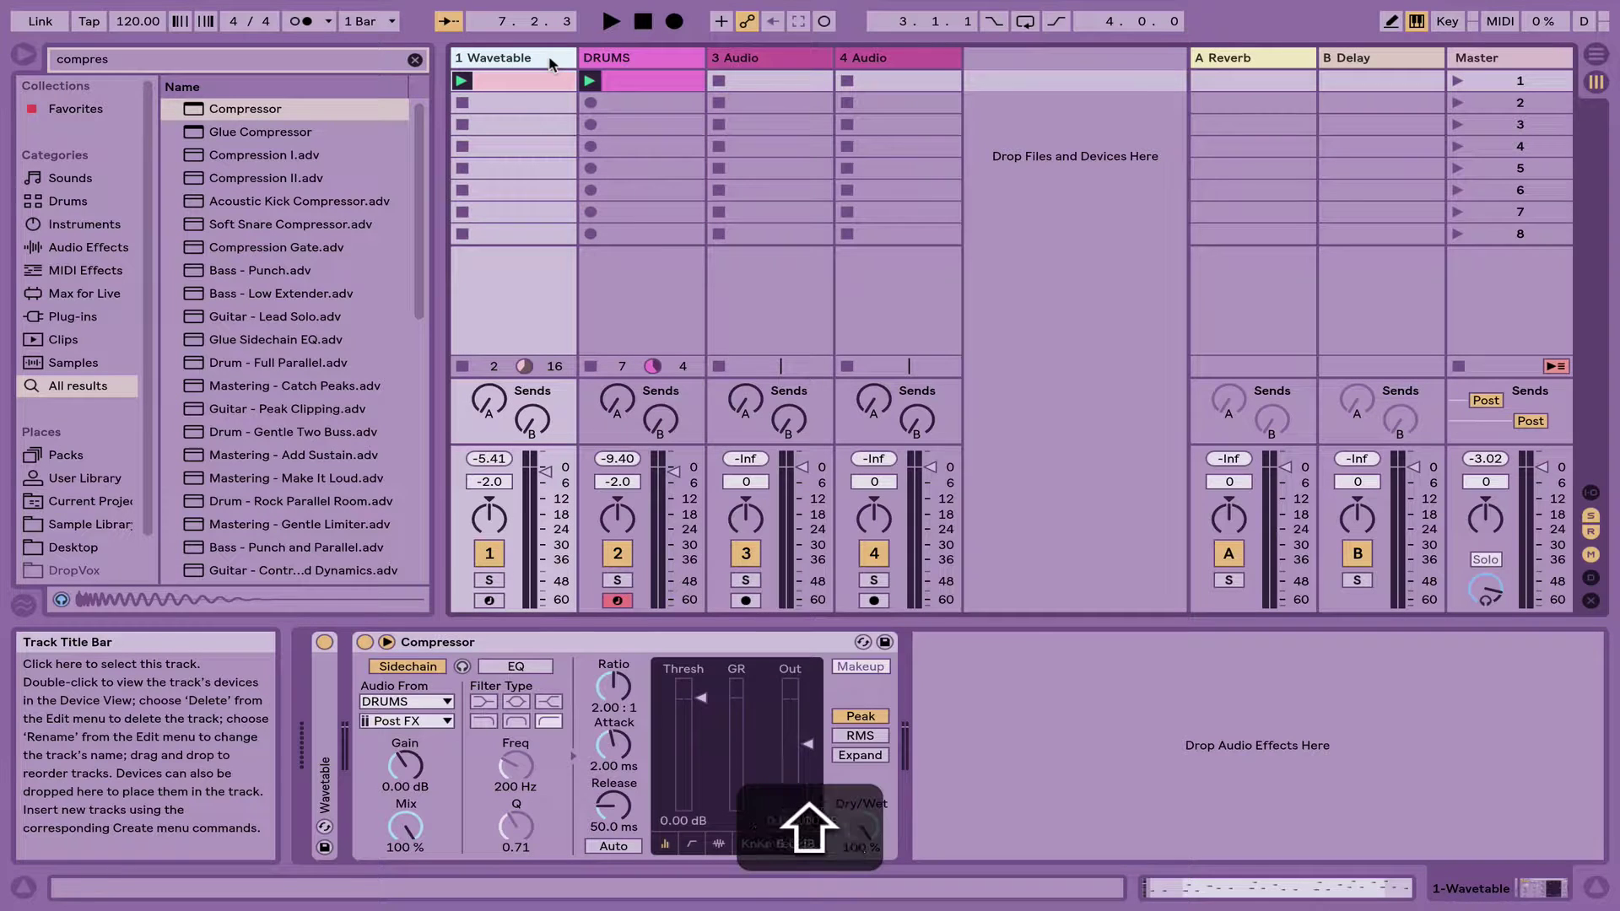
key(shift+super+r)
text(BASS)
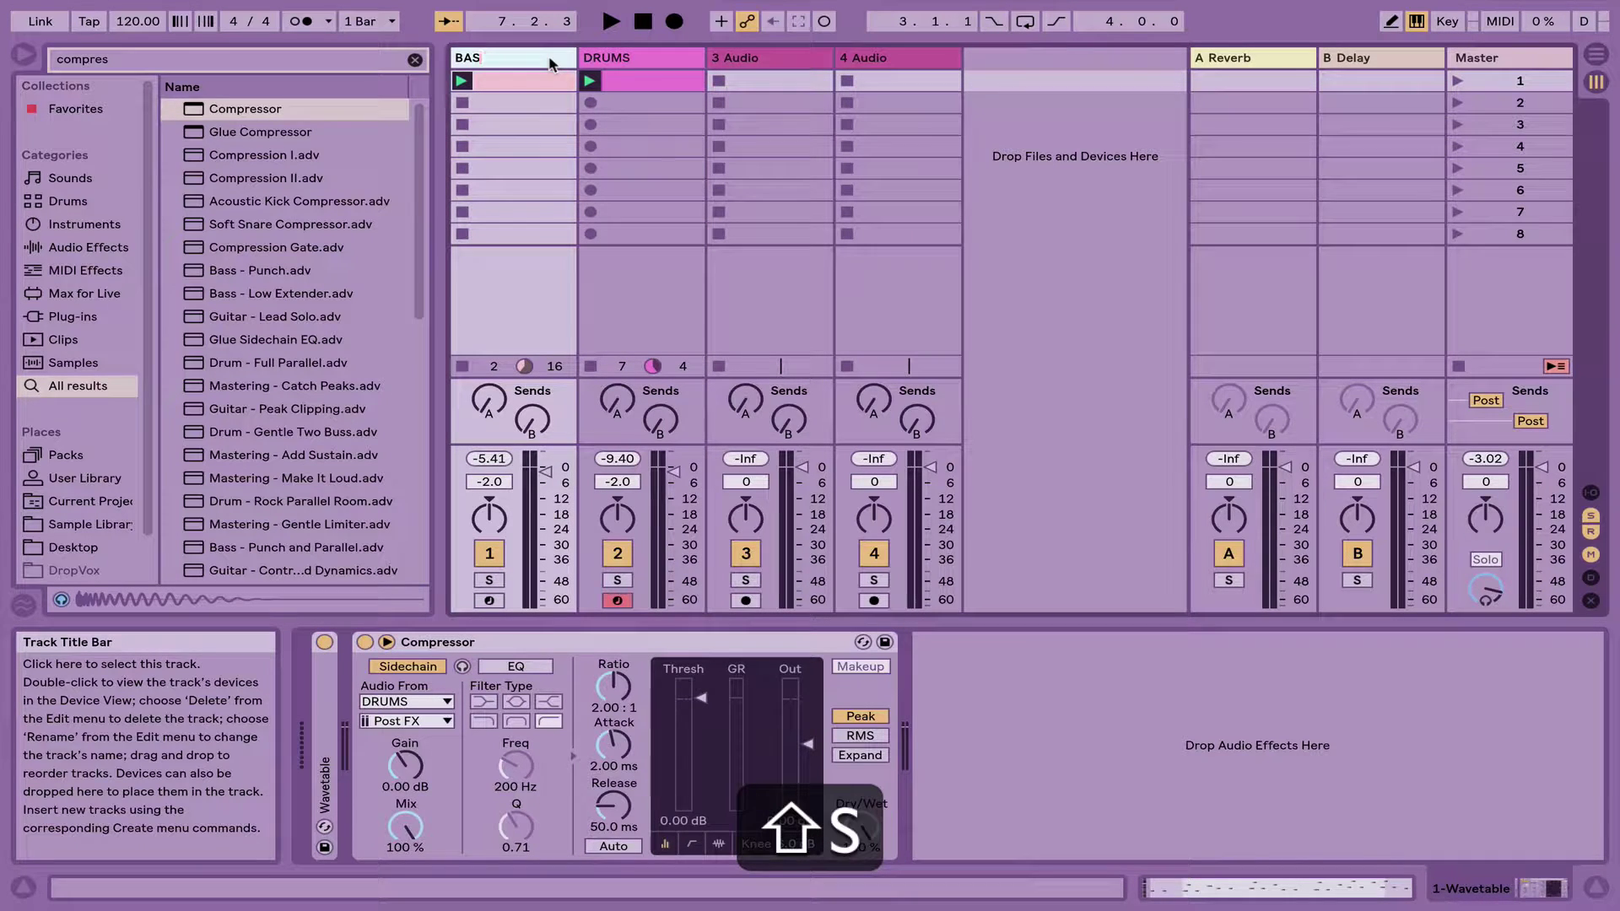
key(shift+Return)
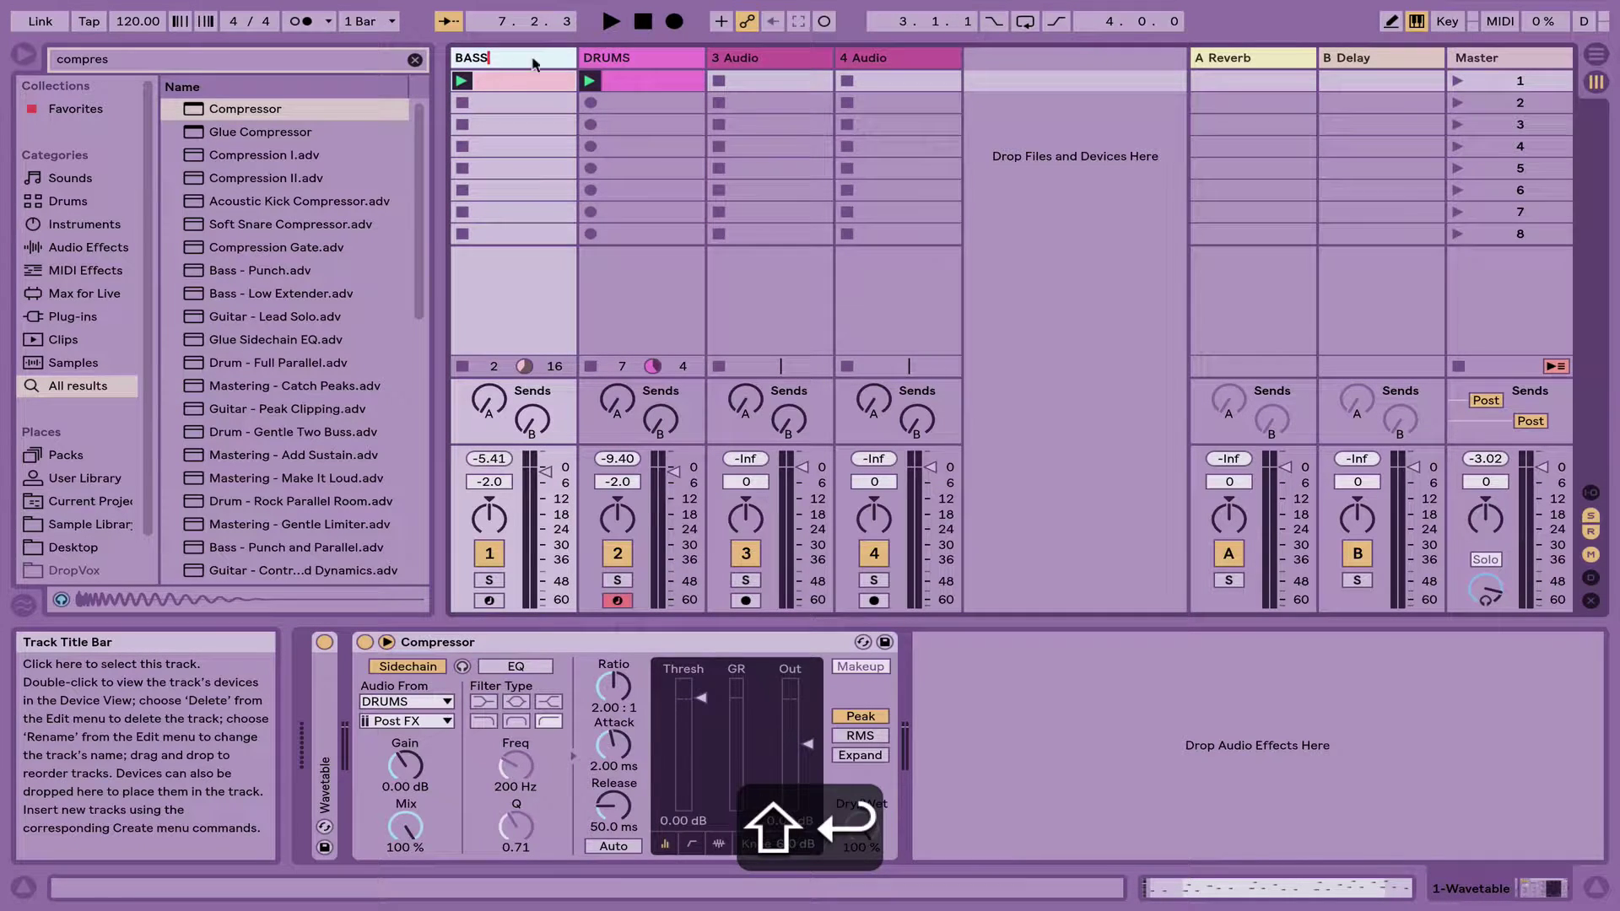
Tap the sidechain signal from the kick pad's Post Mixer output and set the Compressor threshold to -12 dB
click(393, 723)
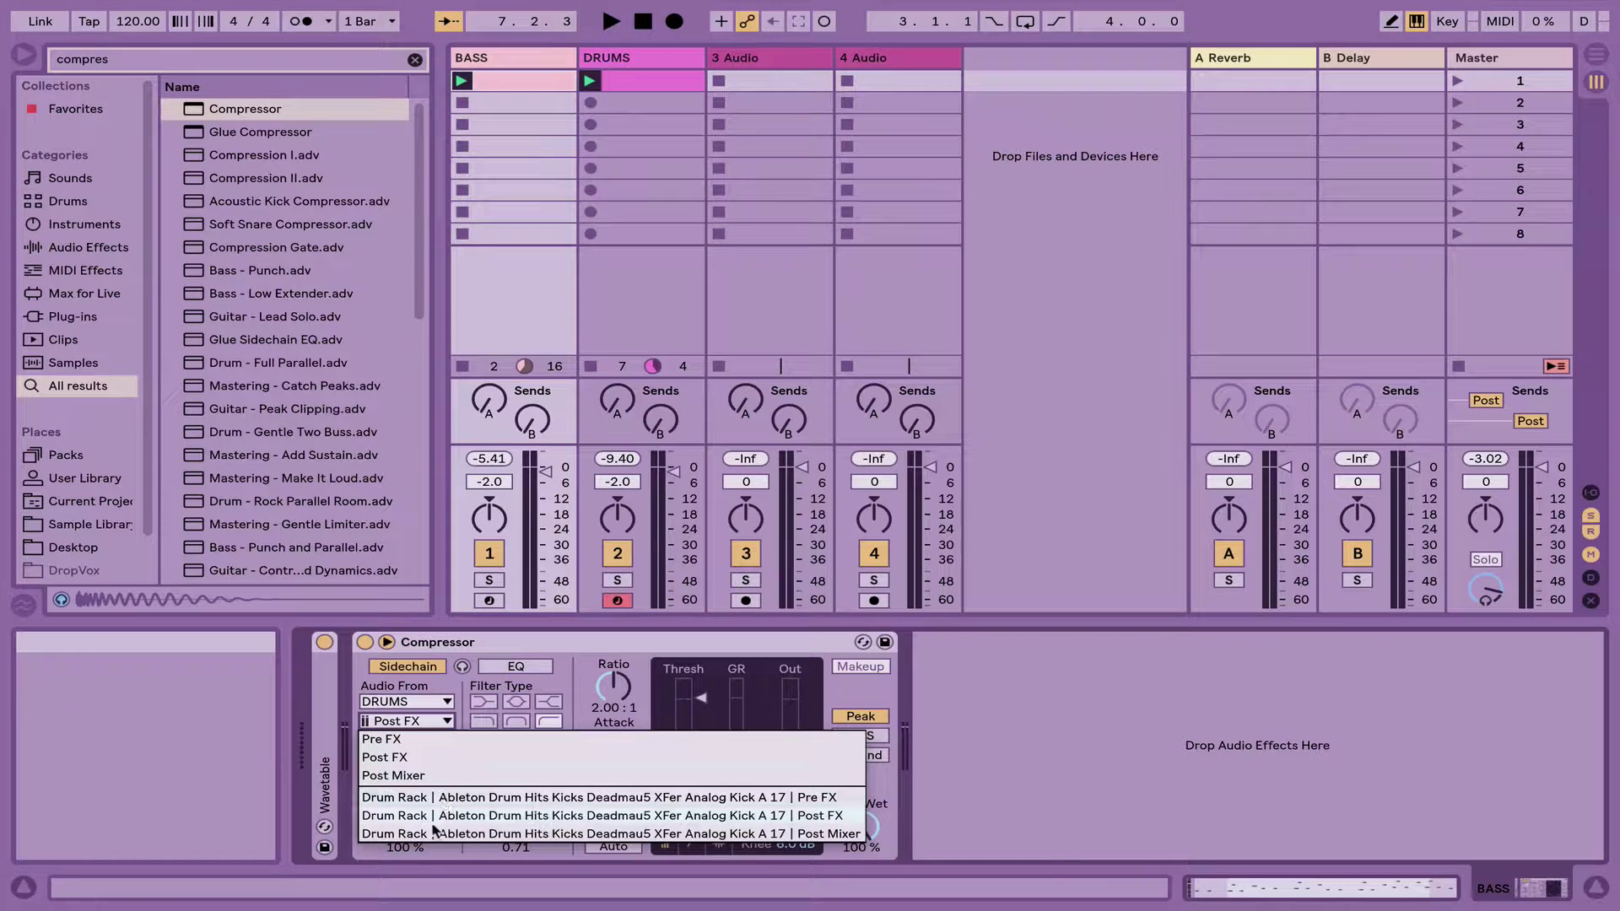
click(434, 831)
click(686, 824)
text(-)
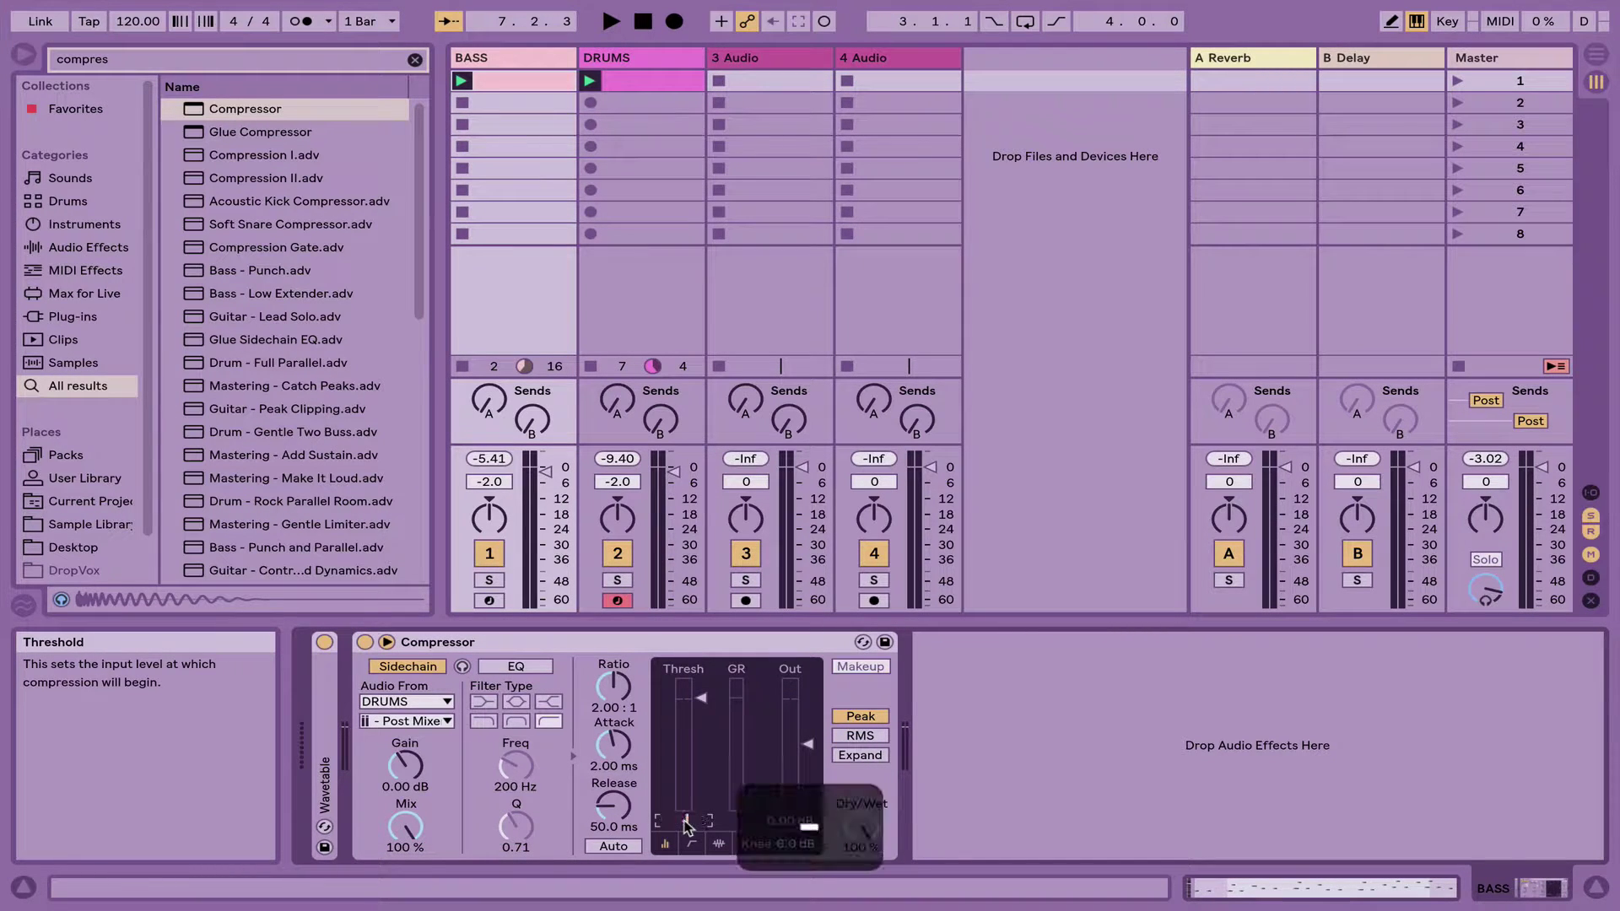
text(12)
key(Return)
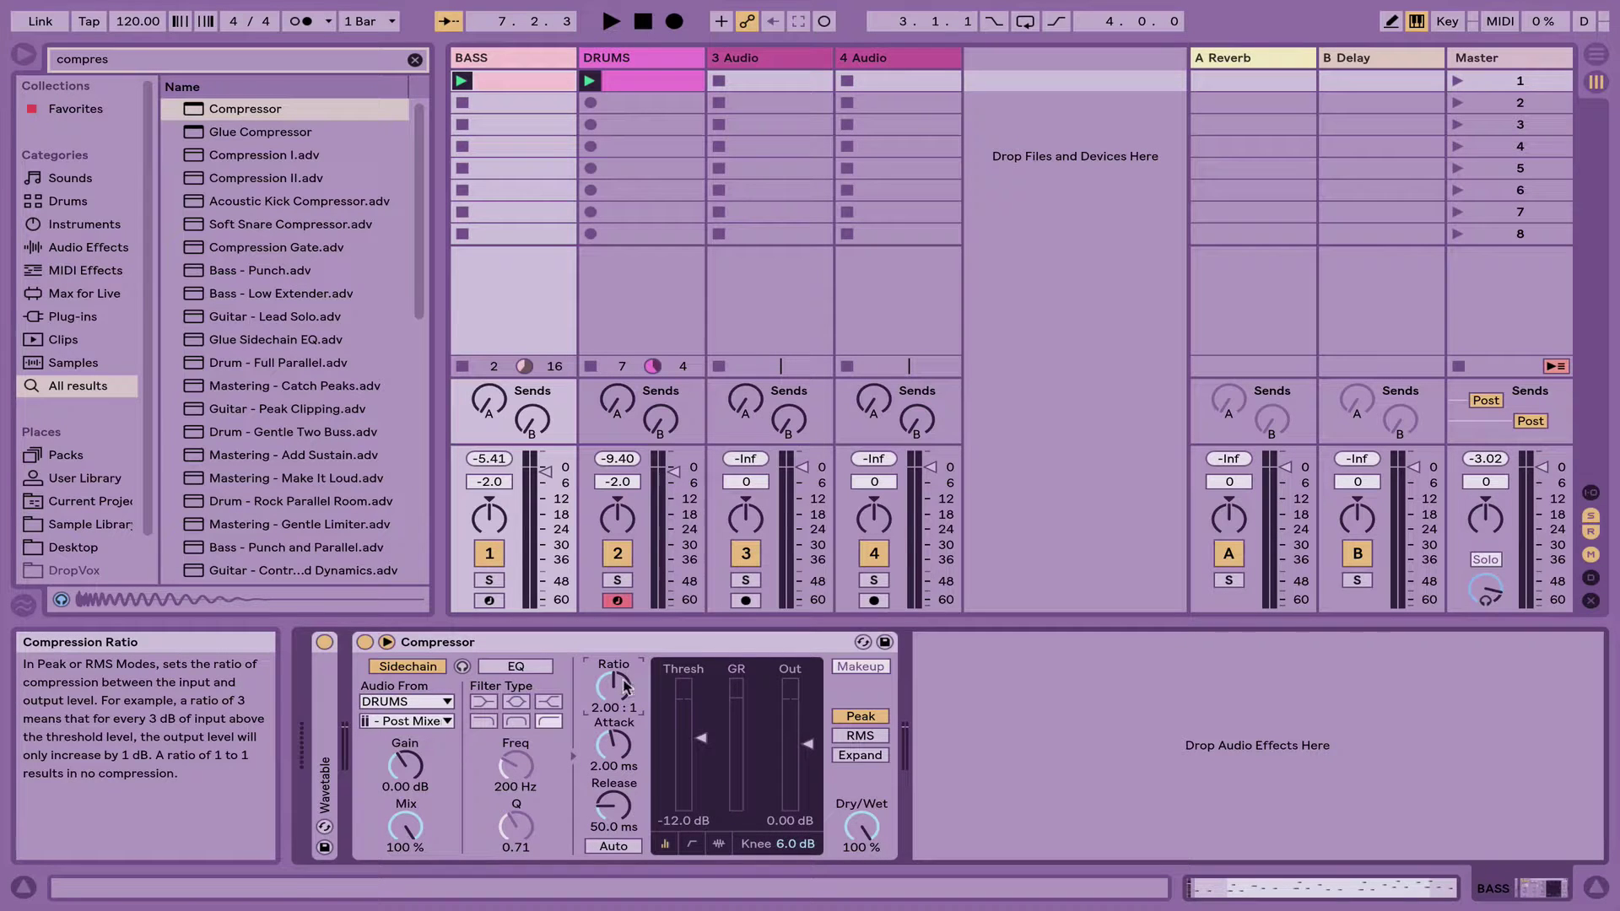
Set the Compressor's ratio to 4:1 and its release to 80 ms
text(4)
key(Return)
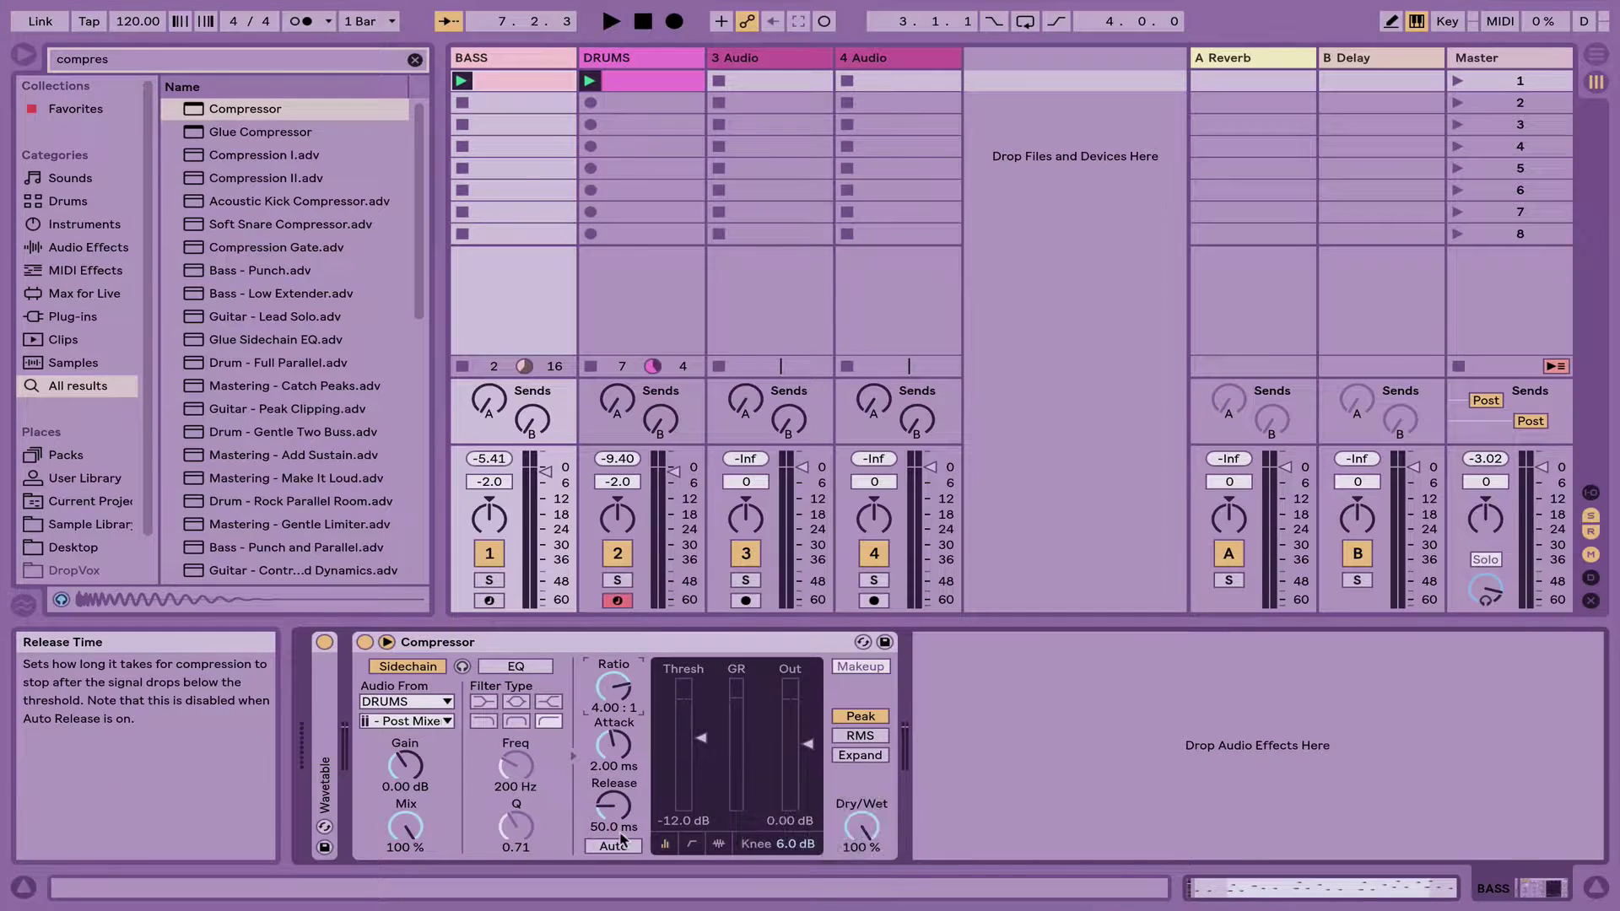
text(80)
key(Return)
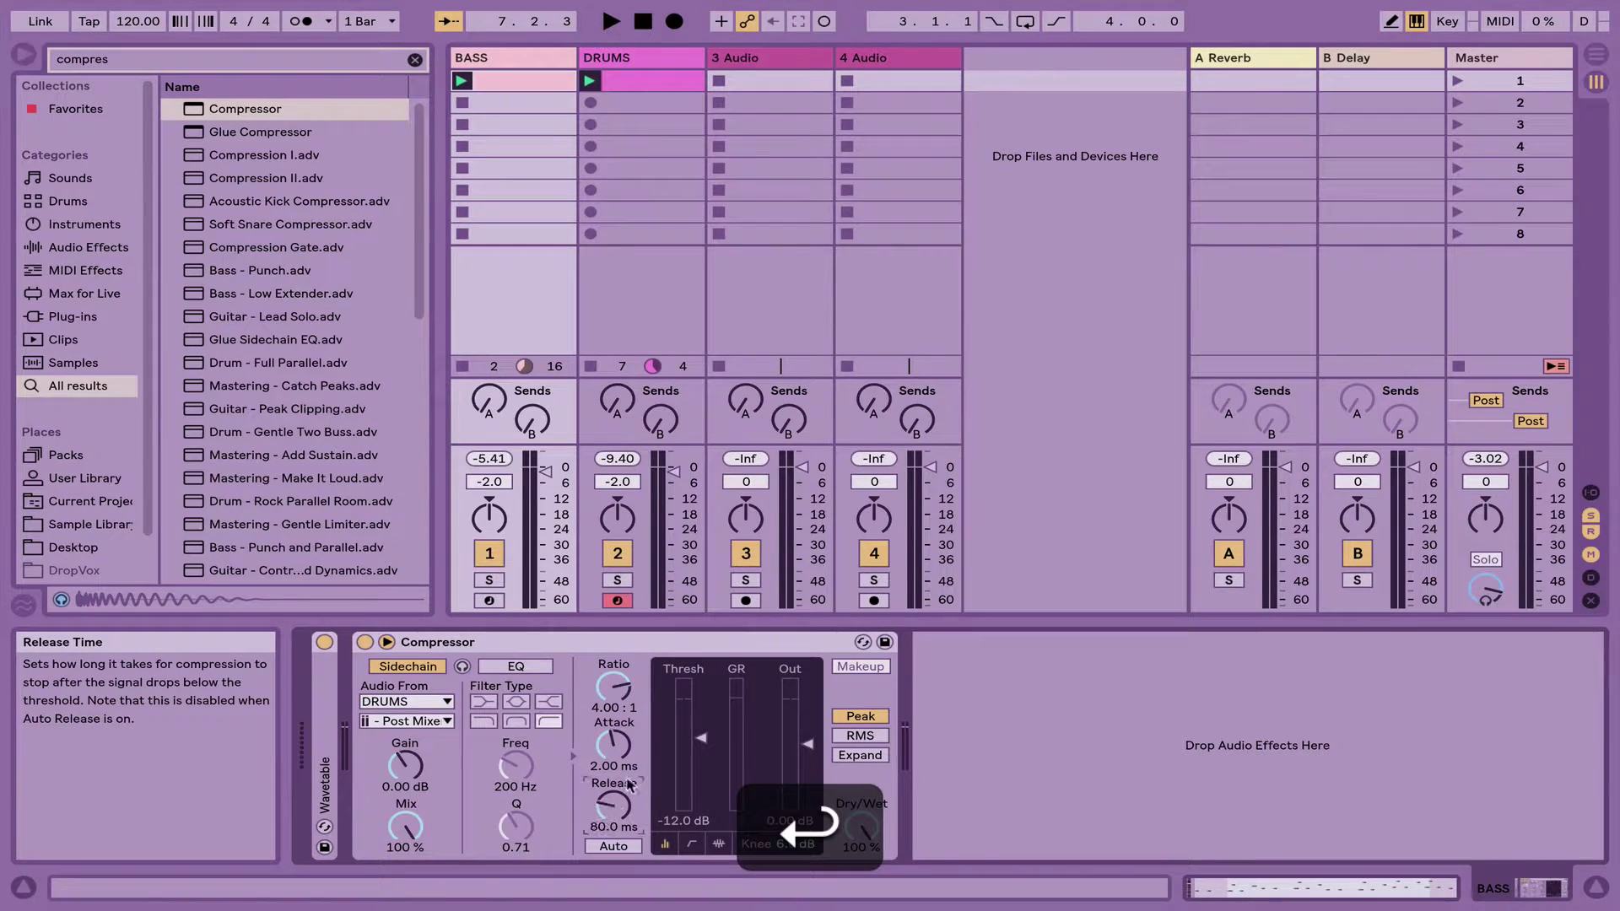
While auditioning the loop, set the Compressor threshold to -16 dB and the BASS track volume to 0 dB
key(space)
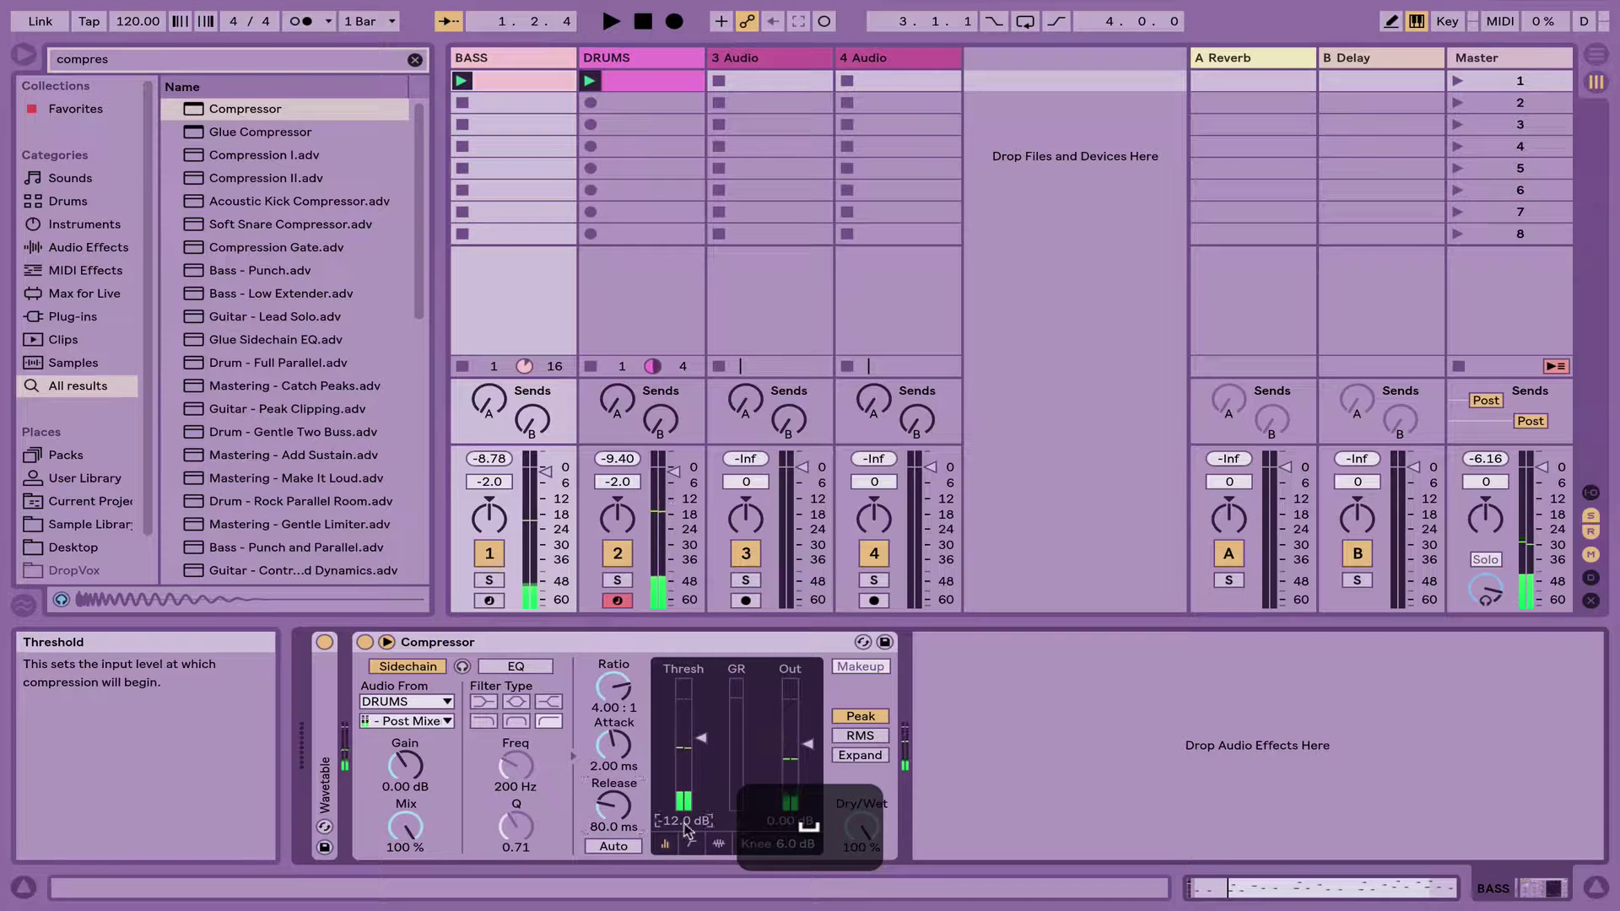
text(-)
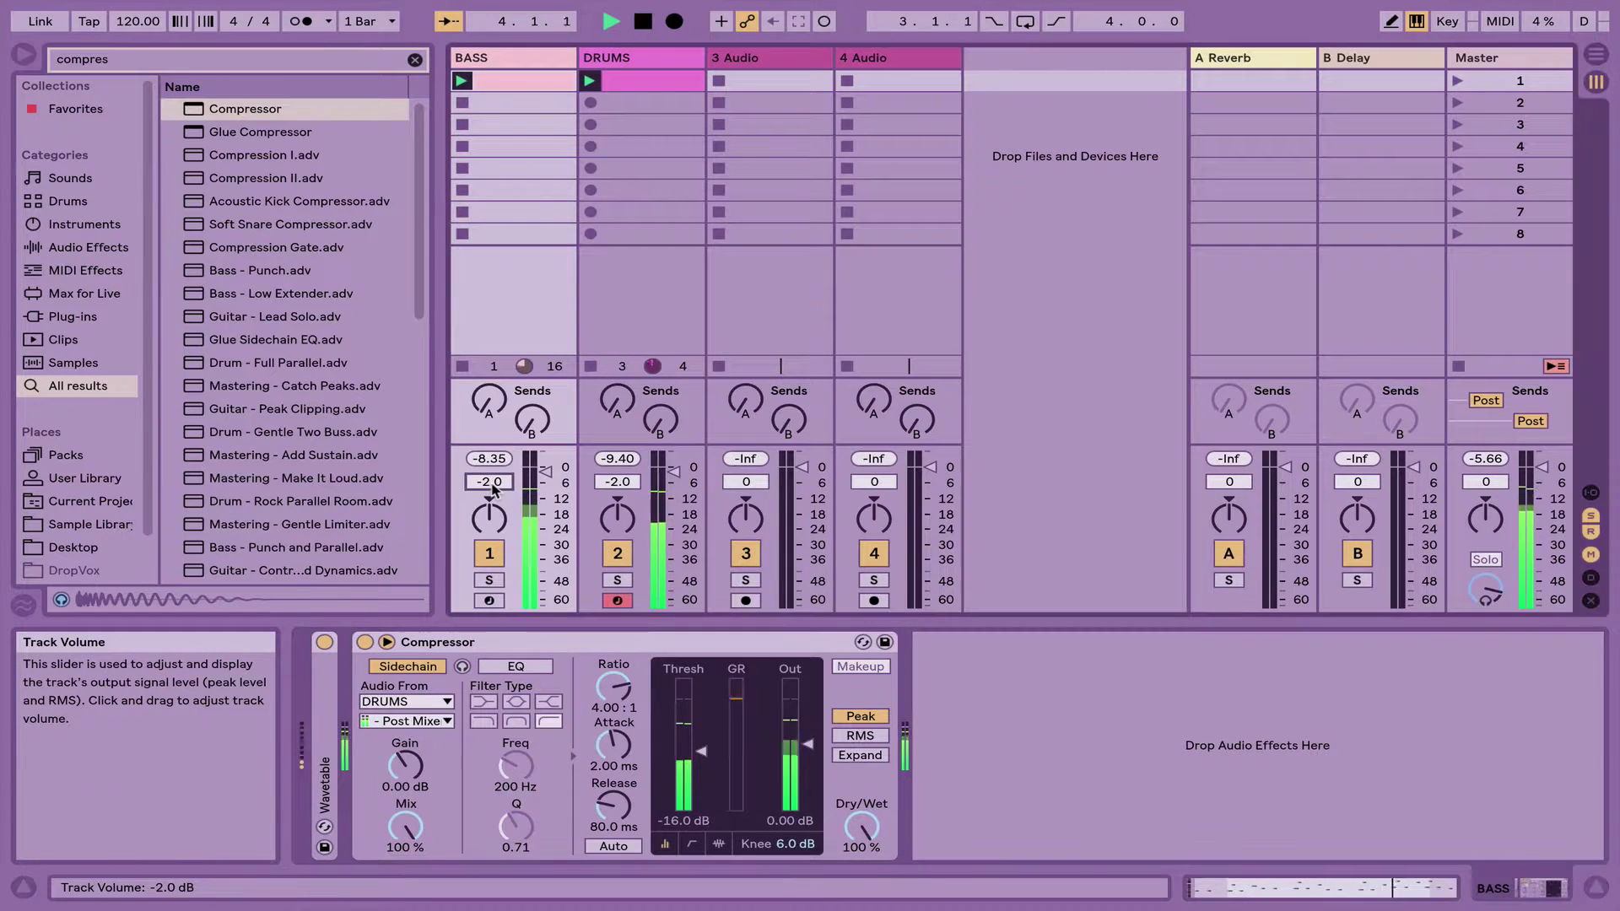
key(Up)
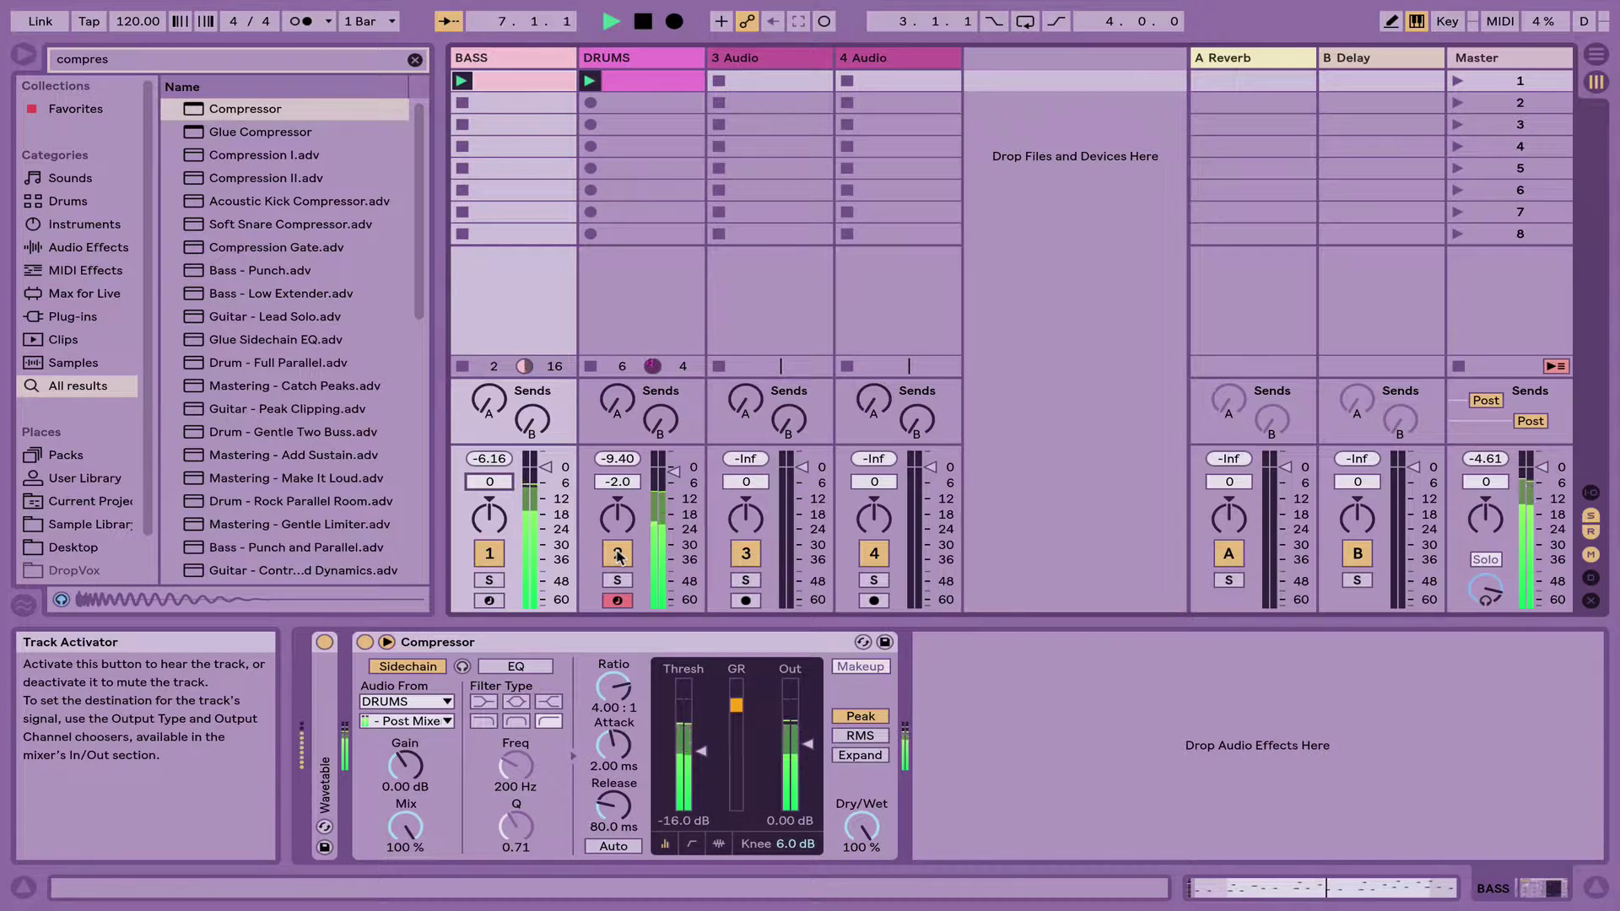
key(space)
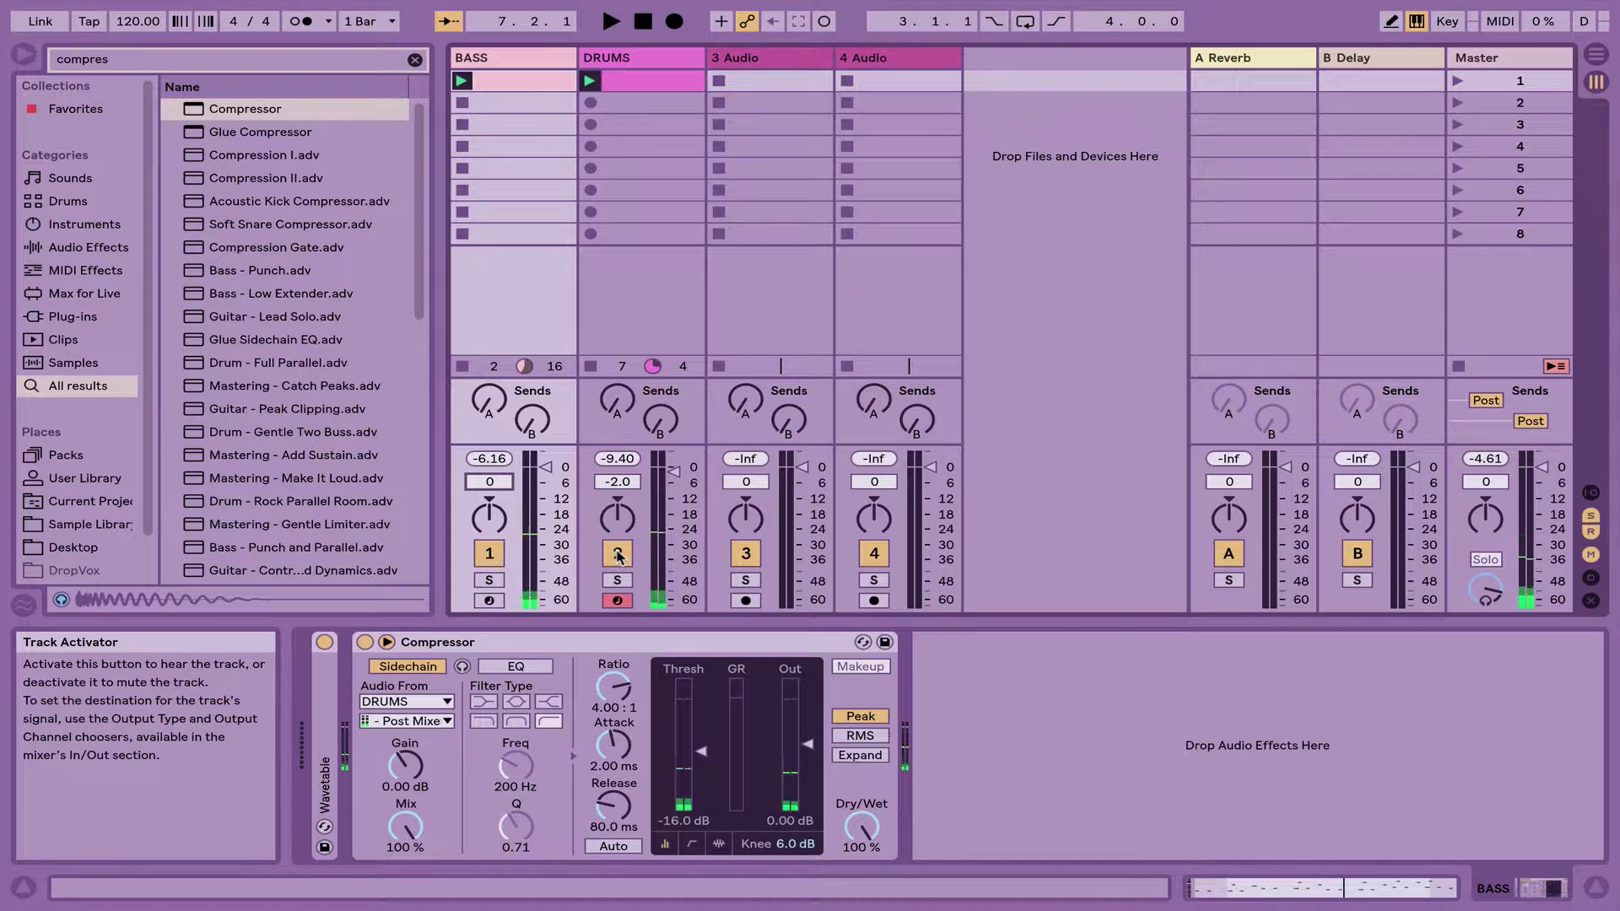
key(space)
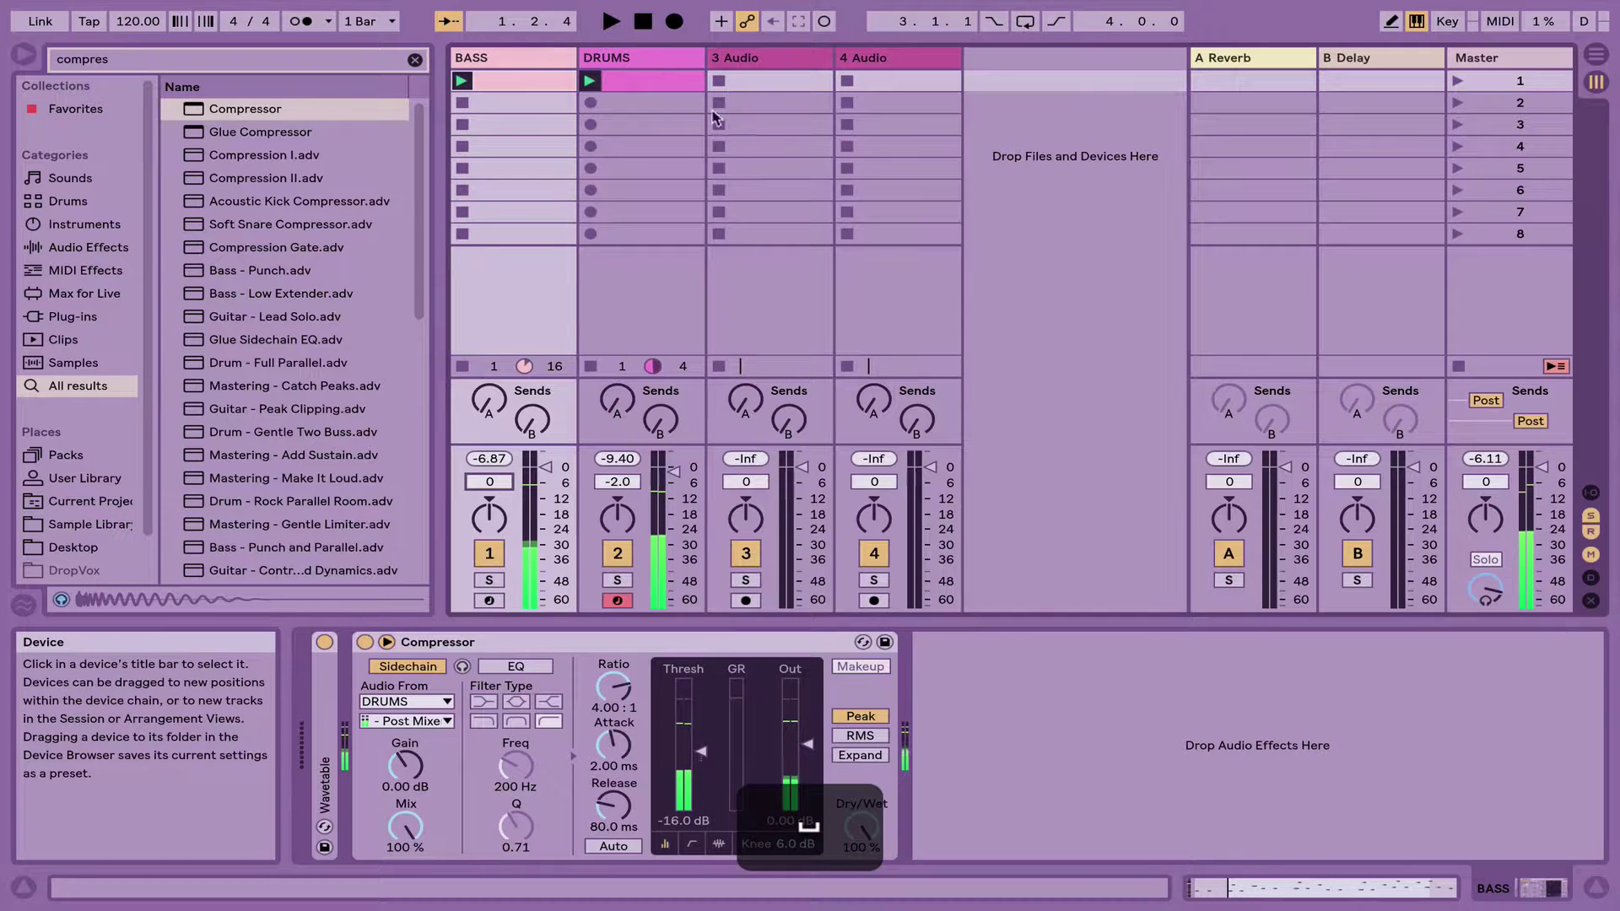
Search the browser for "spectr" and add the Spectrum device after the Drum Rack on the DRUMS track
click(415, 60)
click(87, 226)
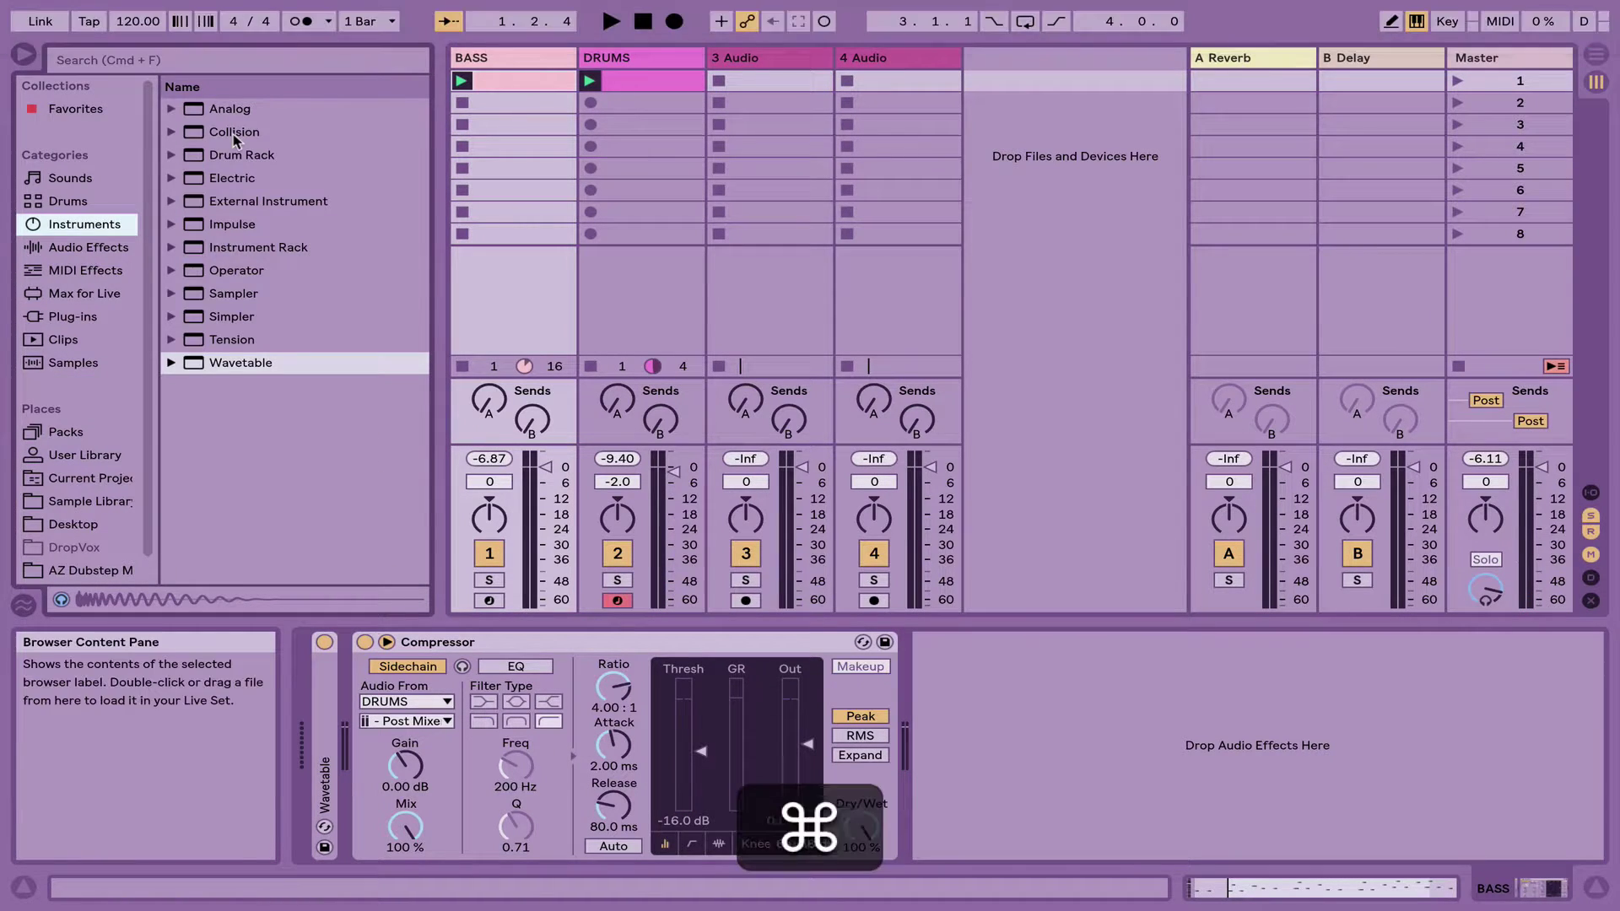
key(super+f)
text(spectr)
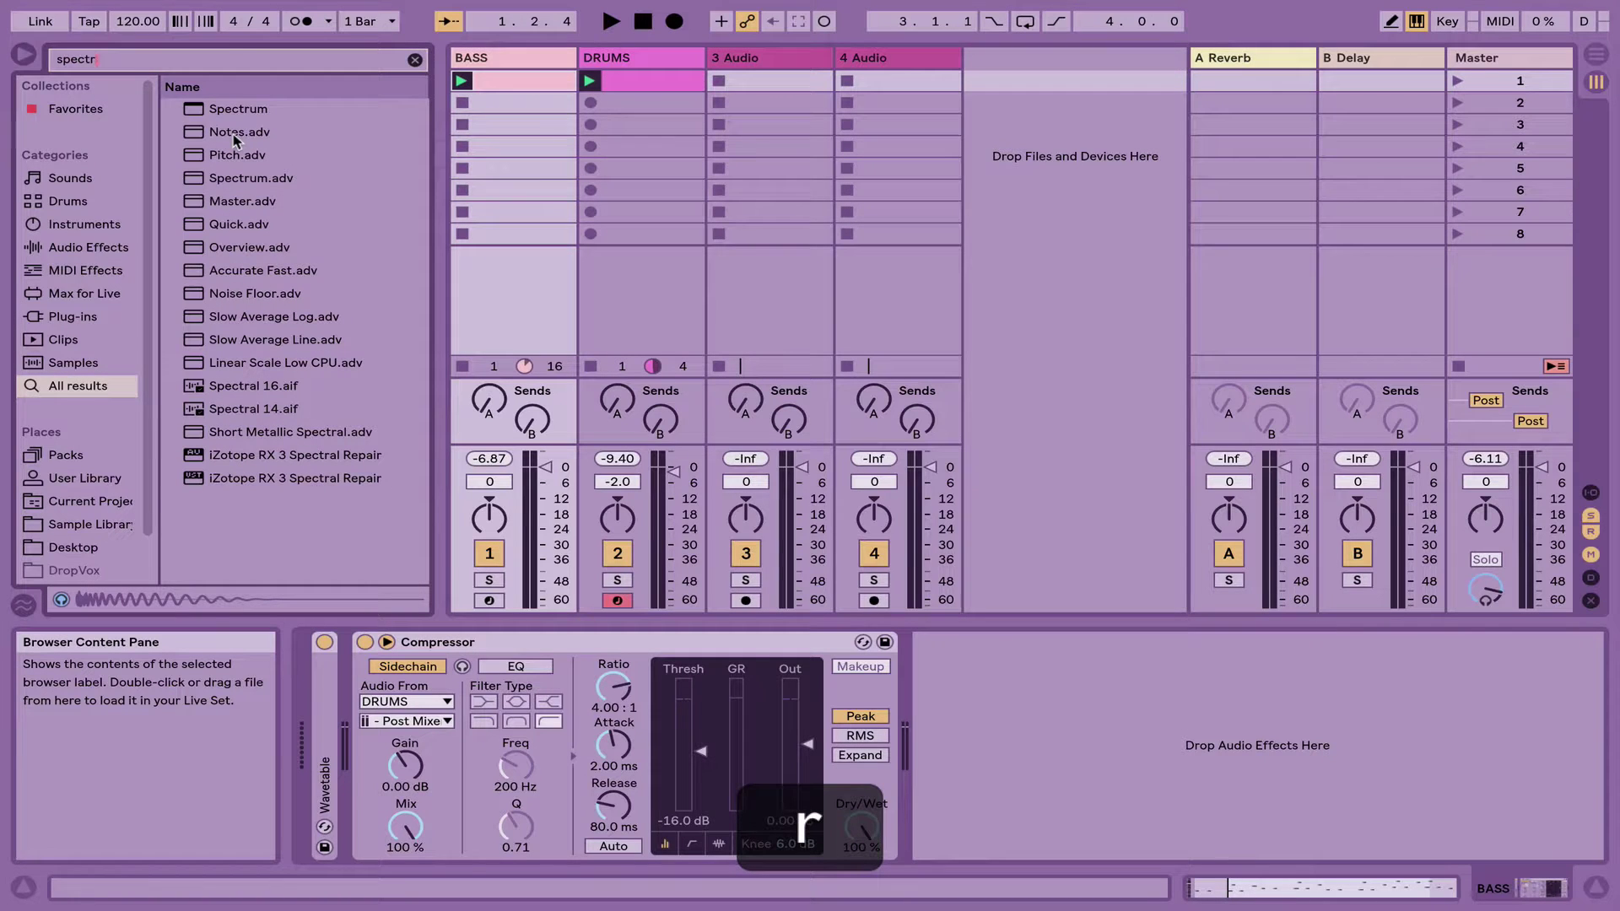
click(217, 111)
click(650, 146)
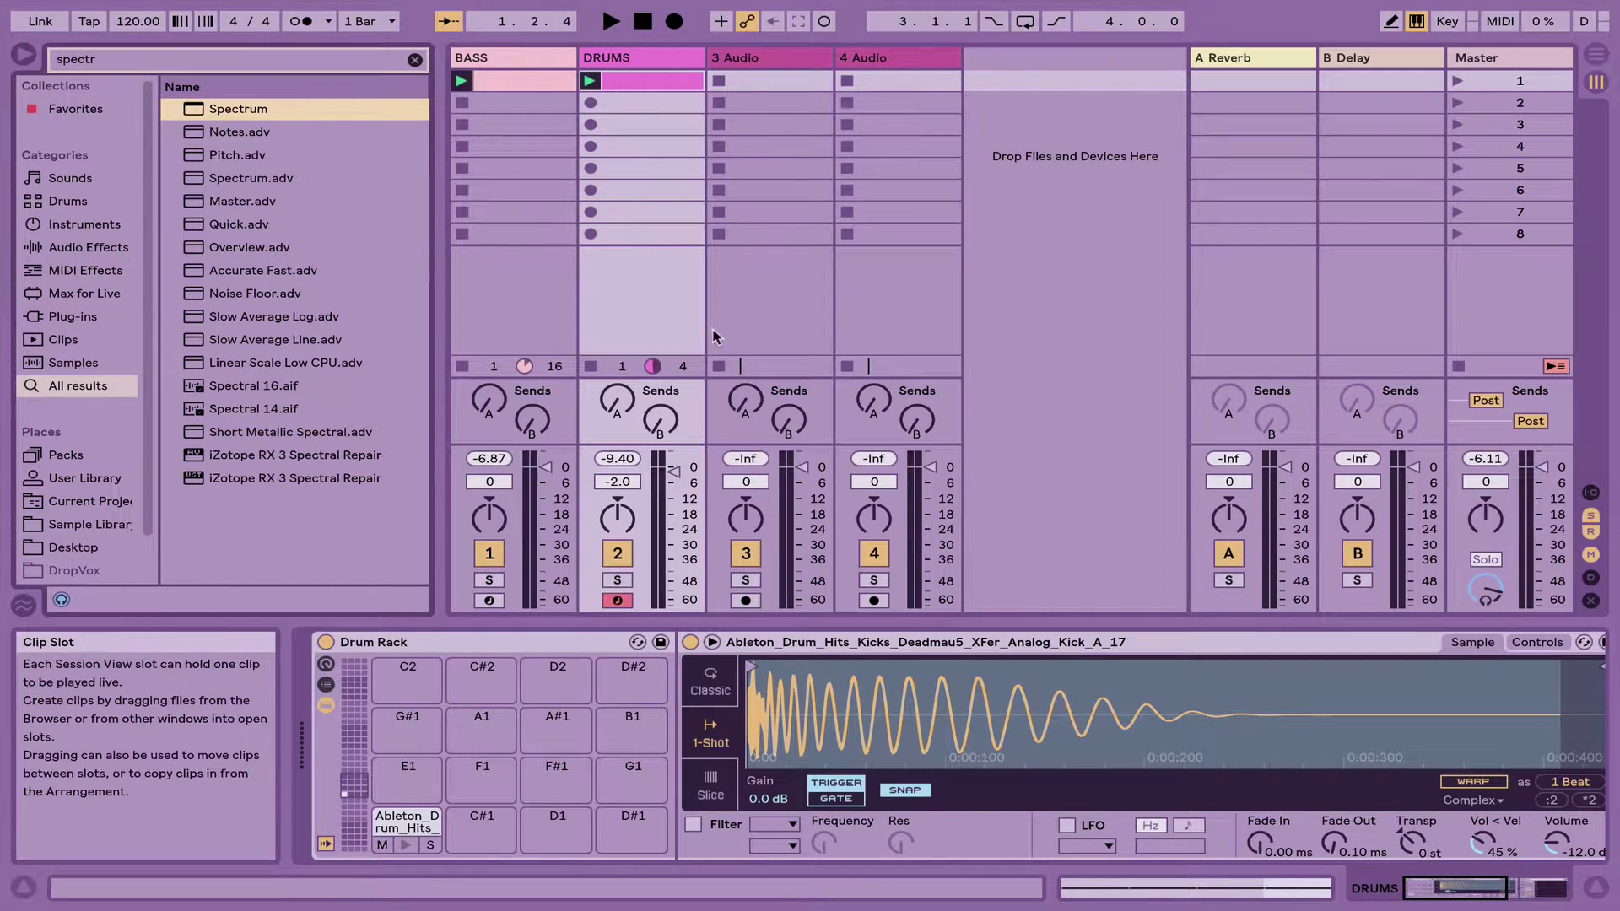
scroll(1047, 644, right, 10)
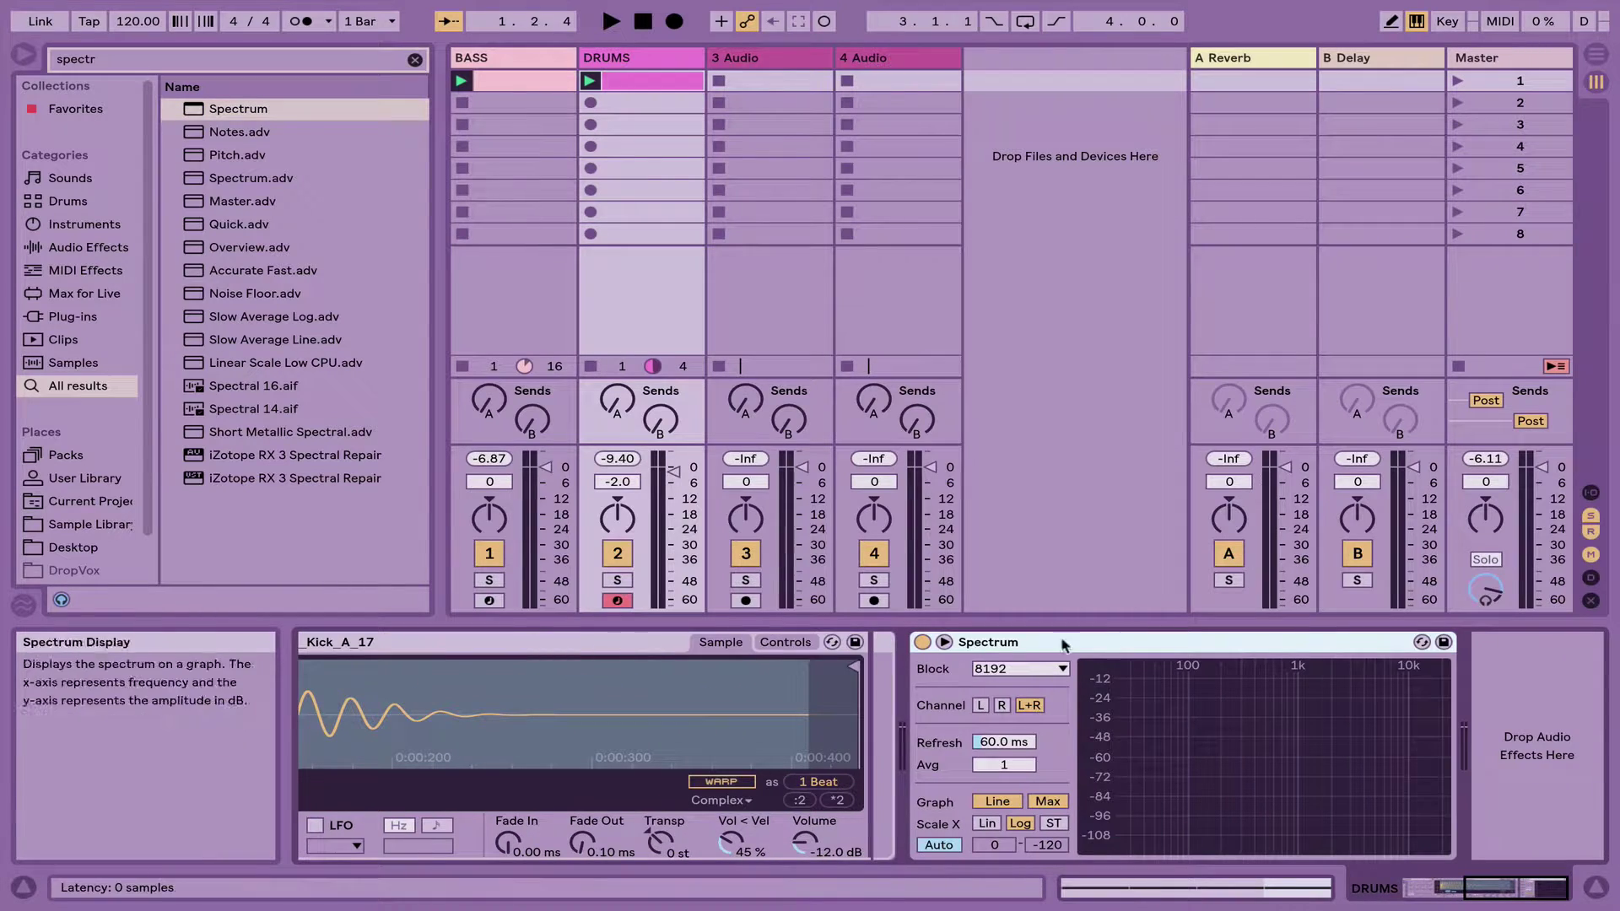
Expand the Spectrum display and play the loop to examine the kick's fundamental frequency and note
click(944, 642)
key(space)
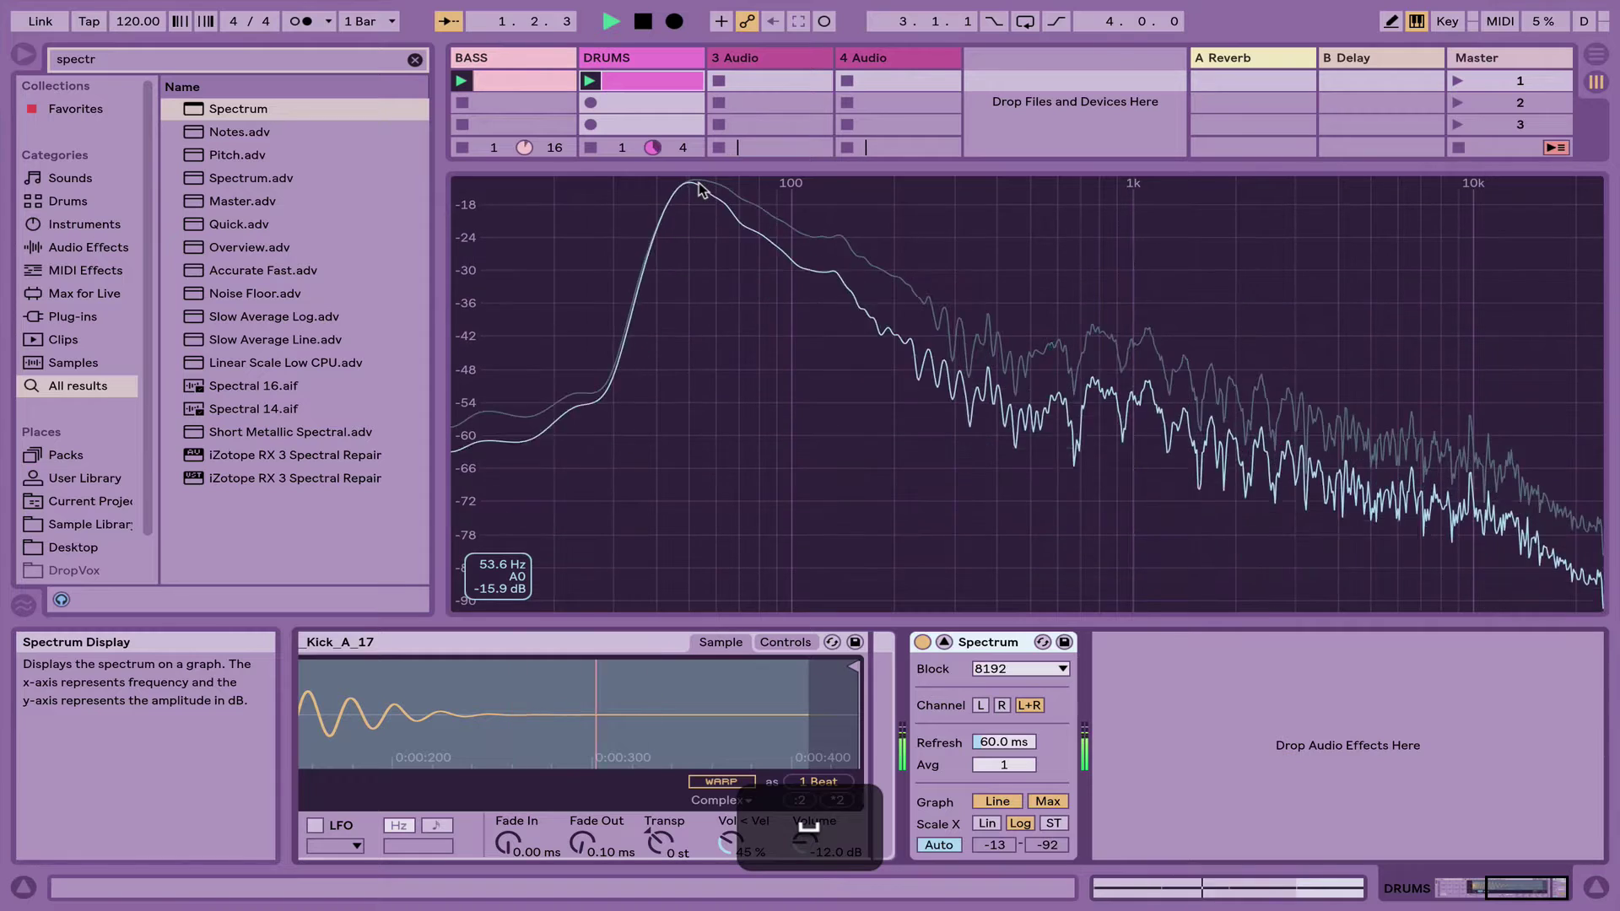
key(space)
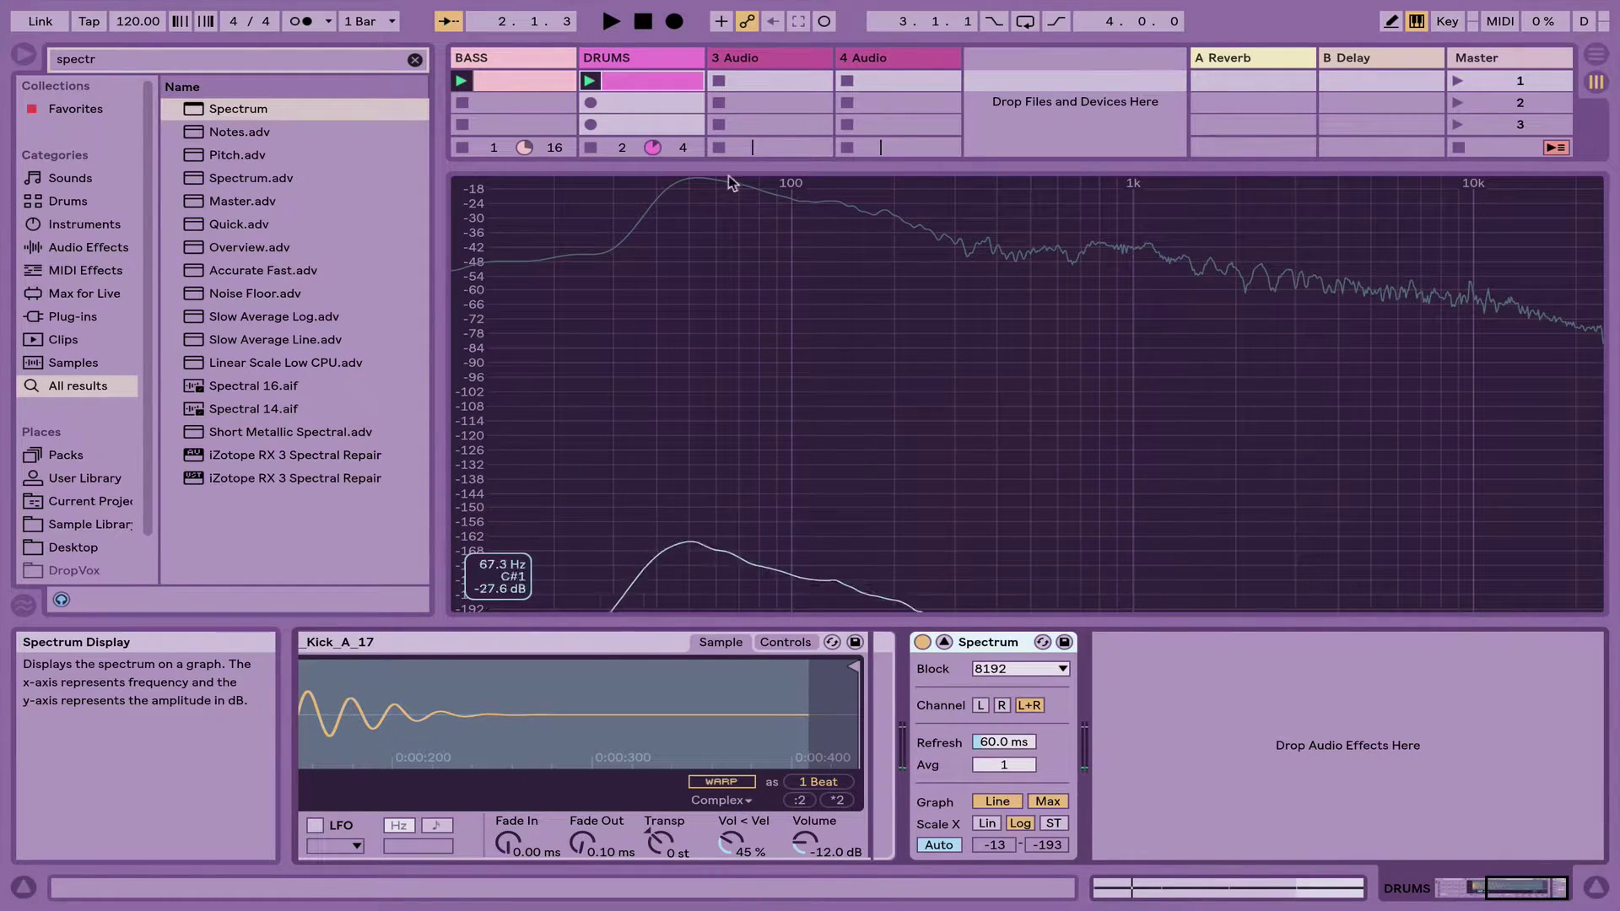
key(space)
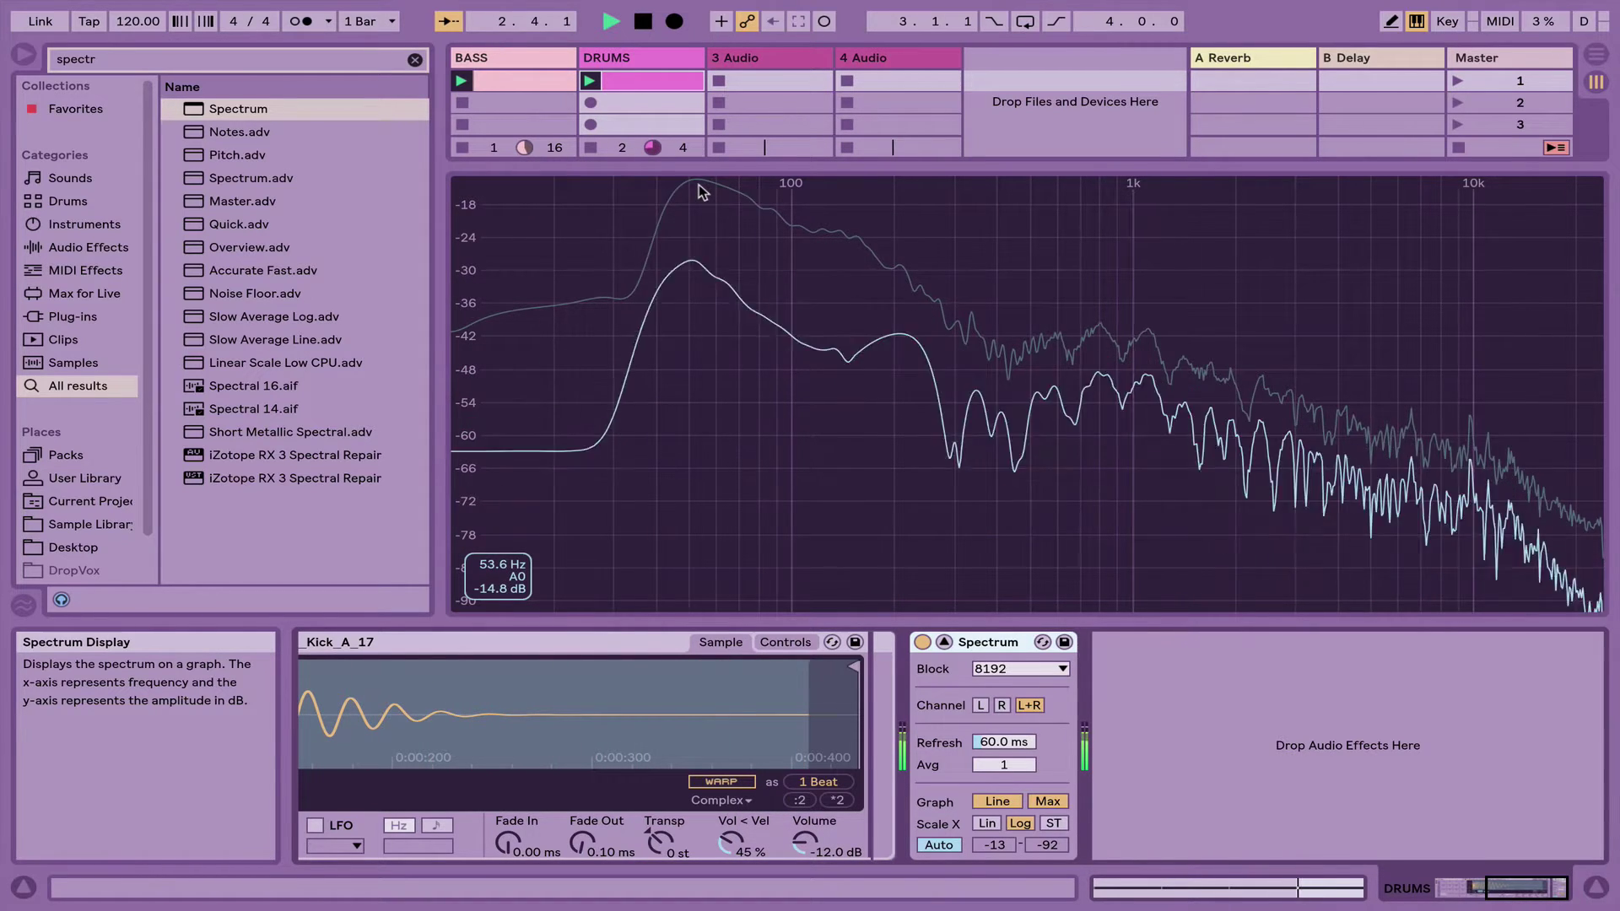
key(space)
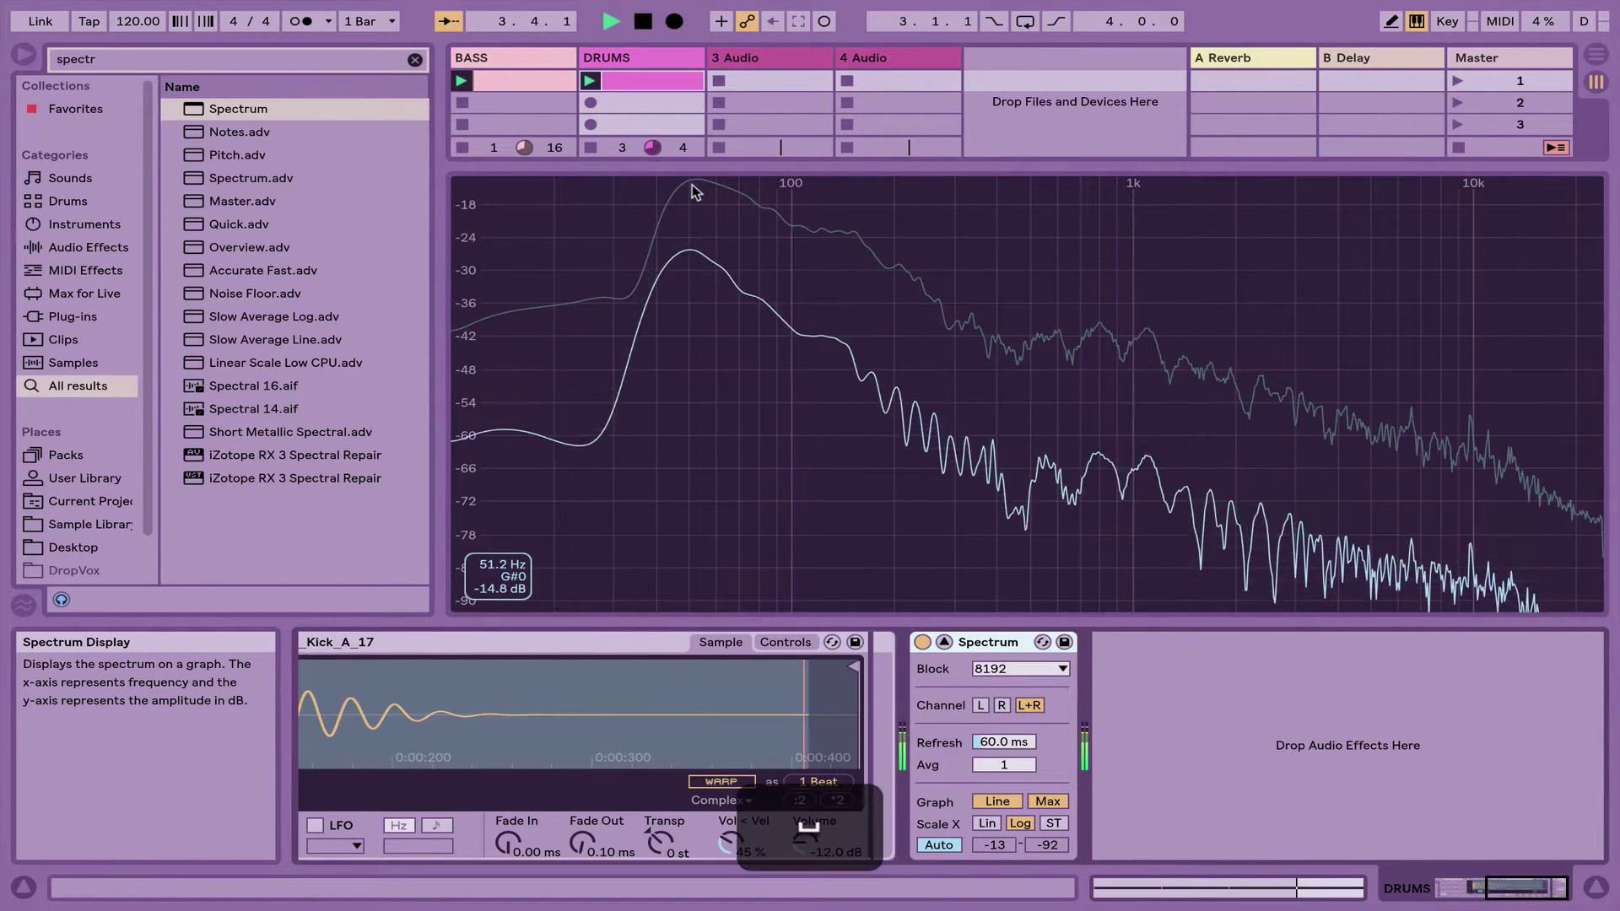
Open the BASS clip and audition its note rows from D2 up to D3 to compare them with the kick's pitch
click(523, 78)
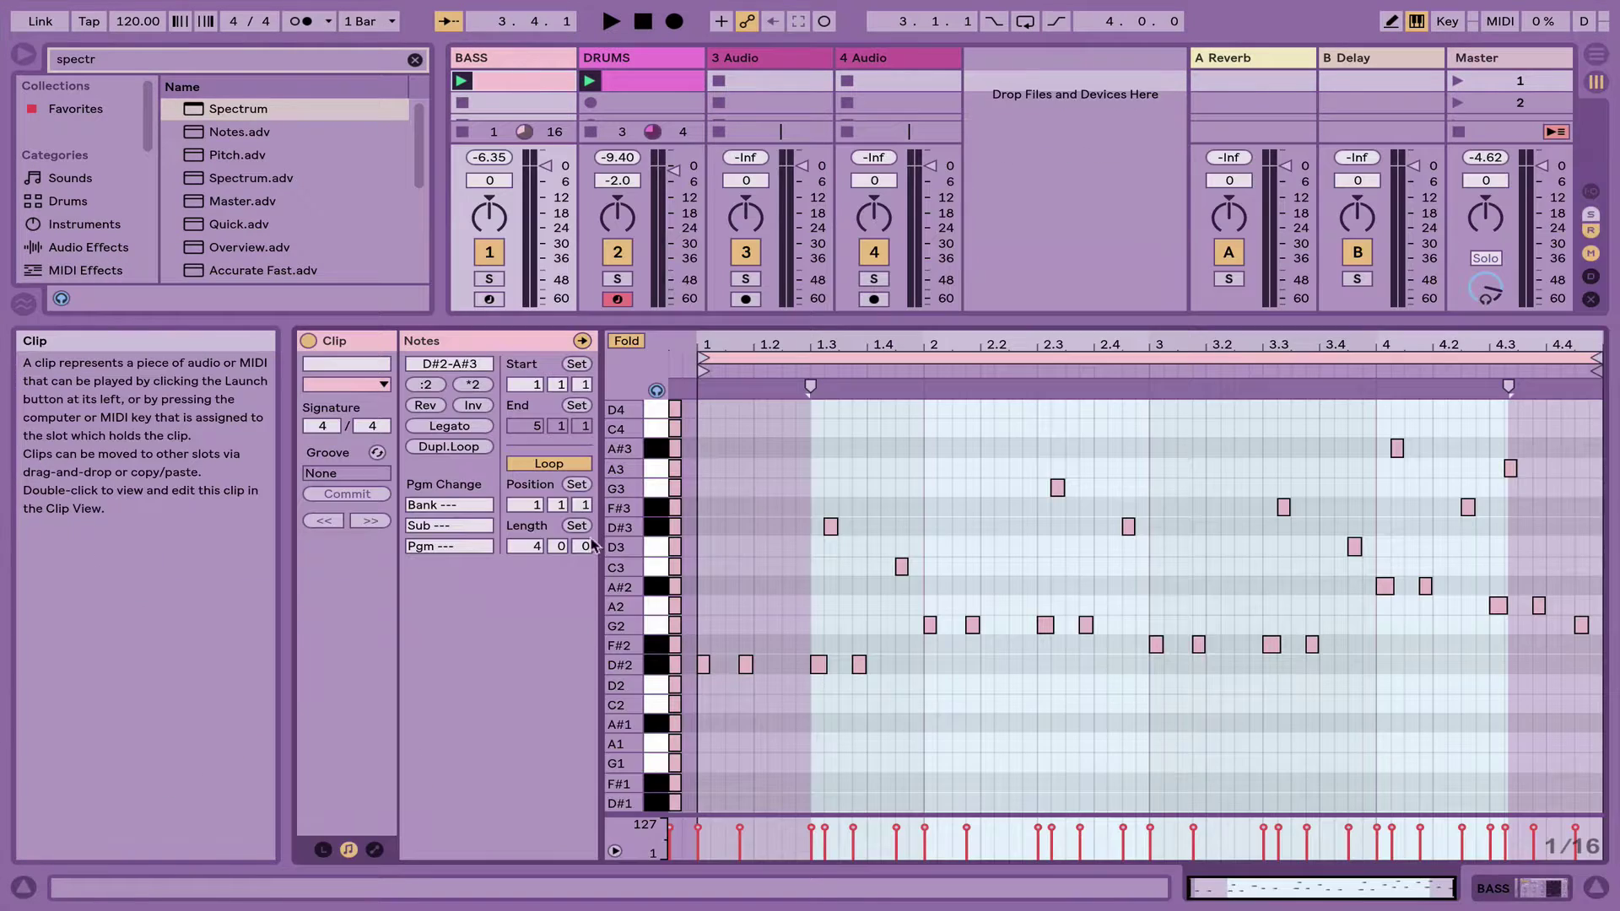
click(657, 667)
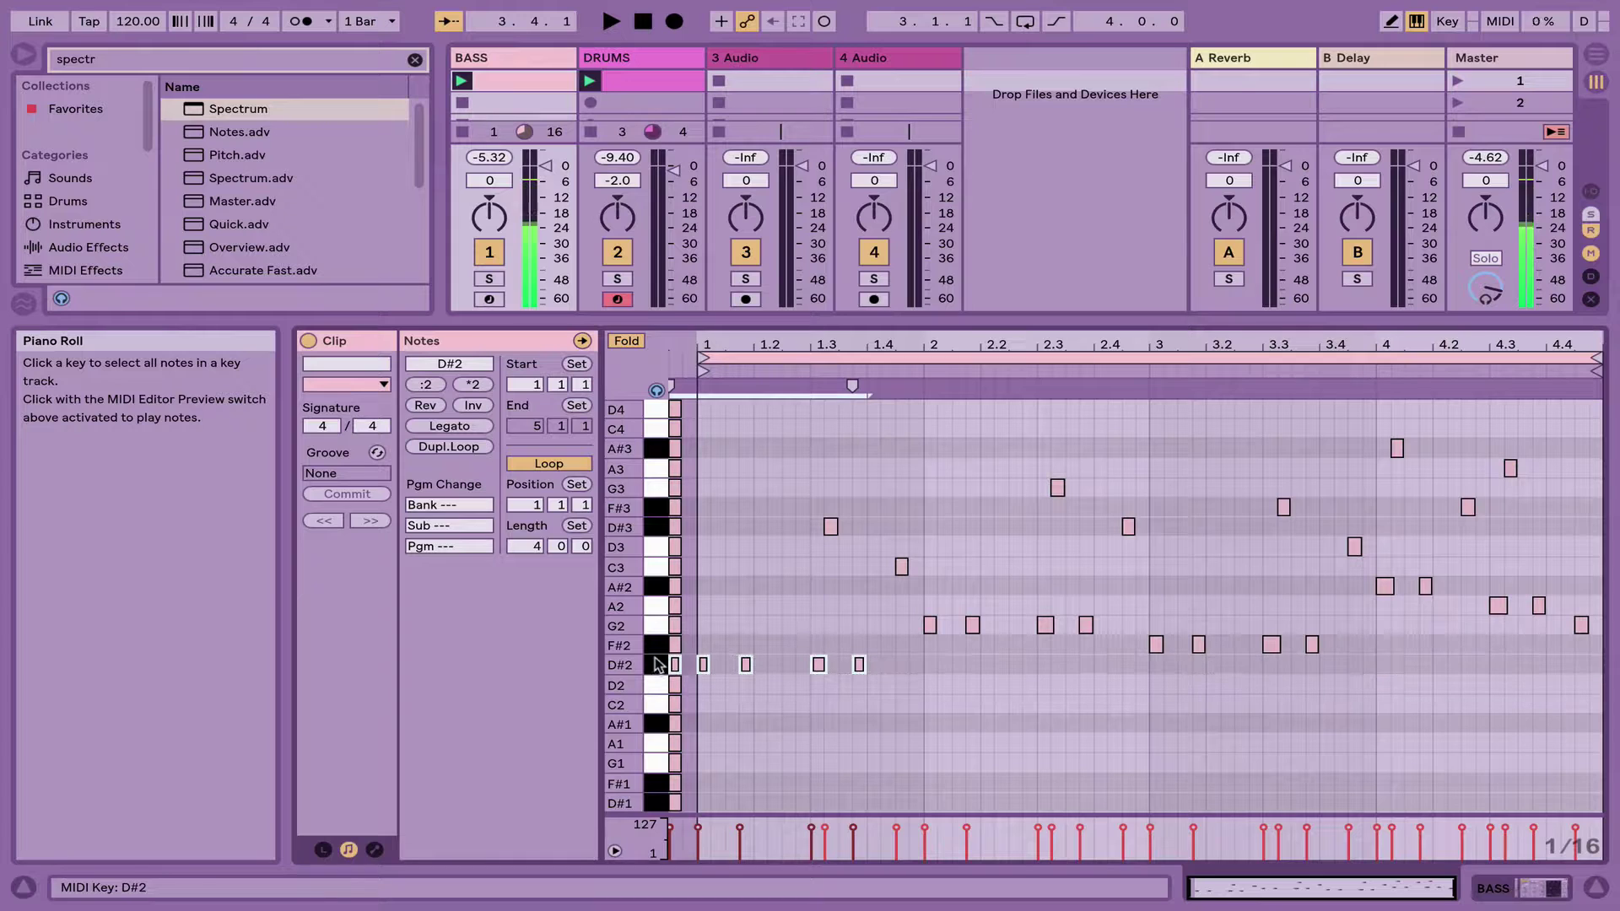
click(657, 648)
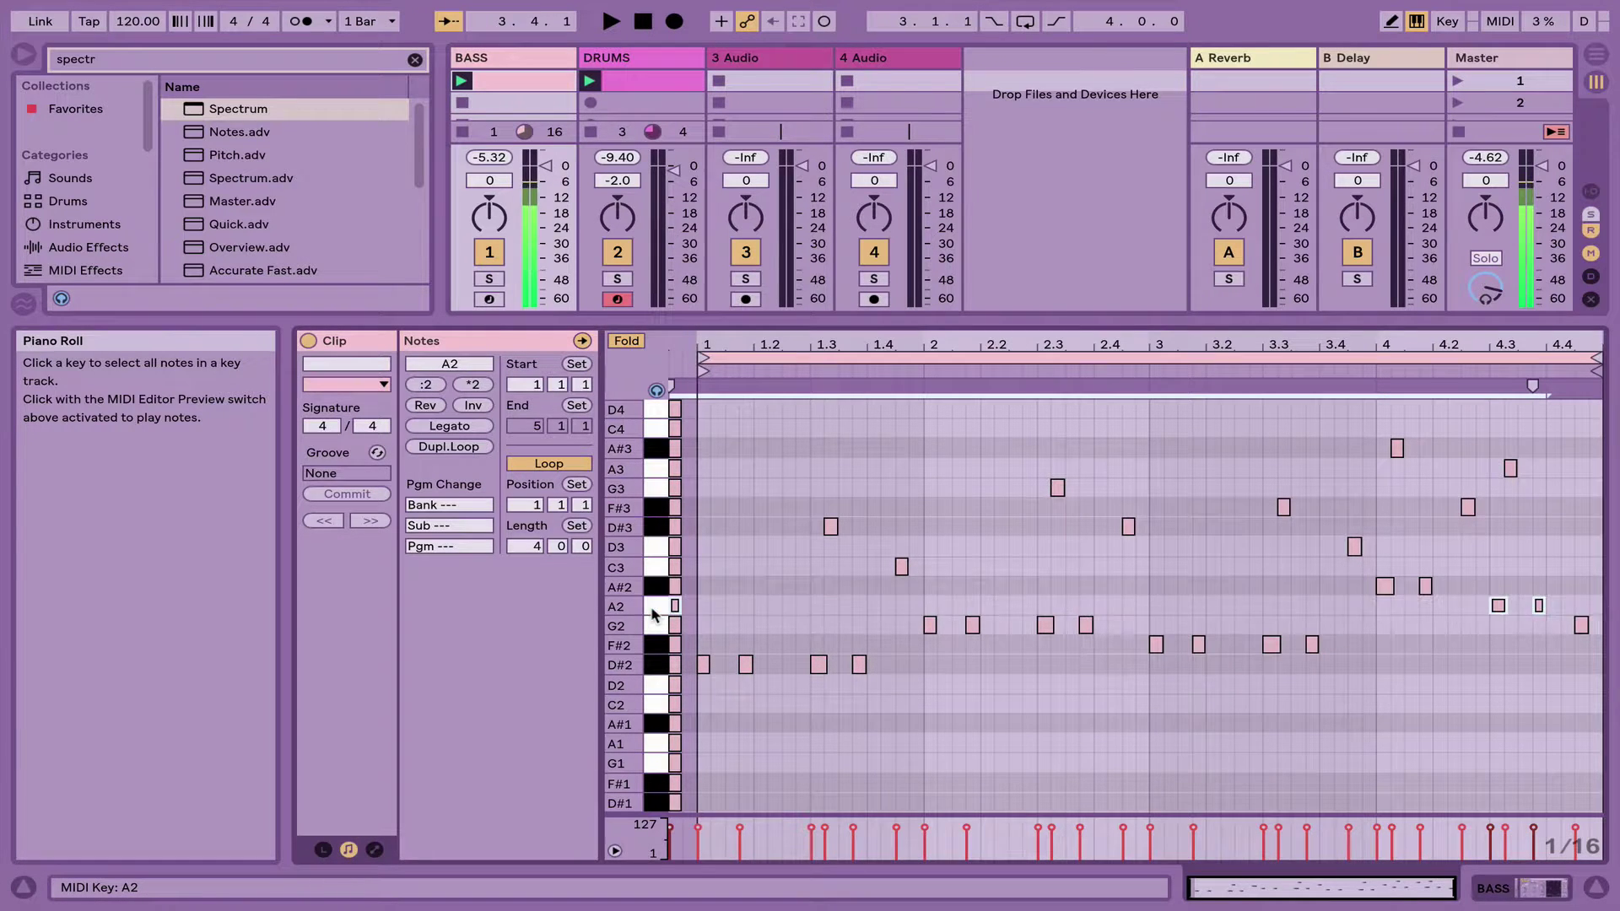
click(654, 609)
click(654, 667)
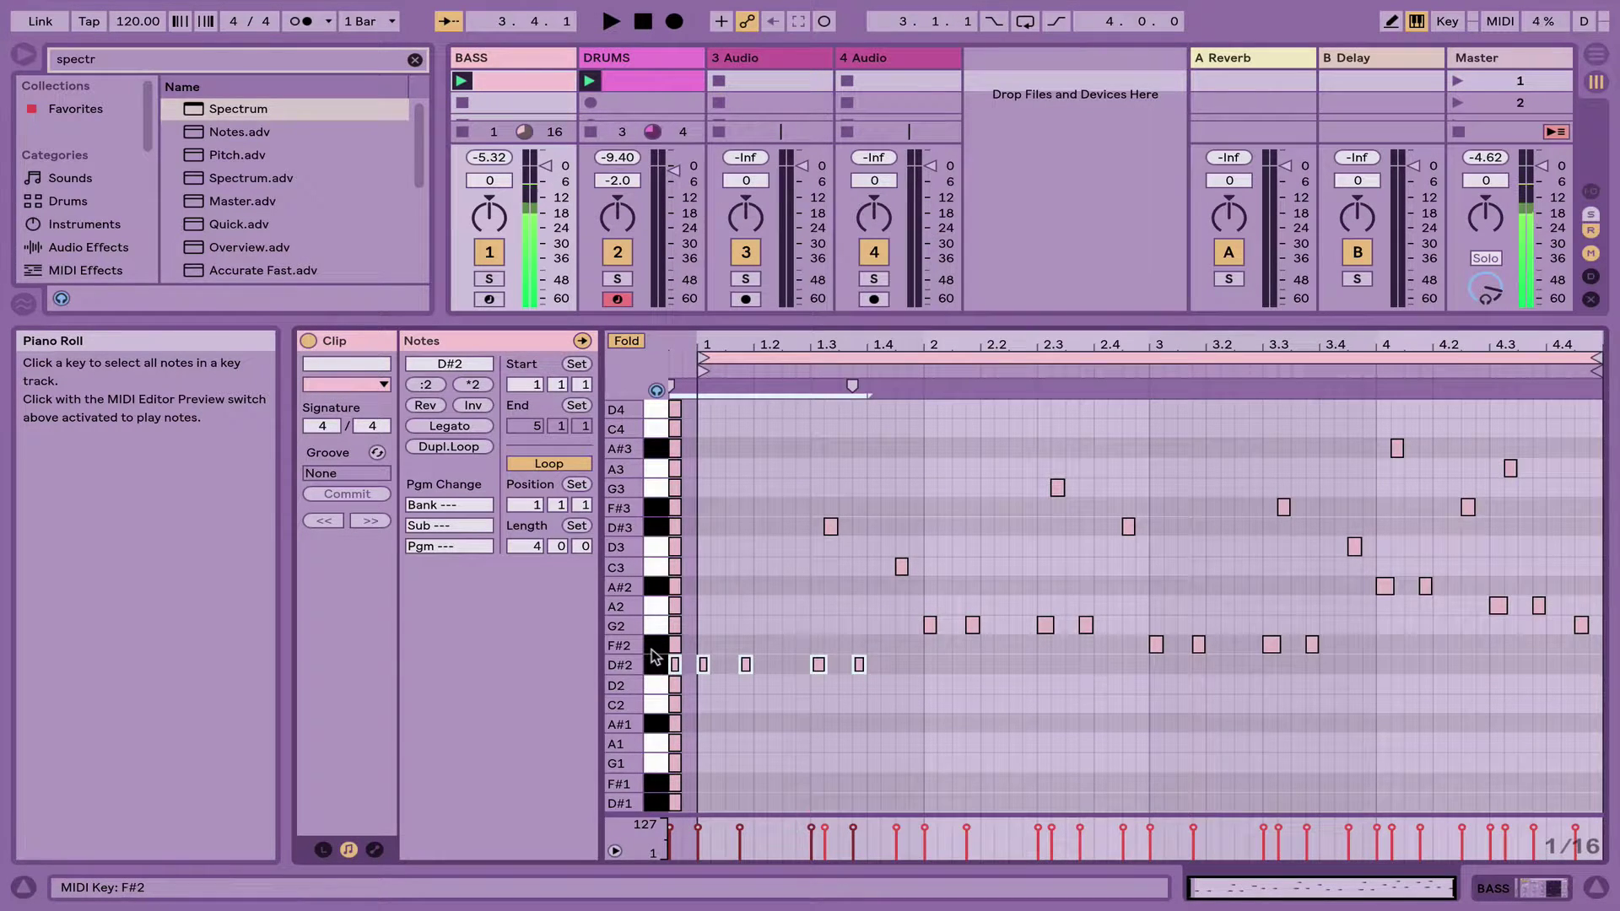
click(656, 646)
click(657, 626)
click(654, 610)
click(655, 586)
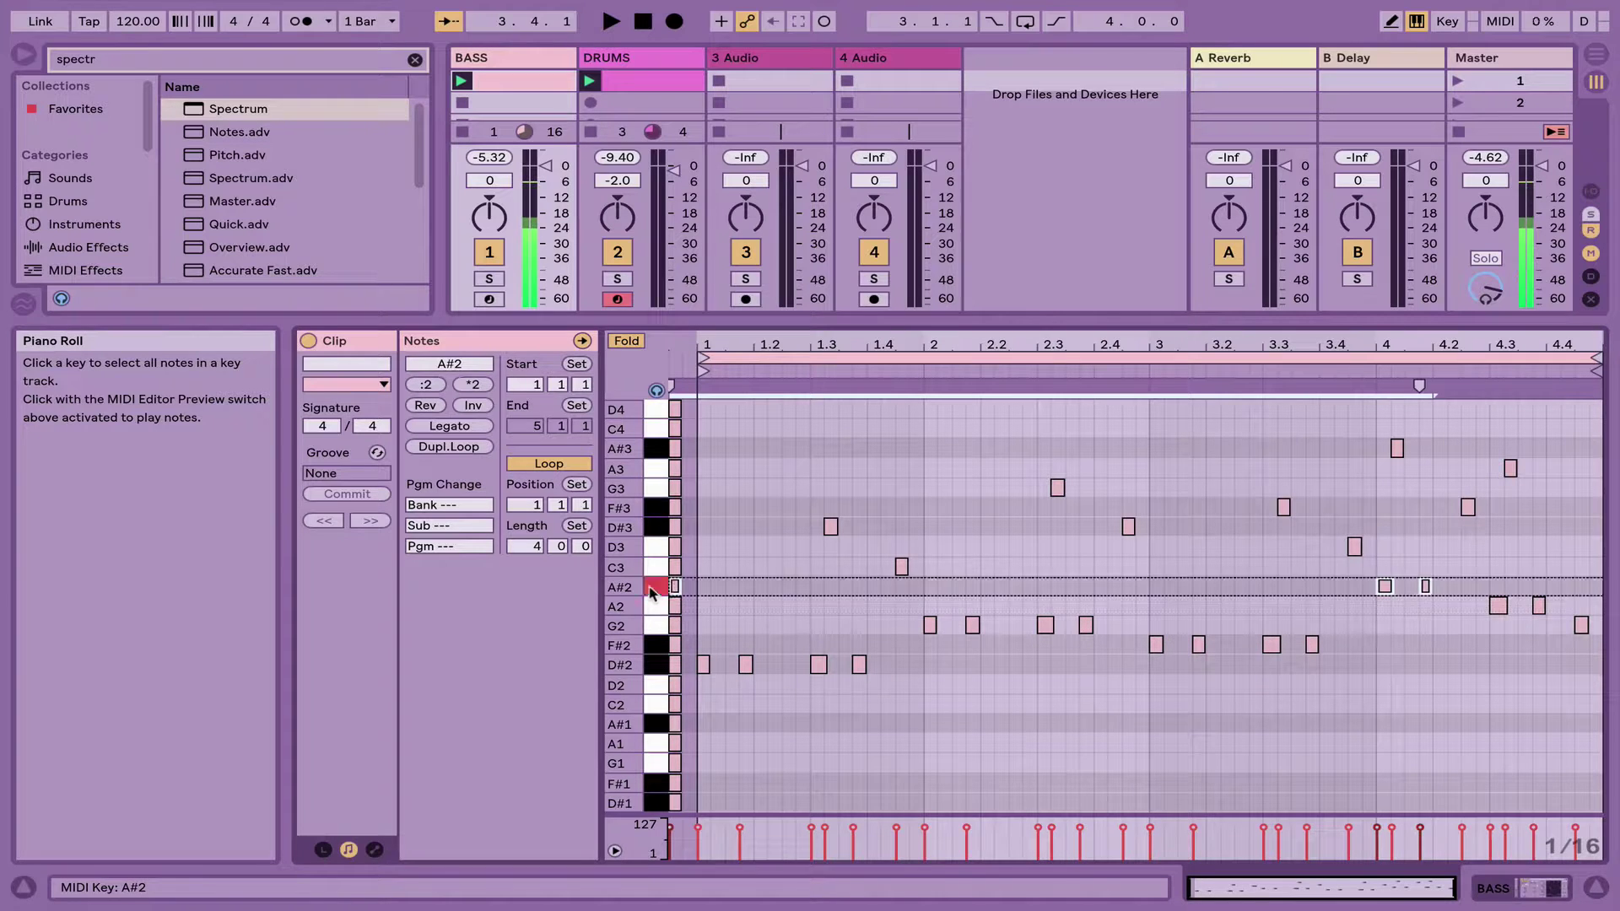
click(656, 567)
click(656, 547)
click(652, 687)
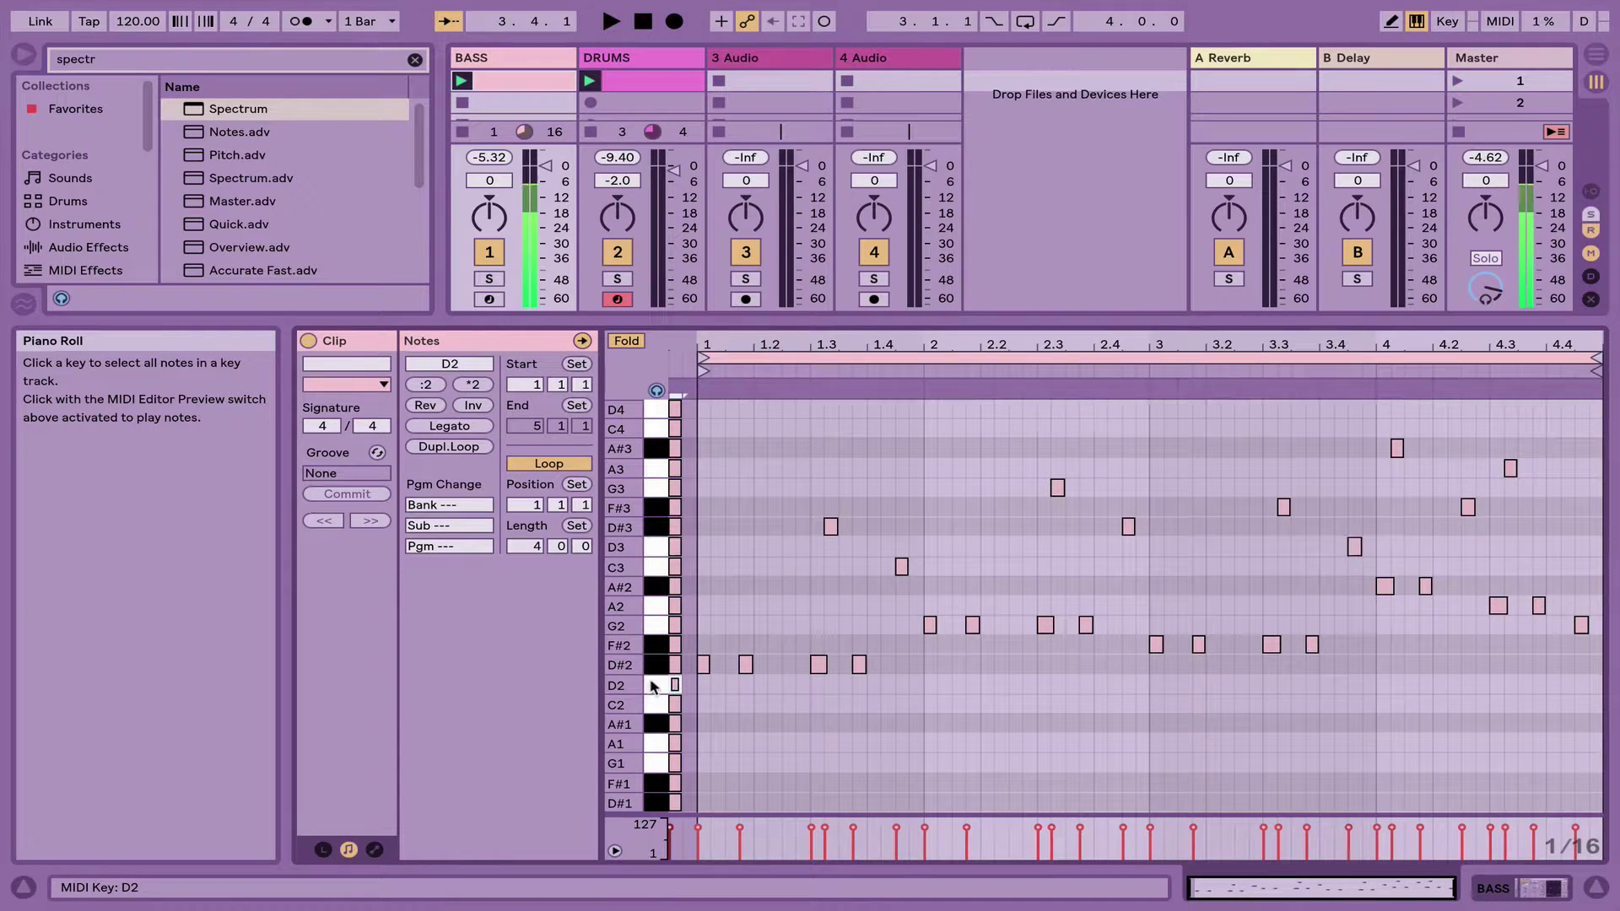
click(654, 667)
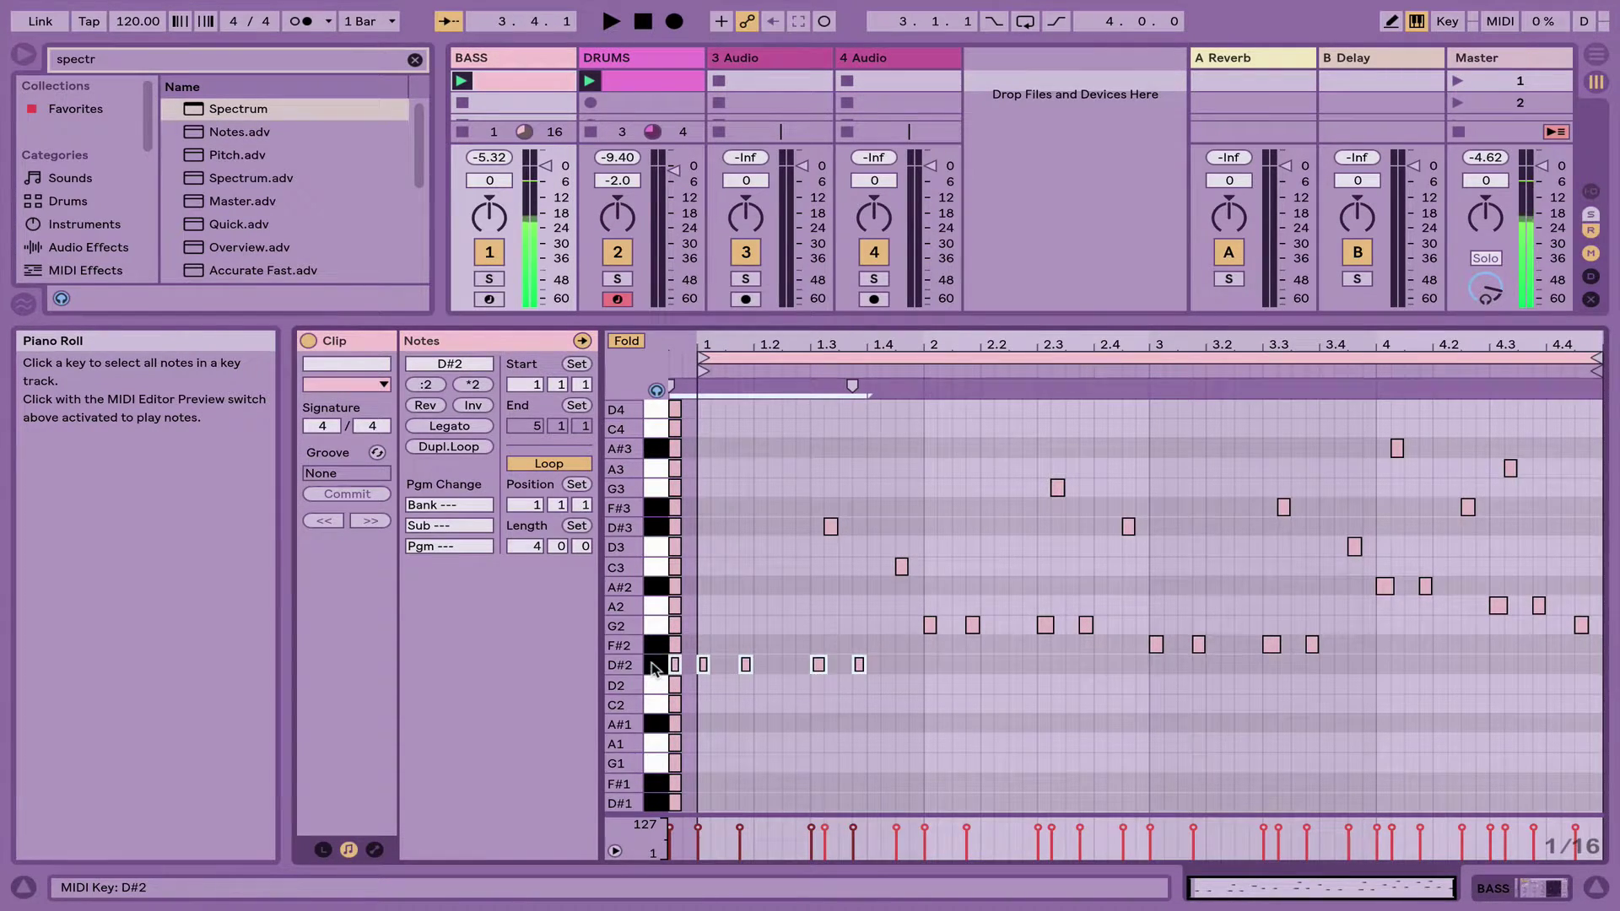
Return to the DRUMS track's devices and replay the kick to recheck its low-frequency peak in Spectrum
key(shift+Tab)
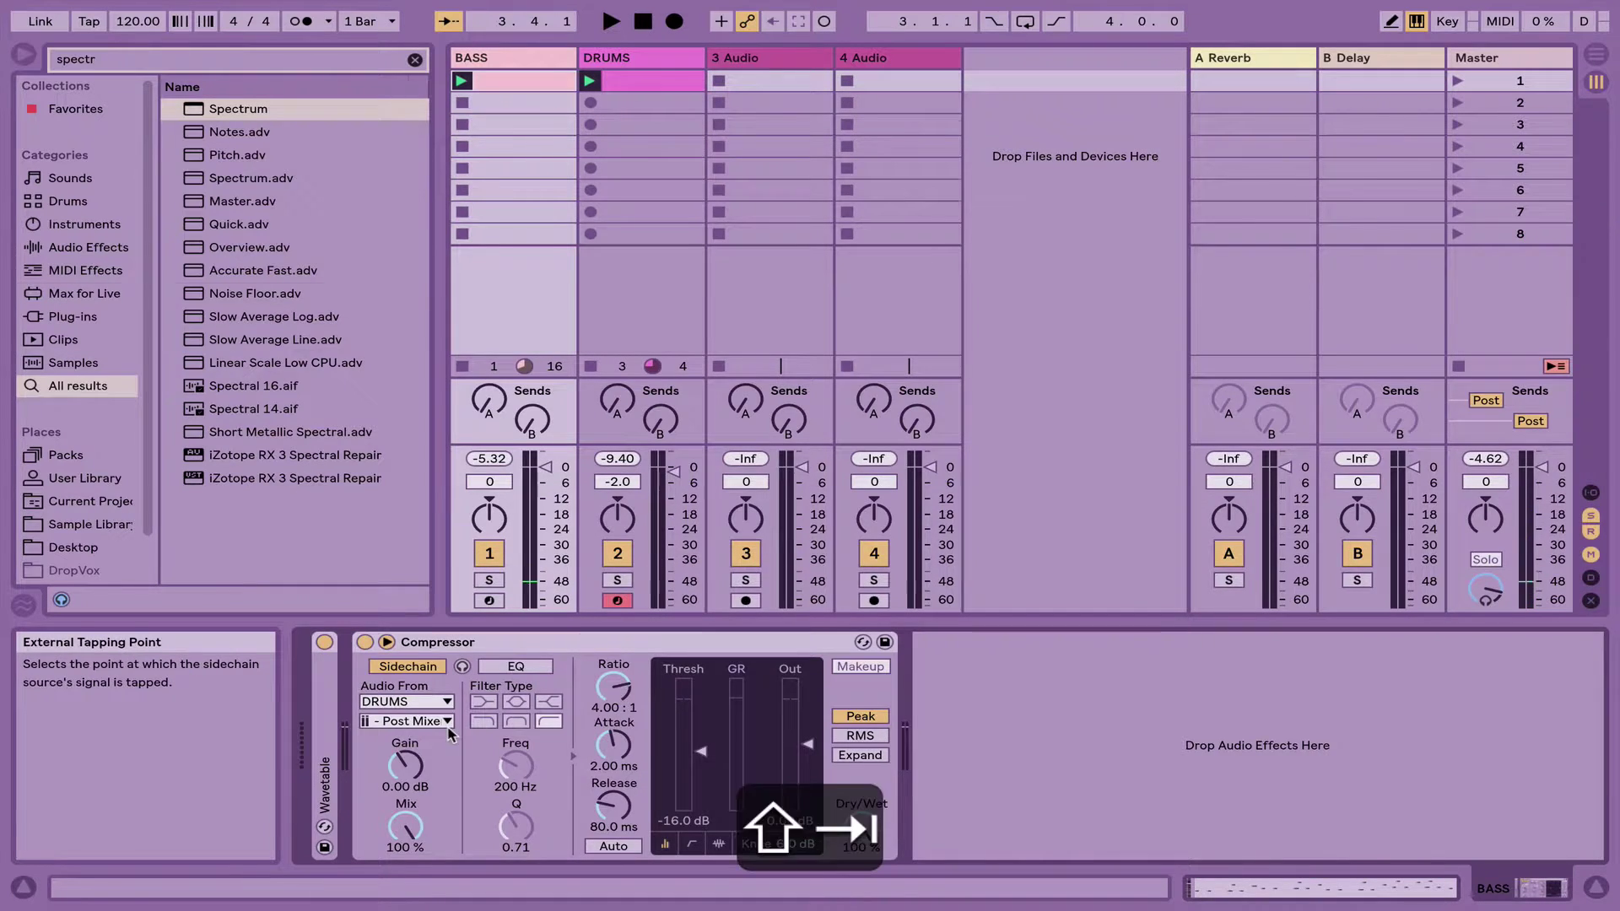
key(shift+Tab)
key(shift+Tab)
click(642, 66)
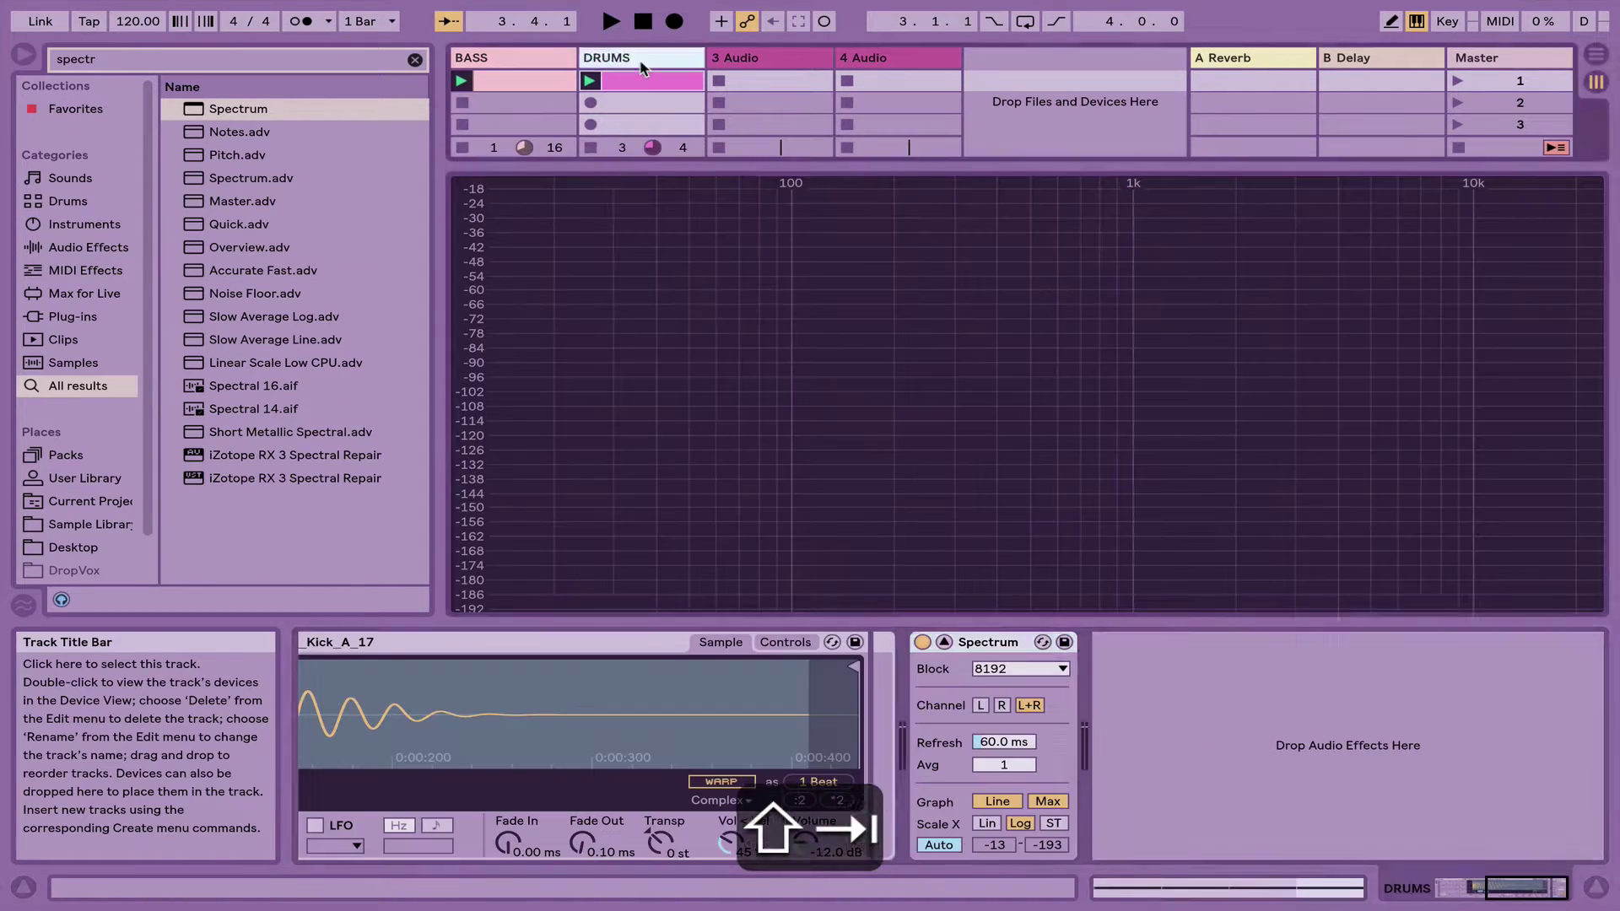
key(shift+Tab)
key(space)
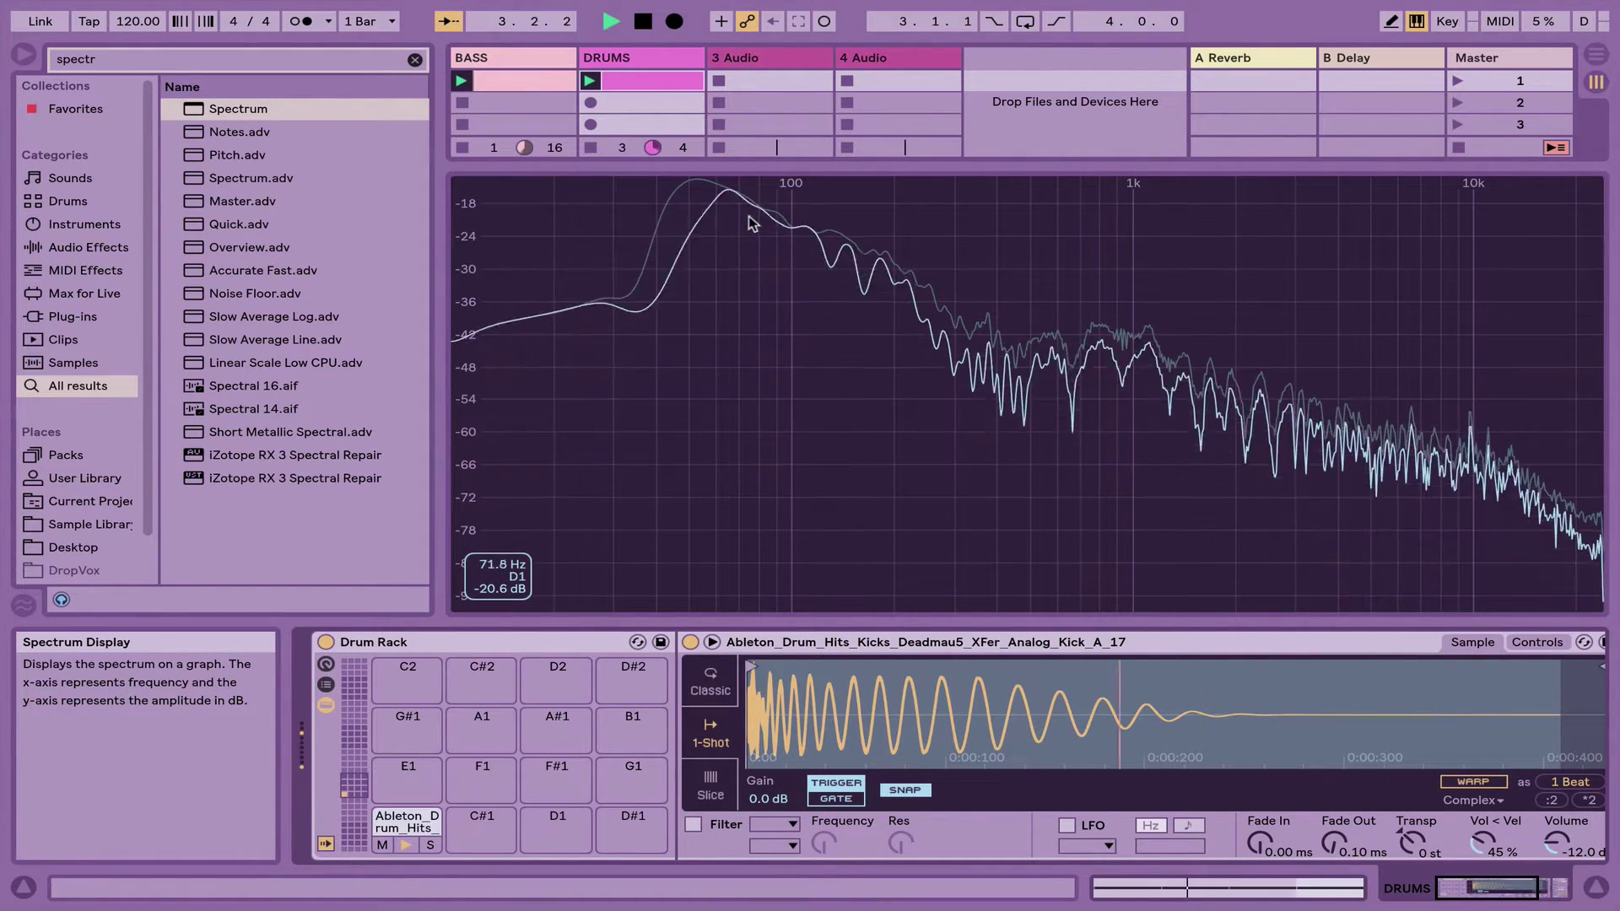
key(space)
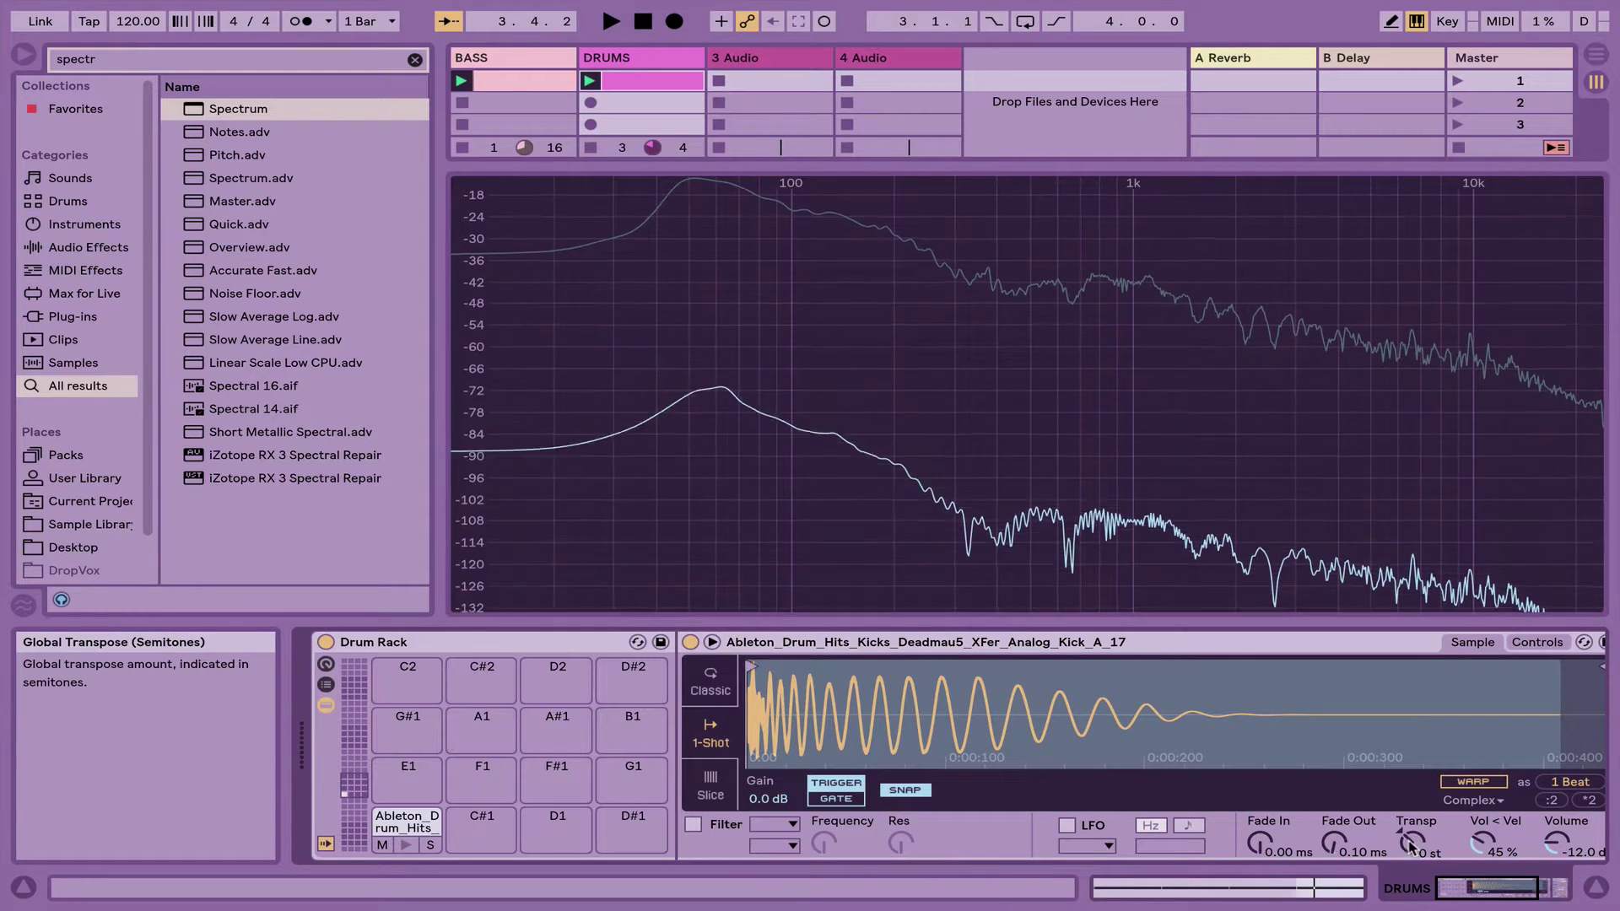
Try transposing the kick sample up to +4 st and play the loop to check its peak in Spectrum
click(1410, 844)
key(Up)
key(Up)
key(Up)
key(Up)
key(space)
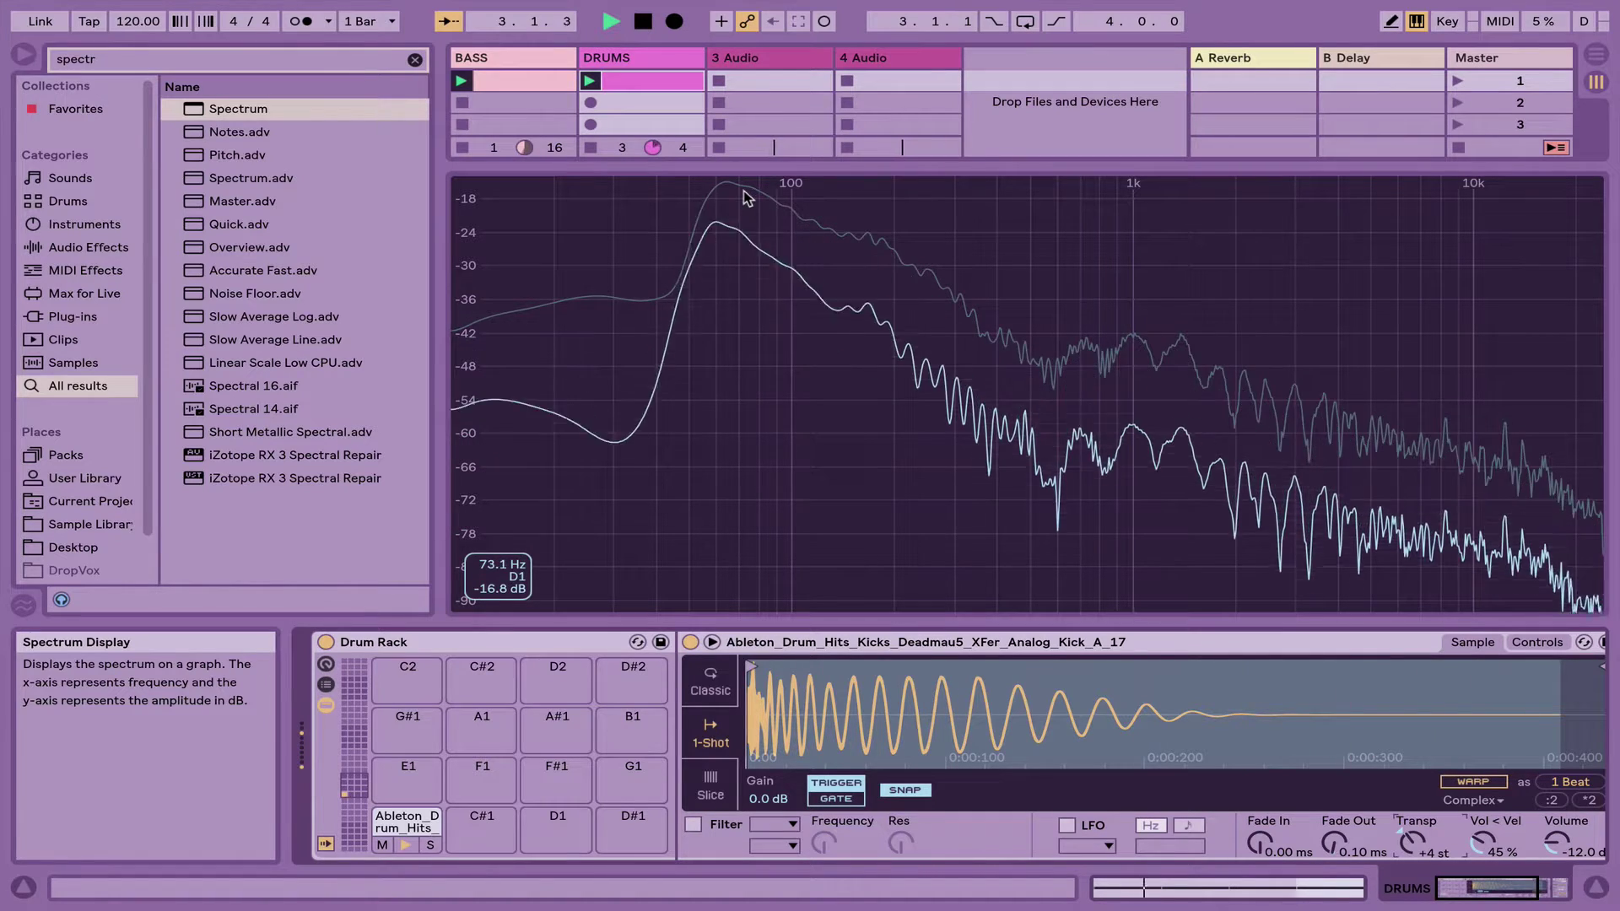
key(space)
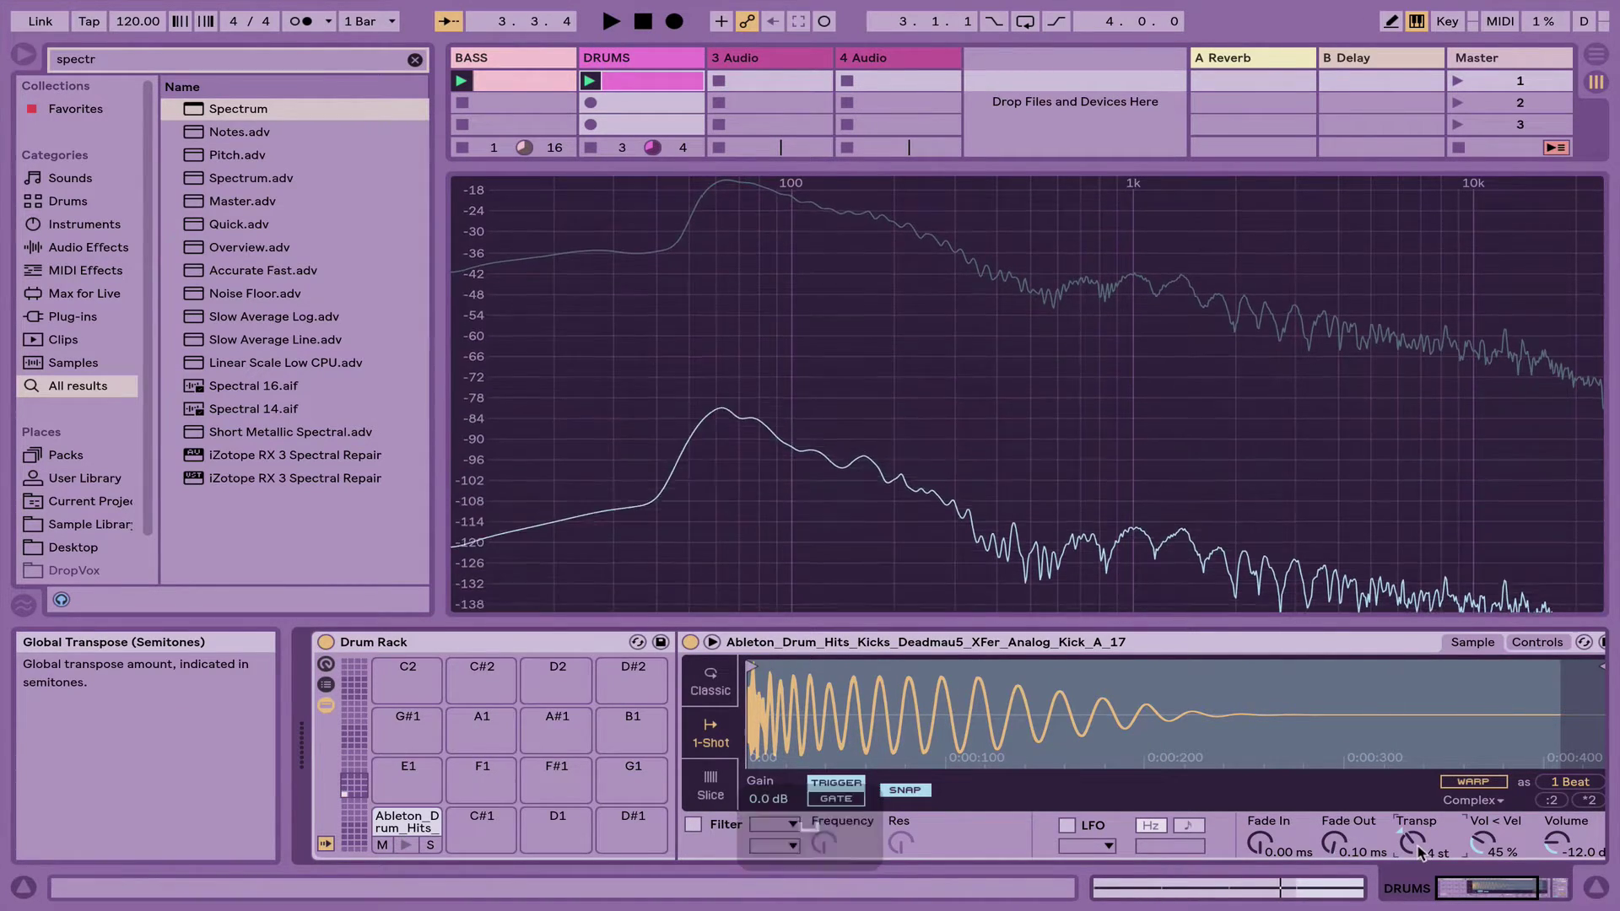
Try raising the kick's transpose through +5 and +6 to +7 st while watching its peak in Spectrum during playback
key(Up)
key(Up)
key(space)
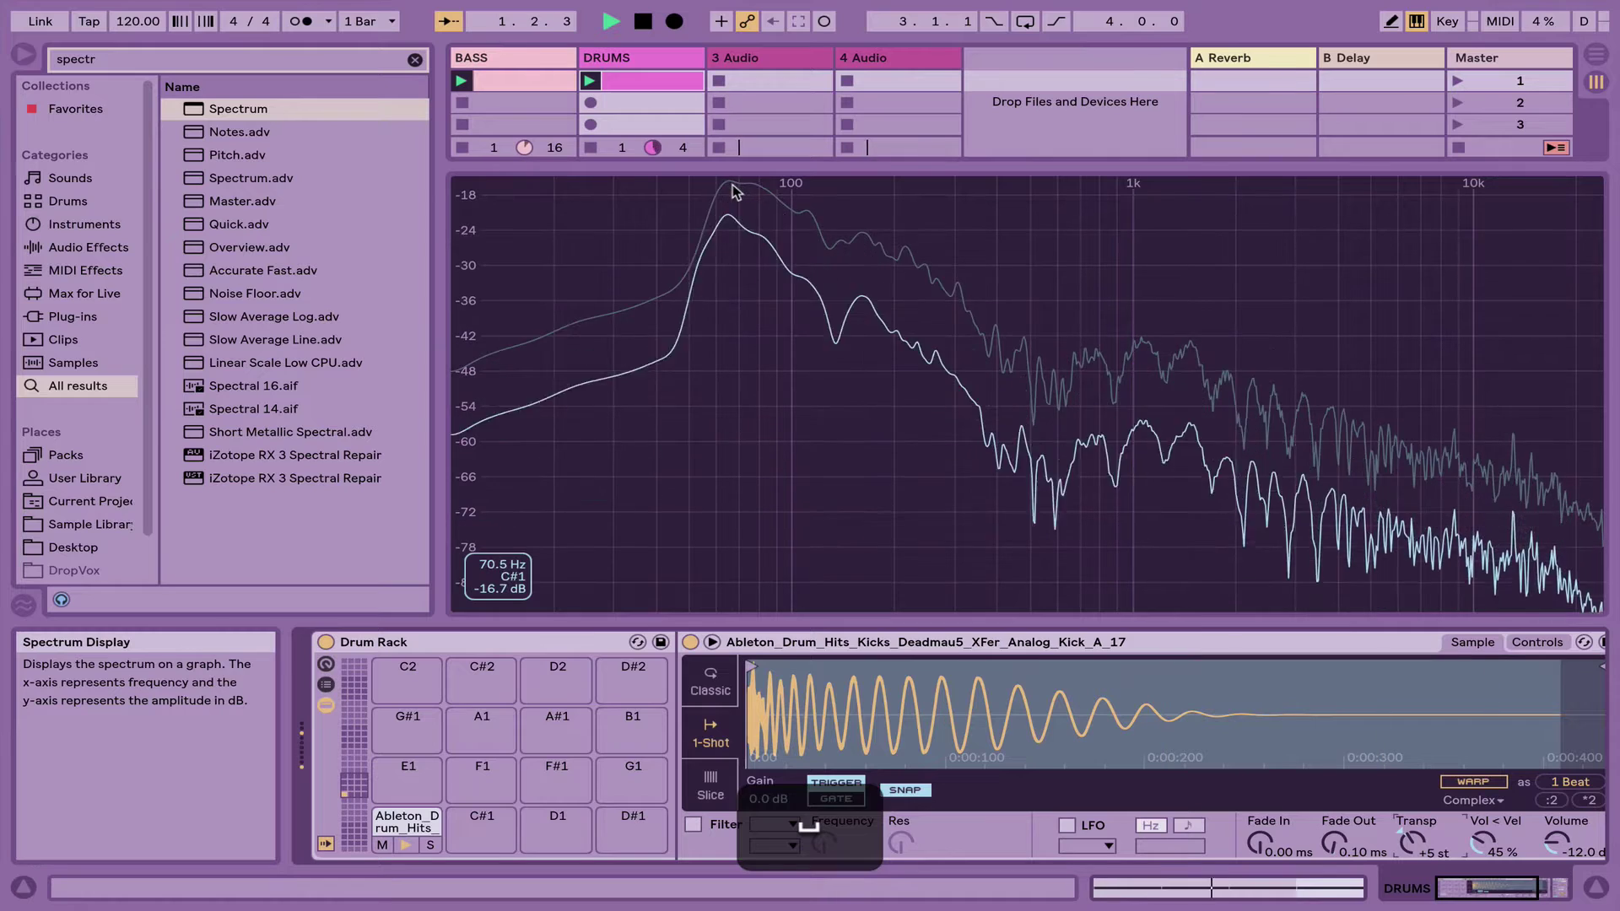
key(Up)
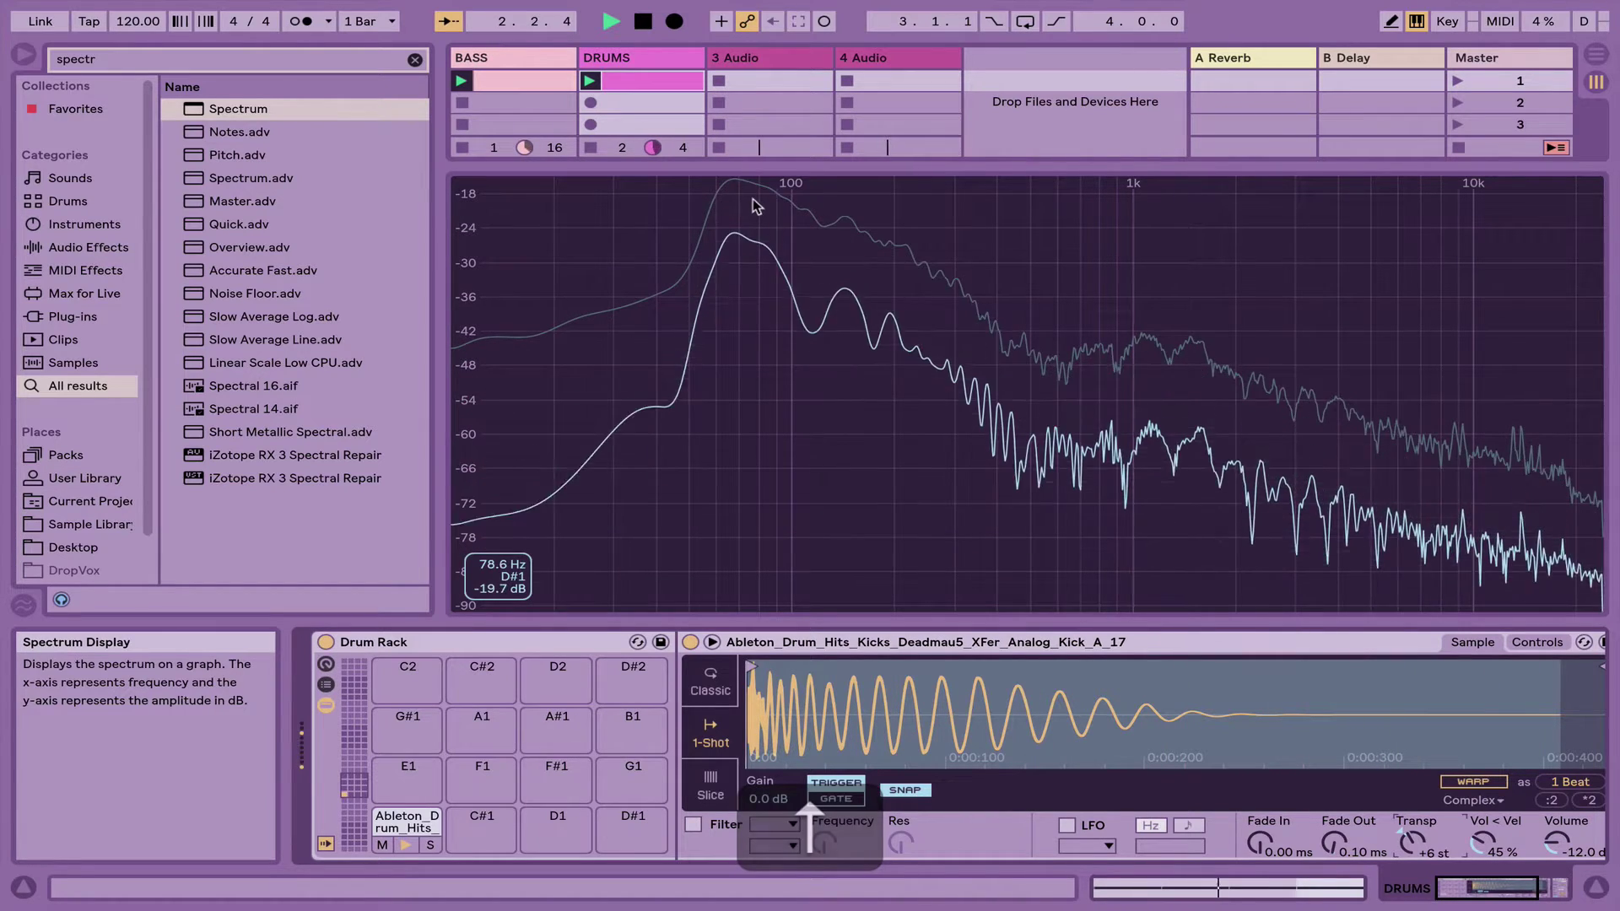
key(Up)
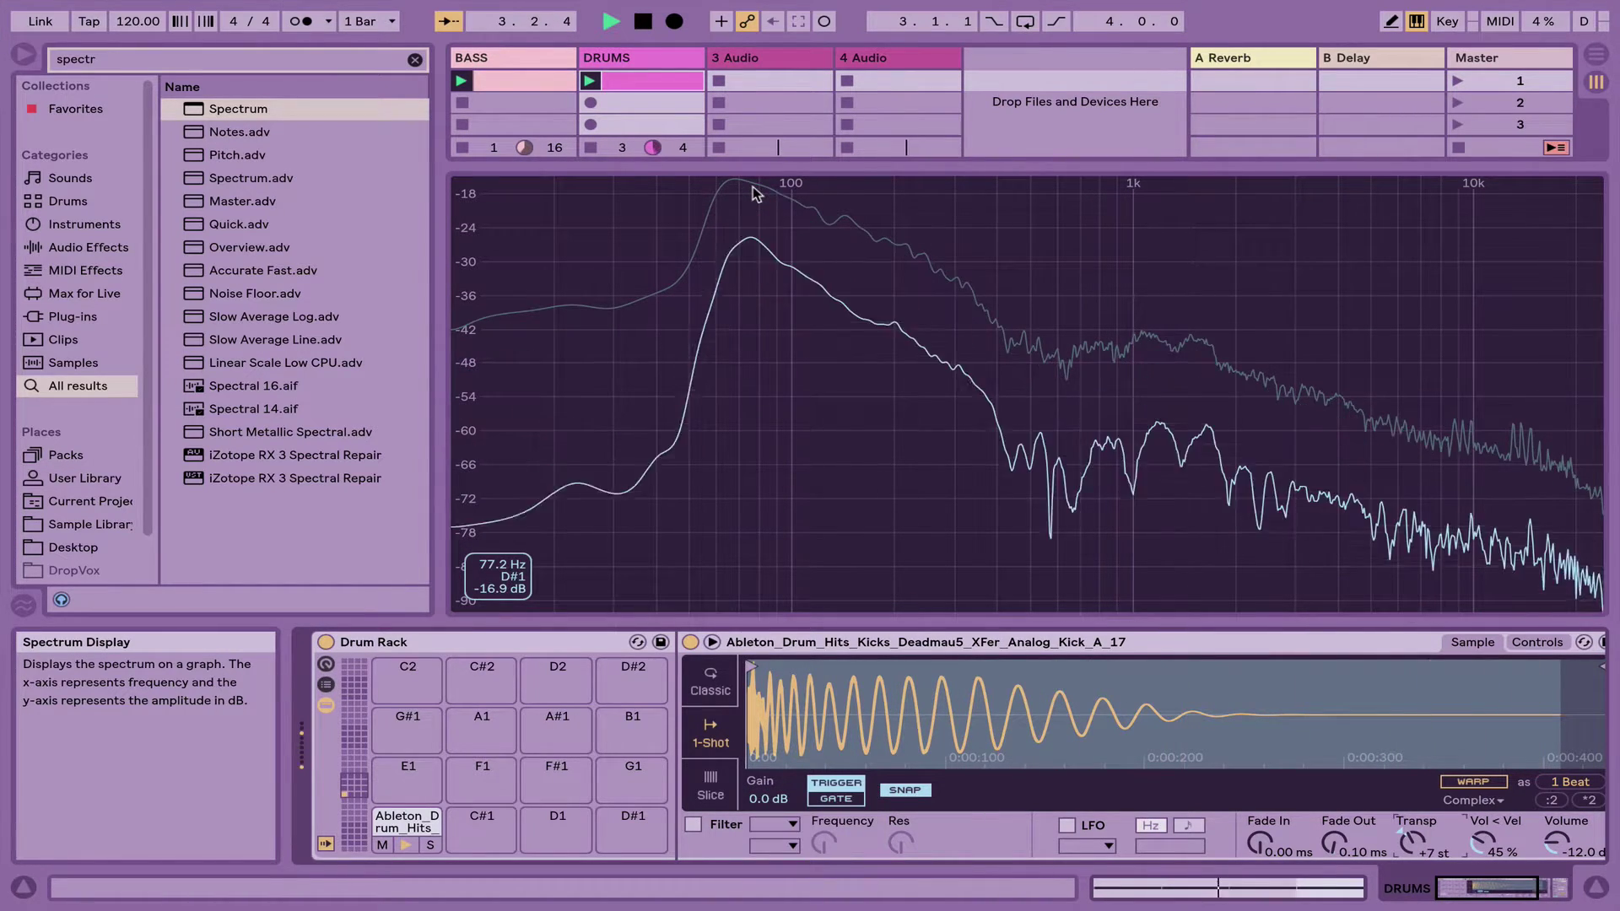
Lower the kick sample's transpose to -2 st and replay the loop to check its fundamental in Spectrum
key(shift+Down)
key(shift+Down)
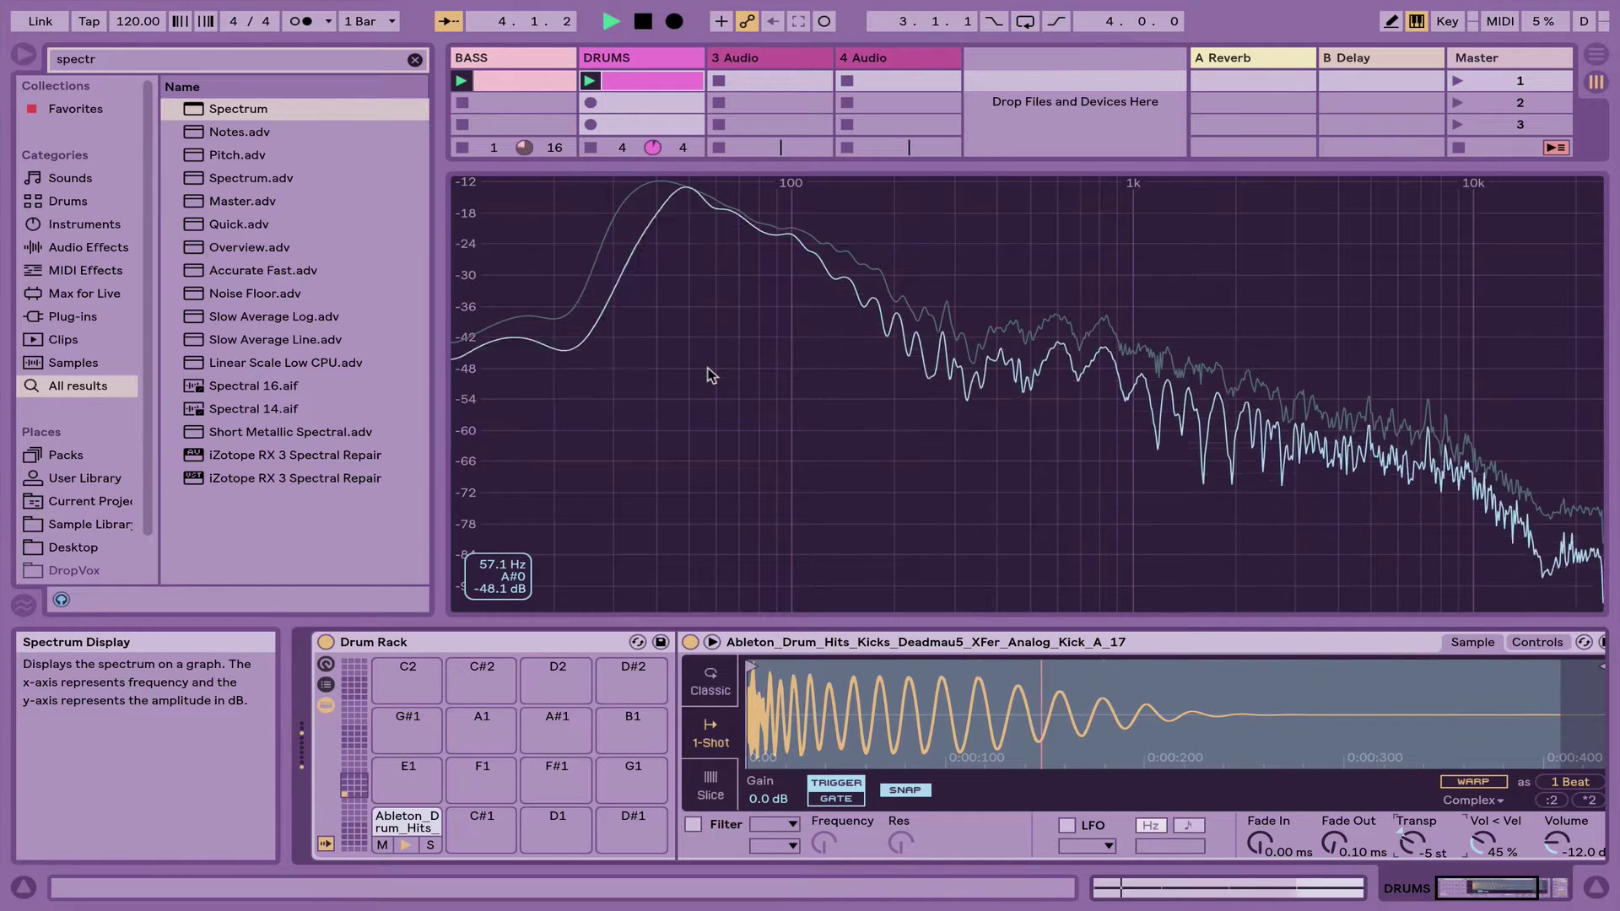
key(Up)
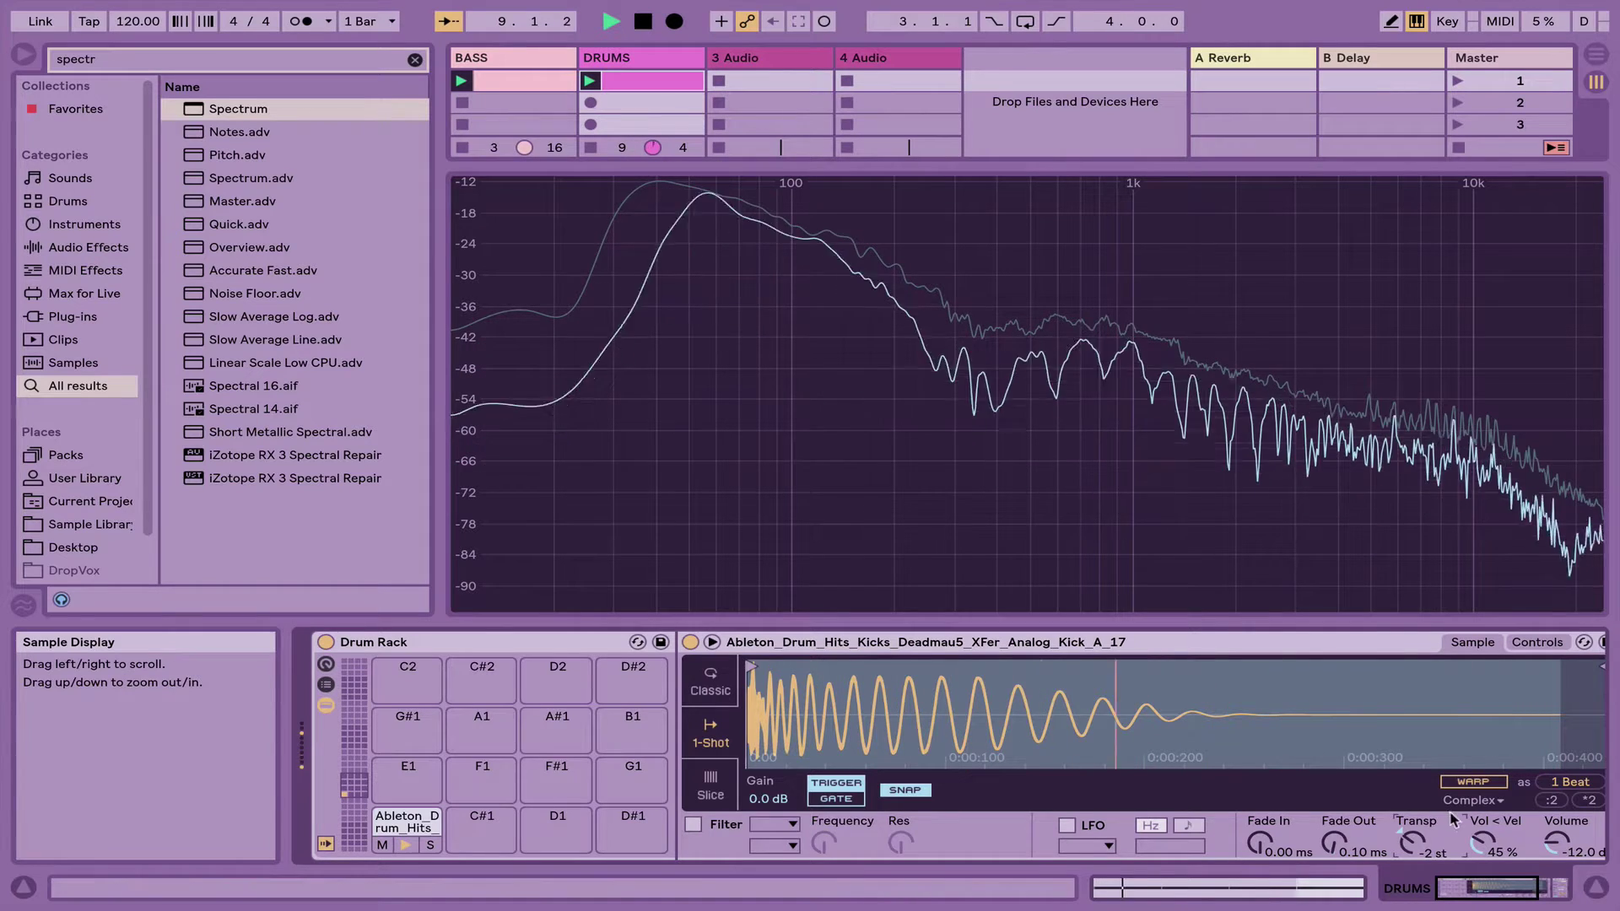
key(space)
key(space)
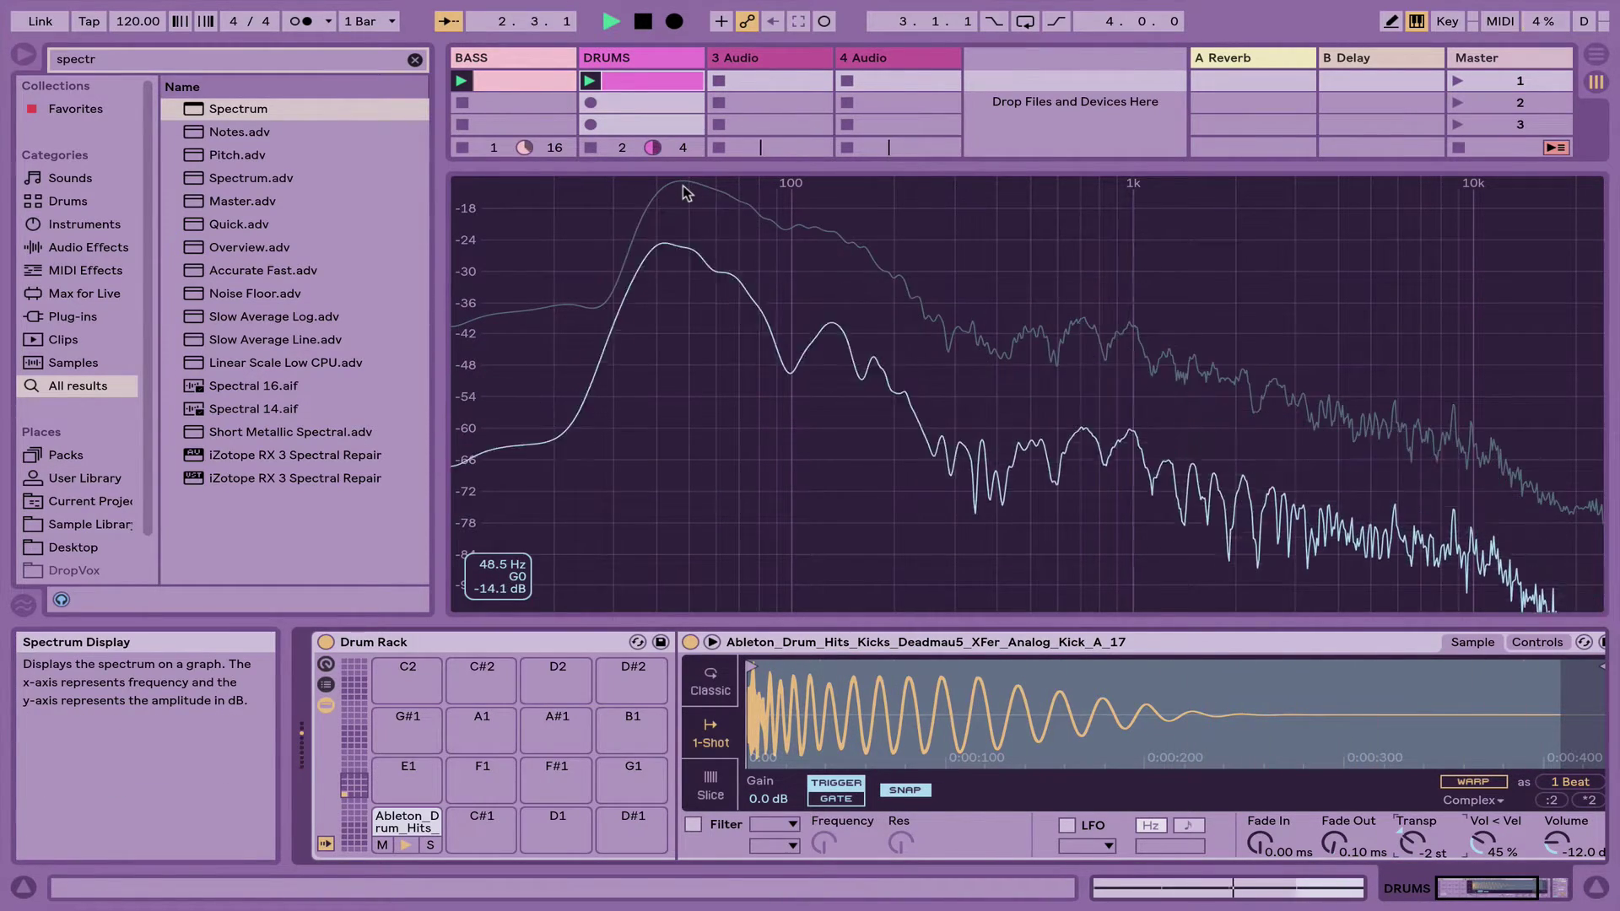
key(space)
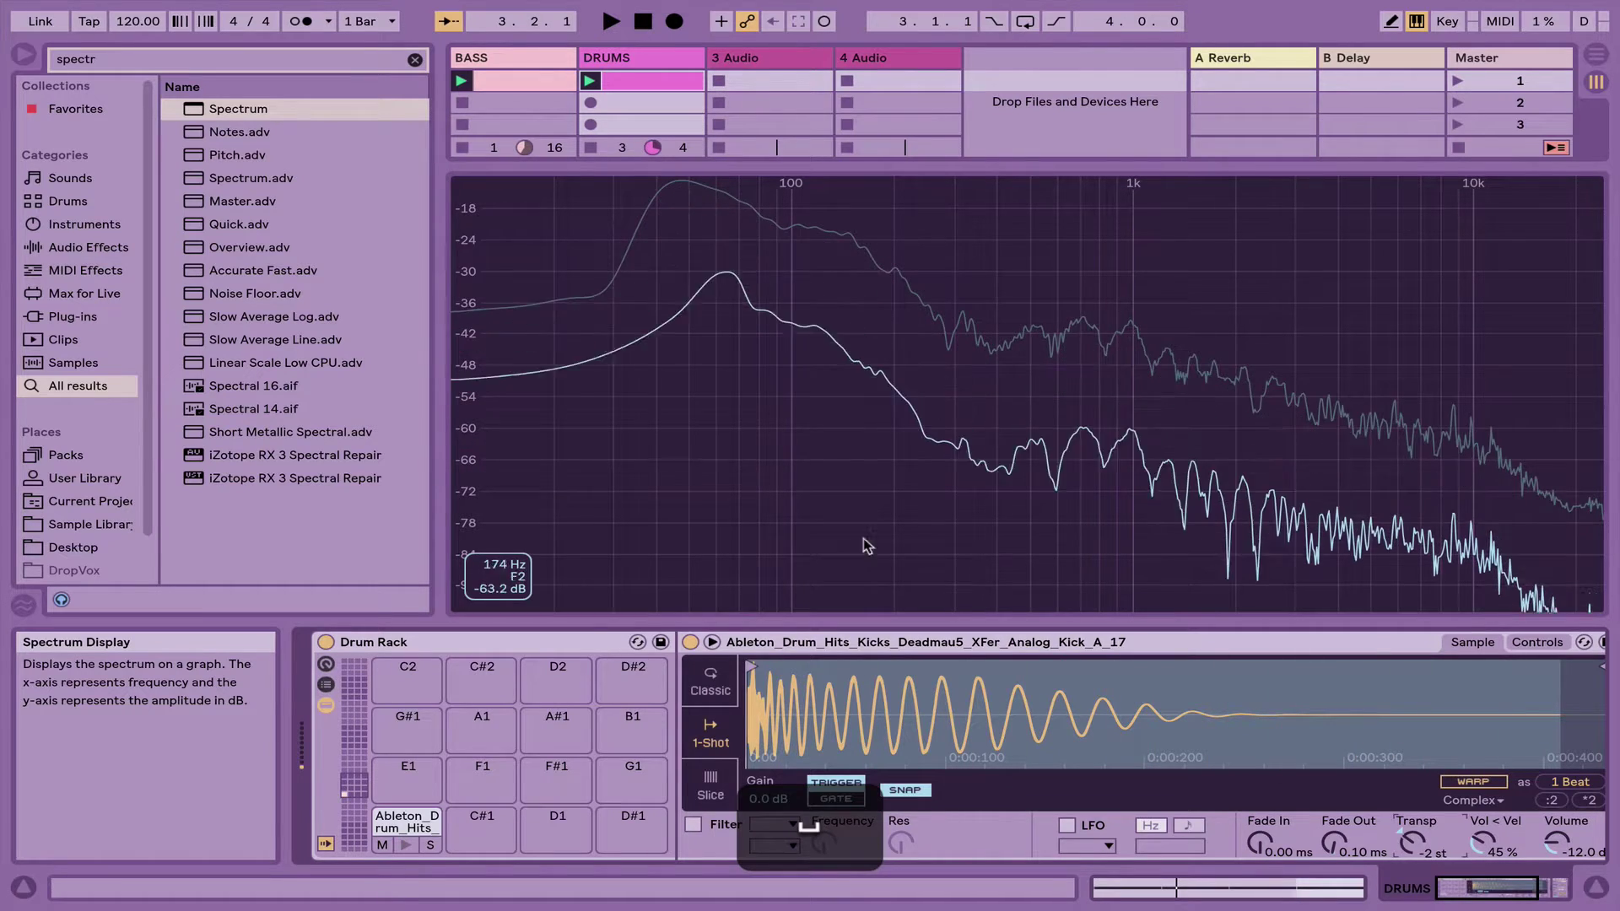
key(space)
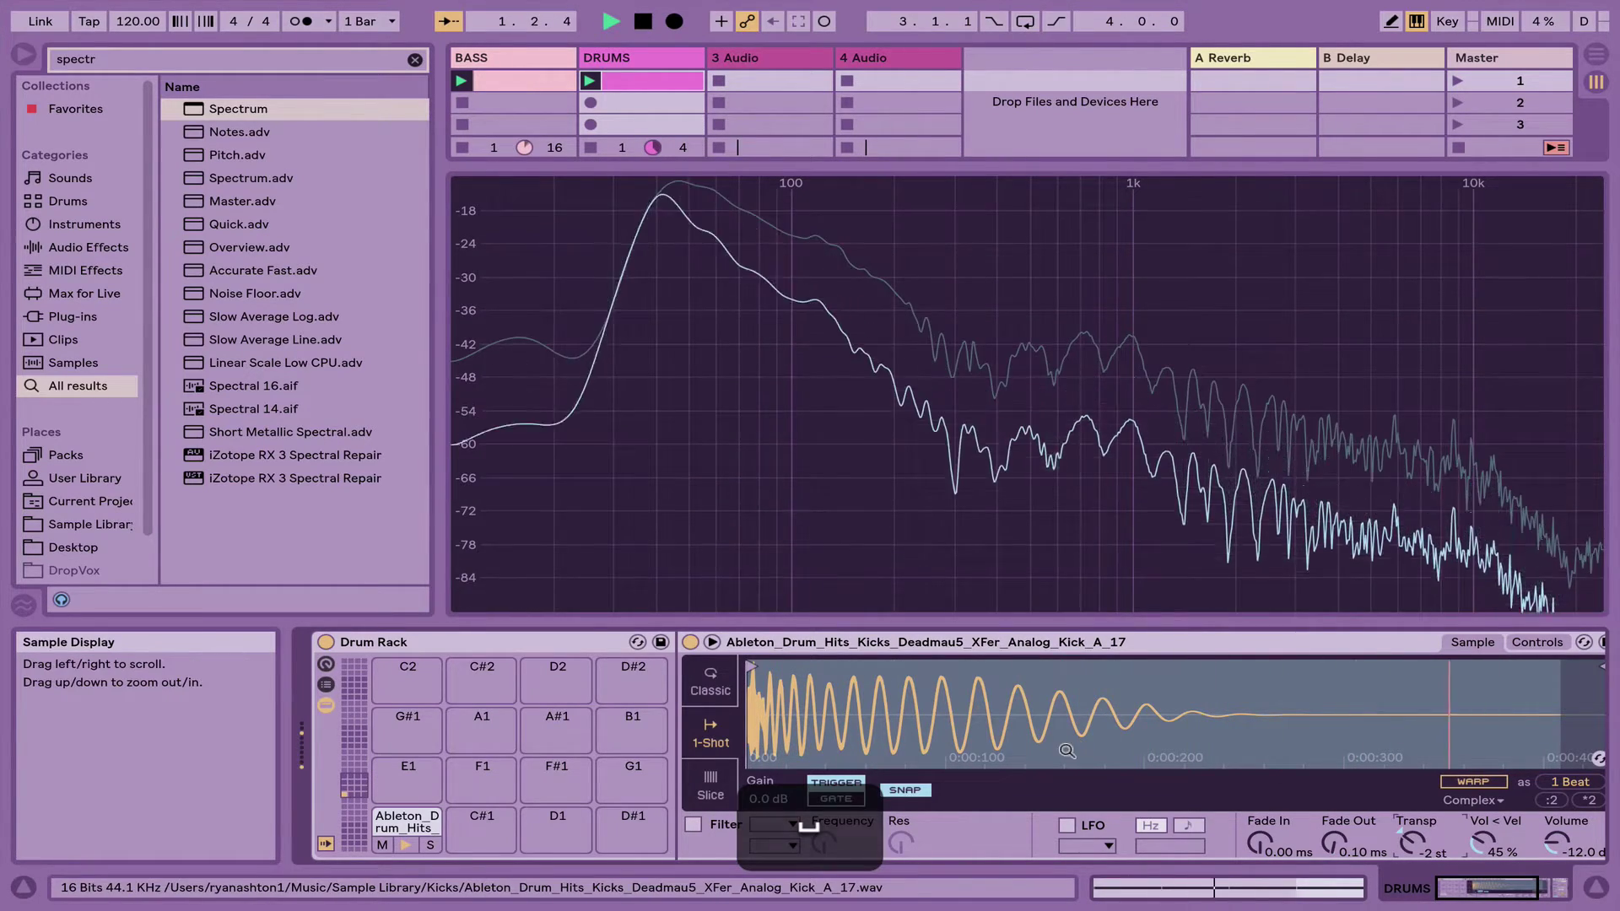
key(space)
Search the browser for "eight" and add EQ Eight after Spectrum on the DRUMS track
scroll(1065, 741, right, 5)
key(super+f)
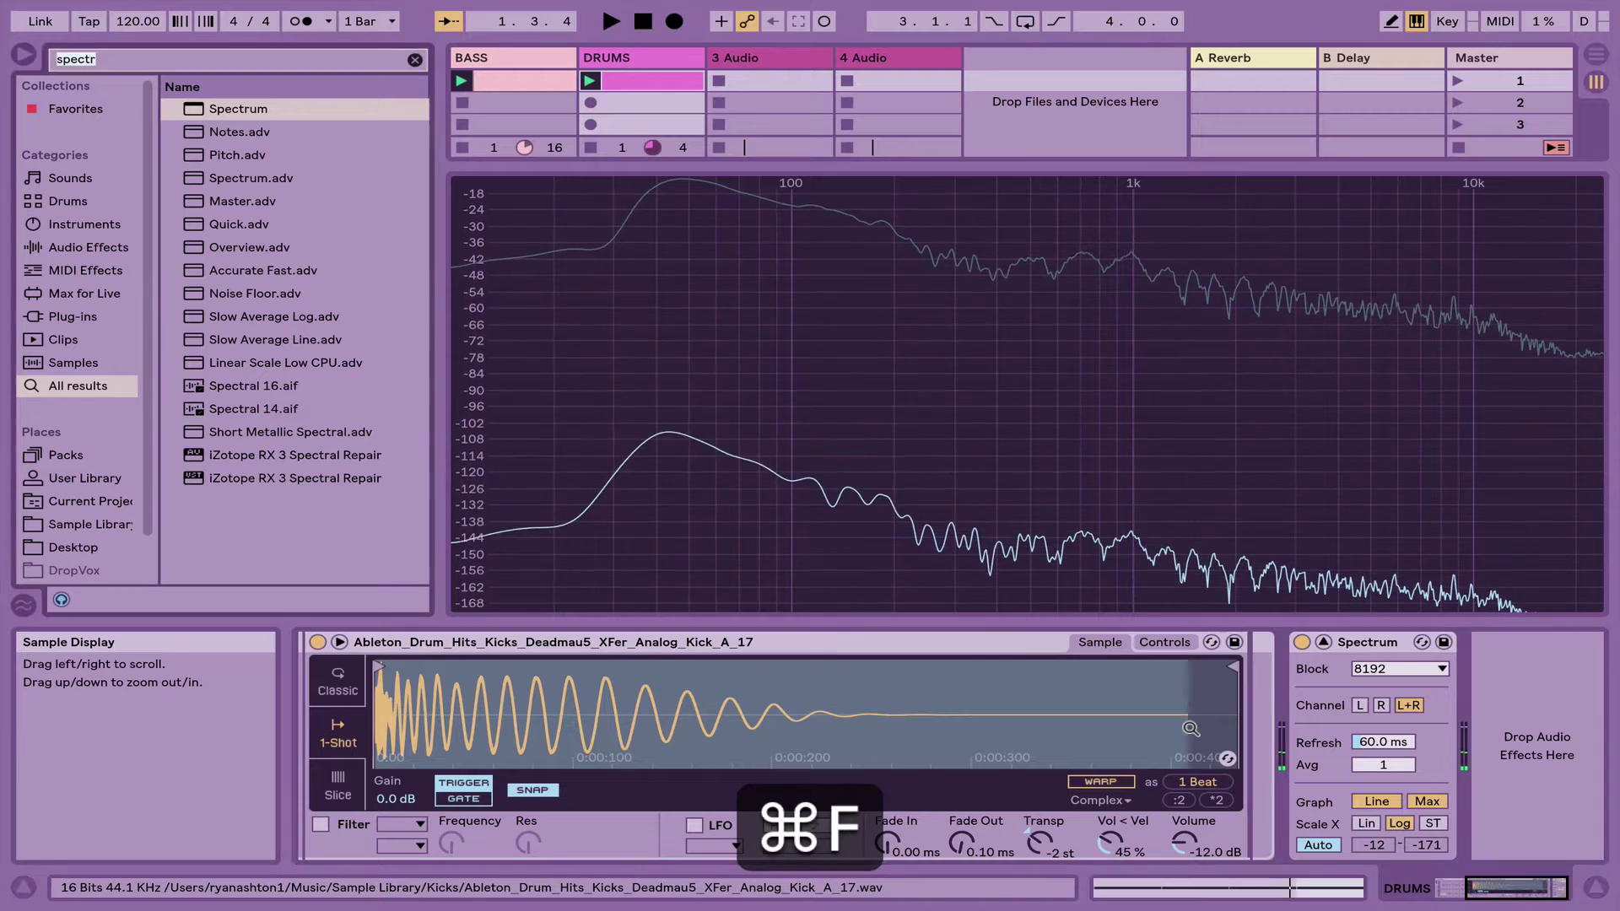
text(eight)
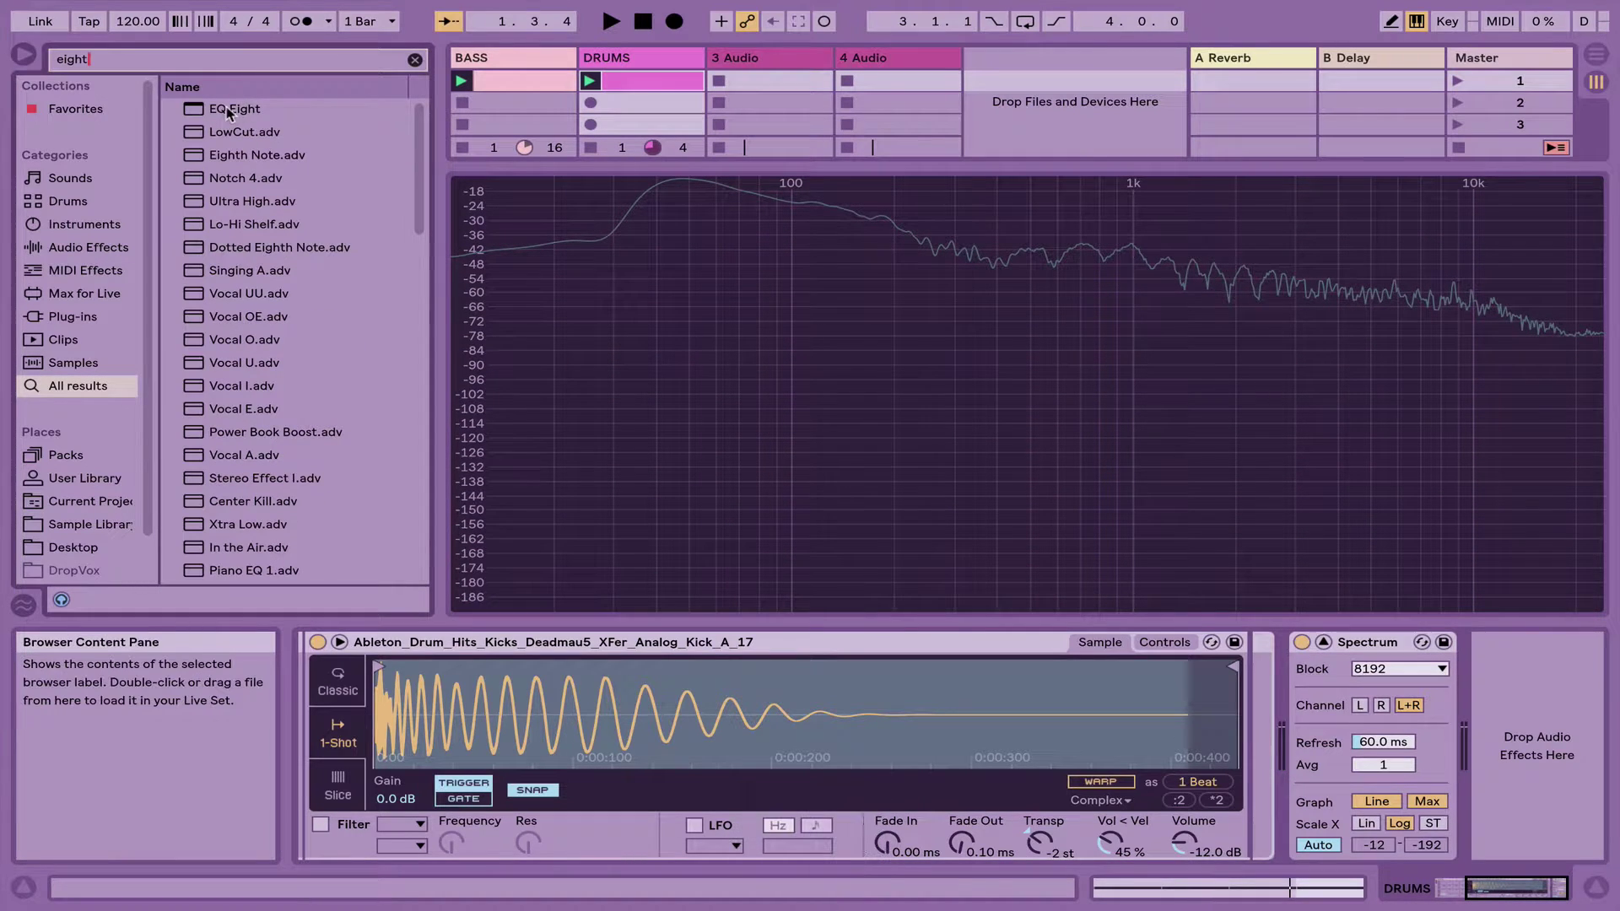
double_click(276, 119)
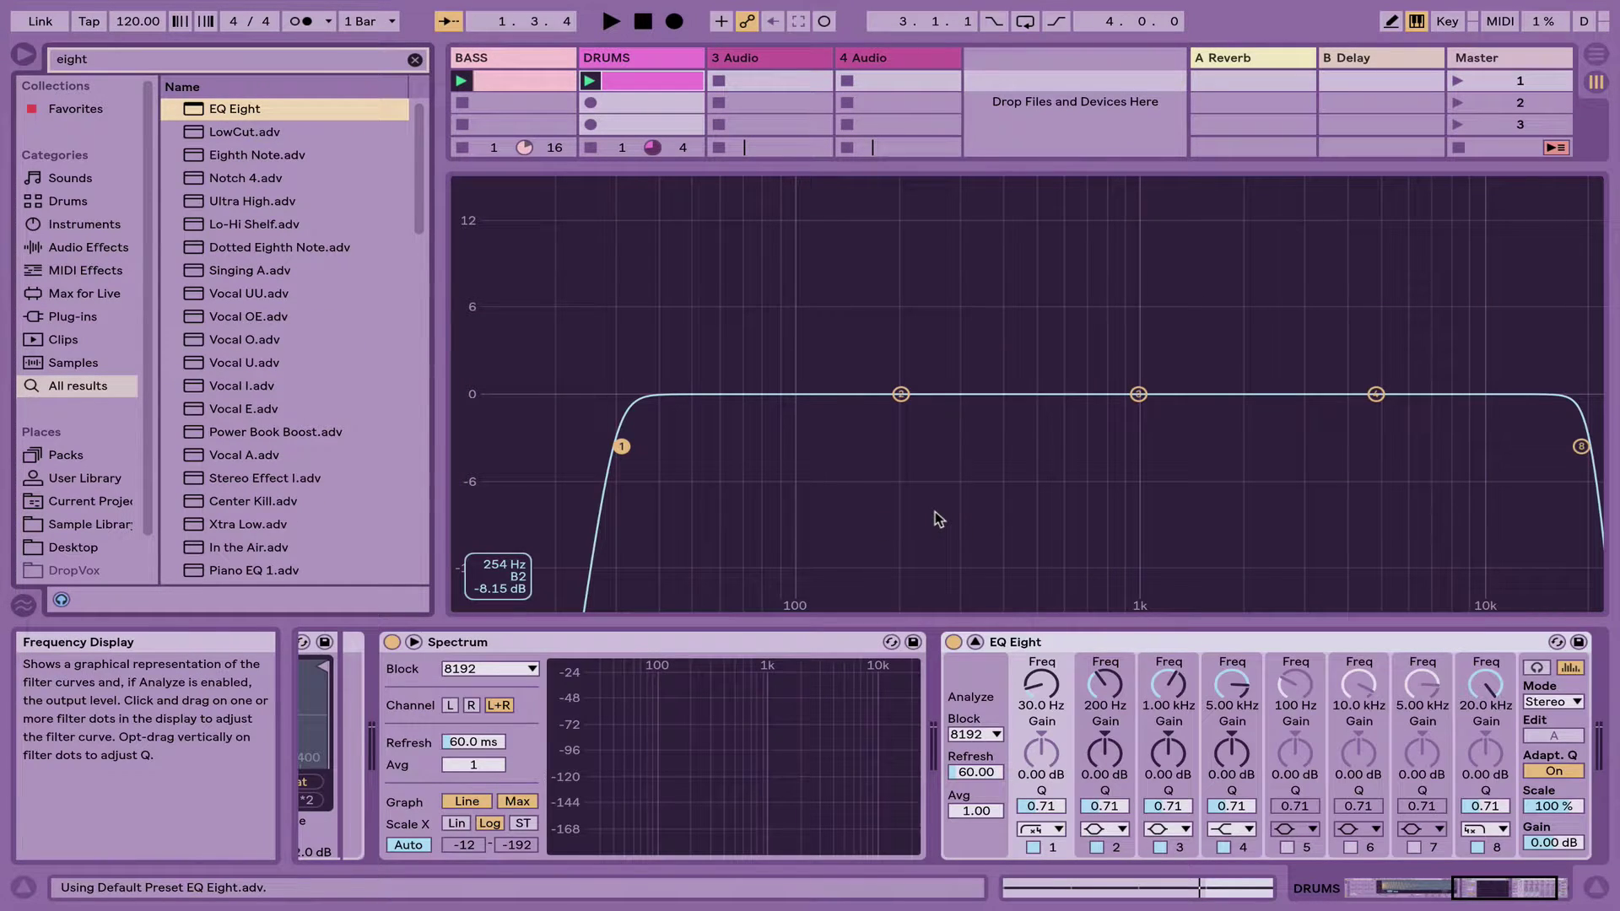
Open the BASS clip's notes and audition the D#2 key
key(shift+Tab)
key(shift+Tab)
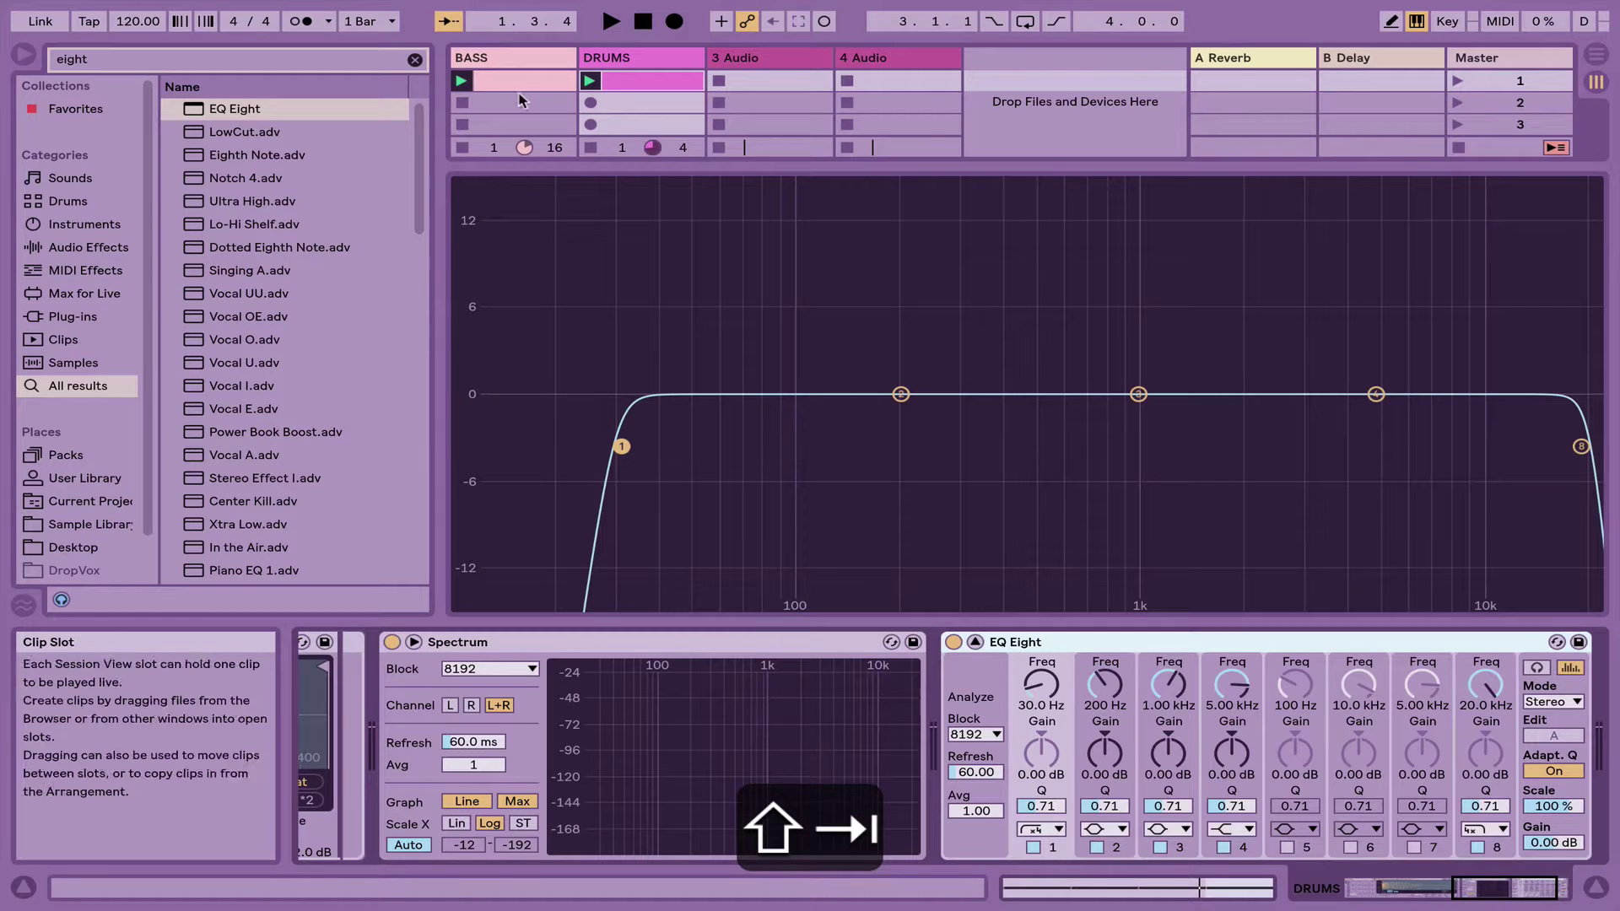
click(519, 99)
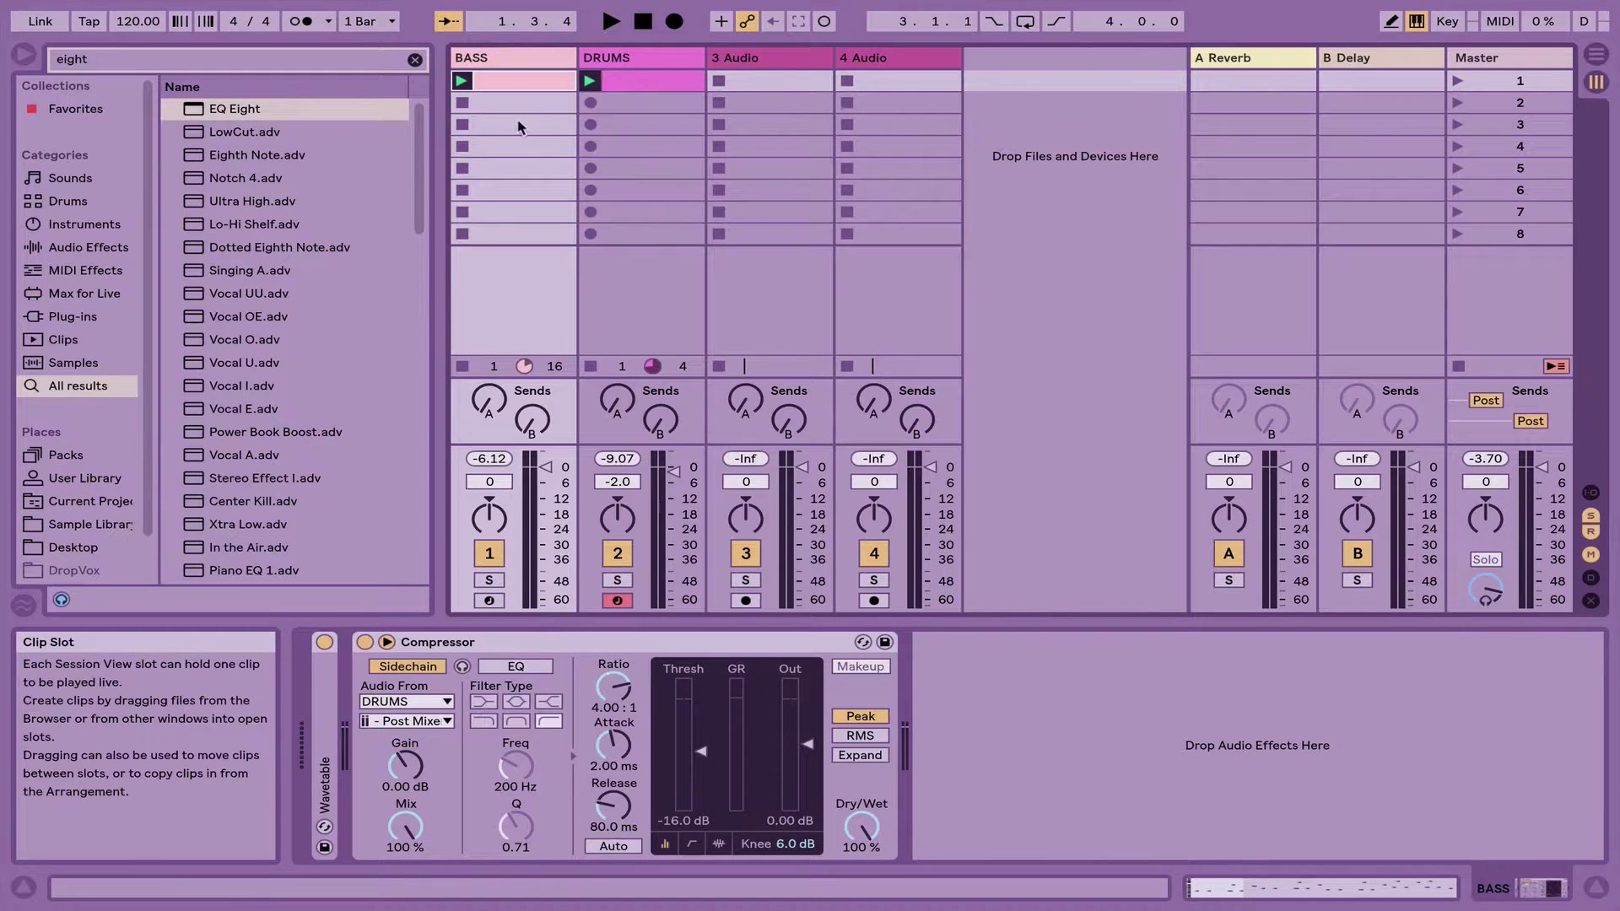
double_click(531, 77)
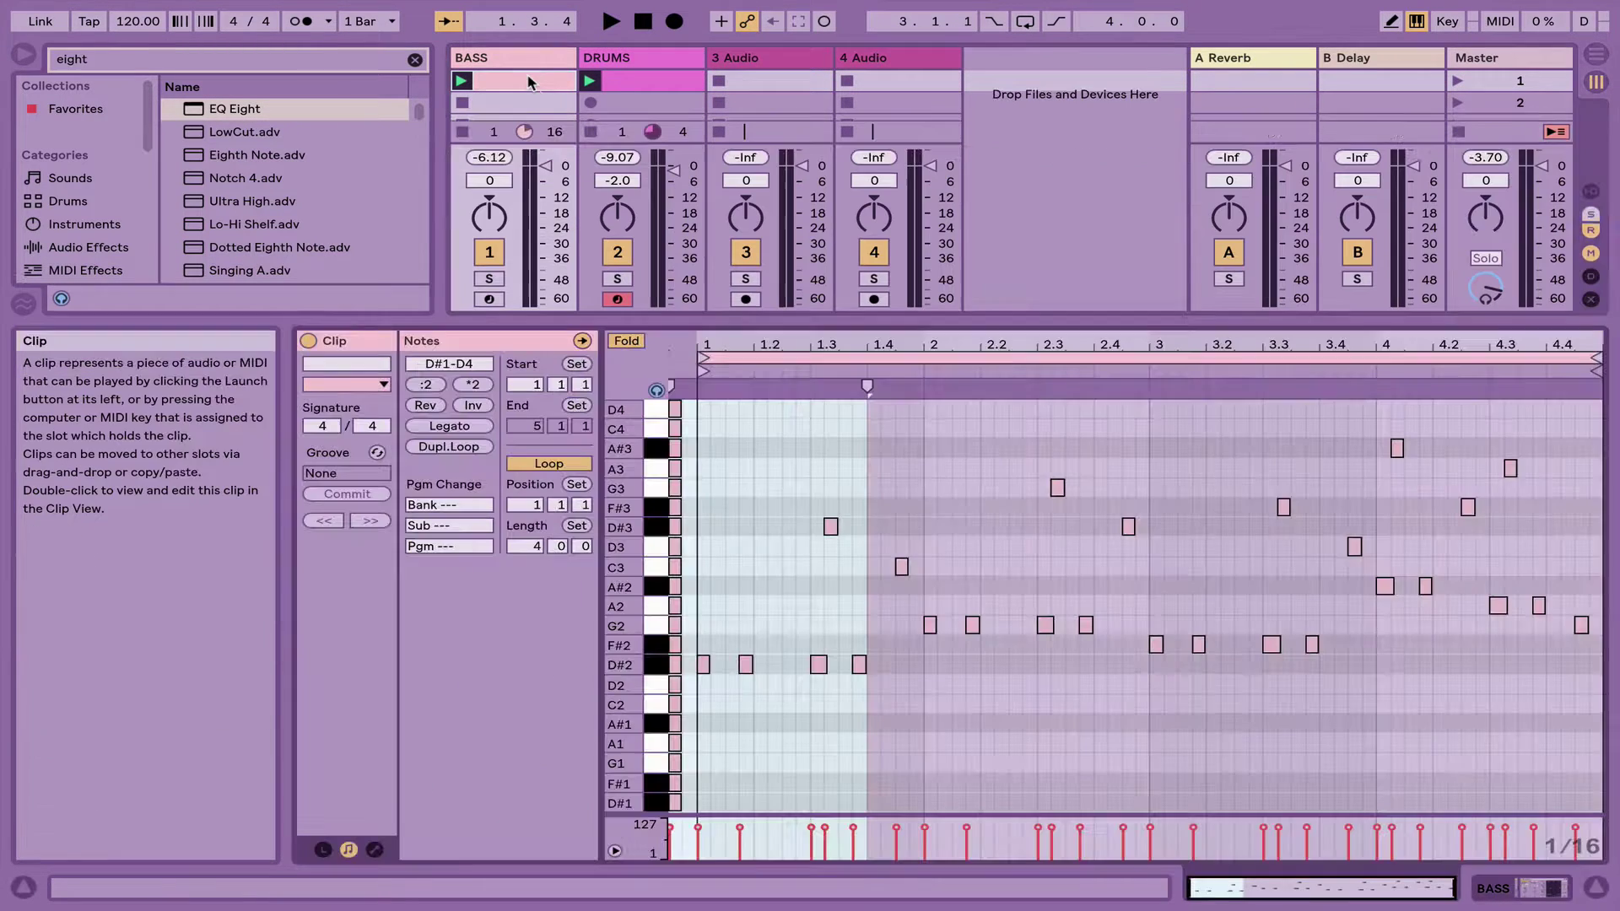
click(662, 670)
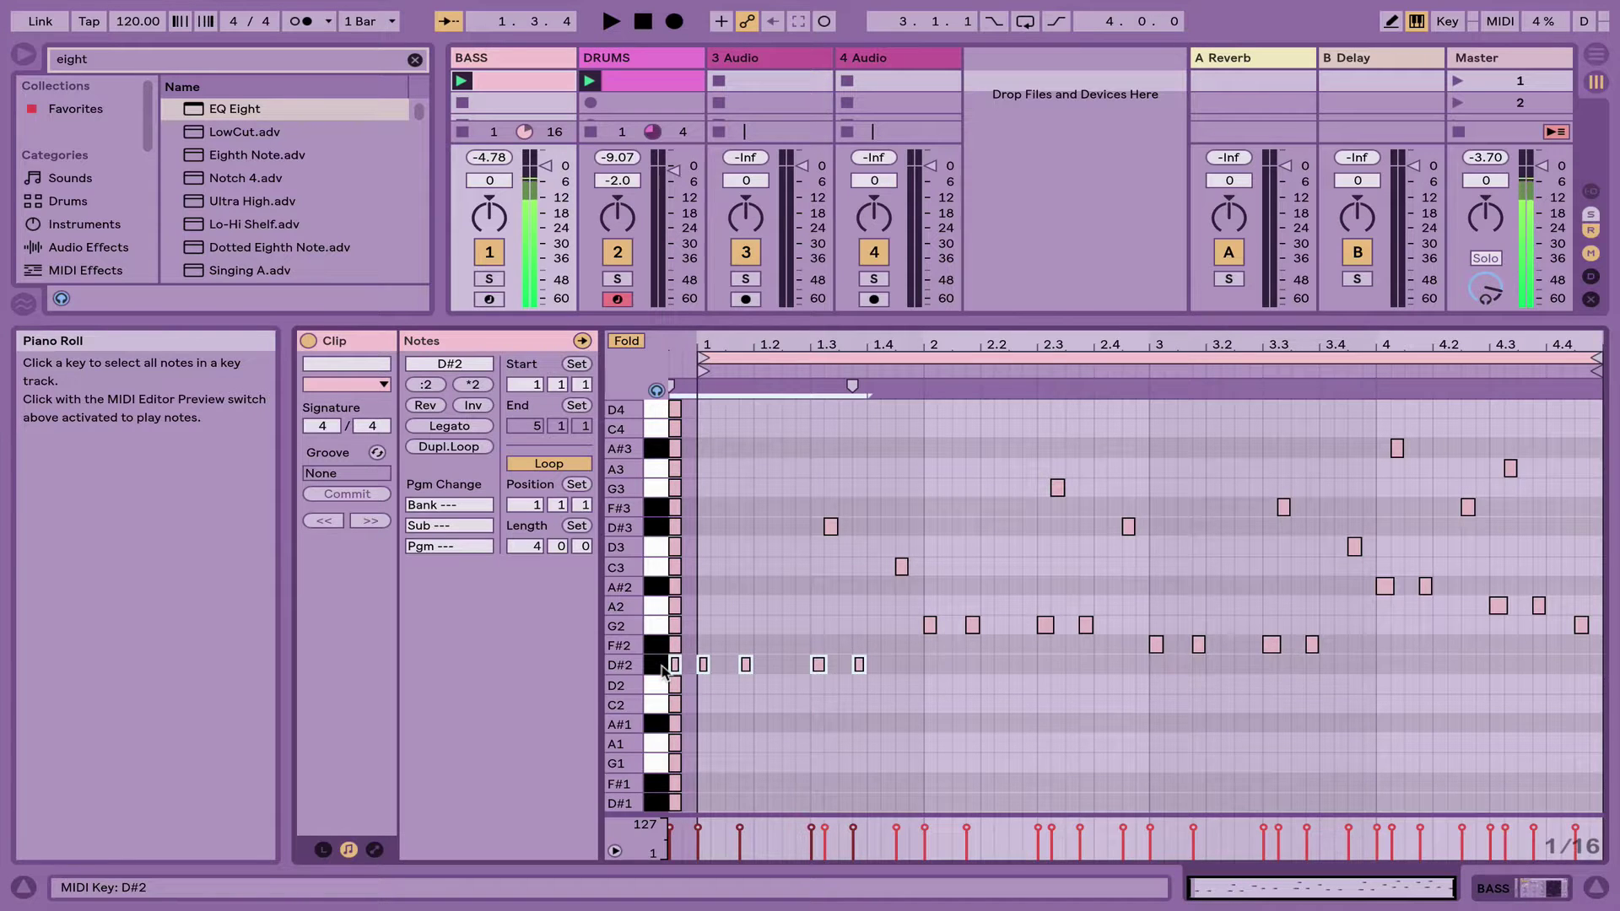
In the DRUMS track's EQ Eight, set band 2 to 155 Hz with 4 dB gain and Q 2, and play the loop
click(664, 54)
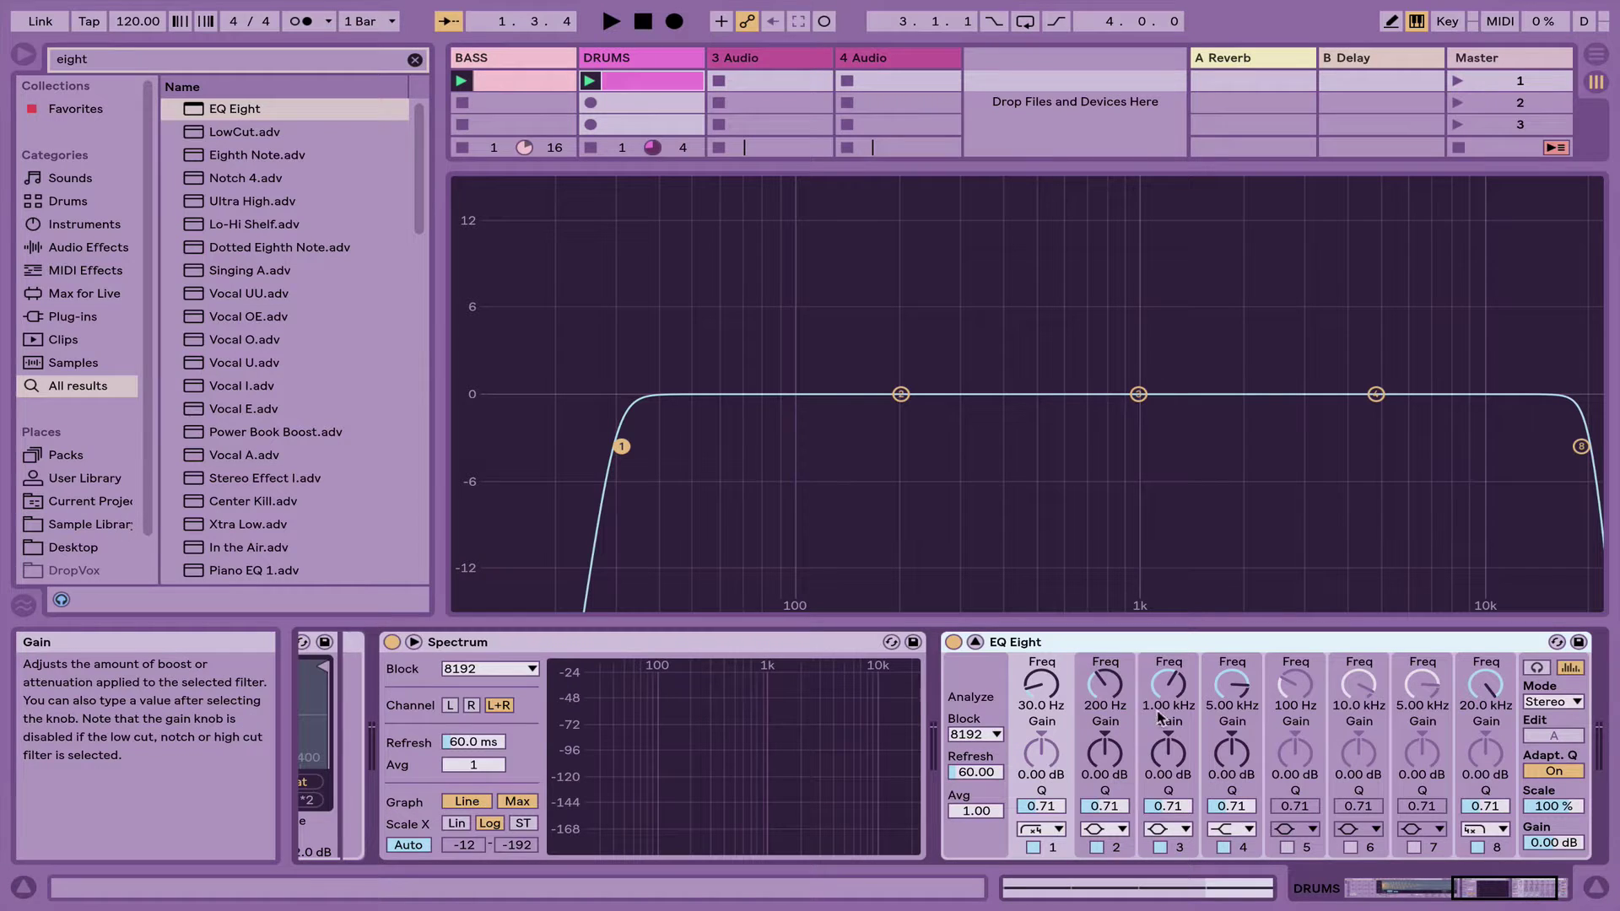
click(1106, 685)
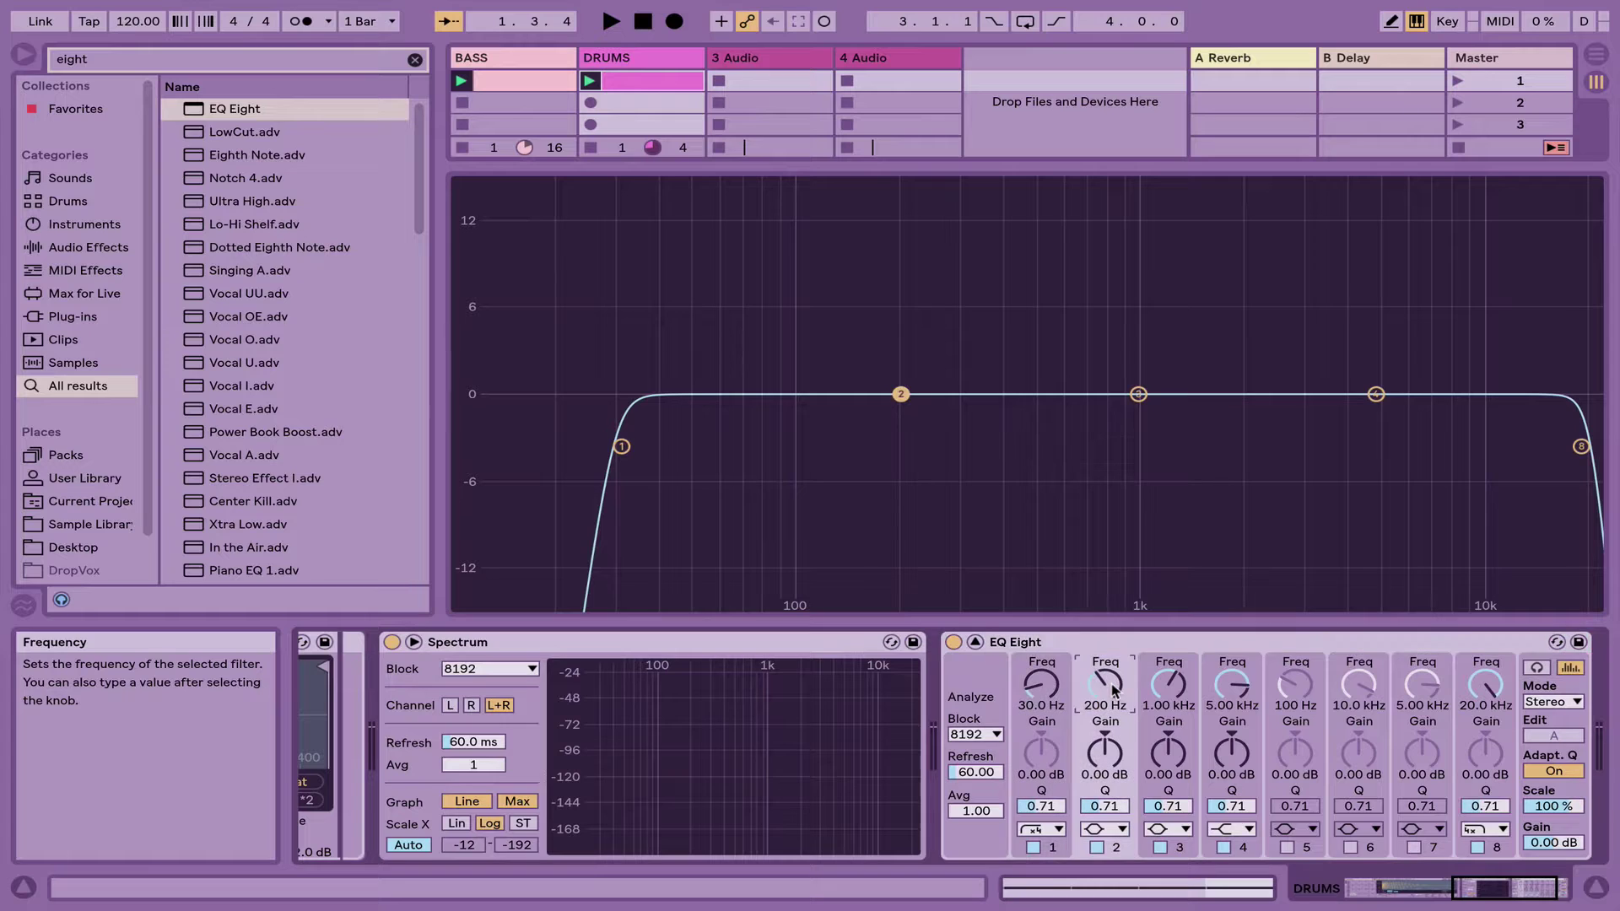
text(155)
key(Return)
click(1109, 756)
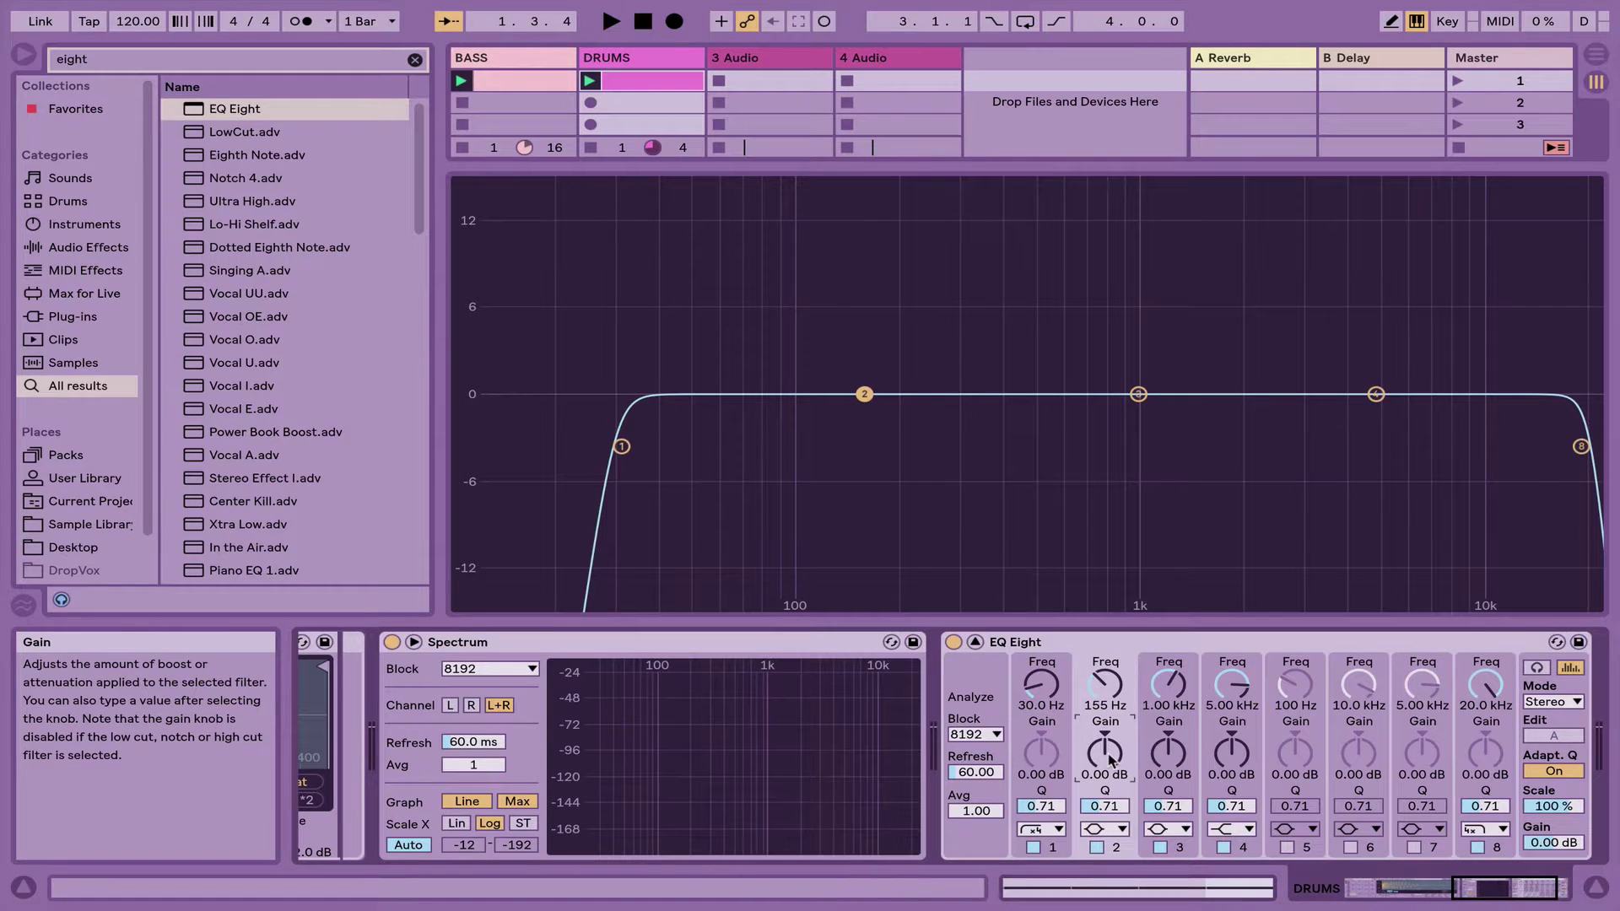
text(4)
key(Return)
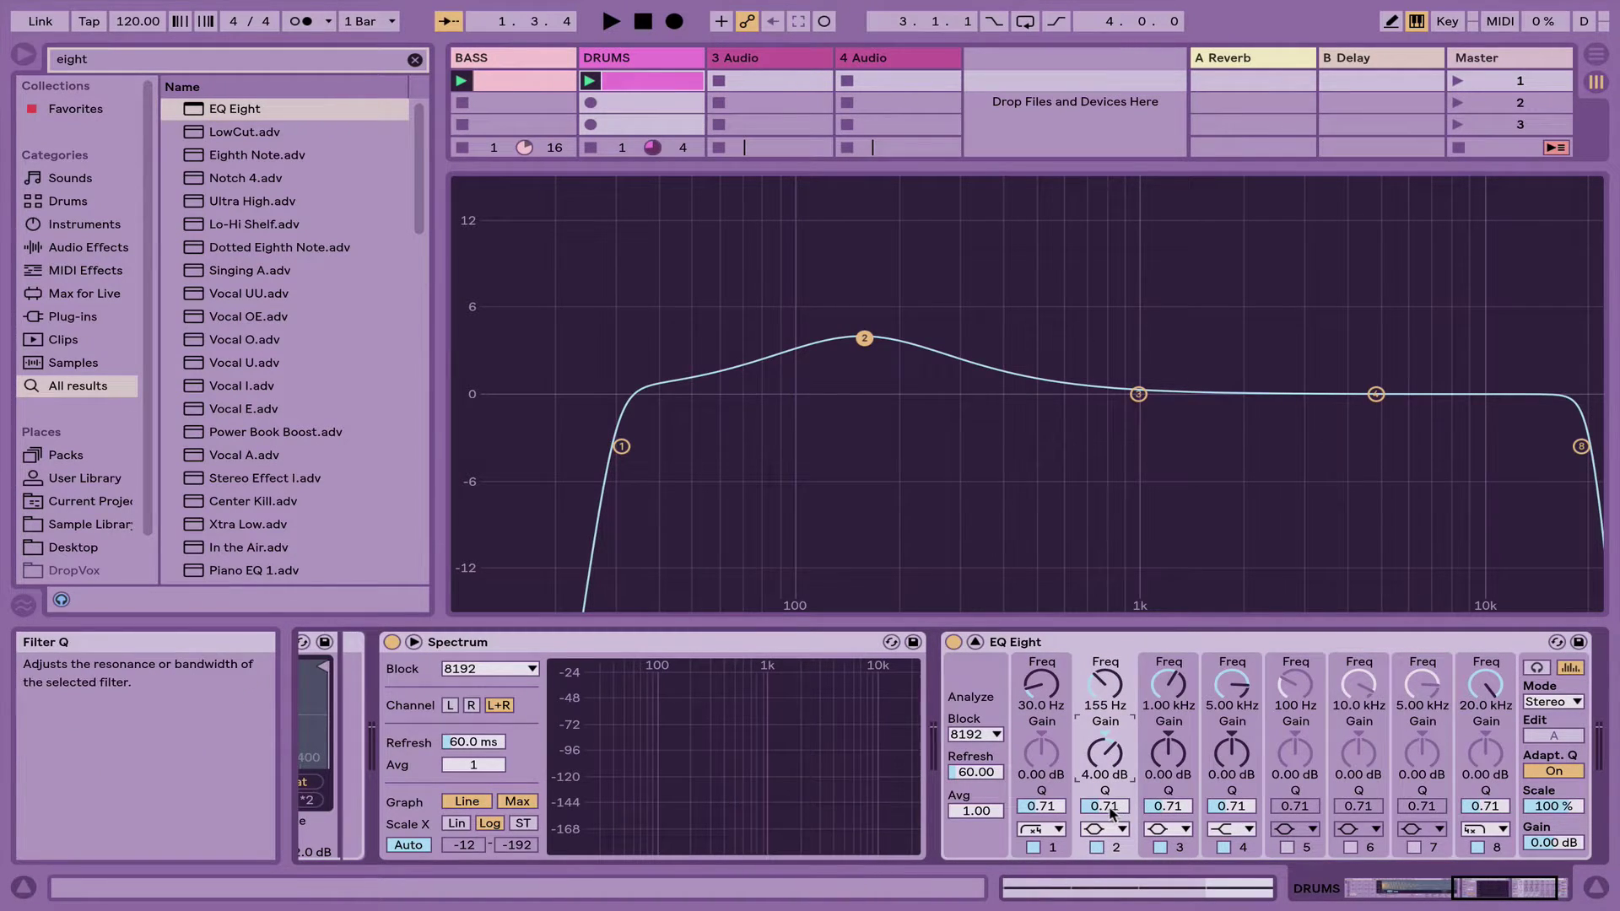
text(2)
key(Return)
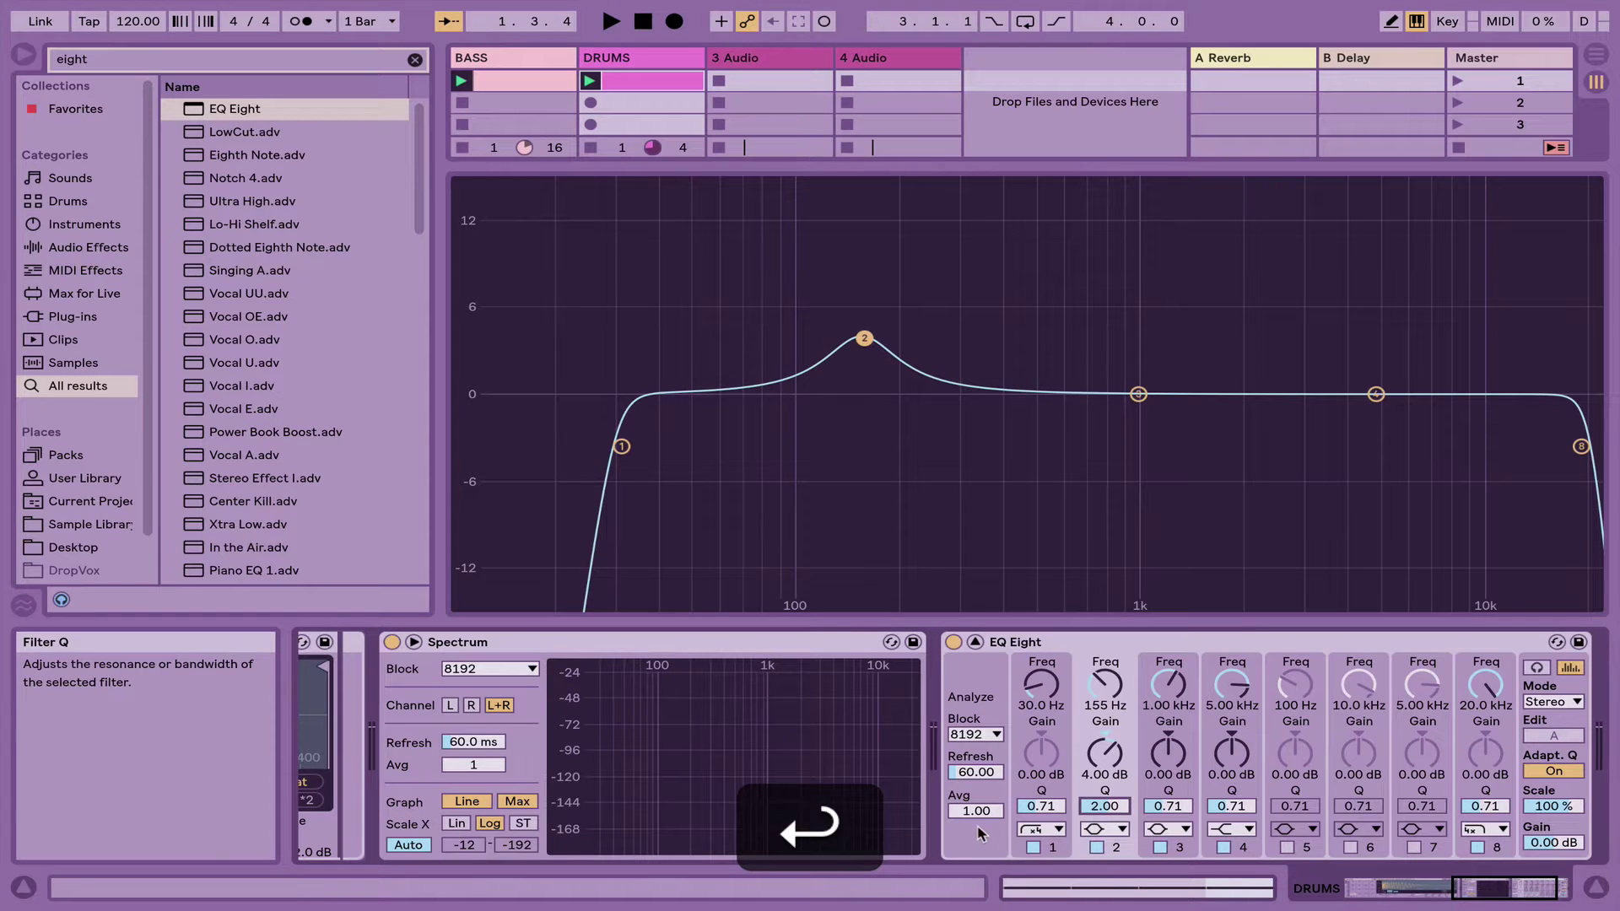
key(space)
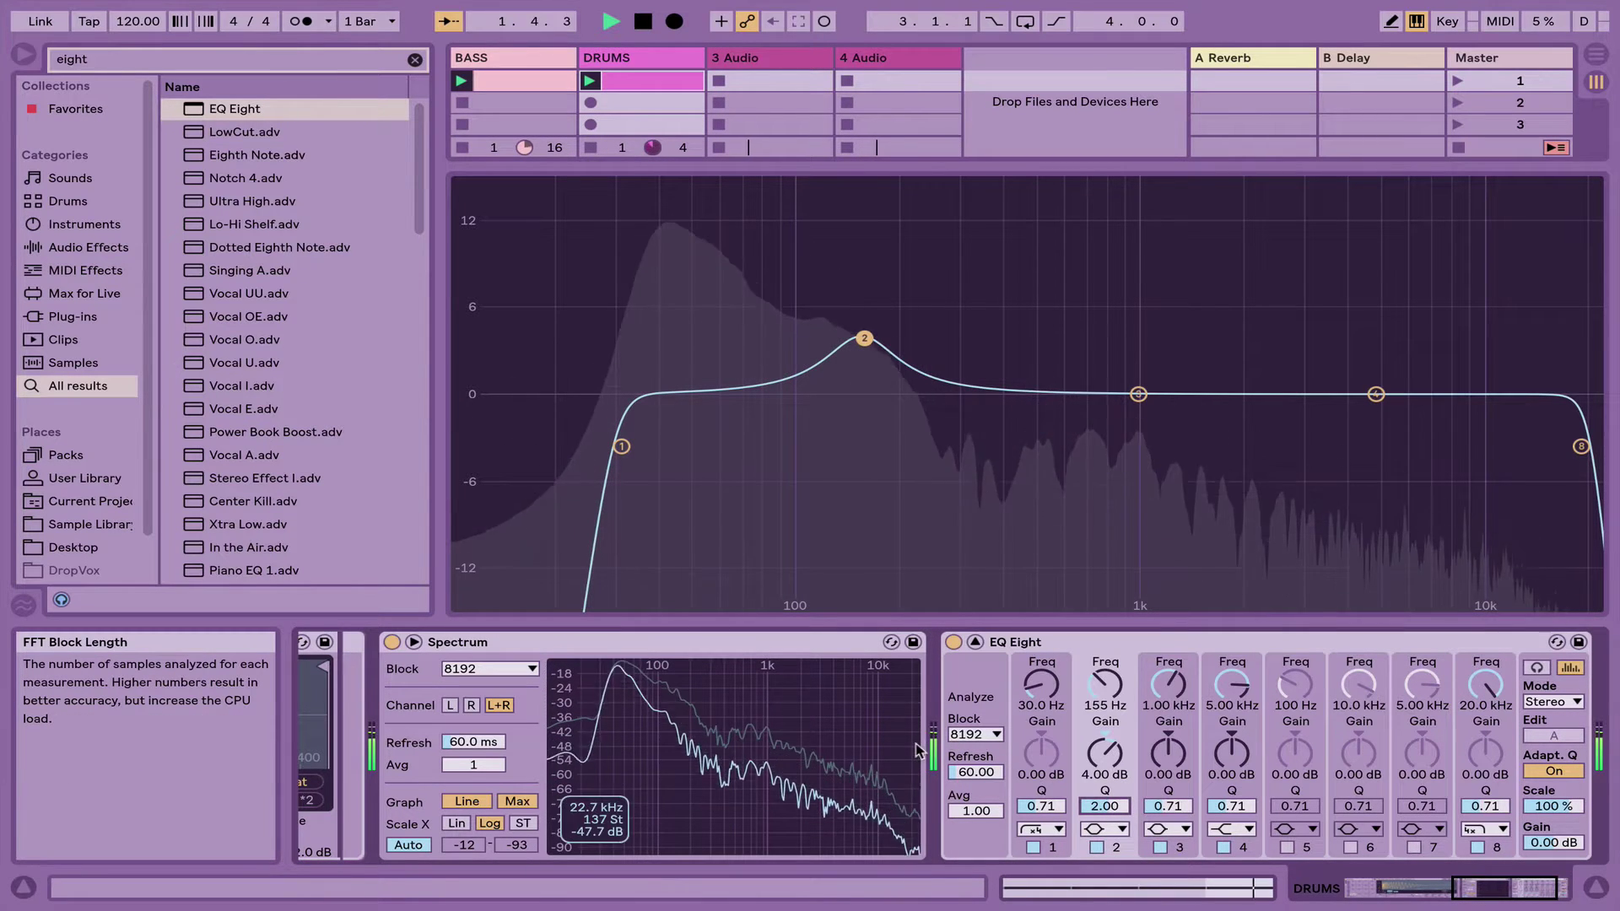
Set the frequency of EQ Eight's band 1 low cut to 35 Hz and play the loop to hear it
key(space)
click(1040, 686)
text(35)
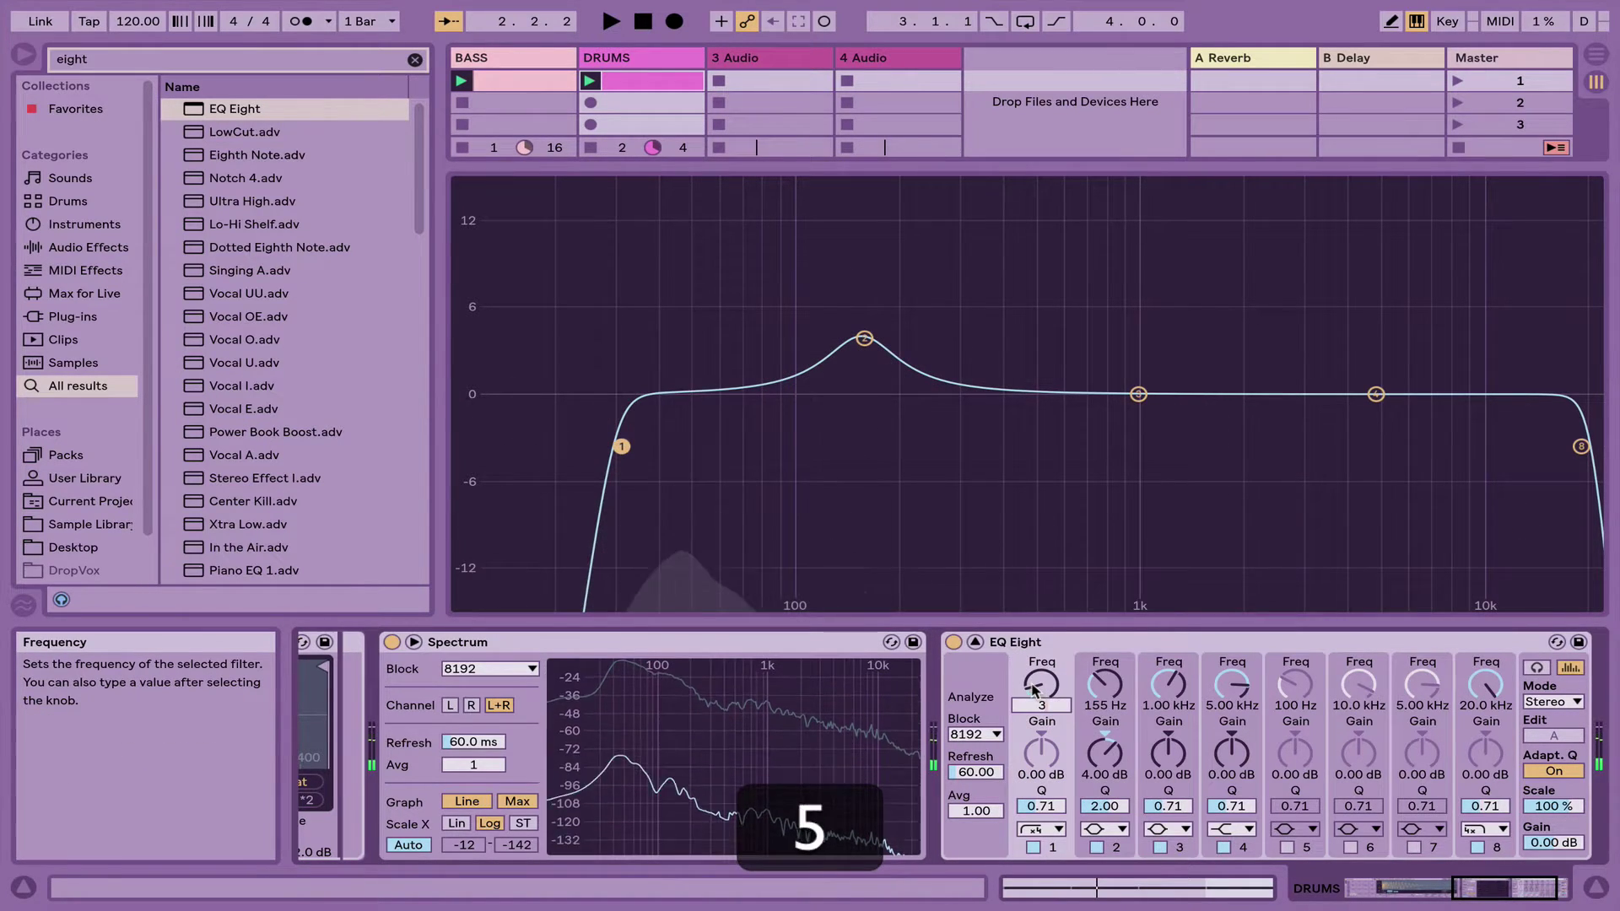
key(Return)
key(space)
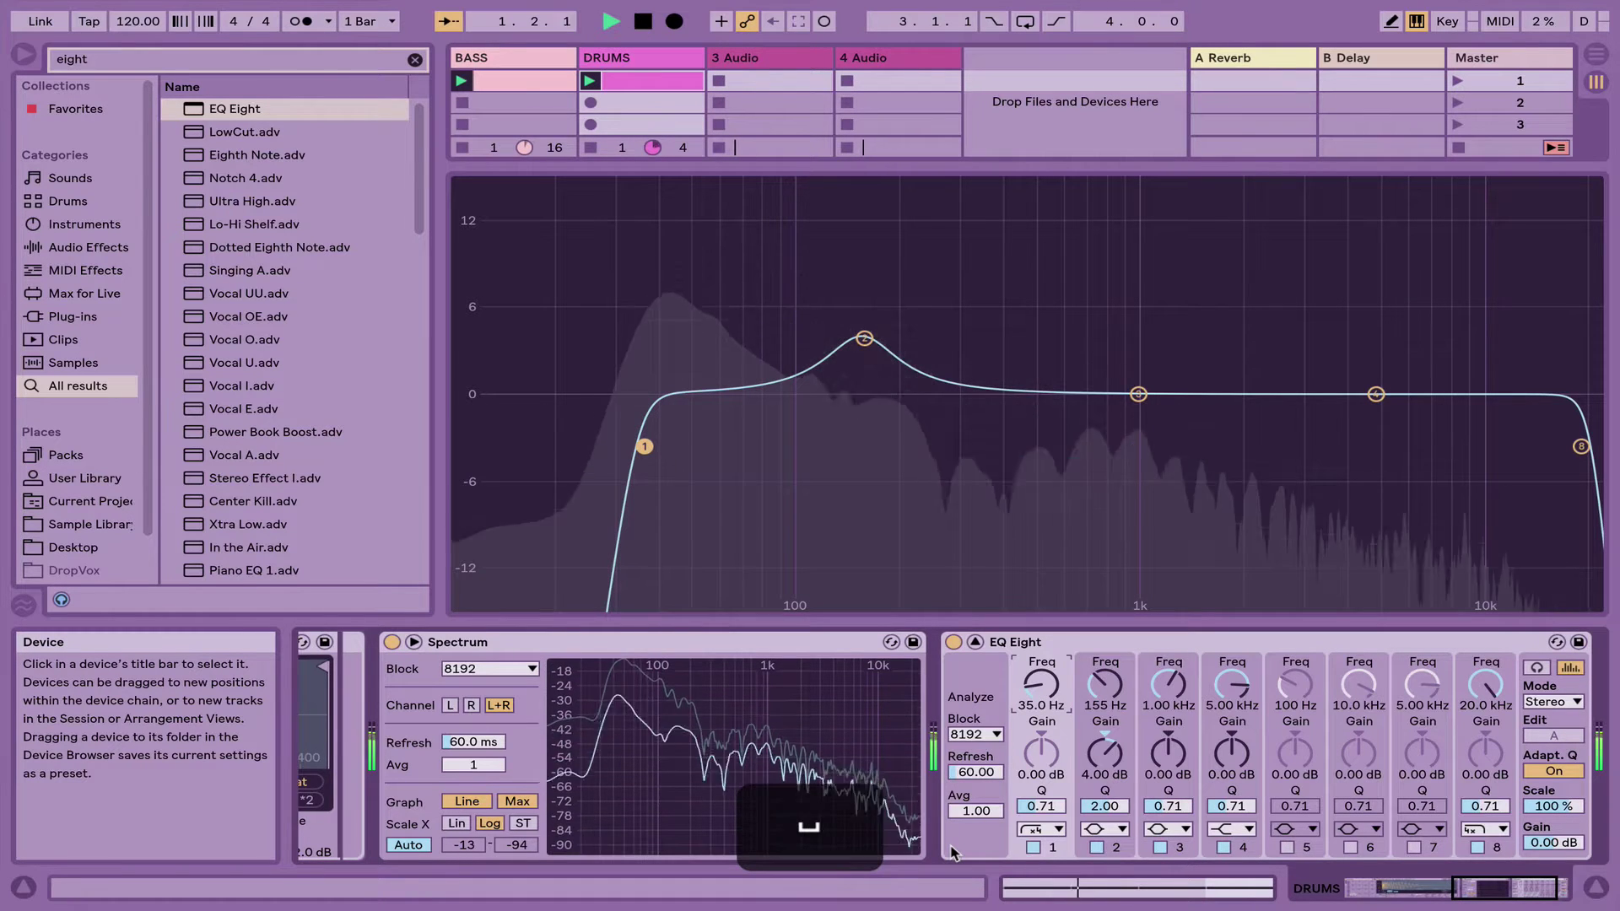
key(space)
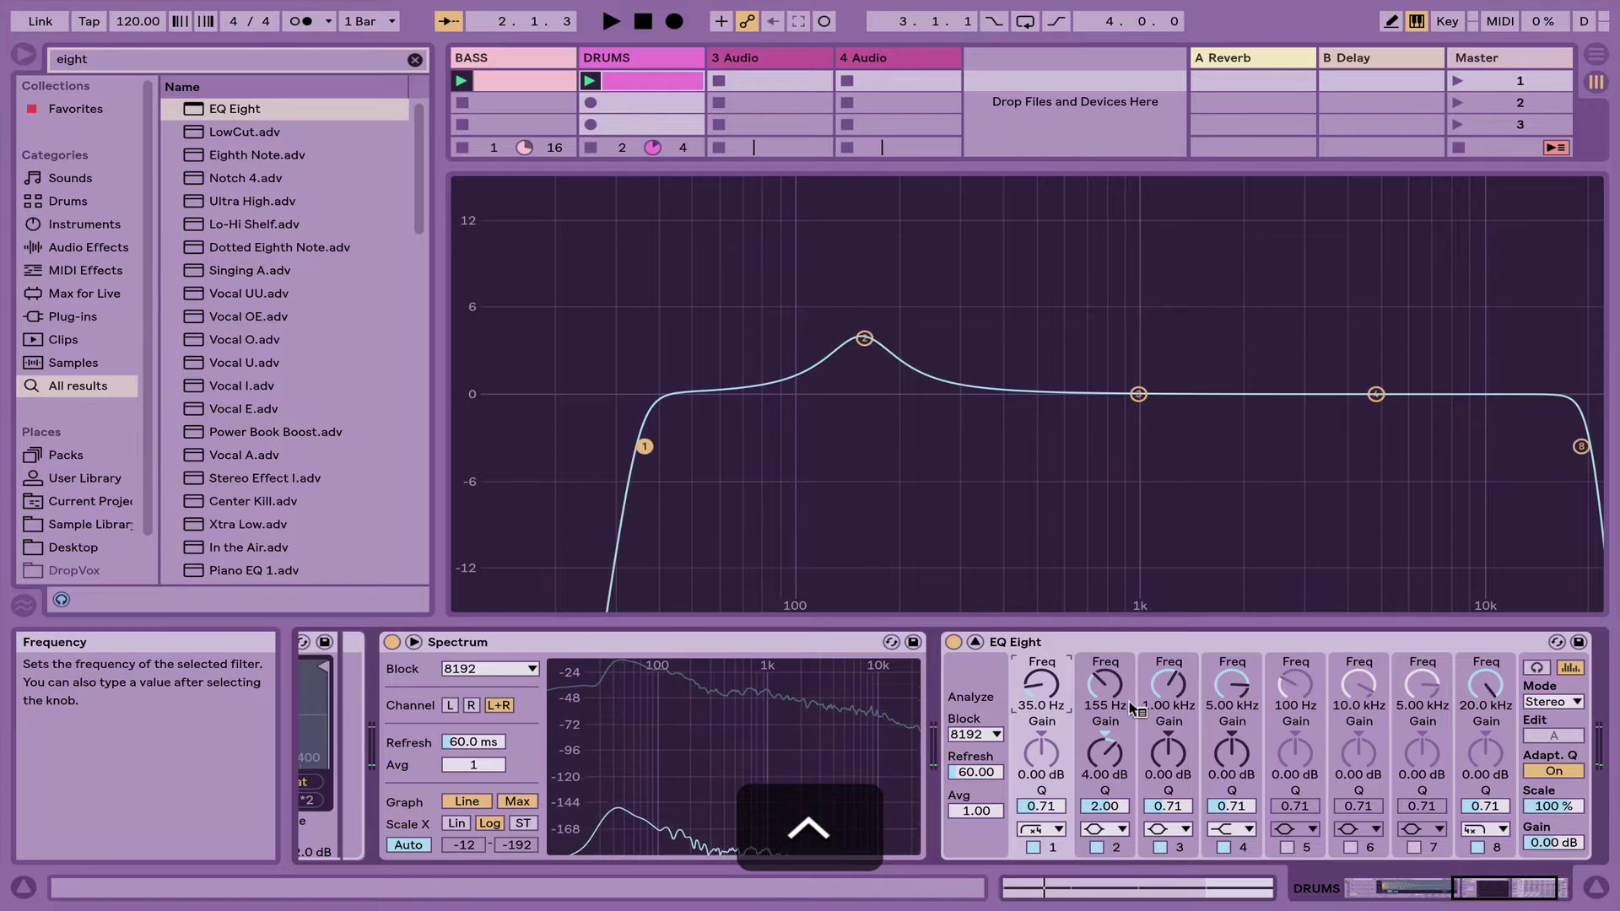
Set EQ Eight's band 3 to 100 Hz with -4 dB gain and play the loop to hear the cut
key(ctrl+space)
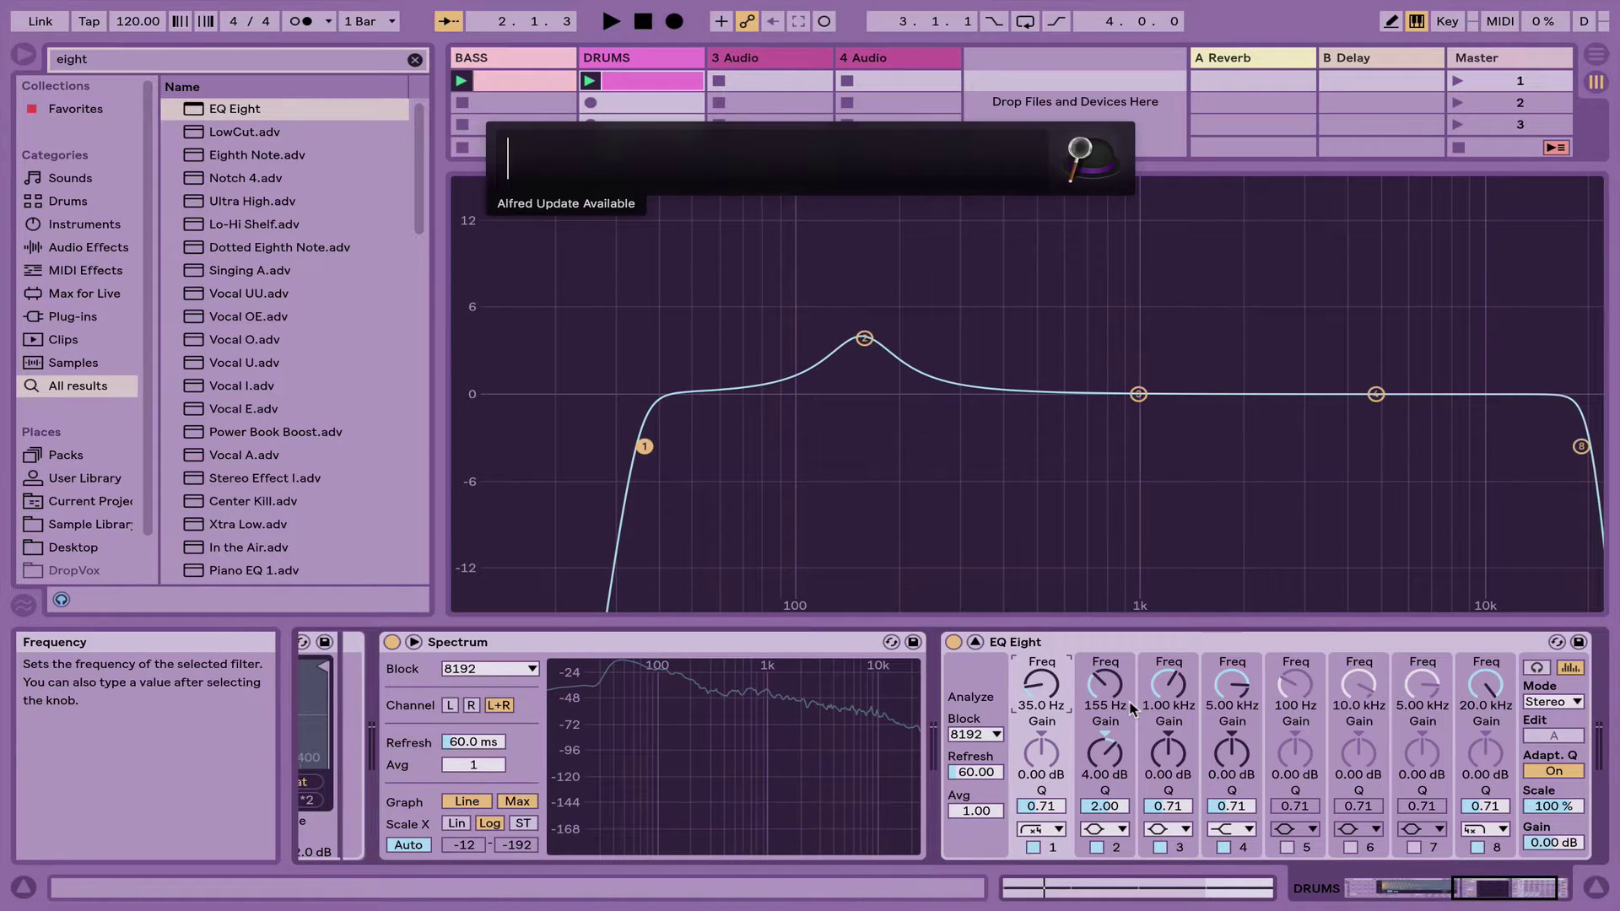
key(Escape)
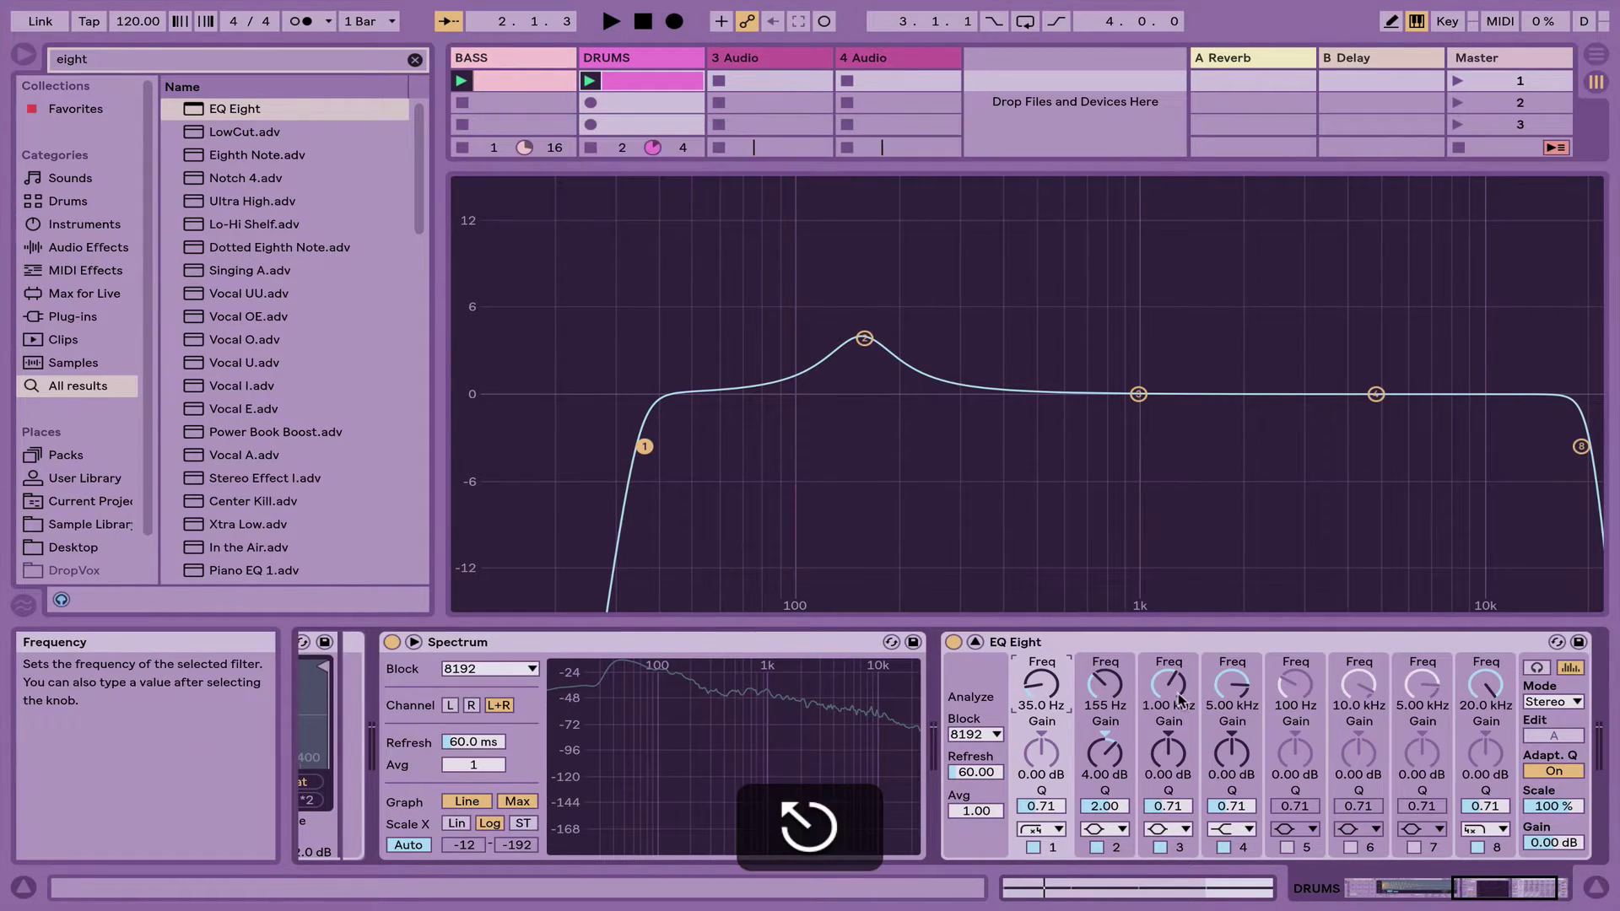
click(1169, 700)
text(100)
key(Return)
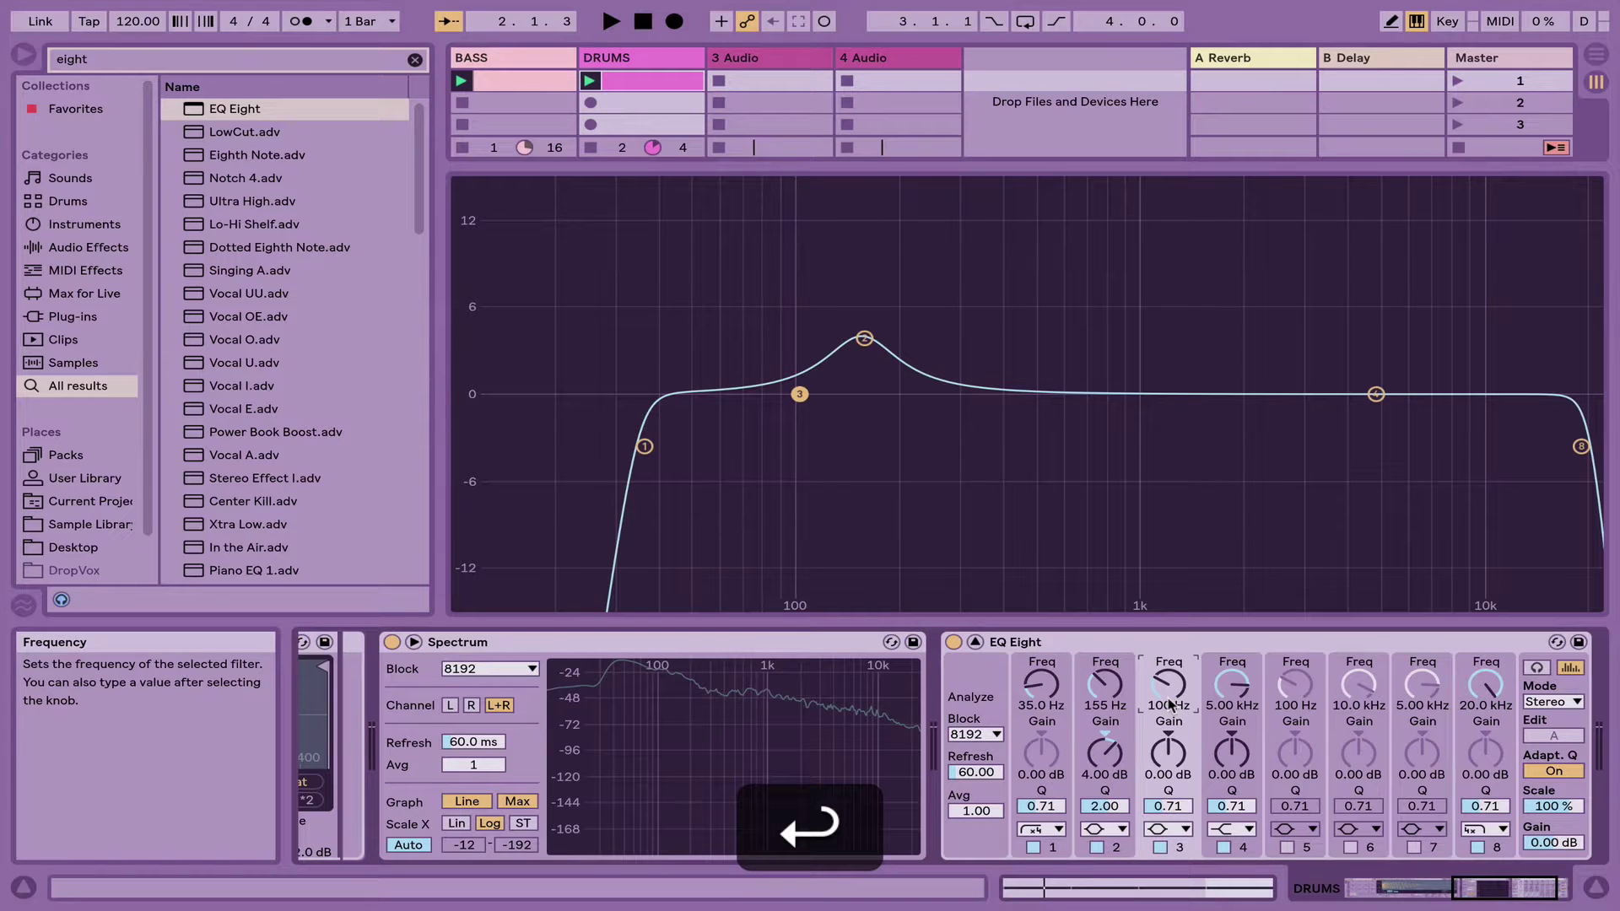
click(1169, 753)
text(-4)
key(Return)
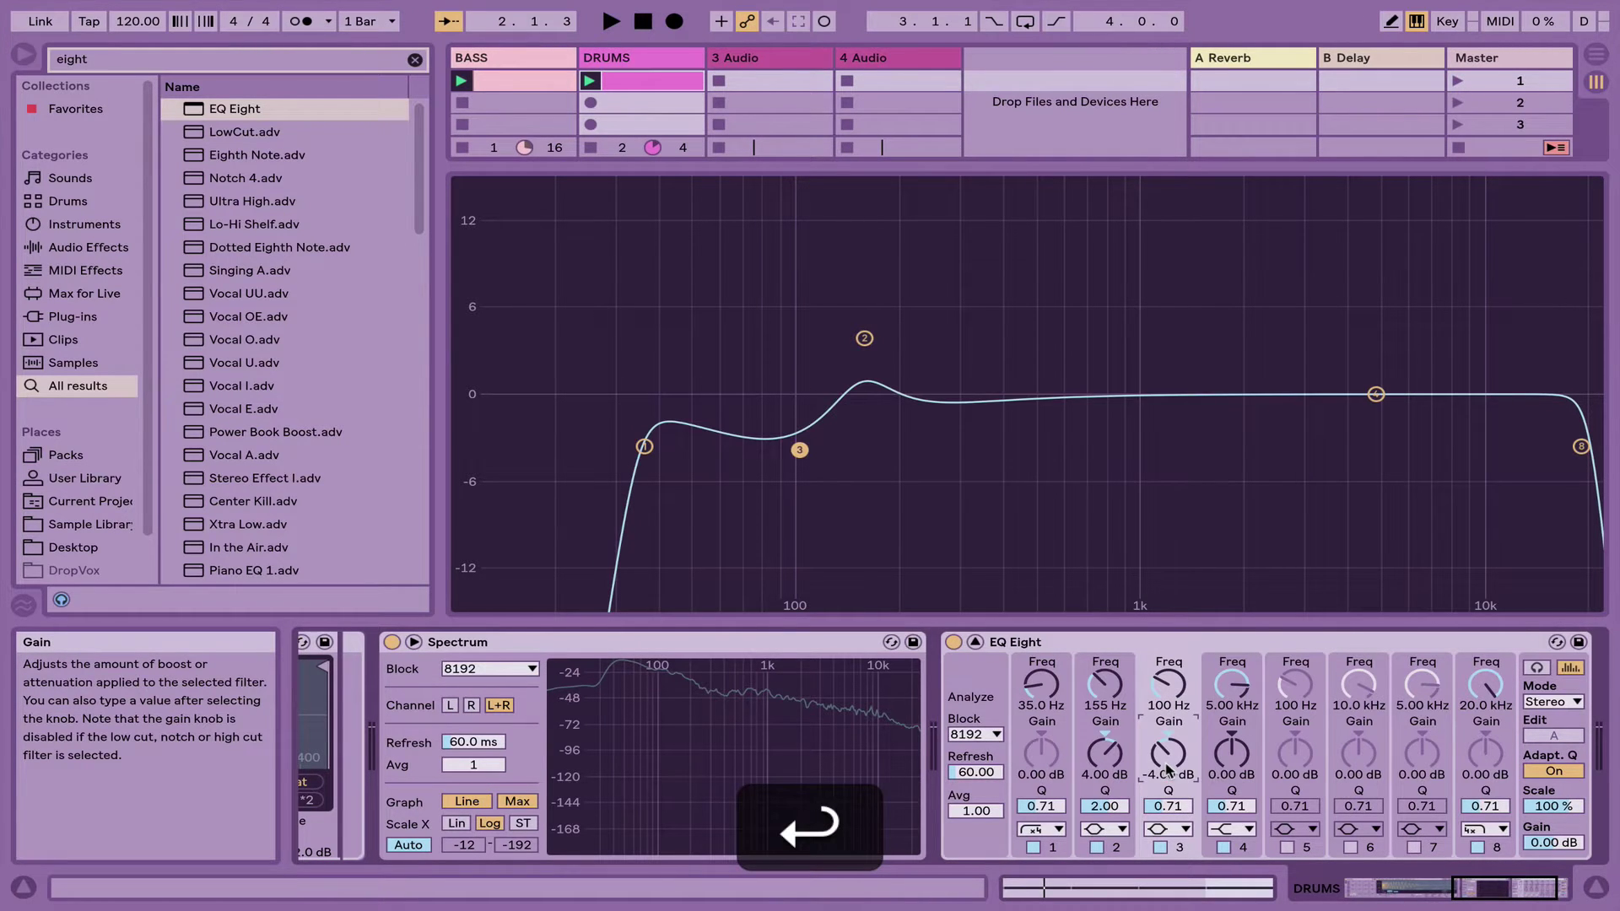
key(space)
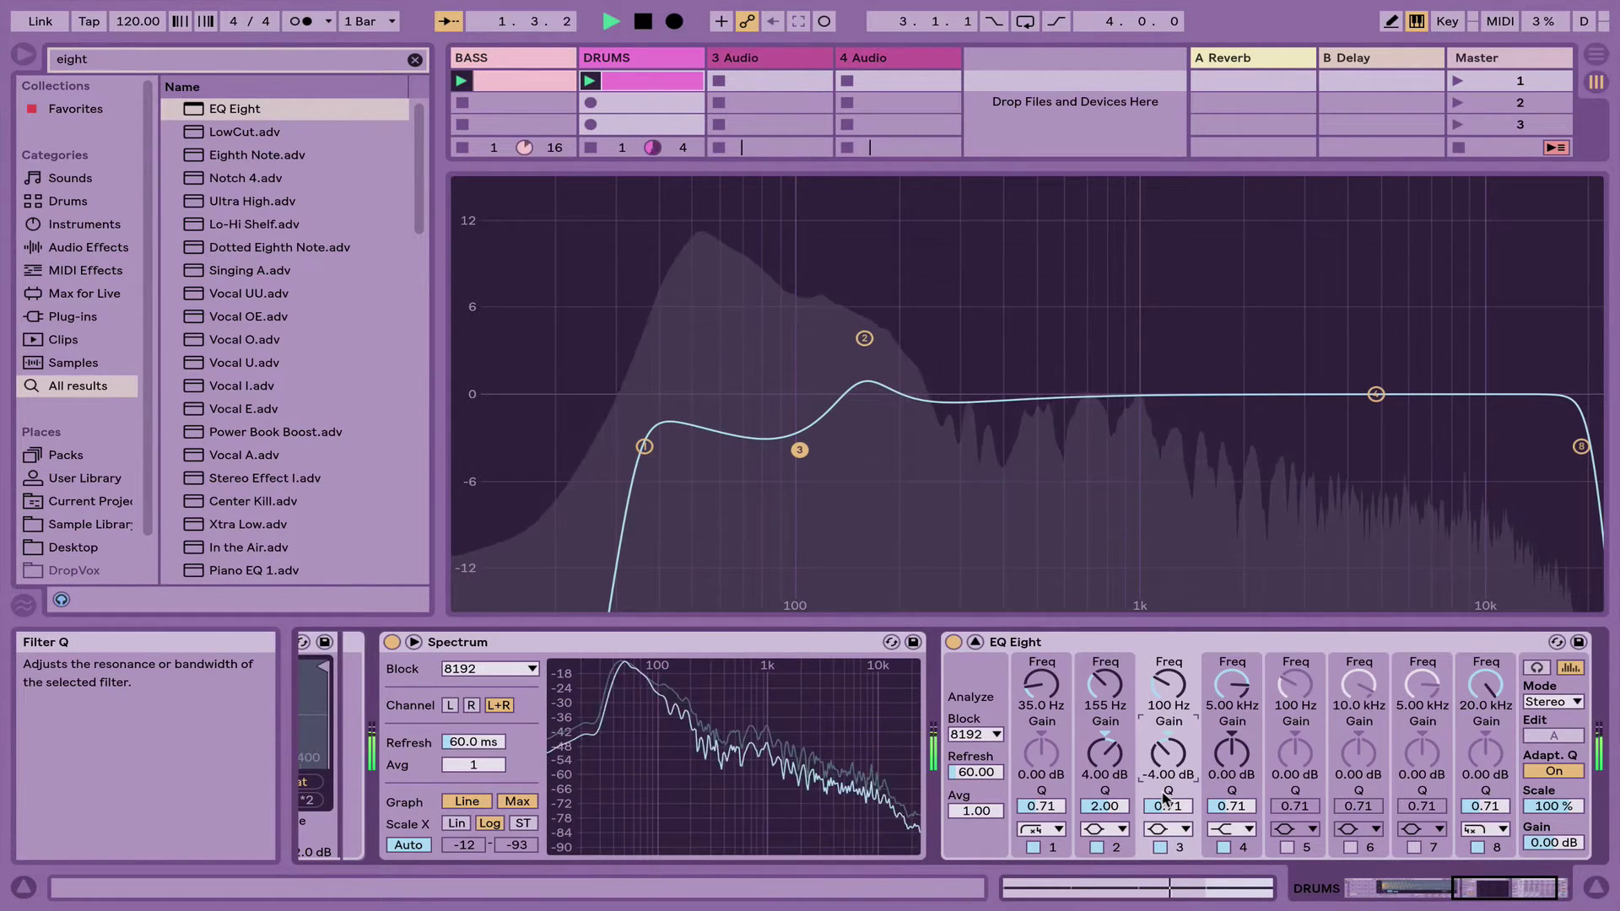
key(space)
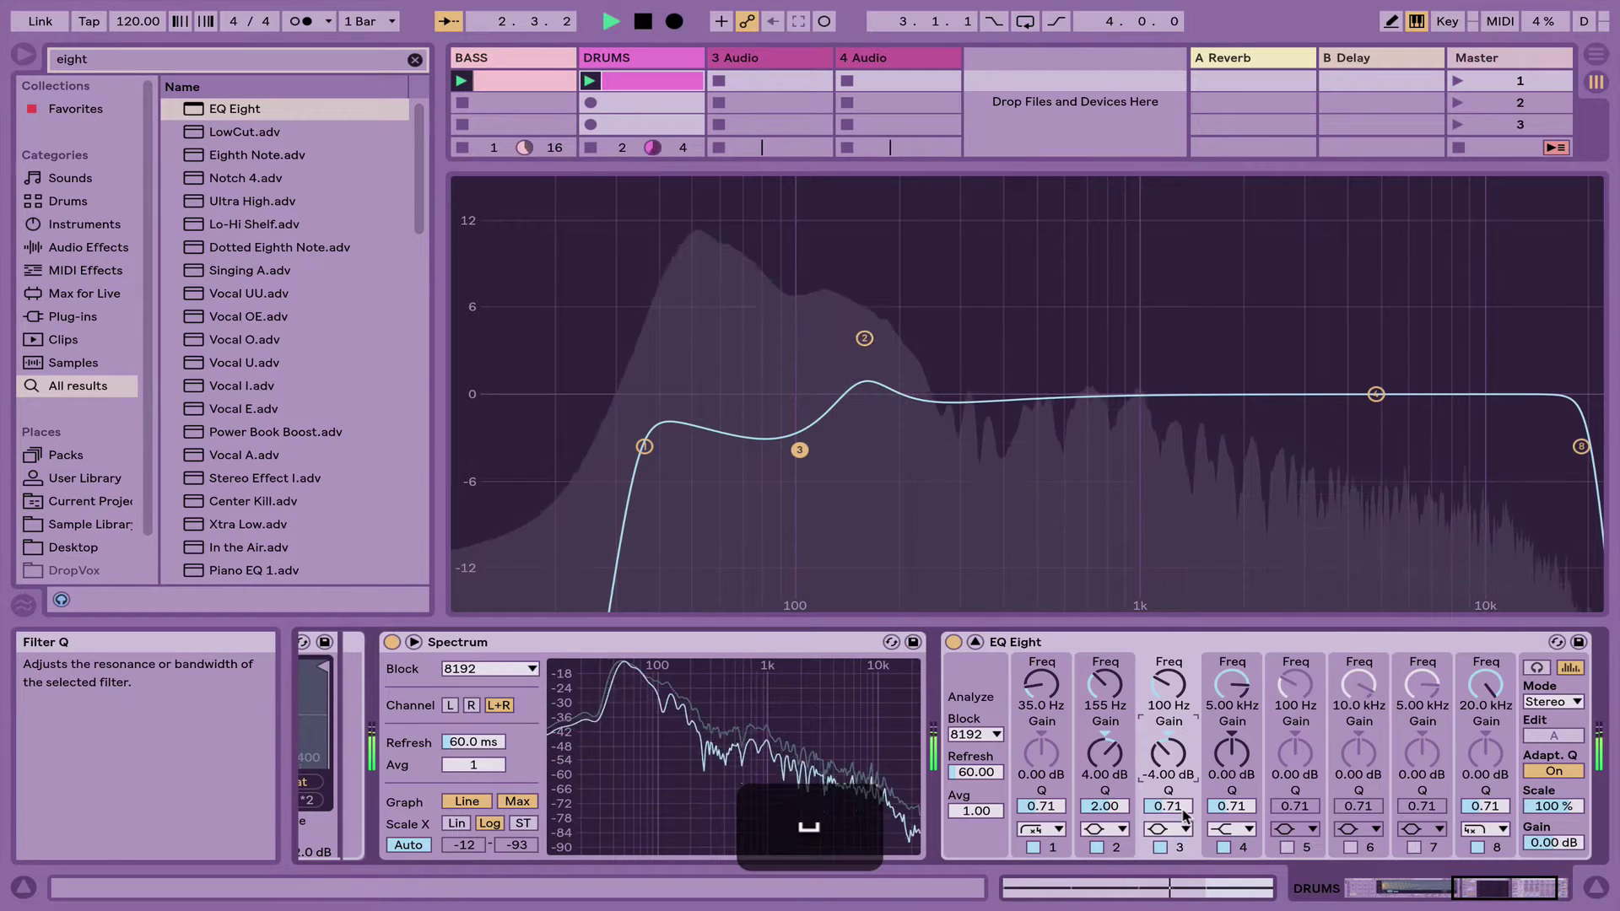
Calculate 155/2 in the Alfred launcher
key(ctrl+space)
text(155/)
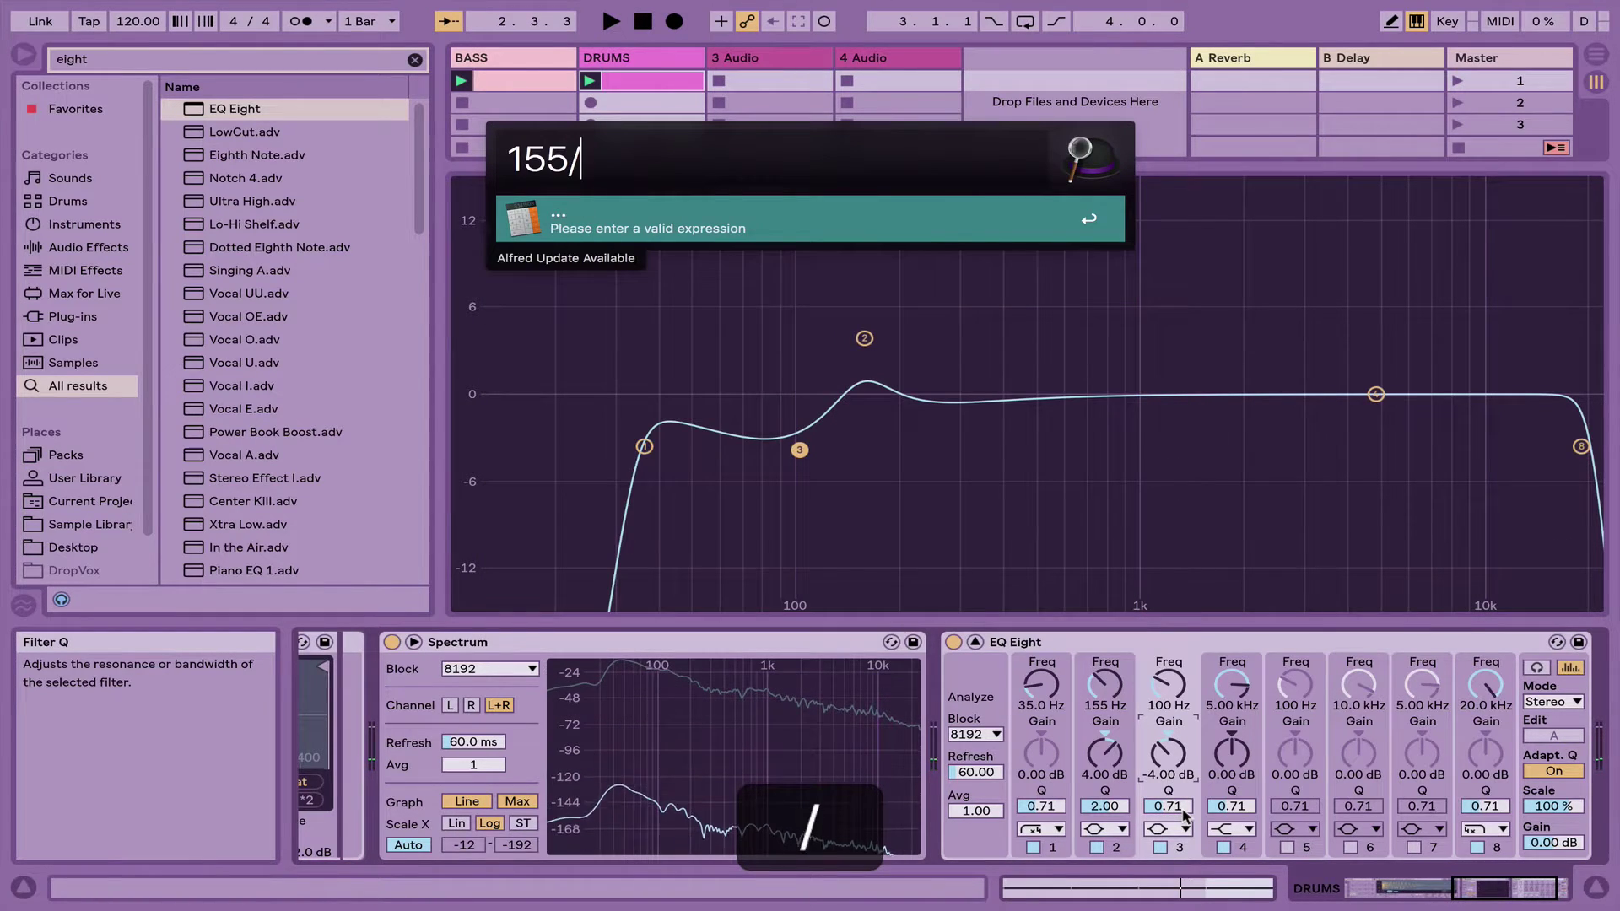
text(2)
key(Return)
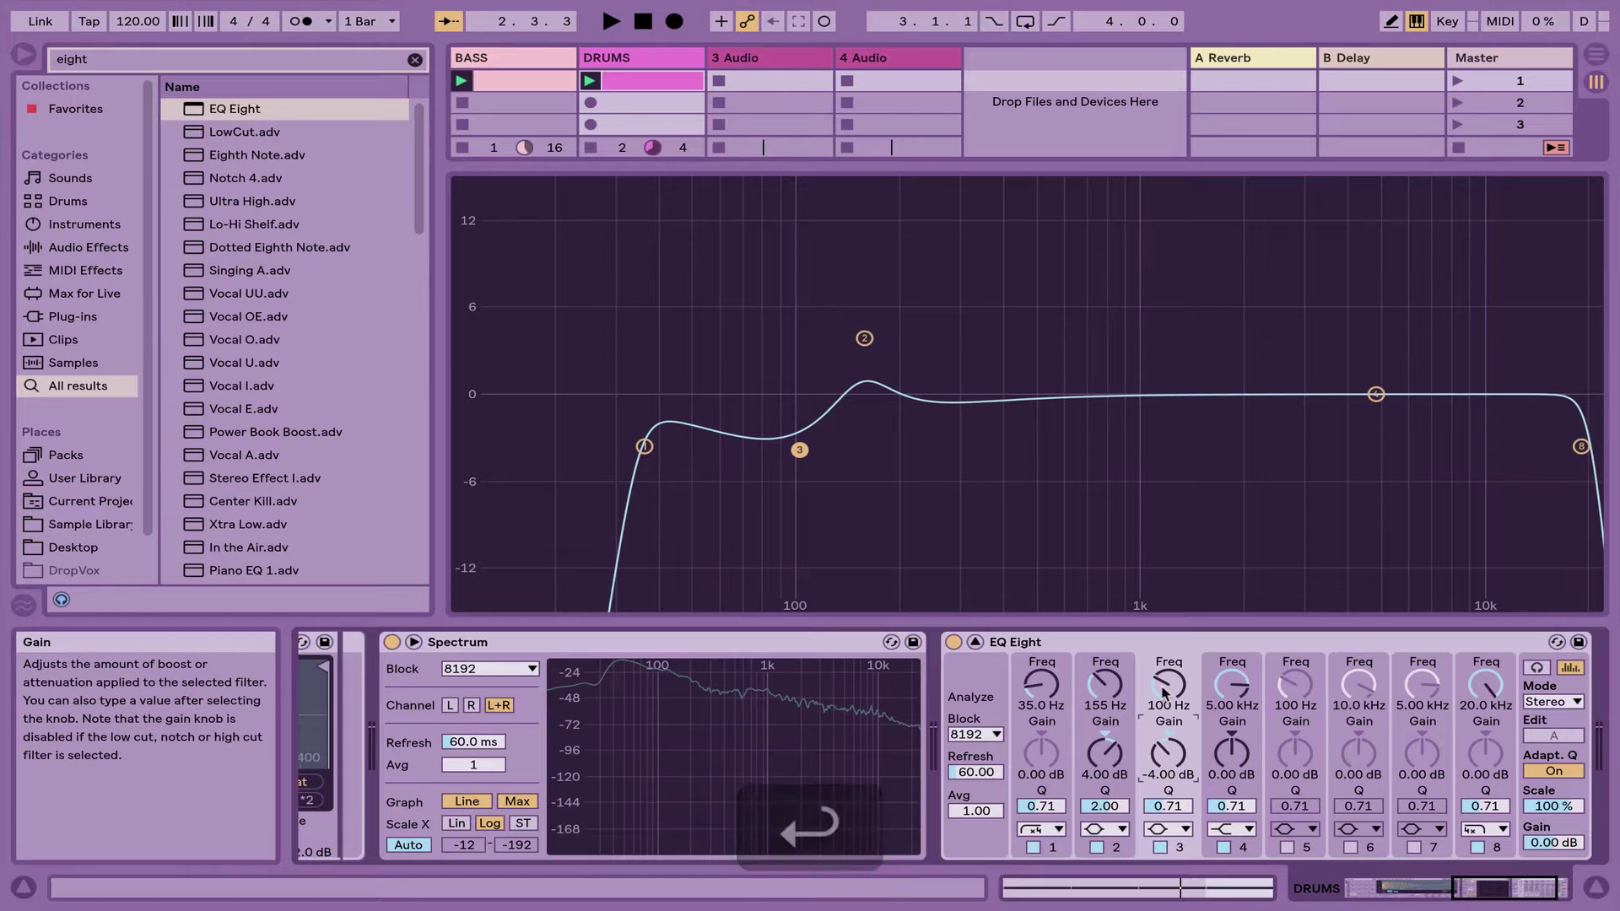
Set band 4 of the DRUMS track's EQ Eight to 77 Hz and change its filter type to bell
click(1108, 691)
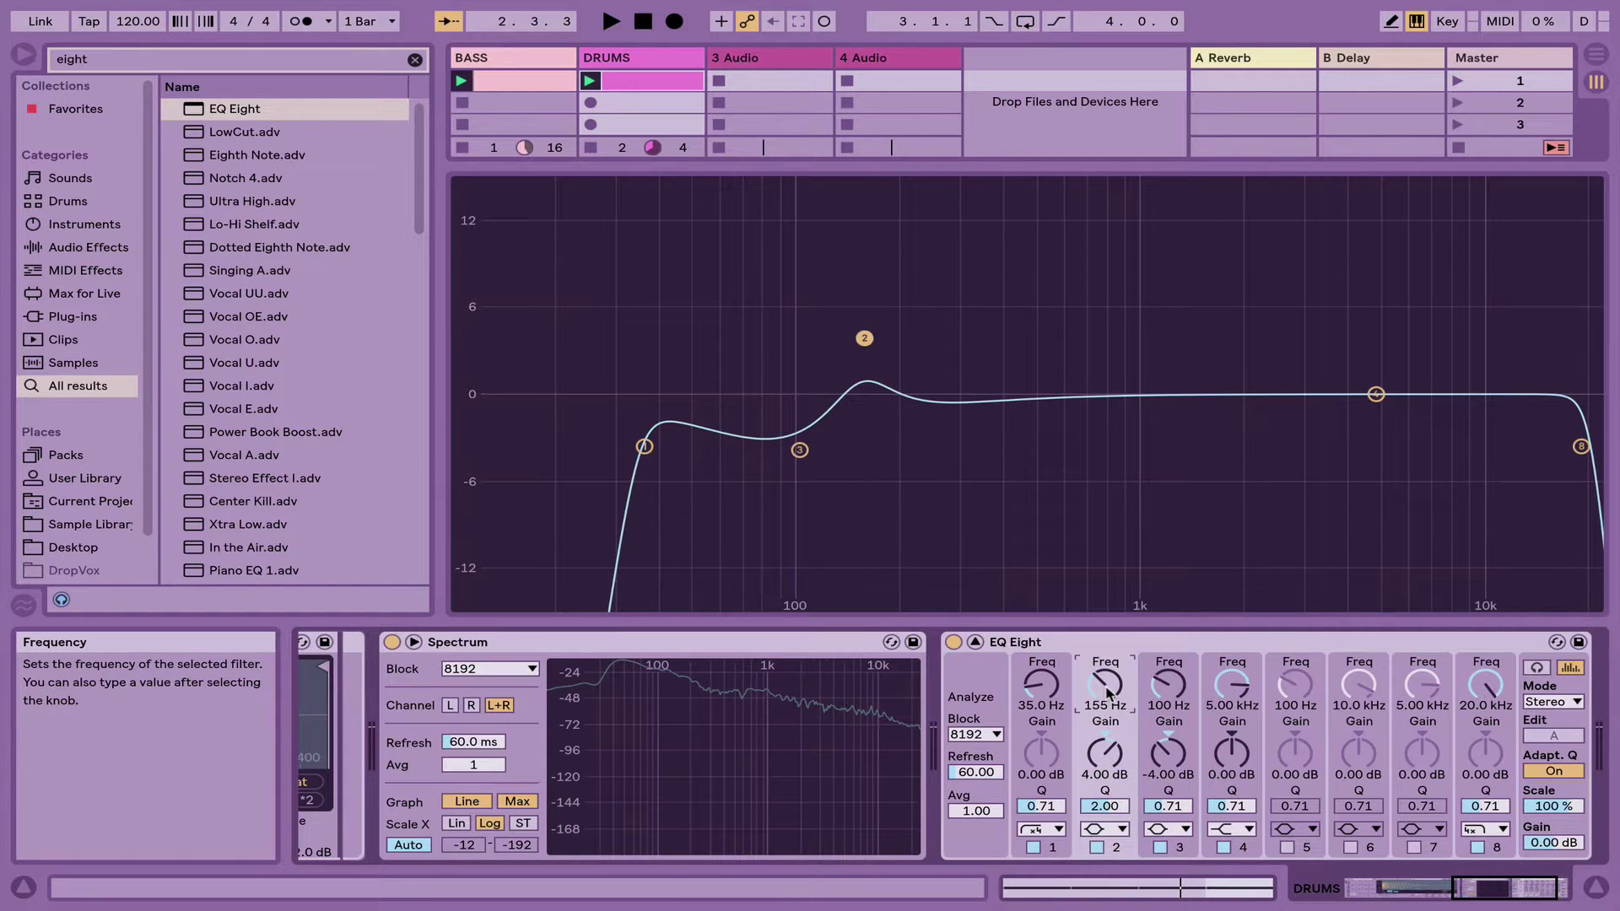
click(1186, 685)
click(1249, 685)
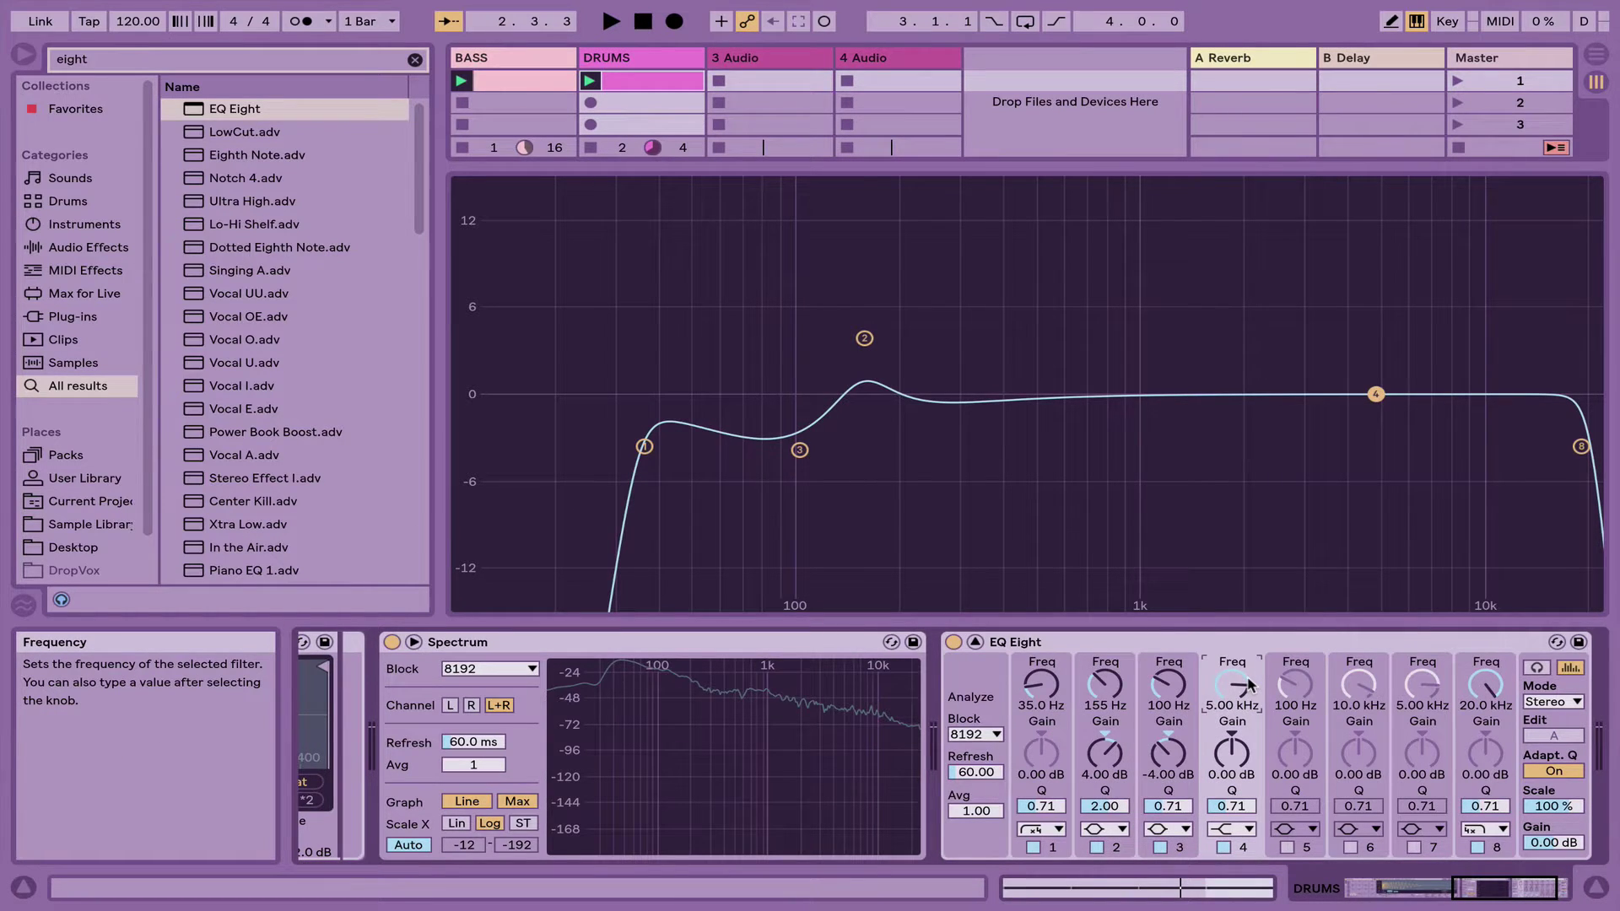
text(80)
key(Return)
click(1228, 830)
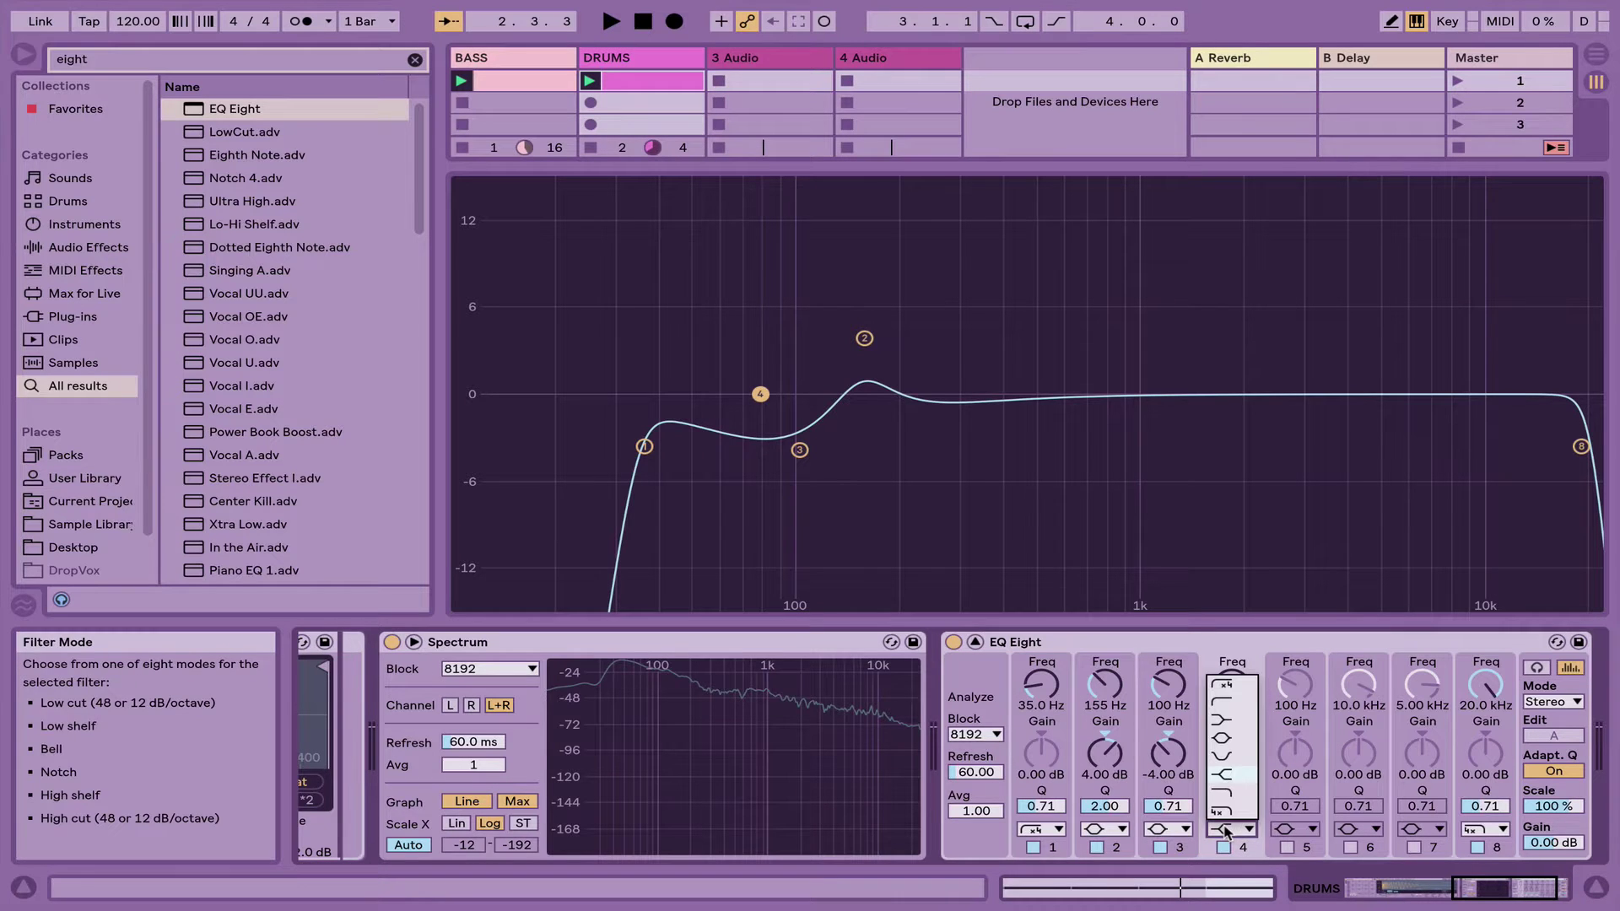
click(1226, 739)
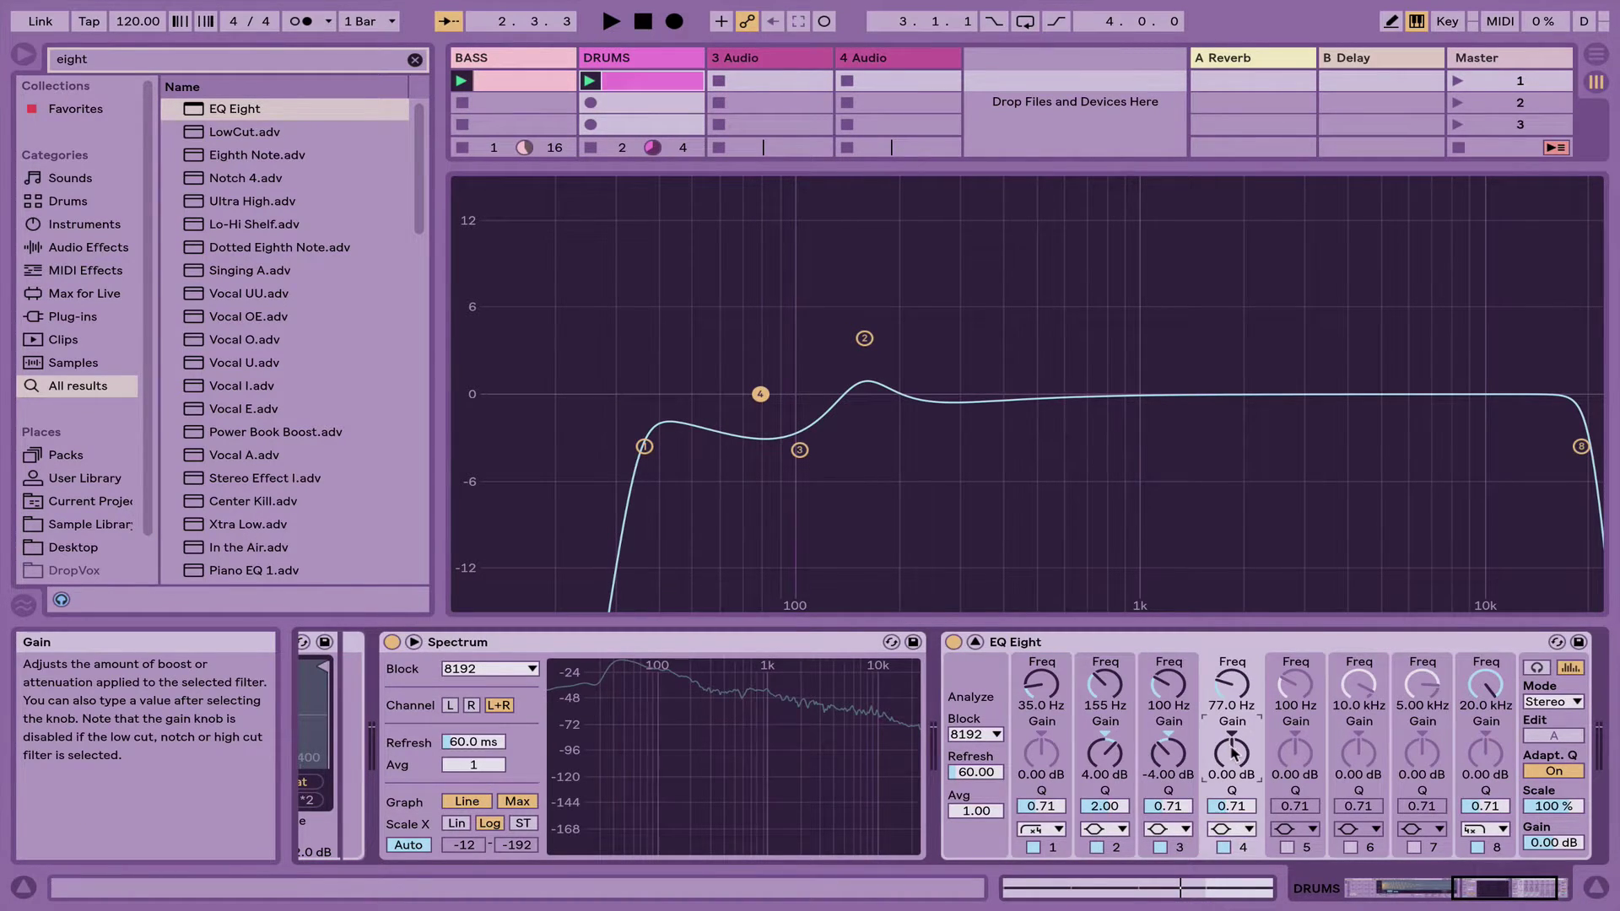
Give EQ Eight's band 4 a gain of 3 dB and a Q of 3, audition the loop, and close the enlarged EQ display
text(3)
key(Return)
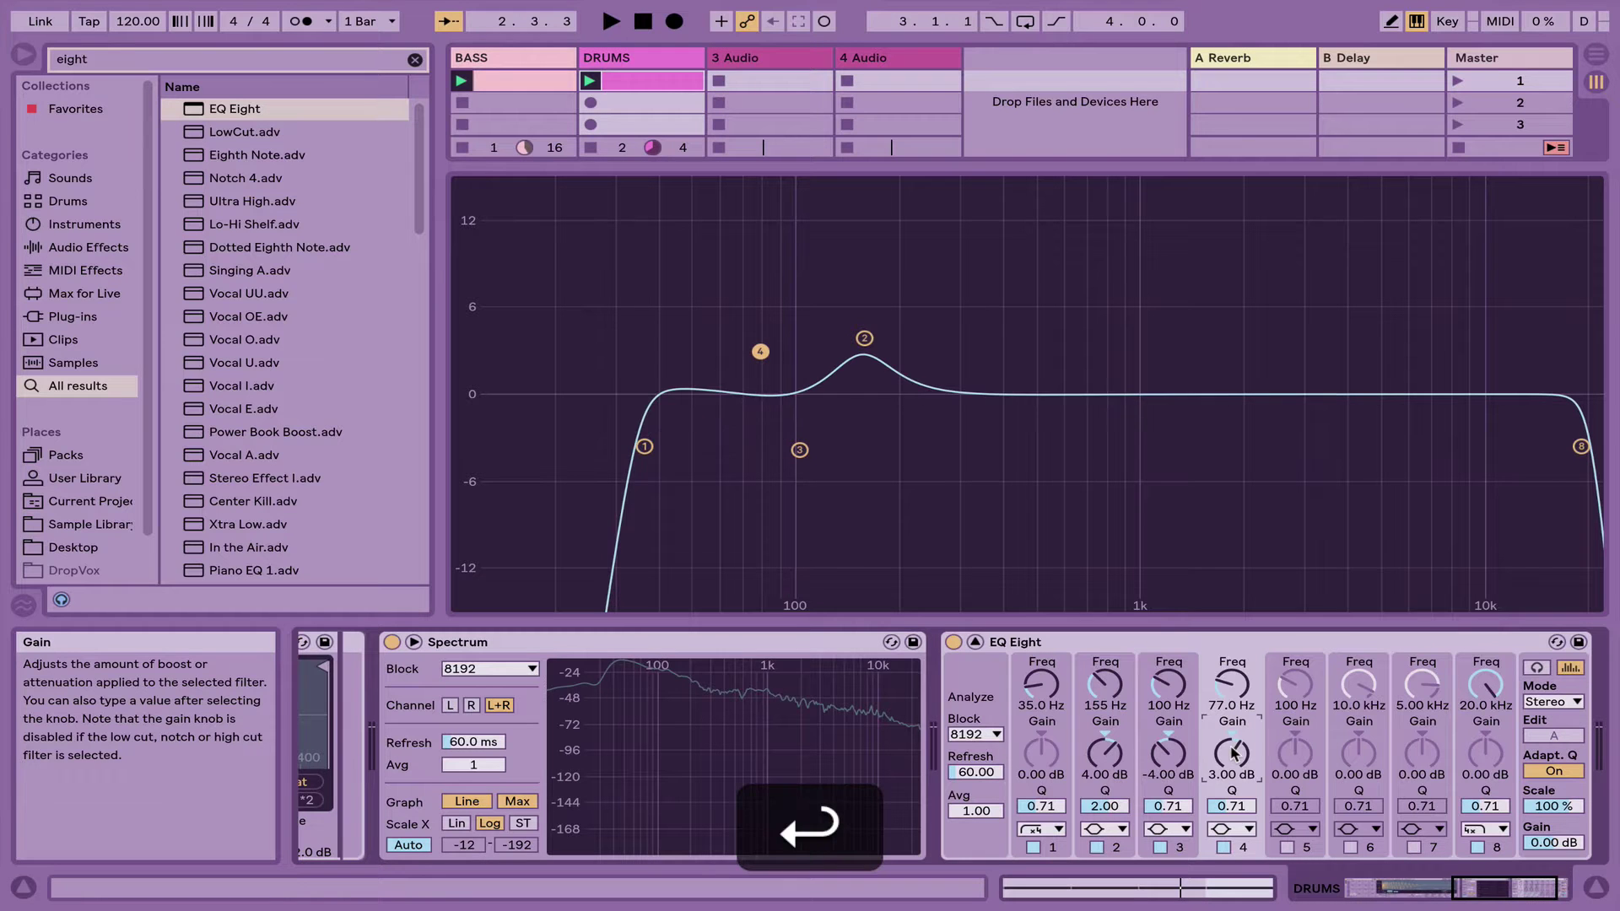
click(1238, 806)
text(3)
key(Return)
key(space)
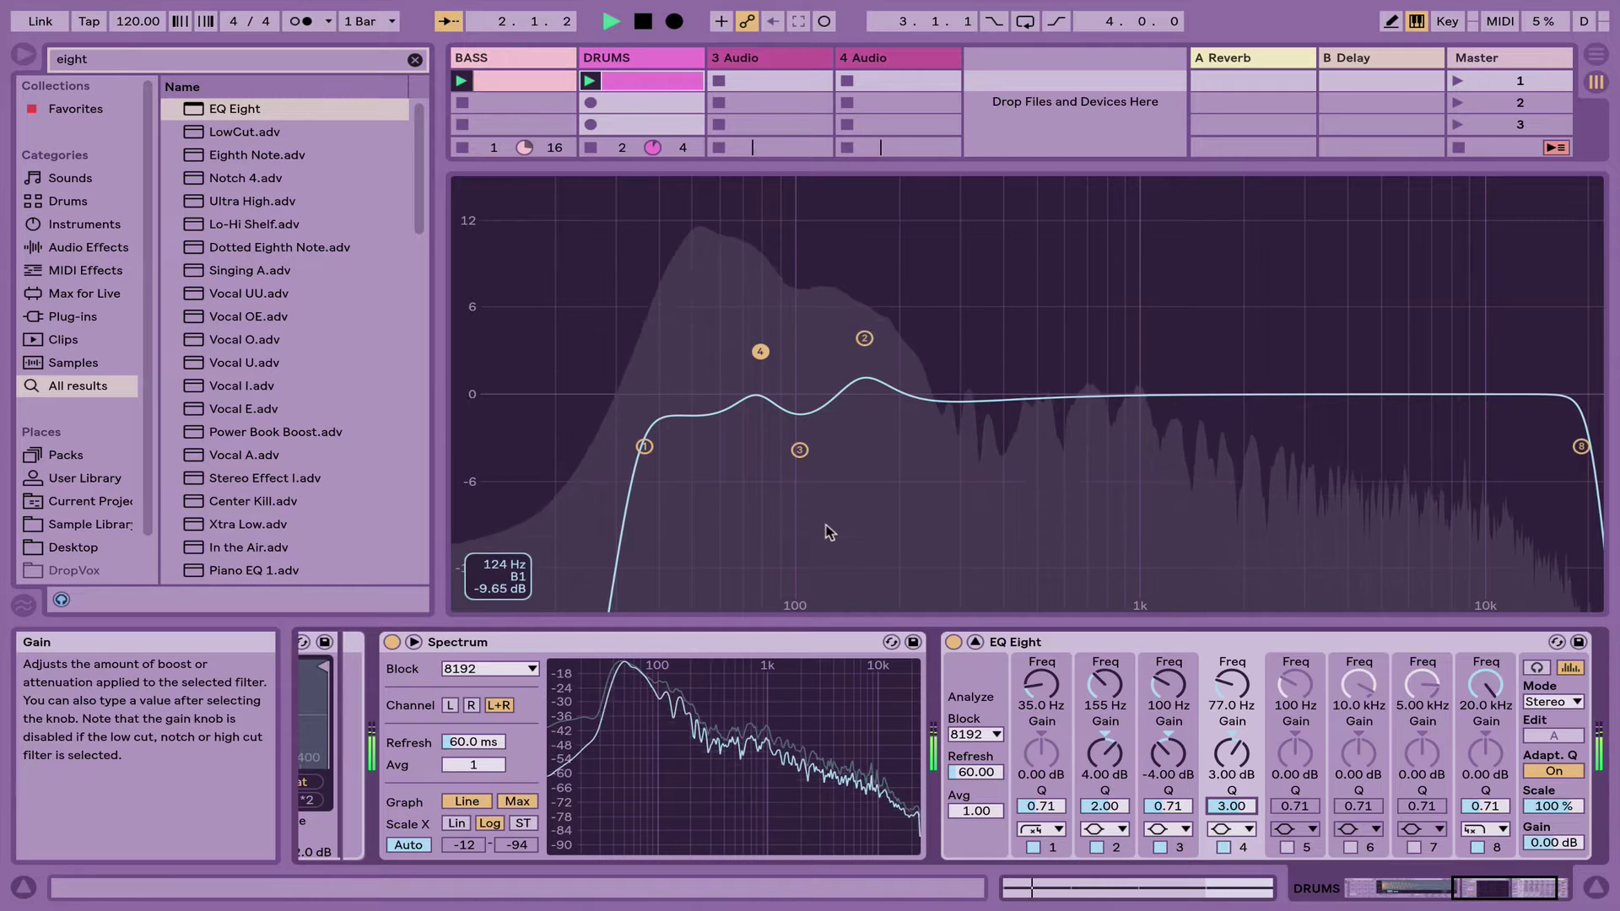
click(804, 167)
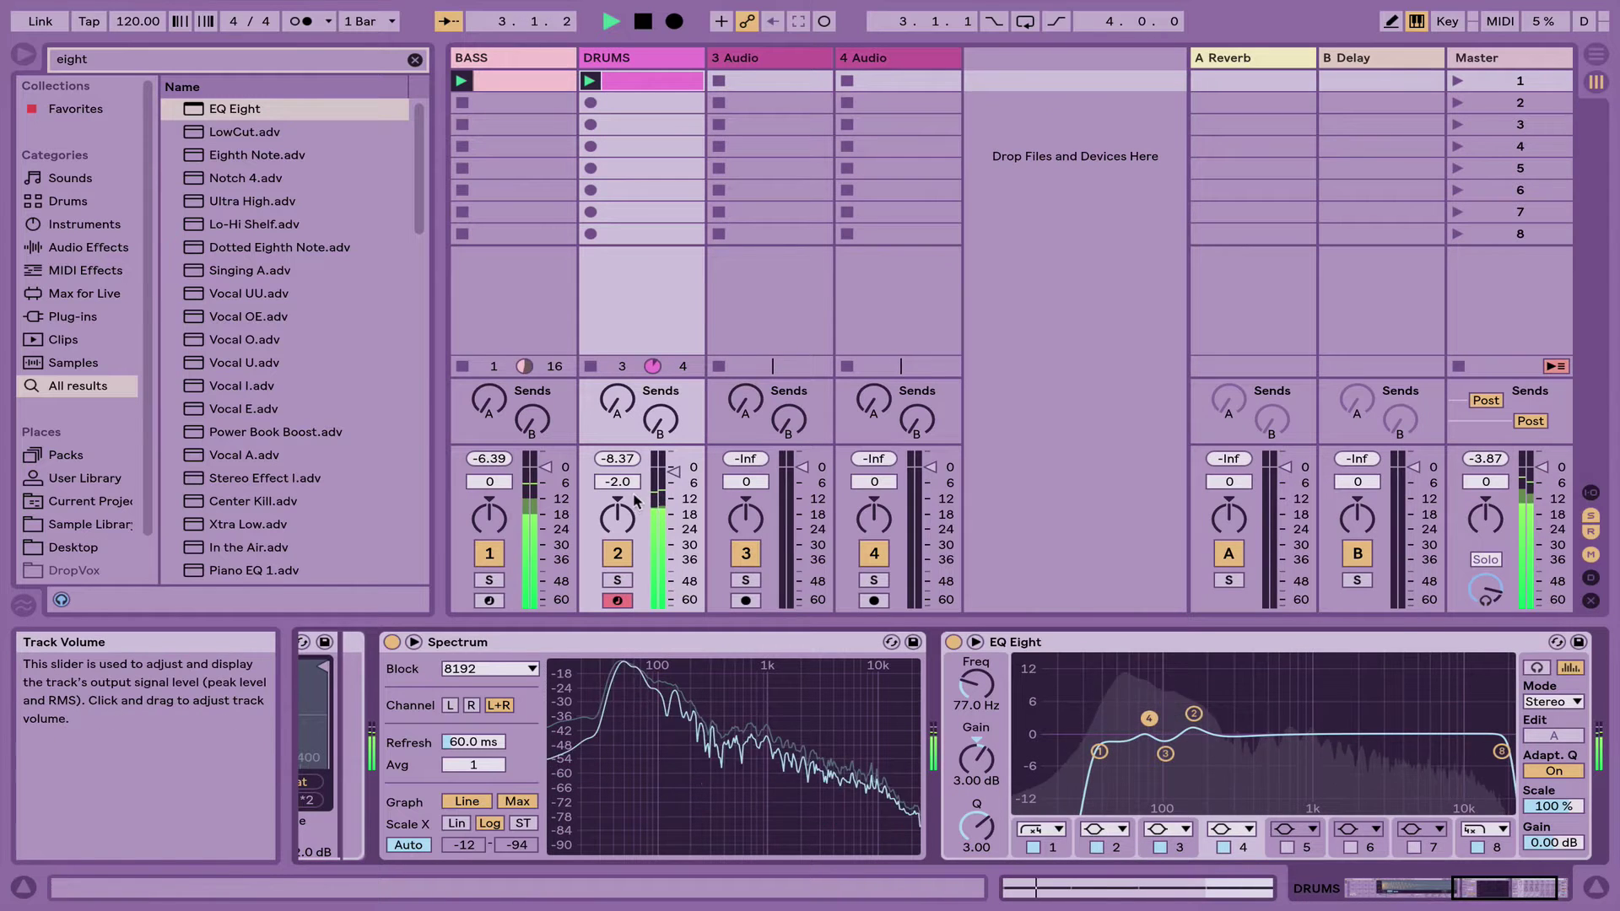
key(space)
Delete the Spectrum device from the DRUMS track and fold EQ Eight and Drum Rack
scroll(777, 793, left, 15)
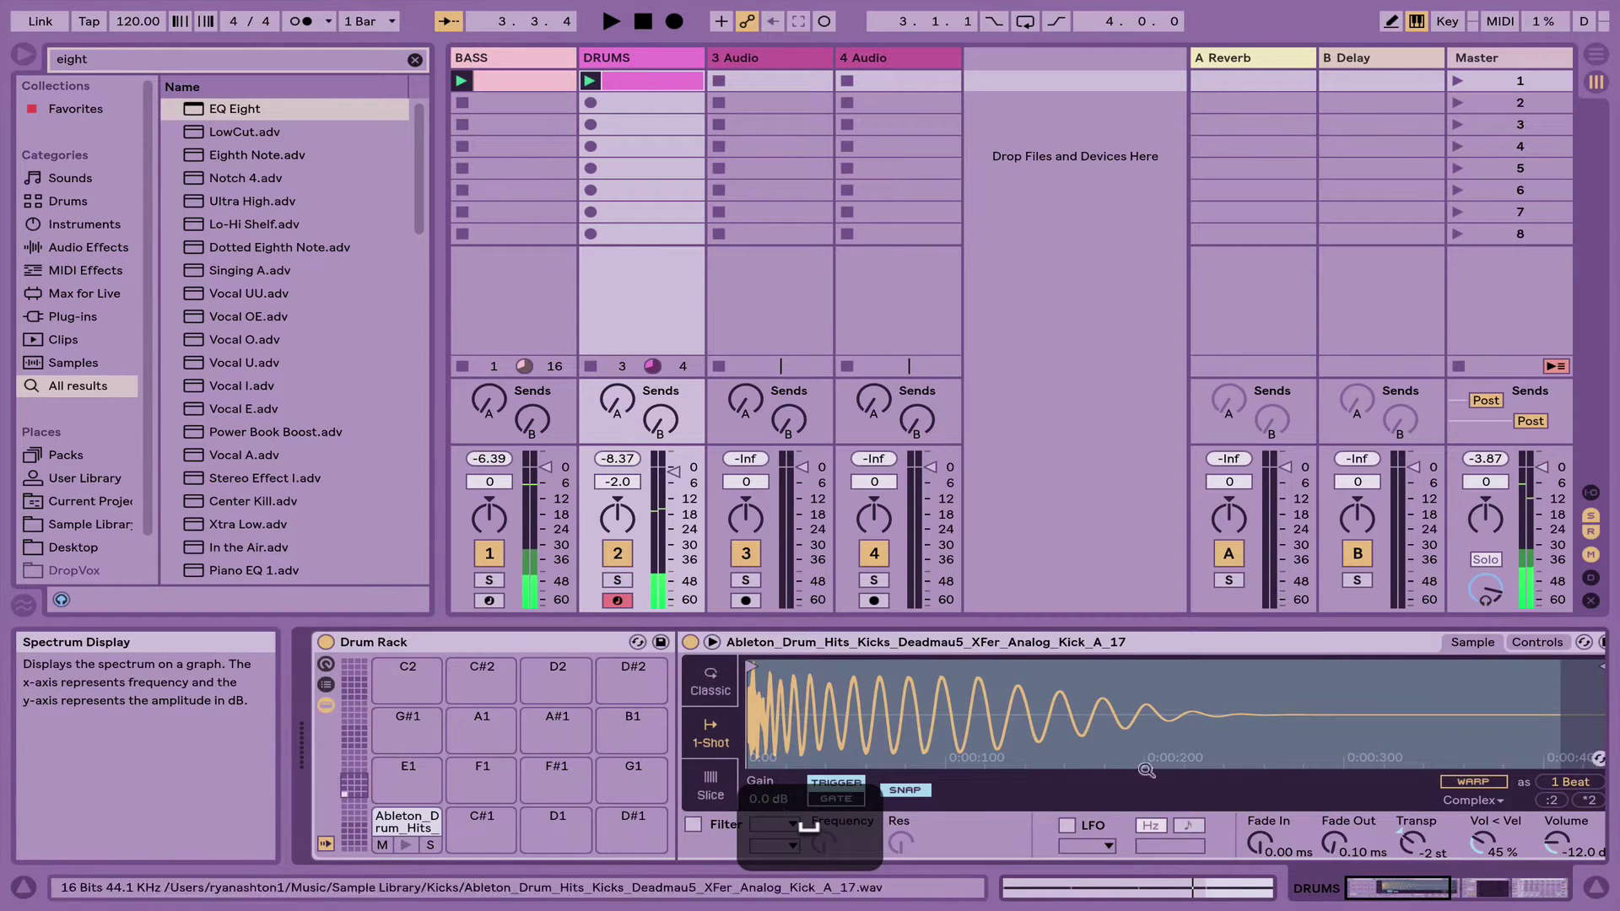
scroll(800, 640, right, 14)
click(726, 651)
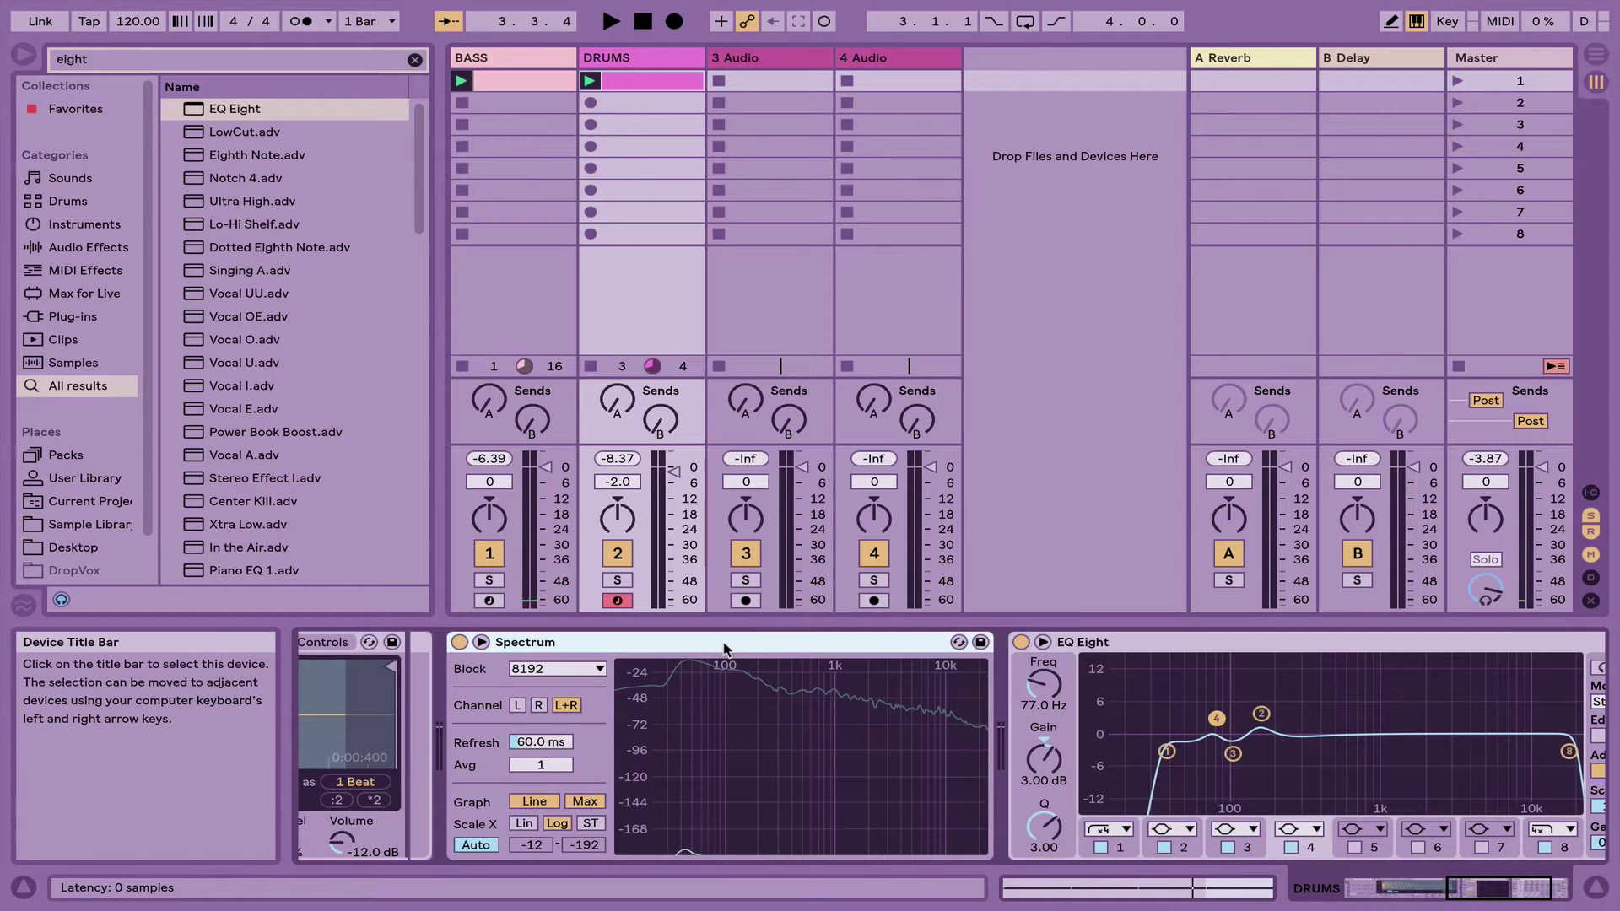
key(BackSpace)
double_click(564, 643)
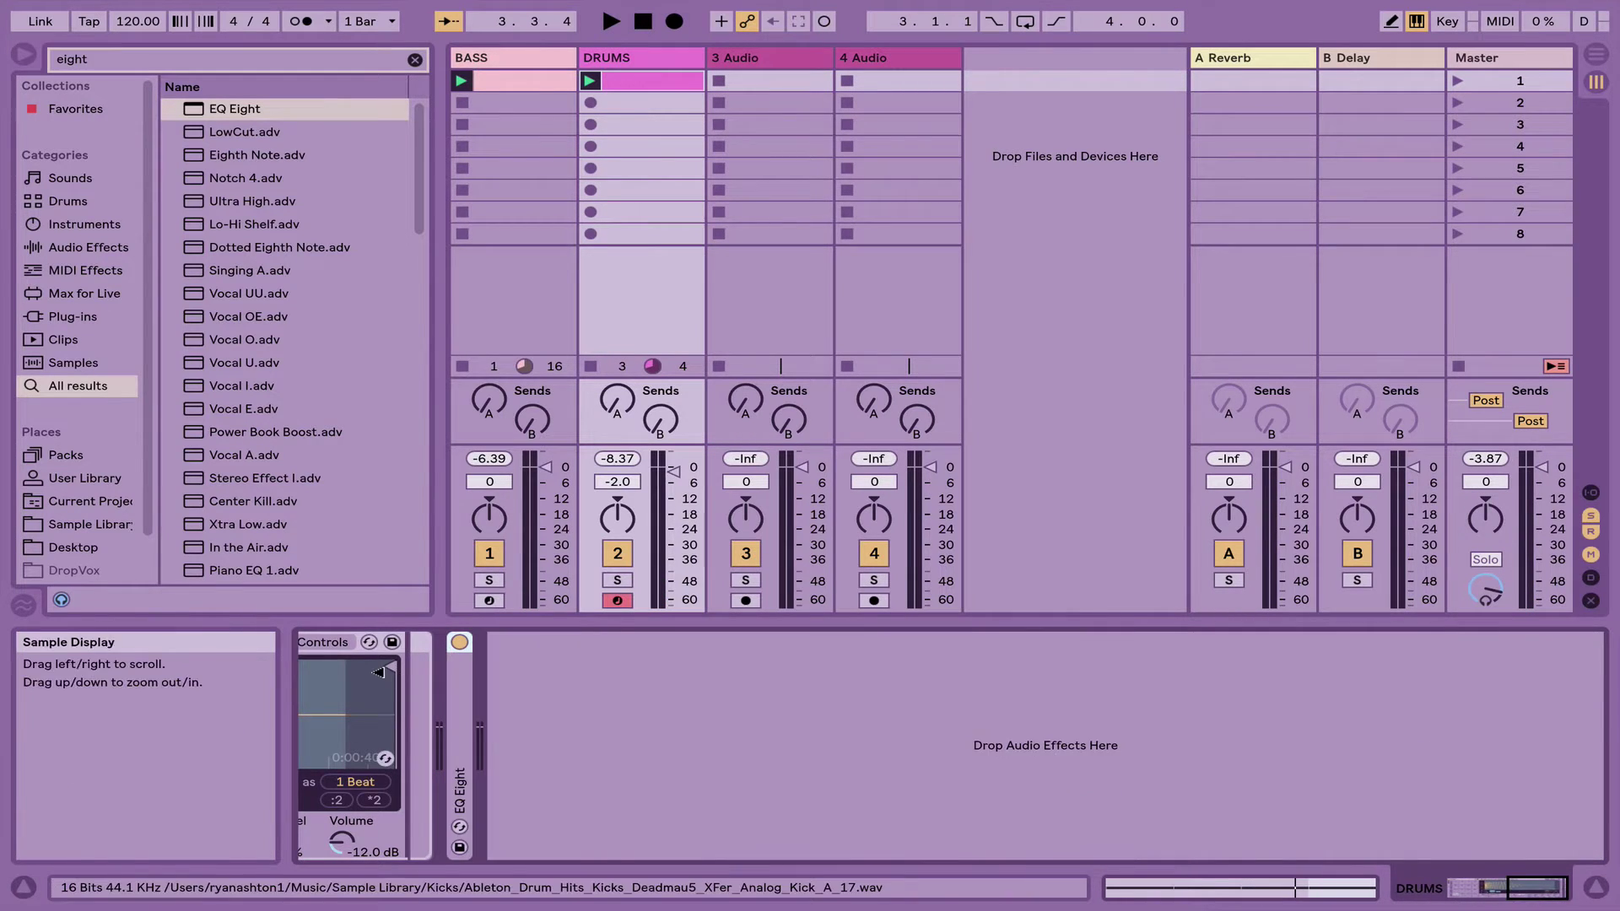
double_click(569, 646)
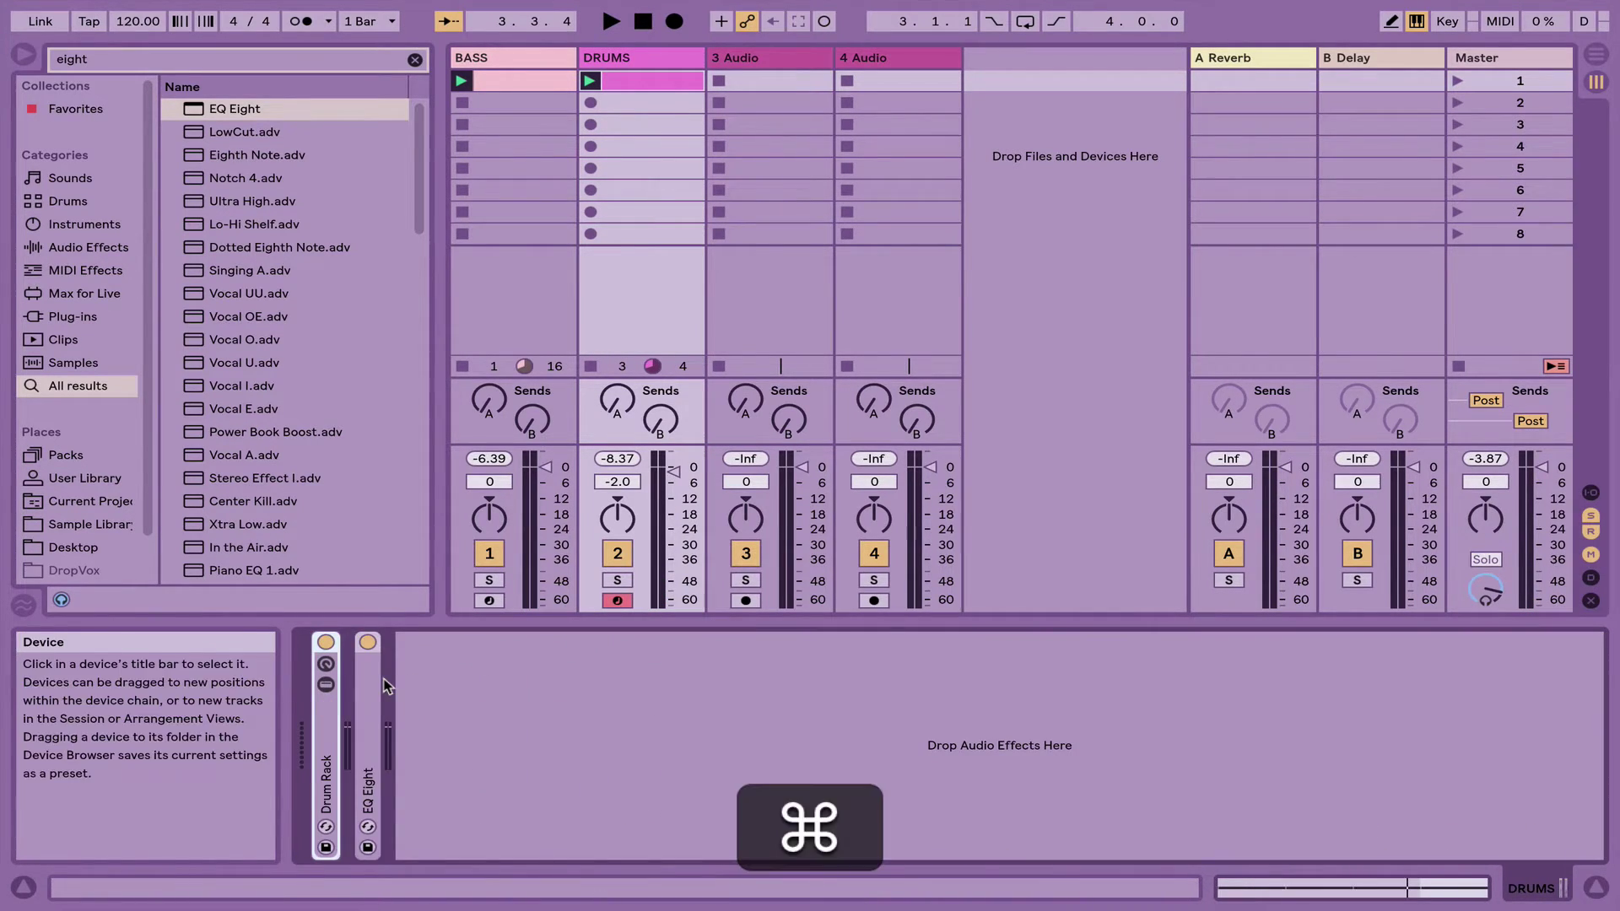
Search the browser for "drum" and add Drum Buss after EQ Eight on the DRUMS track
key(super+f)
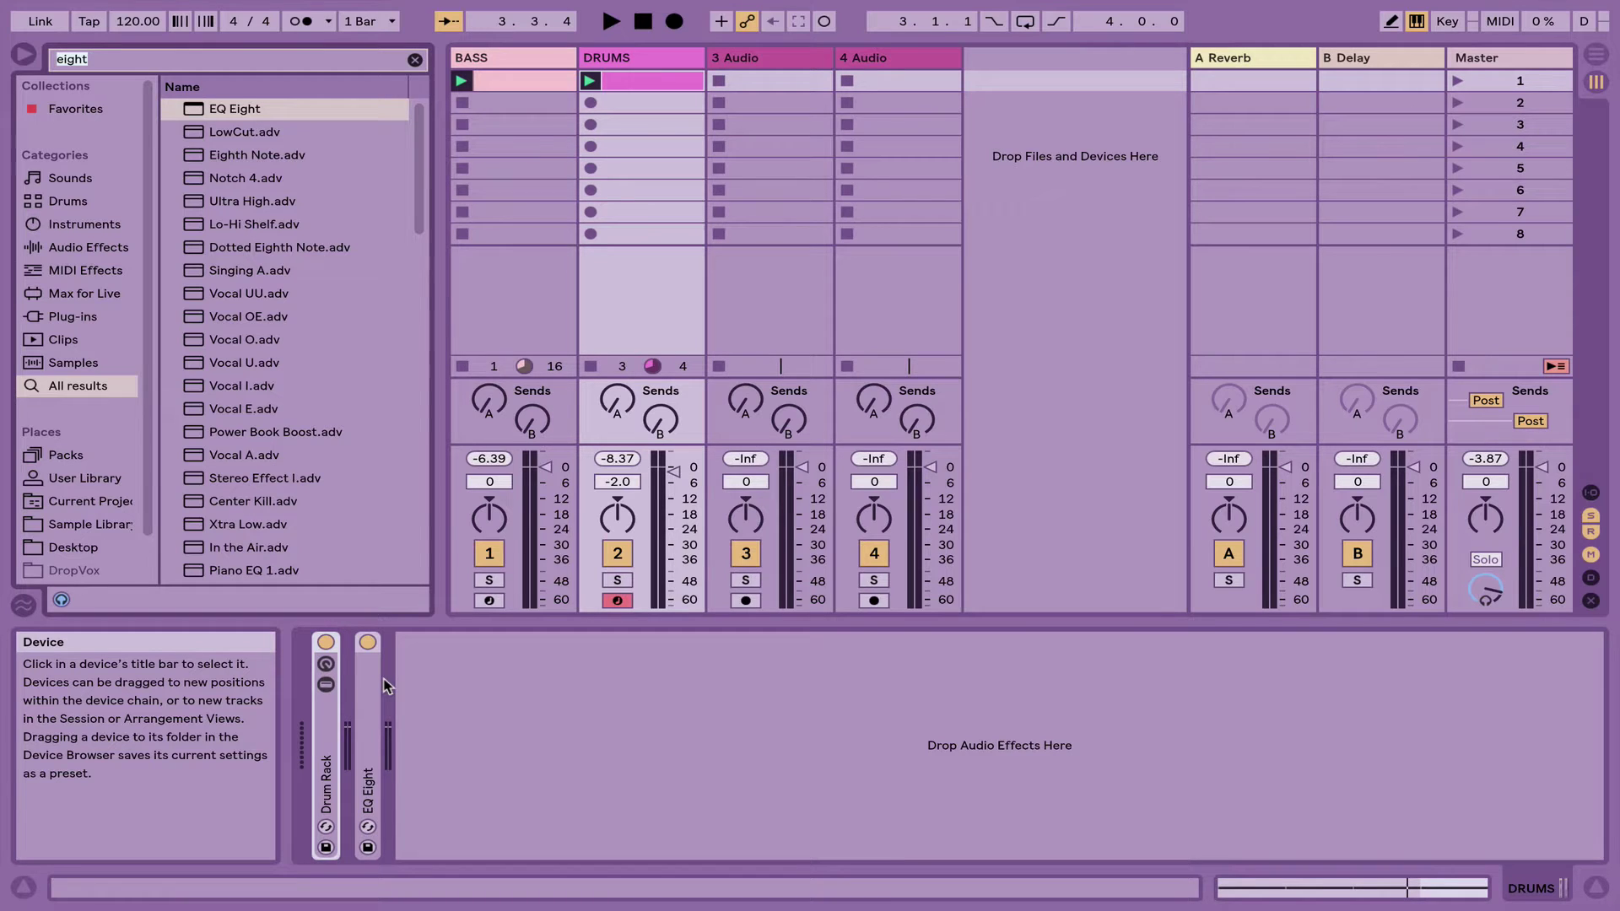
text(drum)
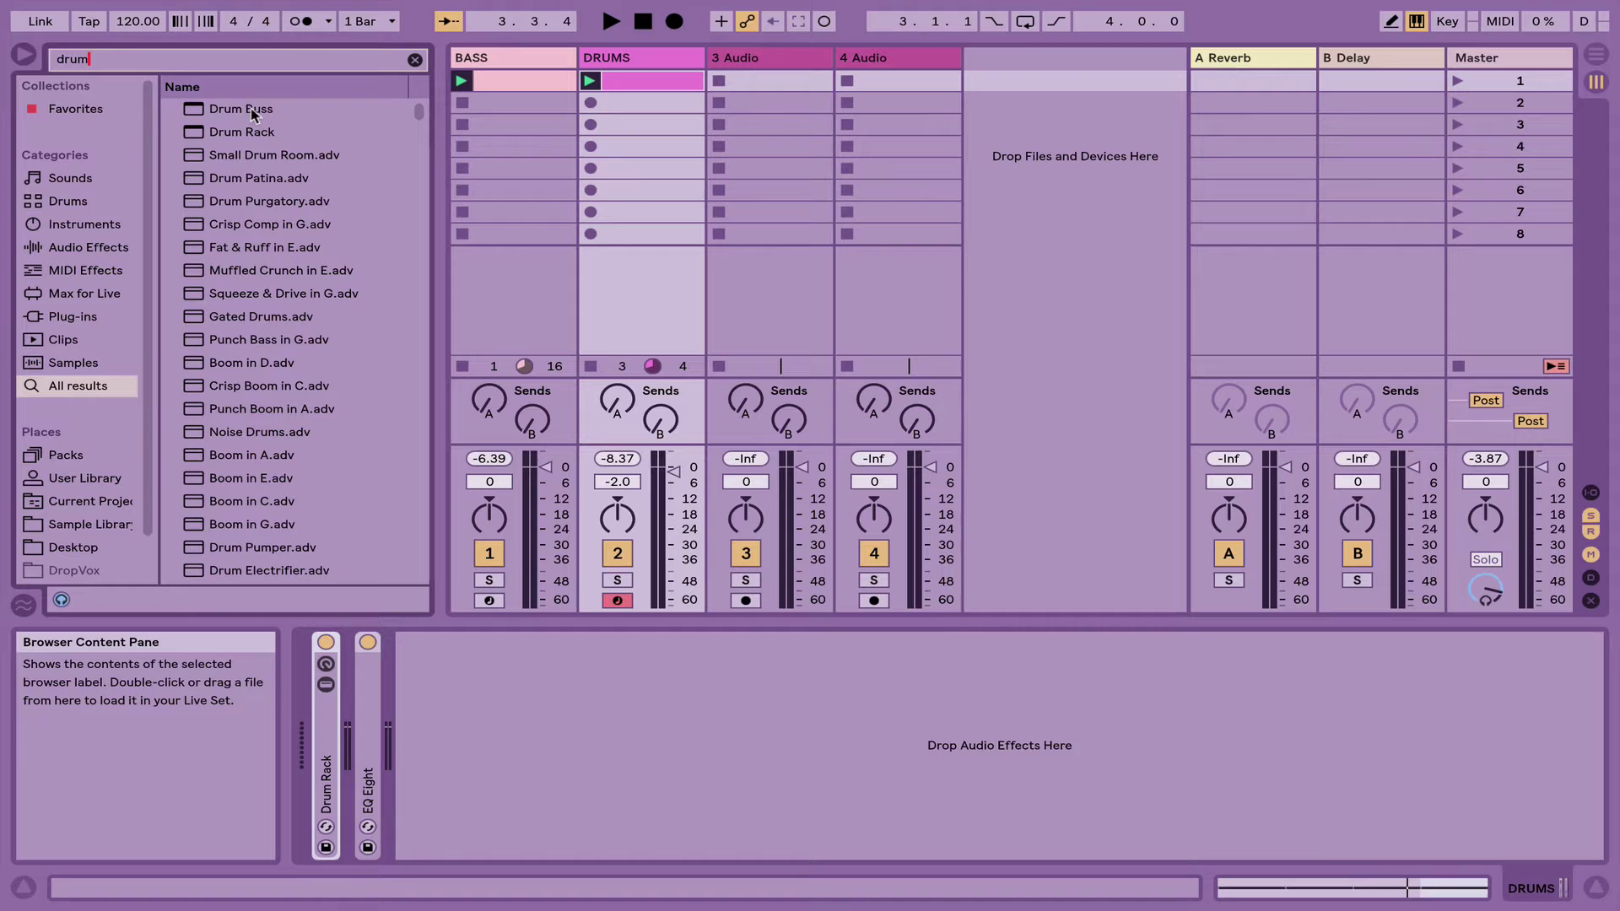
double_click(244, 109)
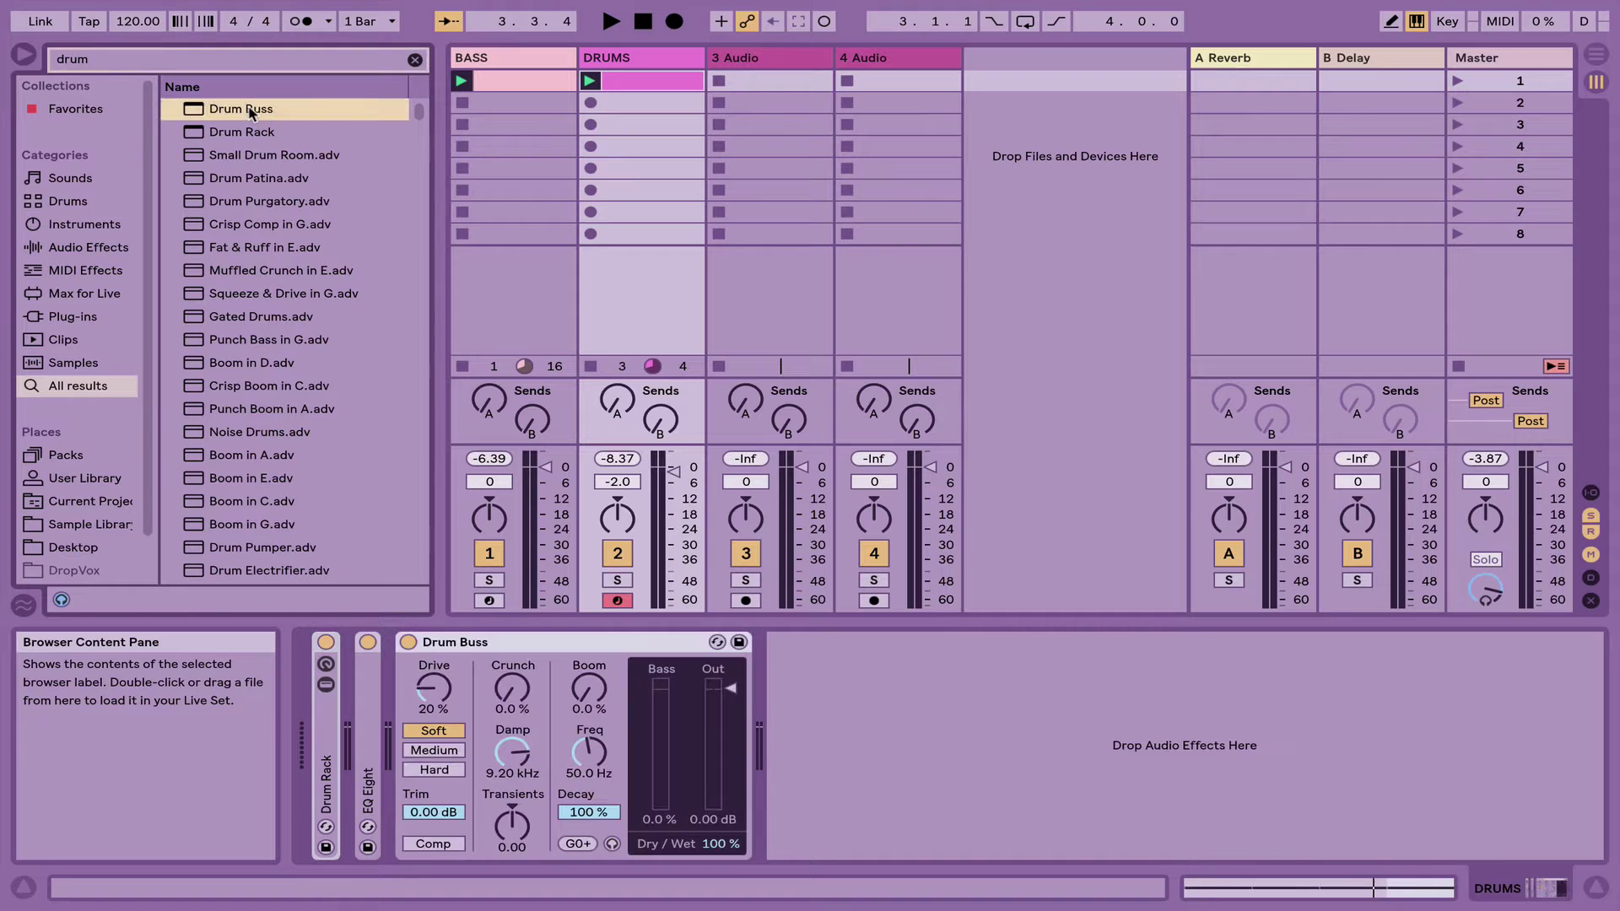
Lower Drum Buss's output gain to -1.56 dB while auditioning the loop
key(space)
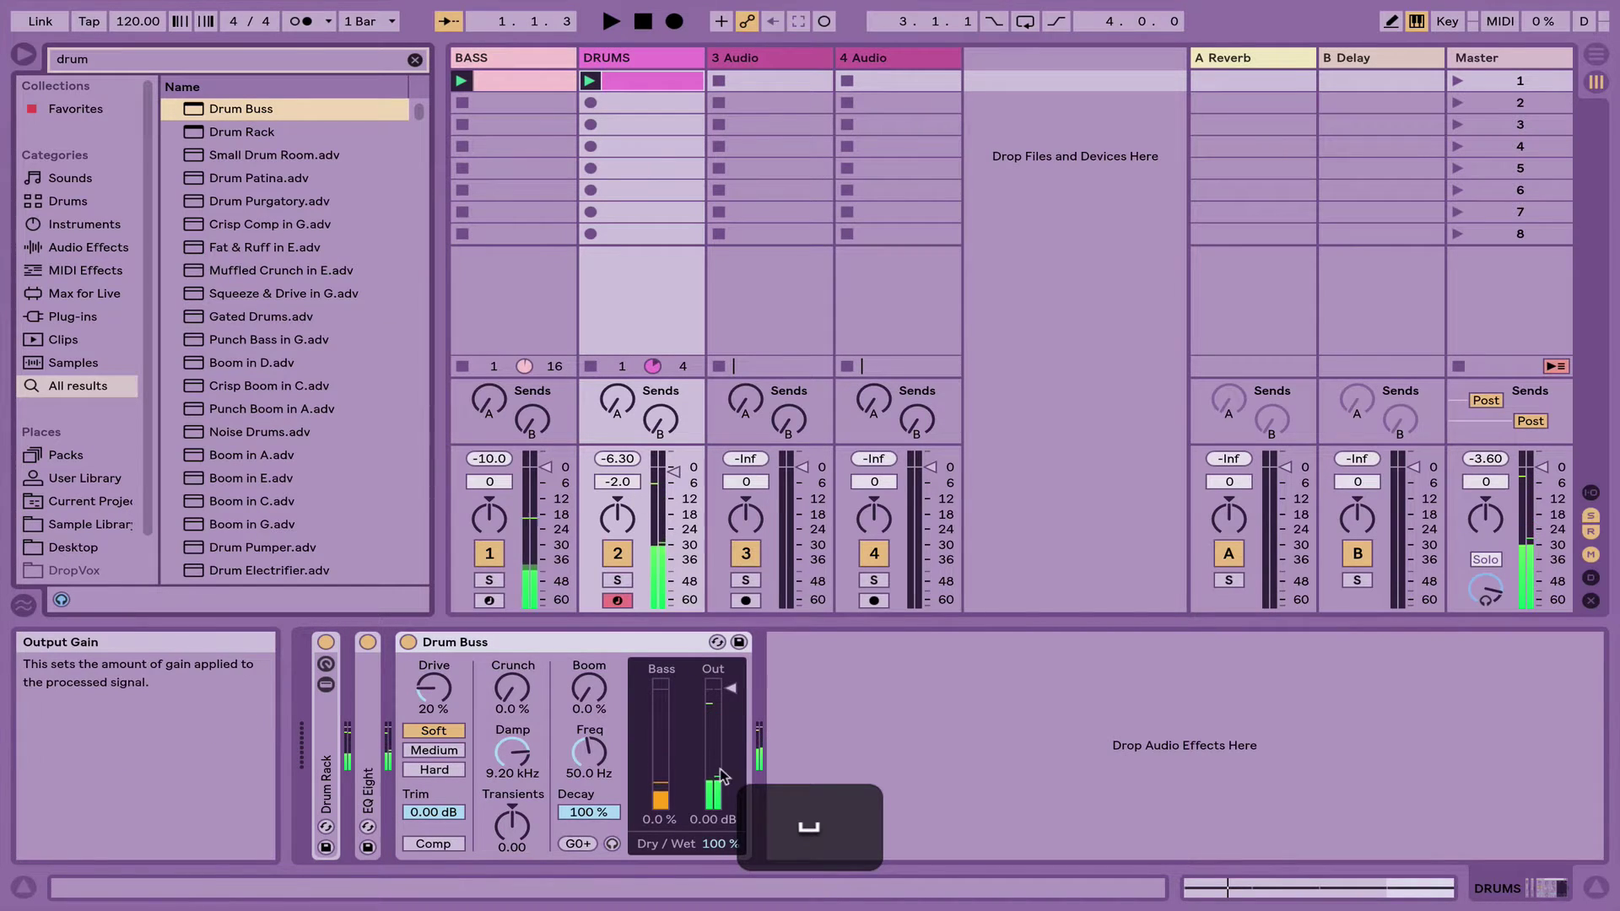
click(717, 825)
key(Down)
key(space)
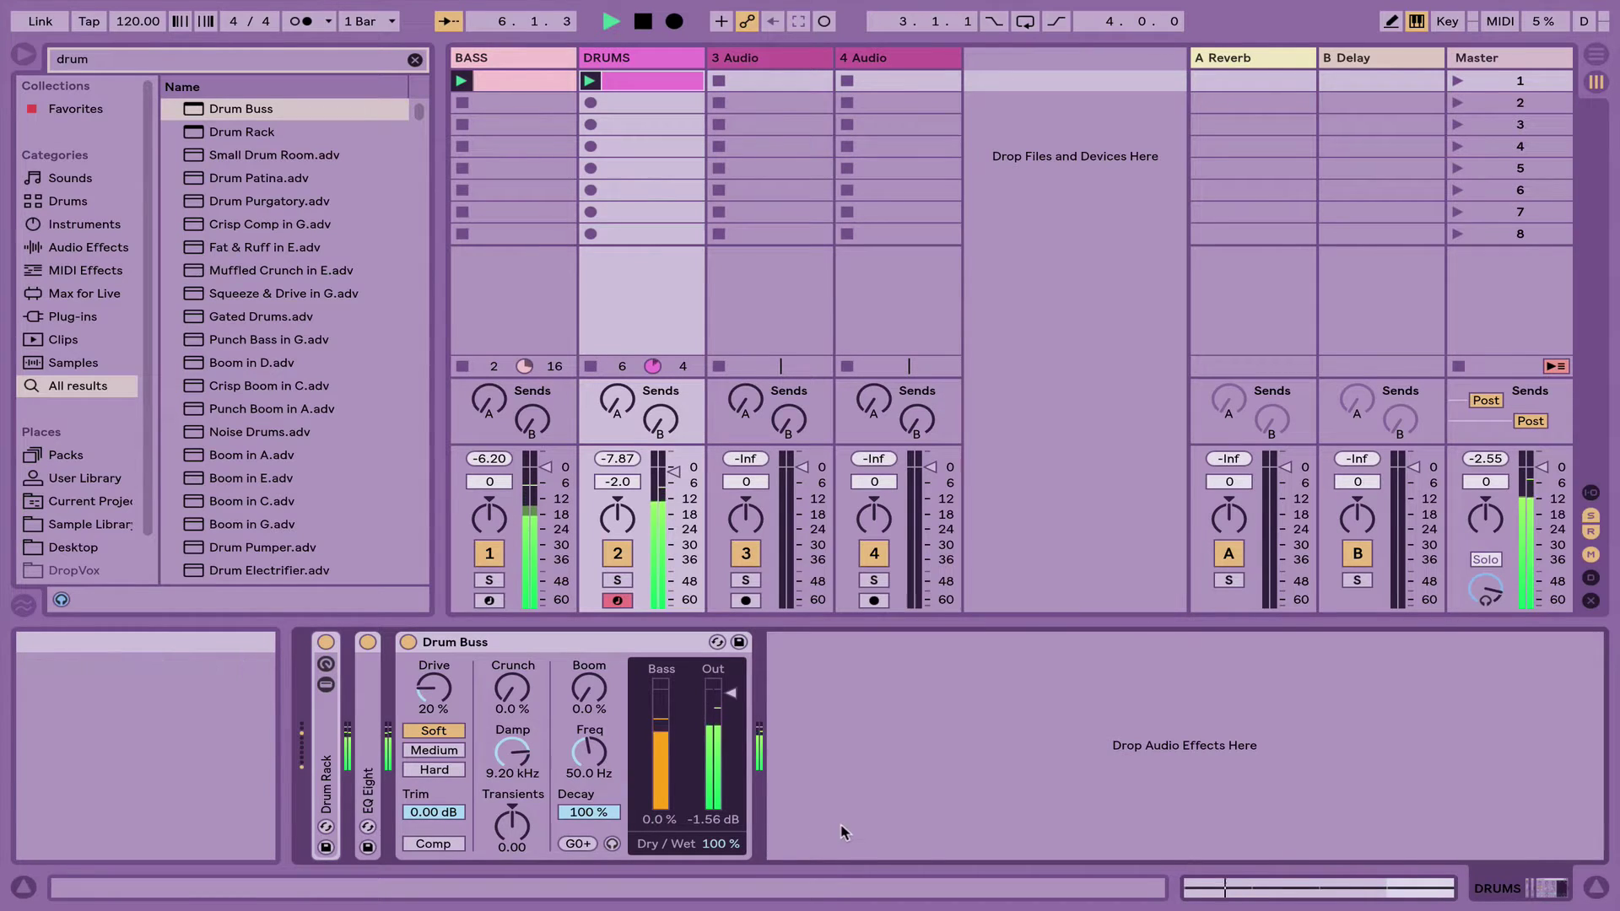
key(space)
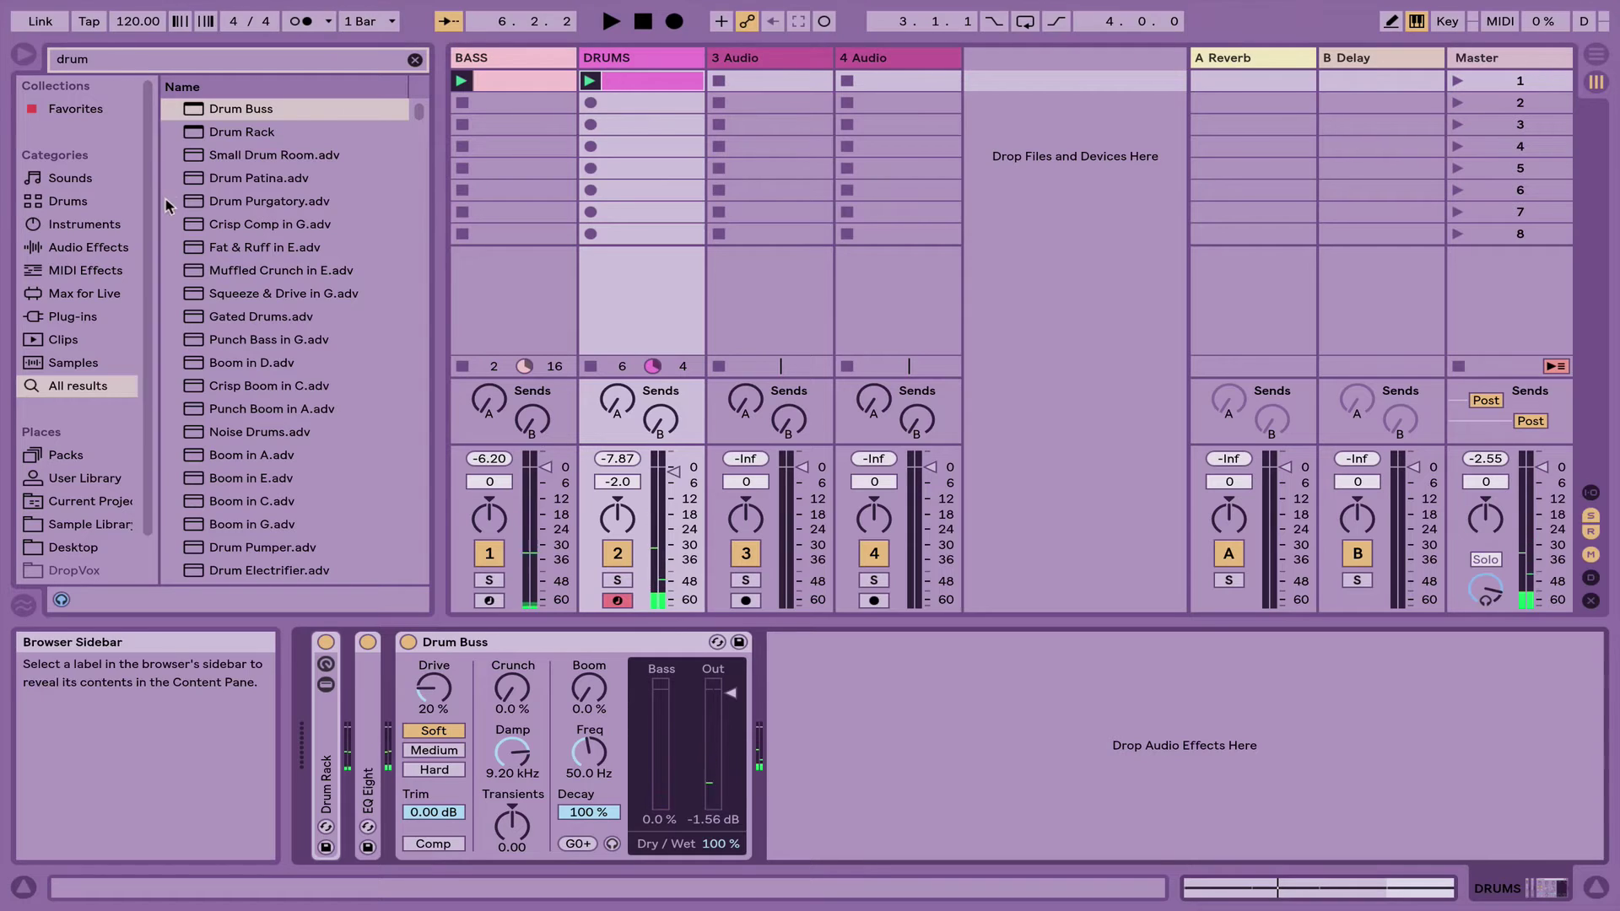
Set the project tempo to 128 BPM and play the loop to hear it
text(128)
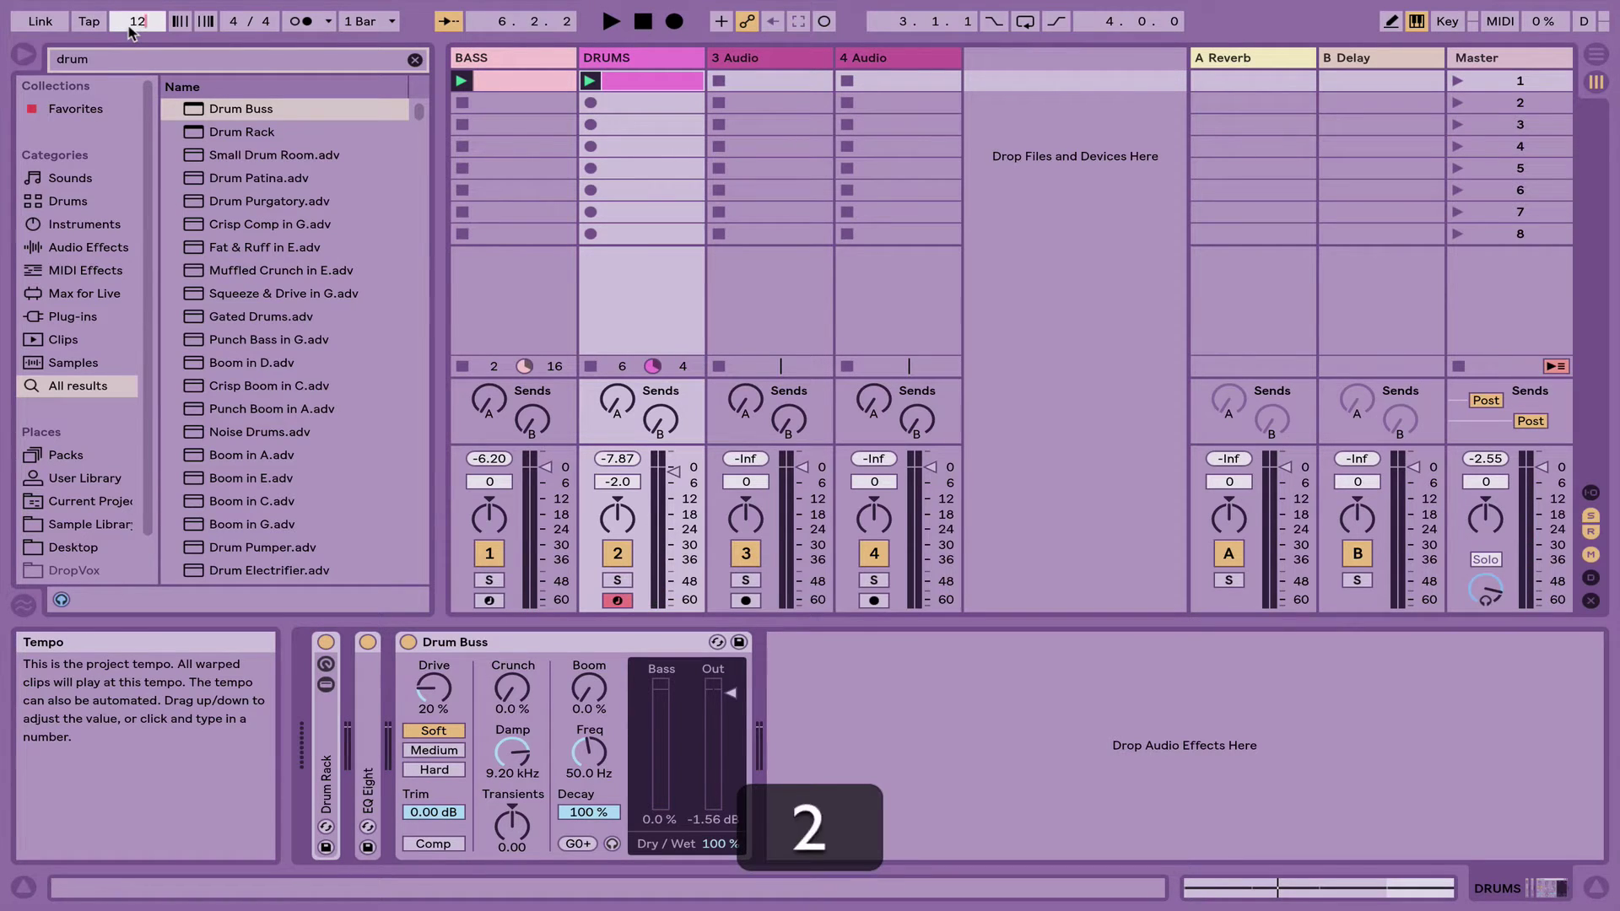
key(Return)
key(space)
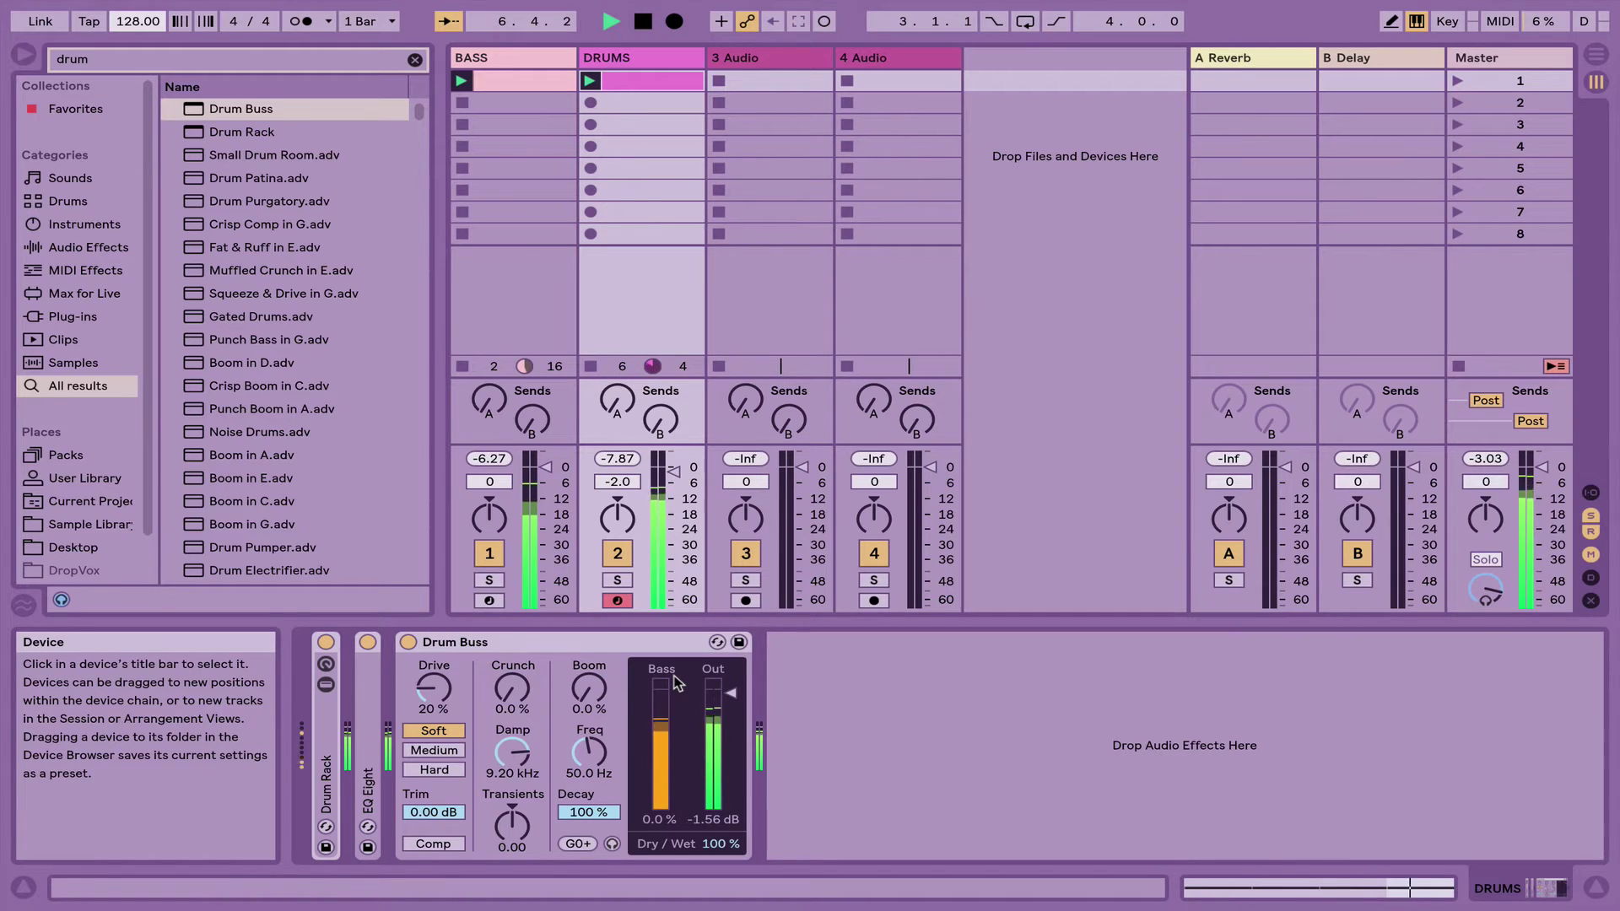
key(space)
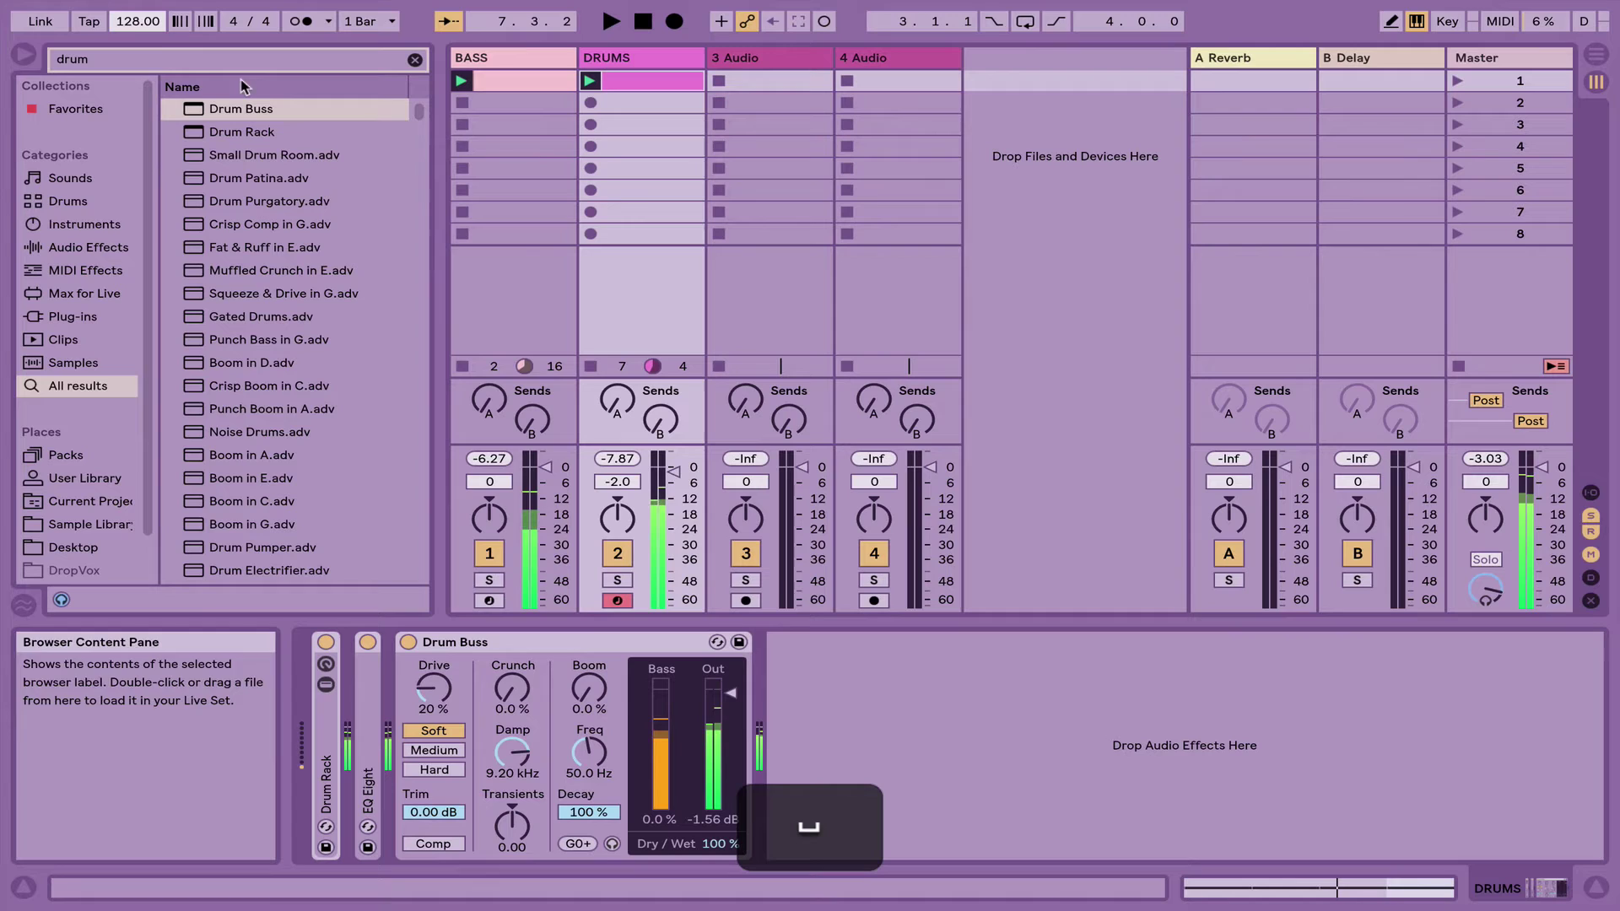
Lower the project tempo to 125 BPM and play the loop to check the groove
click(131, 22)
key(Down)
key(Down)
key(Return)
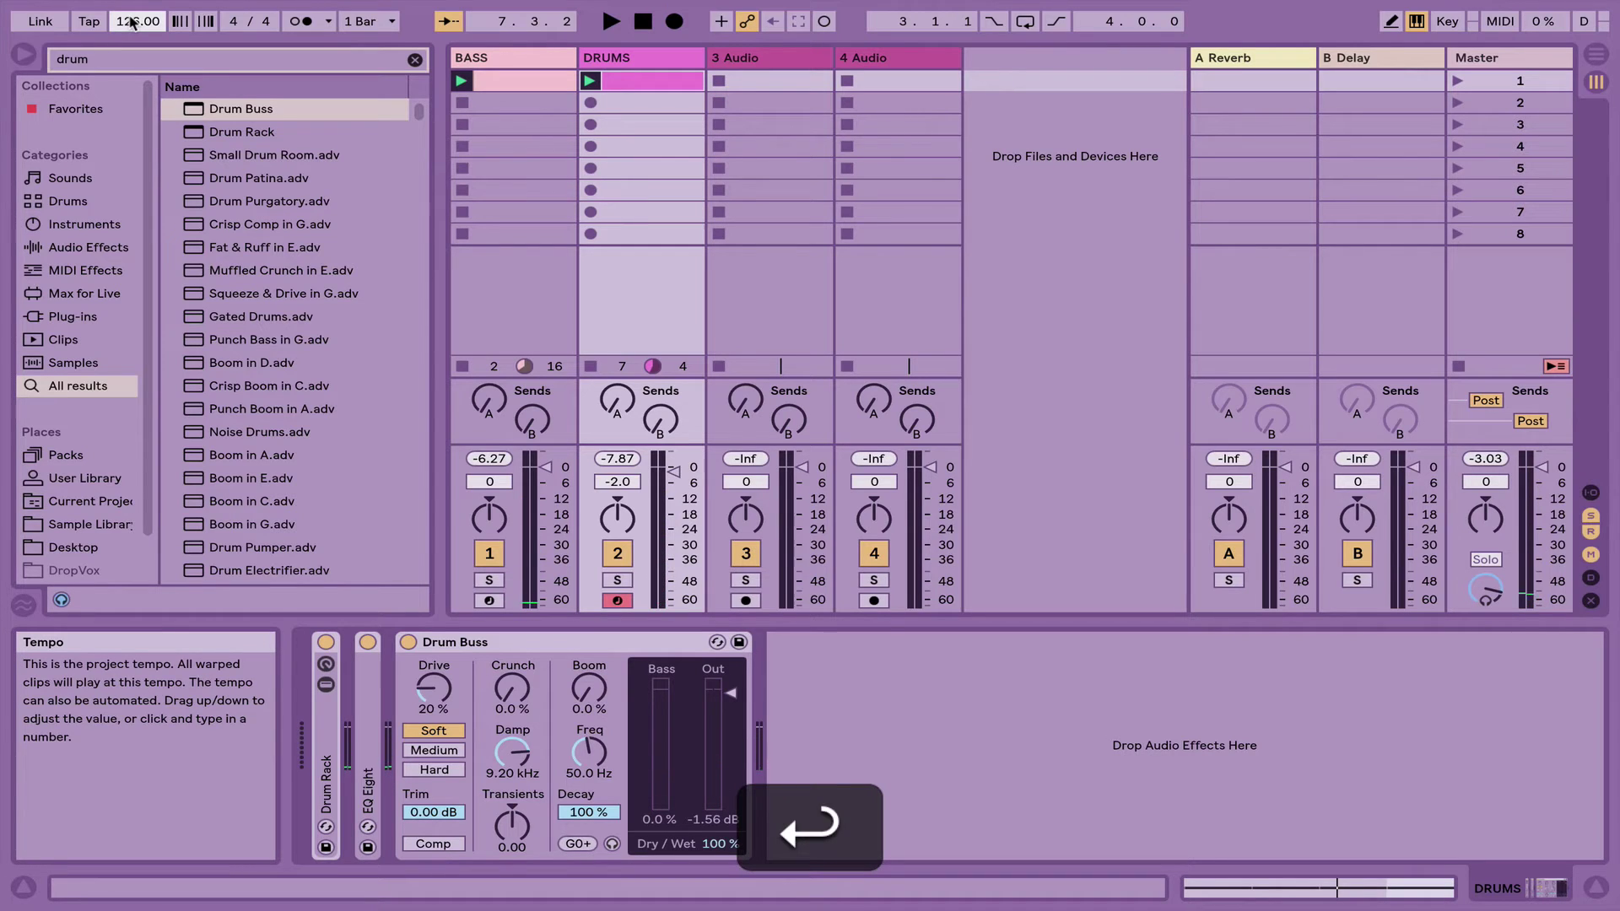
key(Down)
key(space)
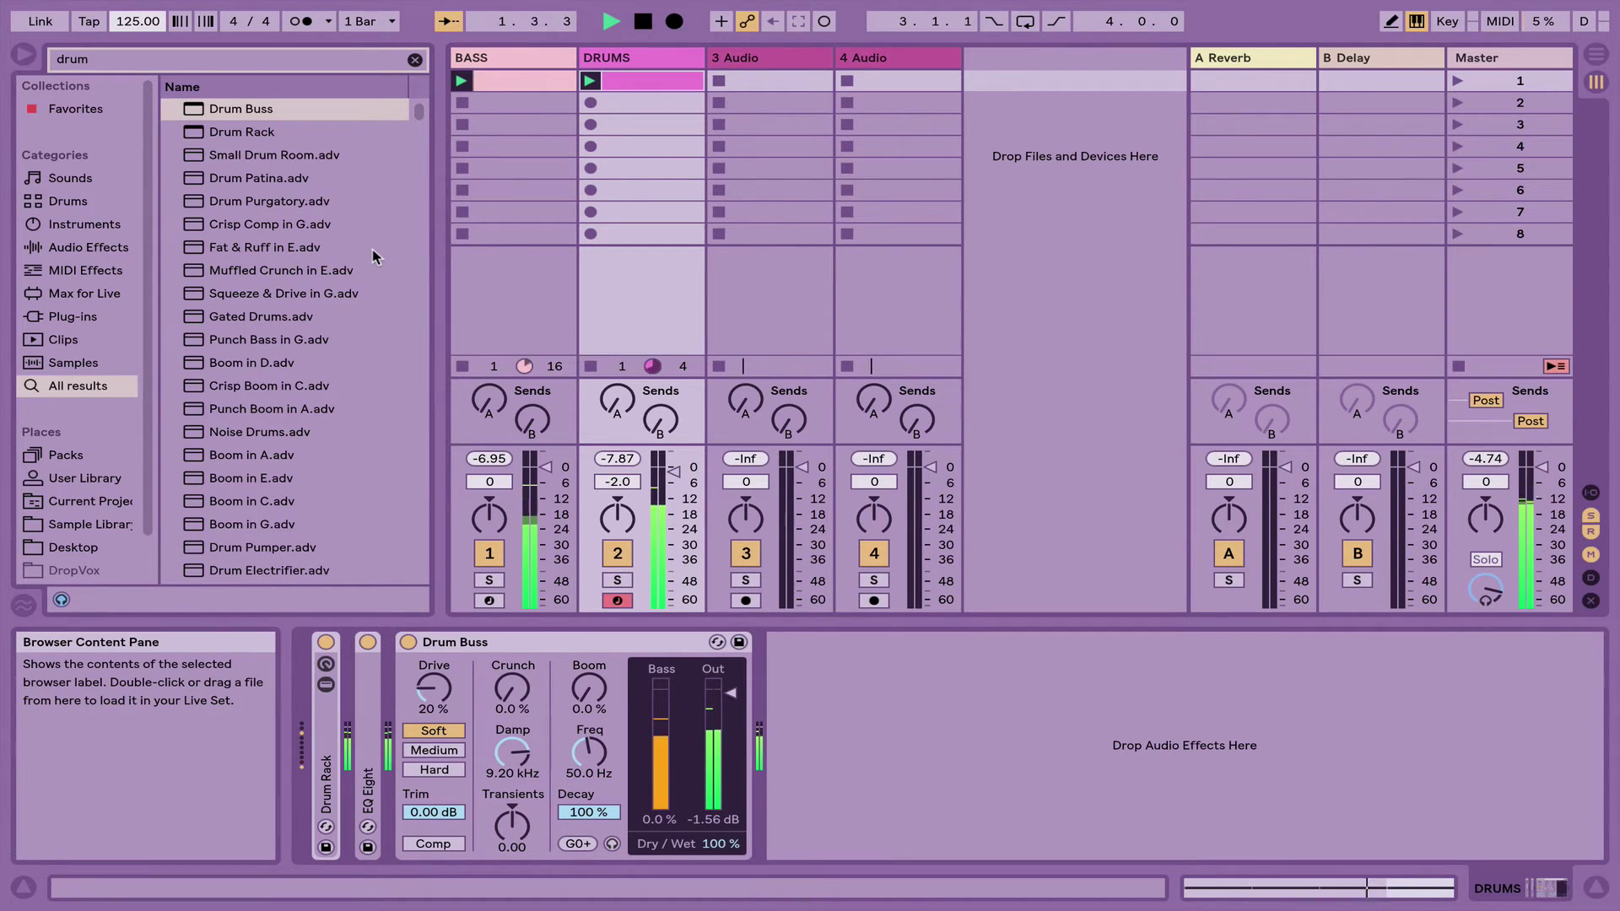
key(space)
Review the device chains on the BASS and DRUMS tracks, including the Wavetable settings, and play the loop
click(899, 739)
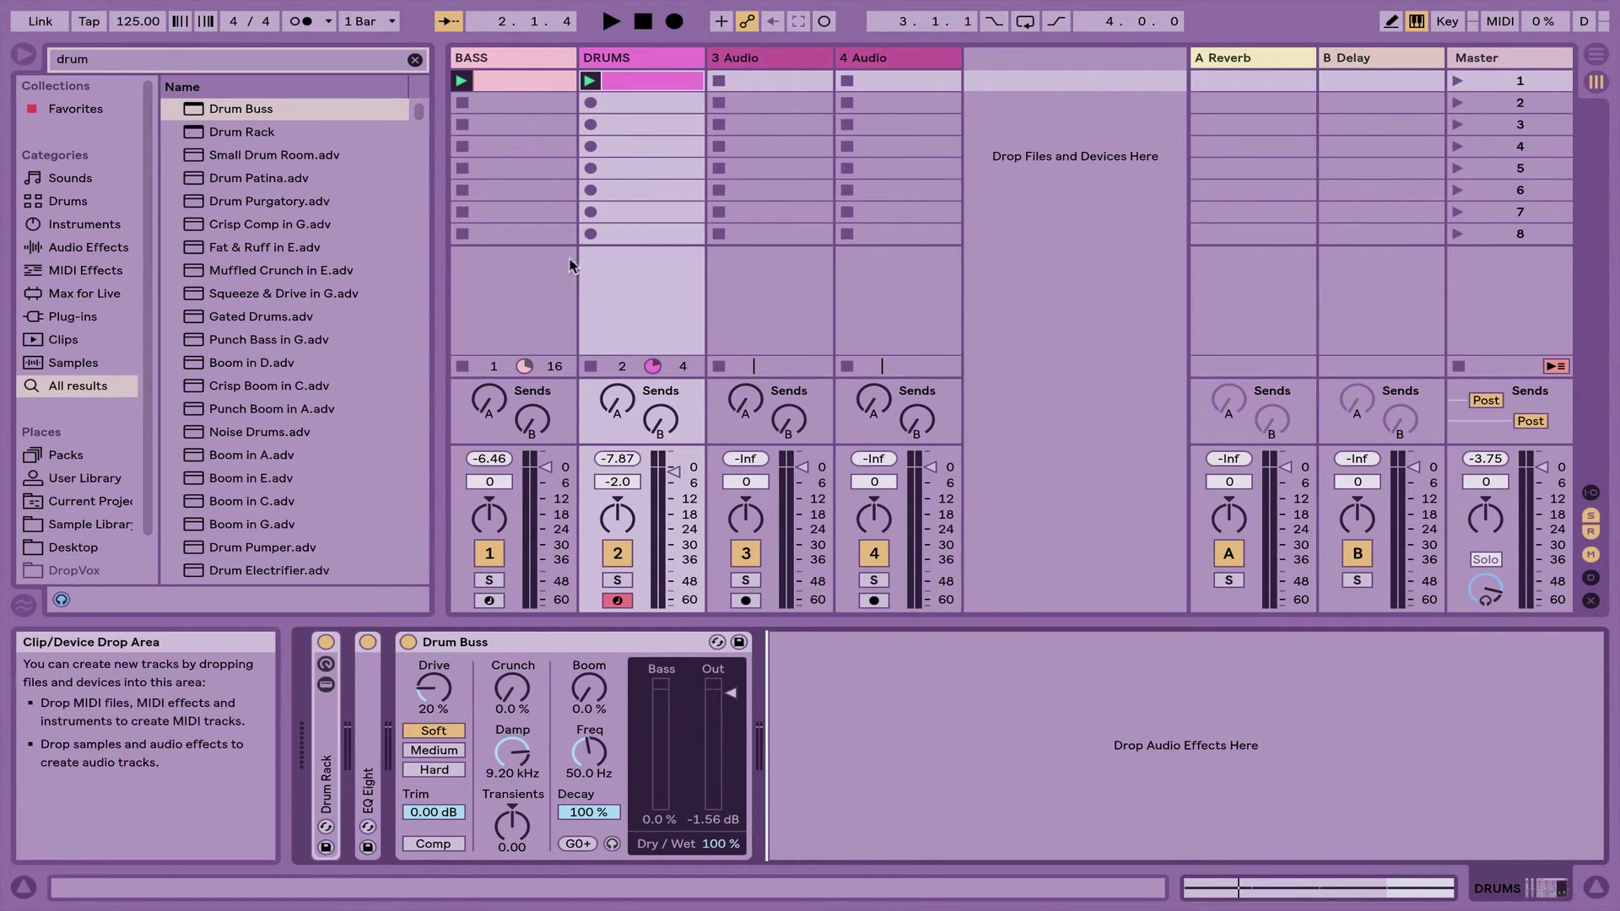
click(506, 57)
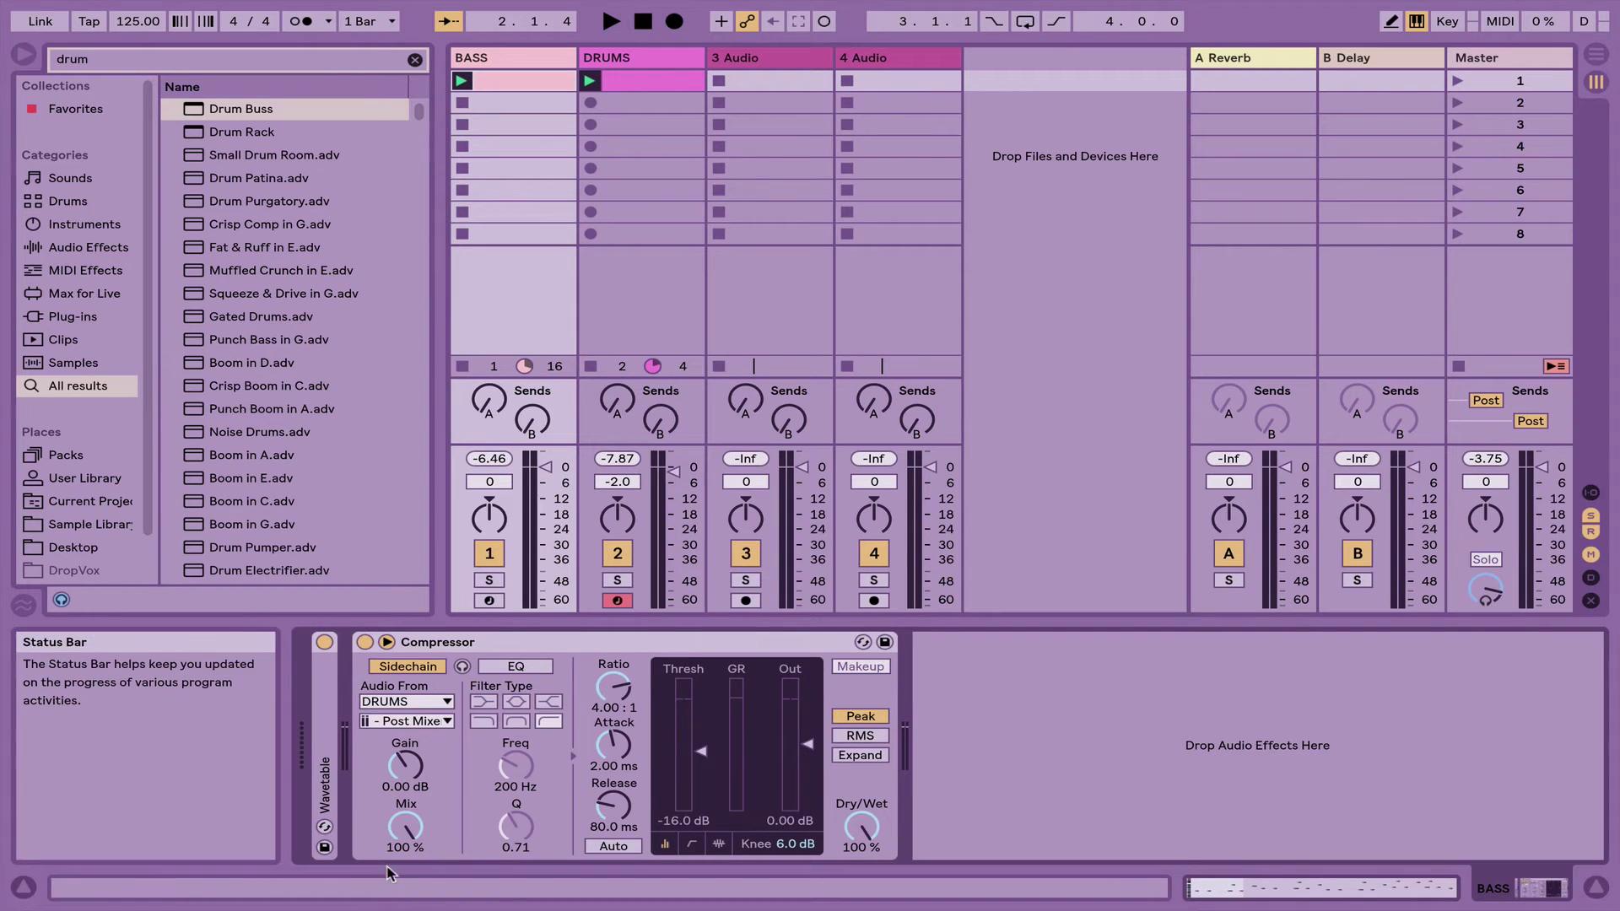
double_click(325, 776)
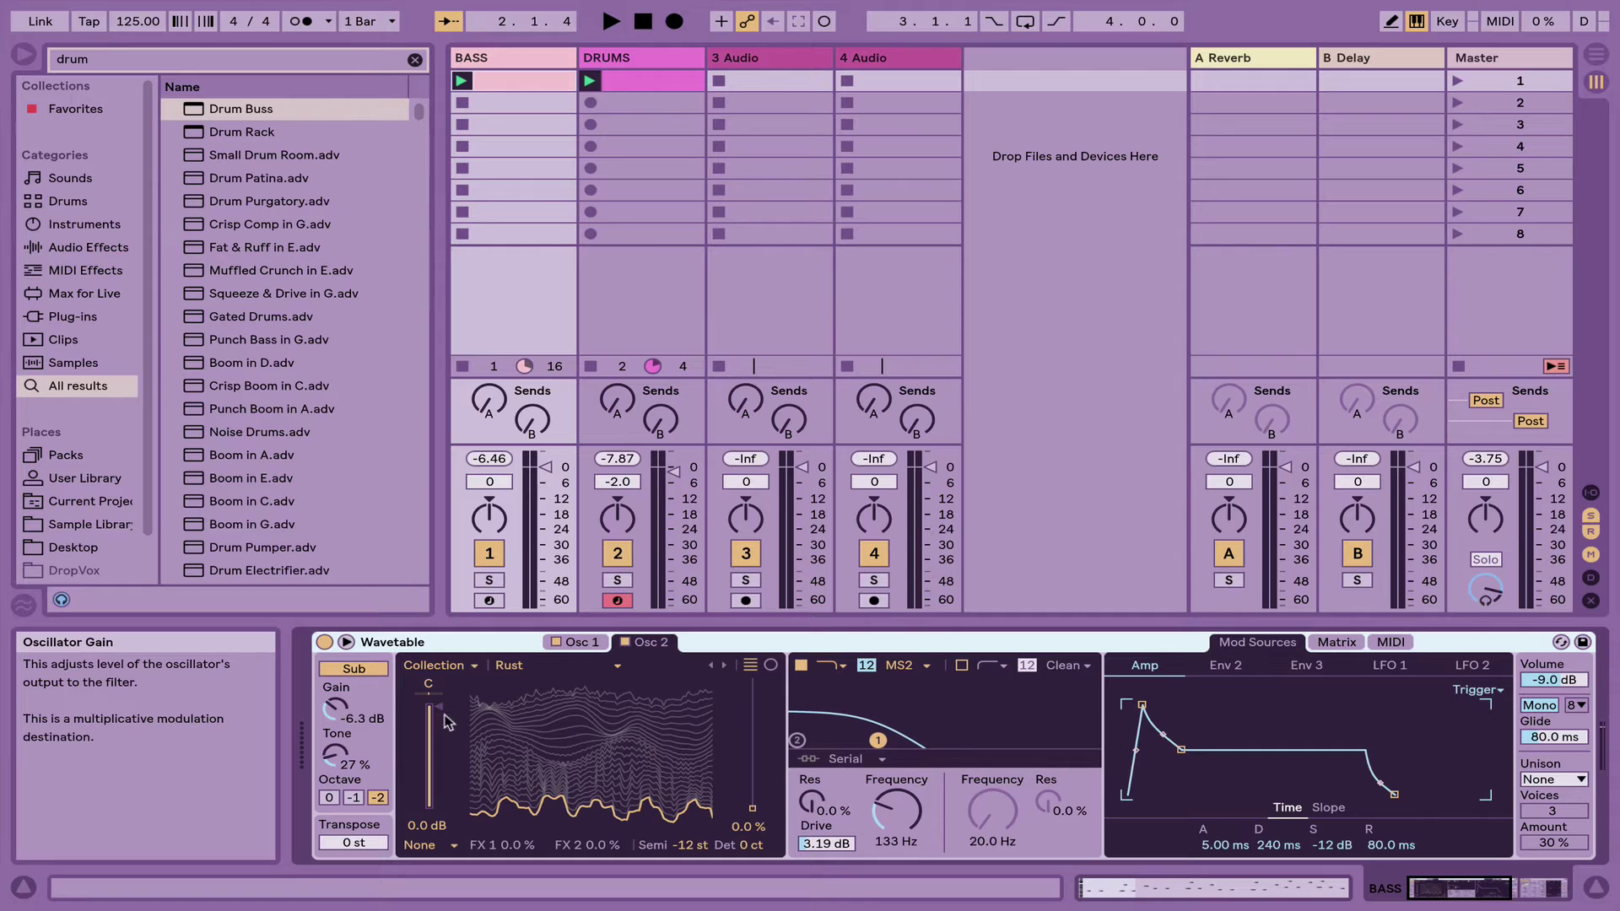
double_click(447, 643)
click(642, 61)
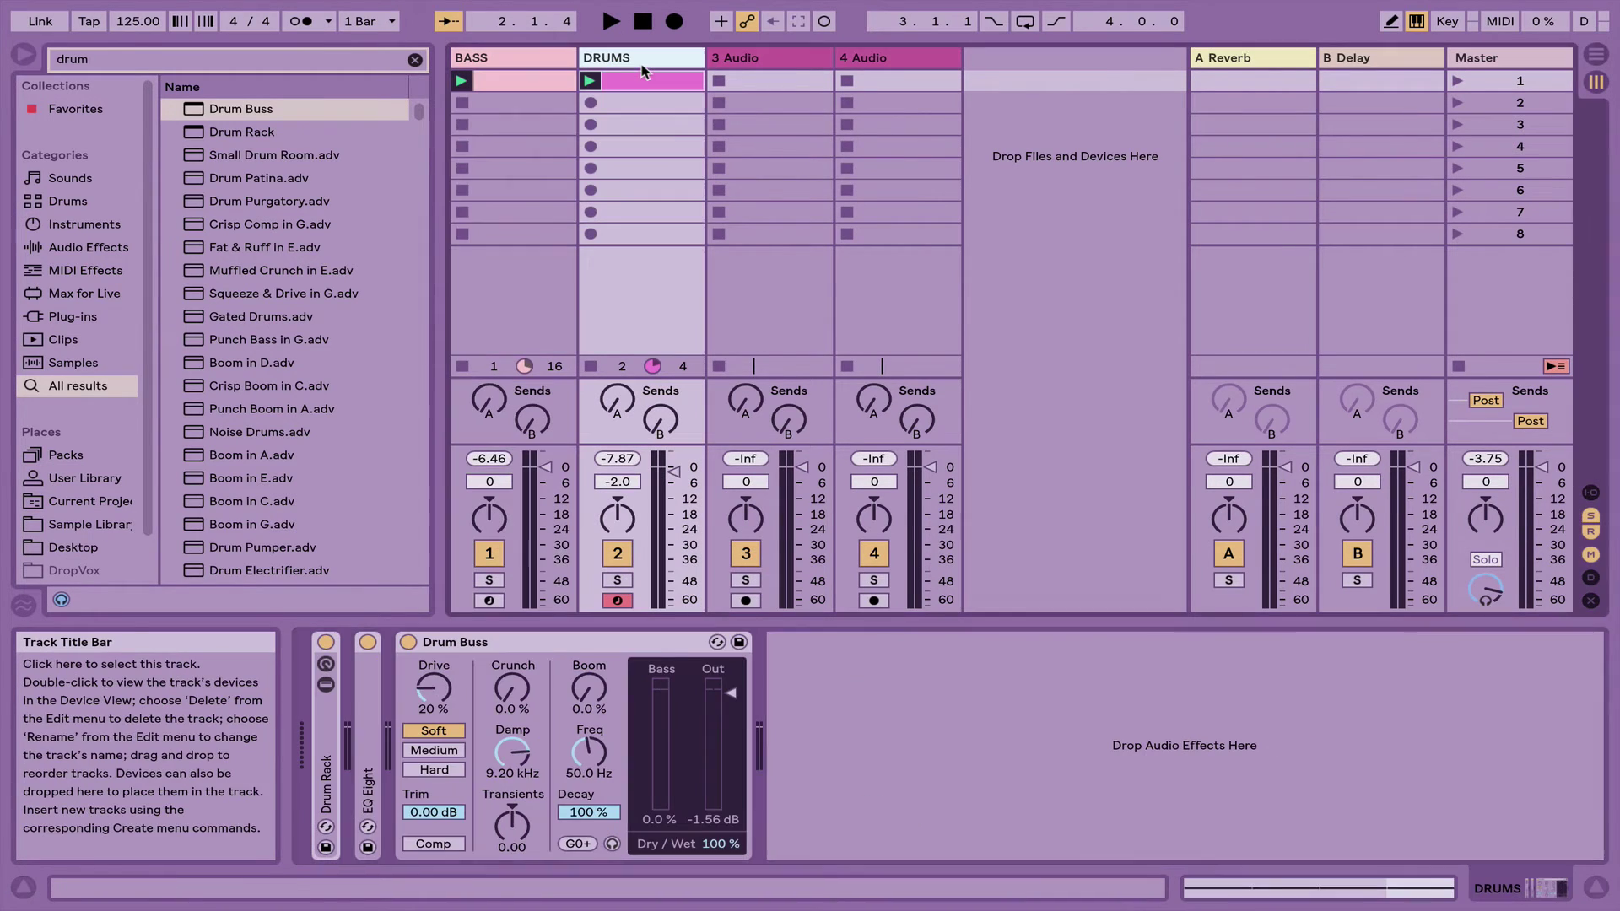
click(491, 645)
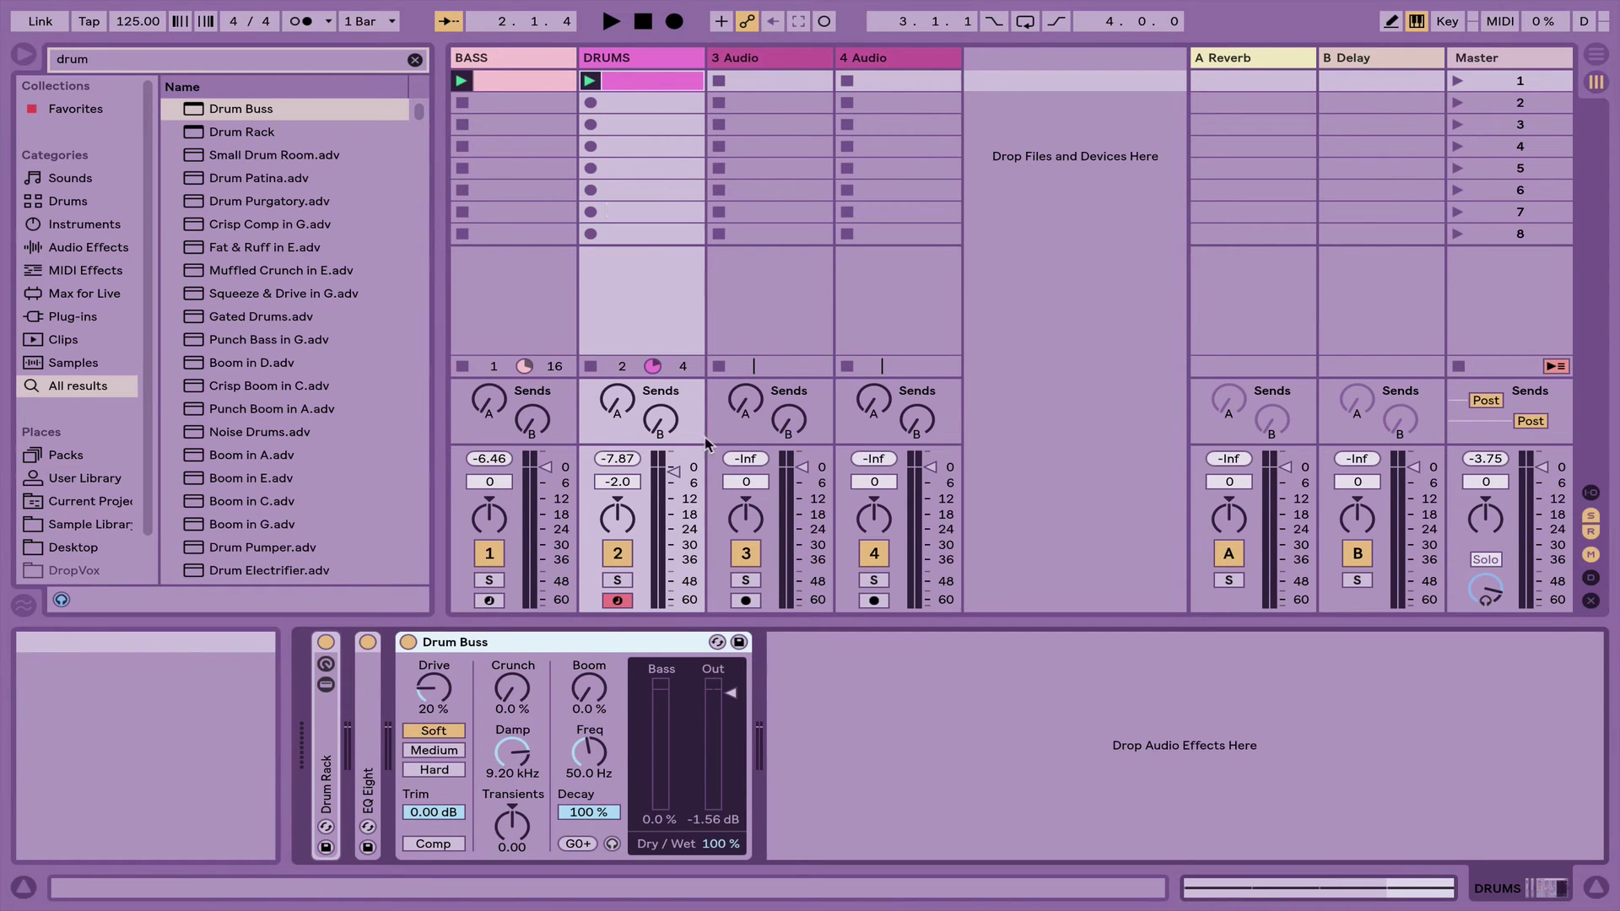
click(530, 64)
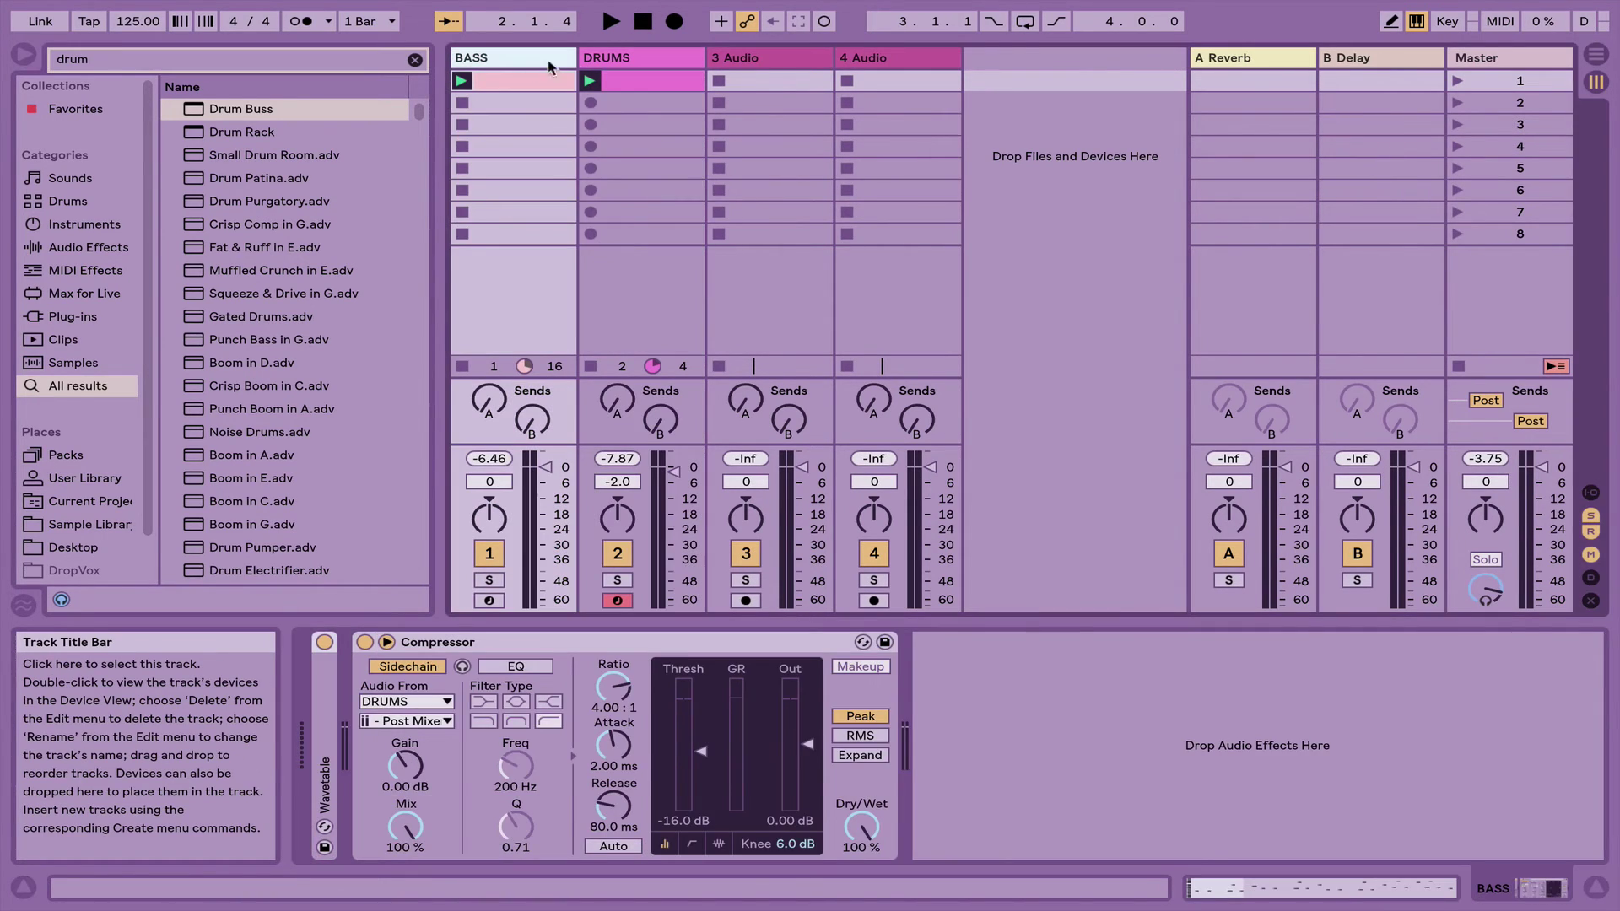
click(628, 59)
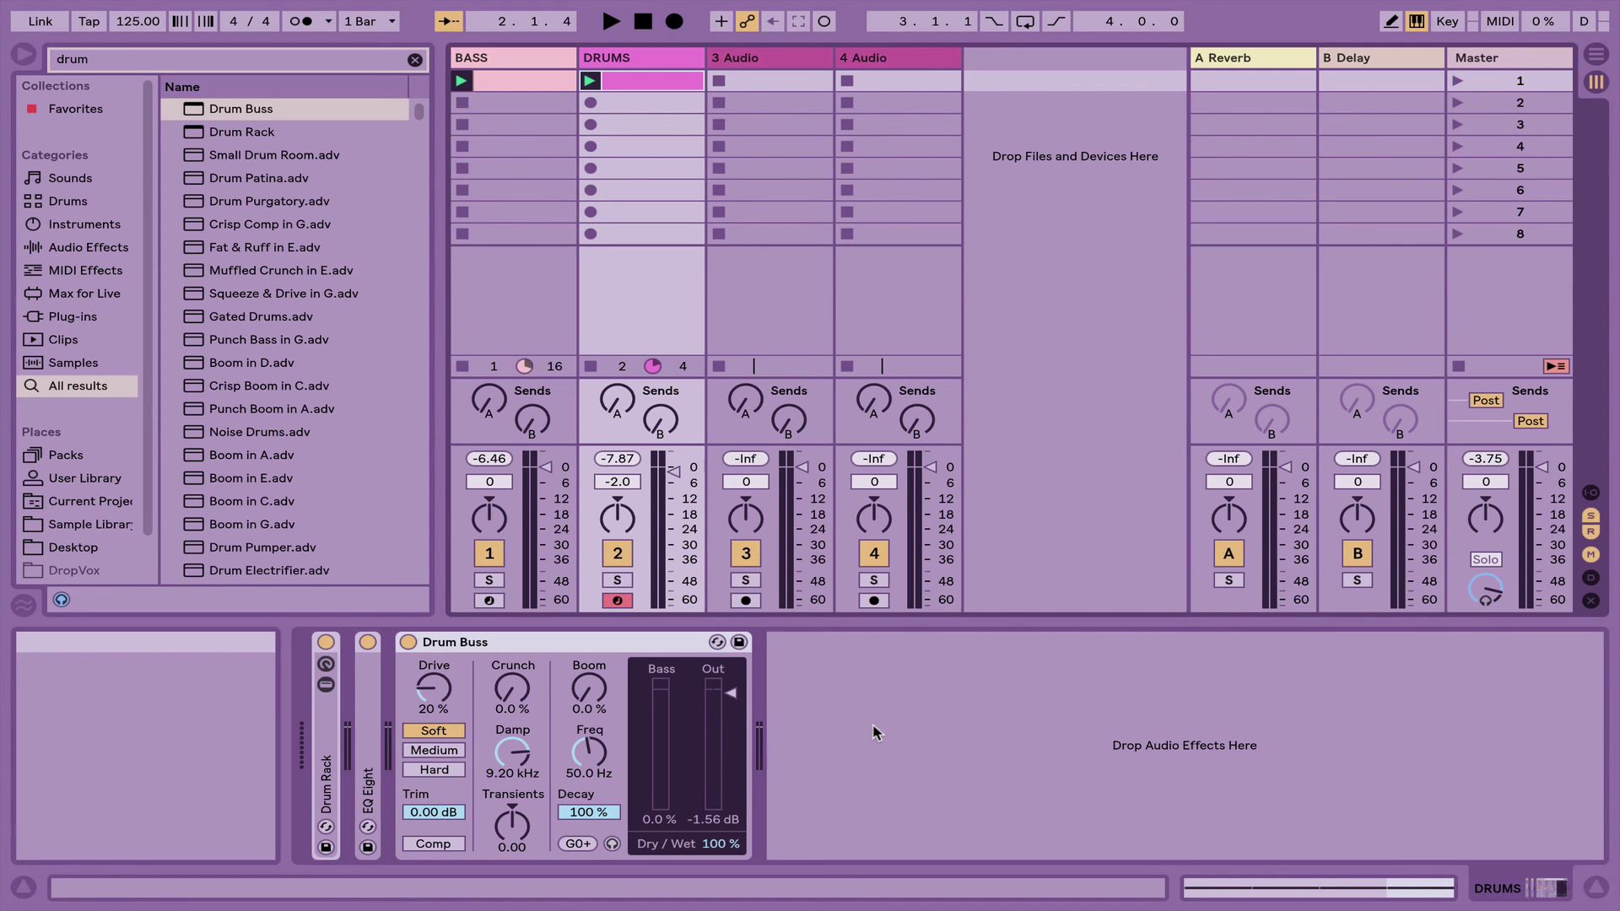
key(space)
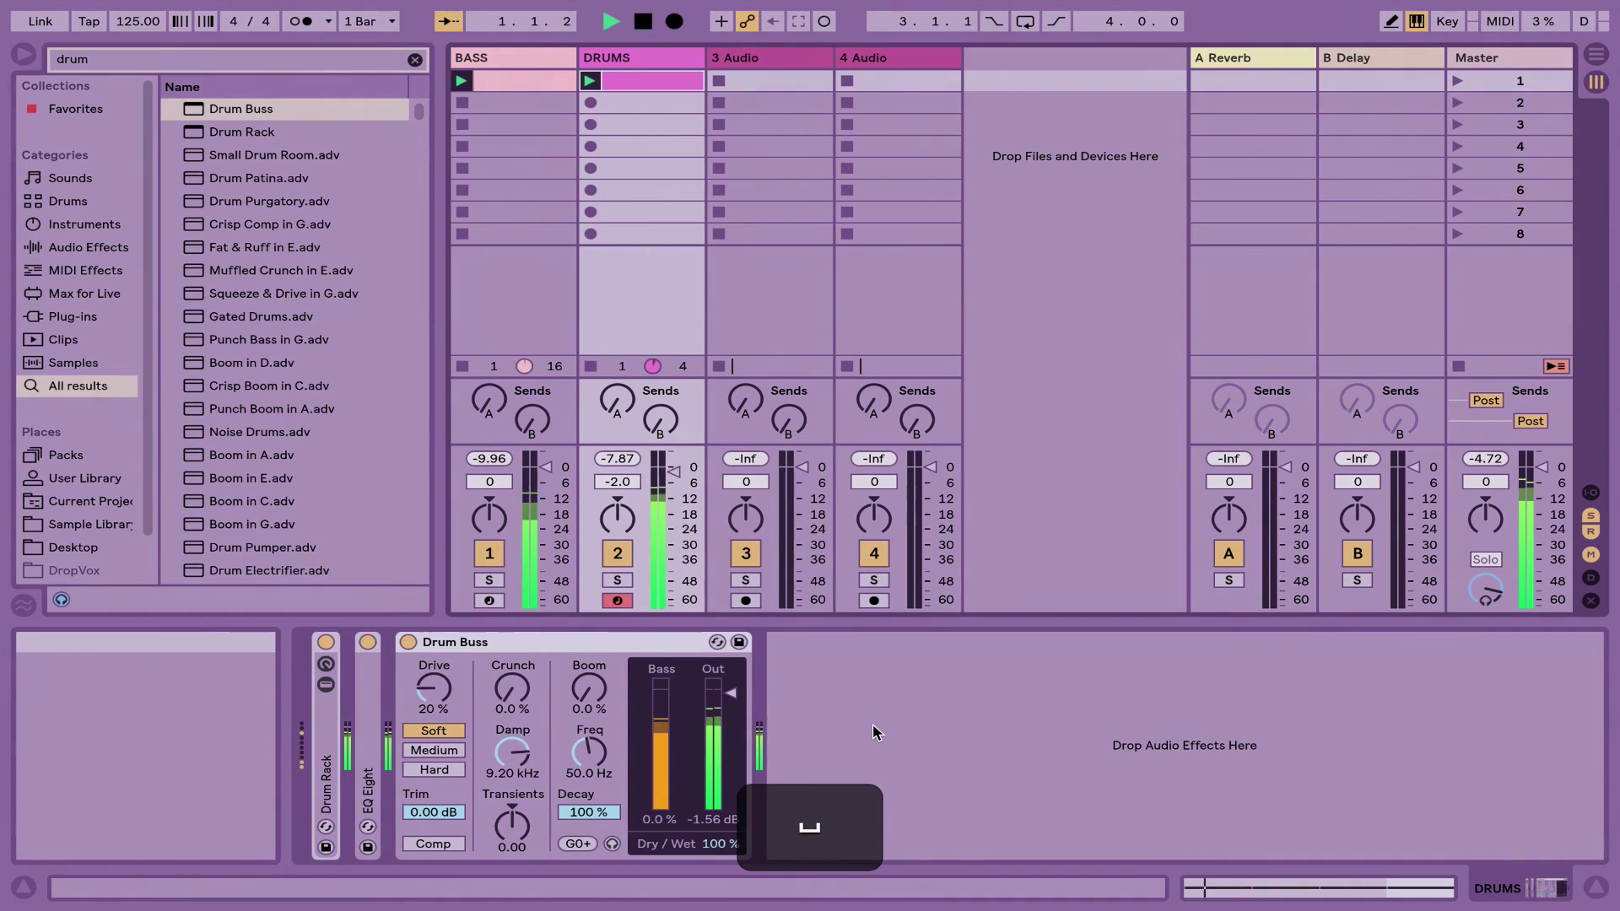